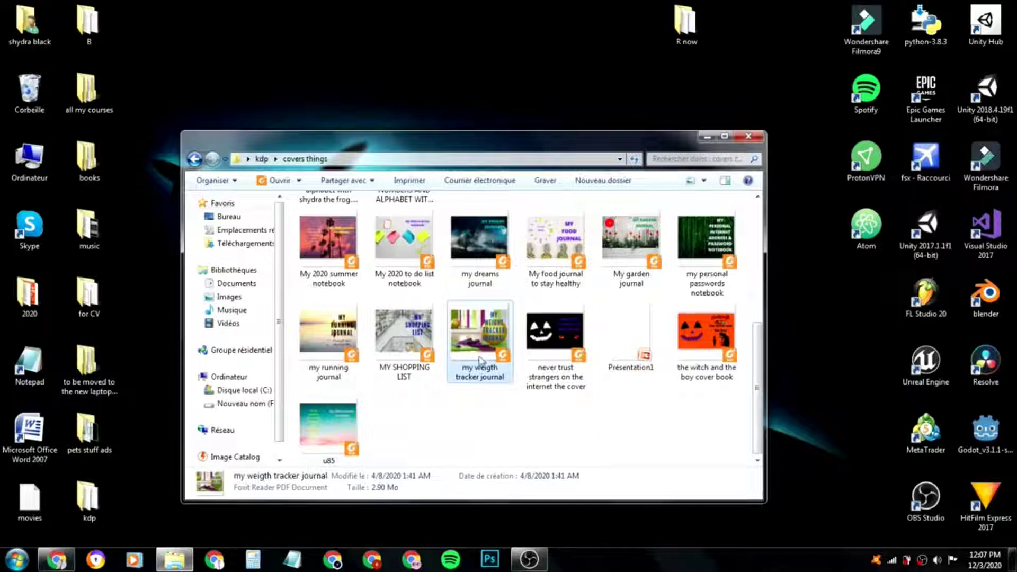
- View the "my weigth tracker journal" cover PDF, close it, and look over the other covers in the folder
double_click(483, 344)
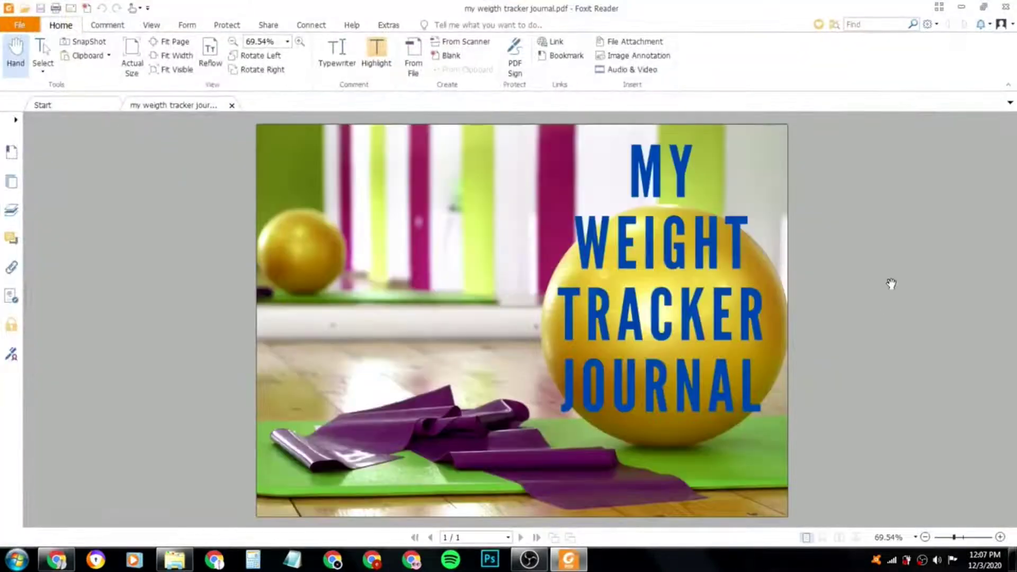
key("alt+F4")
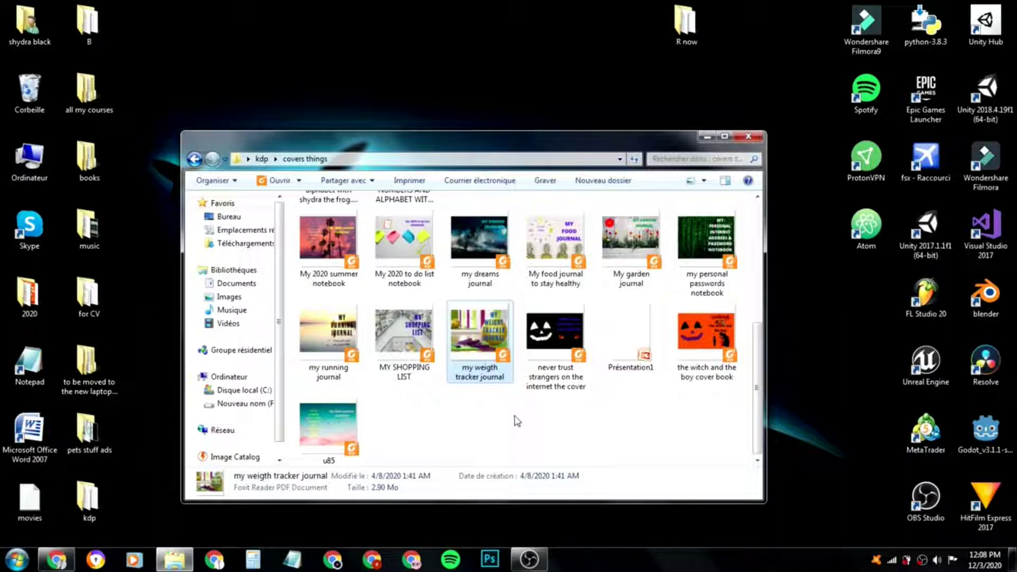
scroll(517, 421, "up", 3)
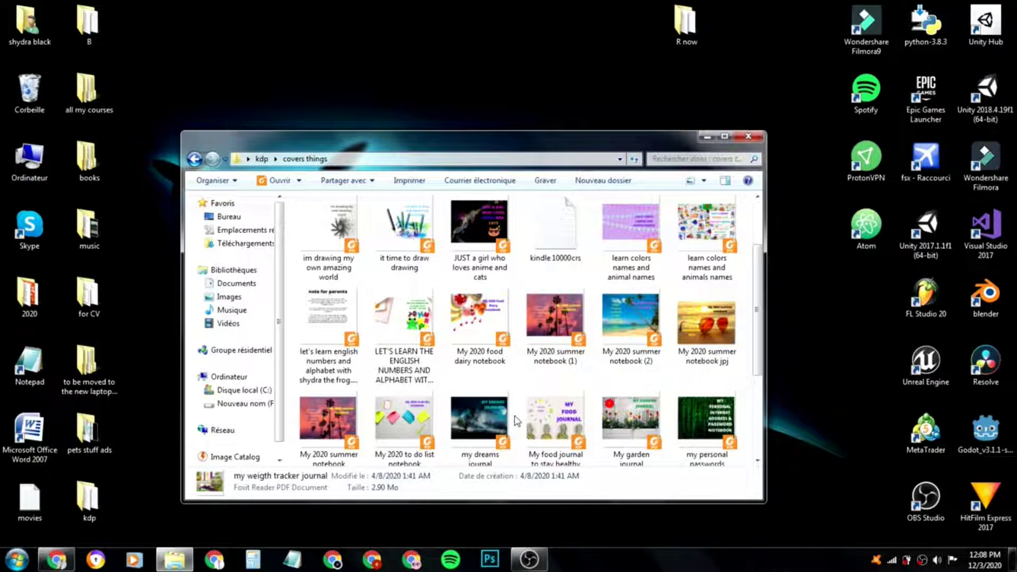
scroll(517, 421, "down", 3)
left_click(504, 413)
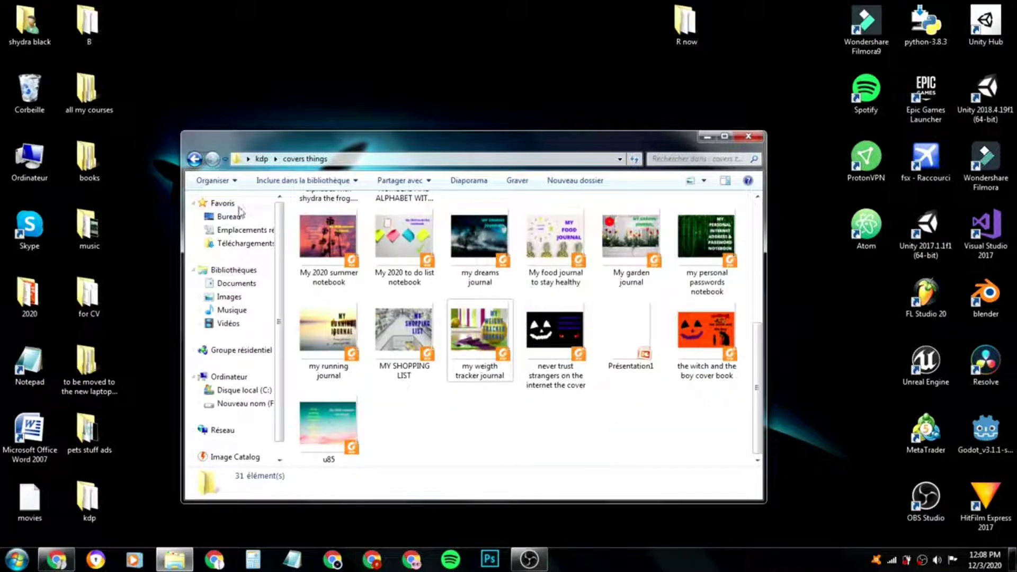
- Return to the kdp folder and open the BlushNotes_6x9_120_noBleed PDF
left_click(195, 159)
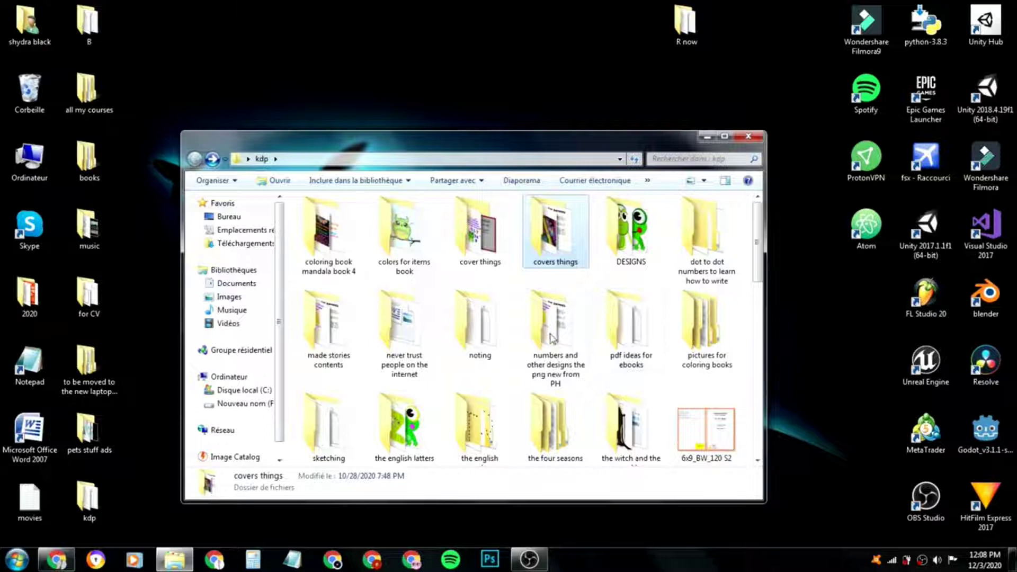
left_click_drag(758, 277, 762, 329)
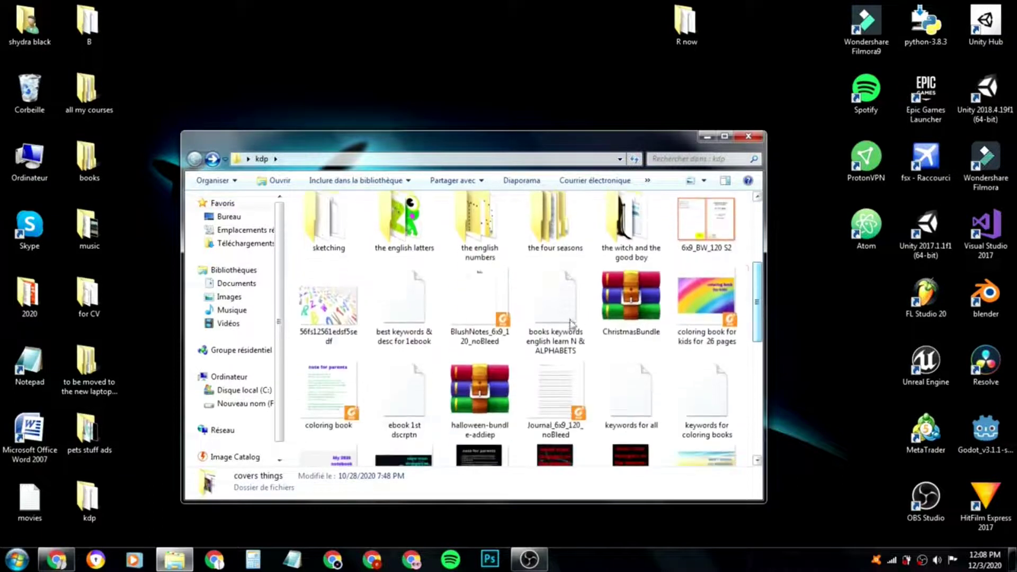
left_click(510, 302)
double_click(510, 302)
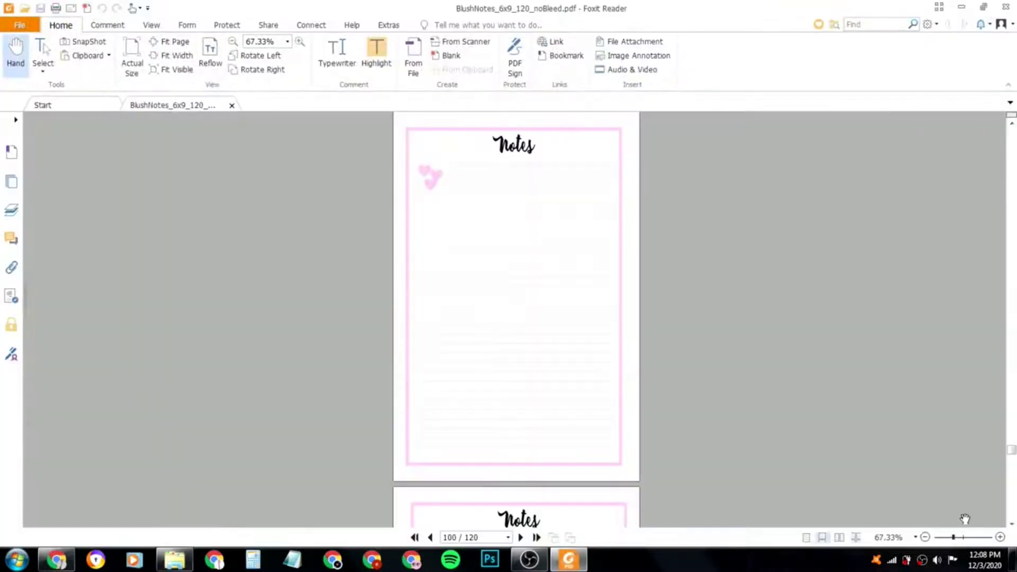
- Examine the layout of the lined Notes page with the pink border at a larger zoom
left_click(957, 538)
left_click(956, 538)
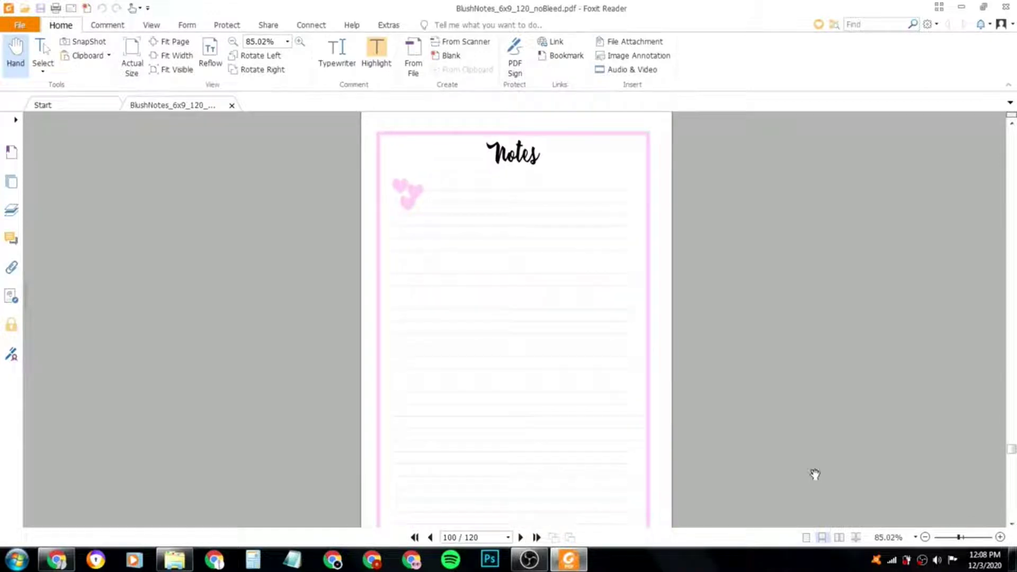
left_click(963, 537)
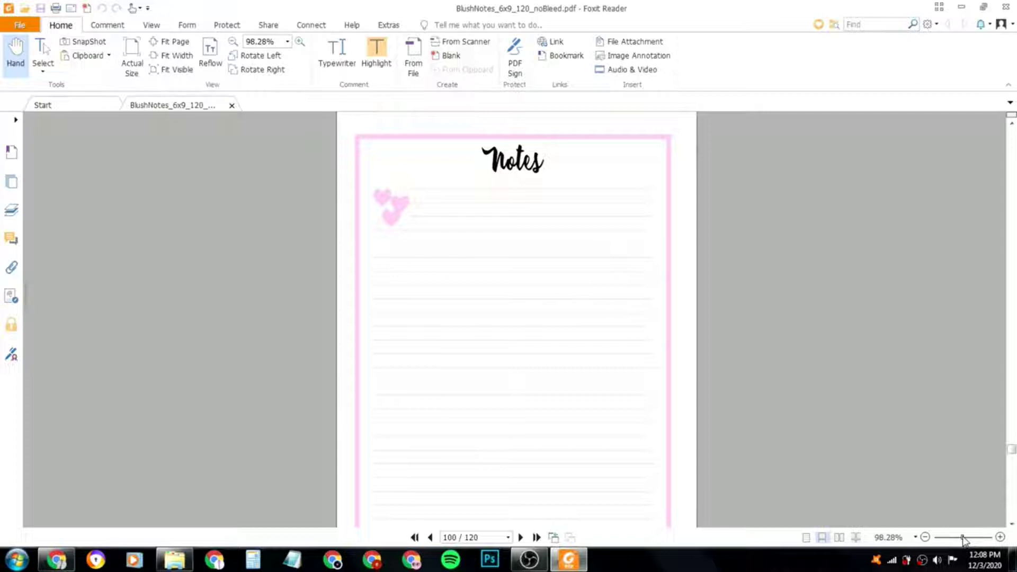
scroll(498, 379, "down", 3)
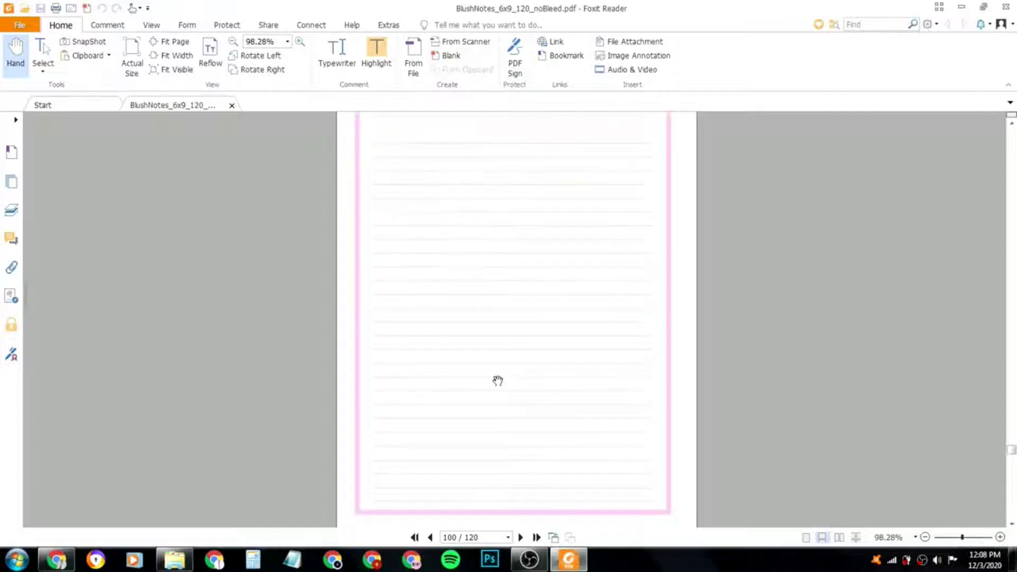
scroll(487, 376, "up", 2)
scroll(529, 392, "down", 1)
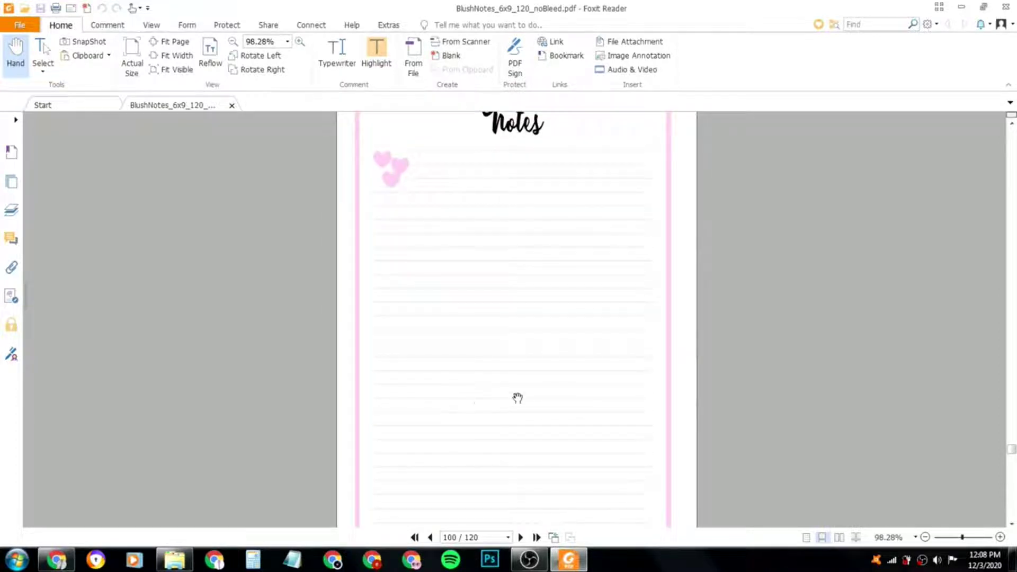
scroll(524, 400, "down", 1)
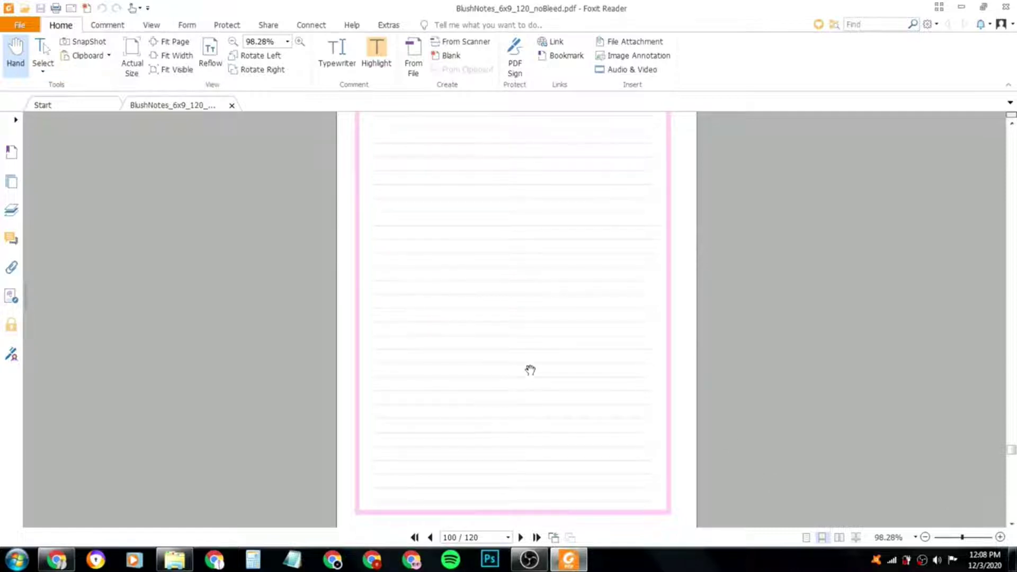
left_click_drag(963, 538, 958, 537)
scroll(895, 486, "down", 4)
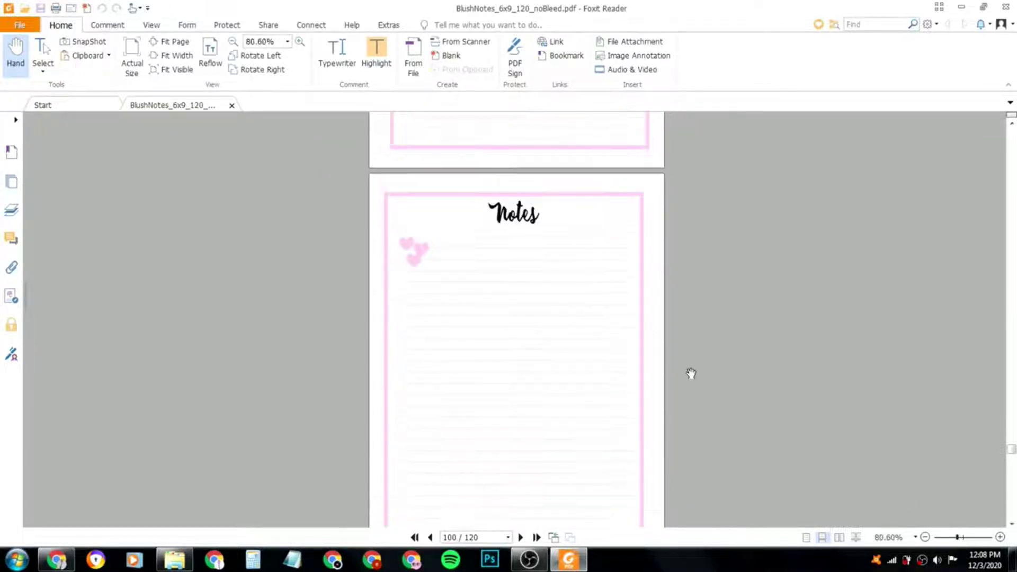
- Go to the first page of the notes PDF, look through its opening pages, and close the document
scroll(691, 374, "up", 8)
left_click_drag(1014, 448, 1015, 139)
scroll(532, 209, "up", 10)
scroll(504, 201, "down", 1)
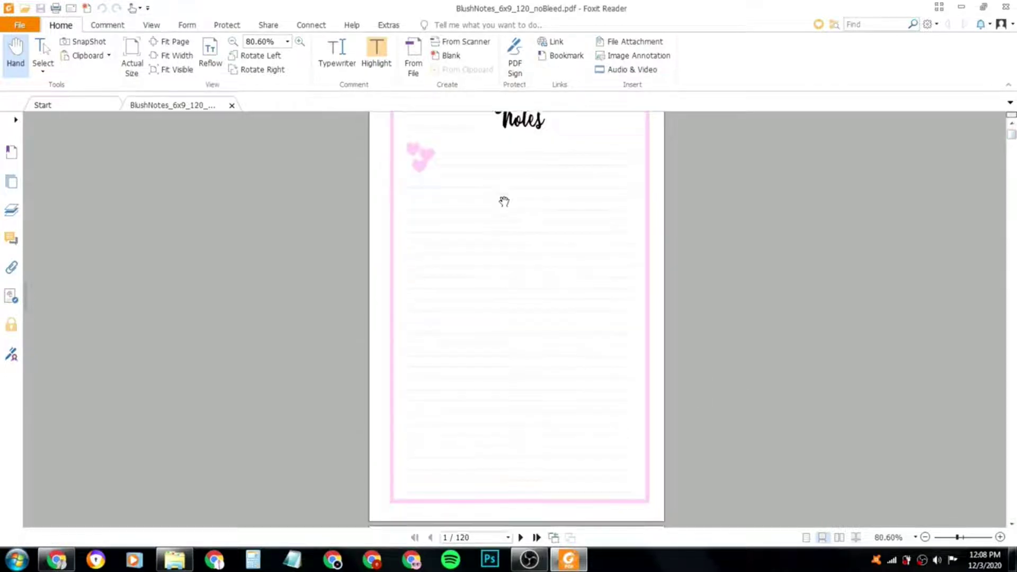
scroll(504, 202, "down", 4)
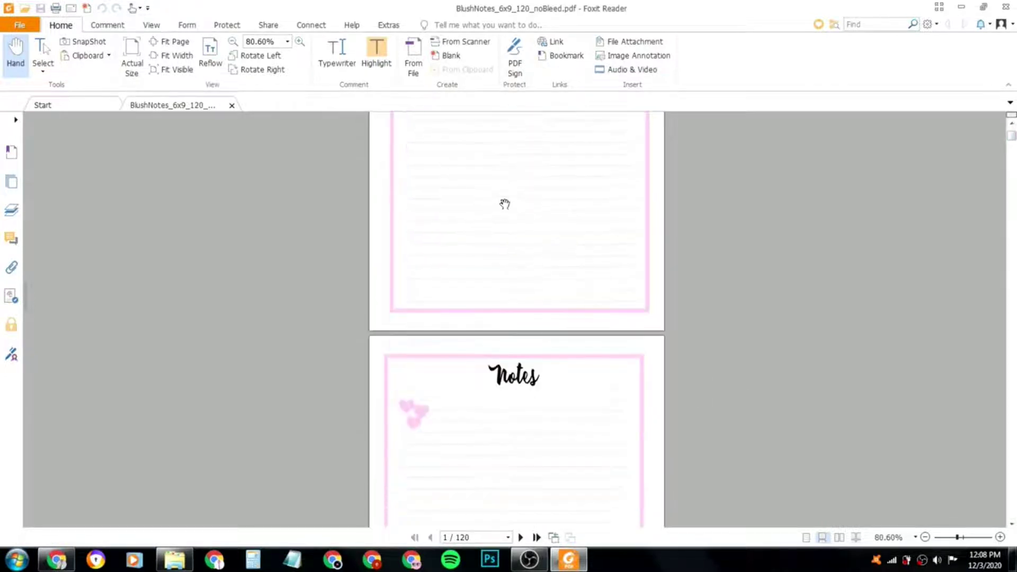
left_click(460, 537)
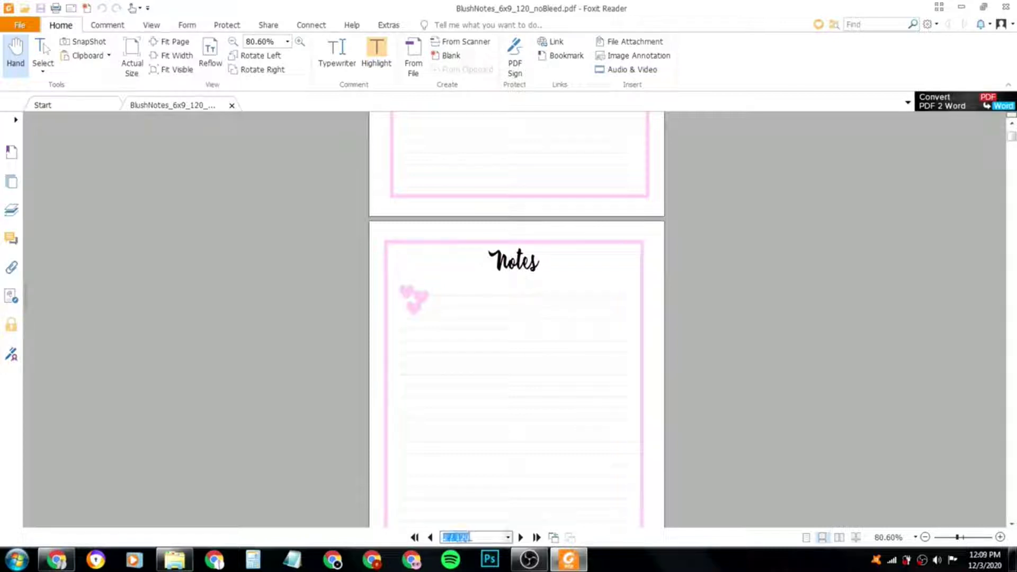
scroll(522, 393, "down", 10)
scroll(522, 397, "down", 12)
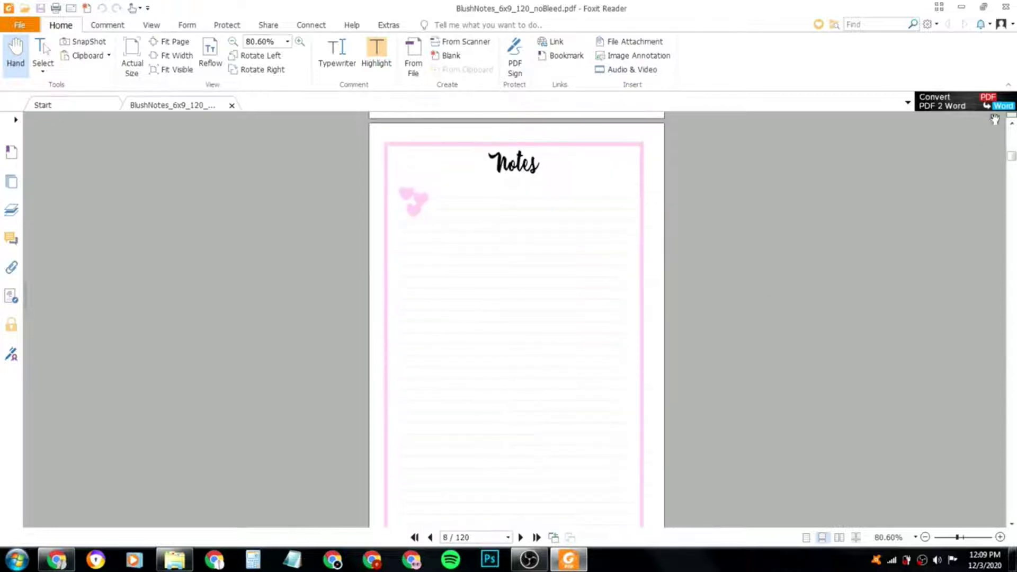
left_click(1006, 7)
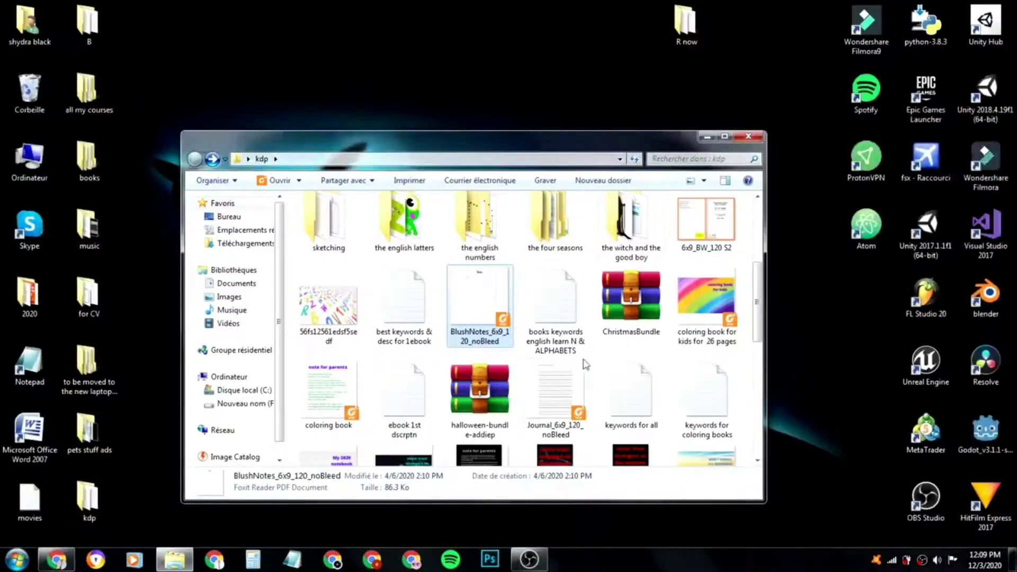
- Open the Journal_6x9_120_noBleed PDF, look through its lined pages from the first page, and close it
left_click(568, 376)
double_click(568, 376)
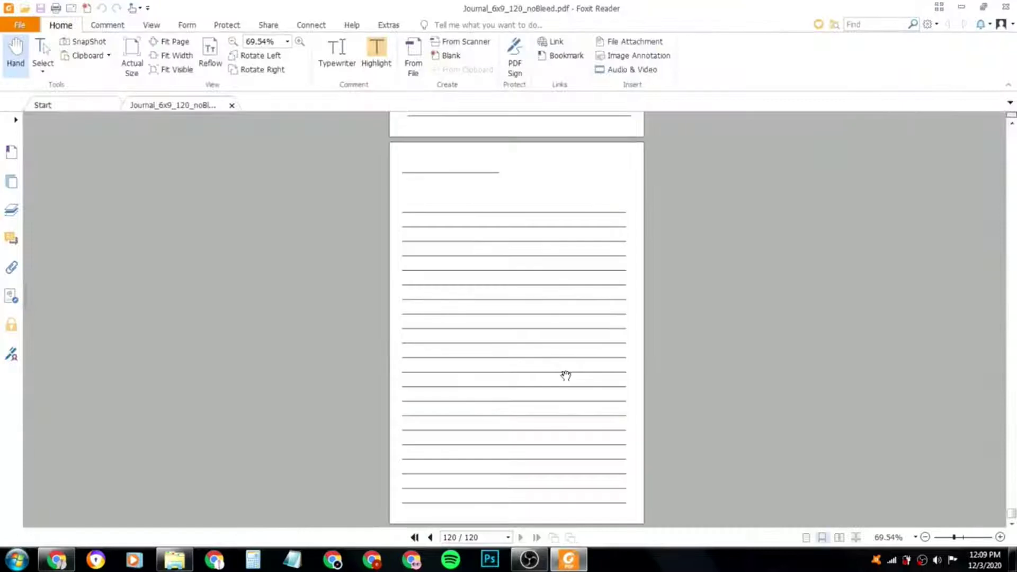
left_click_drag(1012, 512, 1012, 127)
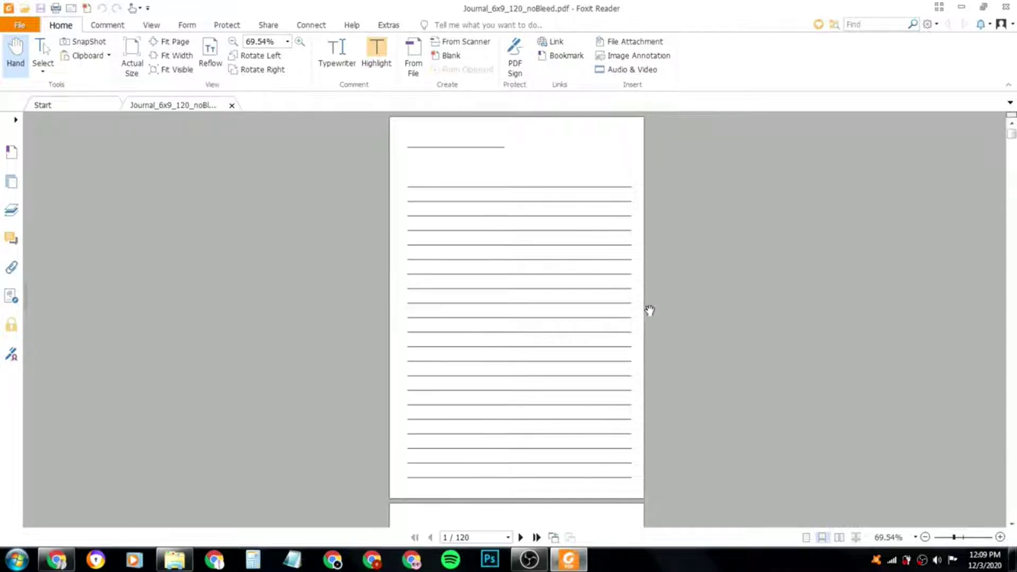
scroll(647, 313, "down", 1)
scroll(647, 313, "down", 10)
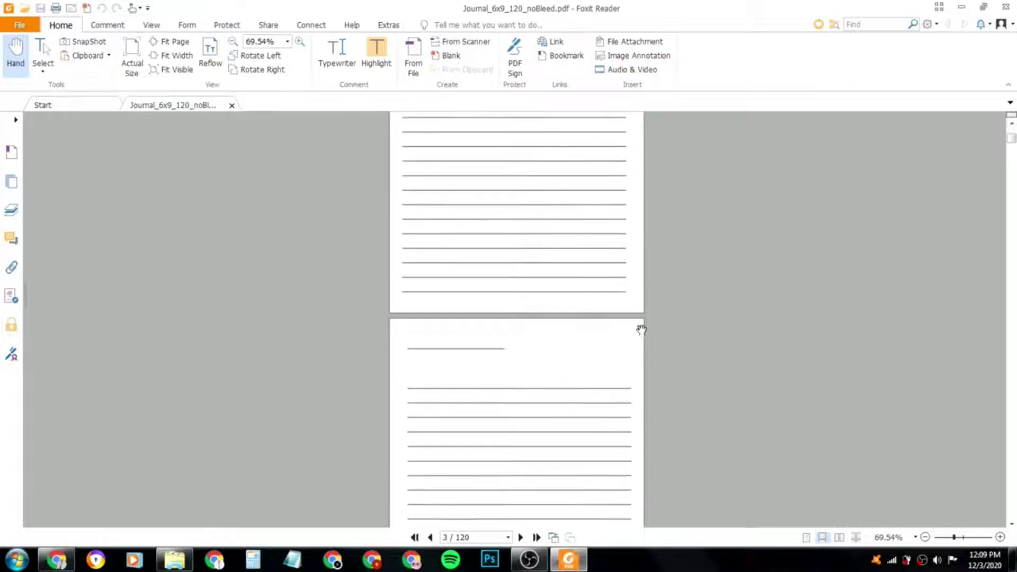
scroll(611, 333, "down", 9)
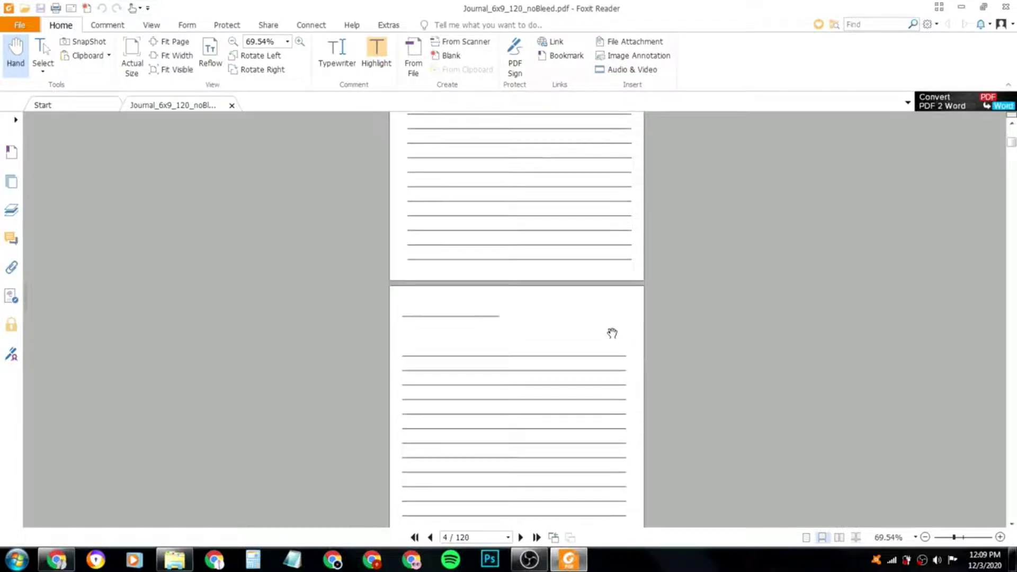
double_click(463, 538)
left_click(462, 539)
scroll(438, 350, "down", 10)
scroll(491, 364, "down", 10)
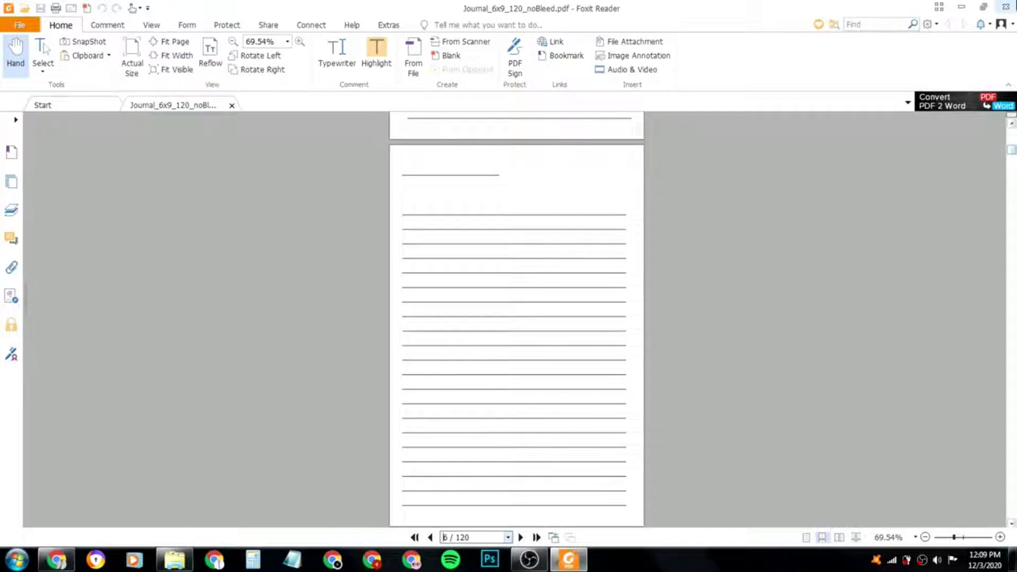
left_click(1006, 8)
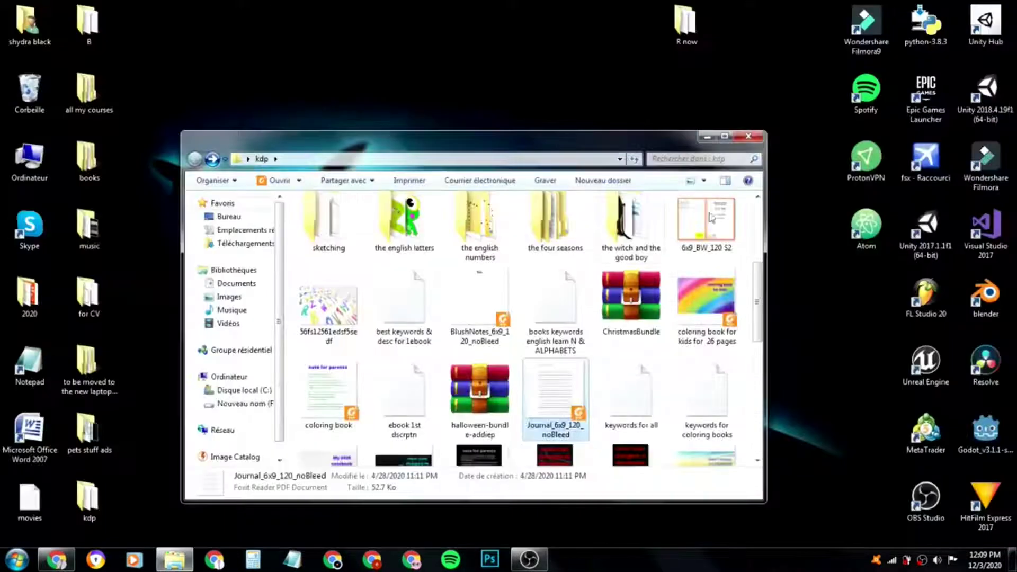
- View the "Sketchbook for drawing for kids" and "sketchbook for drawing" cover PDFs from the kdp folder, closing each one
left_click(611, 265)
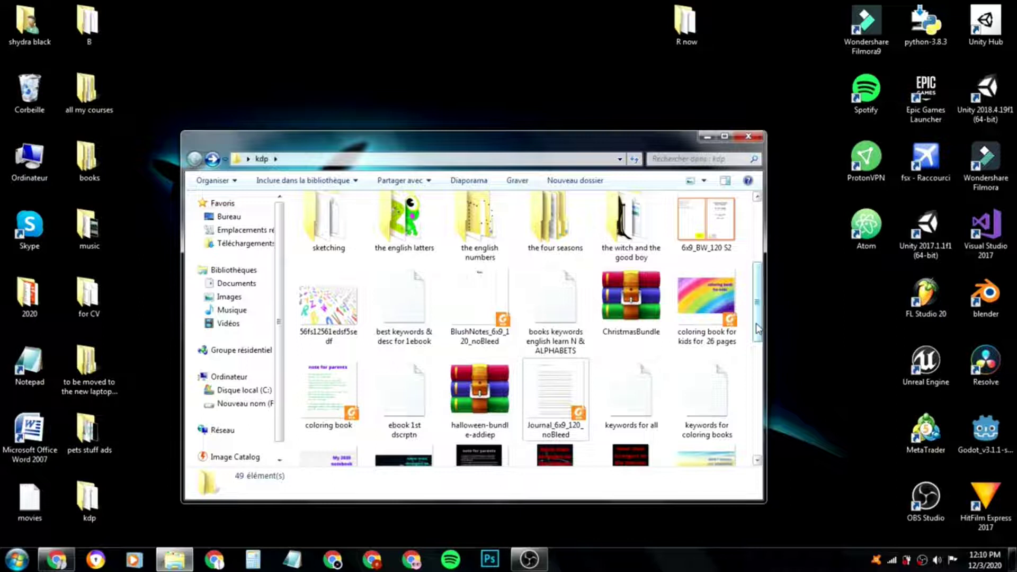
left_click_drag(758, 329, 769, 405)
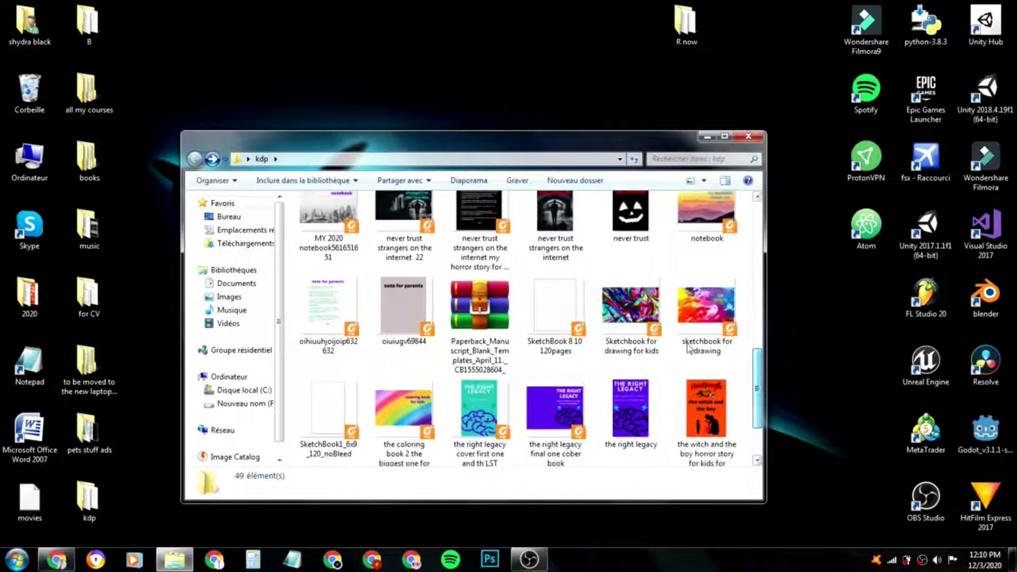
double_click(648, 318)
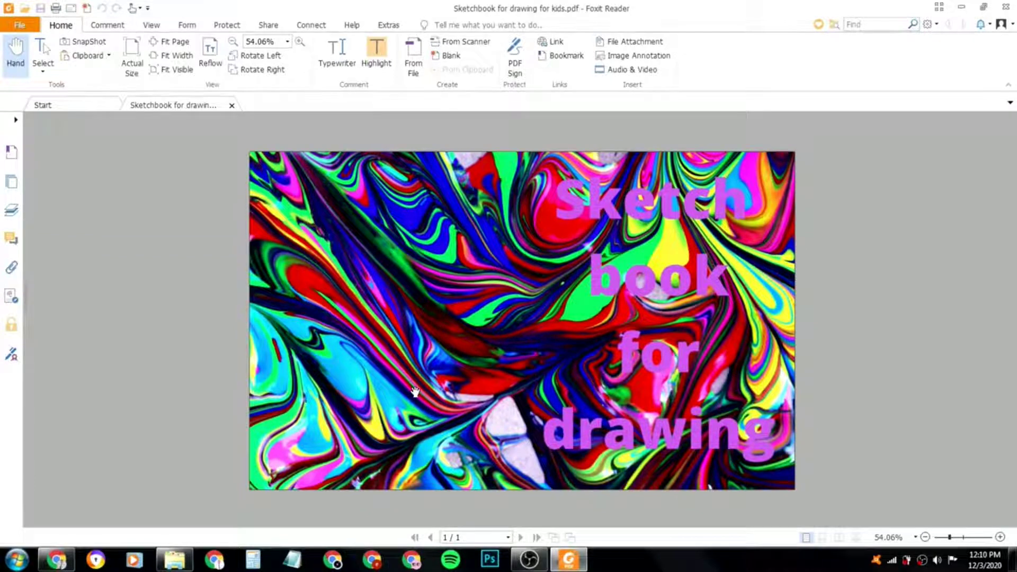
mouse_move(580, 559)
left_click(1004, 8)
double_click(697, 323)
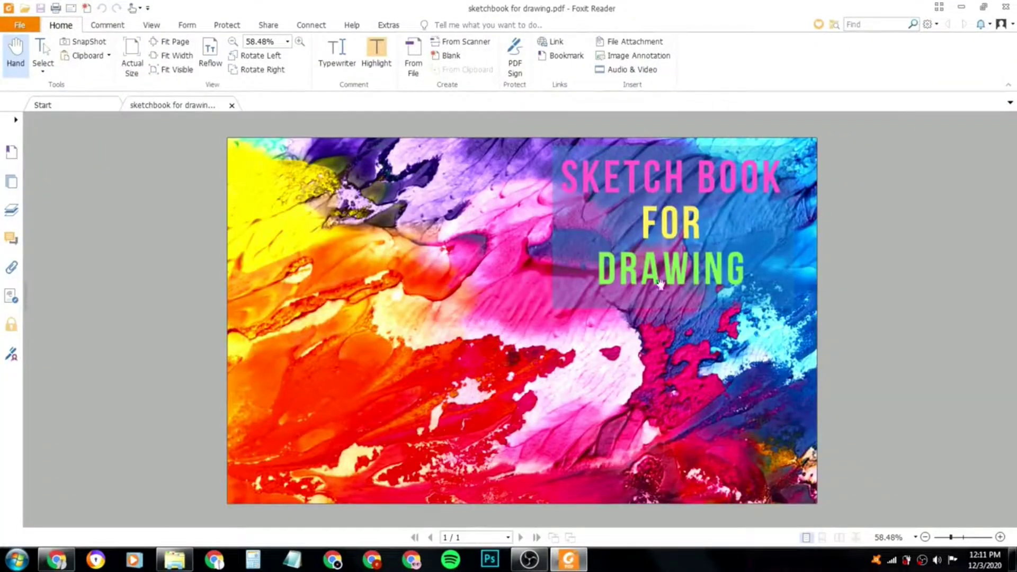
left_click(1006, 12)
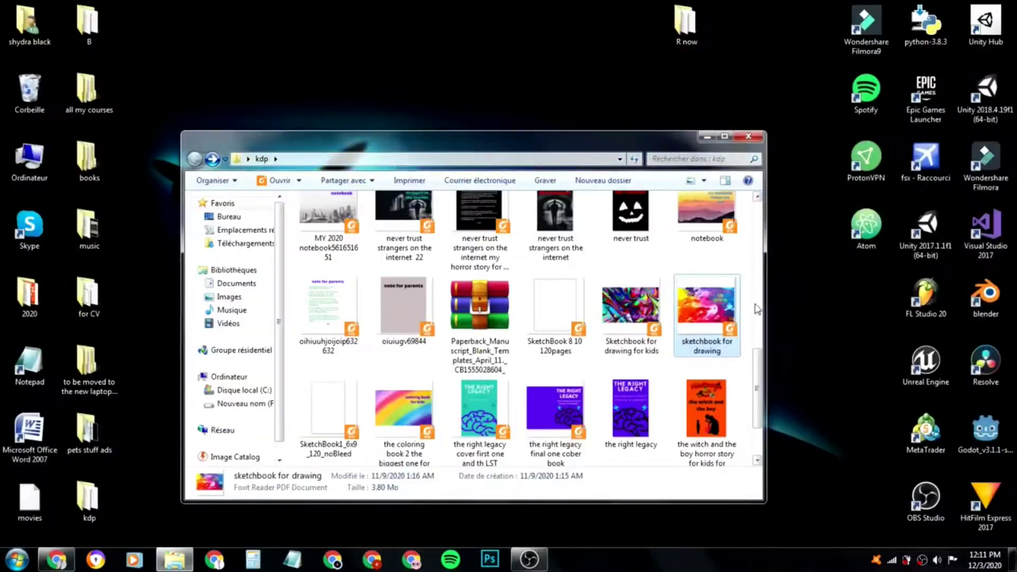
- Open the "SketchBook 8 10 120pages" PDF and examine its first blank framed pages
scroll(759, 359, "down", 1)
left_click(561, 252)
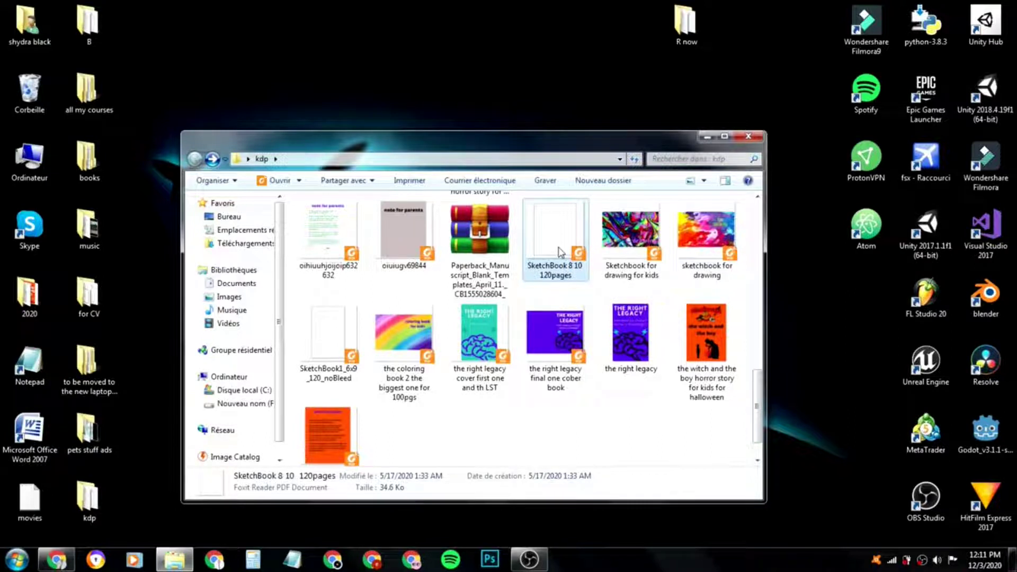
double_click(561, 252)
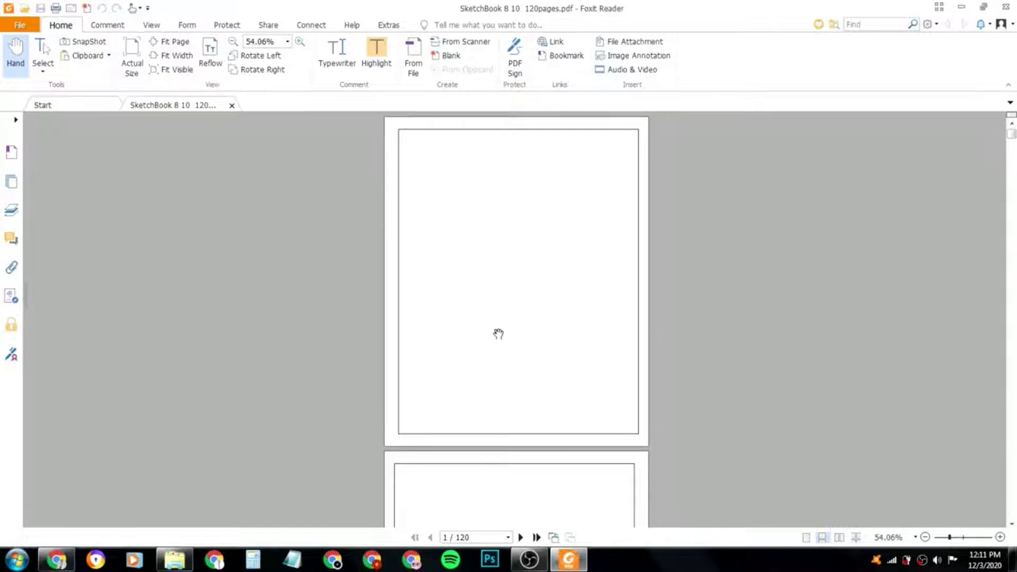
scroll(500, 318, "down", 5)
double_click(463, 537)
left_click(589, 385)
scroll(589, 386, "up", 7)
scroll(589, 386, "down", 7)
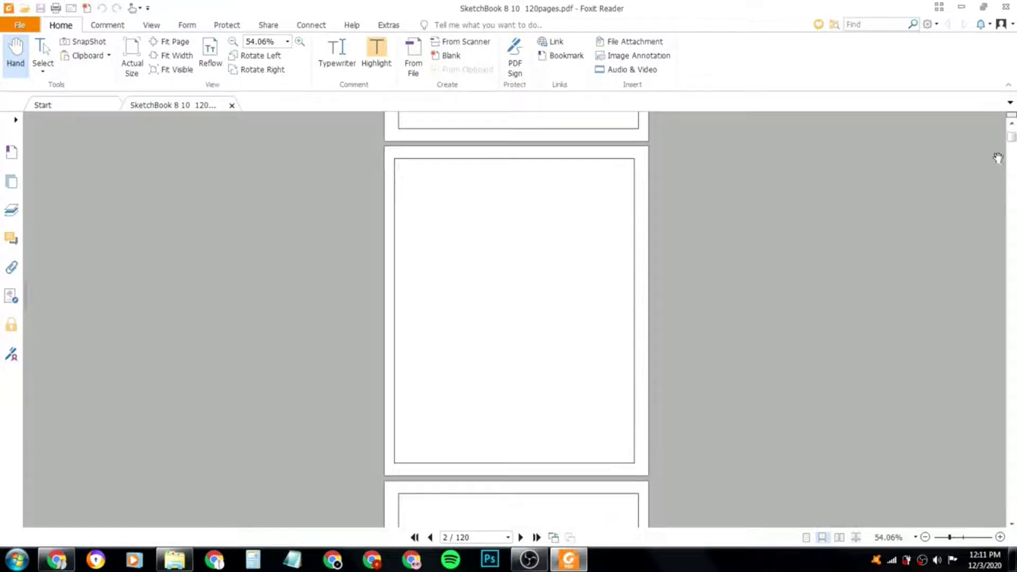
- Check the middle pages of the sketchbook PDF, return to page 1, and close the document and the folder window
left_click_drag(1012, 139, 1013, 309)
scroll(545, 268, "down", 5)
scroll(544, 285, "down", 2)
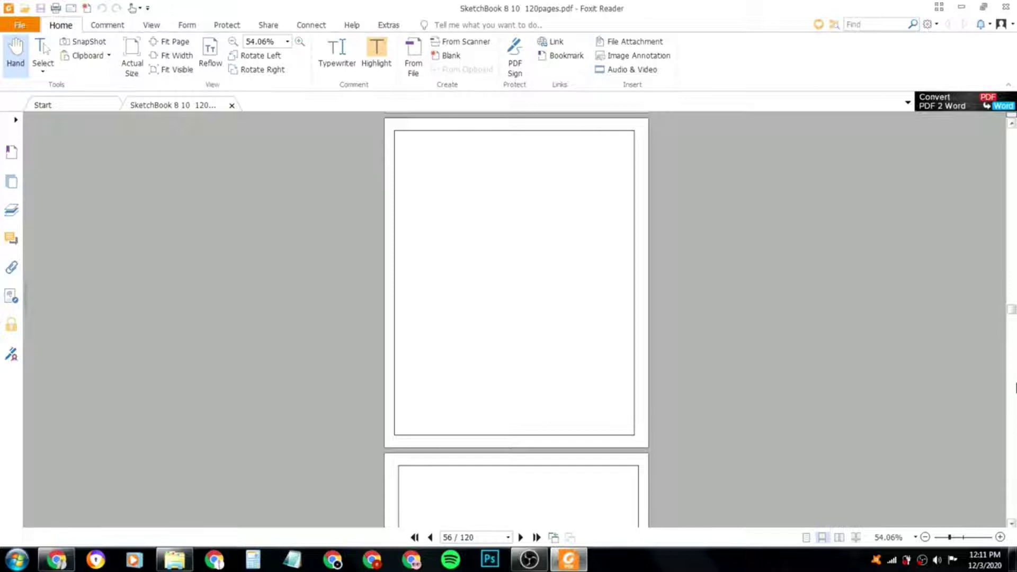
left_click_drag(1013, 325, 1012, 133)
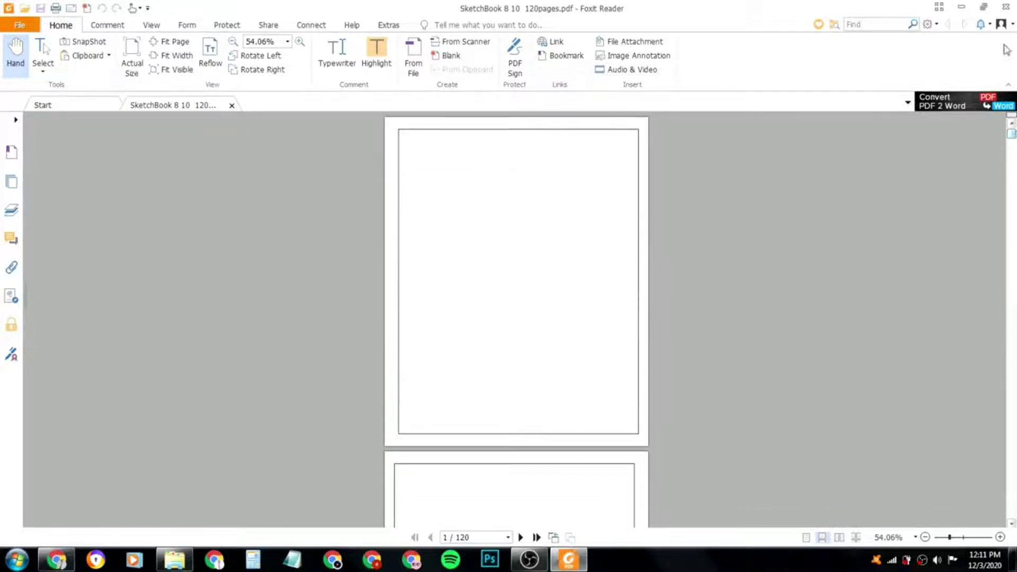
left_click(1006, 7)
left_click(747, 137)
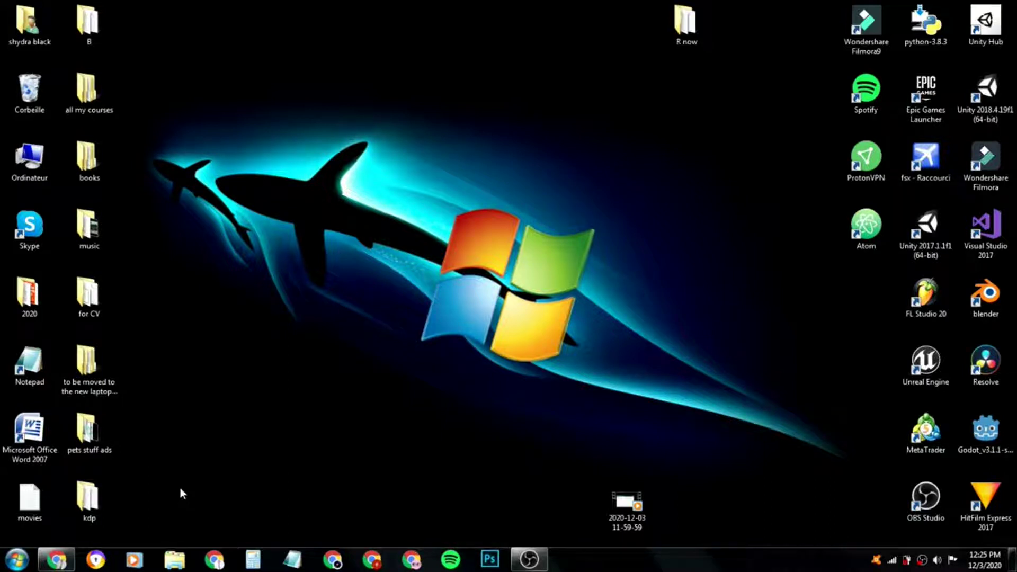
- Switch to Chrome and go to canva.com
left_click(57, 559)
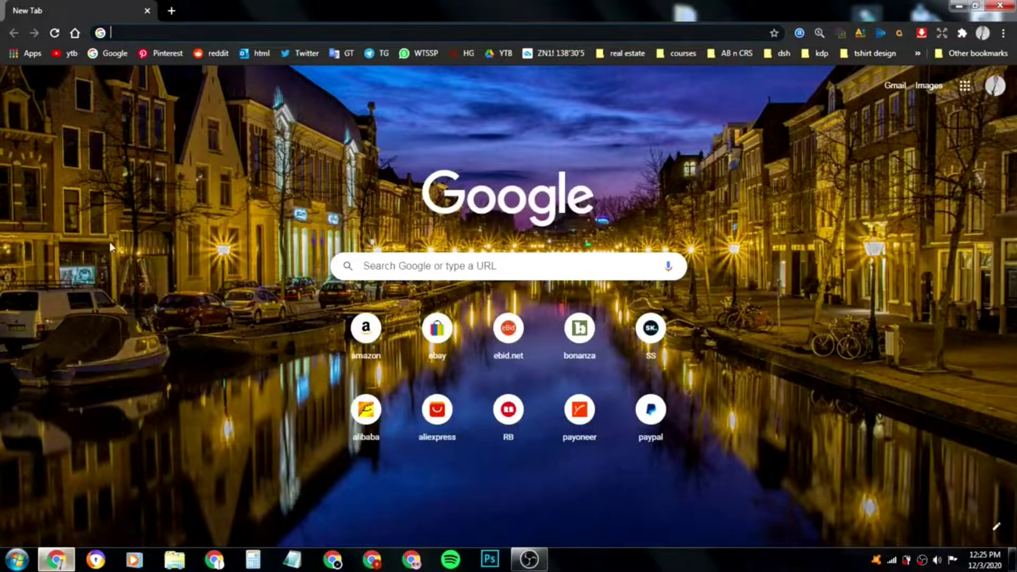
left_click(154, 35)
type("ca")
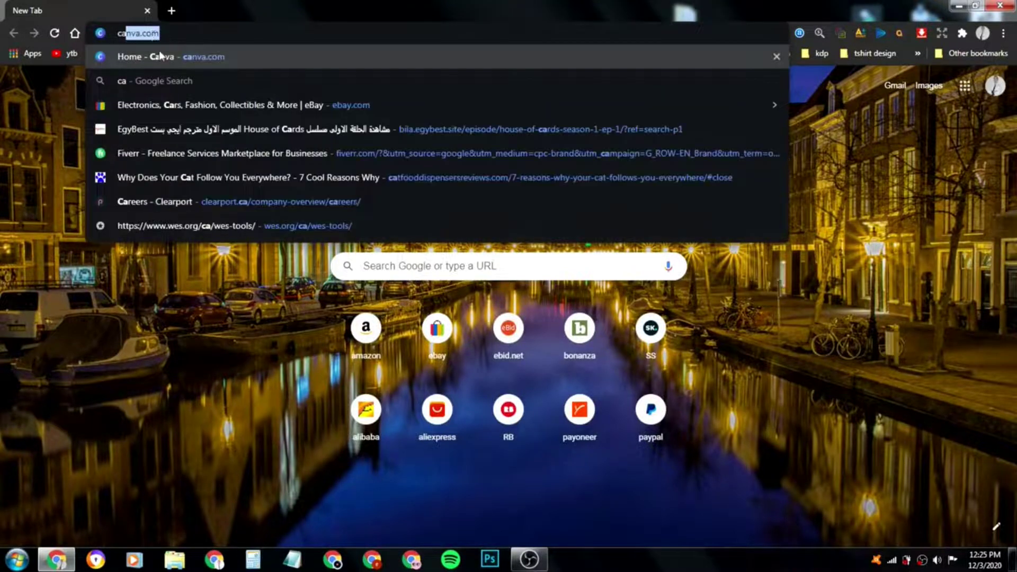
left_click(160, 52)
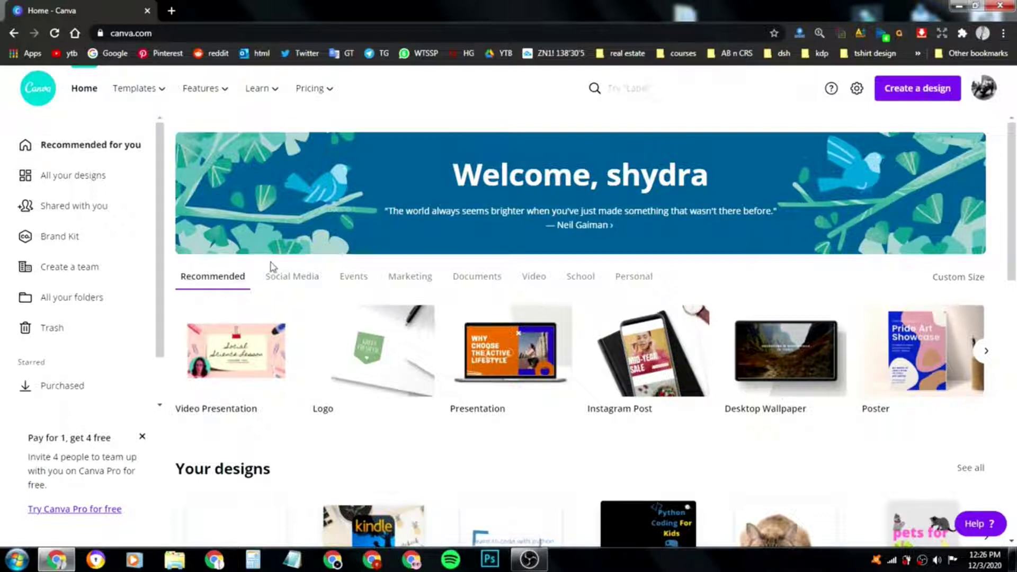
mouse_move(122, 111)
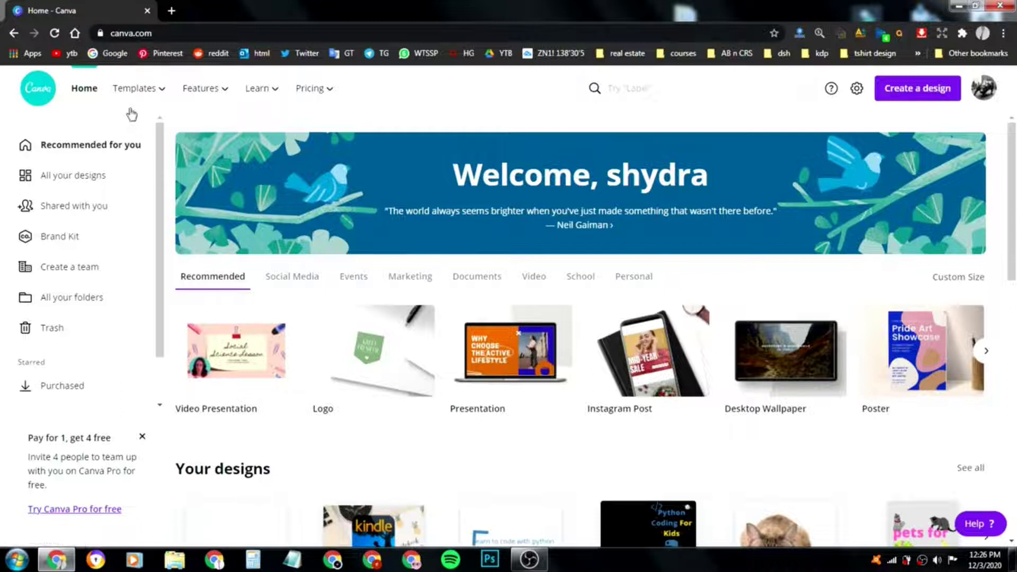
mouse_move(358, 99)
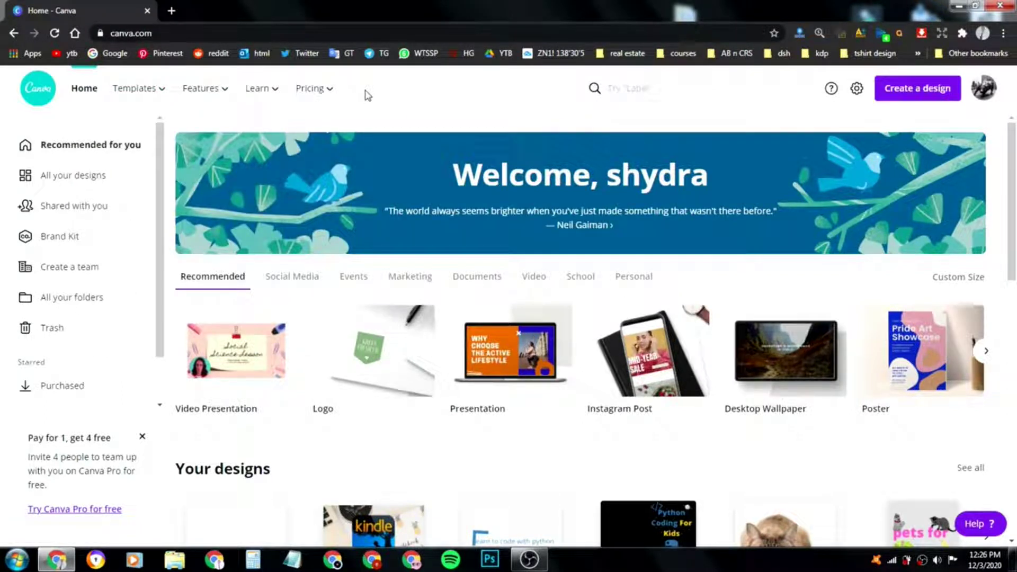
double_click(172, 33)
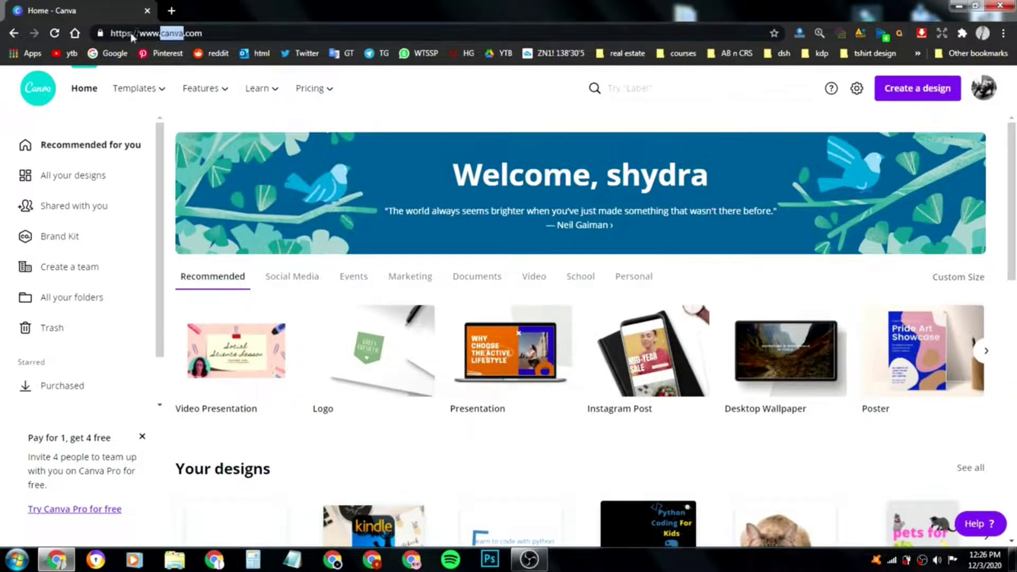
left_click(428, 86)
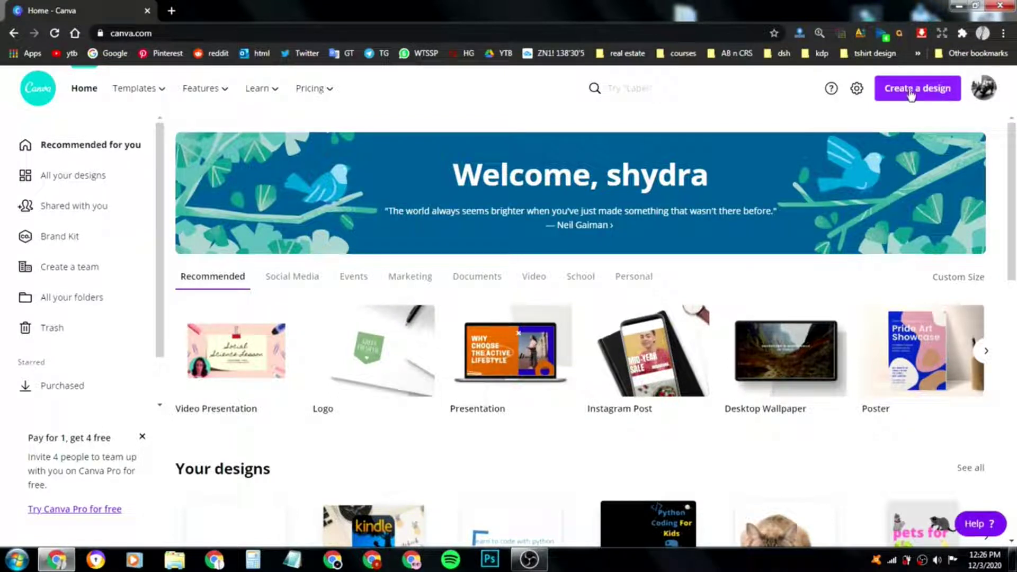
- Log out of the Canva account and log back in
left_click(979, 95)
left_click(856, 272)
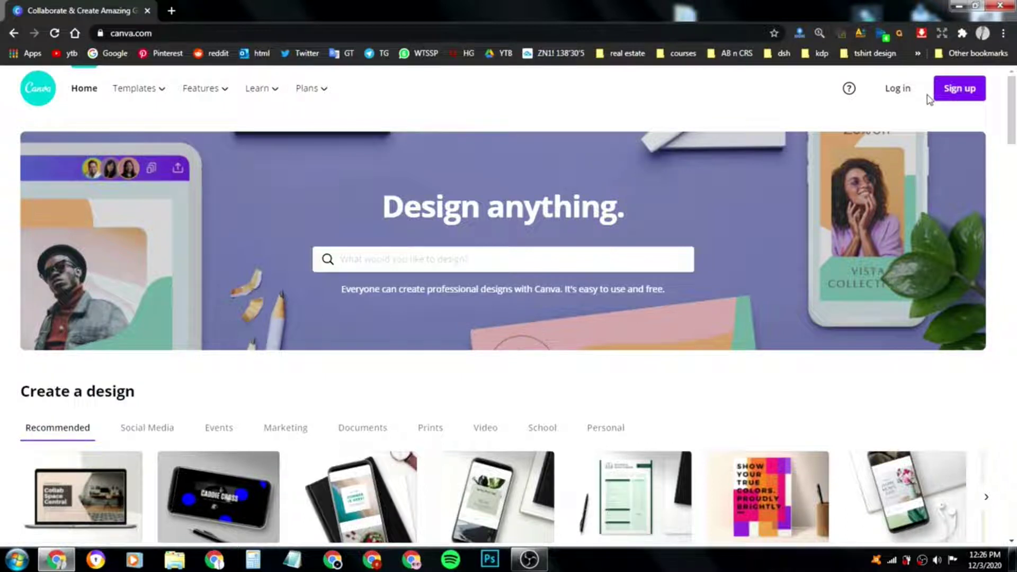
left_click(891, 91)
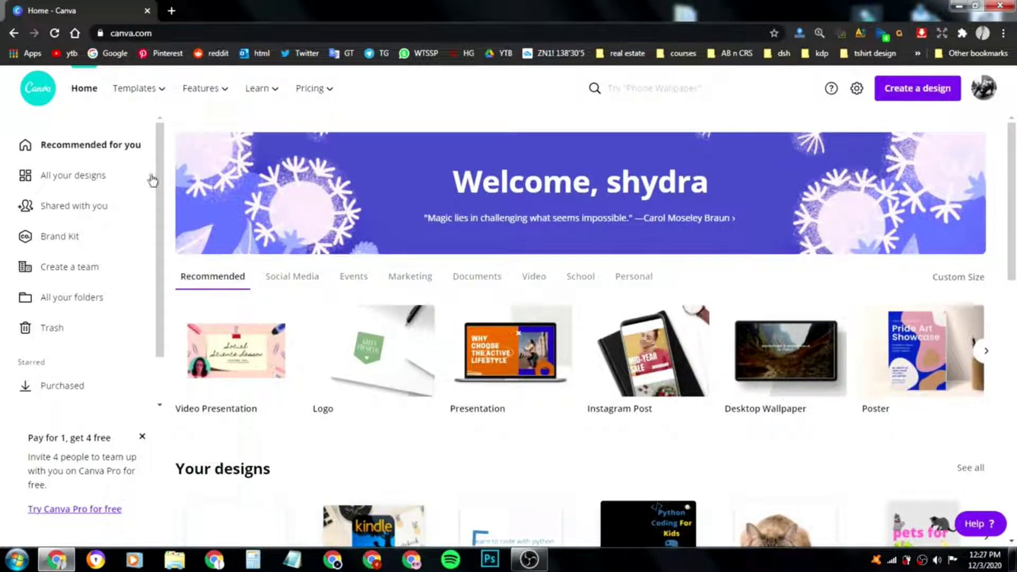
- Start creating a design and look through the suggested design types, from Video Presentation past Book Cover to Presentation (4:3)
left_click(904, 102)
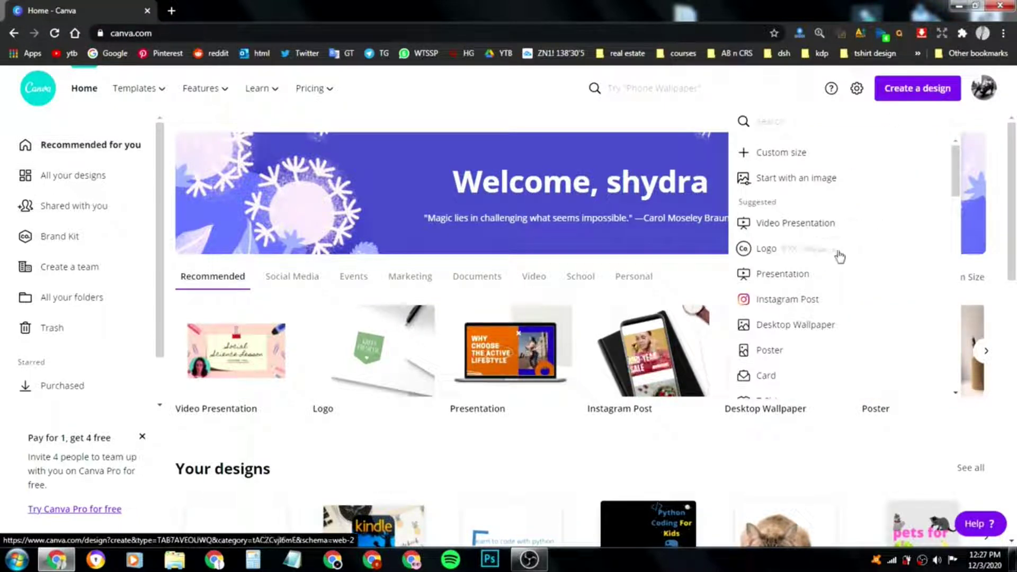
scroll(815, 280, "down", 1)
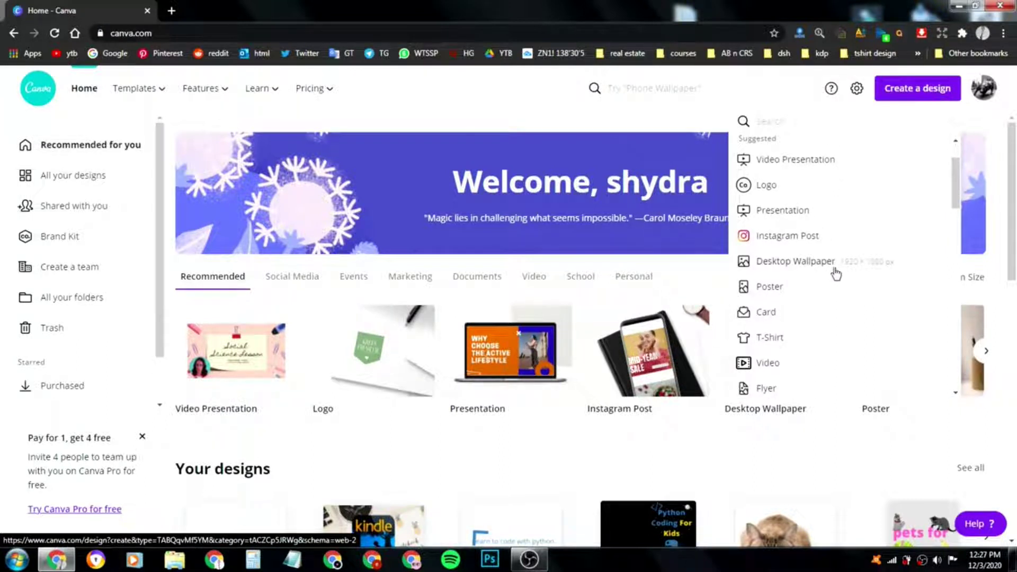
scroll(826, 268, "down", 1)
scroll(794, 271, "down", 1)
scroll(838, 265, "down", 2)
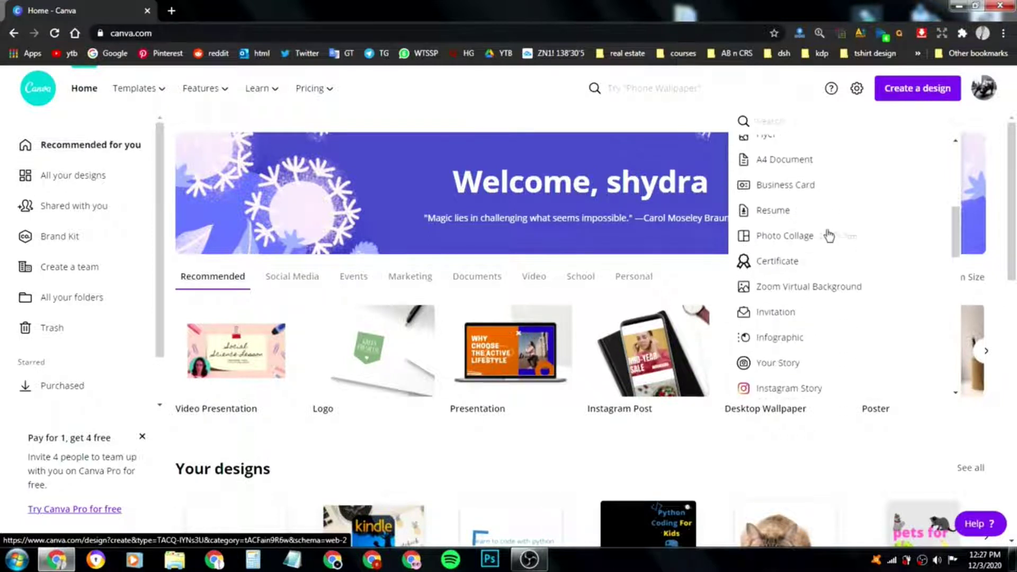
scroll(845, 265, "down", 1)
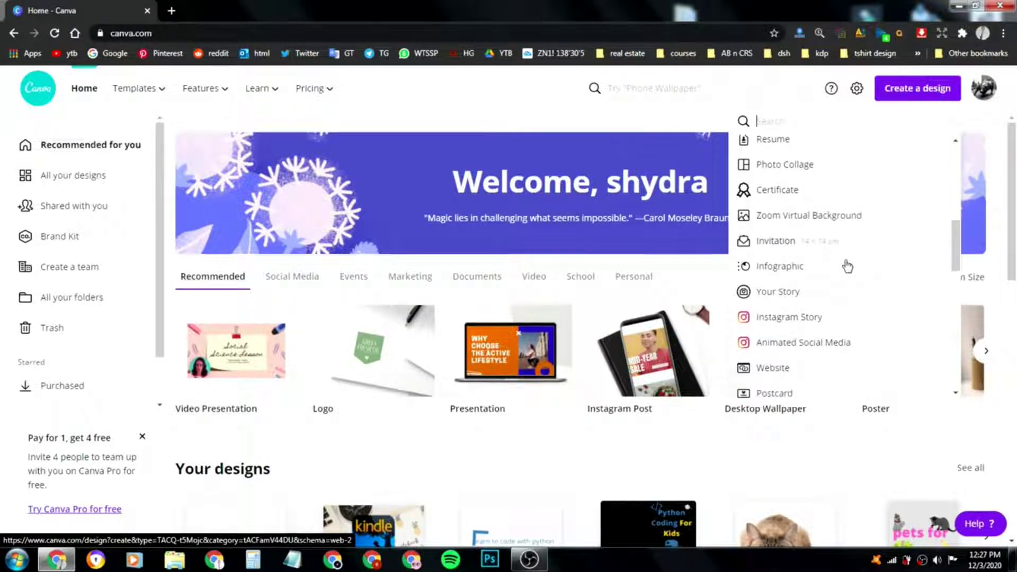
scroll(832, 254, "down", 1)
scroll(839, 273, "down", 1)
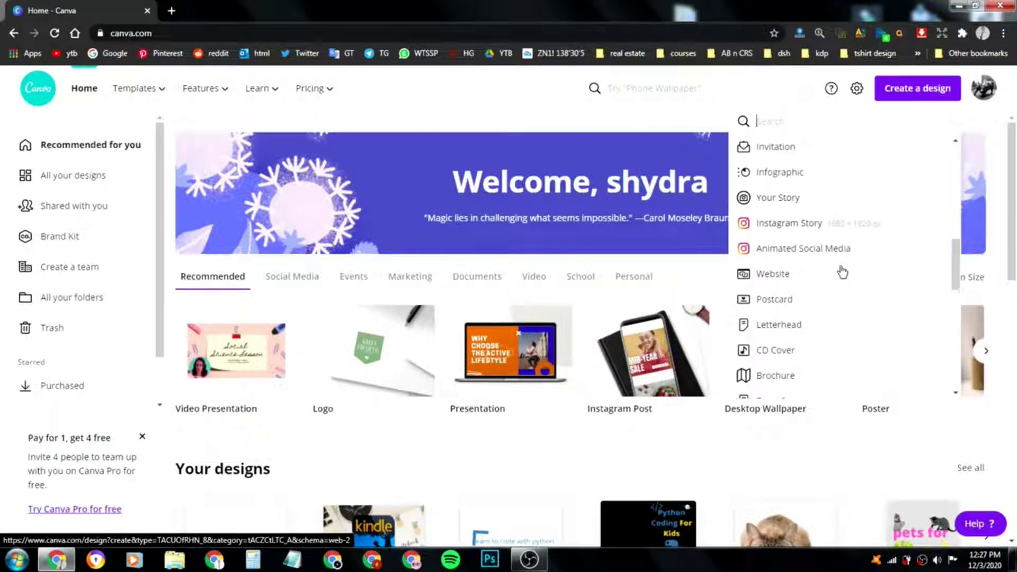
scroll(842, 272, "down", 1)
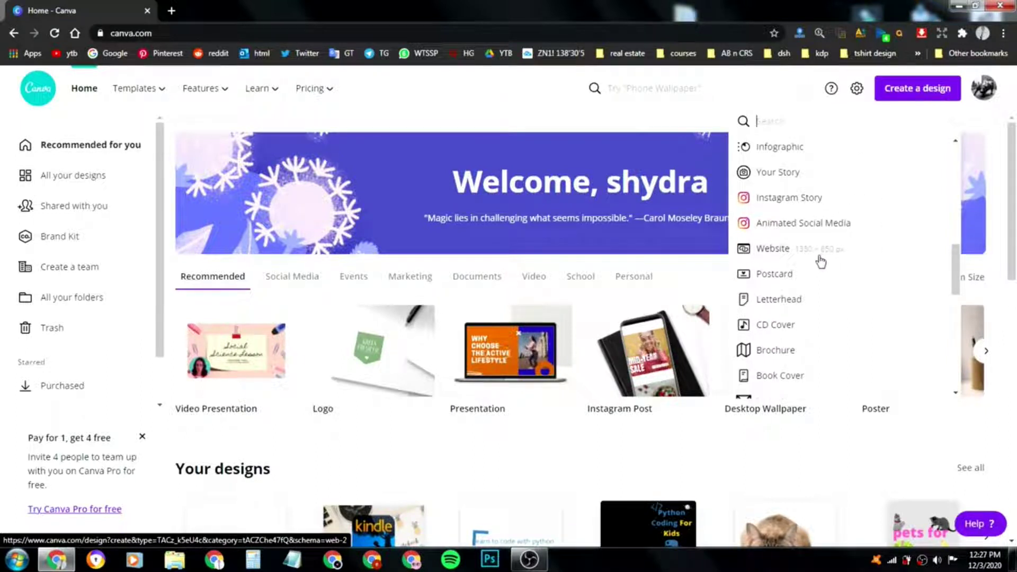
scroll(820, 261, "down", 1)
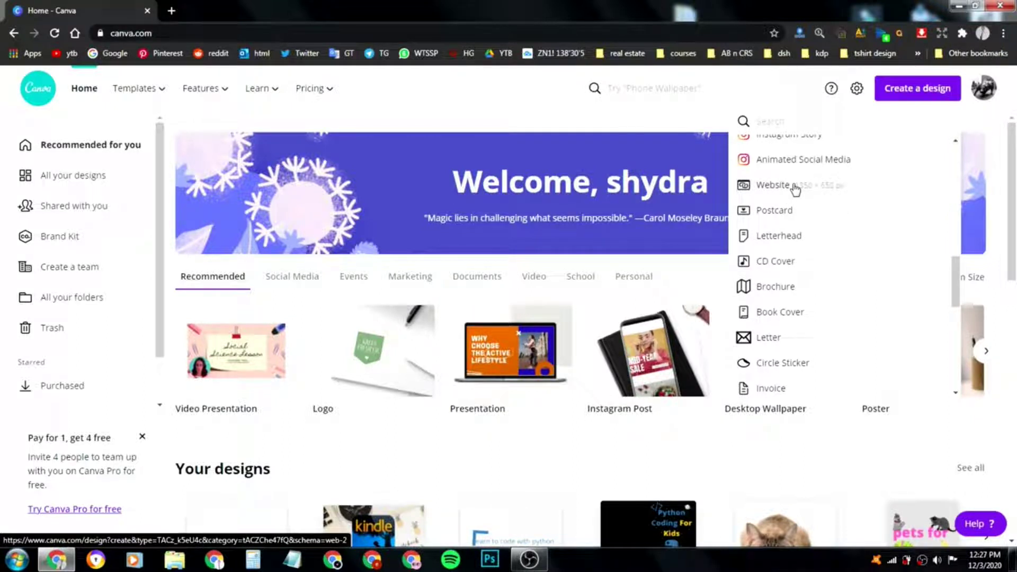
scroll(795, 270, "down", 1)
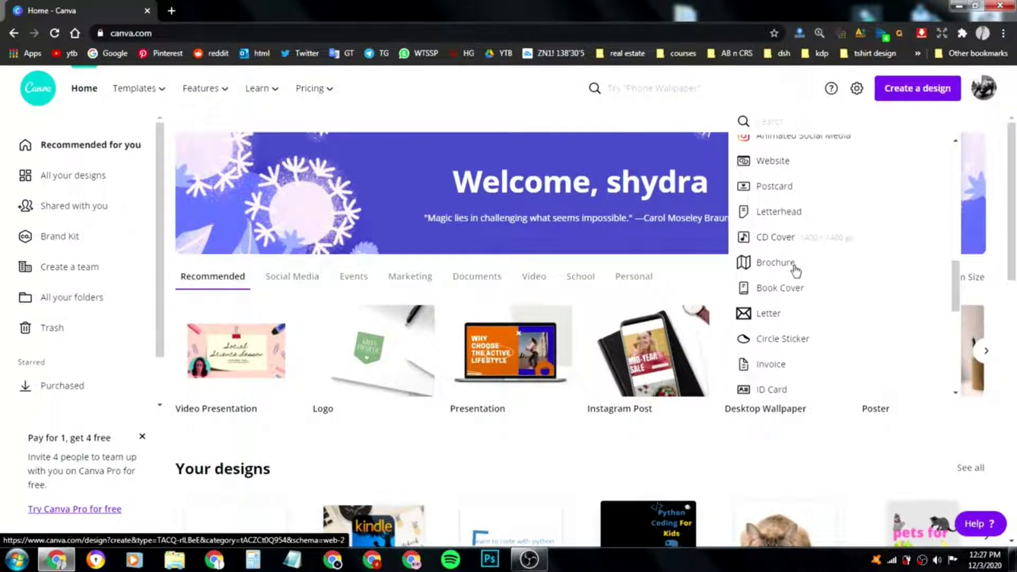
scroll(796, 270, "down", 1)
scroll(776, 269, "down", 1)
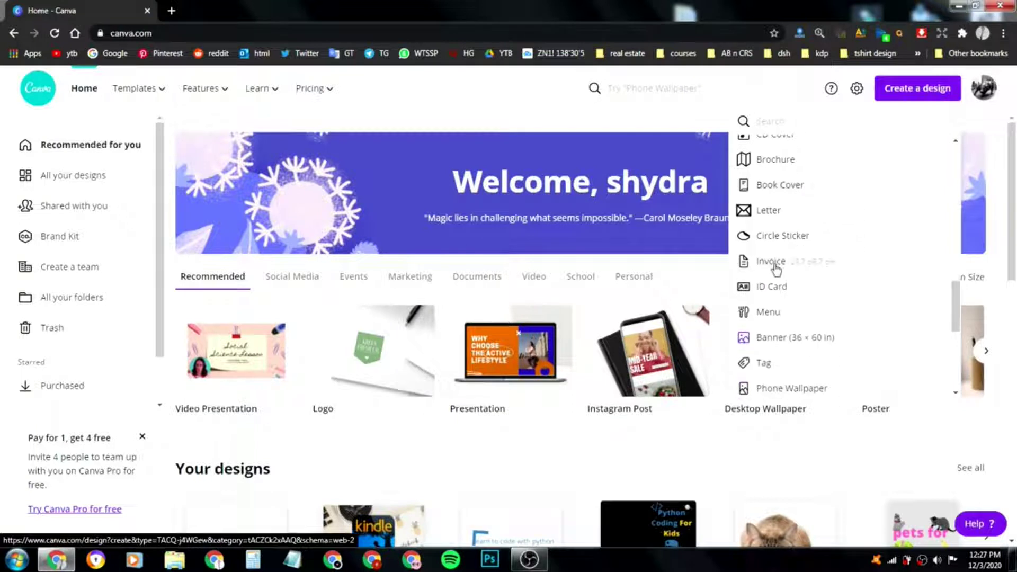
scroll(813, 293, "down", 2)
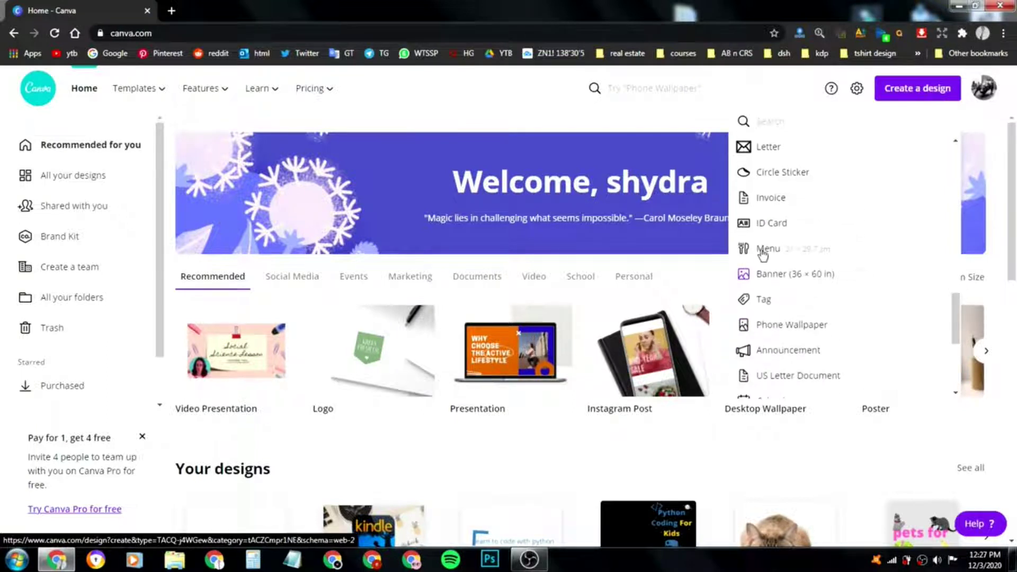
scroll(800, 258, "down", 2)
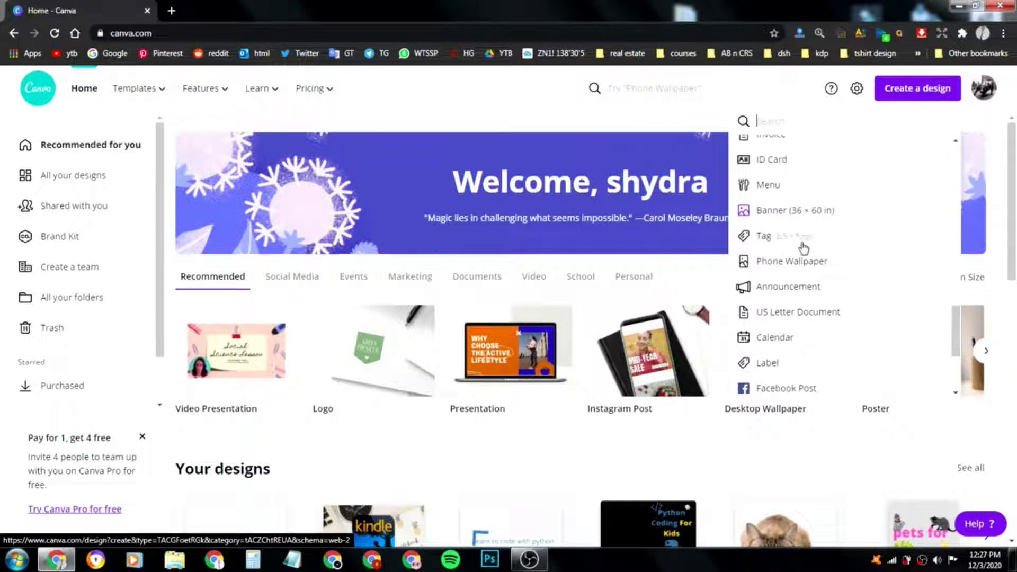
scroll(800, 249, "down", 2)
scroll(816, 268, "down", 3)
scroll(802, 328, "up", 8)
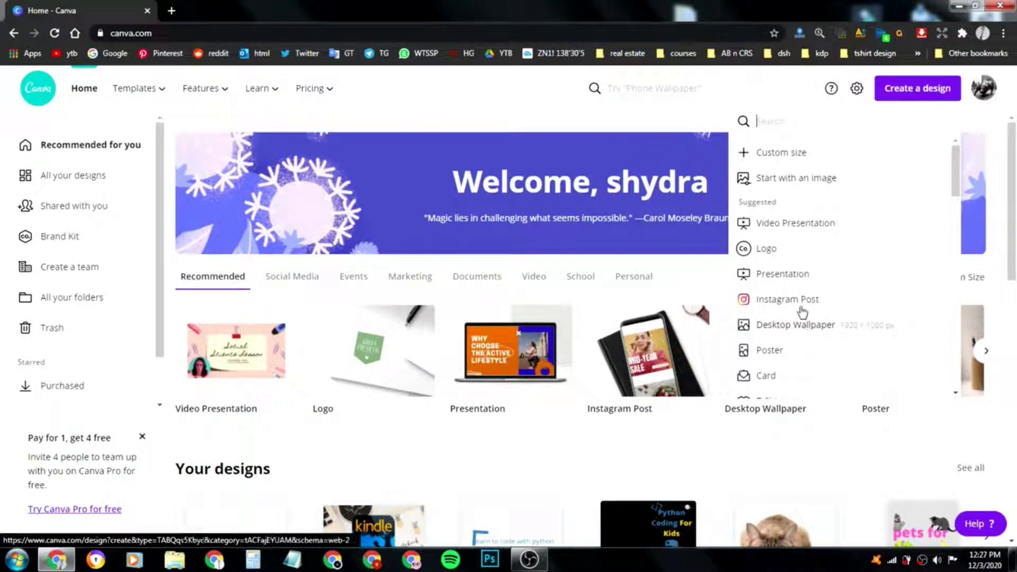
scroll(781, 268, "down", 5)
scroll(783, 268, "down", 5)
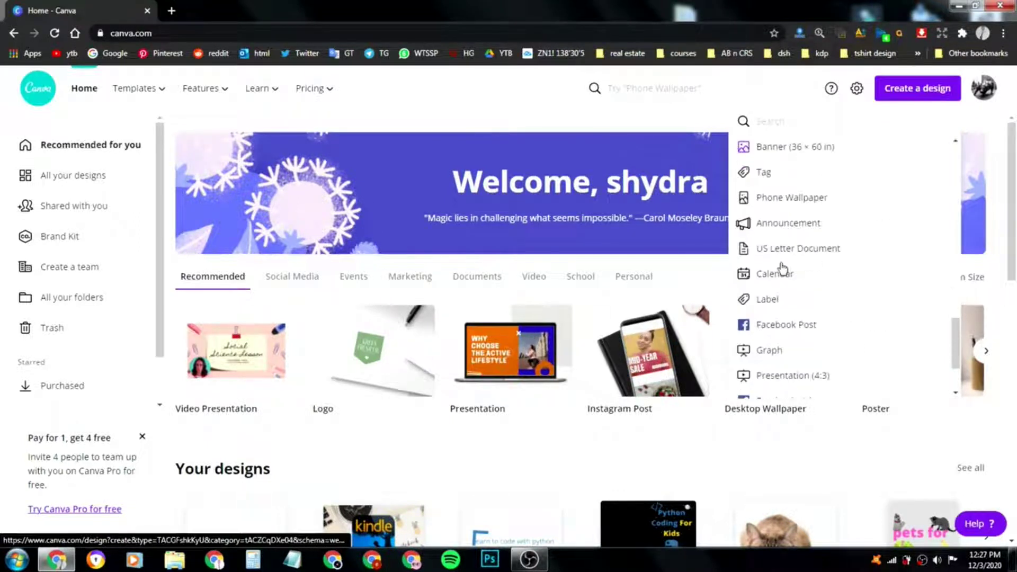
scroll(805, 310, "up", 5)
scroll(810, 314, "up", 5)
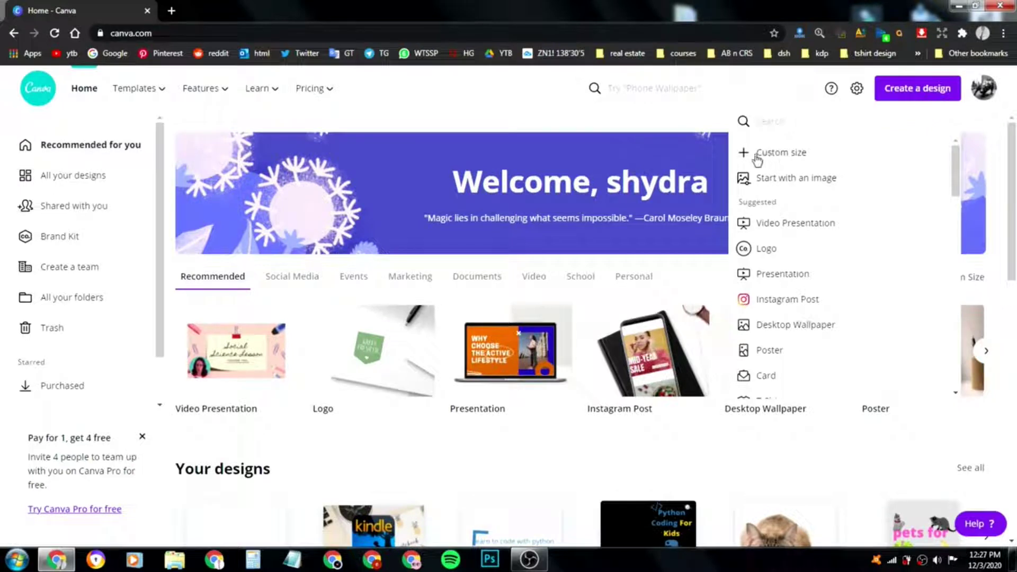
- Create a new custom-size design 6 in wide and 9 in high
left_click(792, 155)
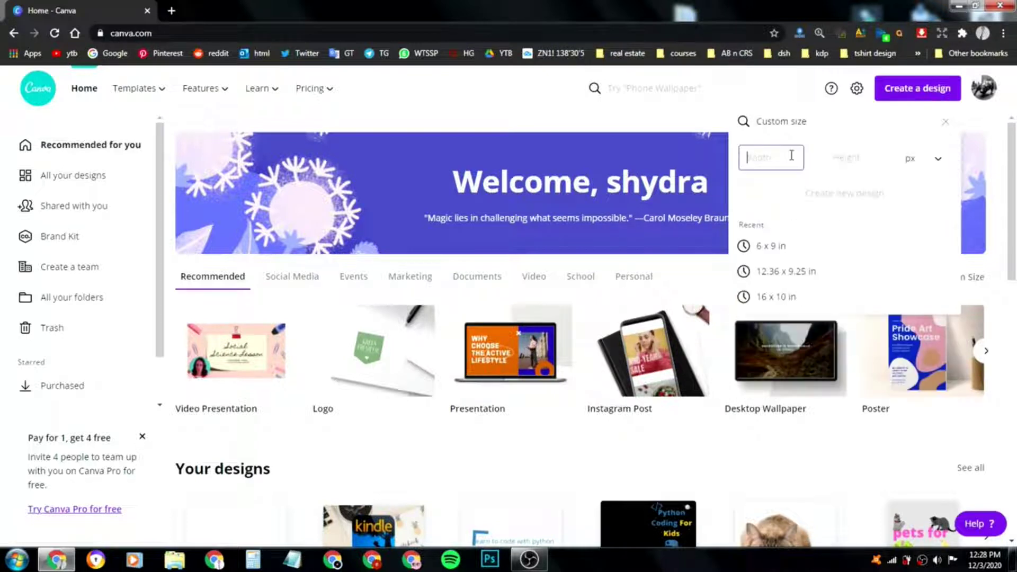
left_click(926, 168)
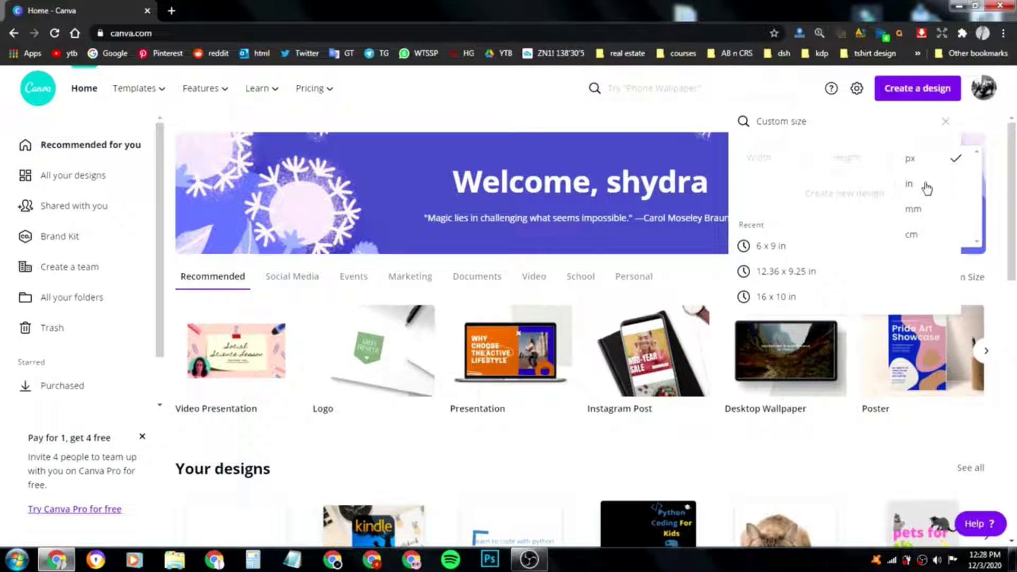
left_click(922, 186)
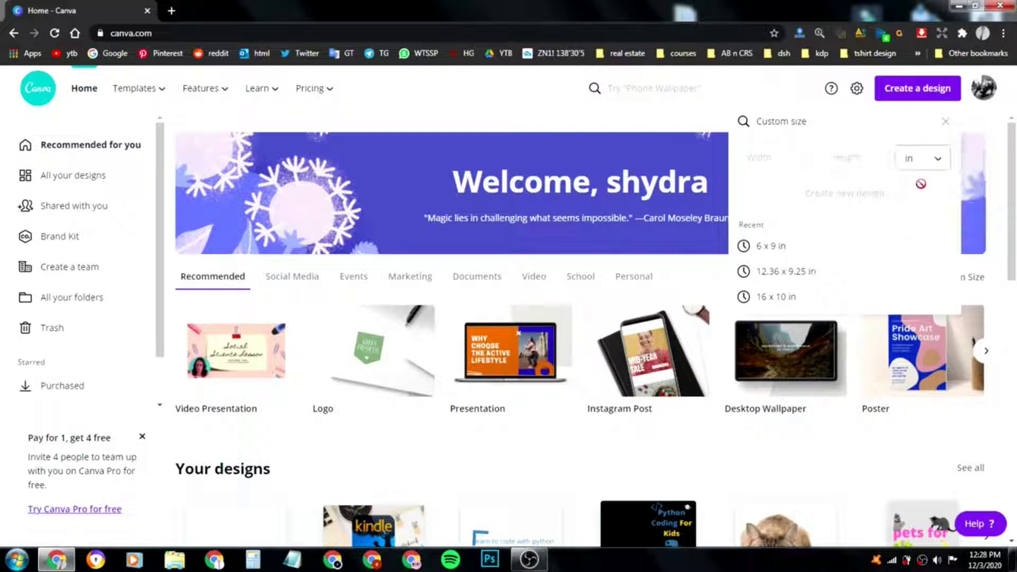
left_click(763, 165)
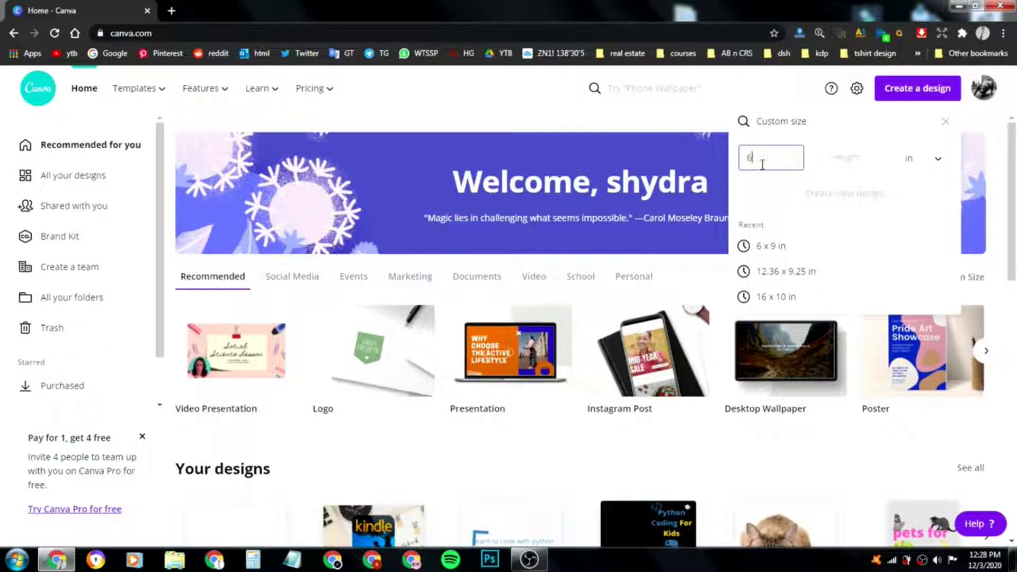
left_click(854, 162)
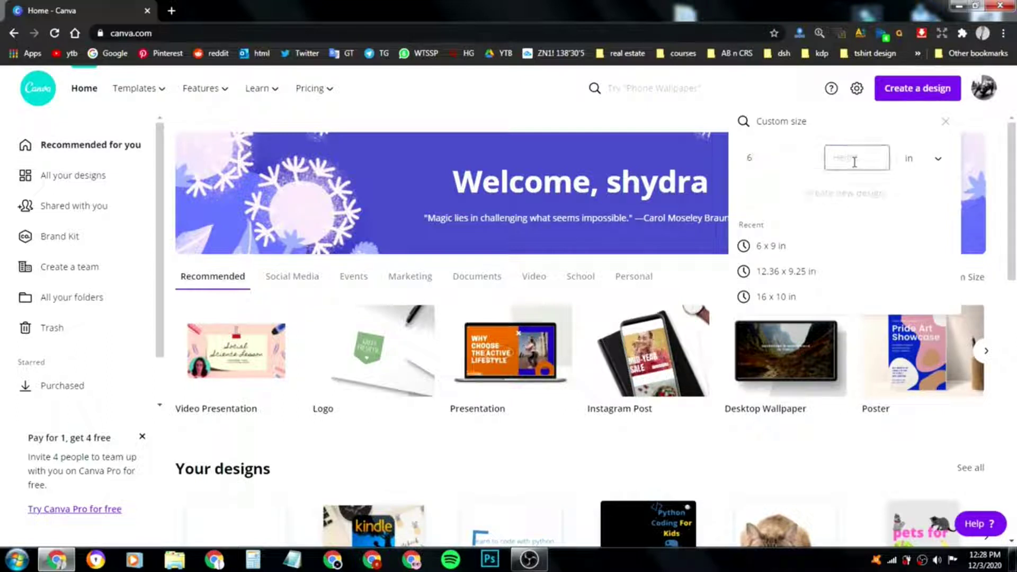
type("9")
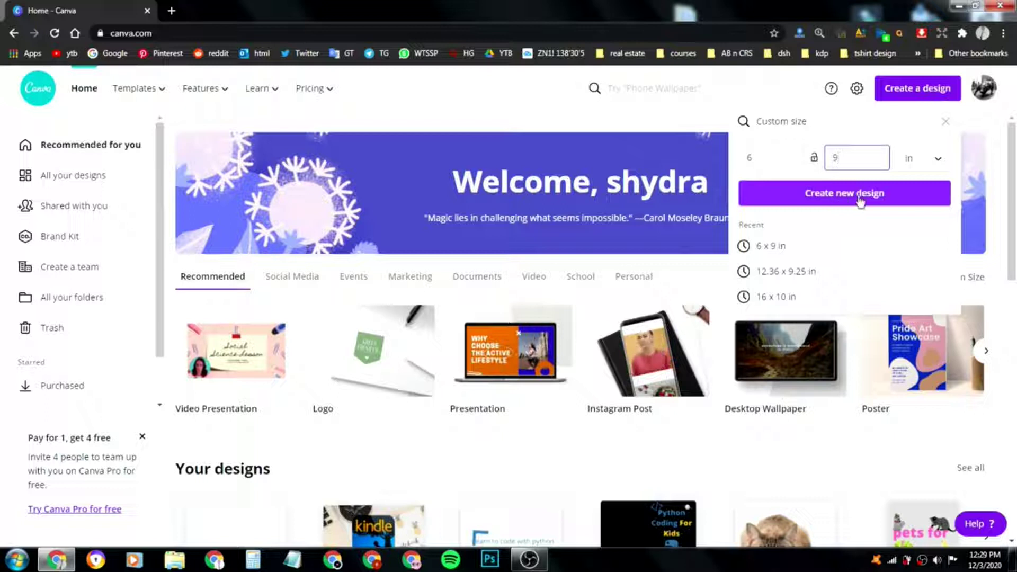
left_click(835, 201)
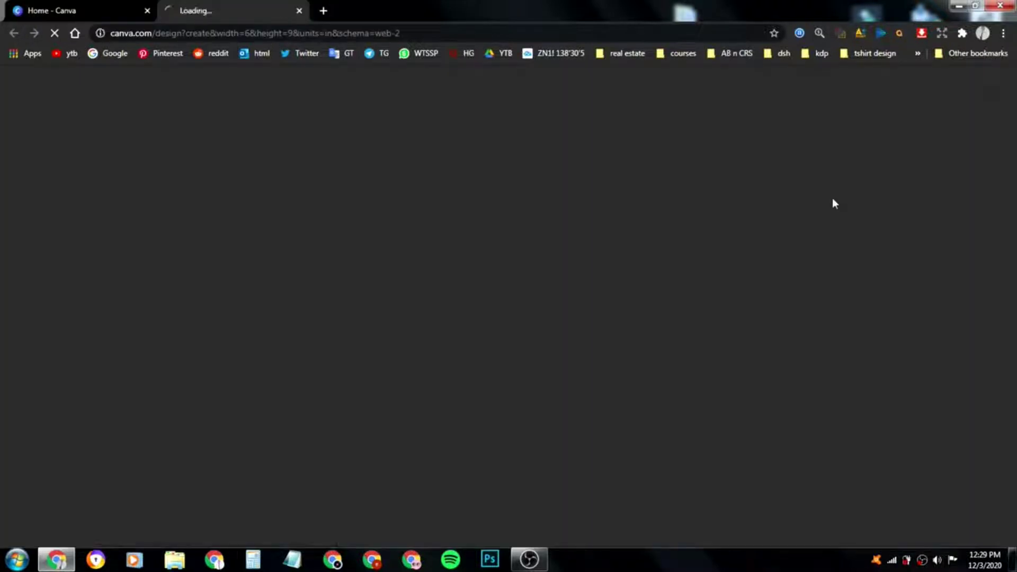
- Check the Canva home tab, return to the new 6in × 9in design, and select its blank page
left_click(44, 12)
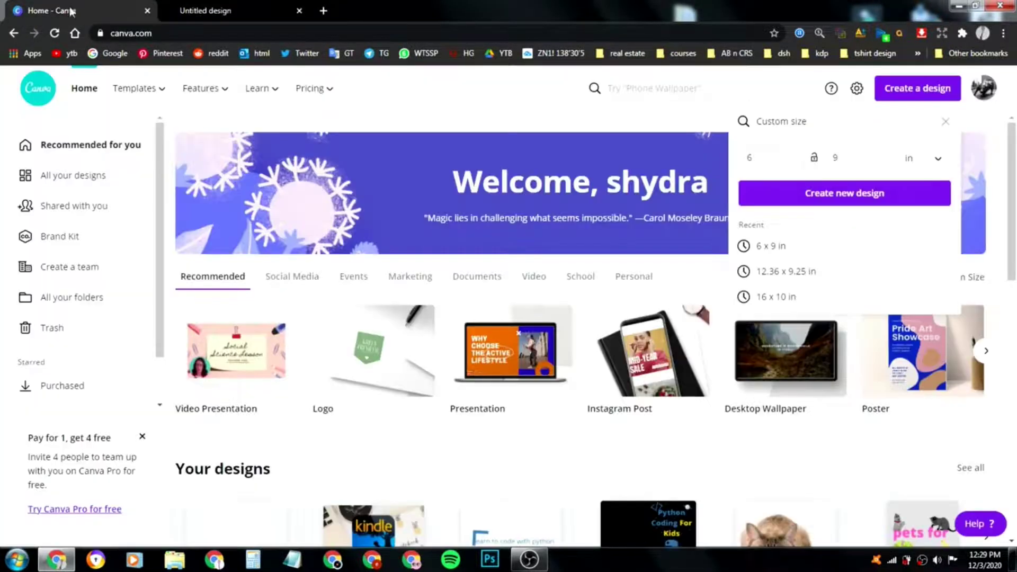
left_click(247, 15)
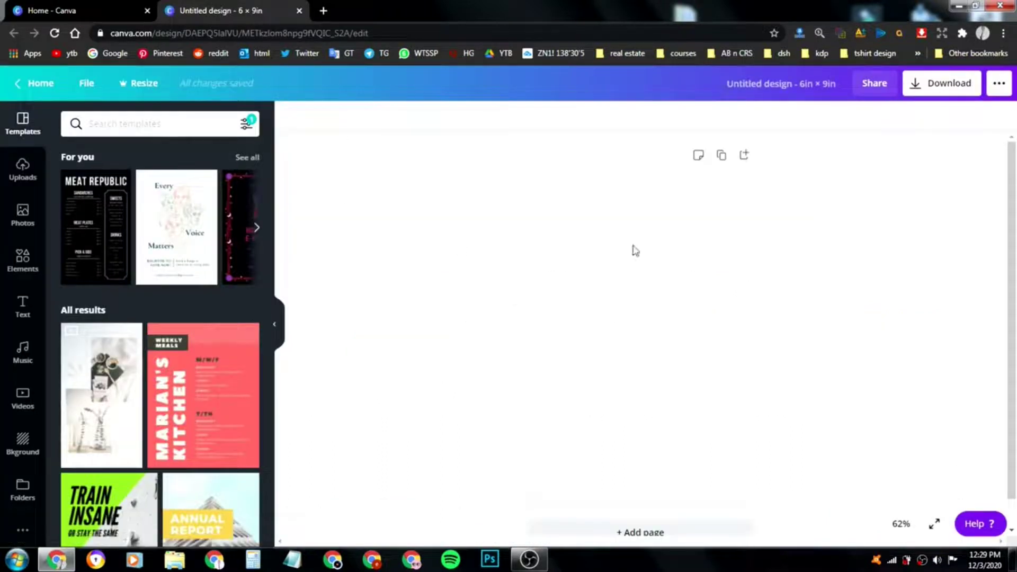
left_click(587, 211)
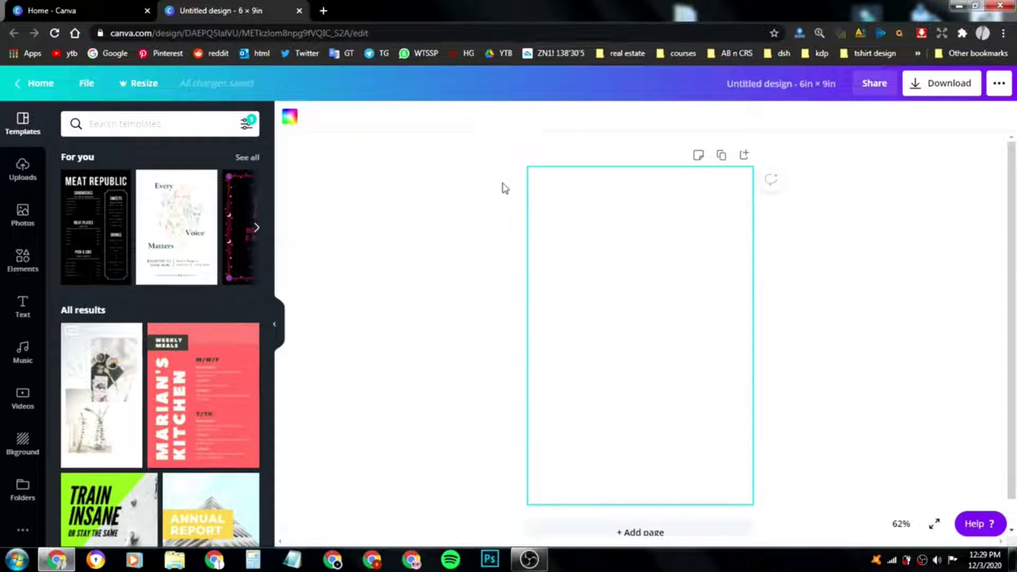
left_click(862, 317)
left_click_drag(447, 281, 366, 392)
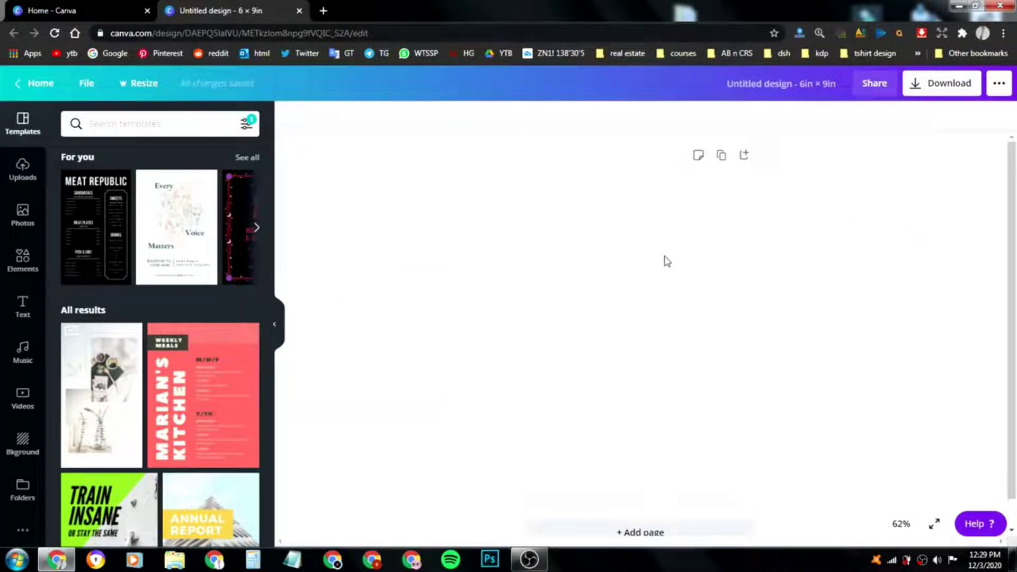
left_click(638, 260)
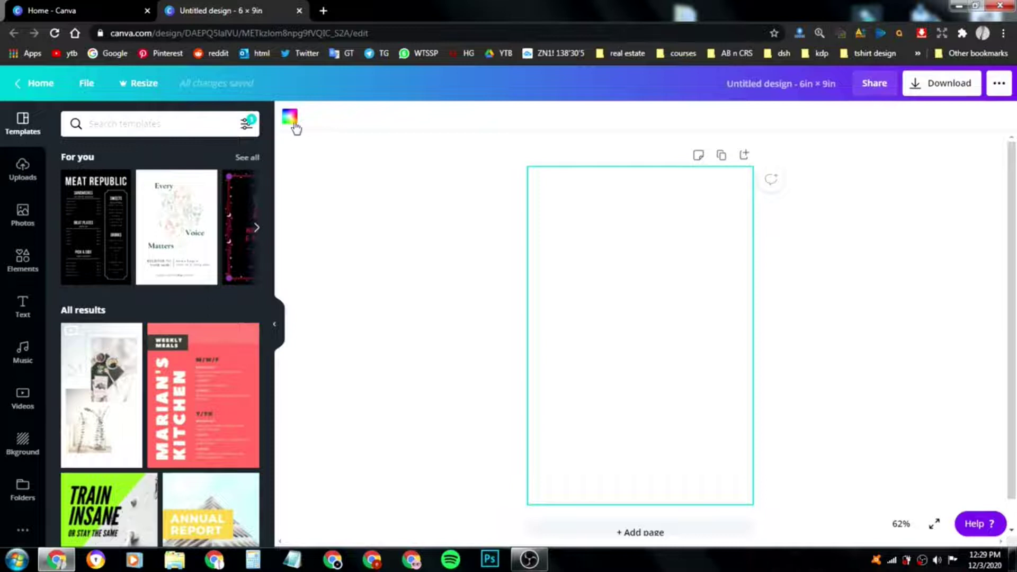
- Set the background color of the blank page to light gray
left_click(291, 120)
left_click(177, 301)
left_click(501, 289)
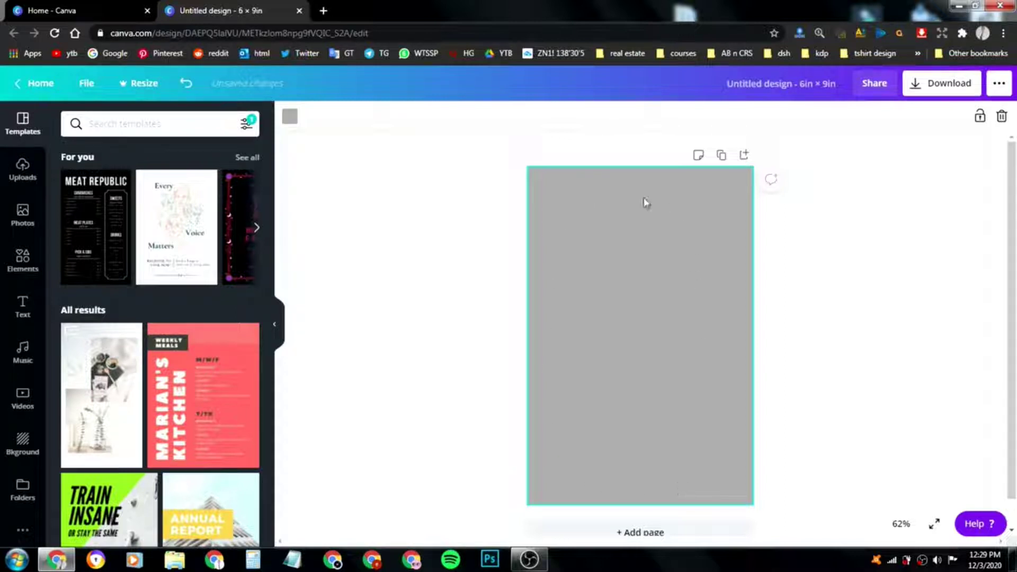
left_click(807, 291)
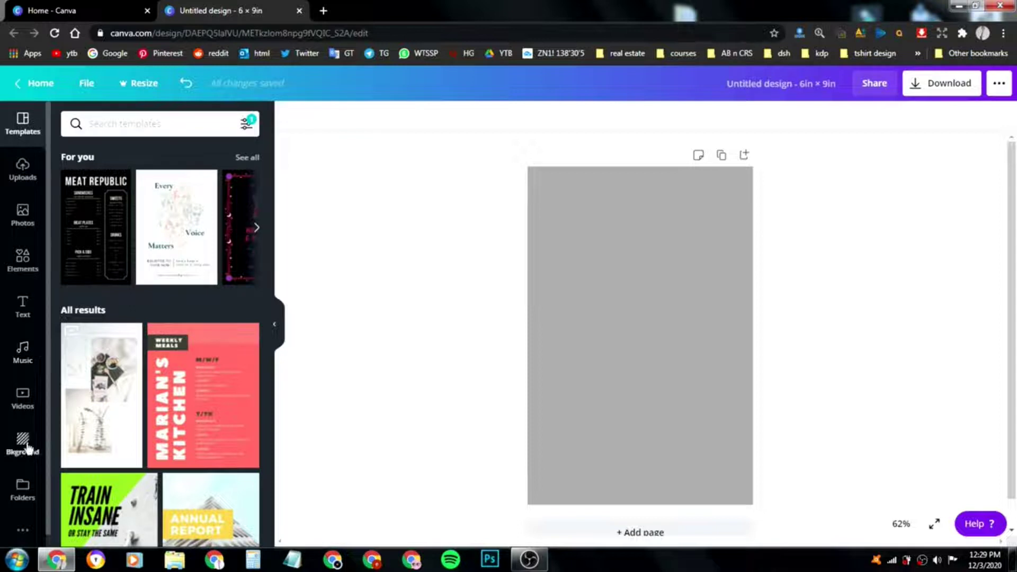
- Add the free line with feathered arrow ends from the Lines elements, enlarge it to nearly the page width, and place it near the page top
left_click(21, 262)
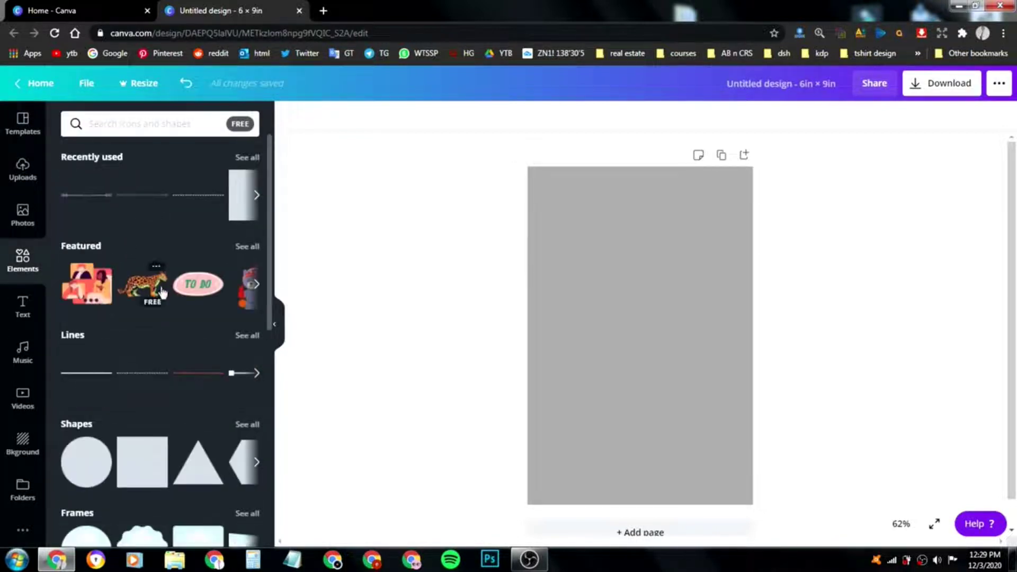
scroll(101, 265, "down", 1)
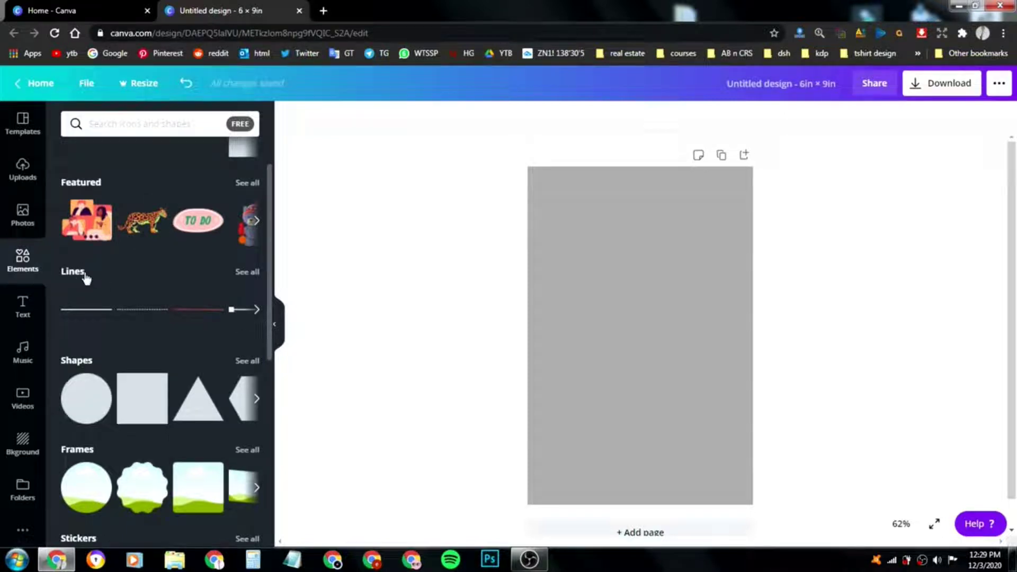
left_click(248, 273)
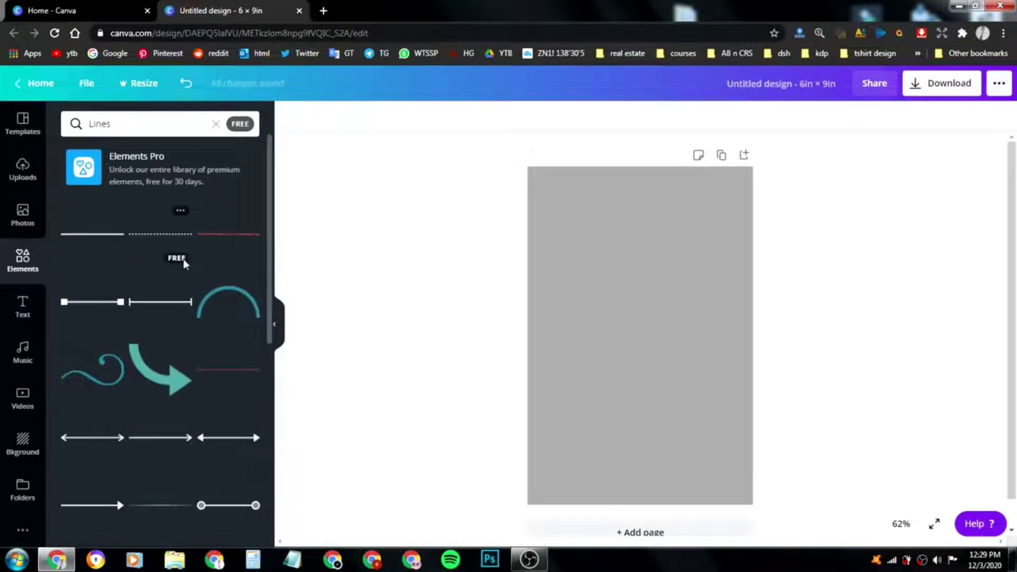
scroll(196, 278, "down", 4)
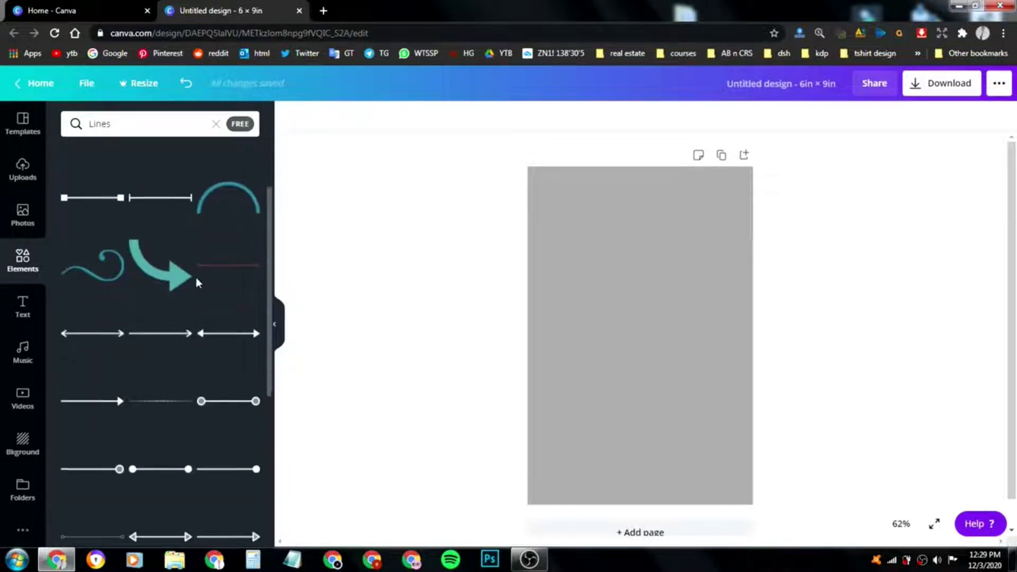
scroll(196, 278, "down", 3)
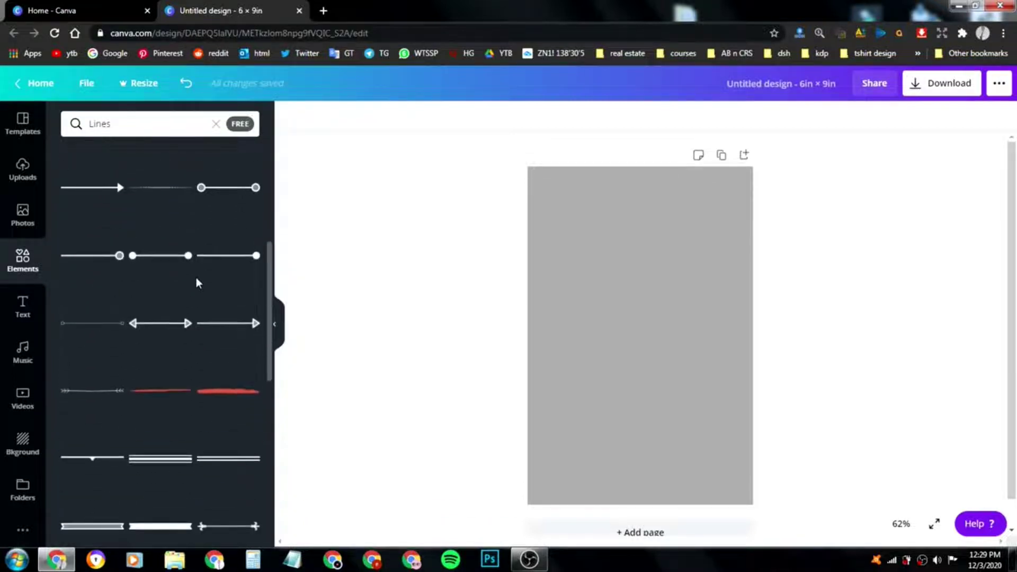
scroll(163, 431, "down", 2)
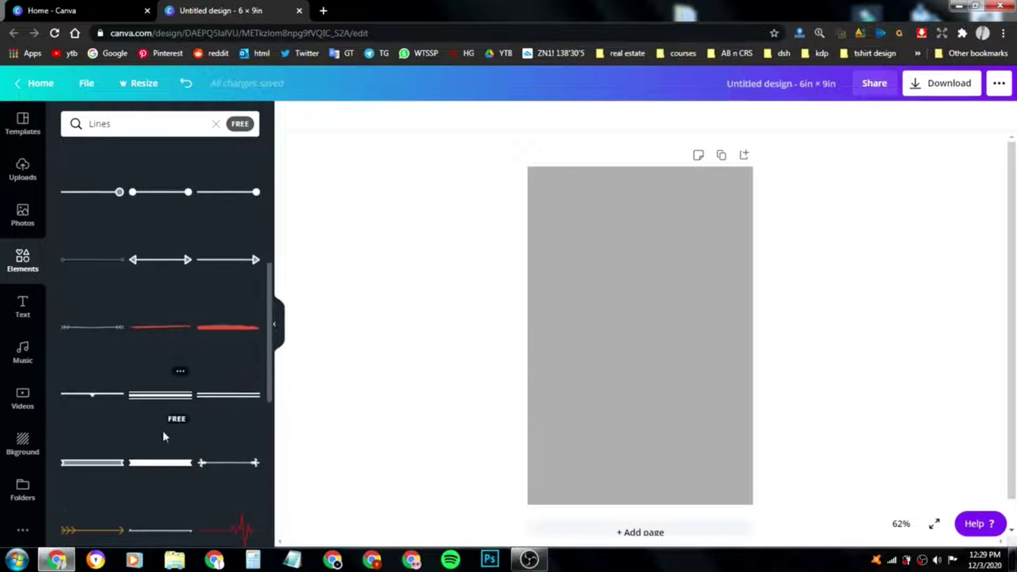
scroll(244, 492, "down", 2)
scroll(240, 493, "up", 3)
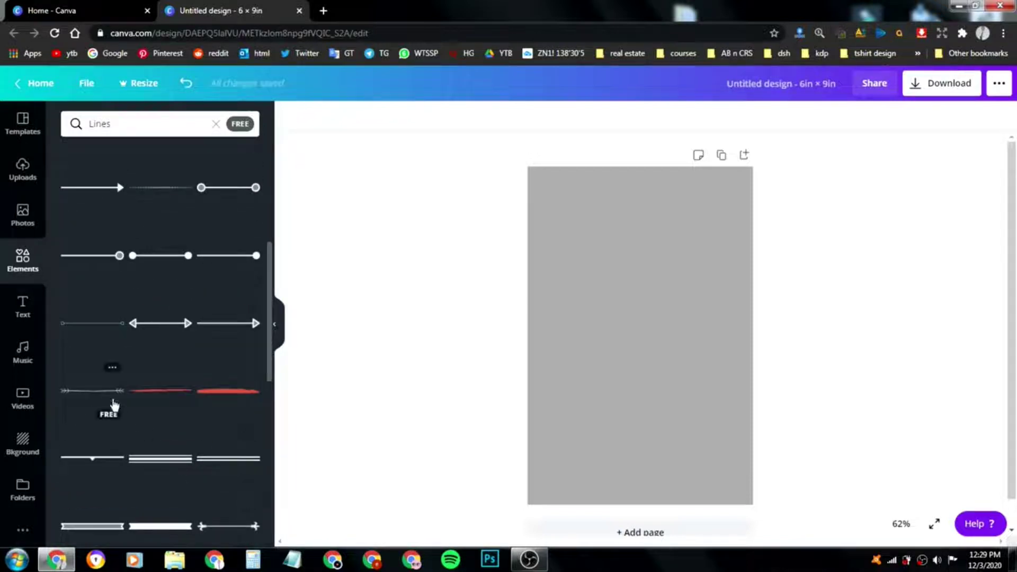
left_click(110, 403)
left_click_drag(702, 339, 765, 374)
left_click_drag(690, 346, 644, 201)
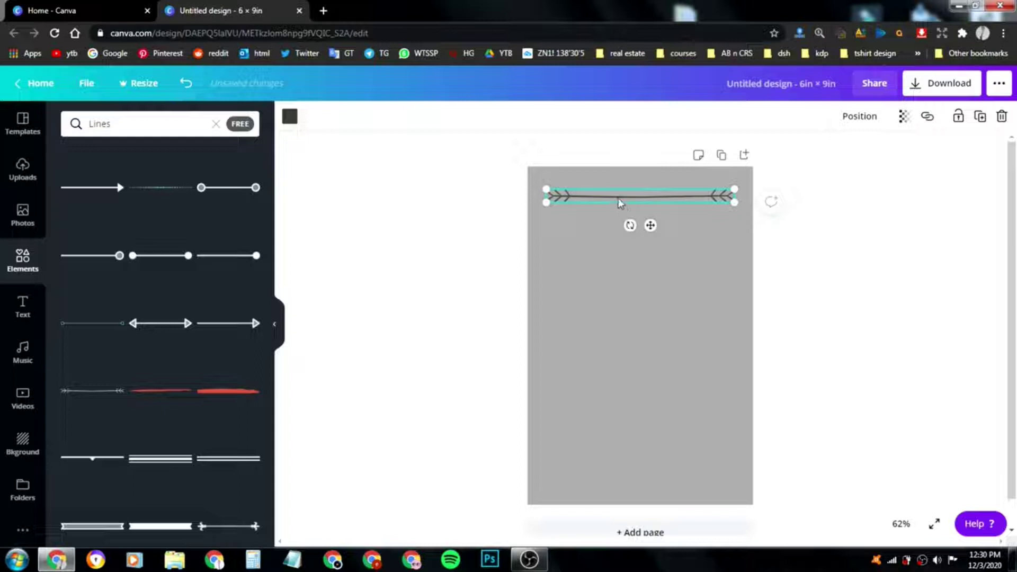
- Copy the feathered arrow line and place the pasted copy directly below the original, aligned with it
right_click(620, 203)
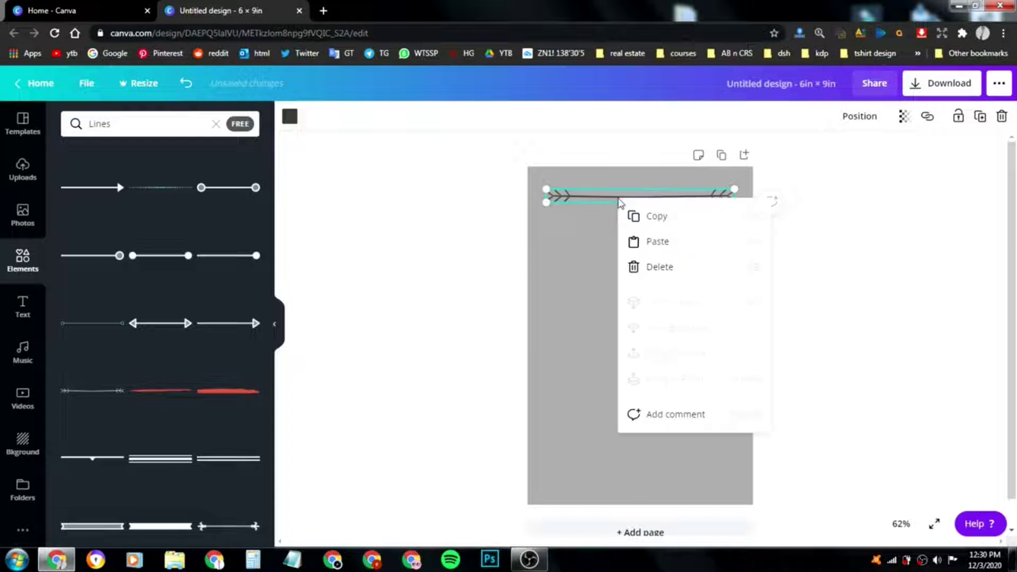
left_click(662, 222)
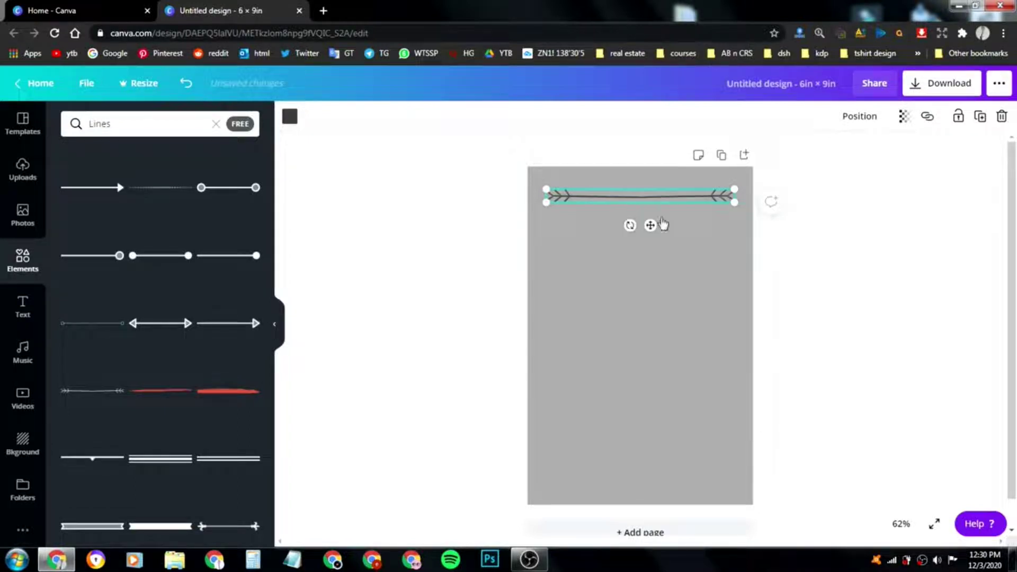
right_click(660, 304)
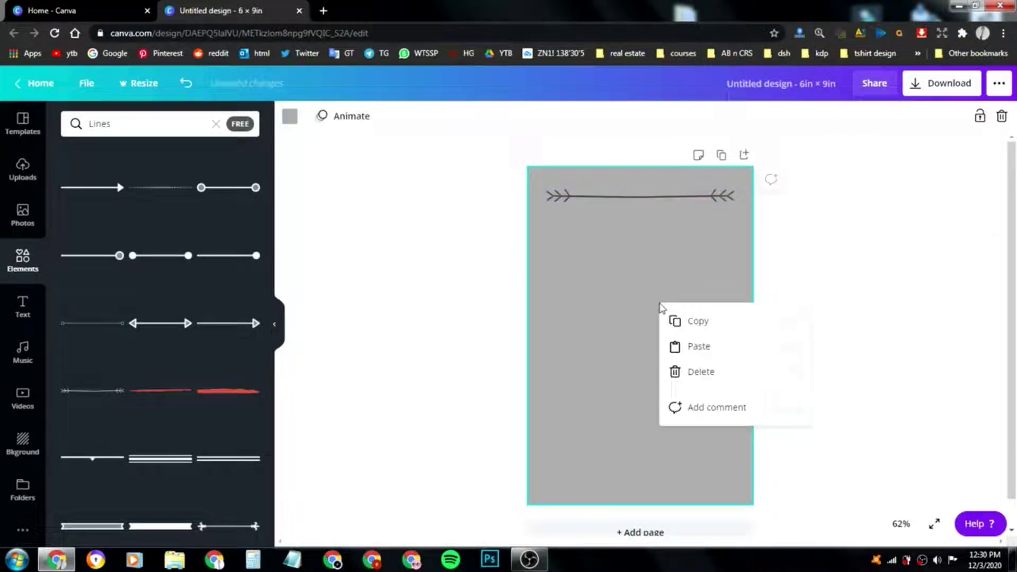
left_click(691, 346)
left_click_drag(672, 205, 666, 219)
left_click(666, 232)
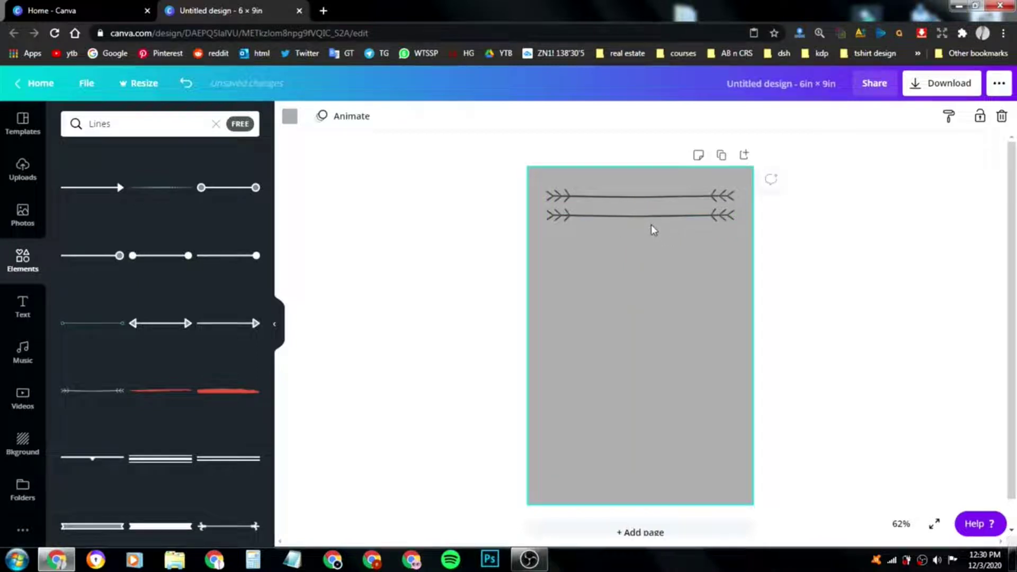
- Paste three more copies of the arrow line and stack them below the first two, aligned and evenly spaced
right_click(658, 251)
left_click(701, 299)
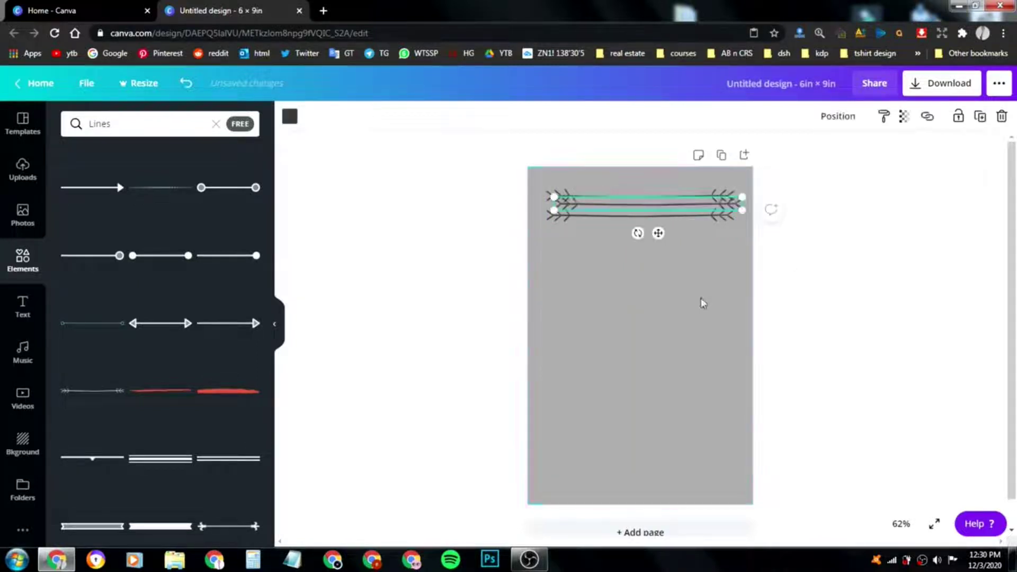
left_click_drag(664, 212, 656, 242)
left_click(671, 272)
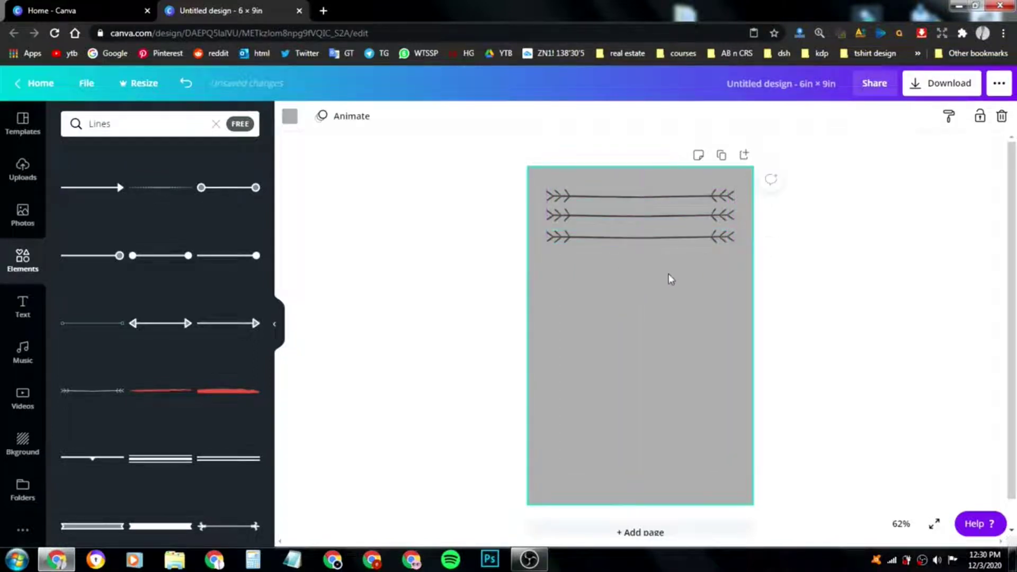
right_click(661, 295)
left_click(696, 337)
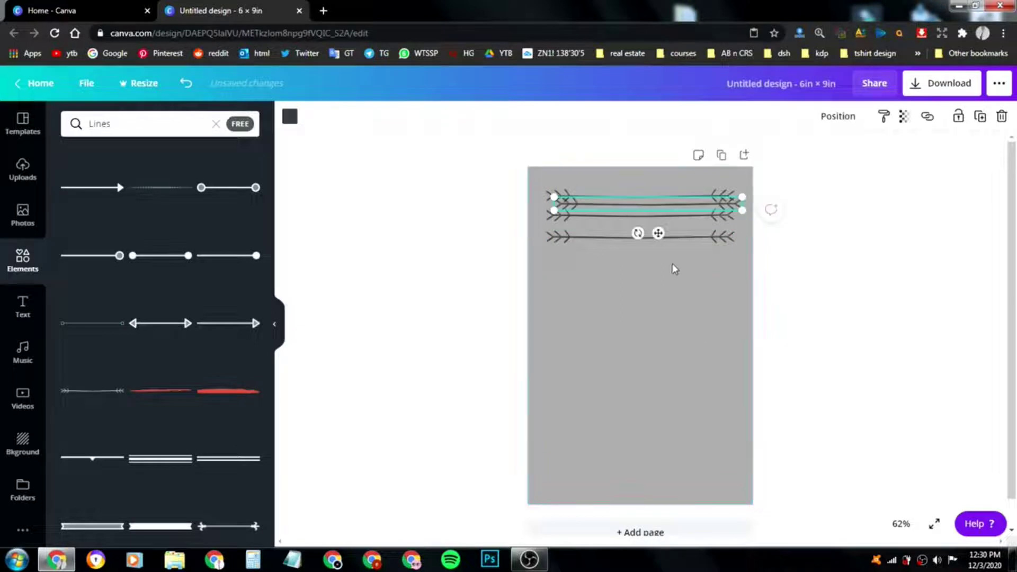
left_click_drag(666, 208, 655, 259)
left_click(687, 318)
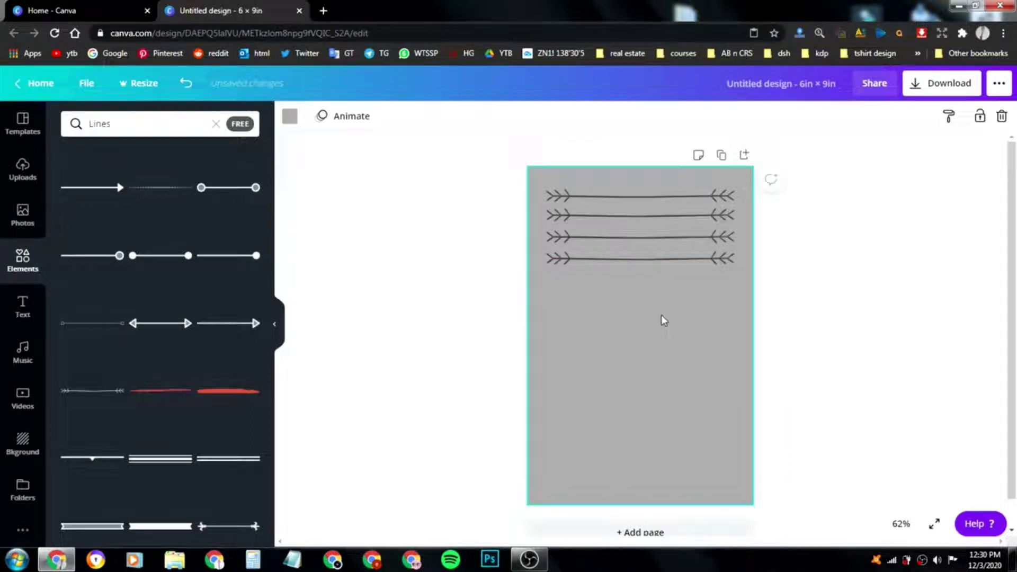
right_click(661, 317)
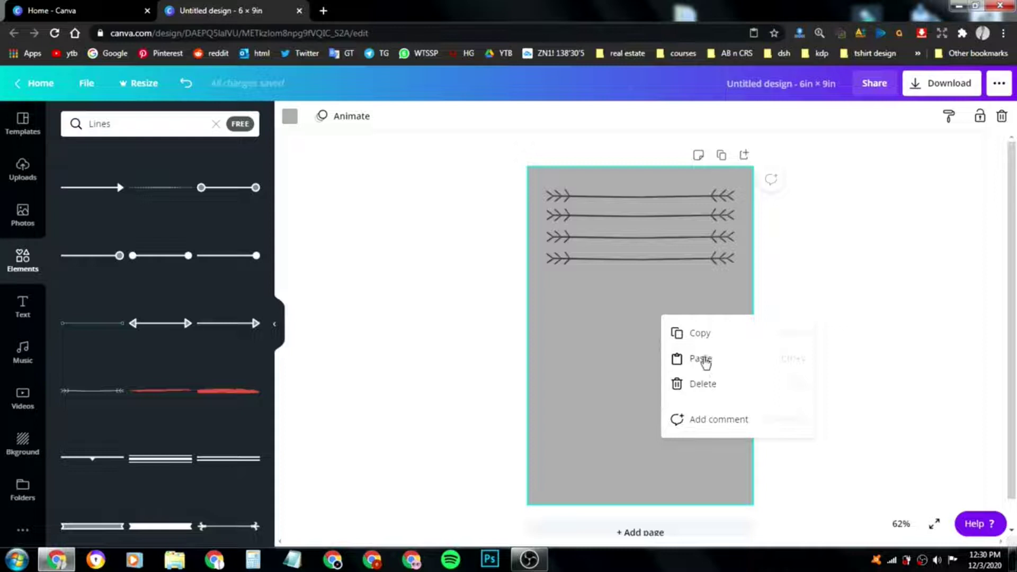
left_click(699, 360)
left_click_drag(668, 214, 659, 282)
- Copy all five arrow lines together and place the pasted set directly beneath them, aligned with the originals
left_click(670, 306)
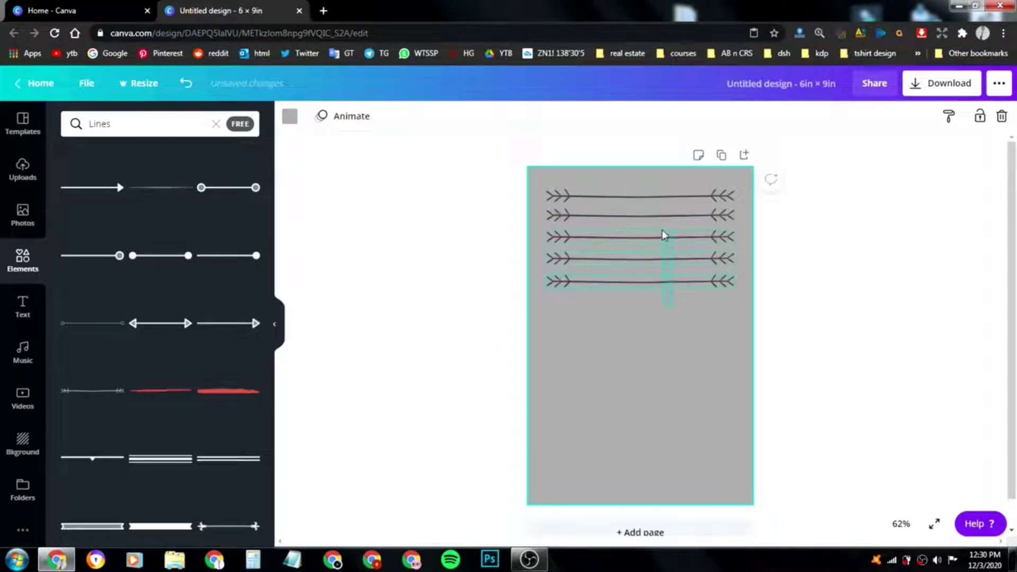
left_click_drag(657, 233, 654, 199)
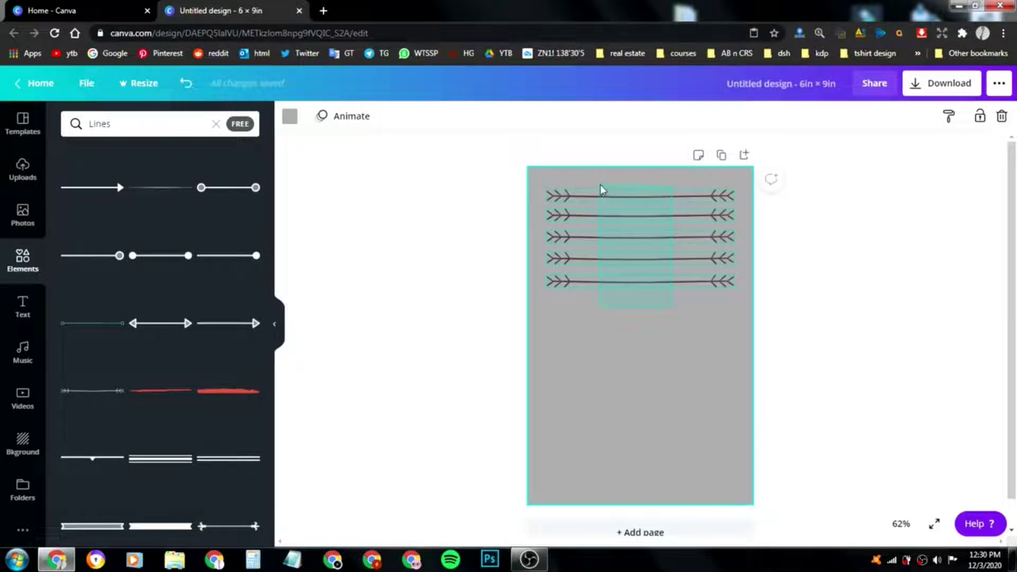
left_click_drag(596, 179, 597, 179)
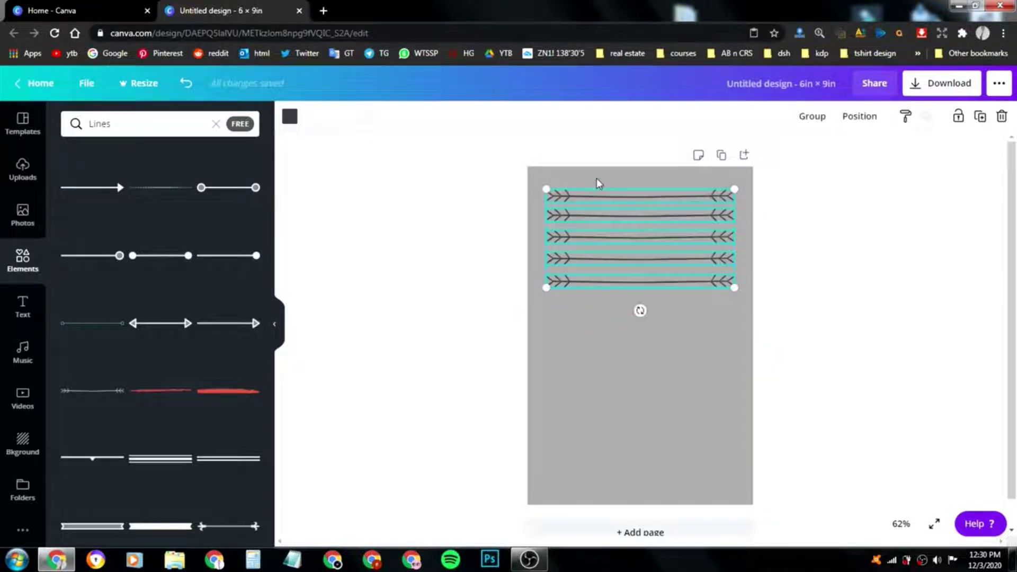
right_click(634, 216)
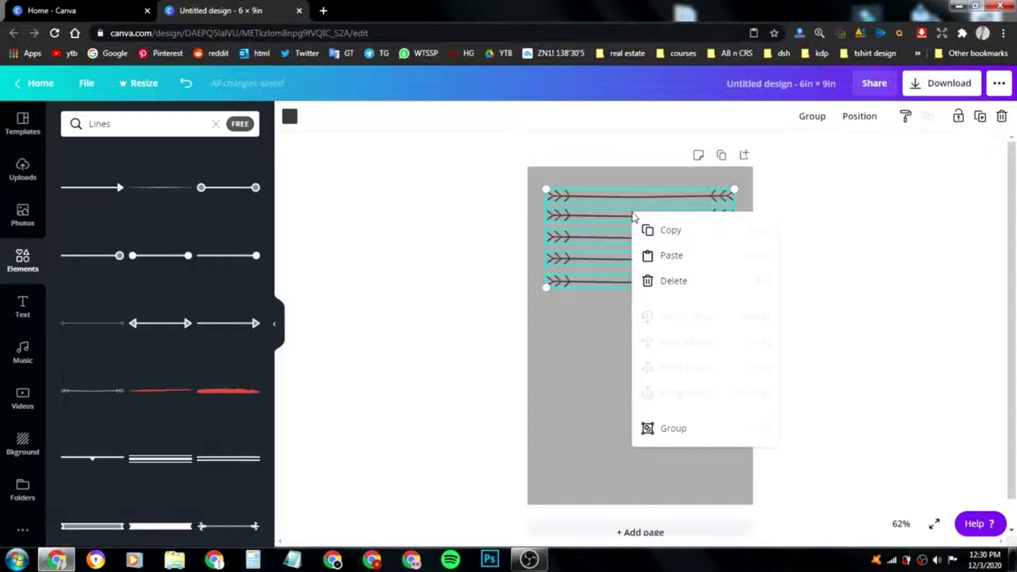
left_click(666, 237)
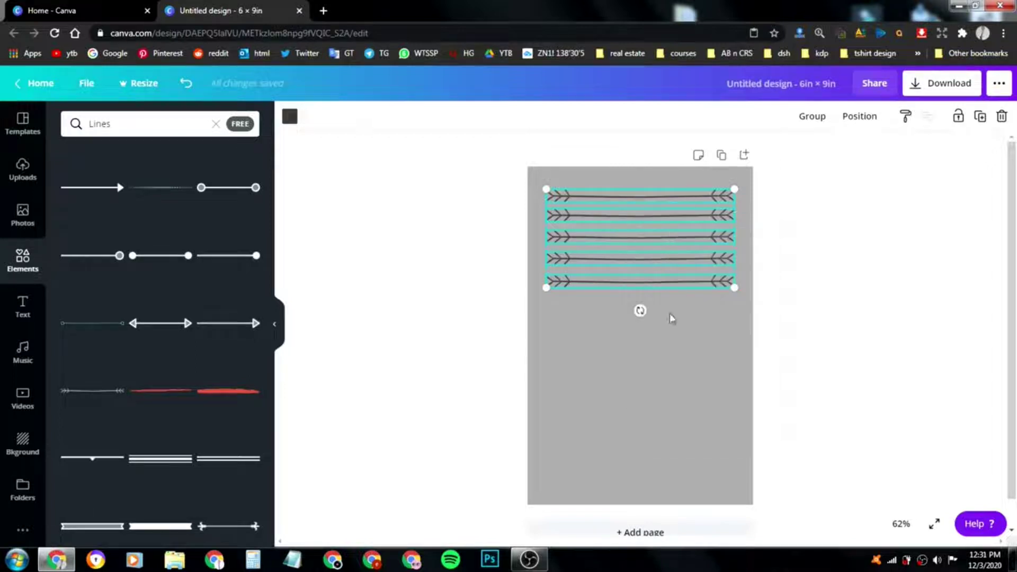
right_click(657, 388)
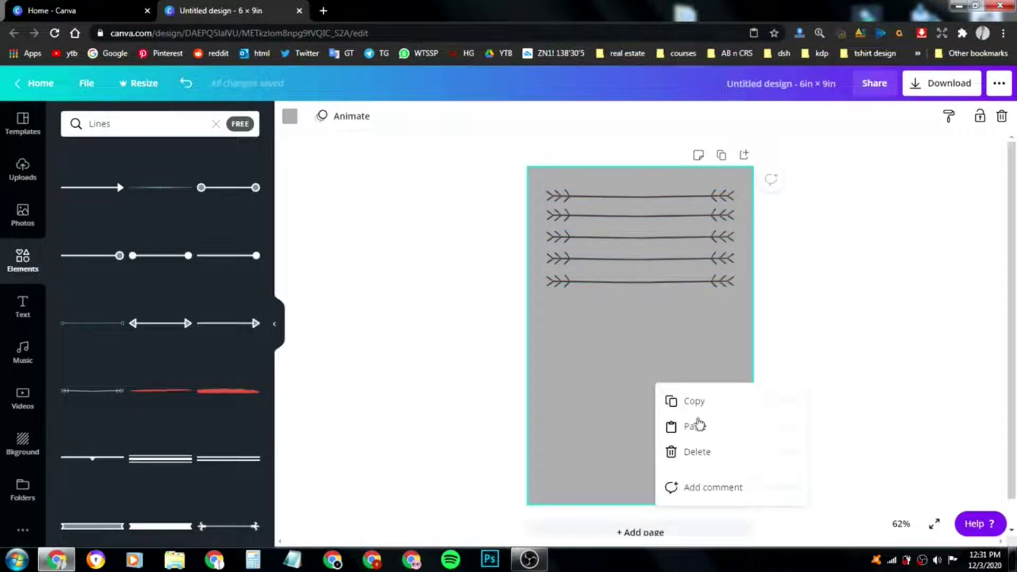
left_click(696, 427)
left_click_drag(681, 295, 670, 390)
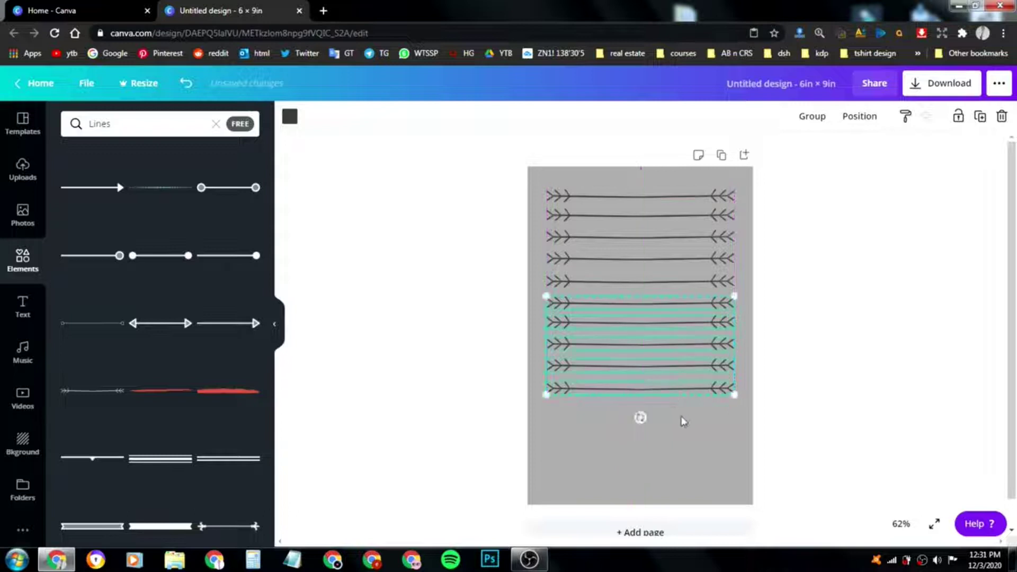
left_click(681, 415)
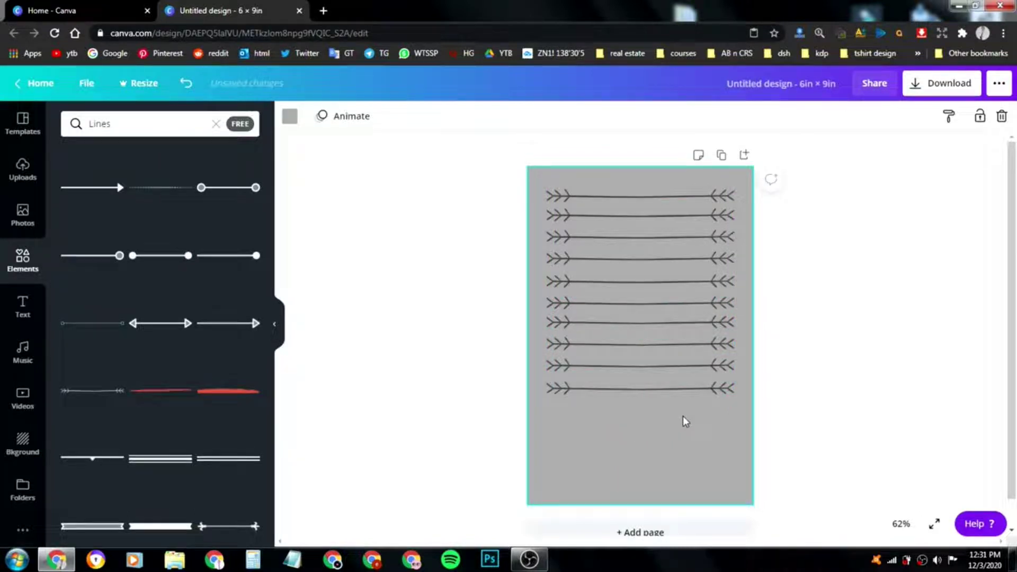
- Paste the five-line set again to fill the bottom of the page, and shift the whole stack slightly up
right_click(682, 418)
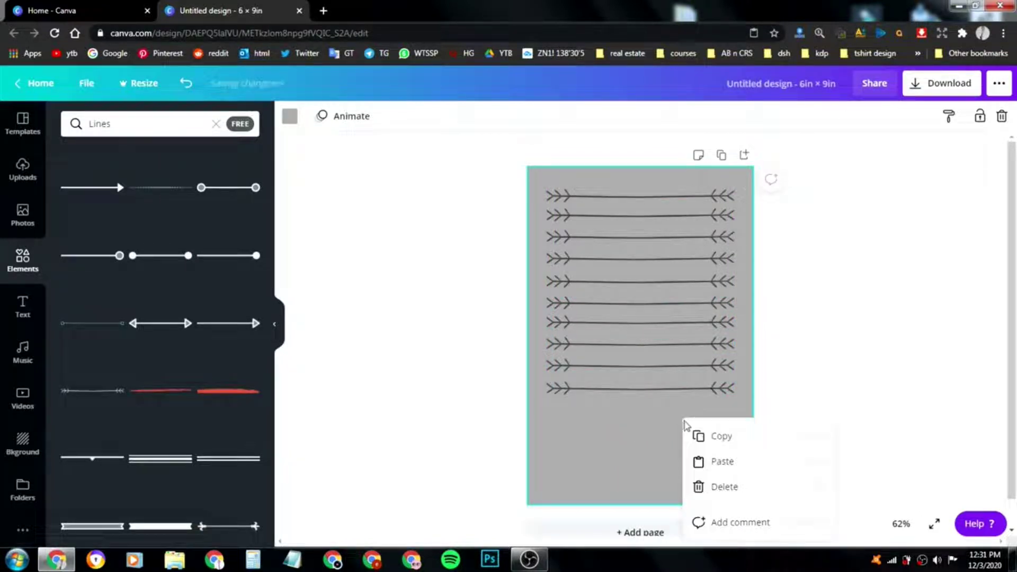
left_click(717, 463)
left_click_drag(681, 296, 646, 487)
left_click(874, 392)
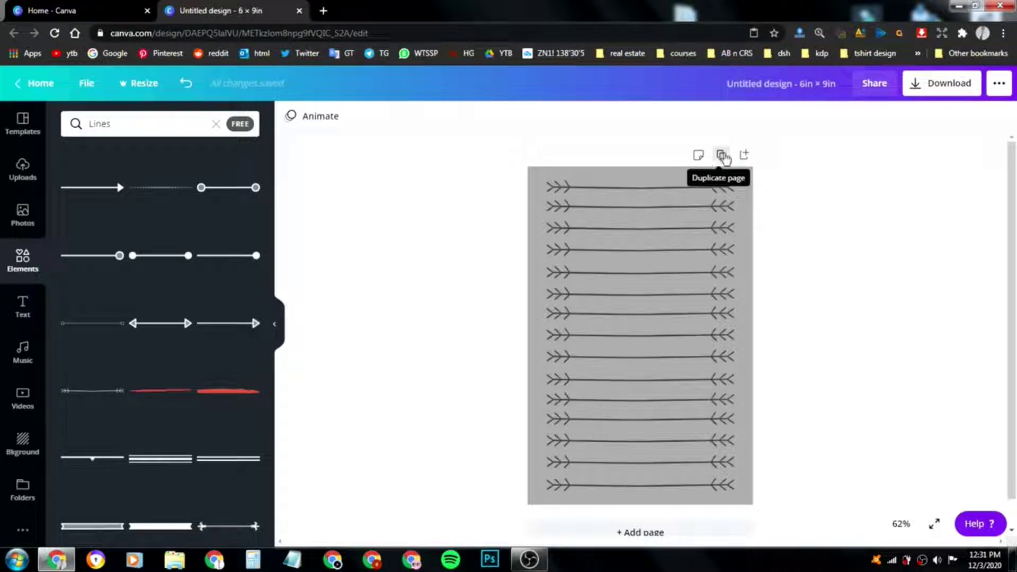
- Duplicate the finished lined page and compare page 1 with its copy on page 2
left_click(723, 155)
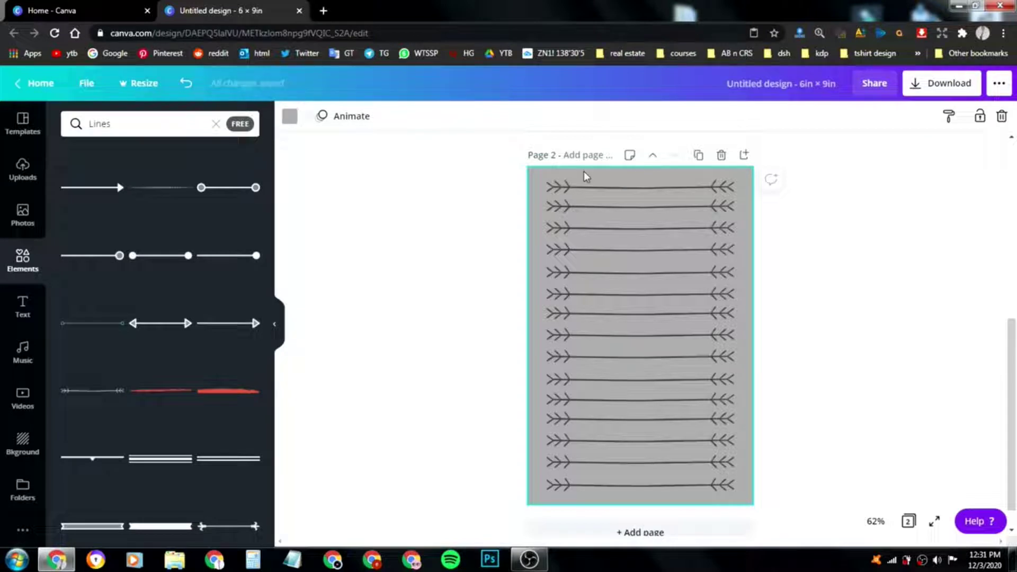
scroll(636, 198, "up", 7)
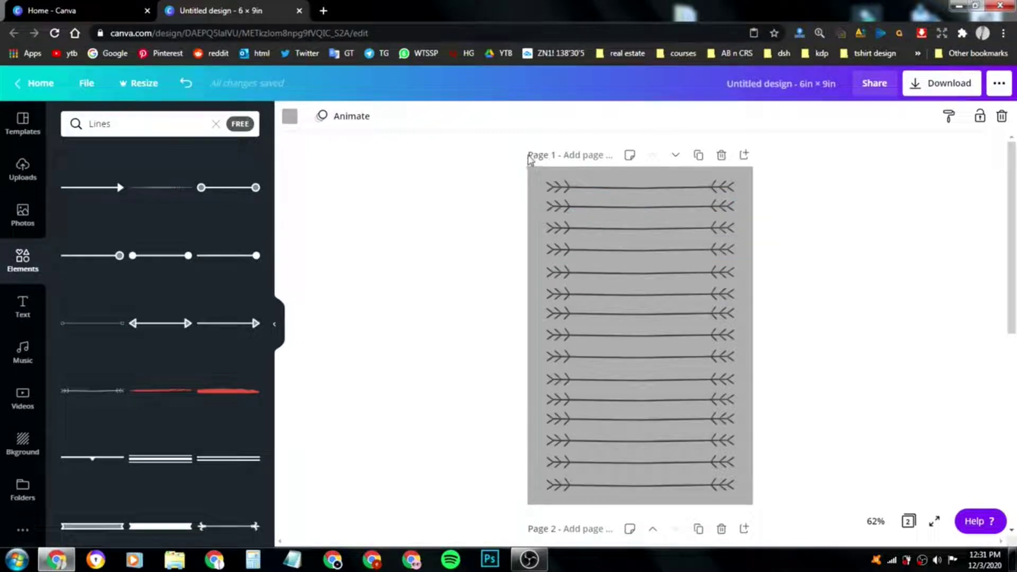
scroll(548, 159, "down", 7)
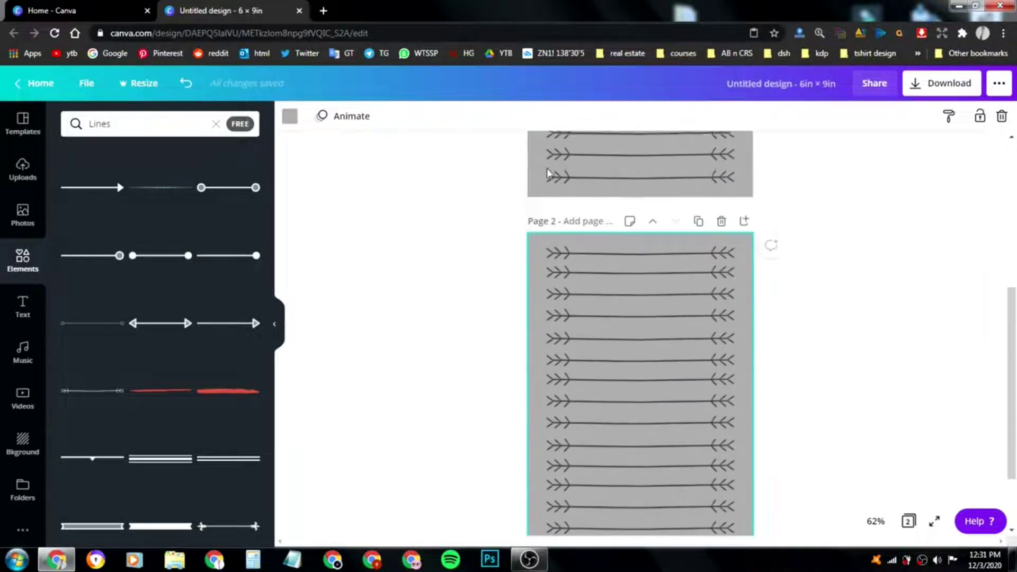
left_click(517, 220)
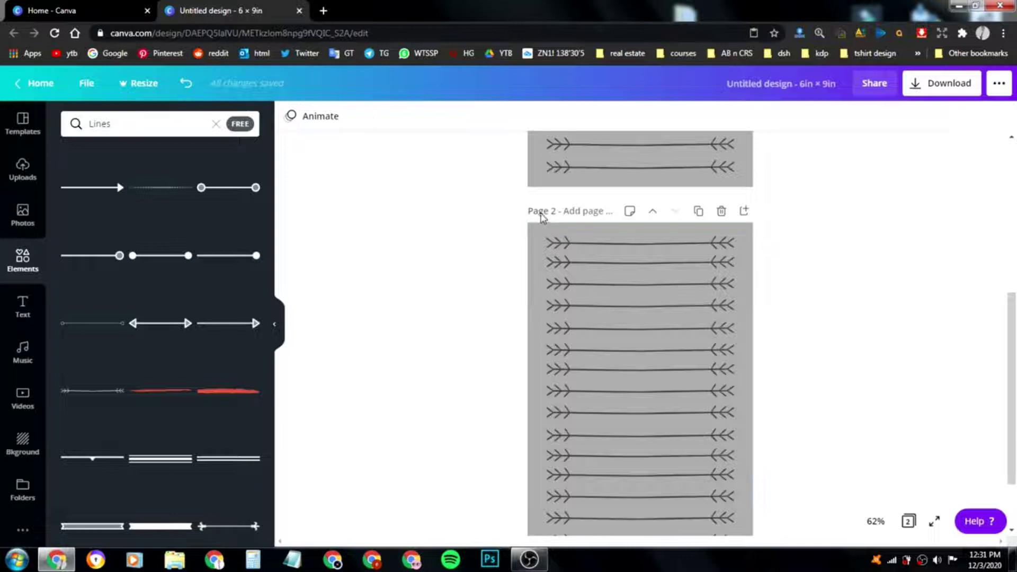
scroll(660, 239, "down", 2)
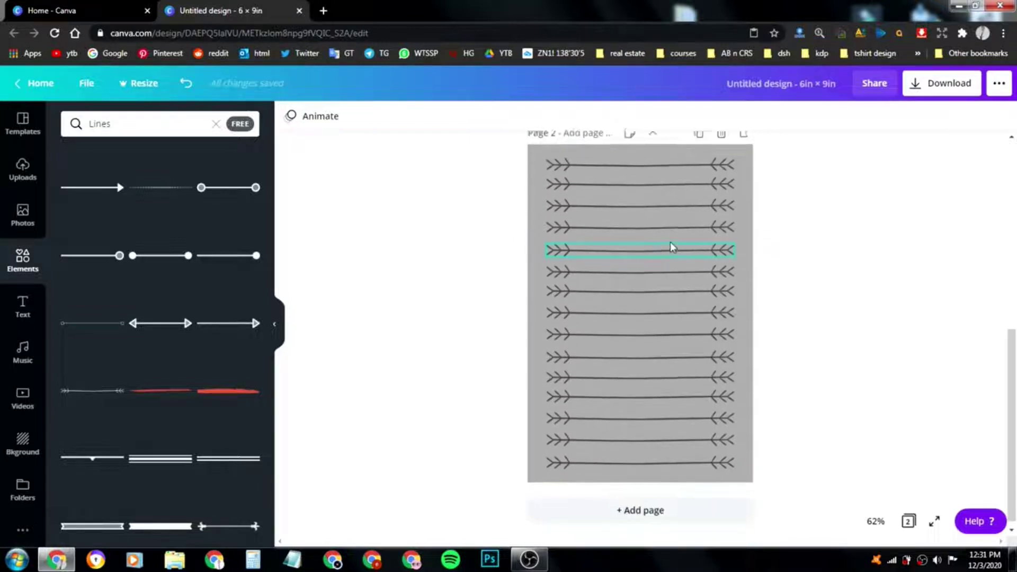
scroll(689, 228, "up", 1)
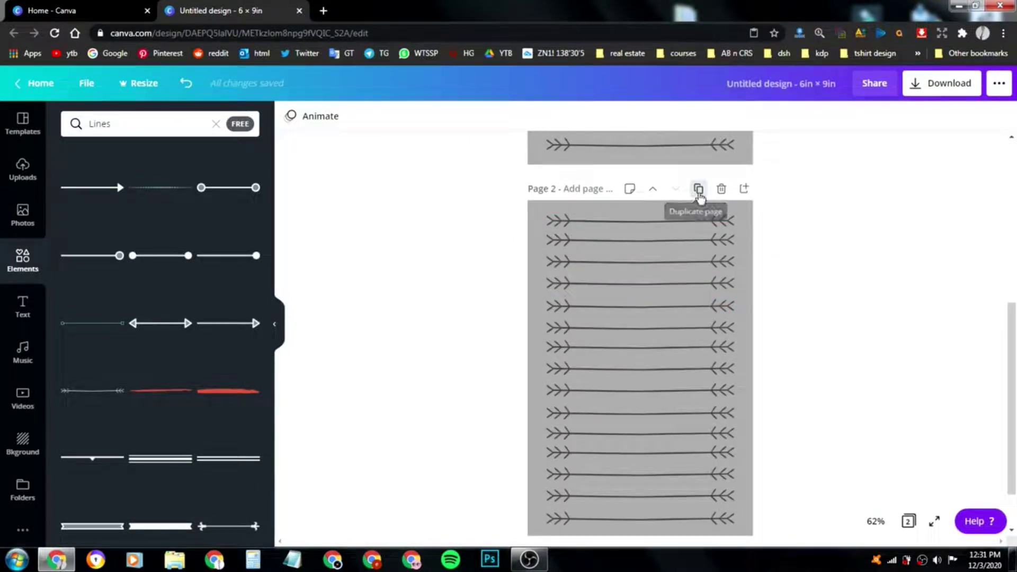
- Duplicate the finished lined page eight more times to bring the book interior to ten pages
left_click(698, 189)
left_click(698, 190)
left_click(698, 190)
left_click(698, 190)
left_click(698, 189)
left_click(697, 189)
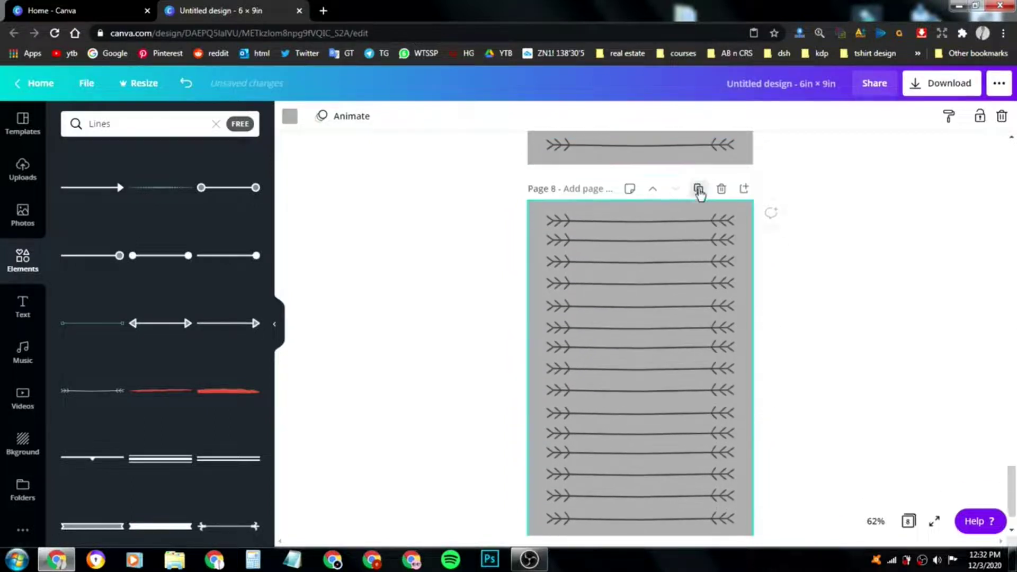
left_click(698, 190)
left_click(697, 190)
scroll(700, 194, "up", 3)
scroll(837, 295, "down", 4)
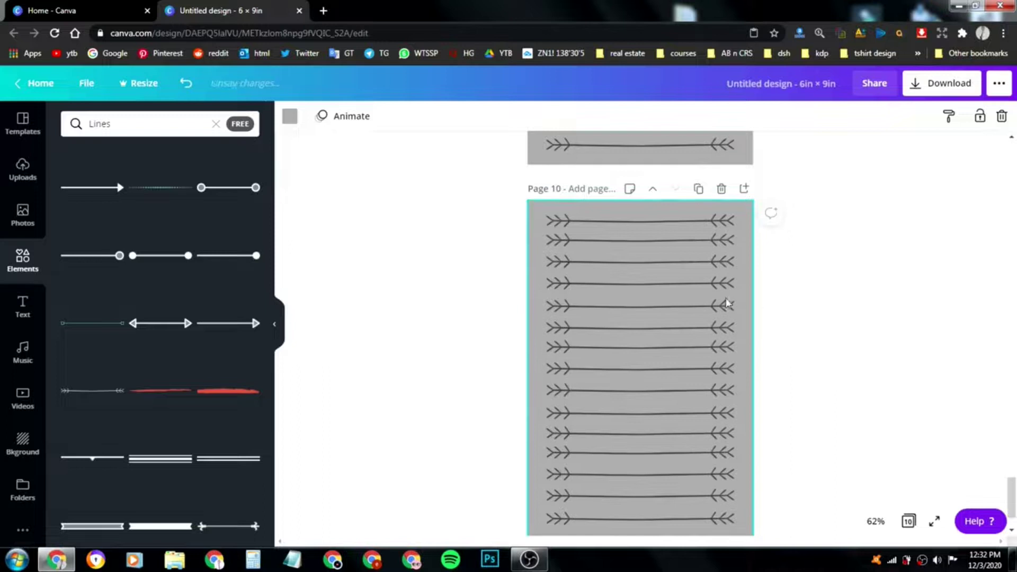
- Change the background colour of page 1 to white and compare it with the grey page 2
scroll(848, 305, "up", 5)
left_click(884, 311)
scroll(860, 332, "up", 20)
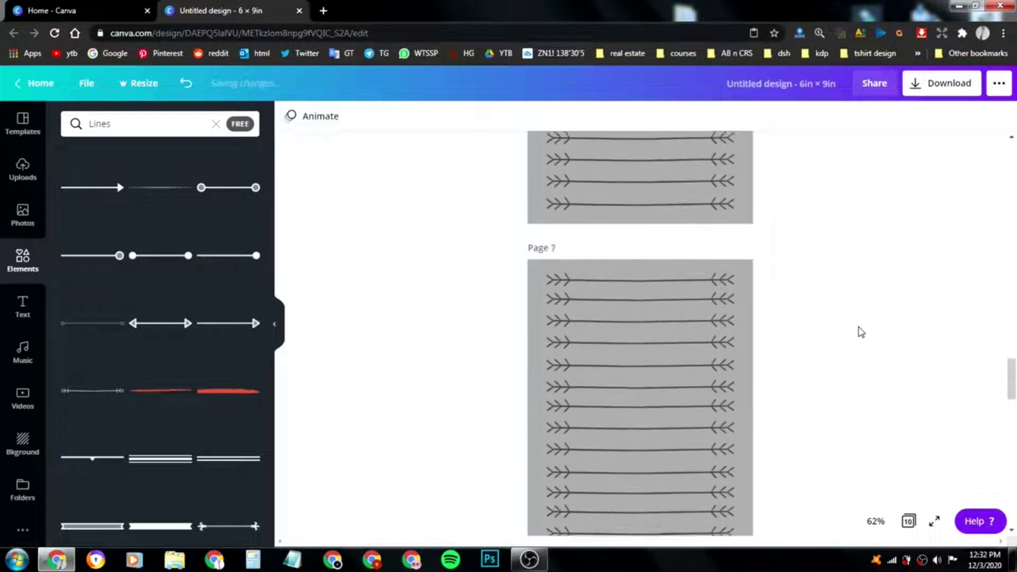
scroll(859, 330, "up", 10)
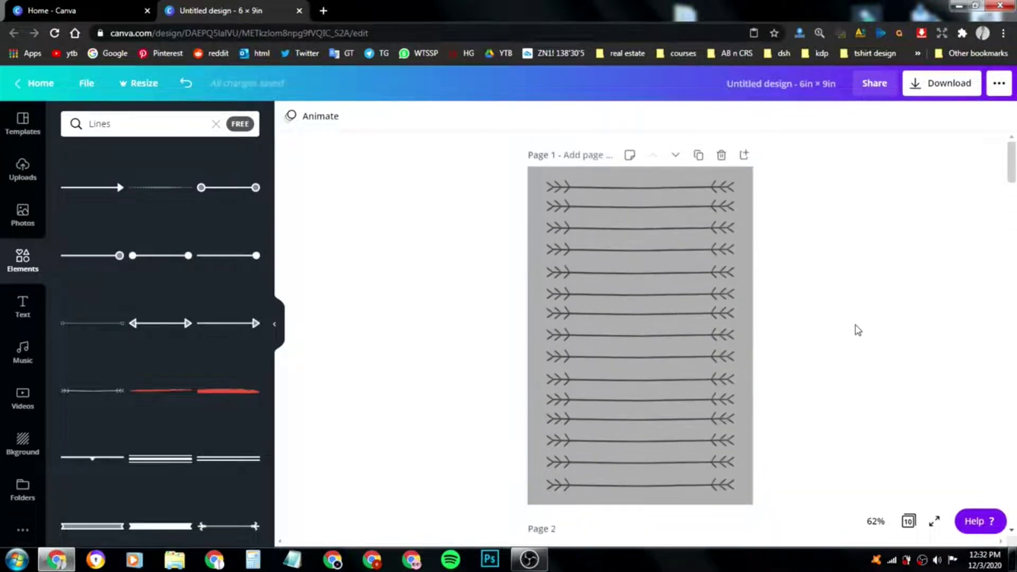
left_click(534, 206)
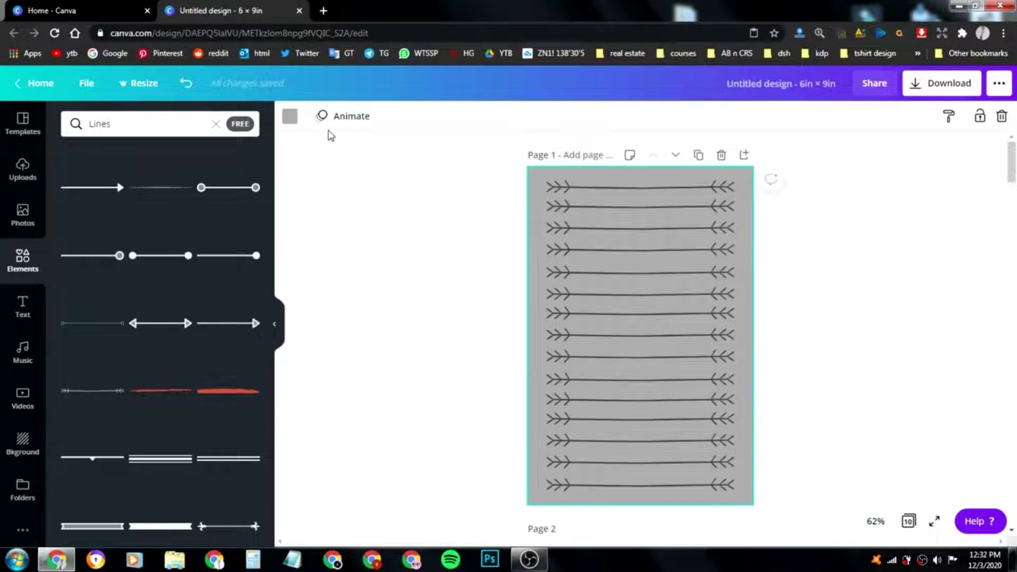
left_click(290, 116)
left_click(245, 302)
left_click(418, 272)
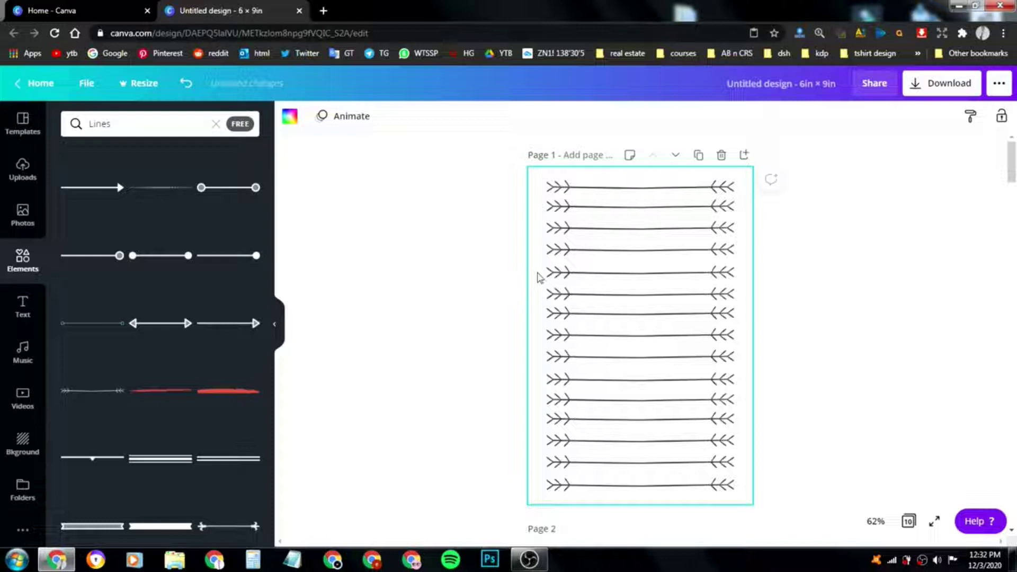
scroll(539, 267, "down", 5)
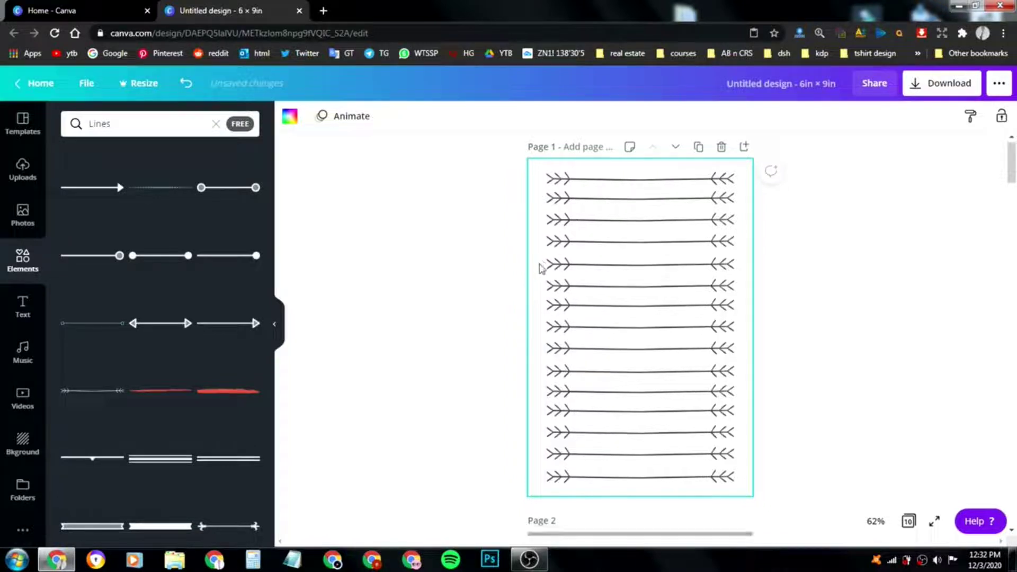
left_click(533, 331)
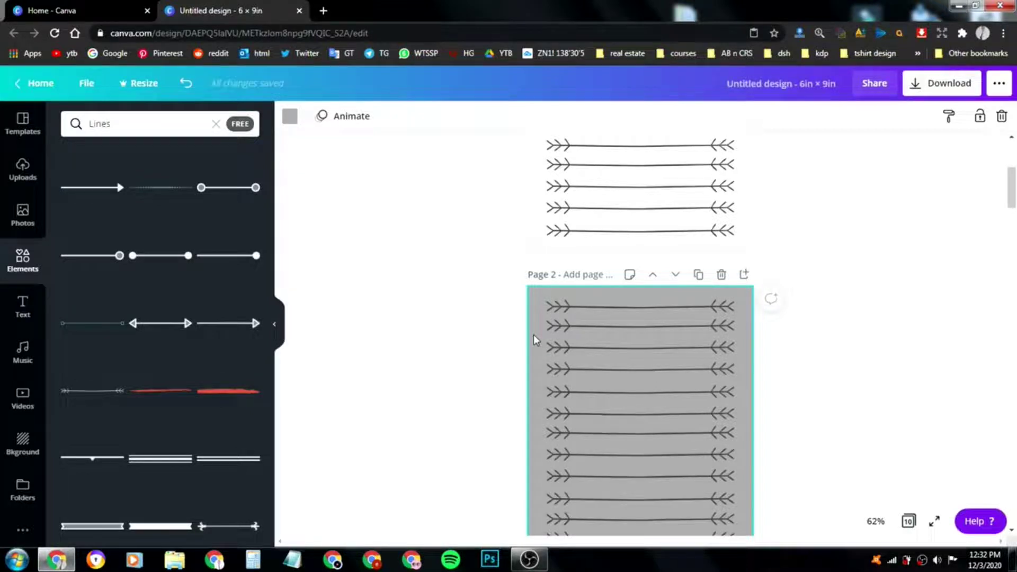
scroll(533, 336, "up", 5)
left_click(535, 281)
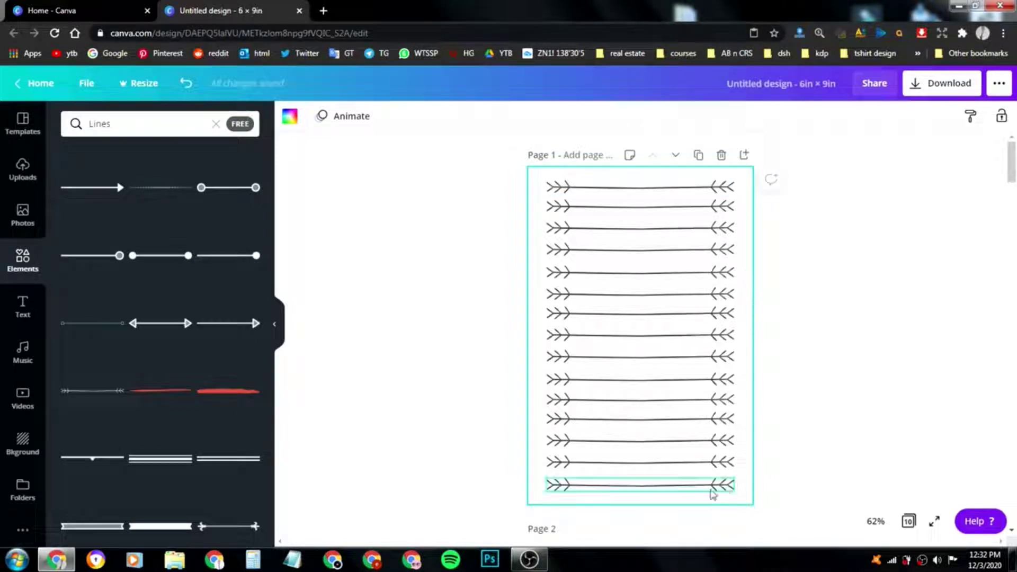
left_click(838, 347)
- Set the design's download options to the PDF Print file type with all ten pages included
left_click(938, 84)
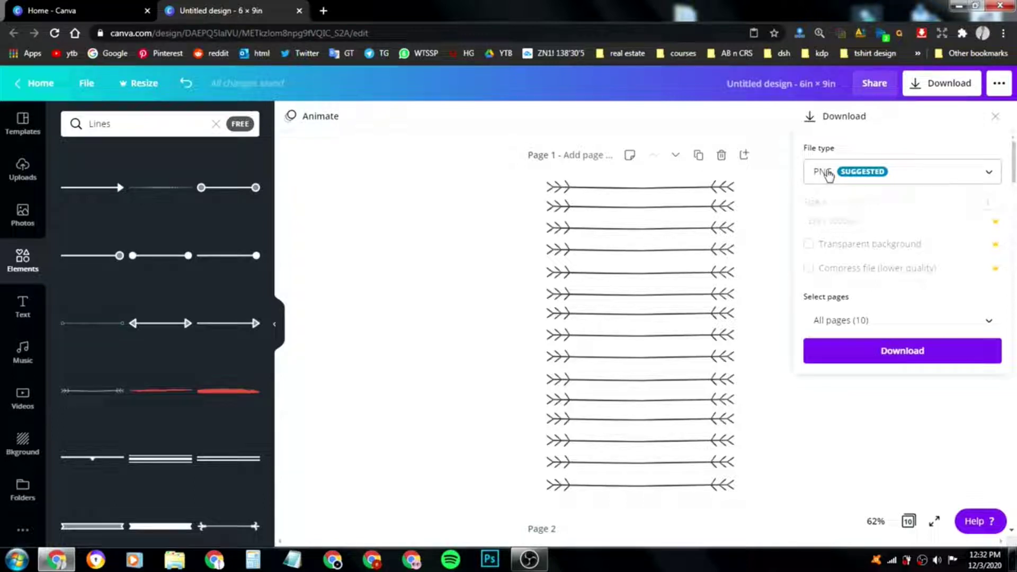
left_click(828, 175)
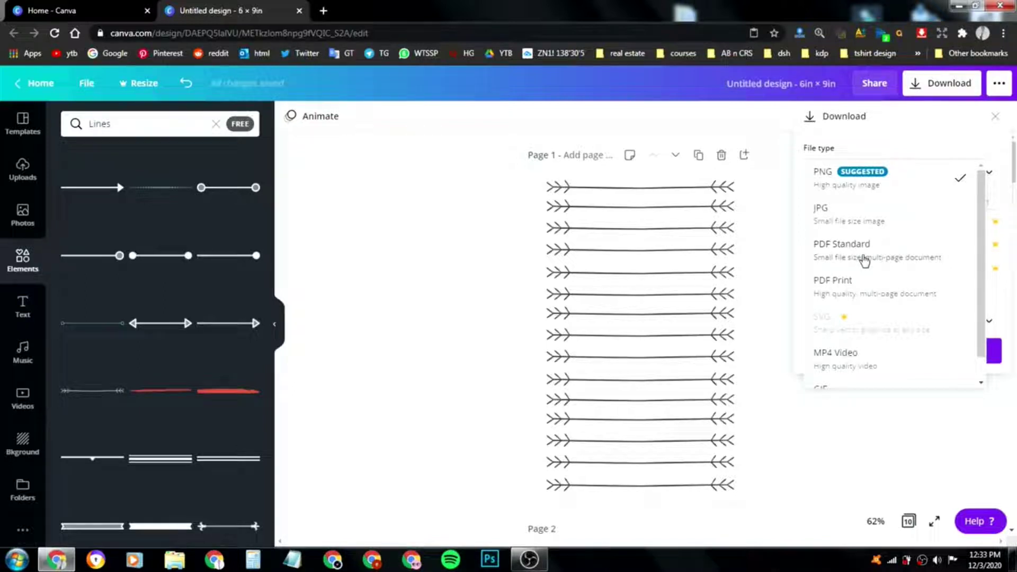
left_click(868, 294)
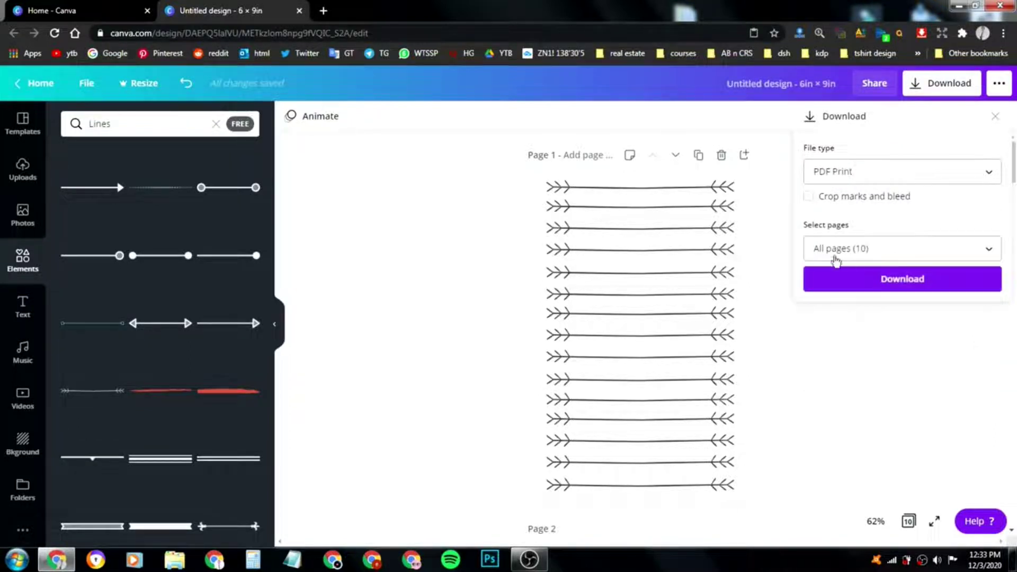
left_click(858, 253)
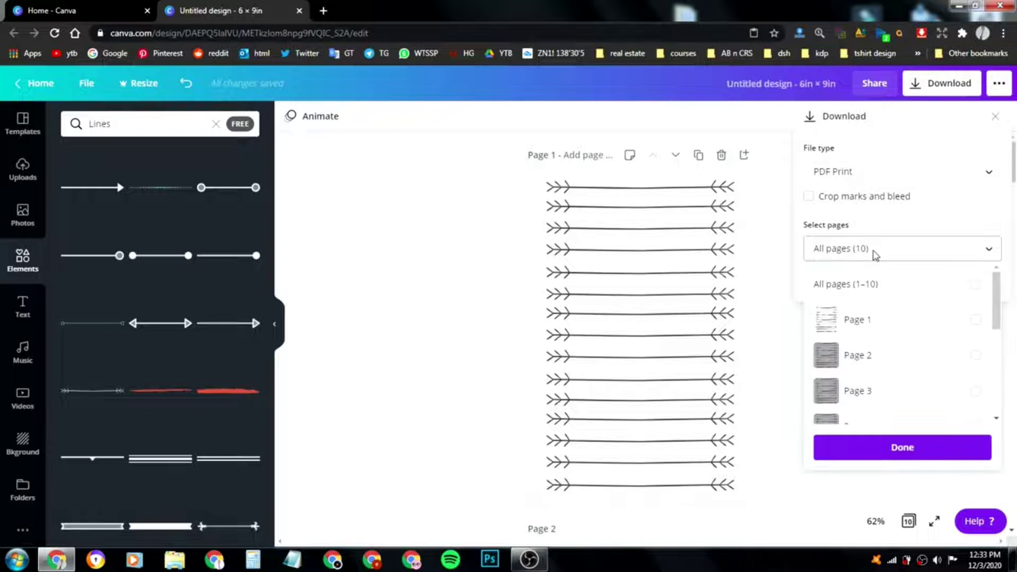
left_click(977, 285)
left_click(882, 263)
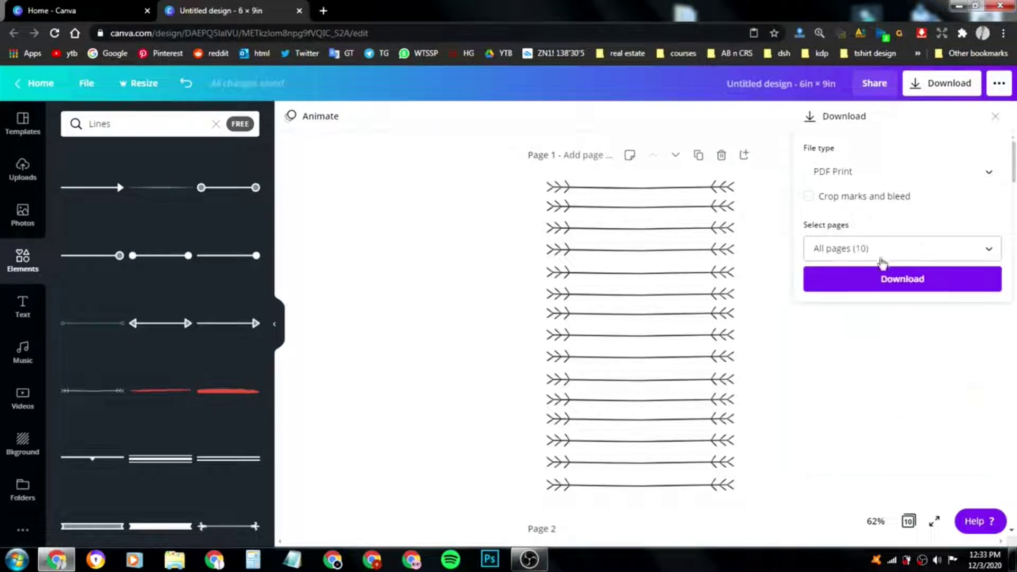
- Download the interior and save the PDF as ergeg on the desktop
left_click(903, 283)
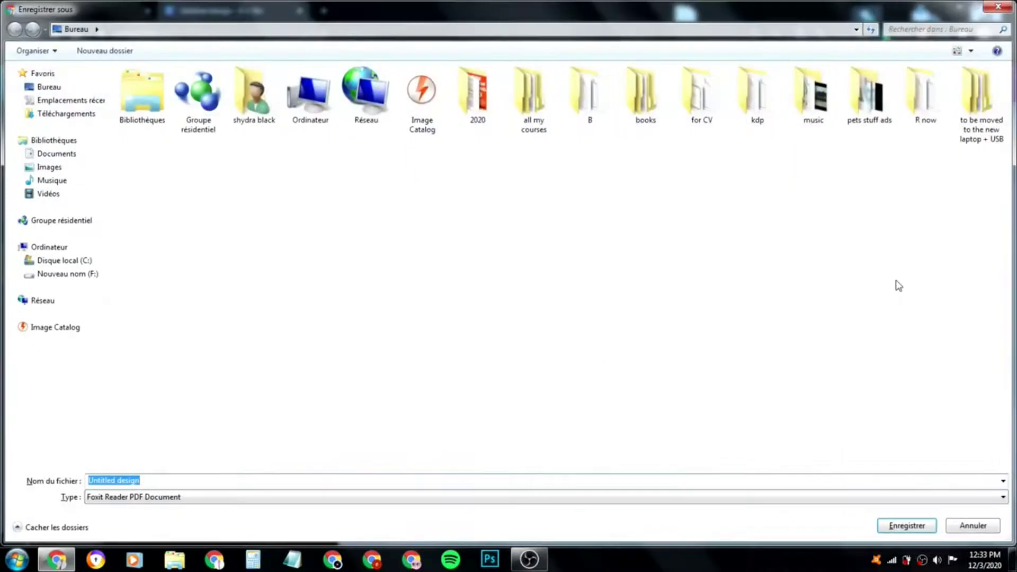
type("ergeg")
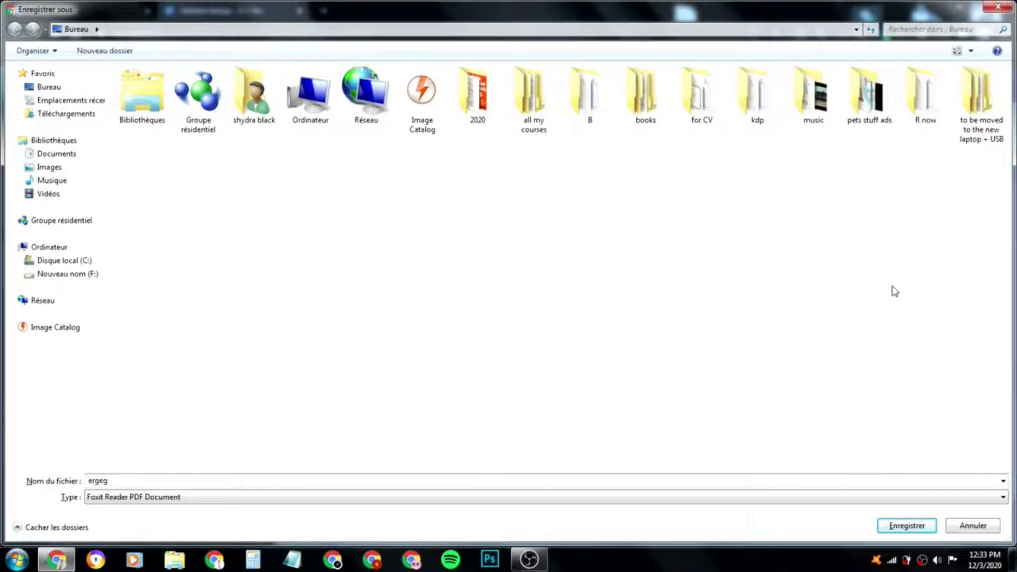
left_click(68, 91)
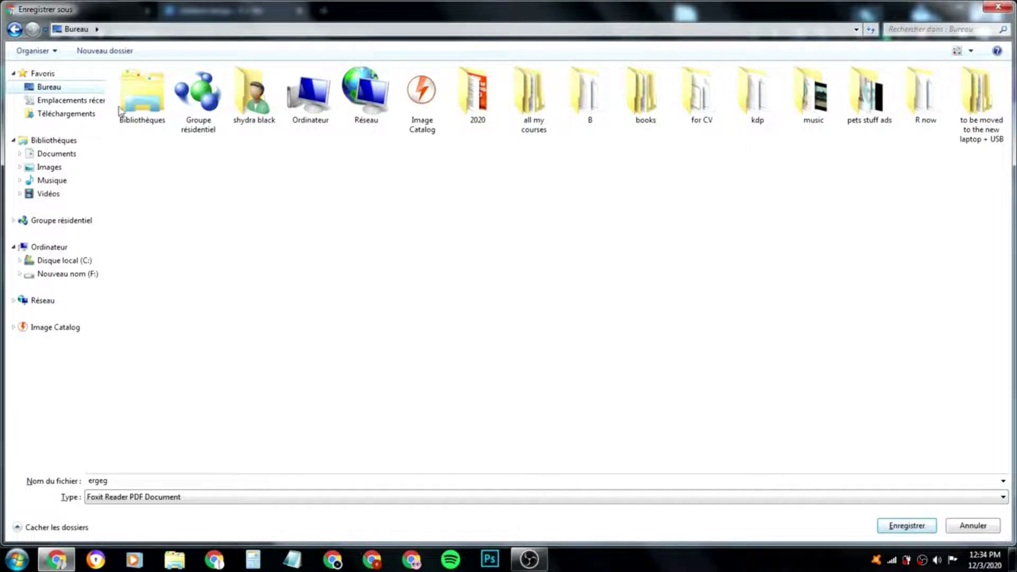
left_click(907, 525)
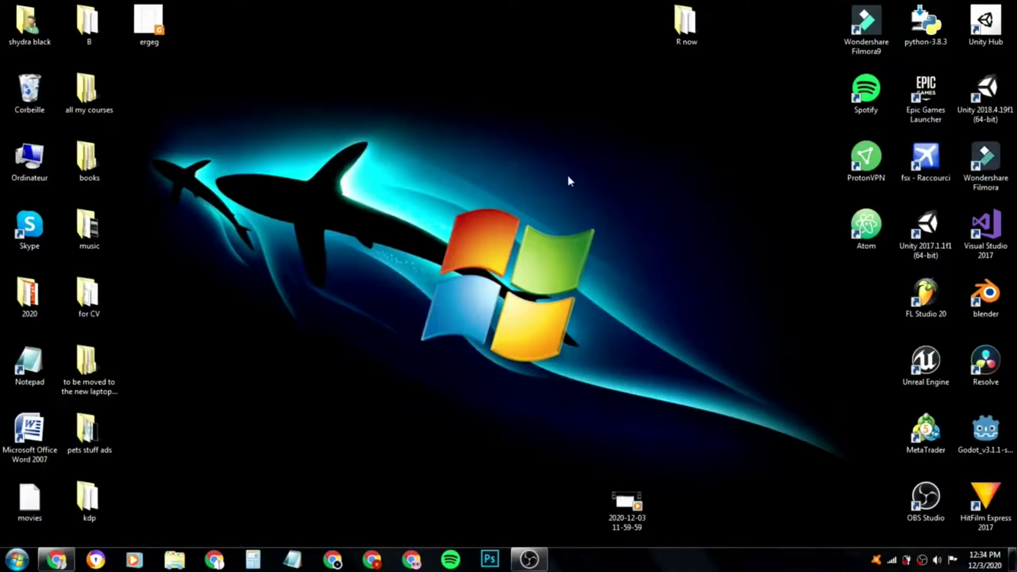
- Open ergeg.pdf from the desktop, examine its pages from first to last at 67.33% zoom, and close it
left_click_drag(149, 24, 567, 237)
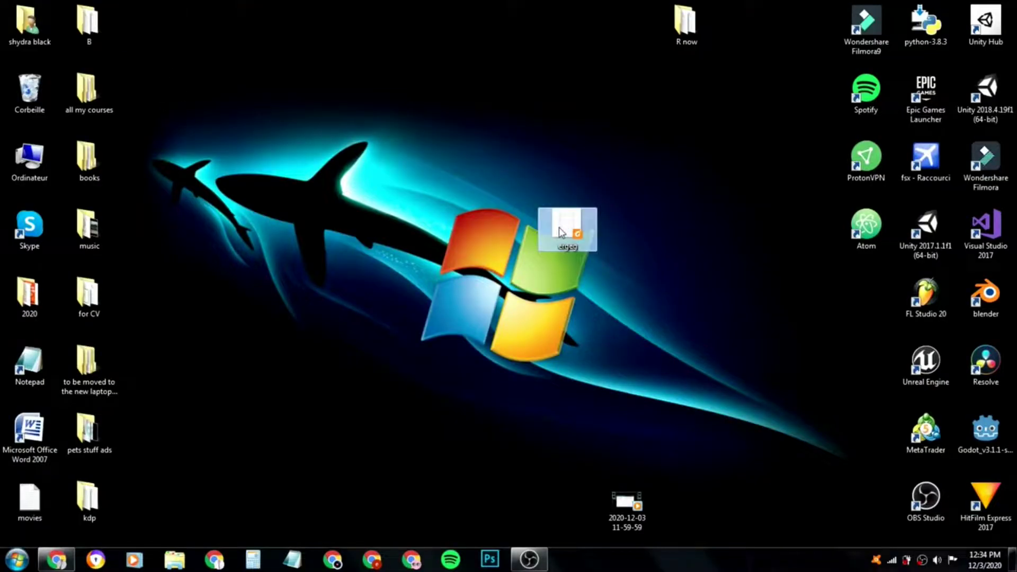
double_click(562, 233)
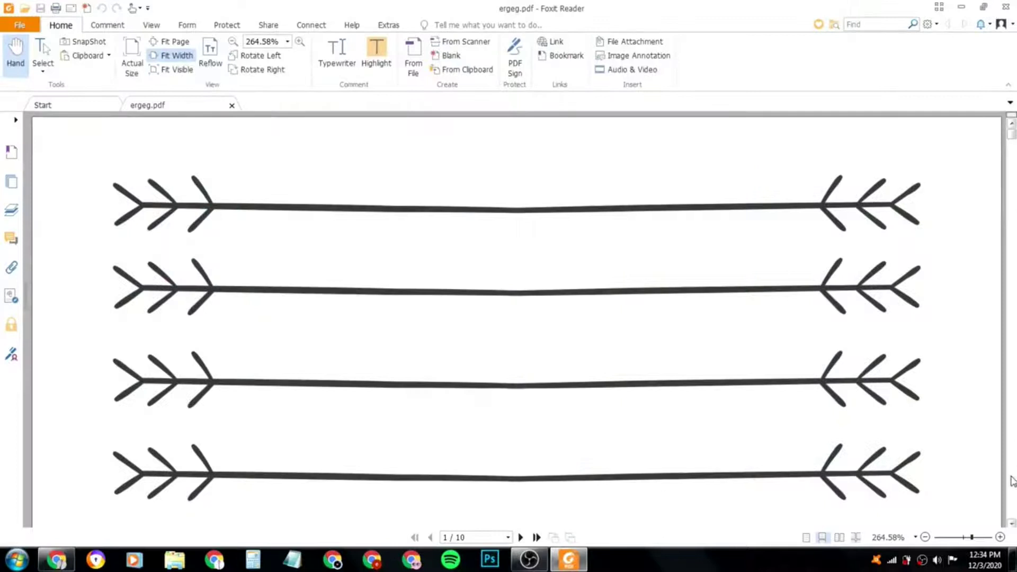
left_click_drag(976, 538, 954, 538)
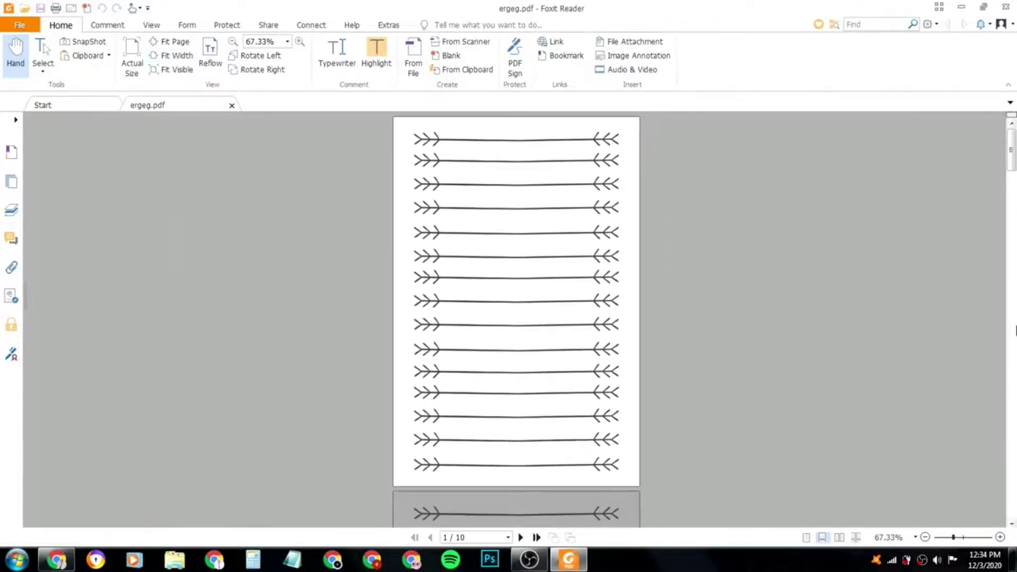
left_click_drag(1015, 177, 1012, 518)
double_click(467, 537)
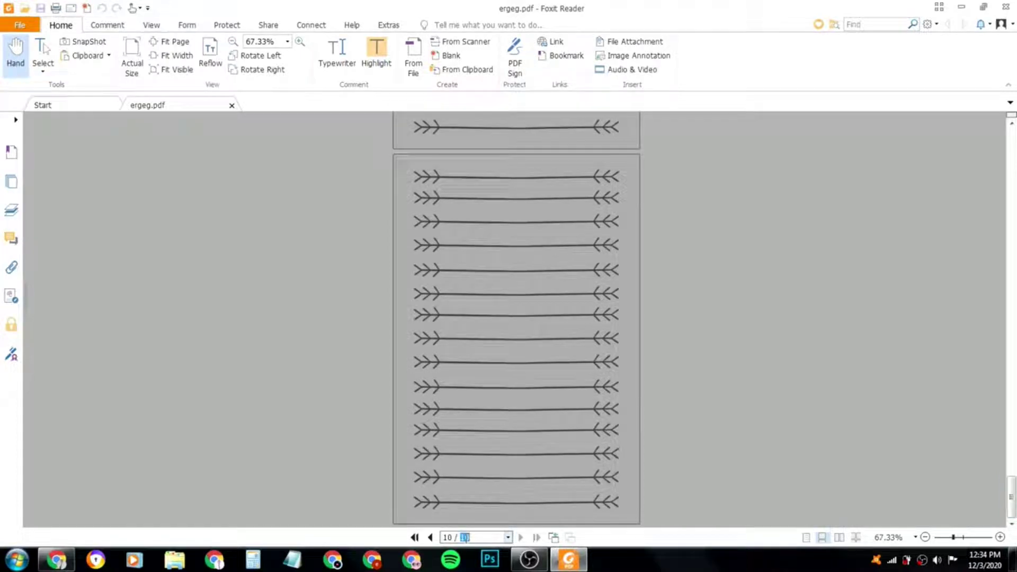
scroll(484, 459, "up", 15)
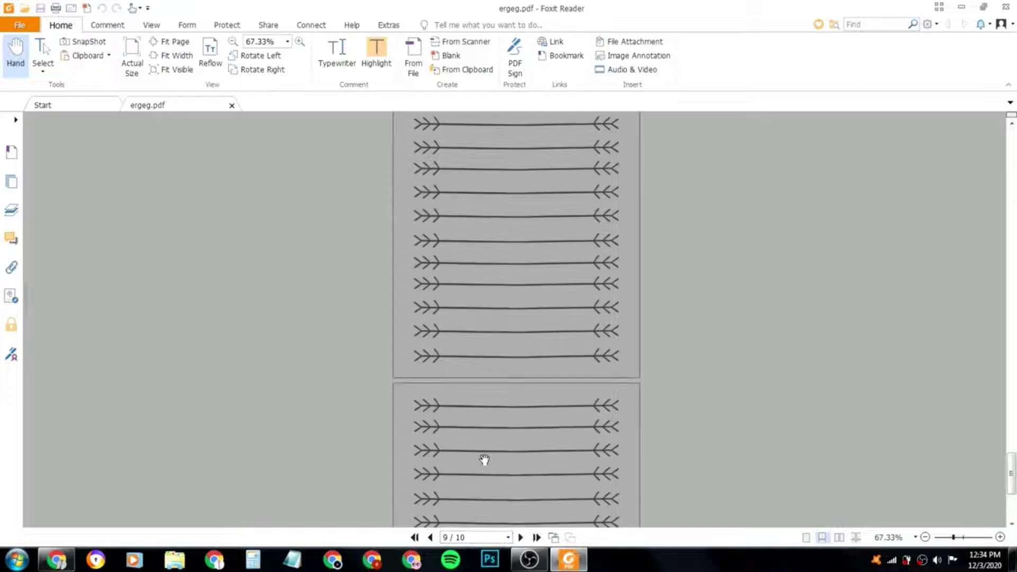
scroll(484, 458, "up", 20)
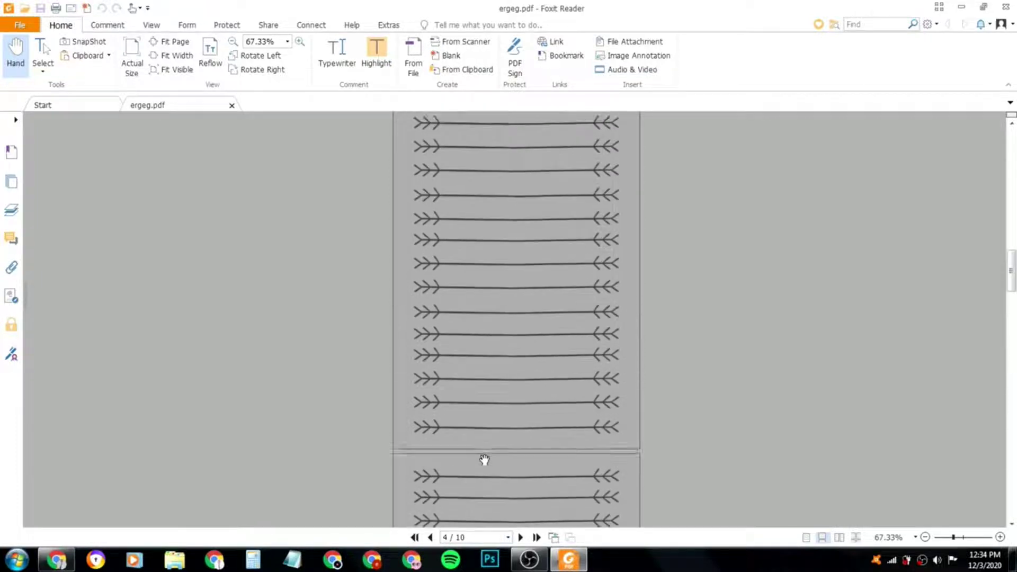
scroll(483, 458, "up", 1)
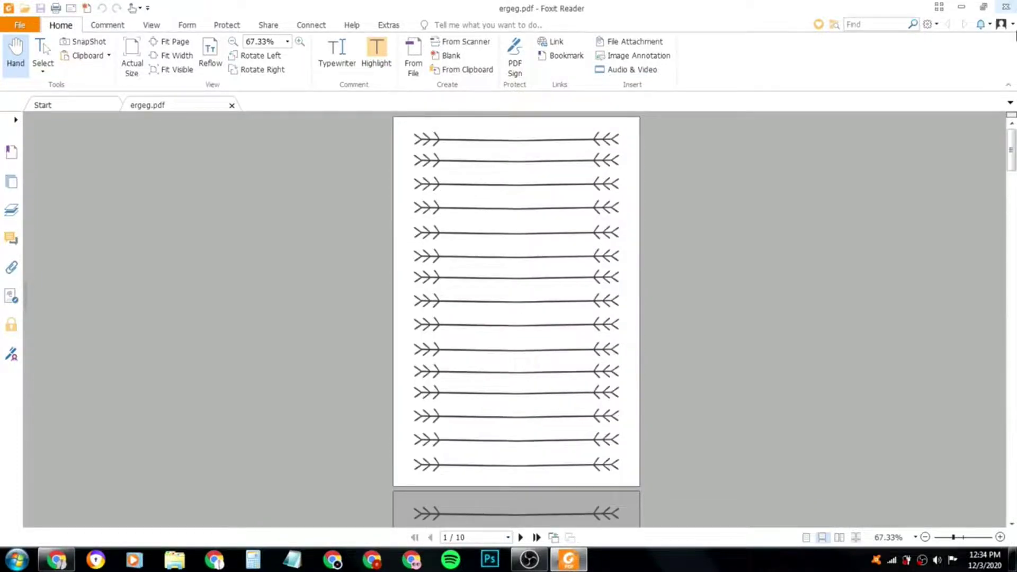
left_click(1014, 6)
left_click_drag(556, 233, 467, 203)
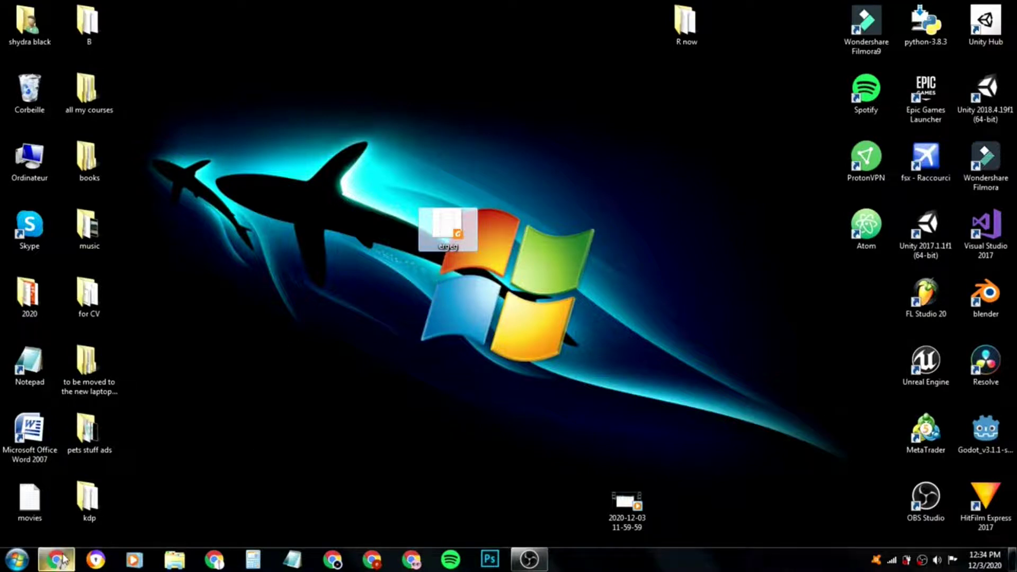
left_click(465, 265)
- Return to Chrome, dismiss Canva's post-download promotion and open the Interior Generator site from the kdp bookmarks in a new tab
left_click(47, 567)
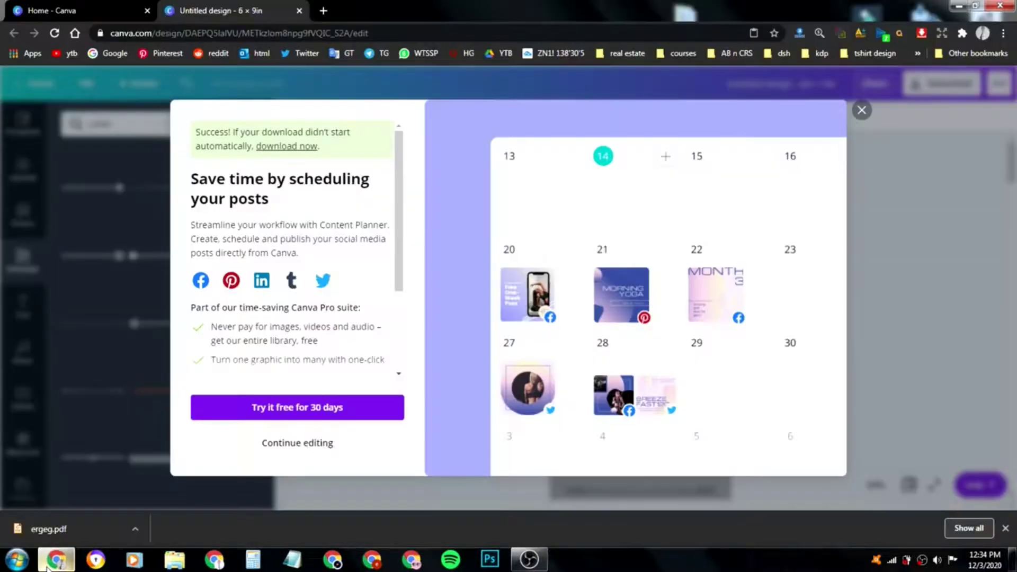
left_click(862, 110)
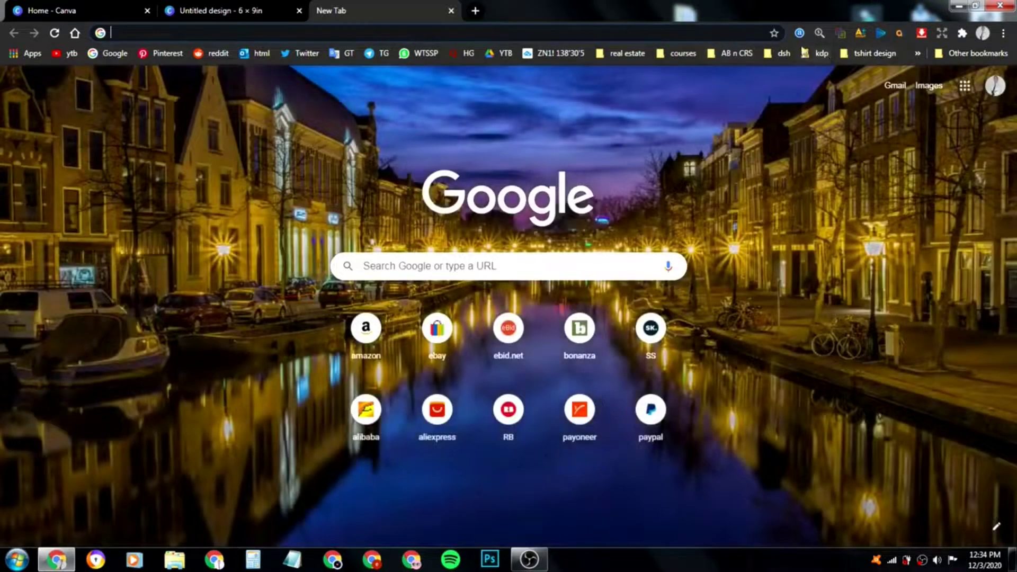
left_click(806, 53)
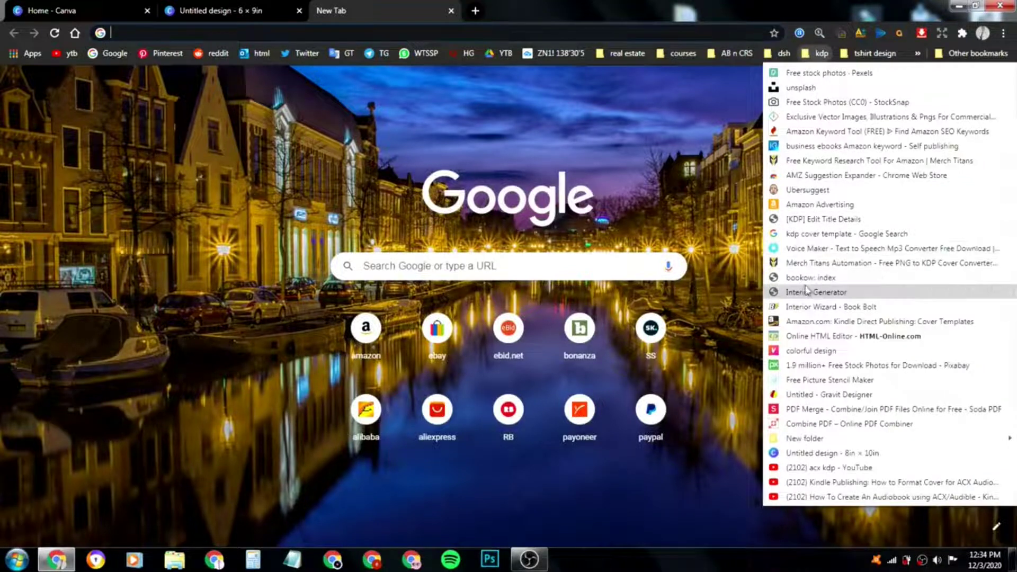
left_click(836, 295)
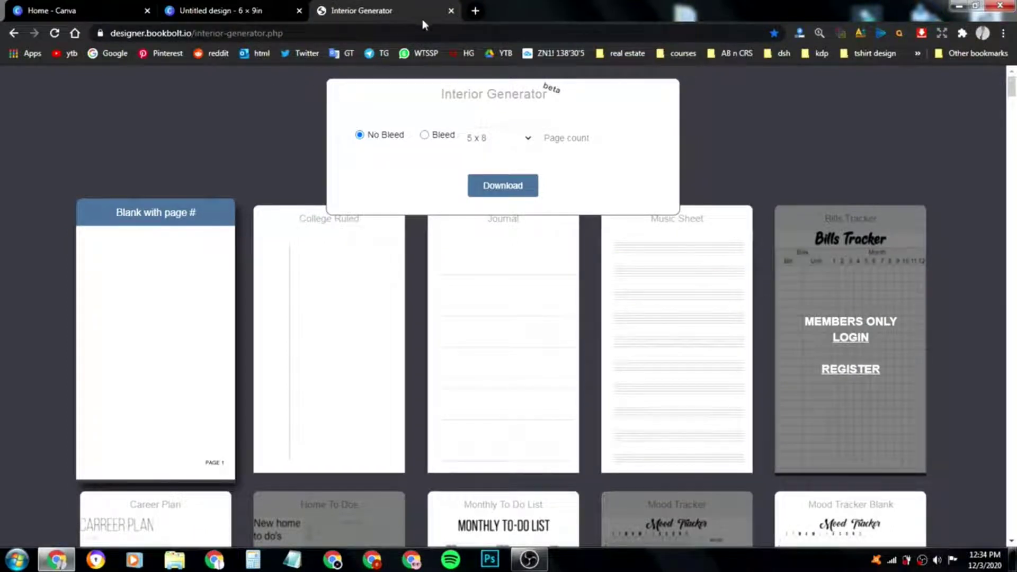
- Open a blank Notepad document, enlarge its window and paste the address of the Canva home page into it
left_click(123, 10)
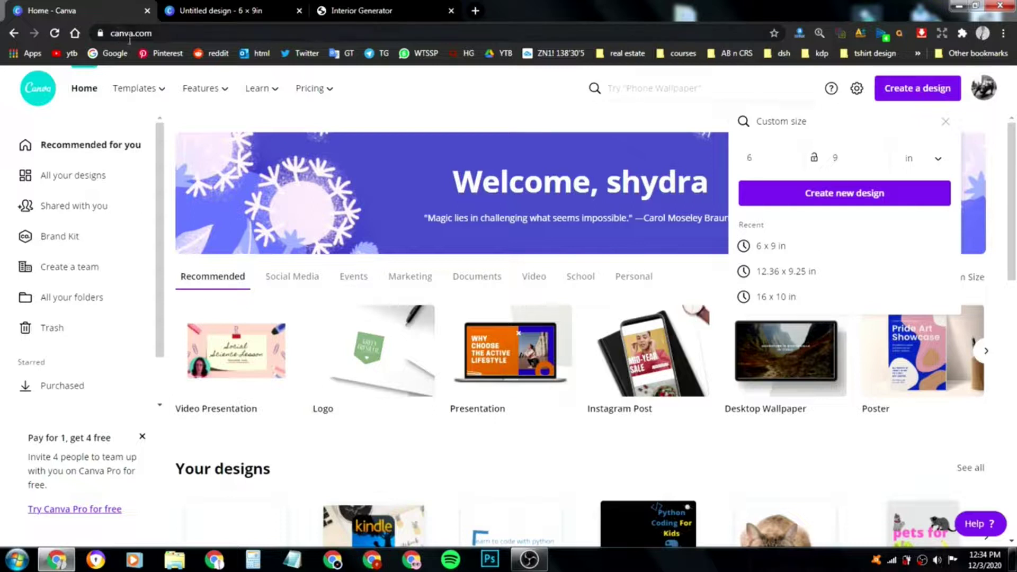
left_click(303, 556)
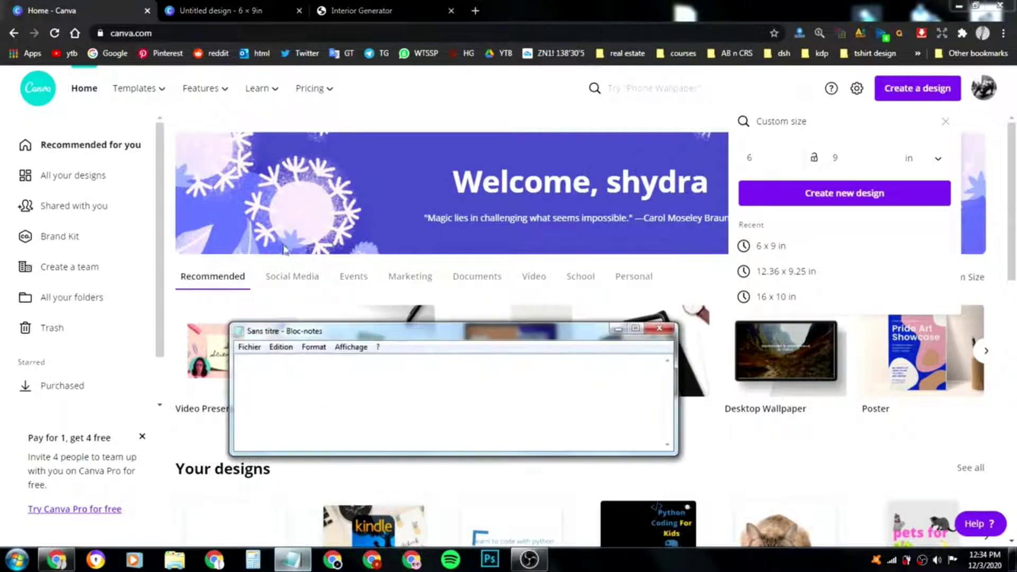
left_click_drag(374, 454, 371, 525)
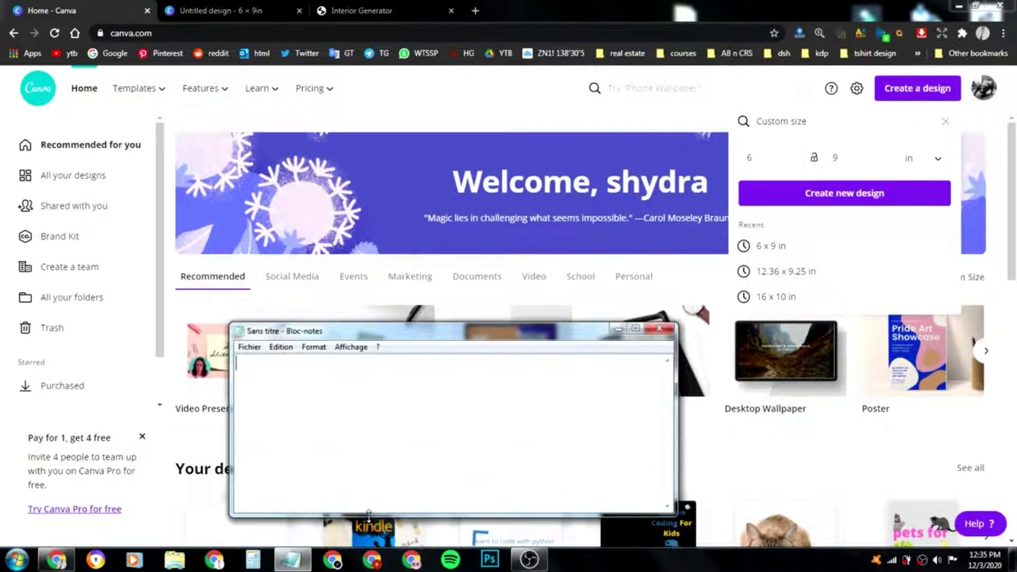
left_click(125, 36)
right_click(146, 34)
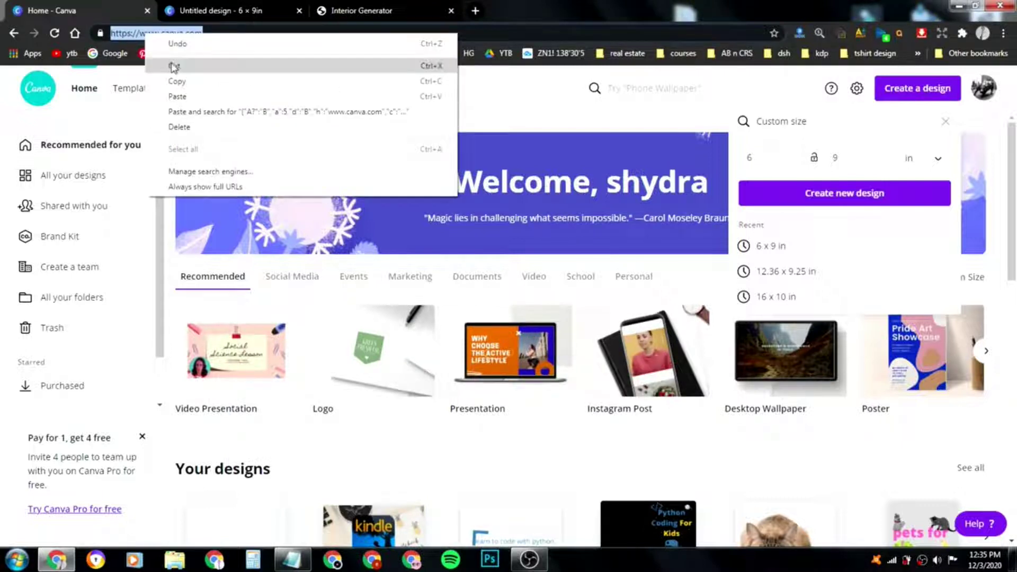
left_click(181, 82)
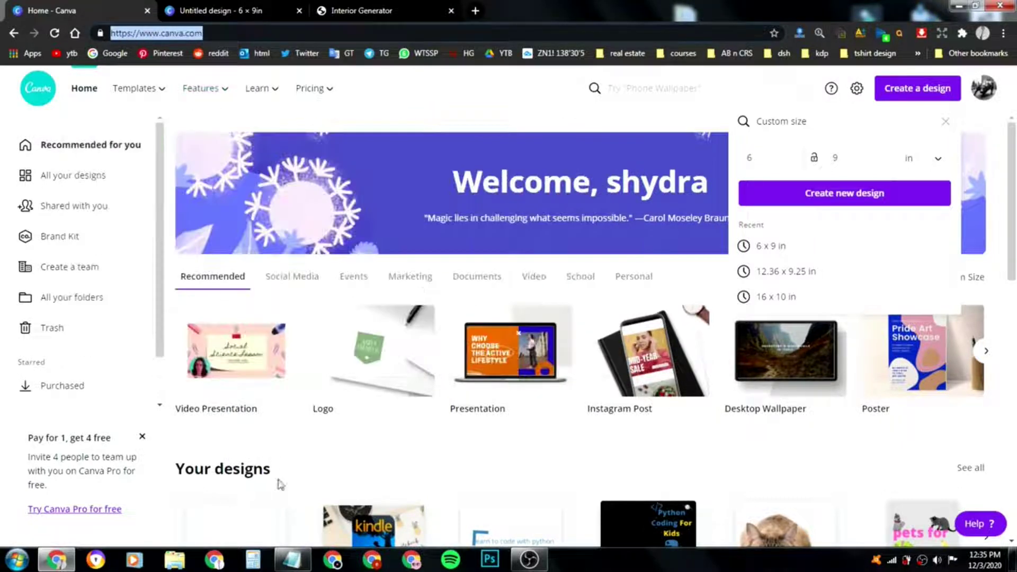
left_click(291, 560)
right_click(278, 369)
left_click(319, 418)
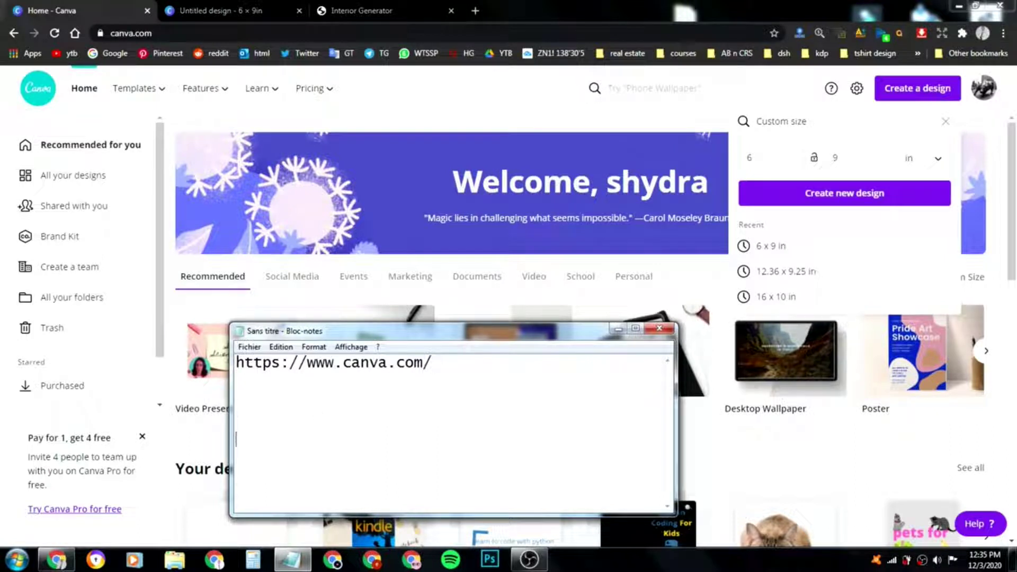
- Close the untitled 6 × 9 in design's browser tab and add the Interior Generator page's address below the Canva link in Notepad
left_click(370, 11)
left_click(162, 34)
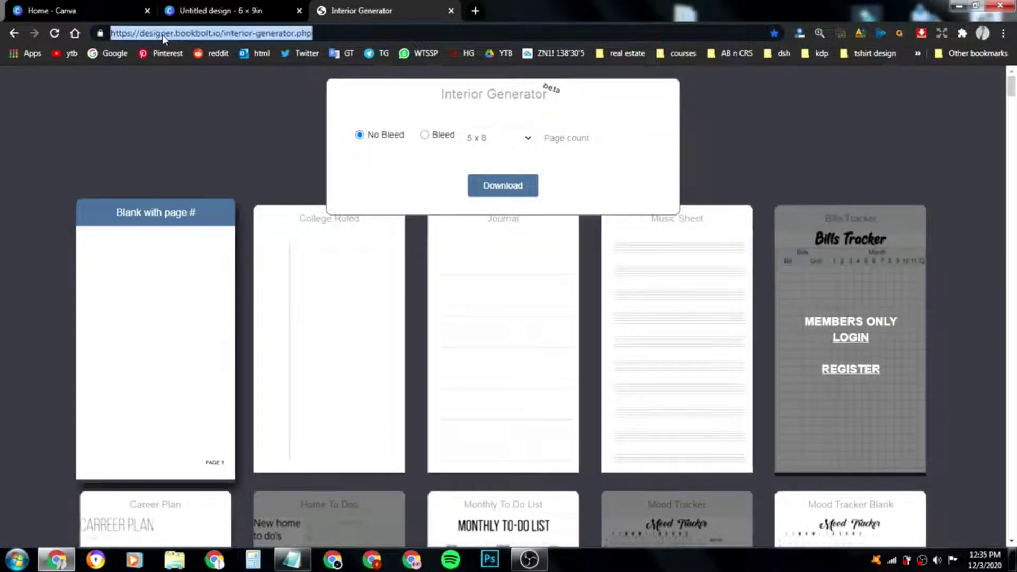
right_click(162, 34)
left_click(197, 67)
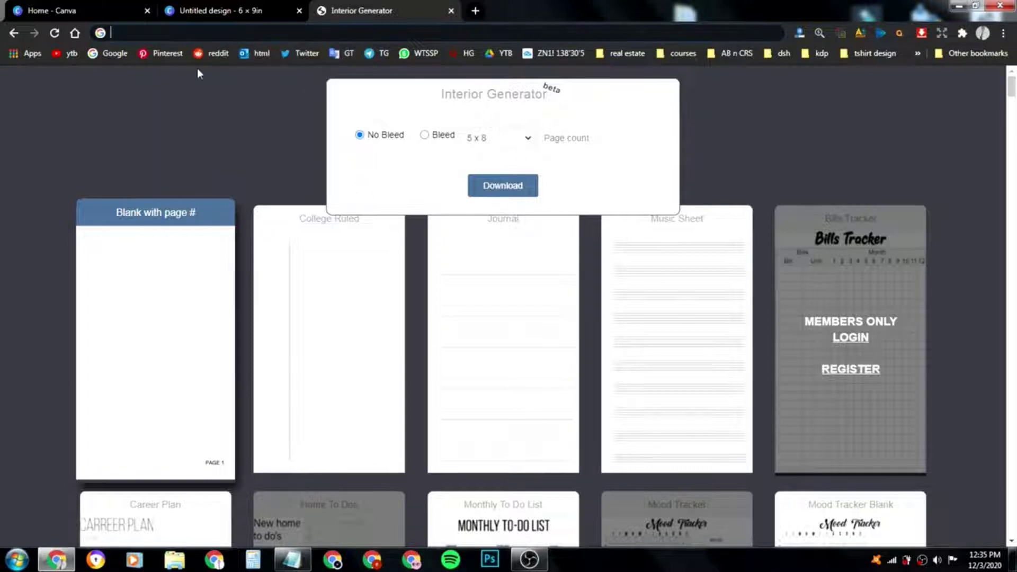
left_click(188, 14)
left_click(298, 12)
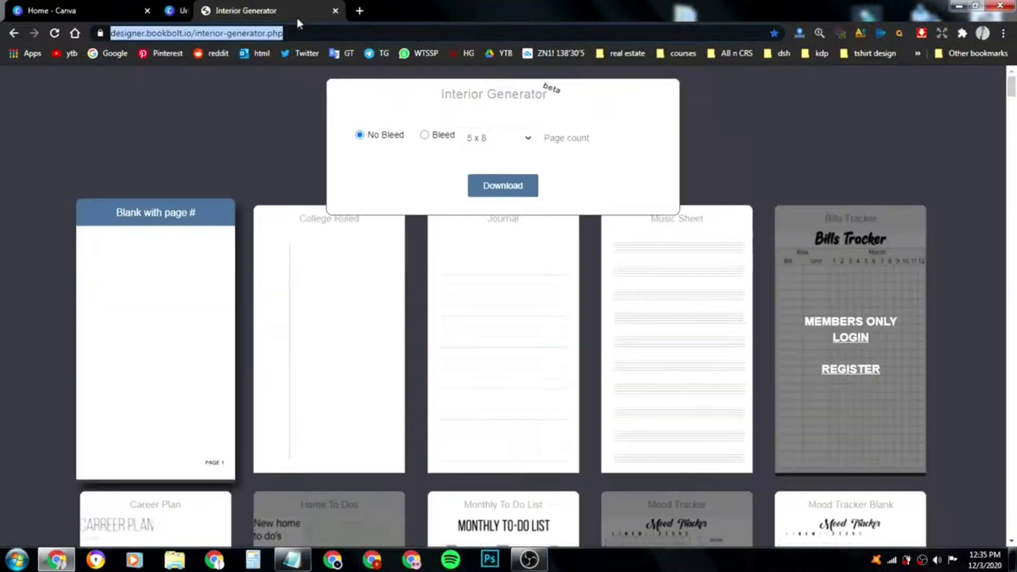
left_click(291, 560)
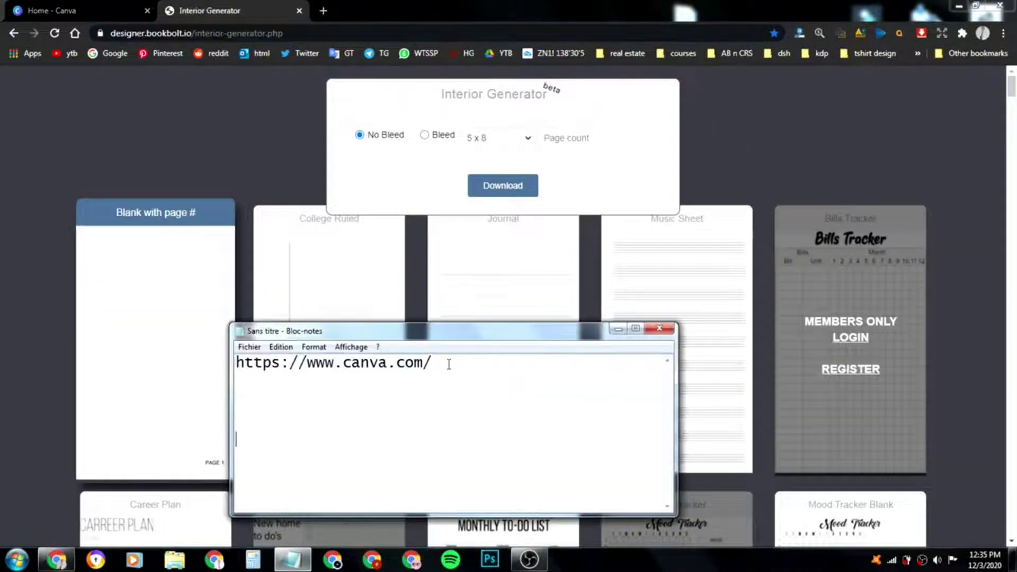
right_click(283, 411)
left_click(314, 288)
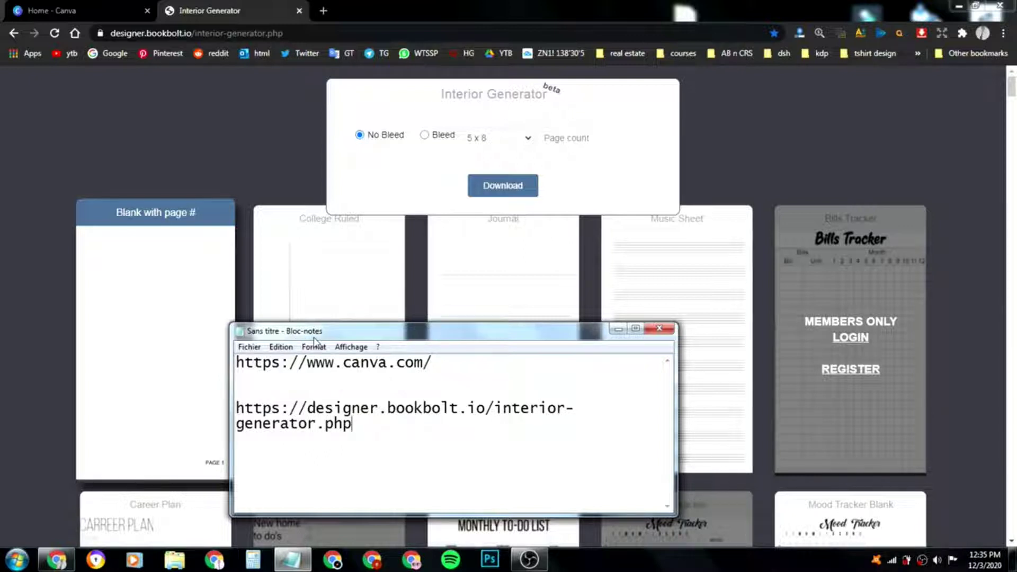
- Close the links note and save it to the desktop as a text file named notebook14
left_click_drag(425, 333, 461, 271)
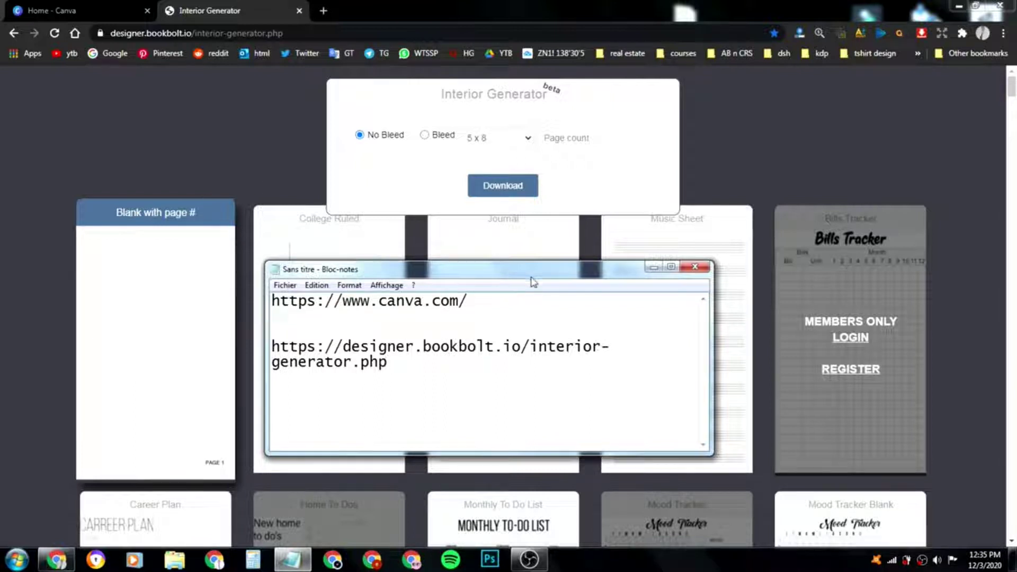
left_click(691, 270)
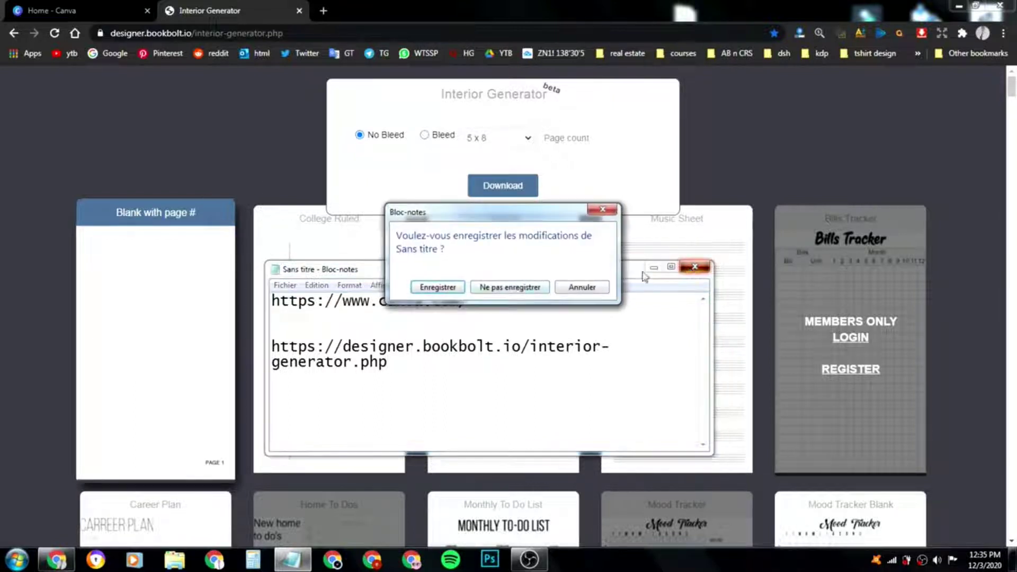
left_click(449, 291)
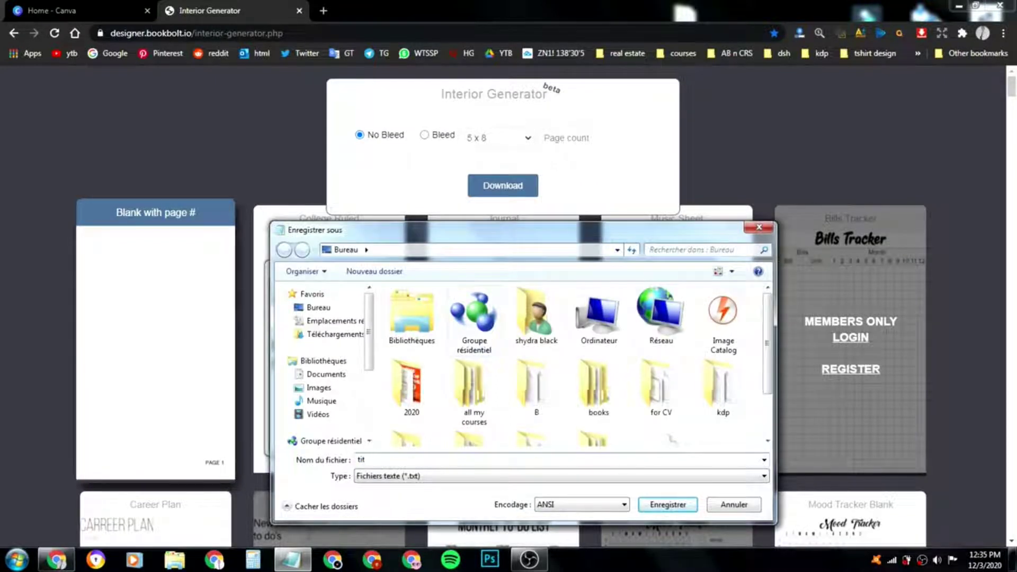
type("tit")
key("BackSpace")
key("BackSpace")
key("BackSpace")
type("boo")
key("BackSpace")
key("BackSpace")
key("BackSpace")
type("not")
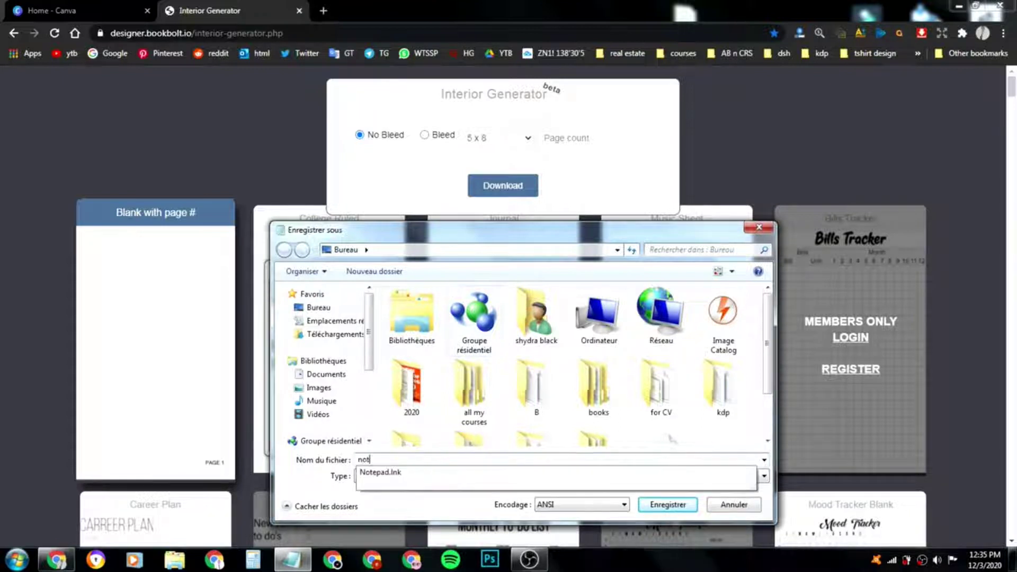
type("ebook14")
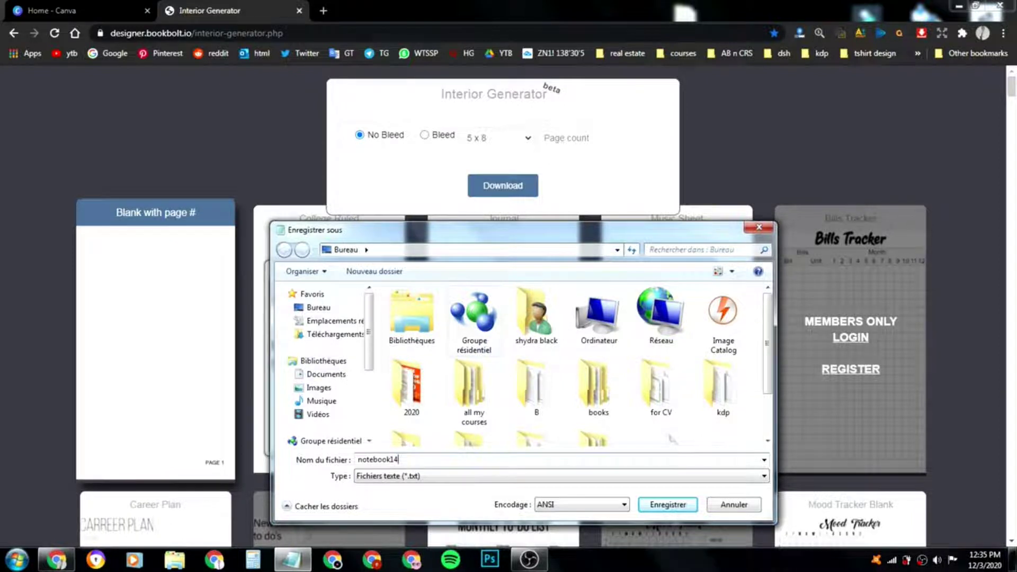
key("Return")
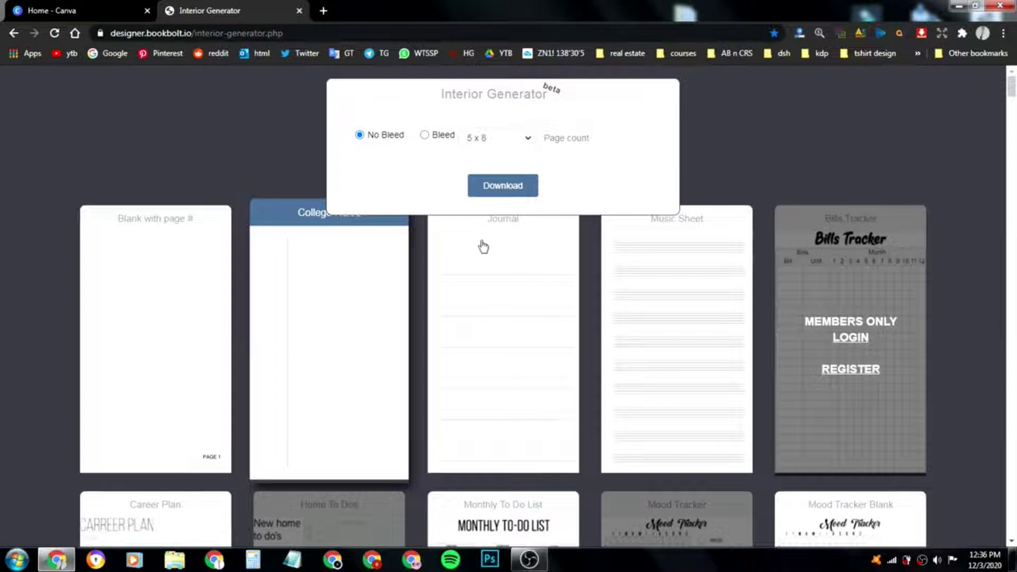
- Look through the Interior Generator's template gallery, comparing the freely available planners, journals, trackers, graph papers and logs with the members-only ones
scroll(698, 240, "down", 5)
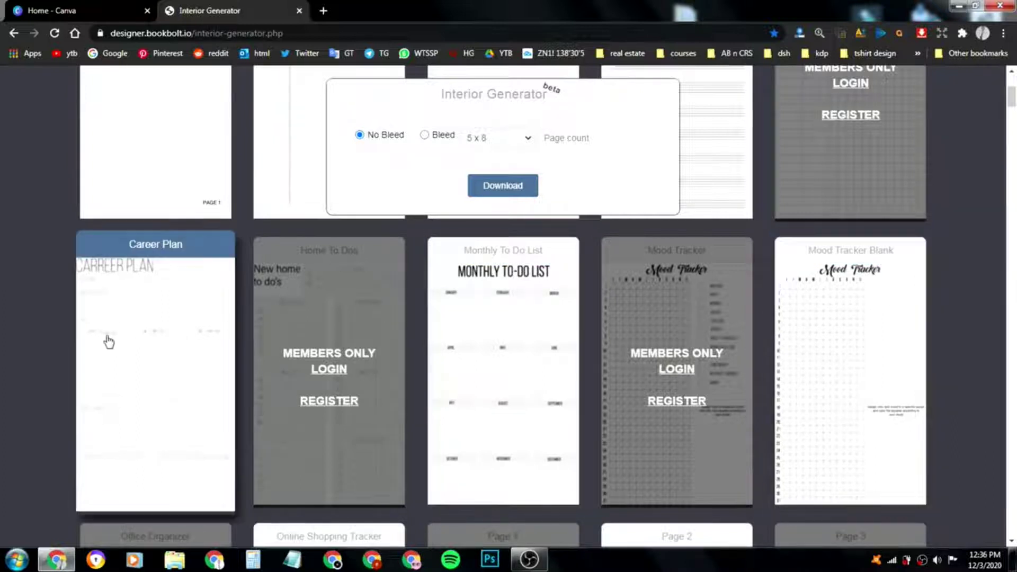
scroll(106, 340, "down", 7)
scroll(351, 345, "up", 2)
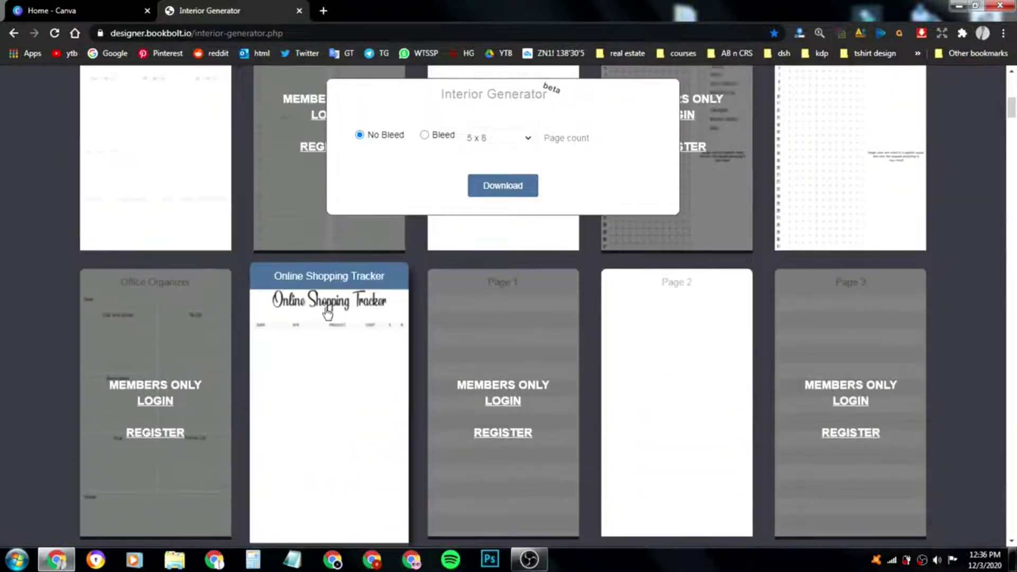
scroll(650, 342, "down", 6)
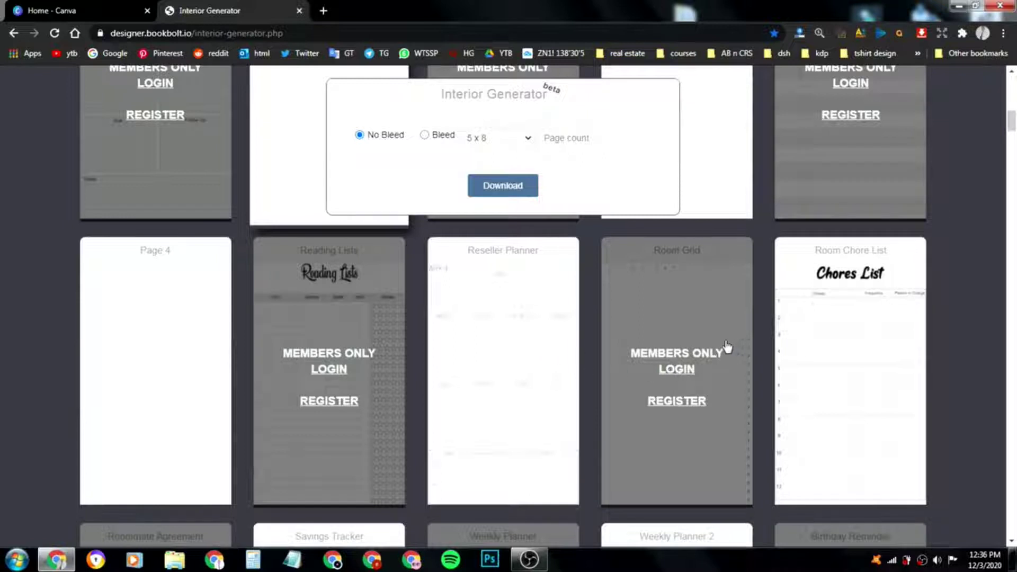
scroll(306, 364, "down", 10)
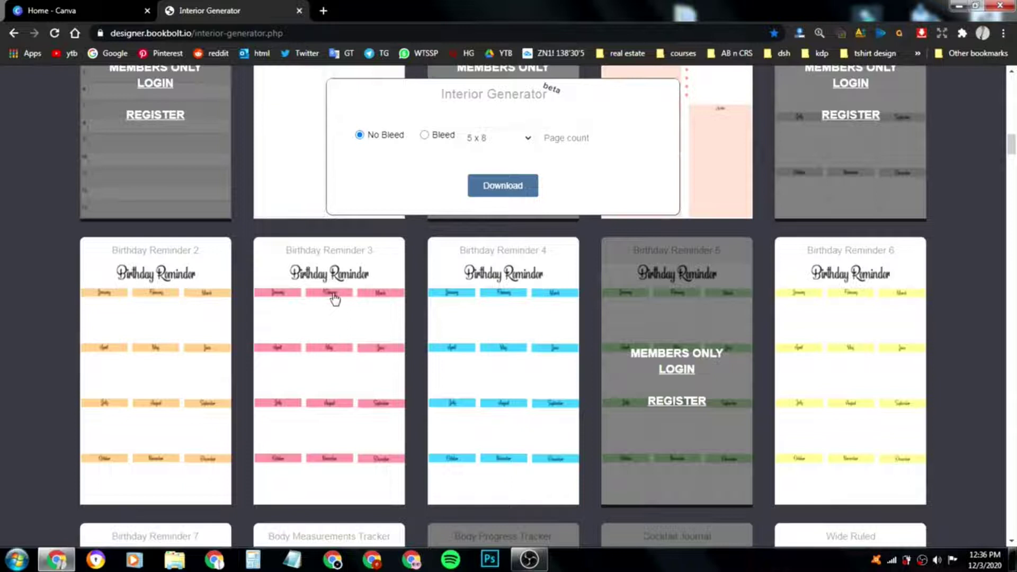
scroll(881, 341, "down", 5)
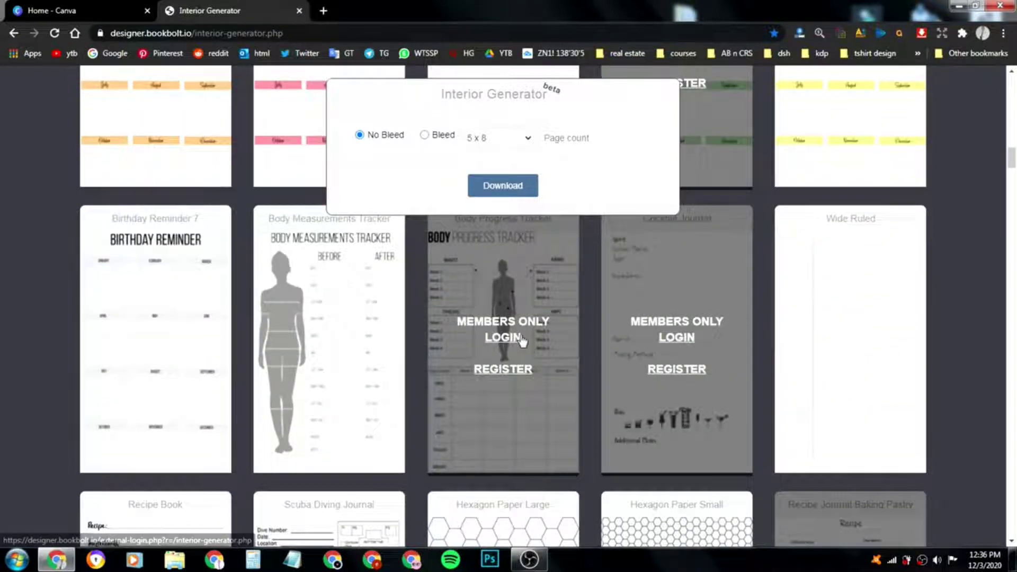
scroll(522, 341, "up", 1)
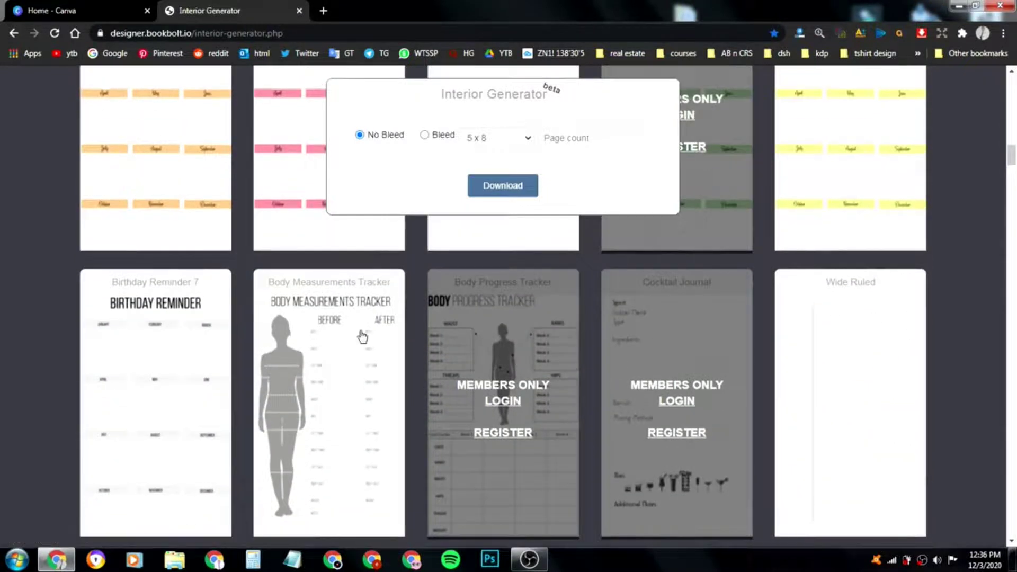
scroll(362, 337, "down", 1)
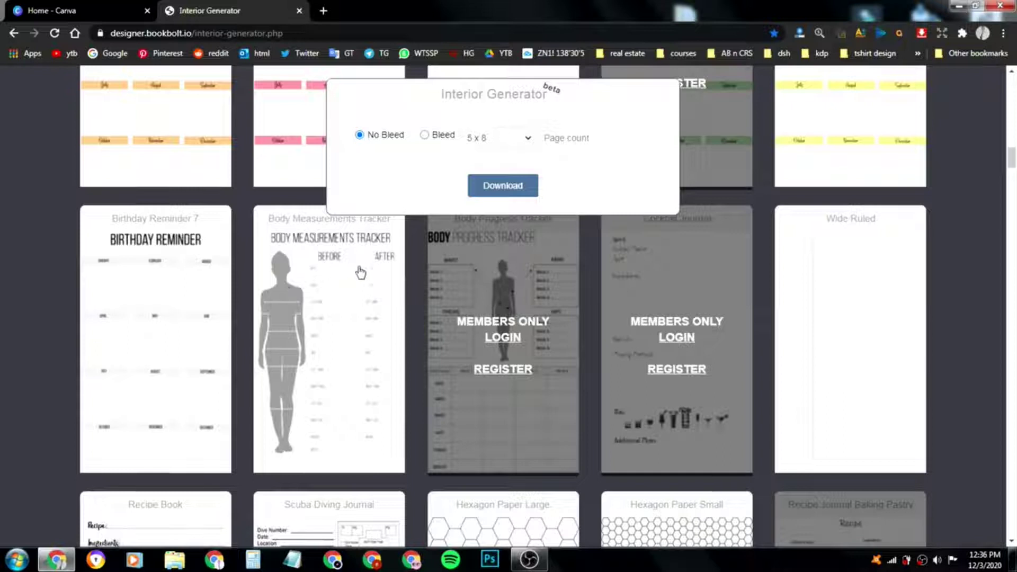
scroll(172, 287, "down", 1)
scroll(171, 287, "down", 3)
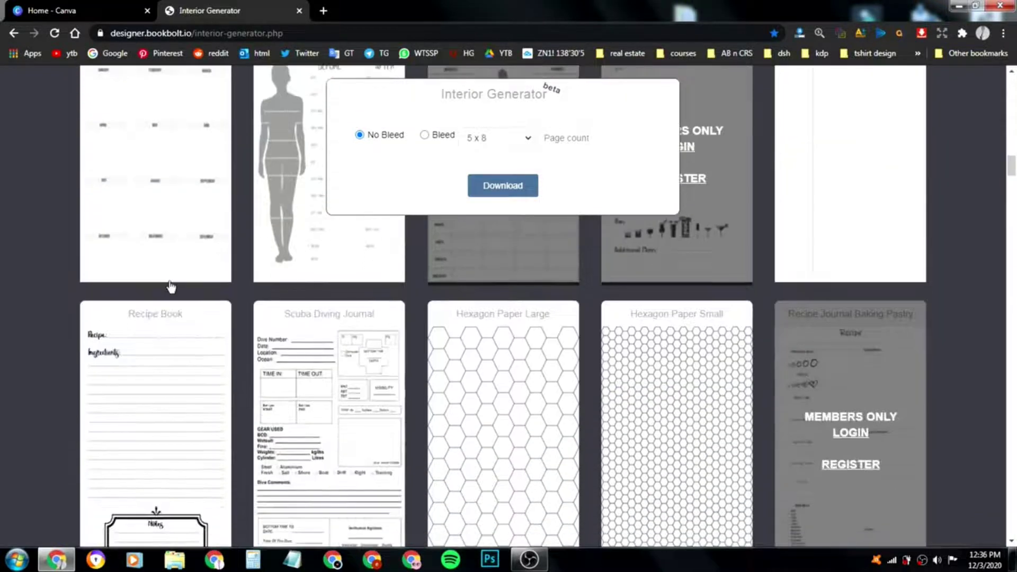
scroll(170, 288, "down", 1)
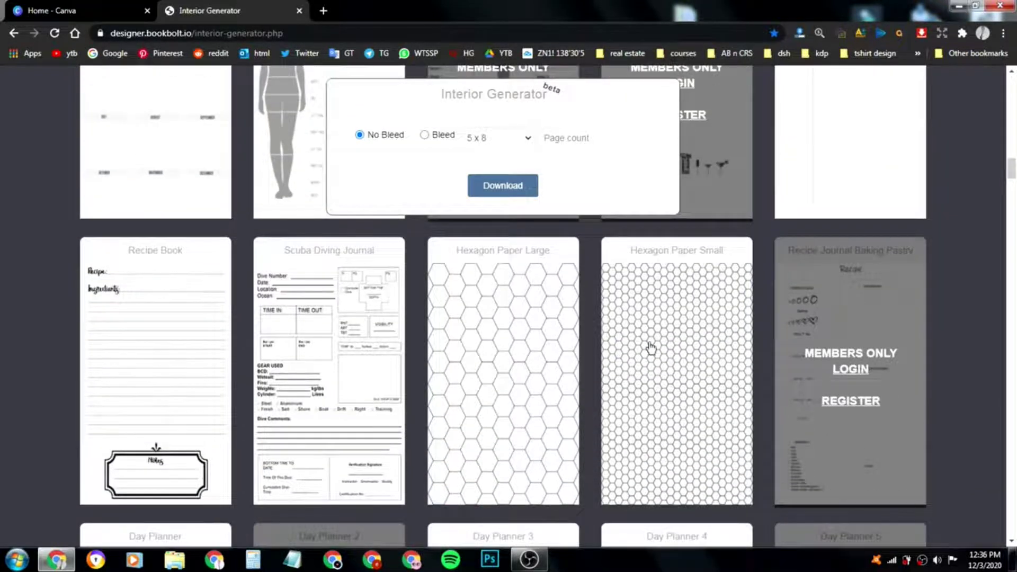
scroll(663, 347, "down", 4)
scroll(678, 349, "down", 10)
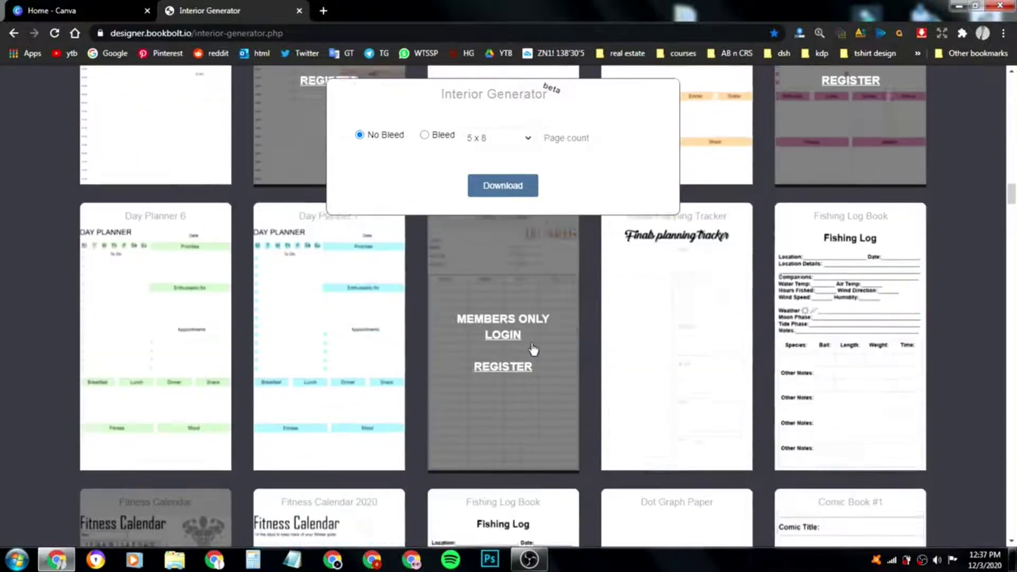
scroll(533, 349, "down", 1)
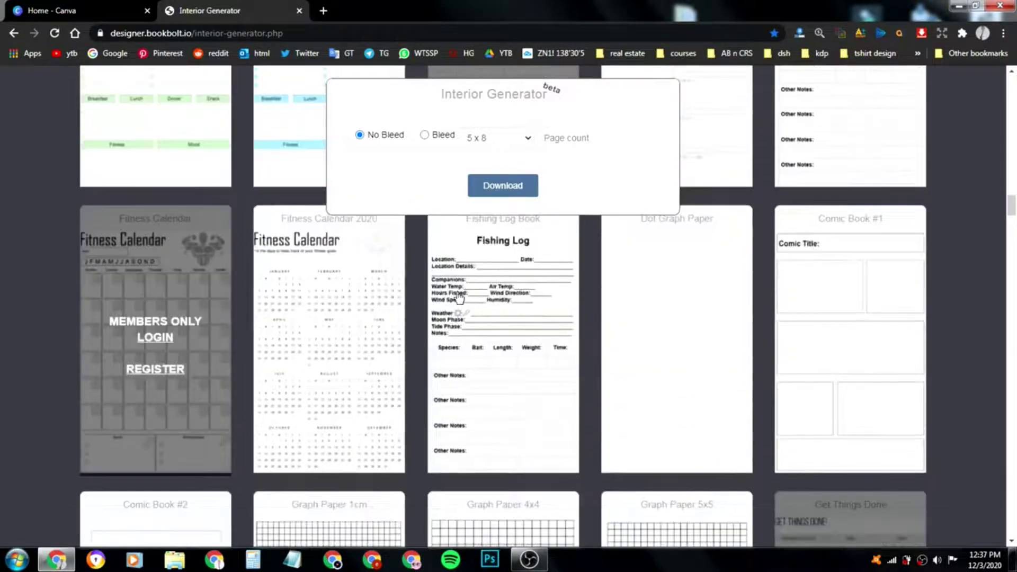
scroll(418, 312, "down", 5)
scroll(419, 310, "up", 4)
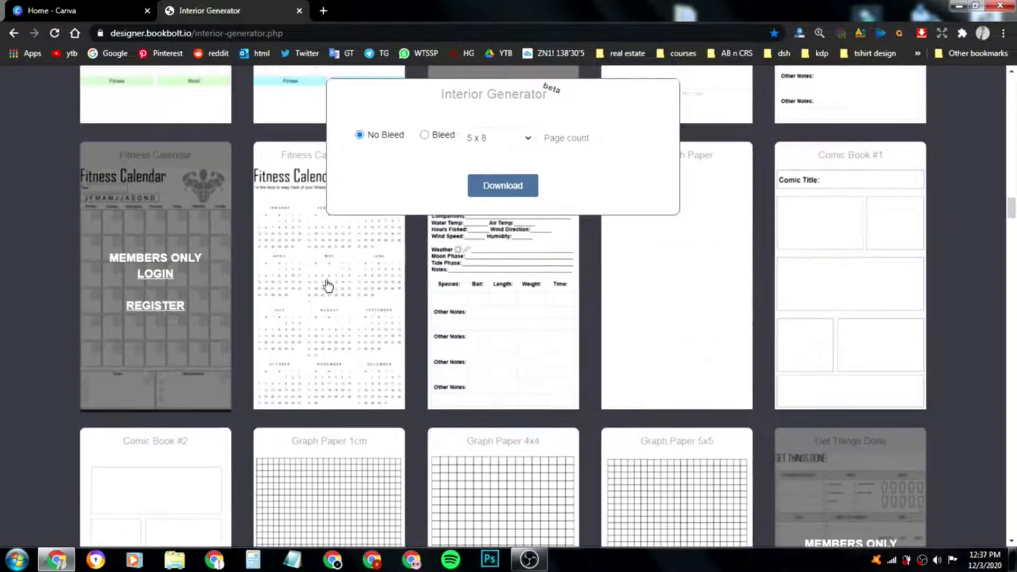
scroll(379, 300, "down", 11)
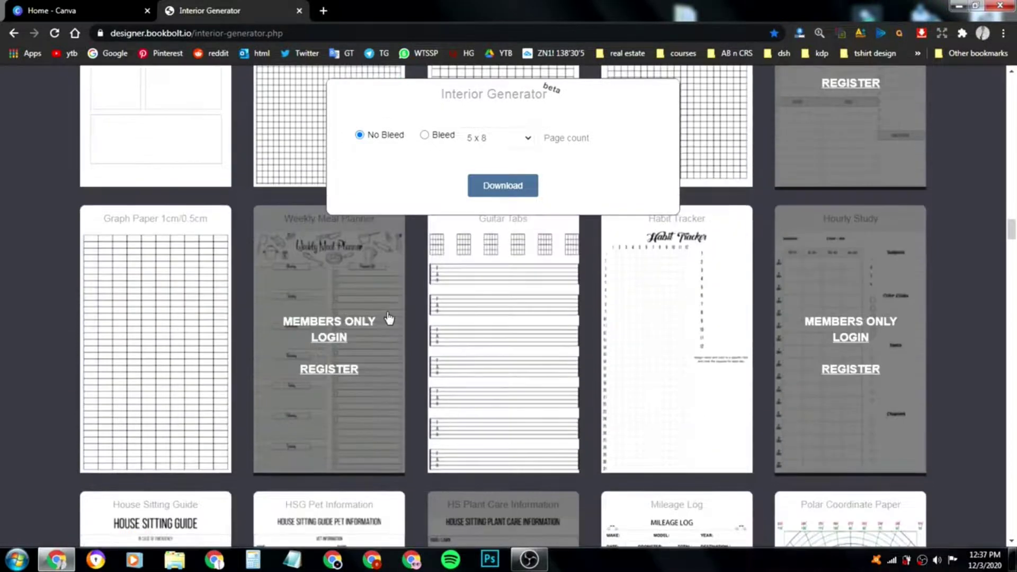
scroll(390, 318, "down", 9)
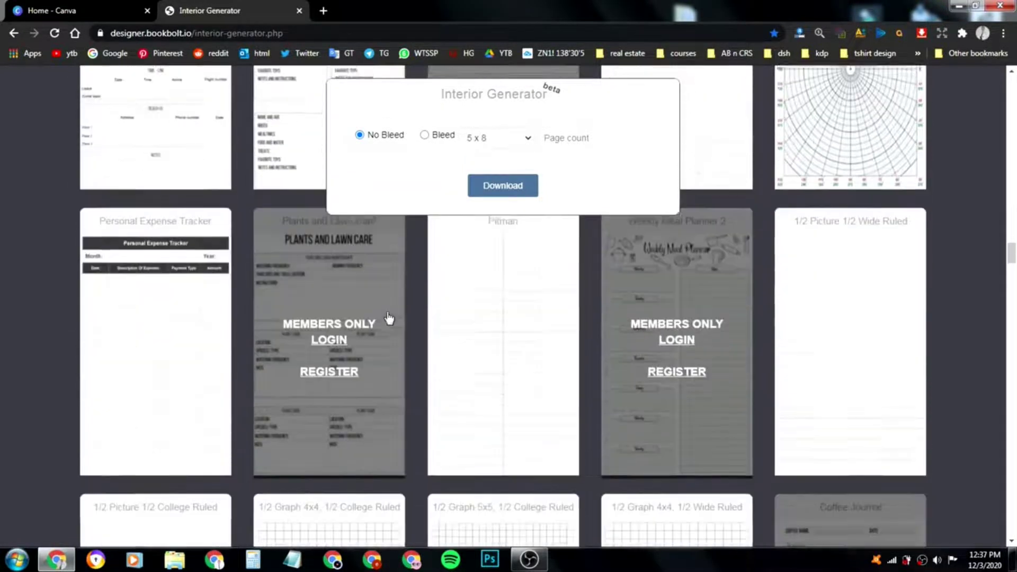
scroll(486, 318, "up", 1)
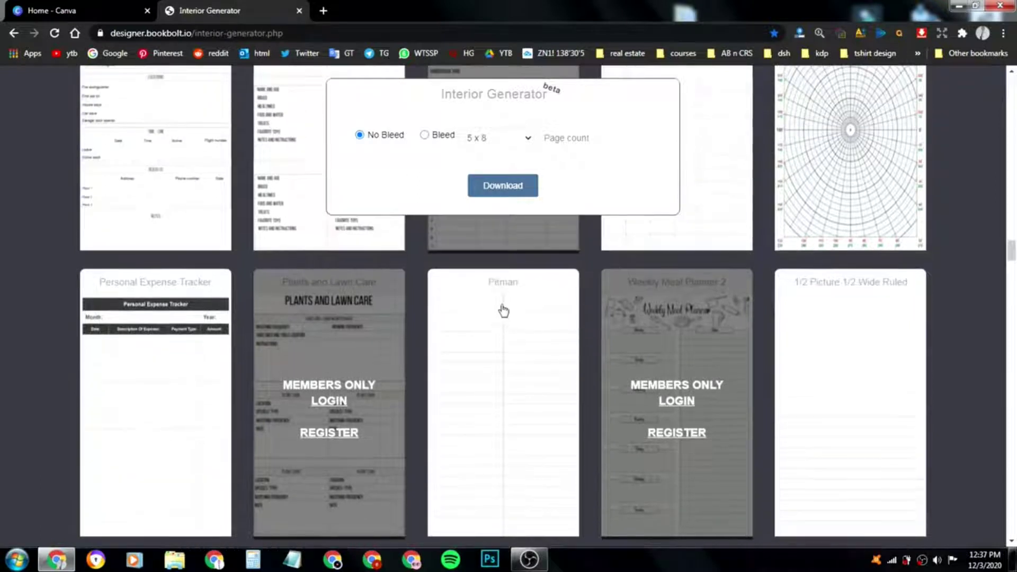
scroll(505, 315, "down", 5)
scroll(505, 297, "down", 2)
scroll(530, 311, "up", 6)
scroll(525, 315, "down", 4)
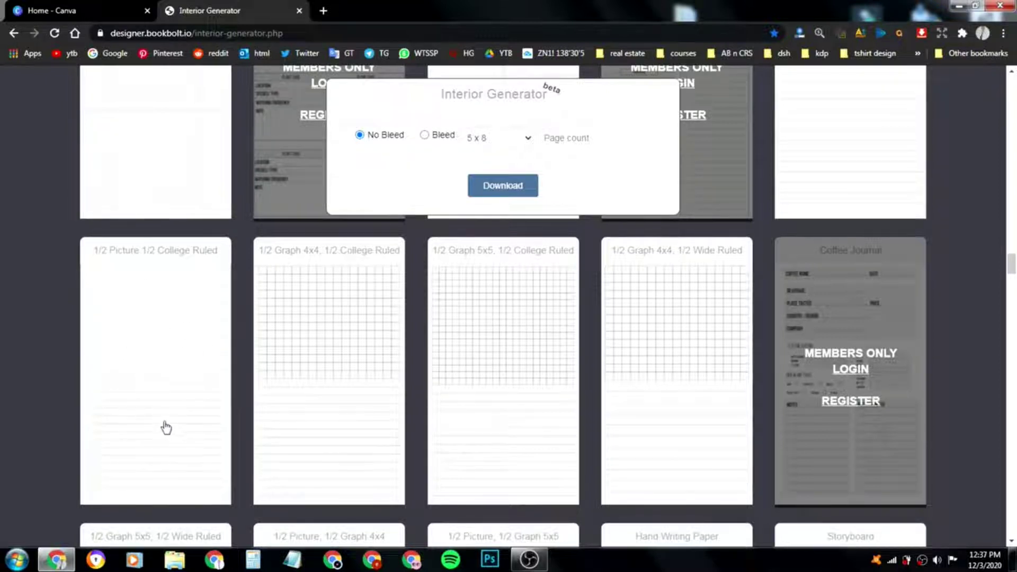
scroll(144, 320, "down", 5)
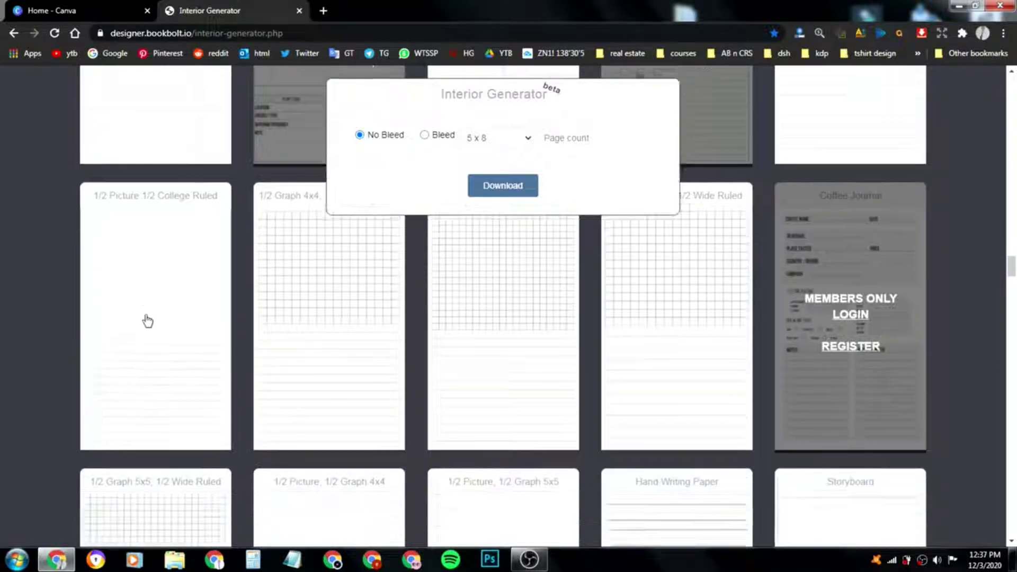
scroll(313, 356, "down", 5)
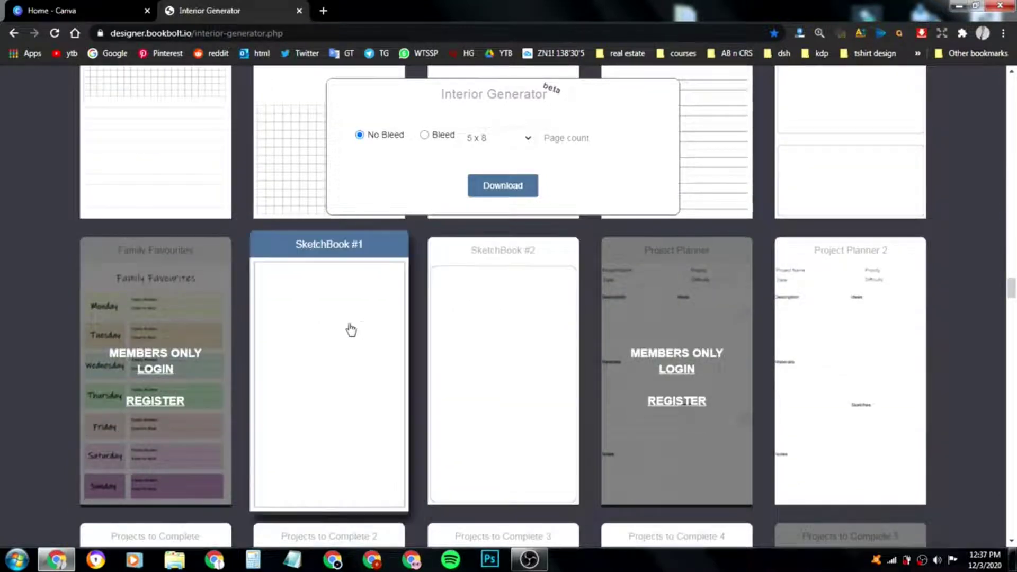
scroll(370, 311, "down", 5)
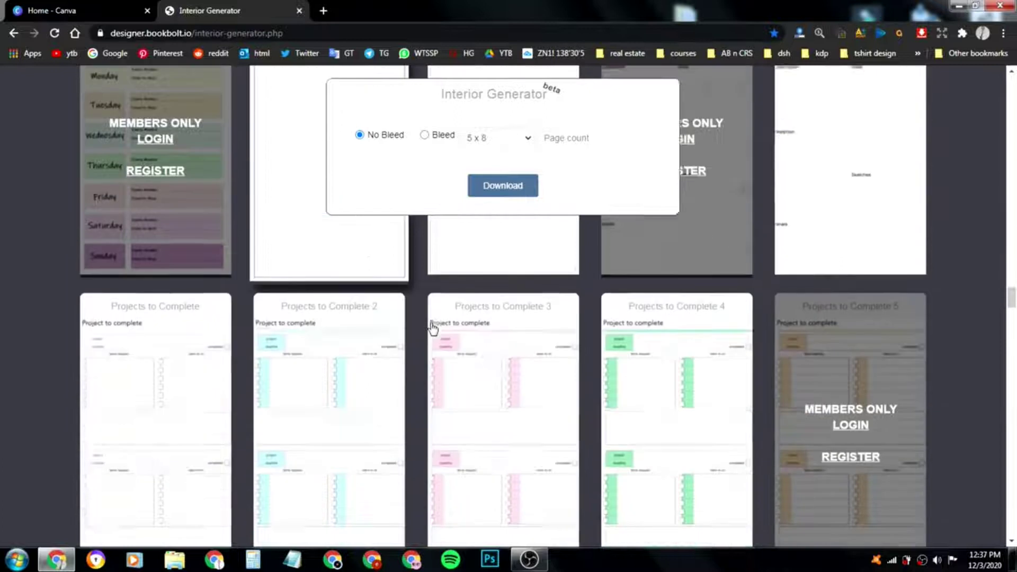
scroll(432, 328, "down", 5)
scroll(326, 335, "up", 1)
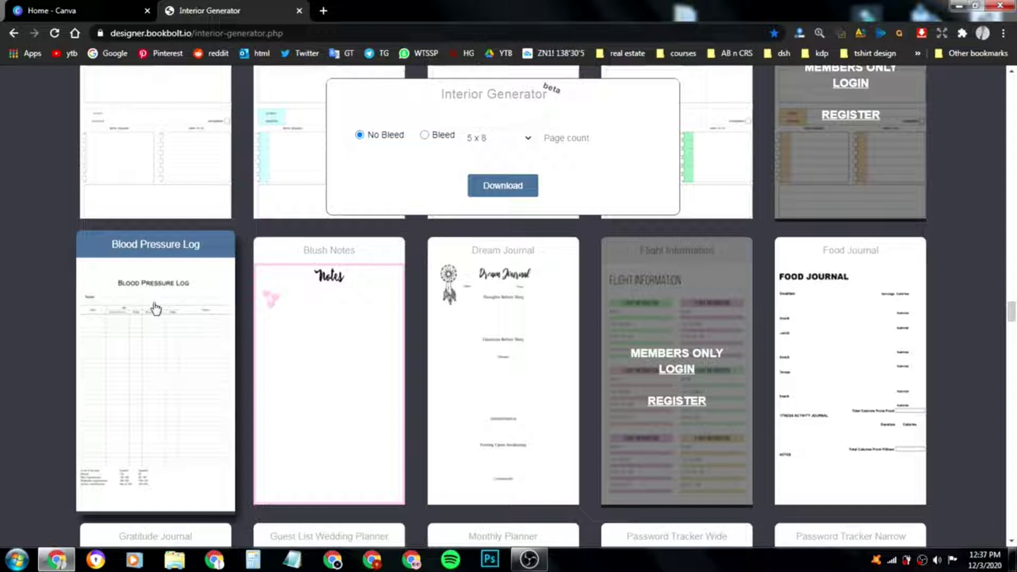
scroll(136, 330, "down", 3)
scroll(277, 357, "up", 3)
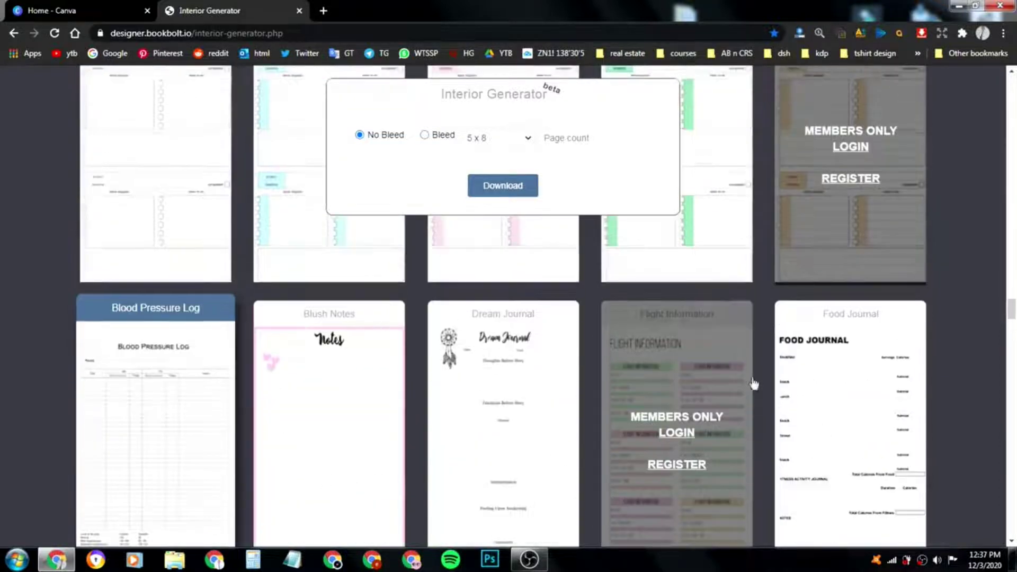
scroll(850, 402, "down", 2)
scroll(708, 409, "up", 3)
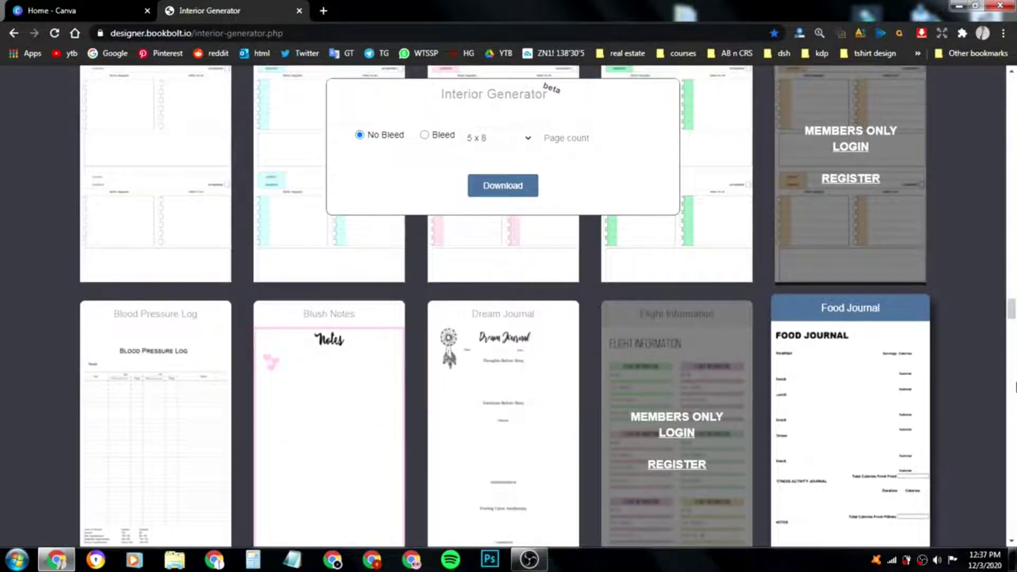
- Select the Journal interior template and set its trim size to 6 x 9, keeping it at No Bleed
left_click_drag(1012, 314, 1013, 88)
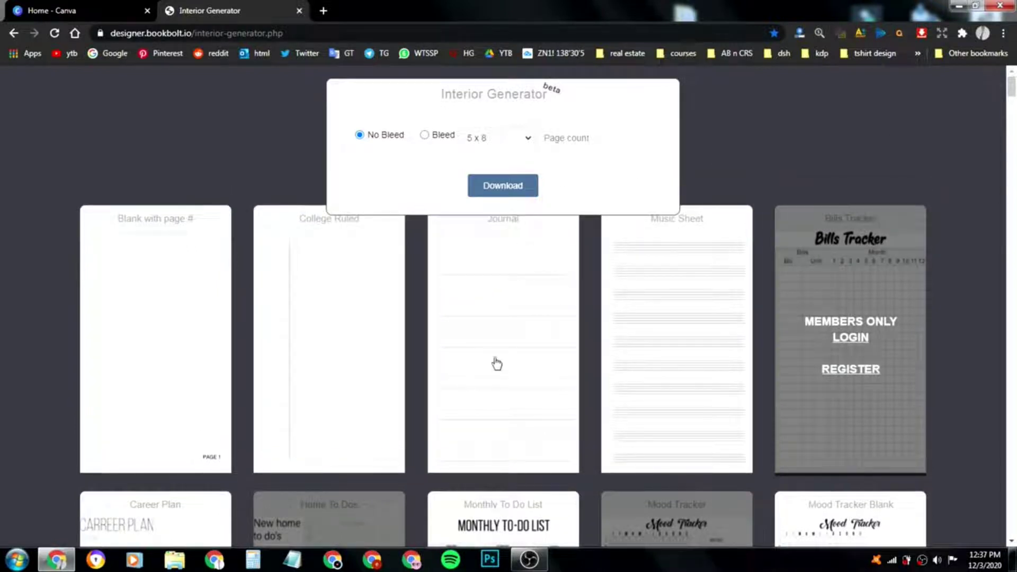
left_click(508, 331)
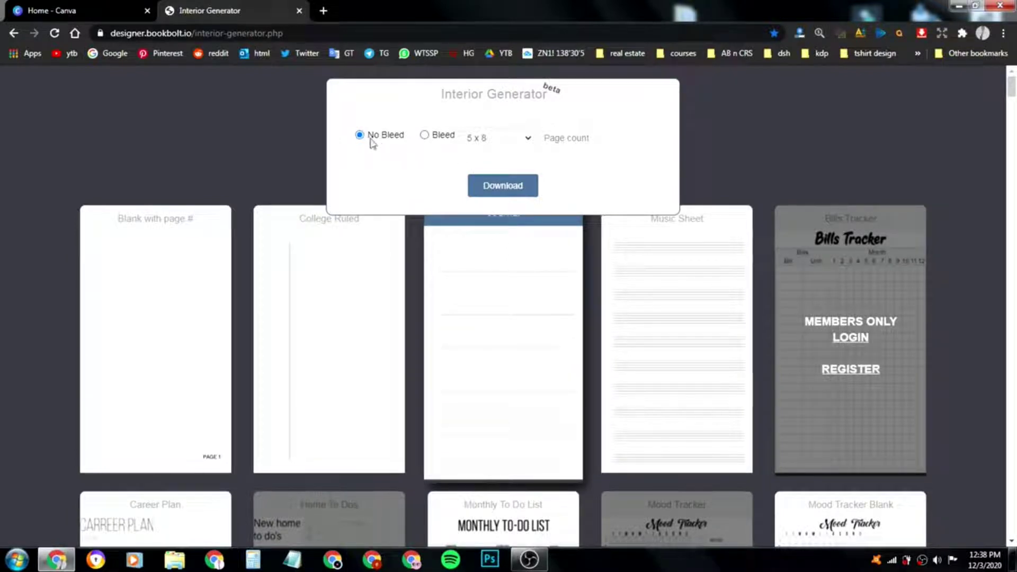
left_click(425, 136)
left_click(511, 145)
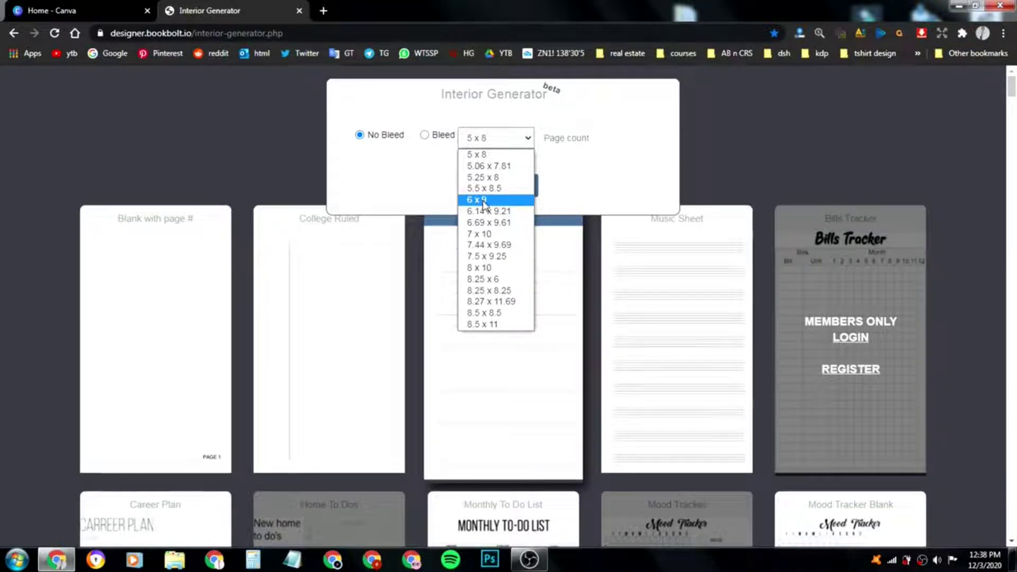
left_click(483, 268)
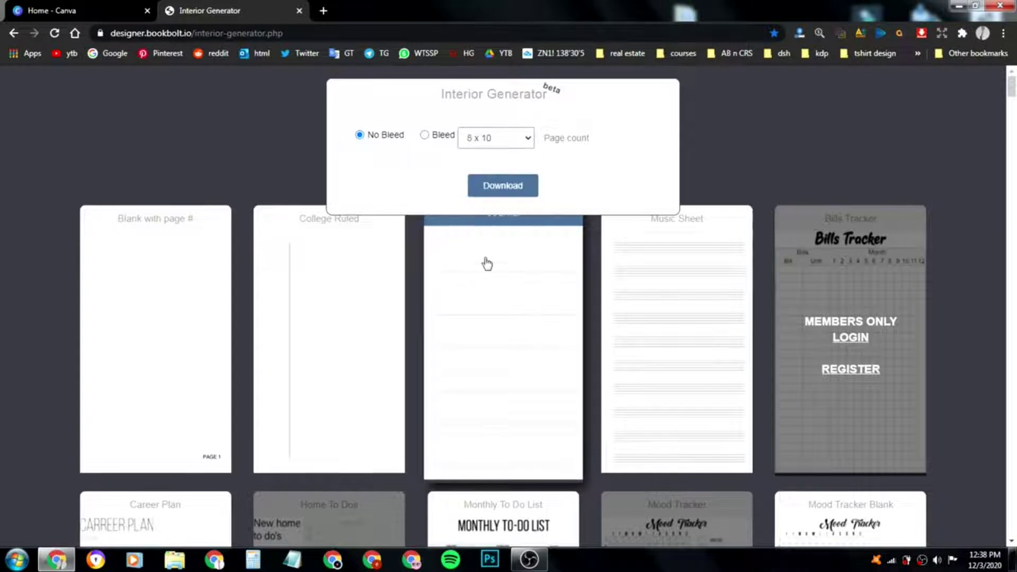
left_click(489, 142)
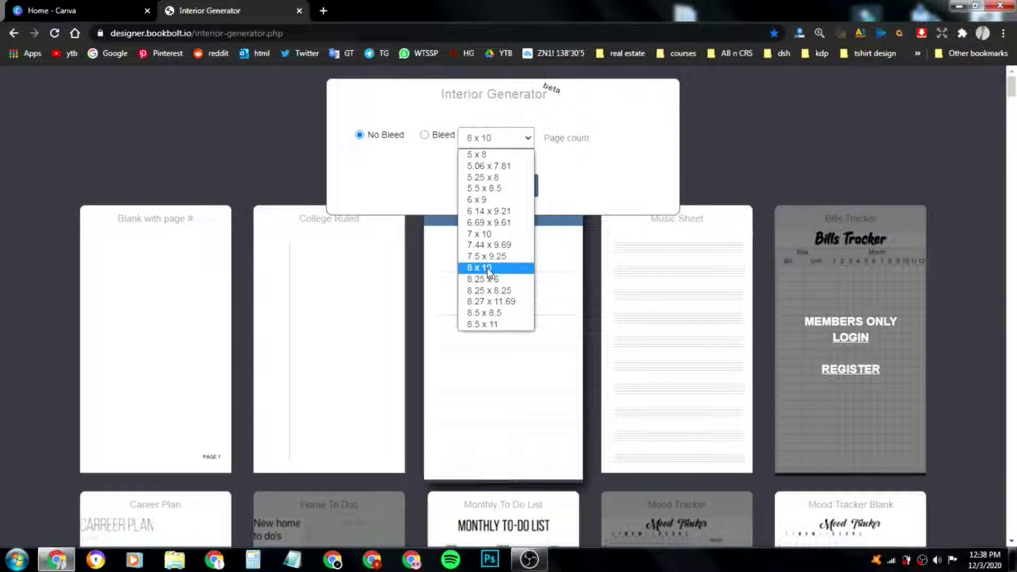
left_click(485, 202)
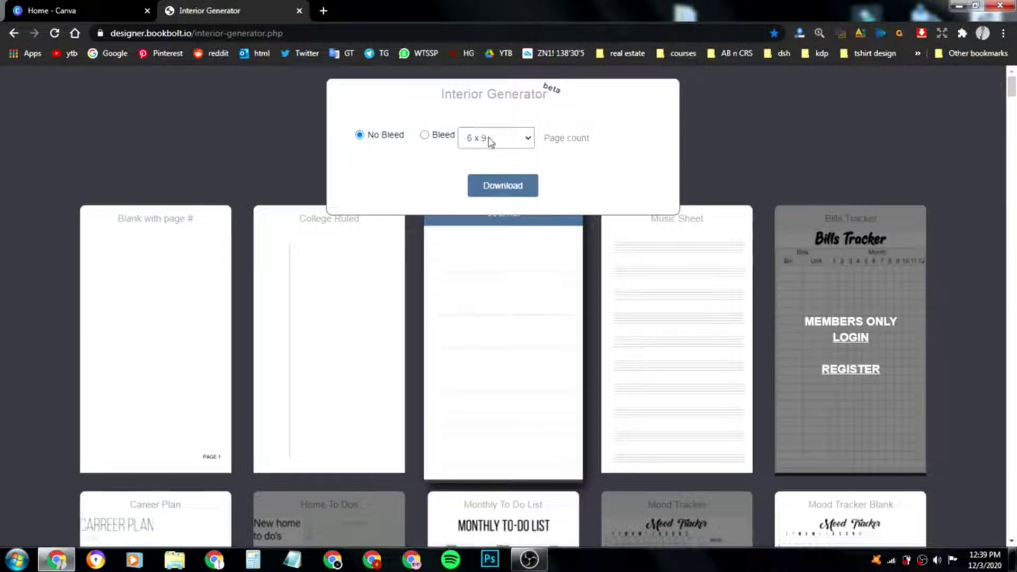
- Set the journal interior's page count to 120
left_click(570, 138)
type("100")
key("BackSpace")
key("BackSpace")
key("BackSpace")
type("120")
key("BackSpace")
key("BackSpace")
key("BackSpace")
type("150")
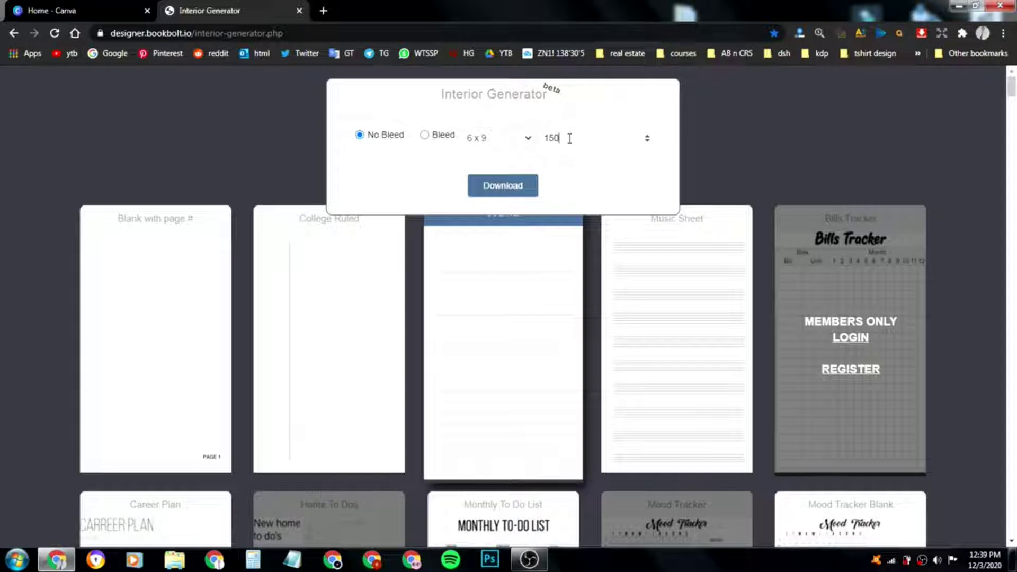
key("BackSpace")
type("120")
- Generate the journal interior as a PDF and save it to the desktop under the suggested name Journal_6x9_120_noBleed
left_click(512, 190)
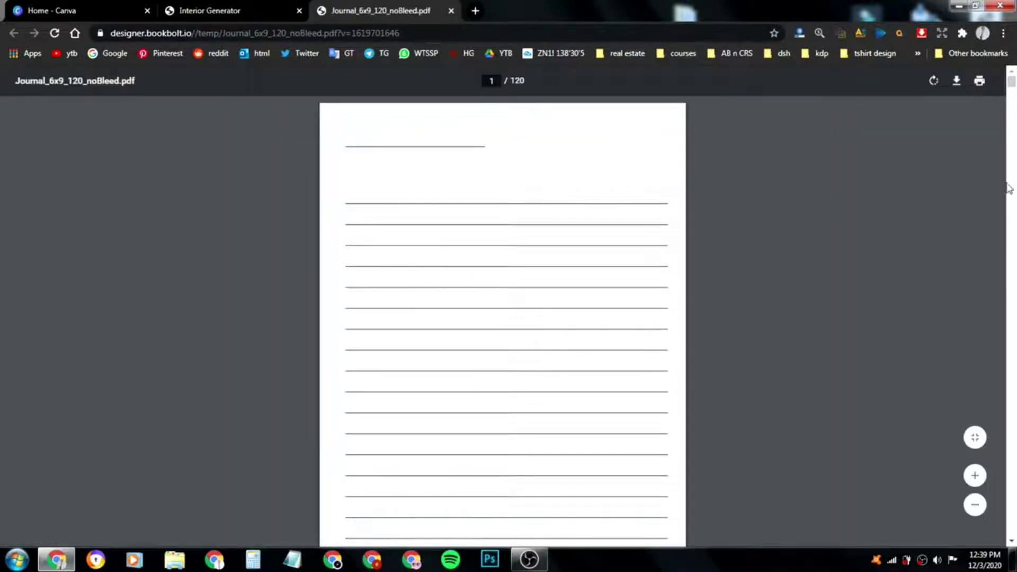
mouse_move(1011, 85)
left_mouse_down()
mouse_move(1014, 427)
mouse_move(1011, 76)
left_mouse_up()
left_click(956, 84)
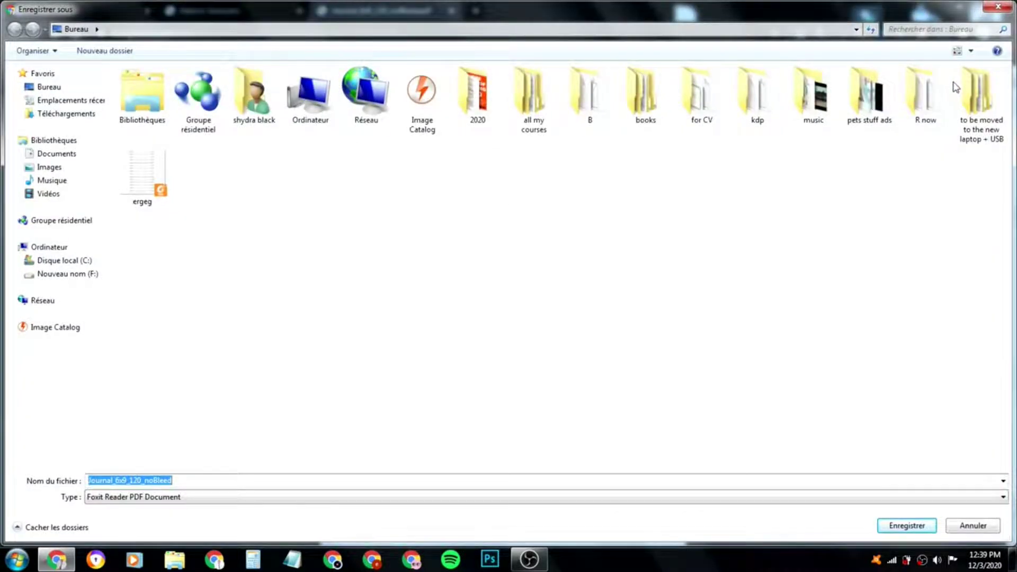
left_click(906, 527)
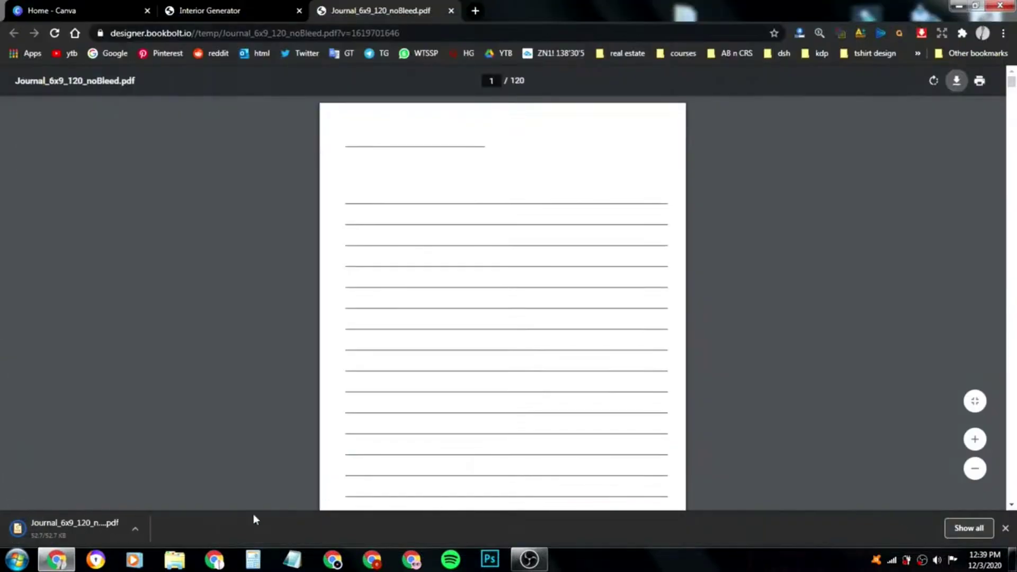
- Move the saved journal PDF to the upper middle of the desktop and view it in Foxit Reader before closing it
key("super+d")
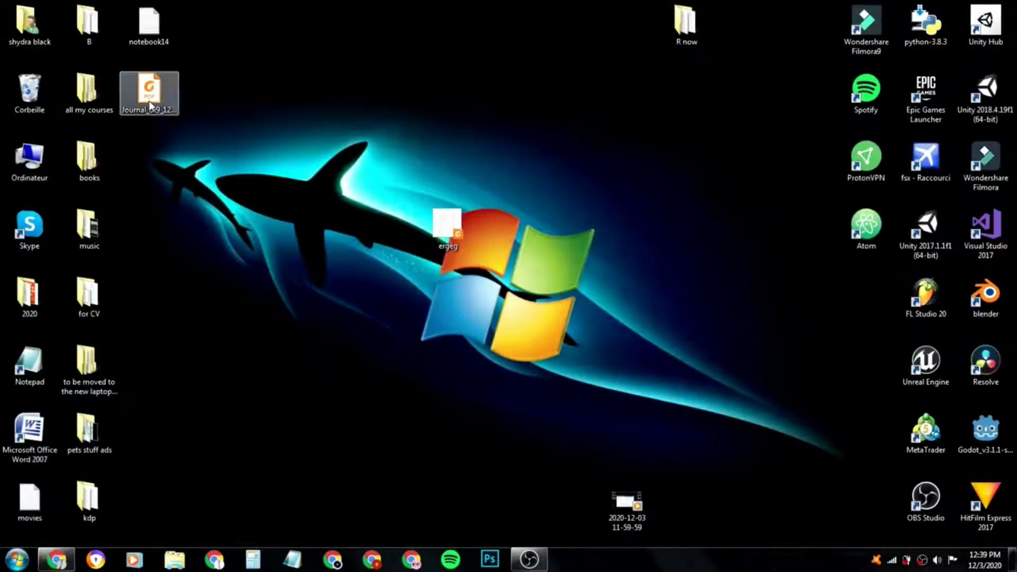
left_click_drag(150, 102, 527, 169)
double_click(509, 173)
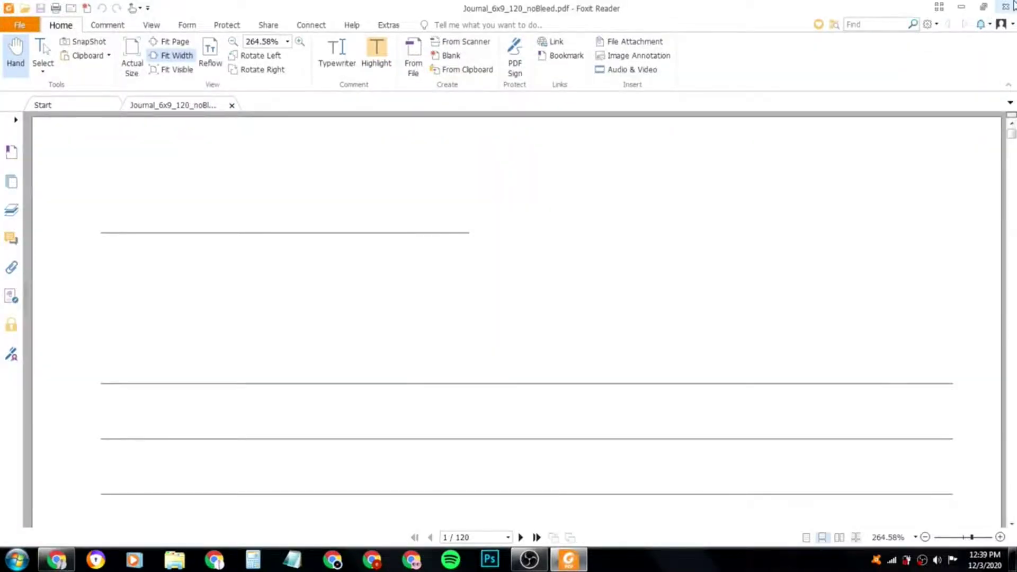
left_click(1005, 7)
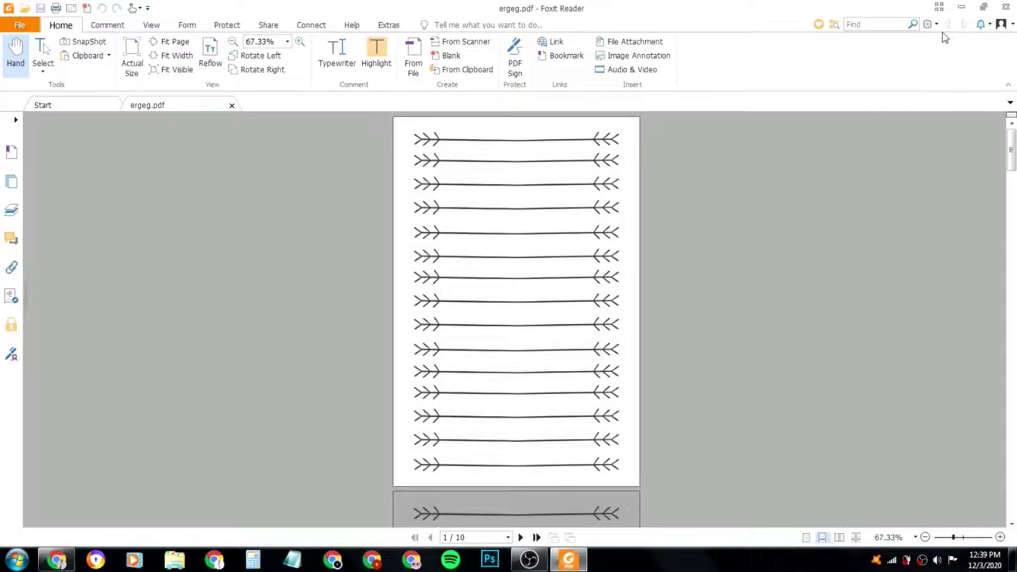
- Close ergeg.pdf, place the journal PDF beside it on the desktop and view the journal in Foxit Reader at 80.60% zoom
left_click(1005, 7)
left_click_drag(504, 160, 513, 237)
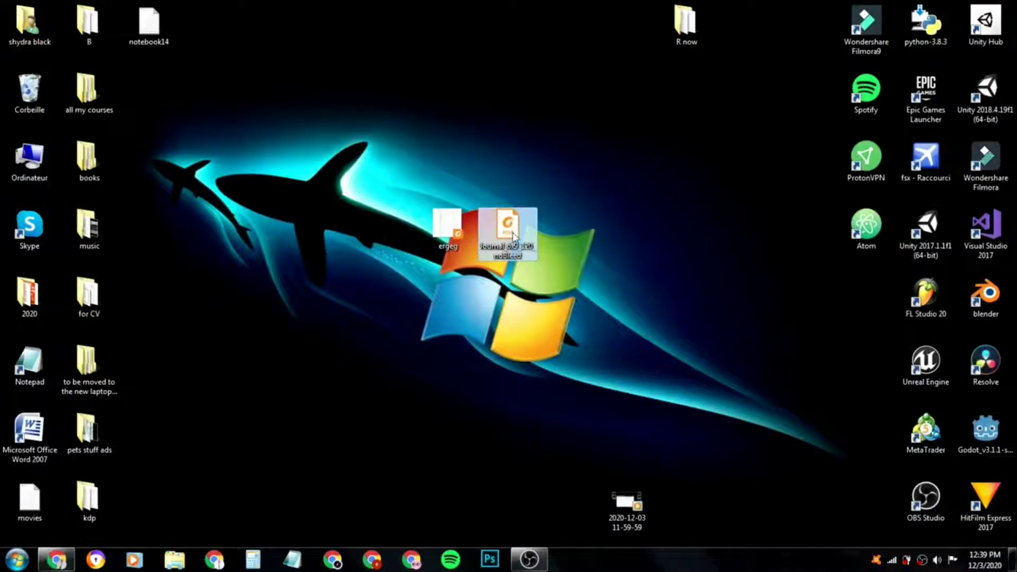
double_click(513, 236)
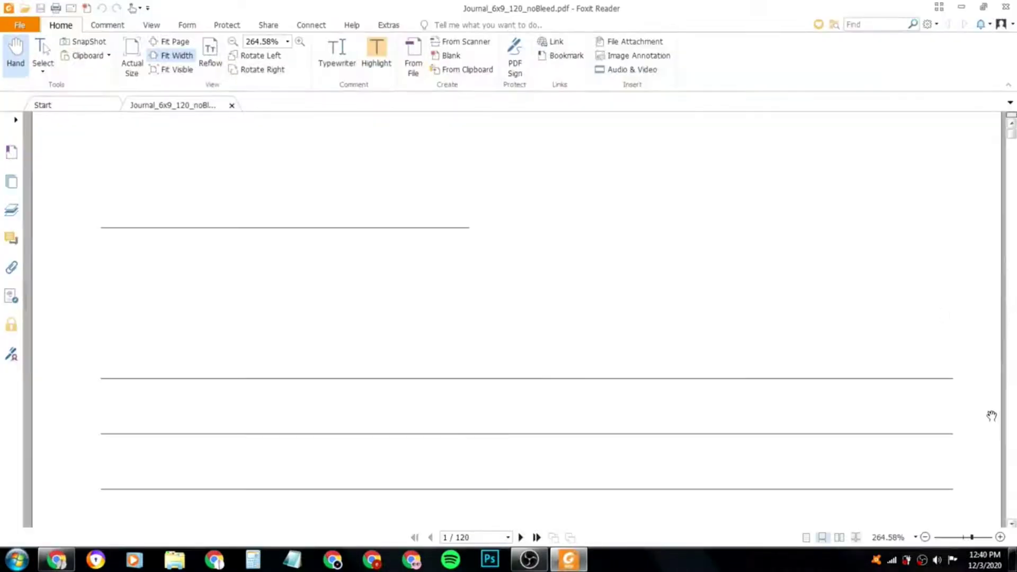
left_click_drag(971, 536, 957, 537)
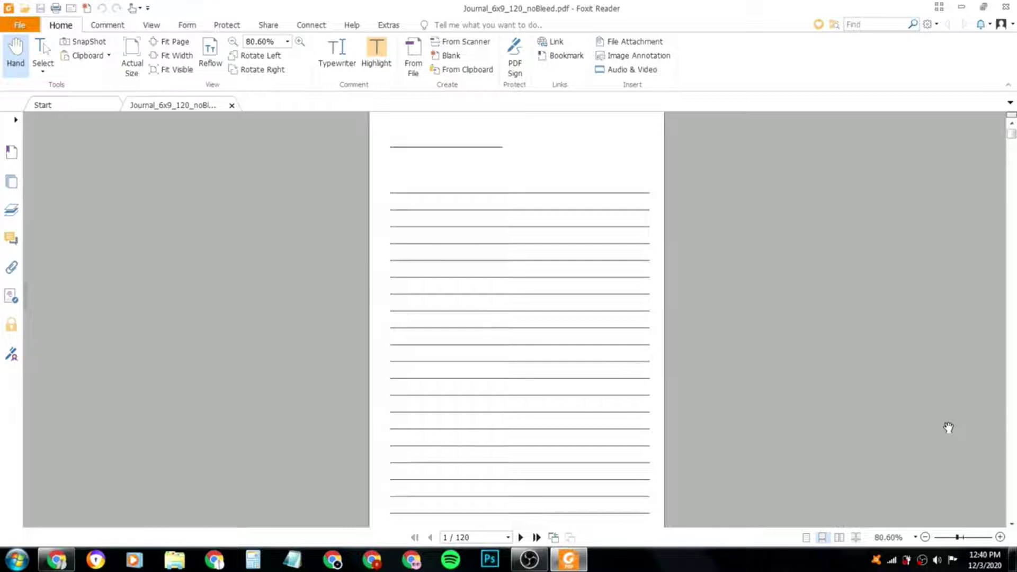
left_click(1006, 7)
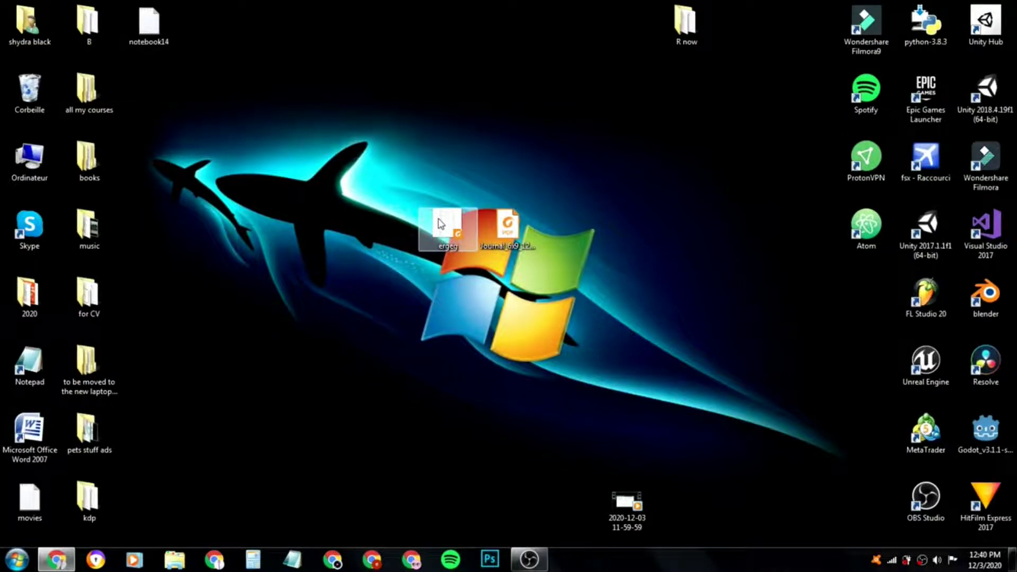
- Reopen Journal_6x9_120_noBleed from the desktop to check its first lined page, and close it again
left_click(502, 231)
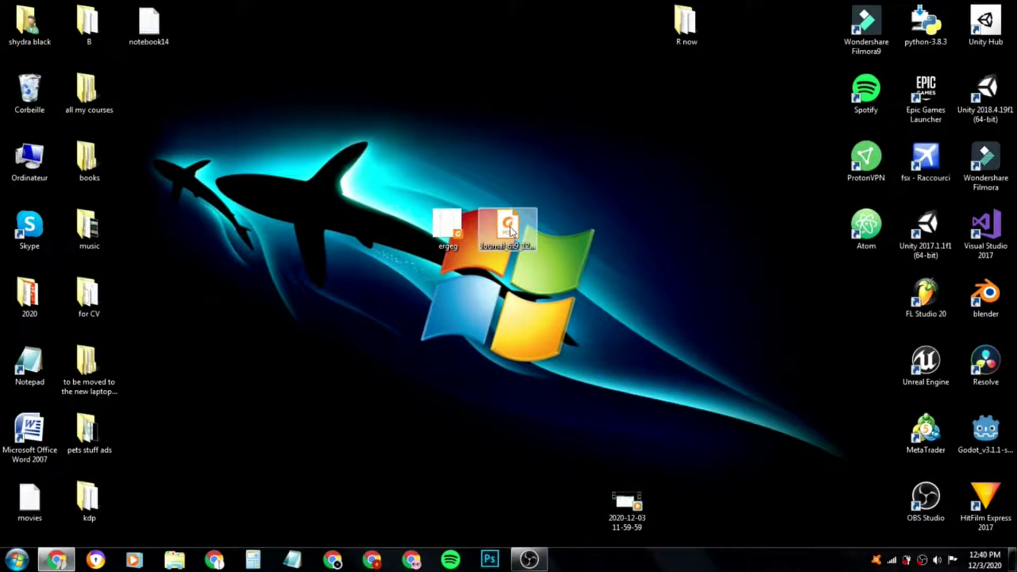
double_click(508, 231)
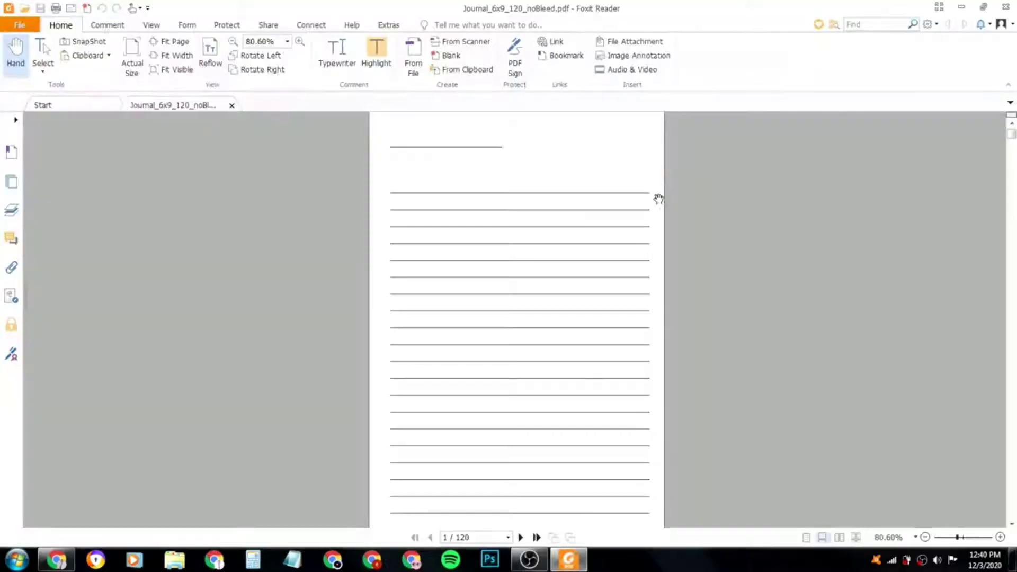
left_click(993, 22)
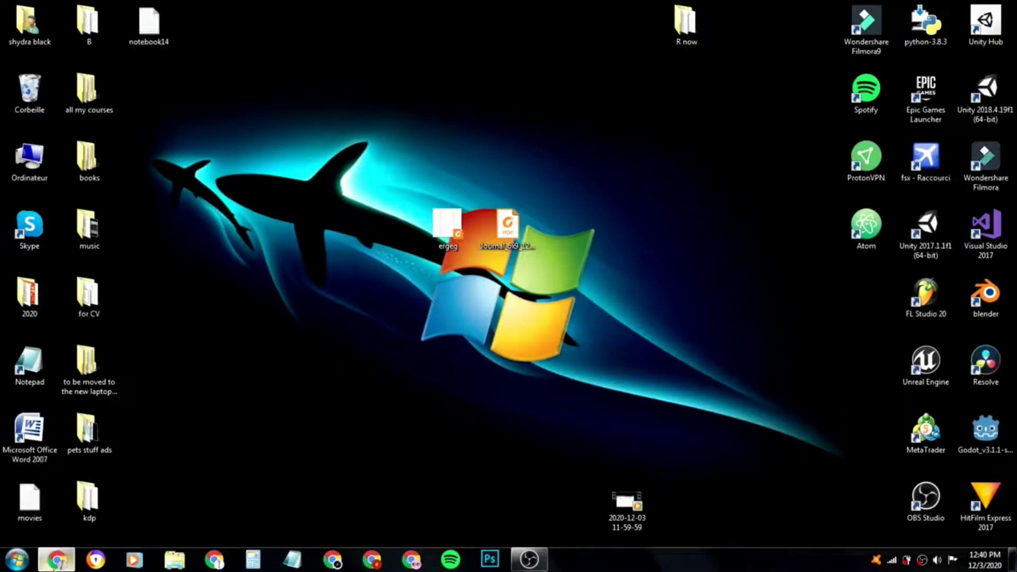
- Switch to Chrome, go back to the Interior Generator and close the page showing the journal PDF
left_click(56, 560)
left_click(235, 8)
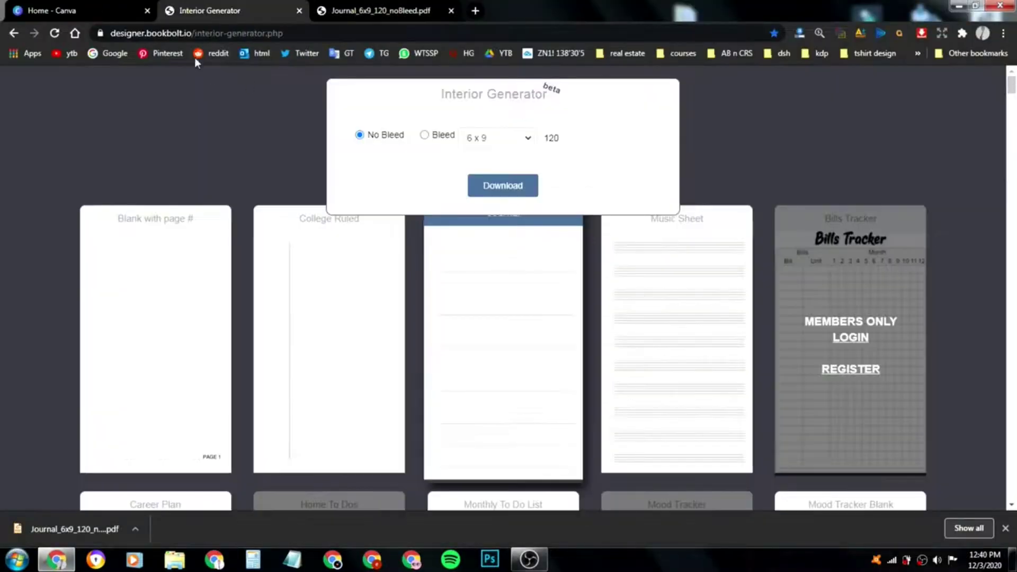
left_click(451, 11)
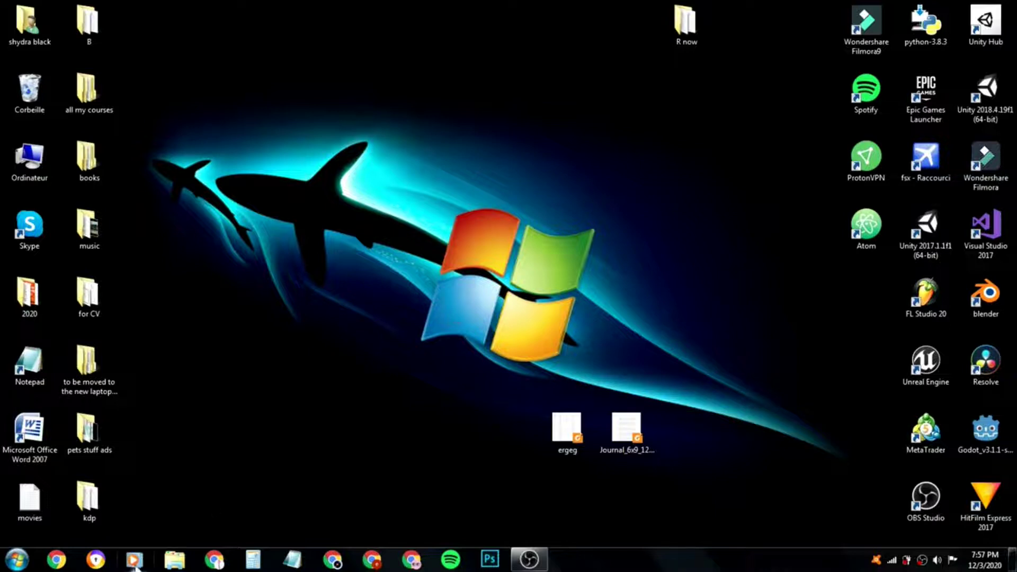
- Open Chrome and load canva.com
left_click(57, 561)
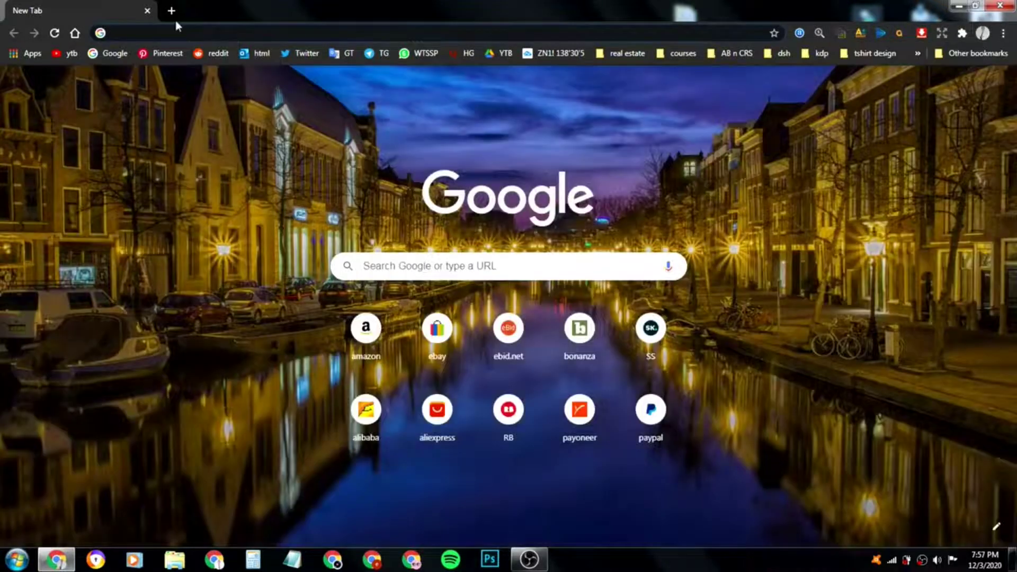
left_click(171, 12)
left_click(148, 11)
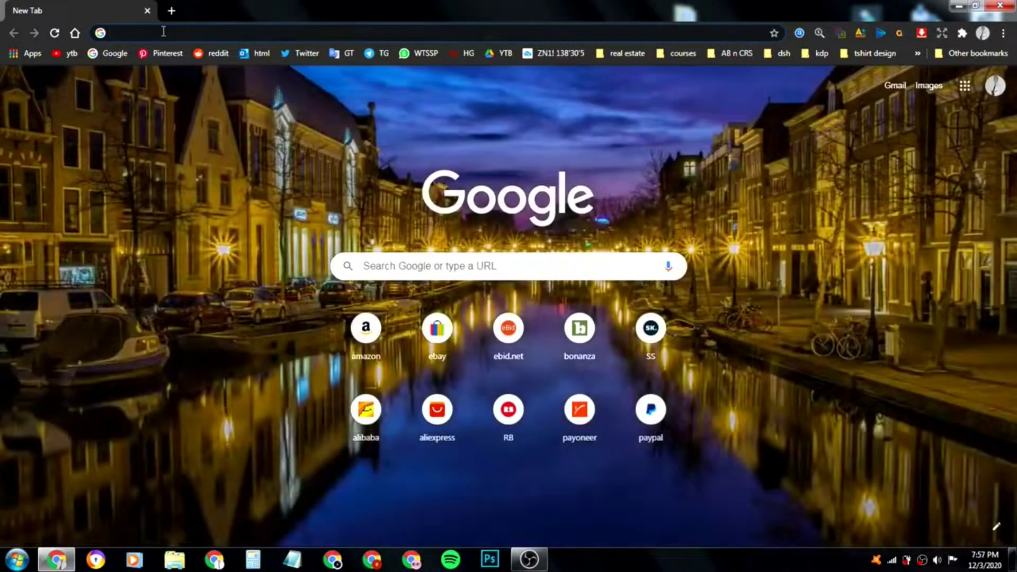
type("canva.com")
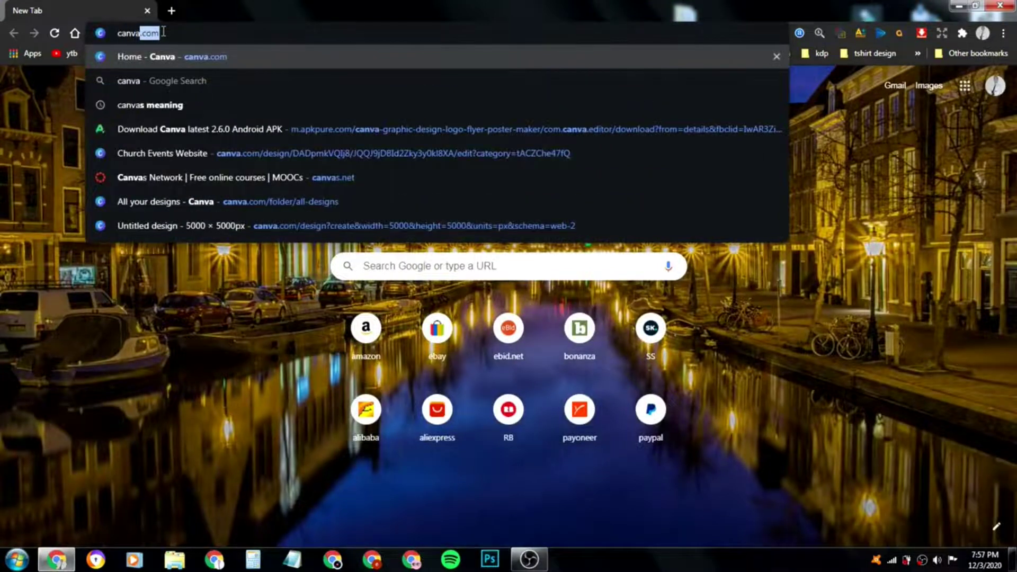
- Open the bookmarked bookow site from the kdp folder in a separate tab
left_click(171, 11)
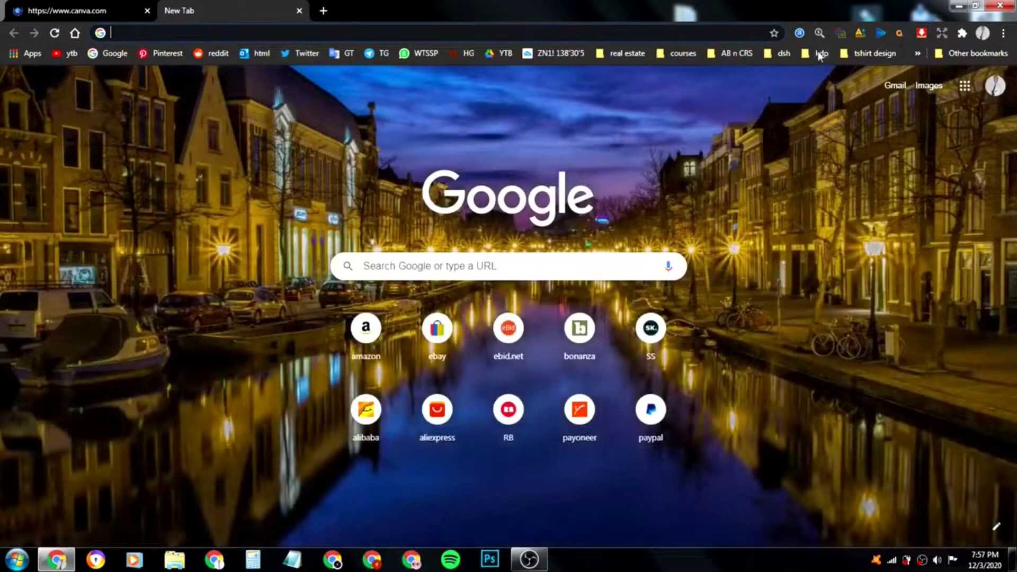
left_click(820, 54)
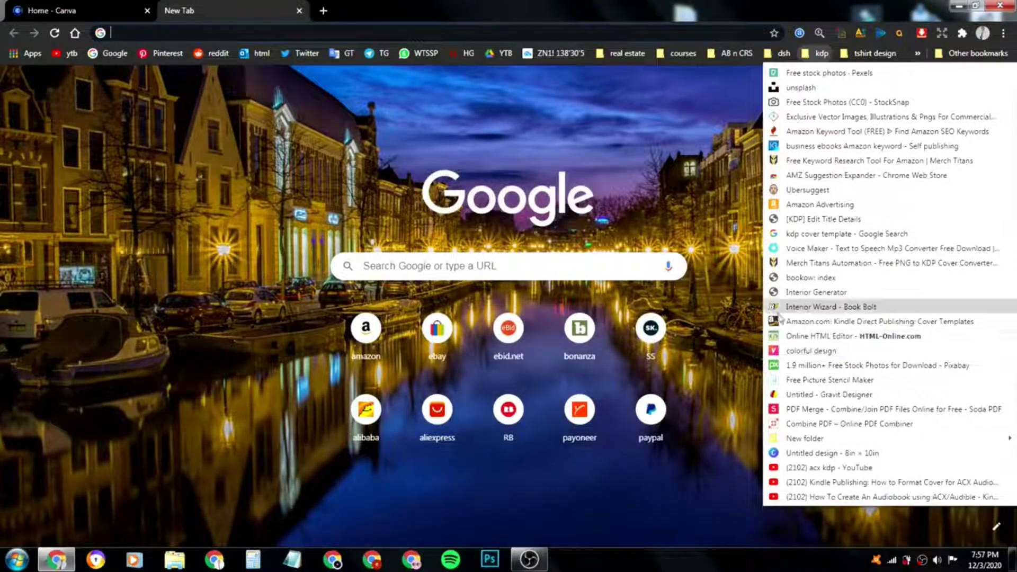
left_click(797, 279)
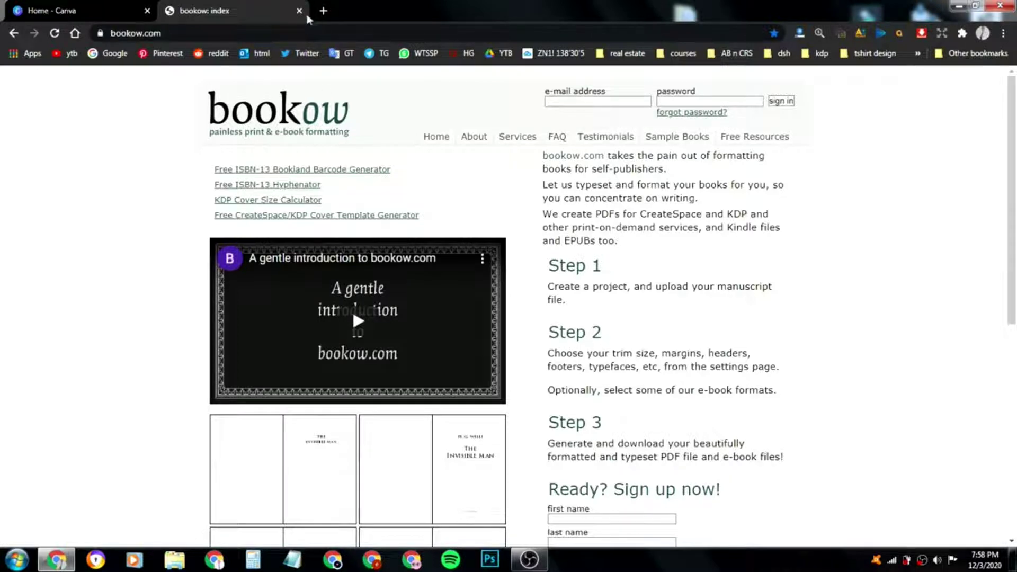
- Open the bookmarked Kindle Direct Publishing Cover Templates page from the kdp folder in another tab
left_click(323, 10)
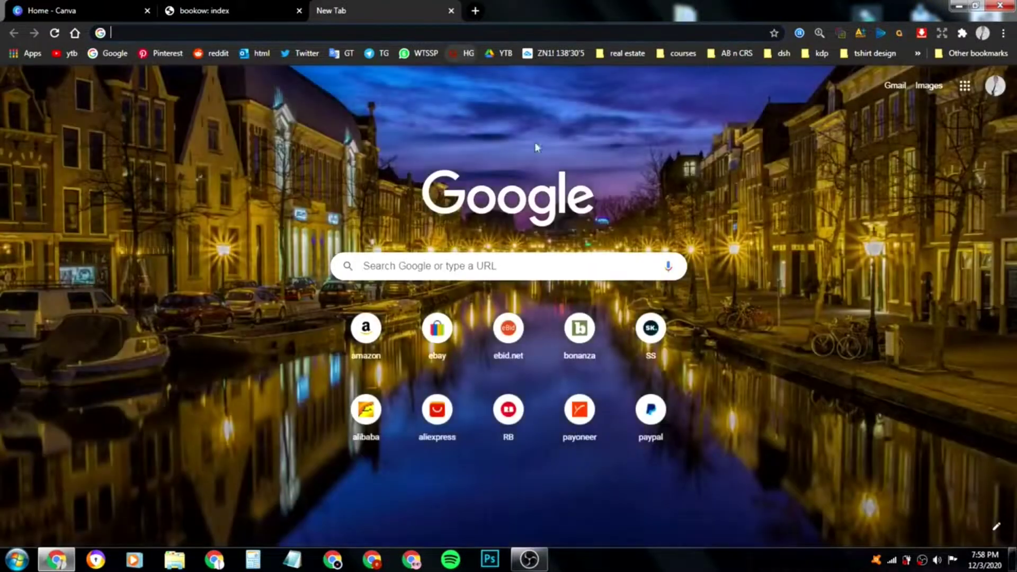
left_click(824, 55)
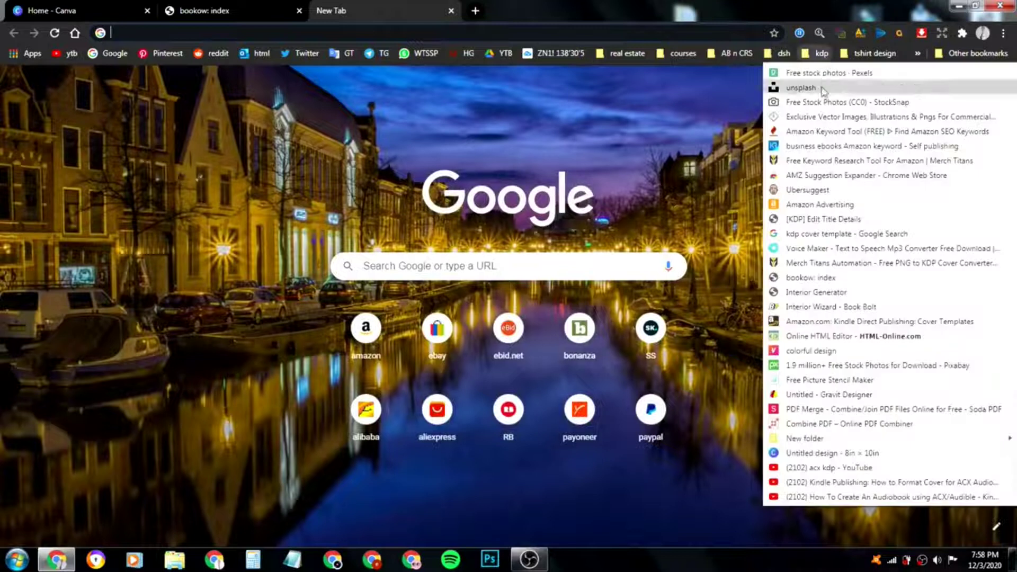
left_click(814, 322)
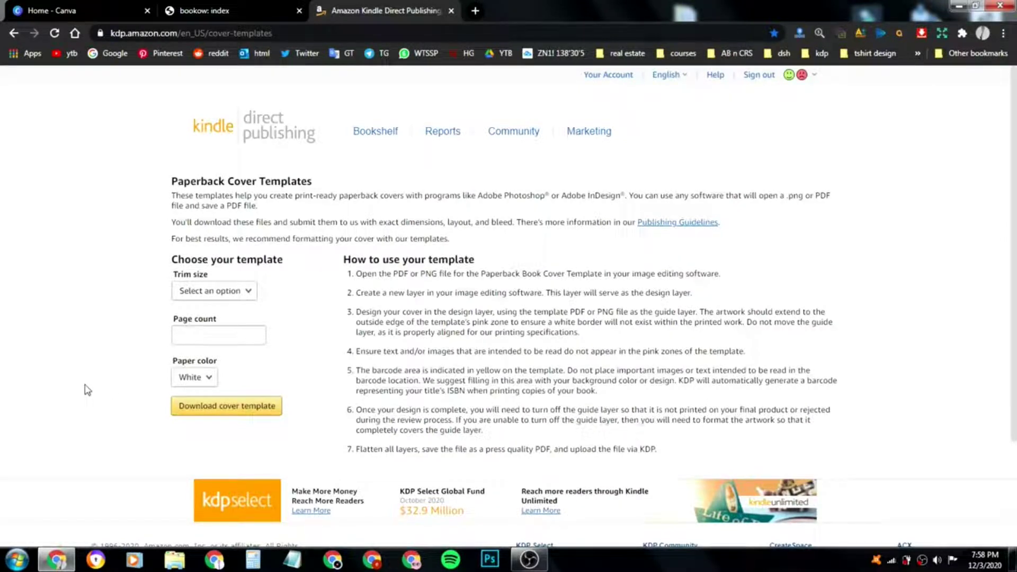
left_click(292, 559)
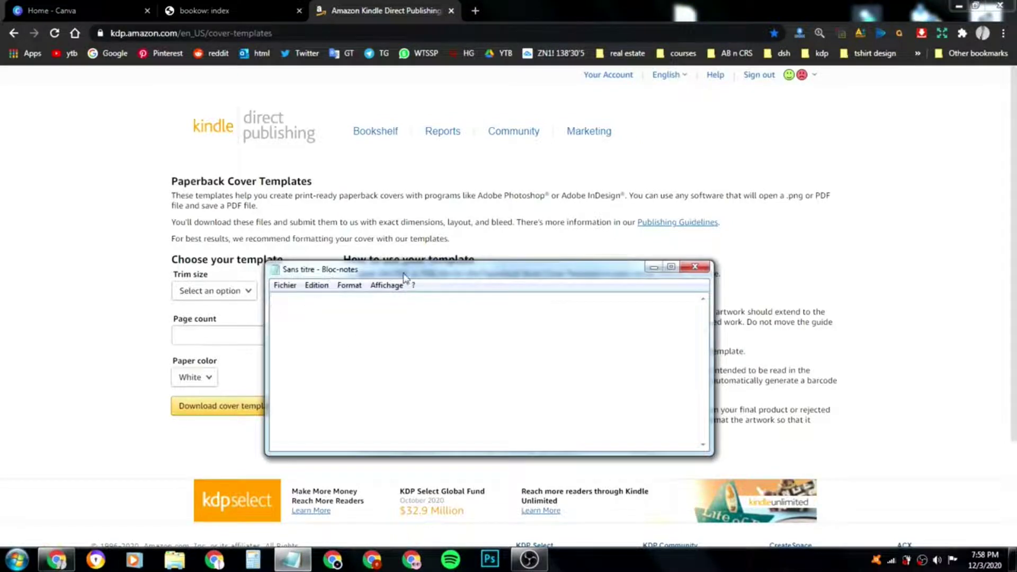
left_click(695, 266)
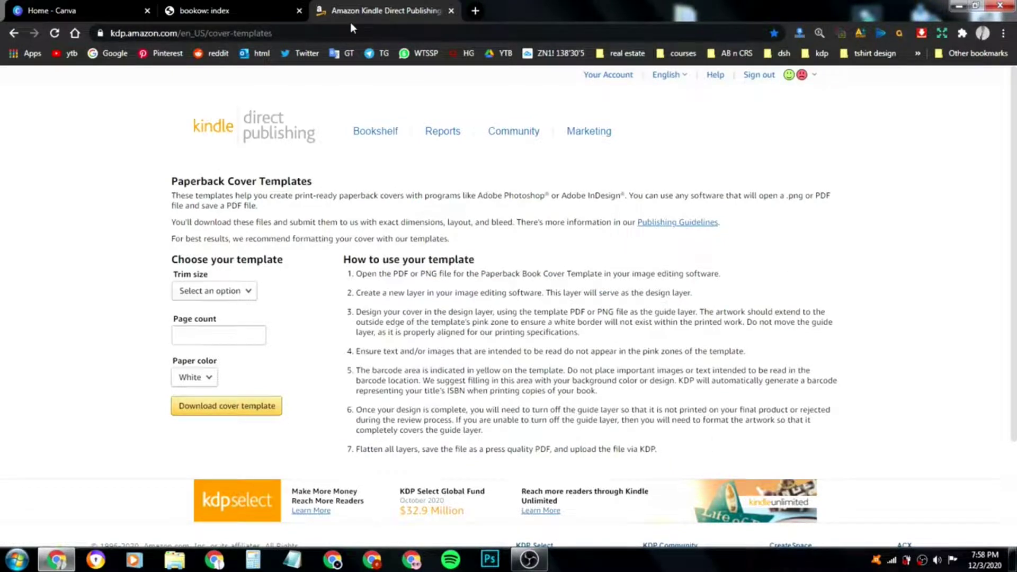
- Show the desktop and check the name of the saved journal interior PDF next to ergeg
left_click(958, 5)
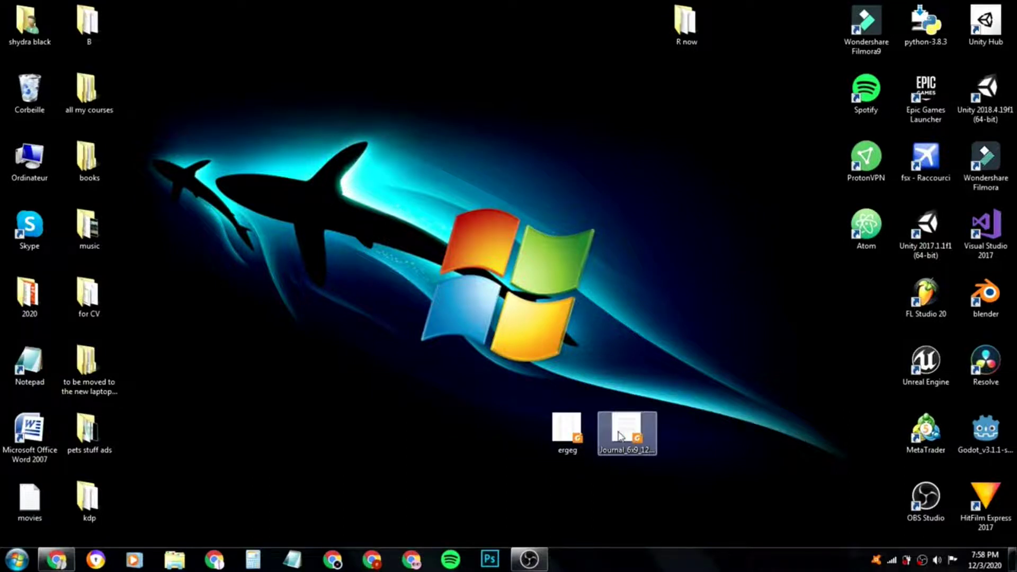
left_click(591, 402)
left_click(639, 450)
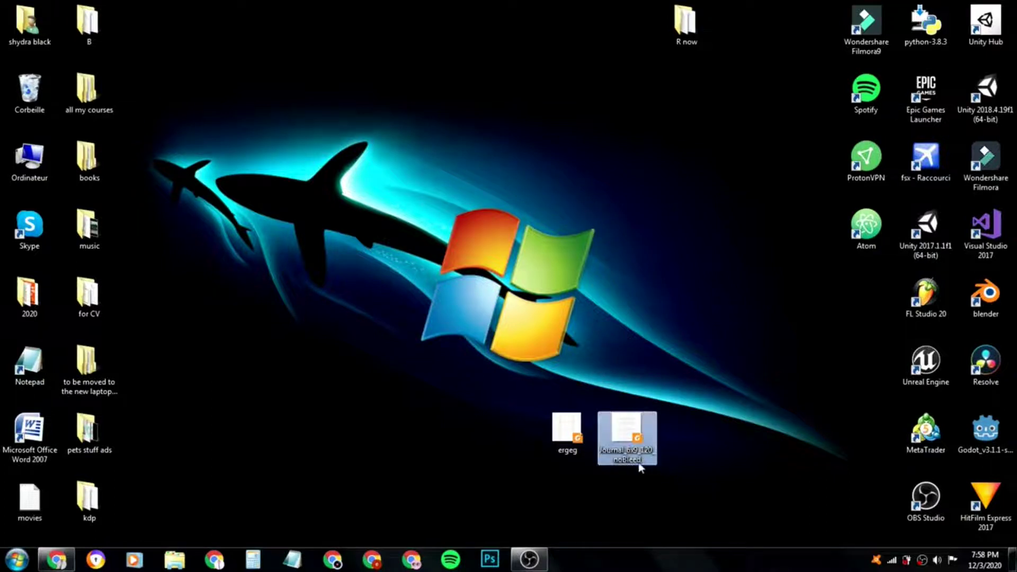
left_click(704, 398)
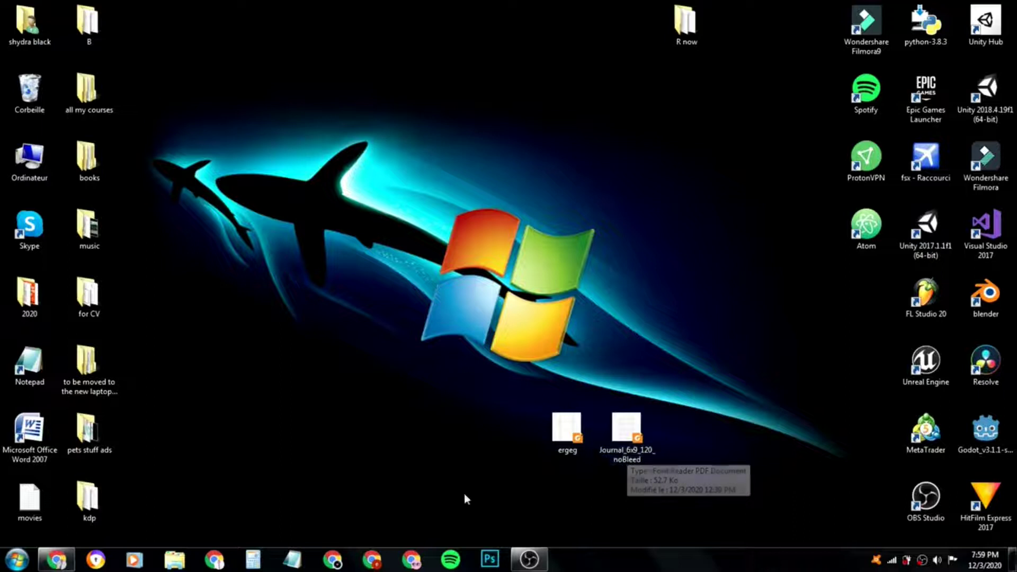
- Return to Canva in Chrome and bring up the custom size entry for a new design
left_click(56, 560)
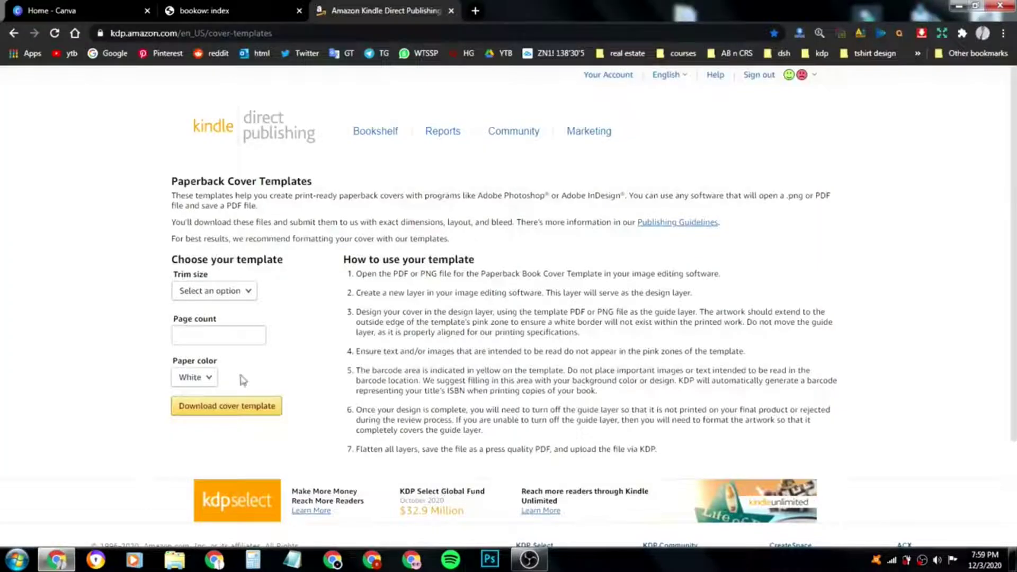
left_click(106, 8)
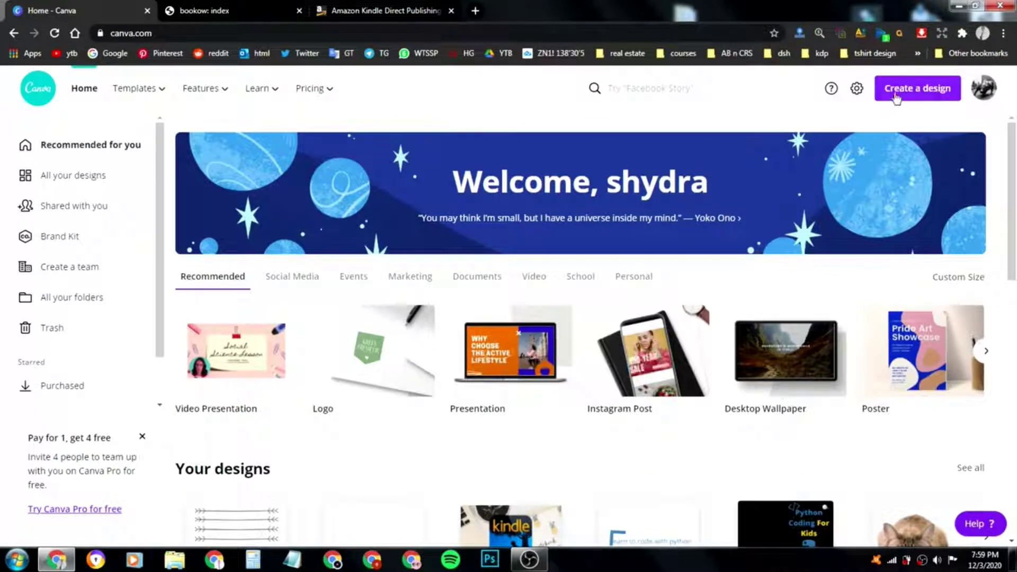
left_click(902, 91)
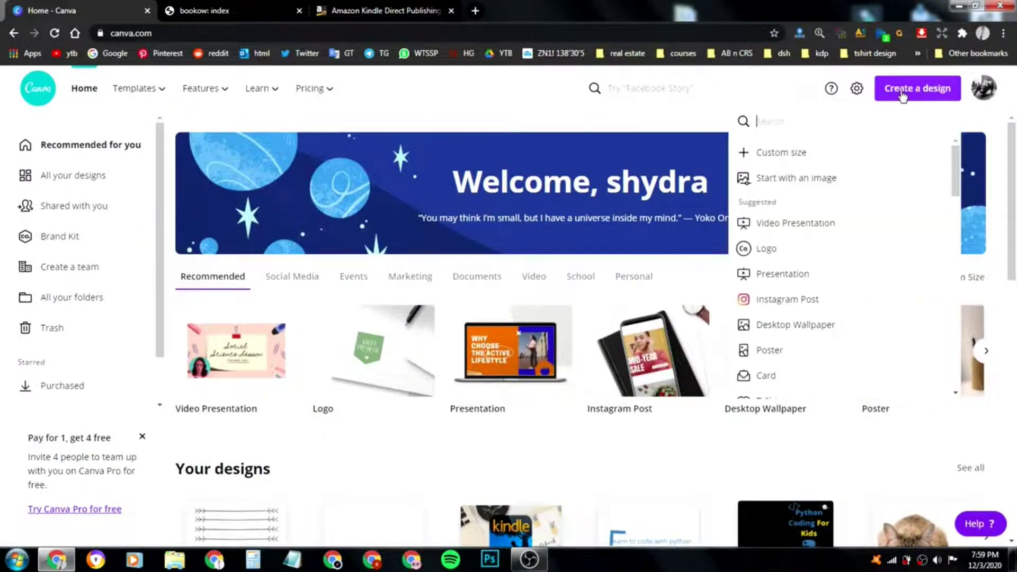
left_click(792, 152)
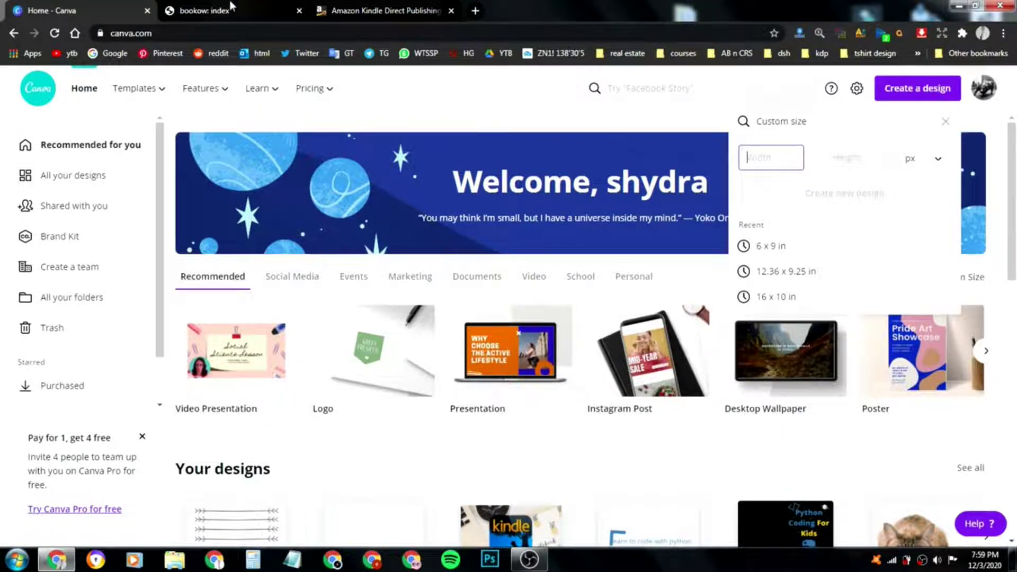
- Calculate the cover size with bookow's KDP Cover Size Calculator for trim width 6, height 9, 120 pages and white paper
left_click(185, 12)
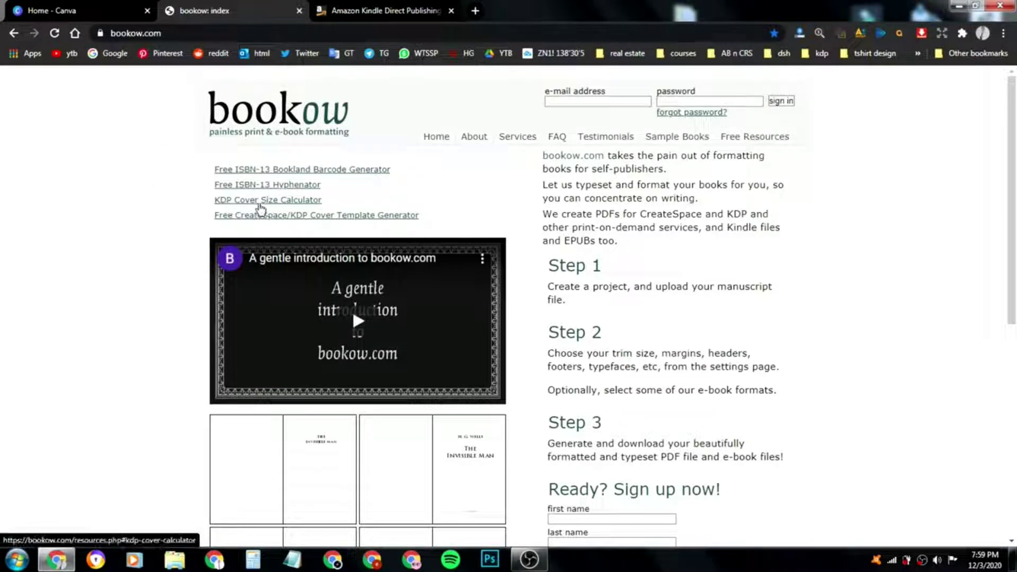
left_click(284, 205)
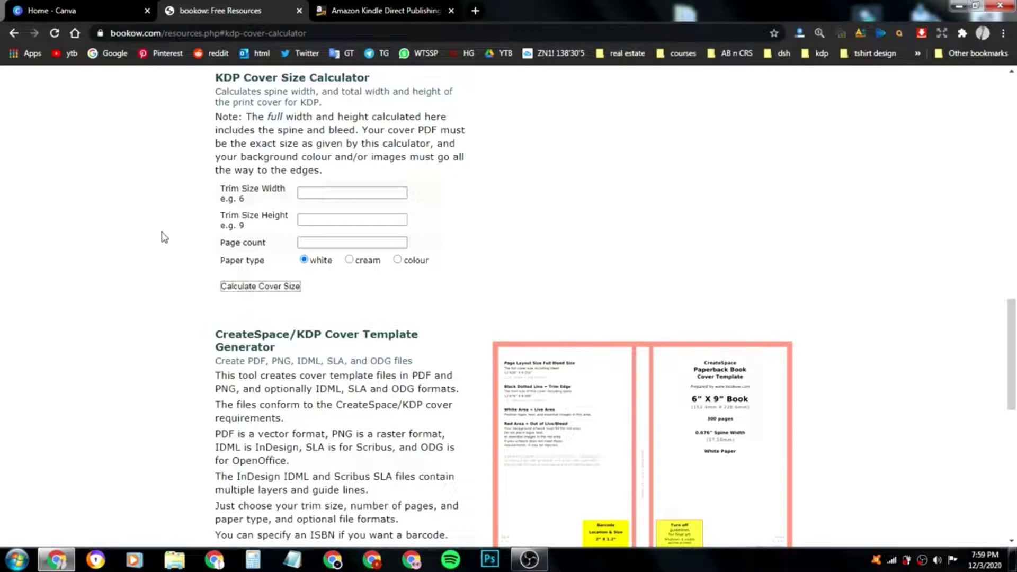
left_click(327, 196)
left_click(328, 220)
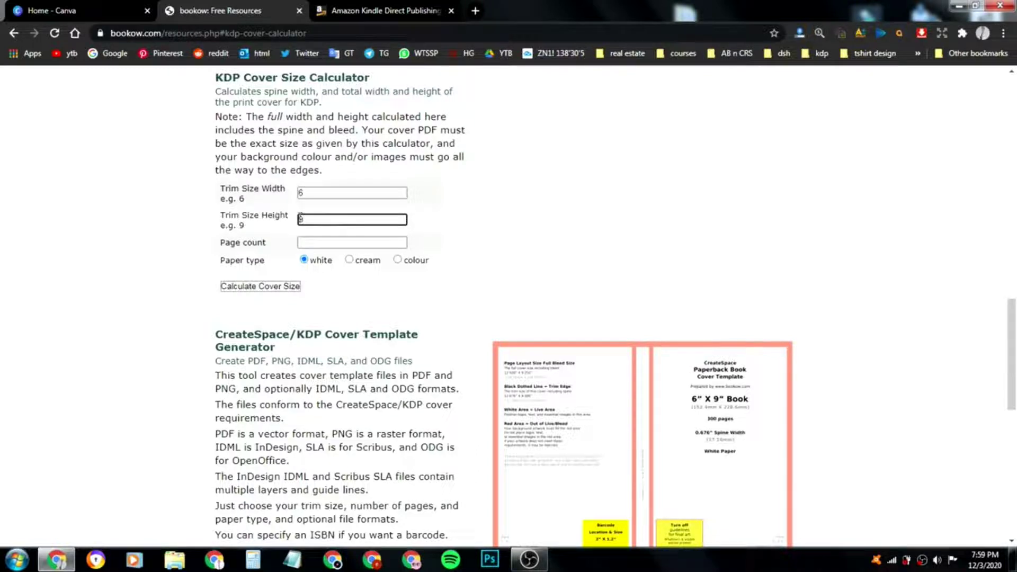
left_click(316, 242)
type("120")
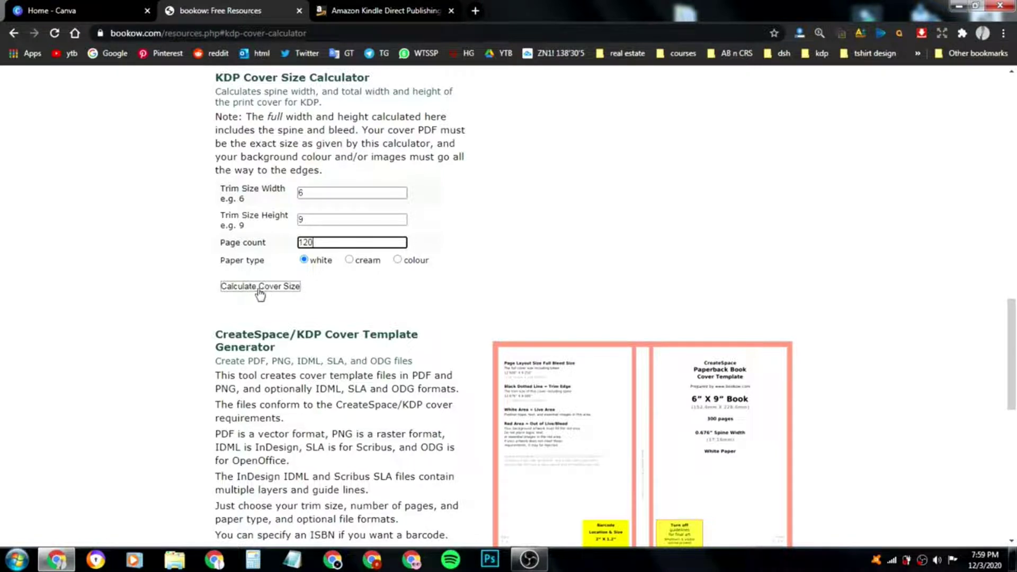
left_click(265, 291)
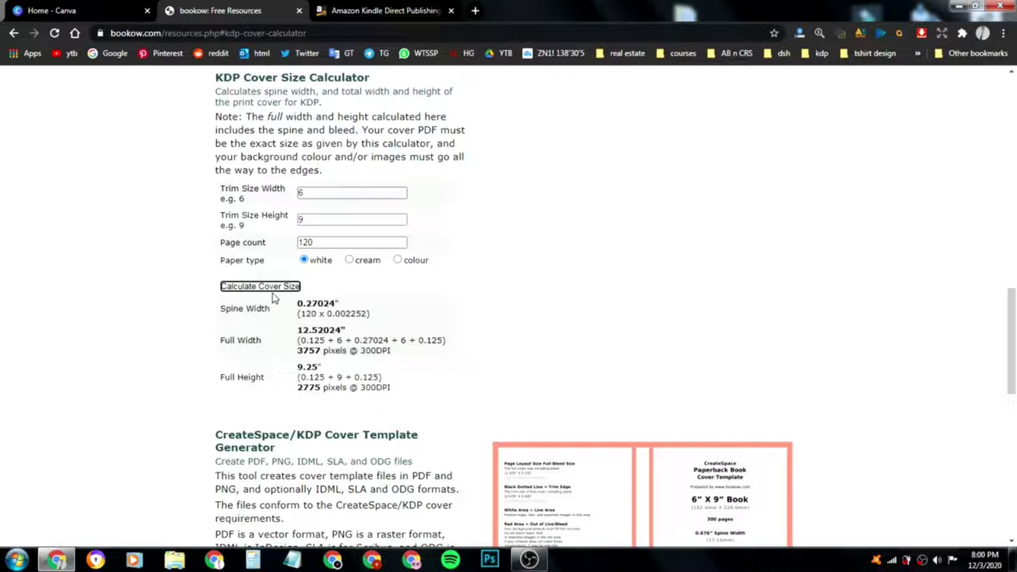
- Examine the calculated spine width, full width and full height of the cover
left_click_drag(218, 311, 275, 314)
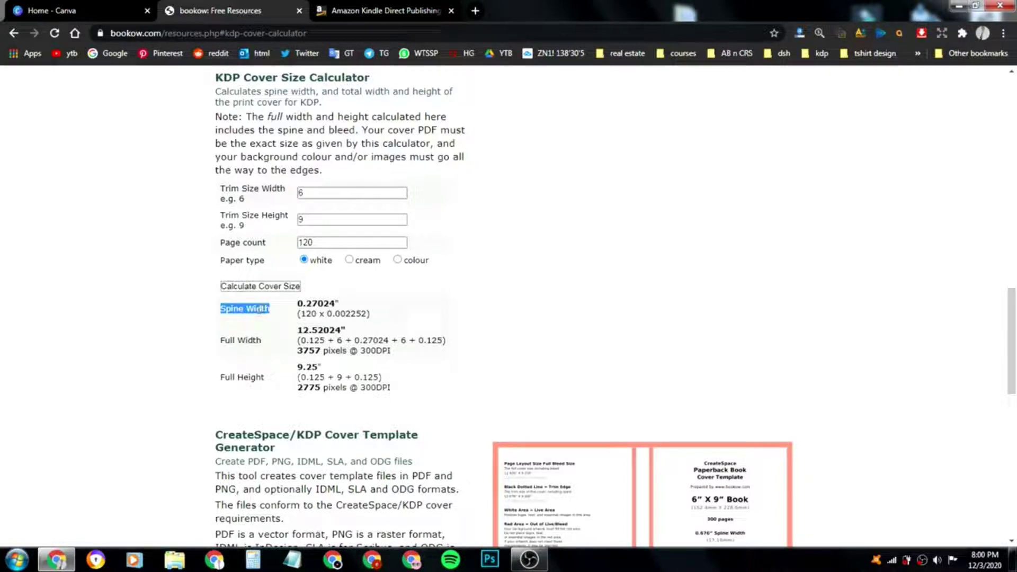
left_click(177, 315)
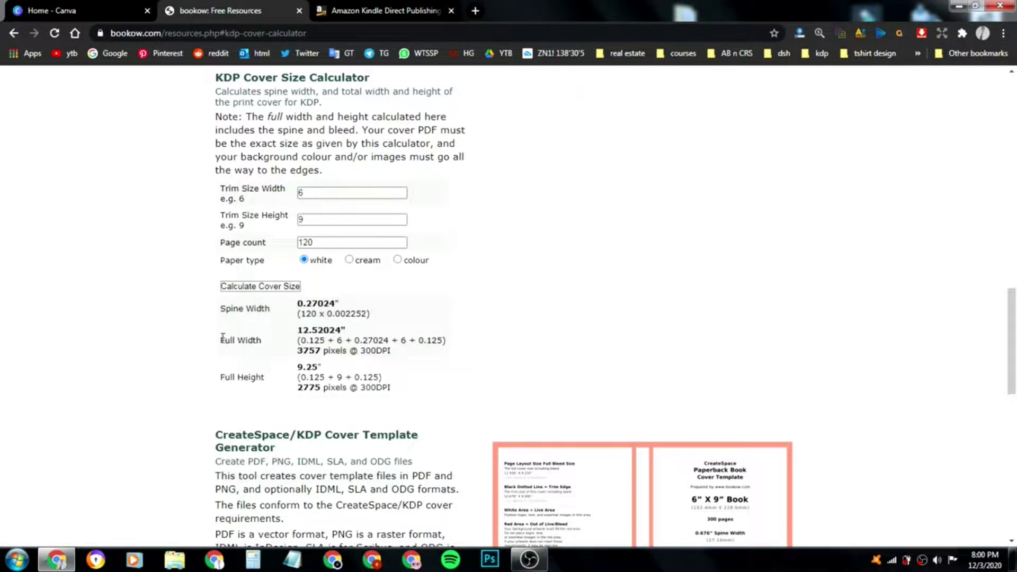
left_click_drag(223, 339, 275, 345)
triple_click(238, 377)
left_click(161, 354)
- Copy 12.52 from the calculated full width and paste it as the width of a new custom-size design in Canva
left_click_drag(297, 330, 314, 330)
right_click(309, 334)
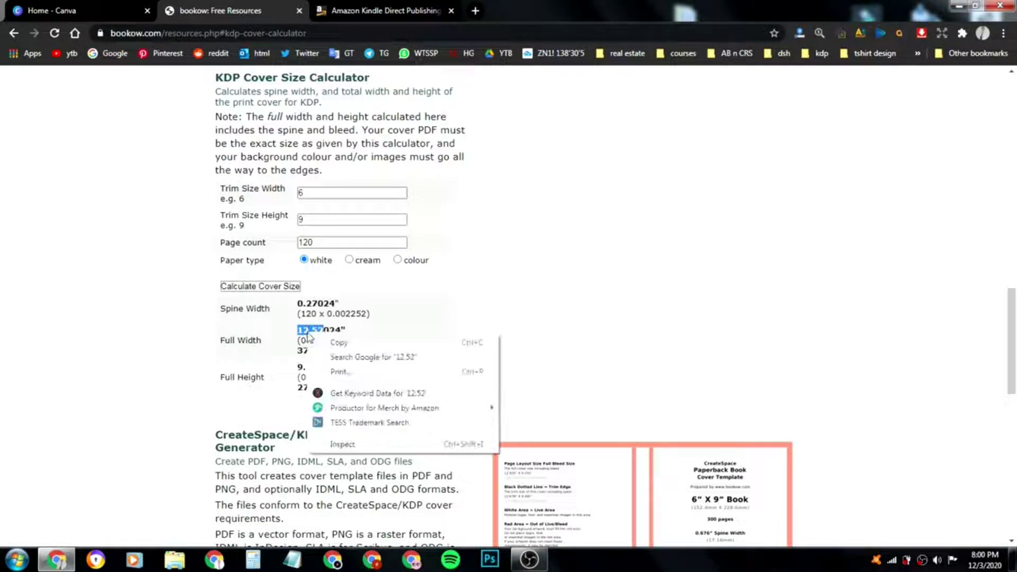
right_click(308, 334)
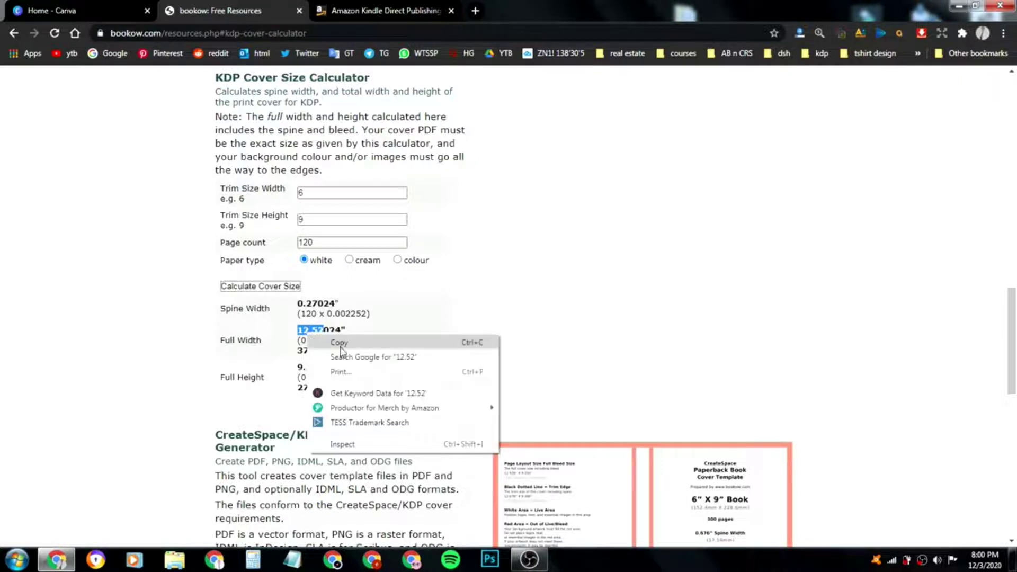
left_click(338, 344)
left_click(100, 8)
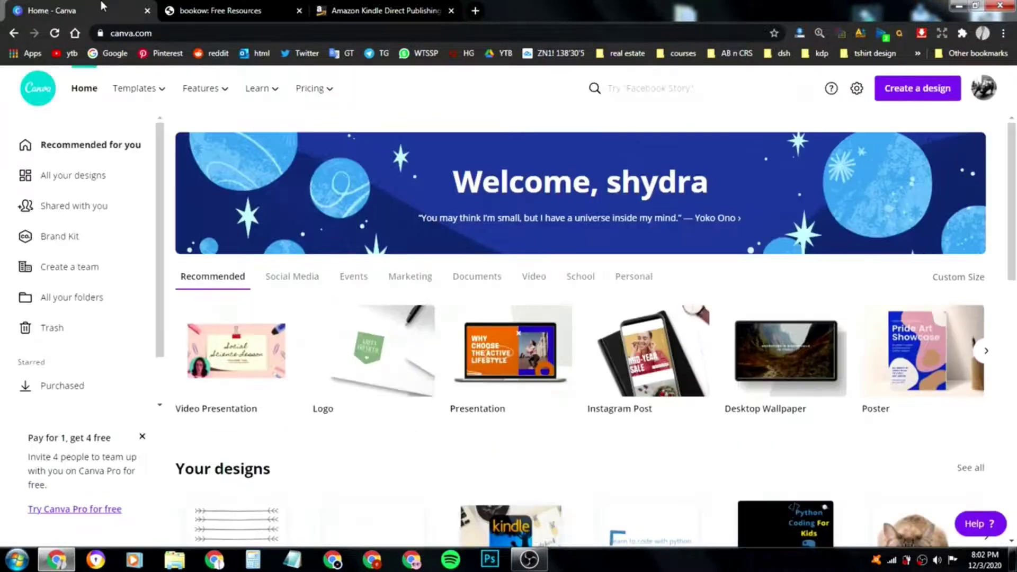
left_click(917, 88)
left_click(842, 153)
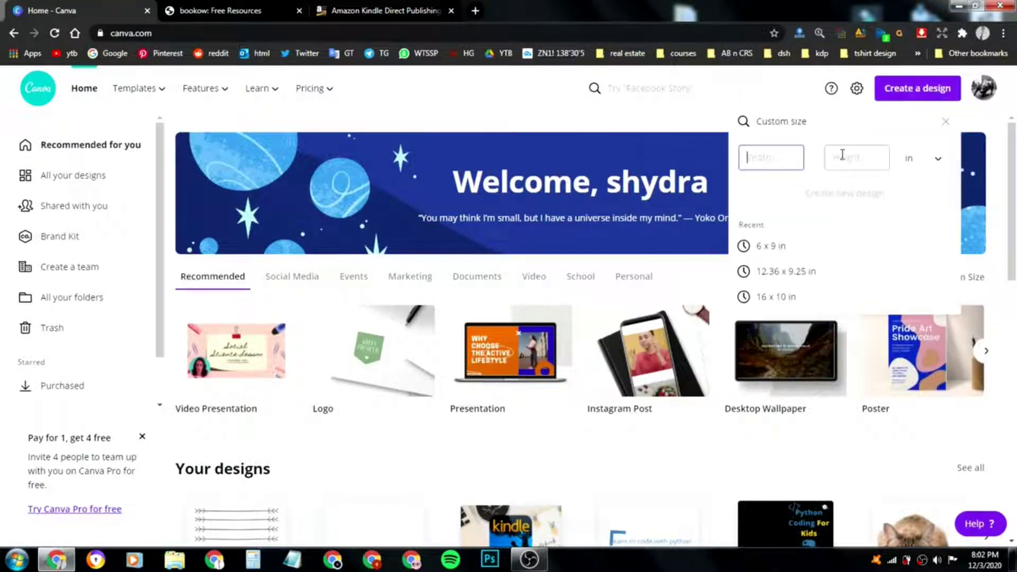
right_click(752, 159)
left_click(786, 232)
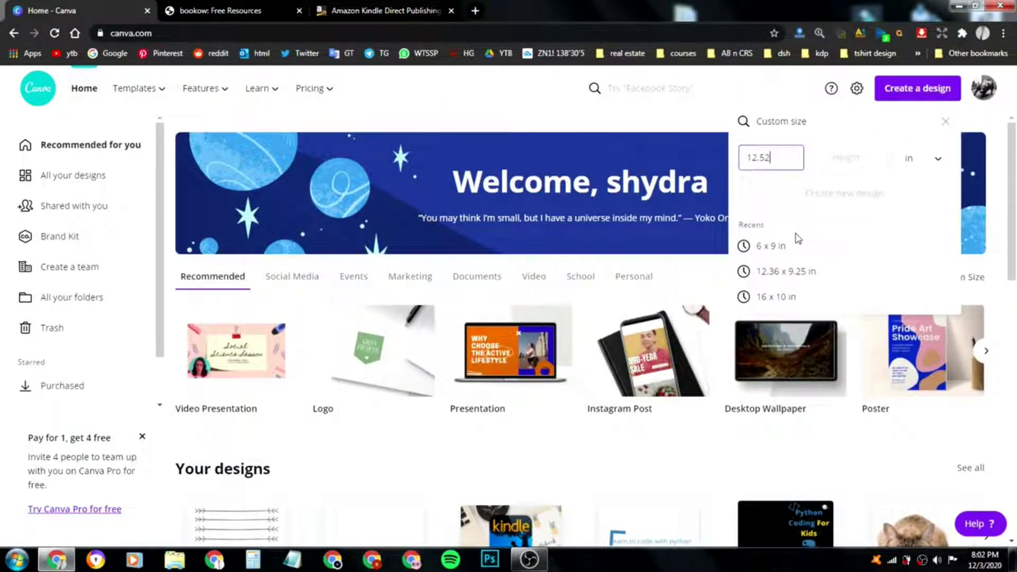
- Copy the calculated full height of 9.25 from bookow and paste it as the custom design's height in Canva
left_click(277, 6)
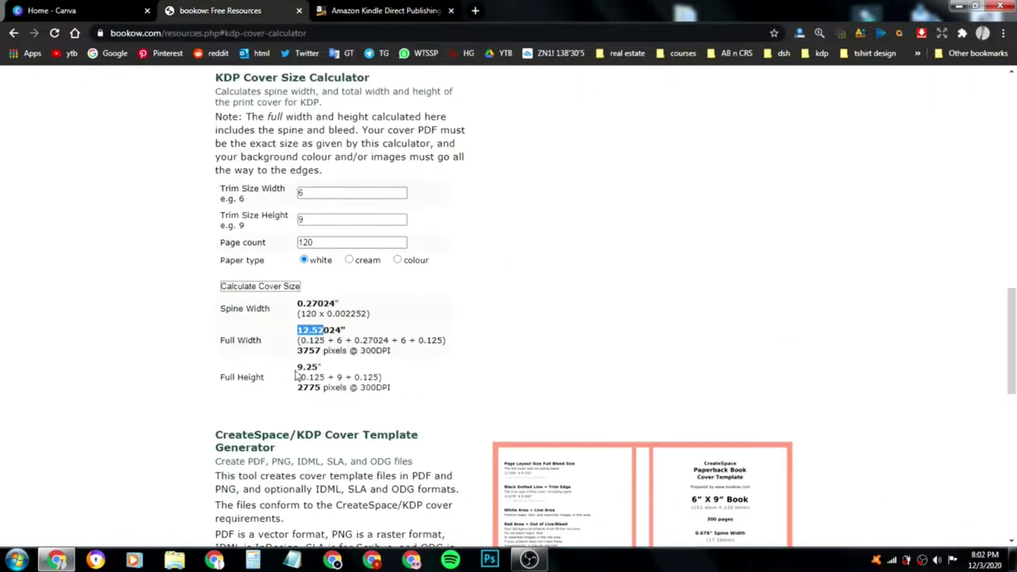
left_click_drag(298, 366, 316, 365)
right_click(316, 366)
left_click(331, 373)
left_click(51, 10)
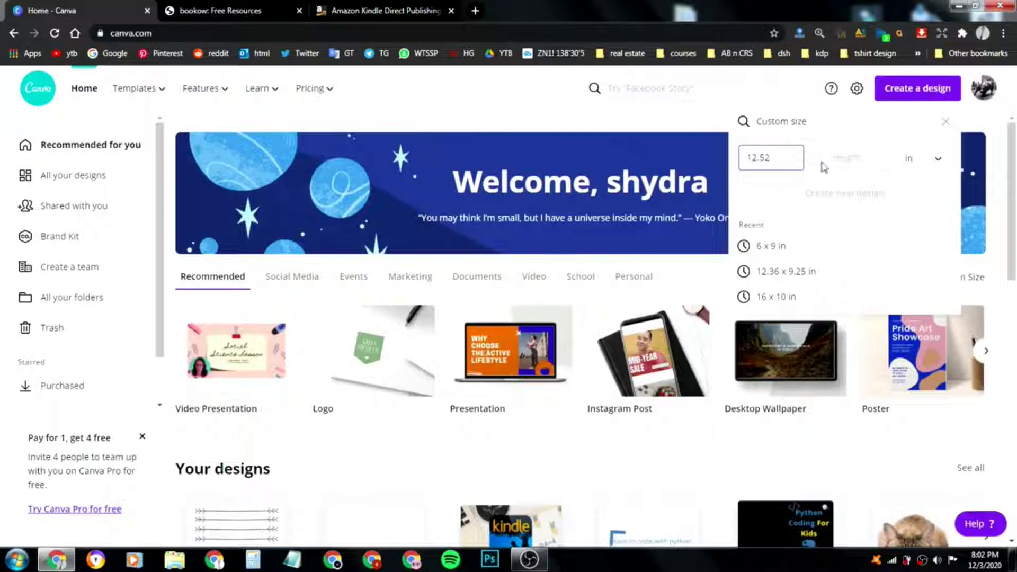
right_click(853, 157)
left_click(866, 229)
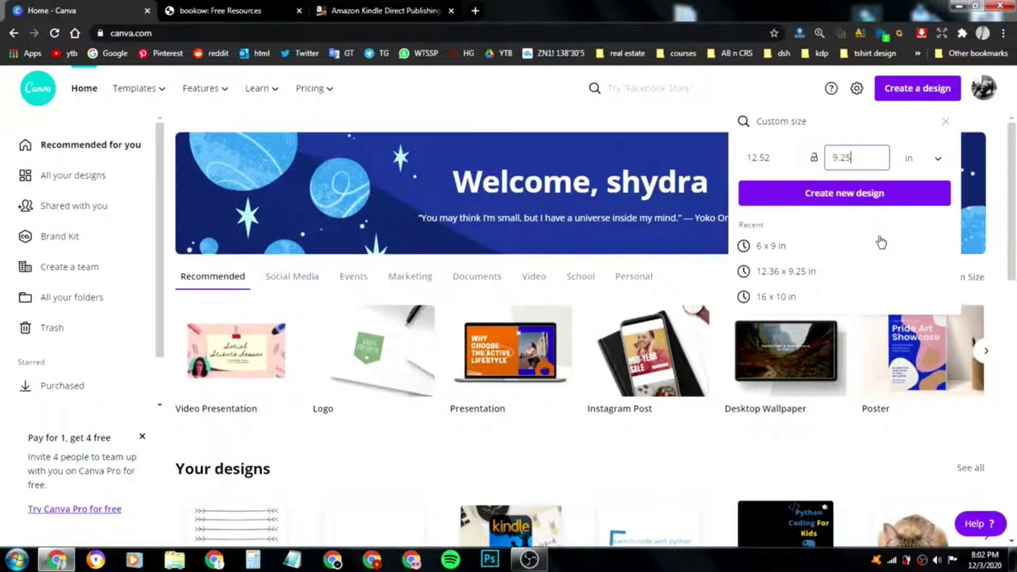
- Create the new 12.52 × 9.25 in design and close the Canva home page
left_click(850, 199)
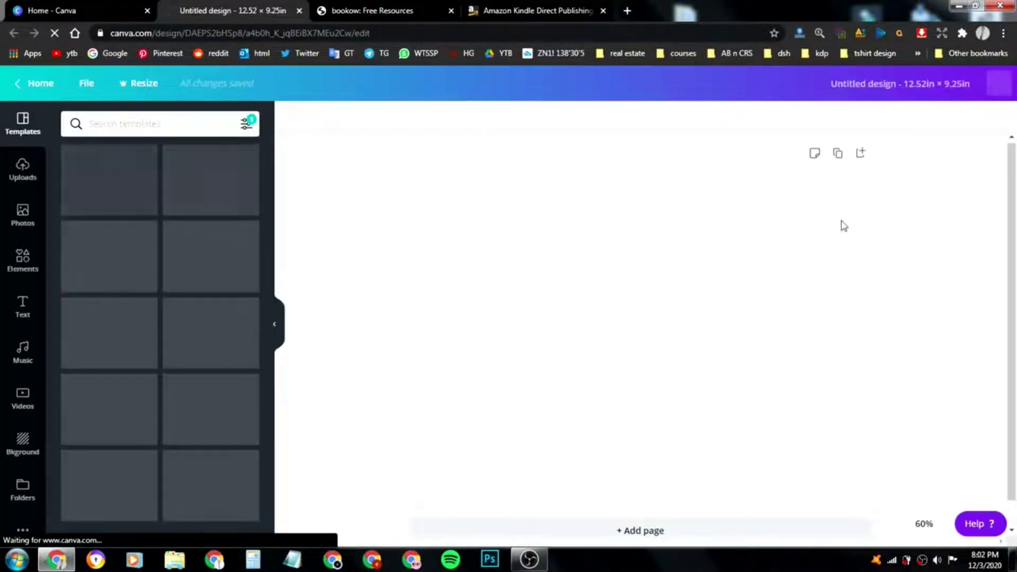
left_click(68, 10)
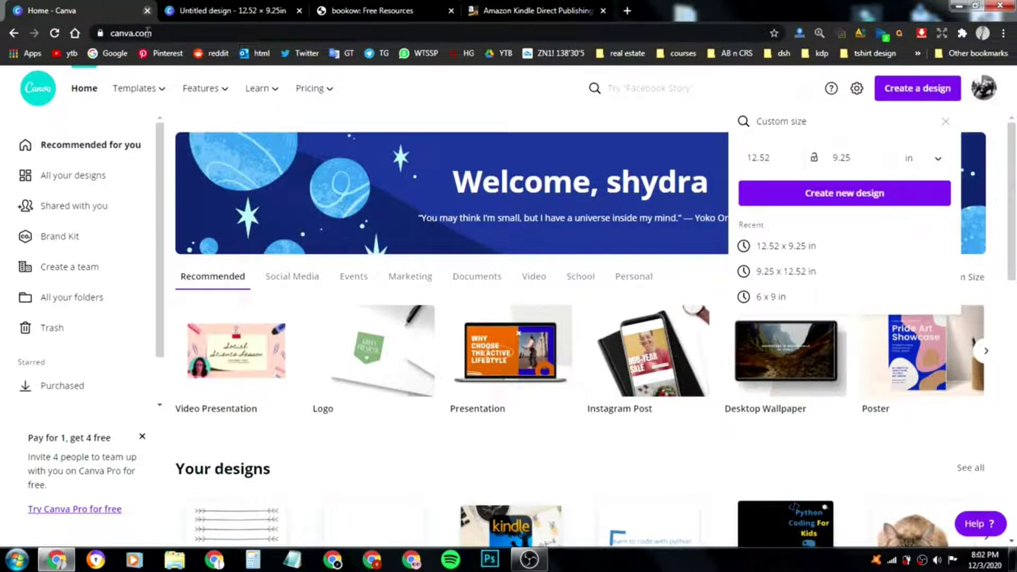
left_click(147, 11)
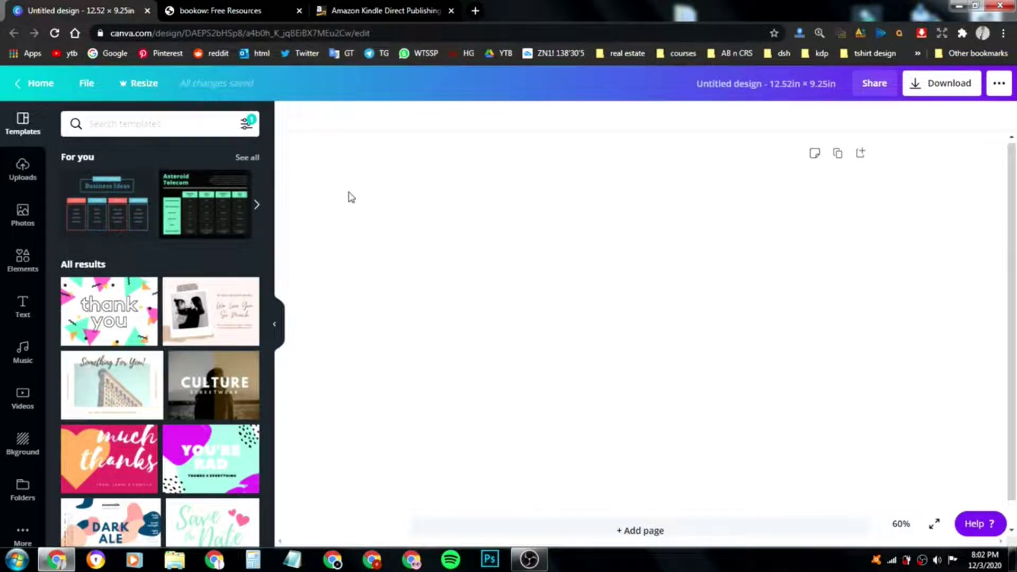
- Open Amazon in a new browser tab and search for "christmas notebook"
left_click(475, 10)
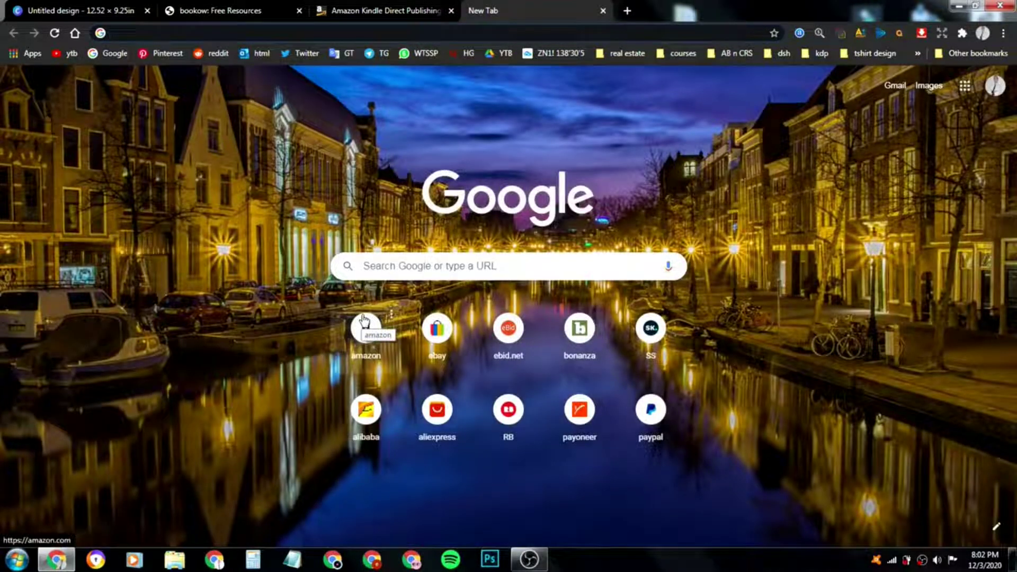
left_click(364, 319)
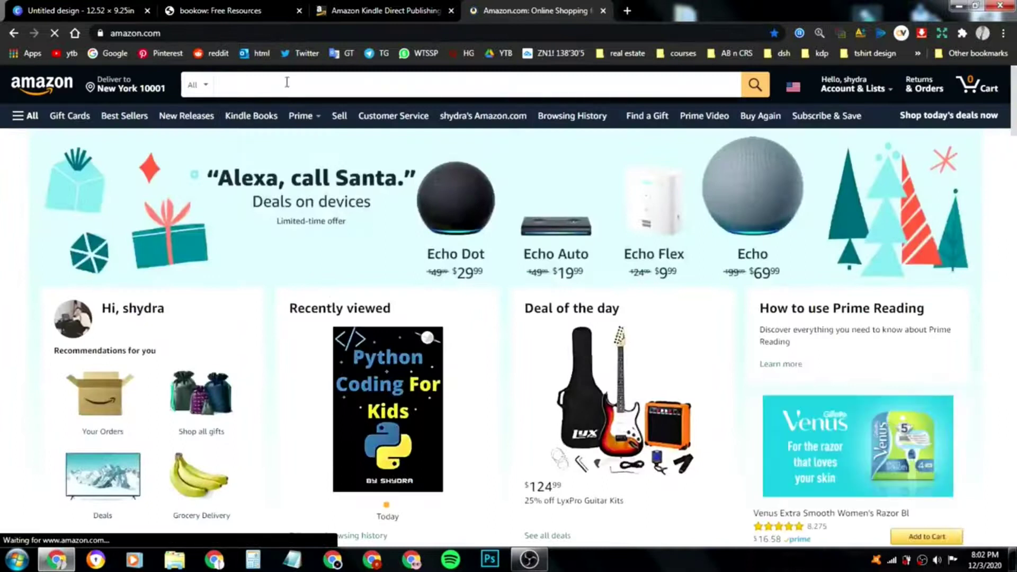
left_click(287, 83)
type("christmas")
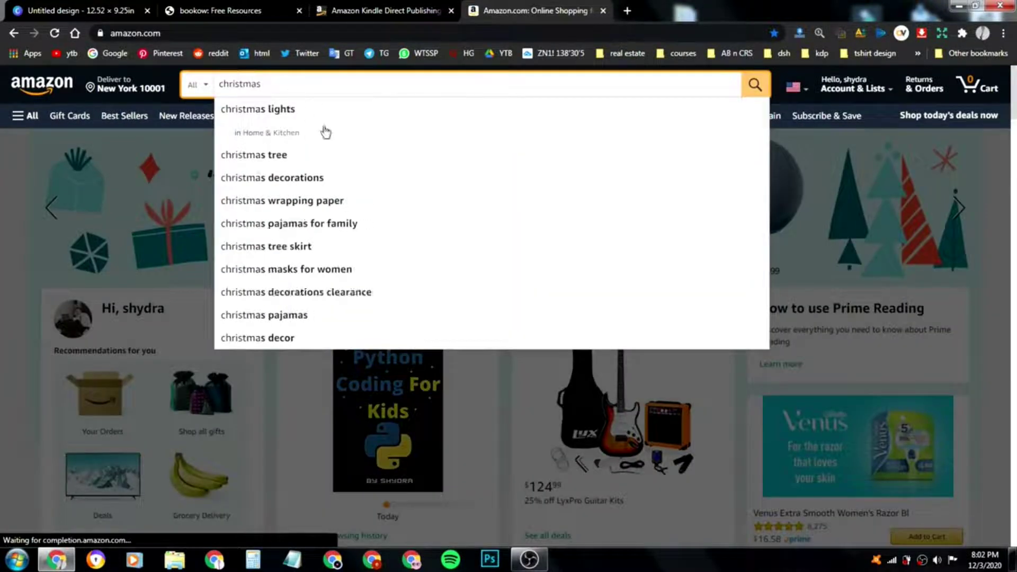
type(" noteb")
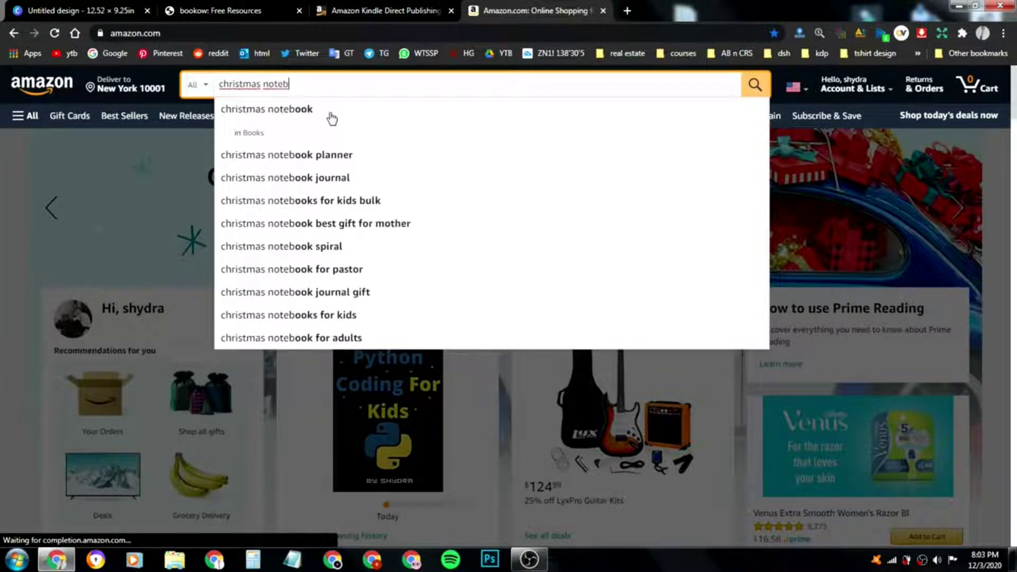
left_click(332, 119)
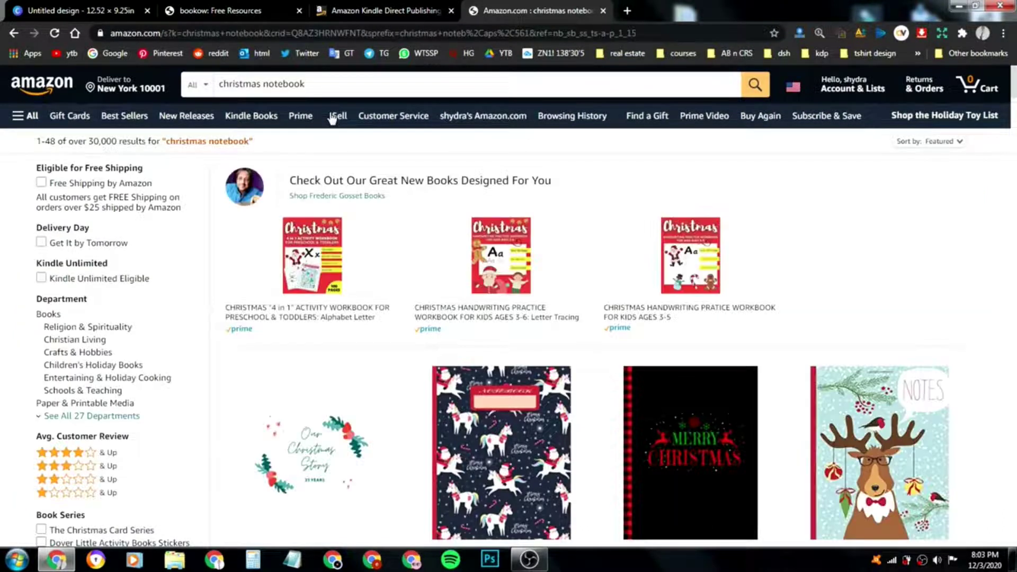
- Examine the cover designs of the Christmas notebooks, journals and planners in the Amazon search results for ideas
scroll(493, 272, "down", 2)
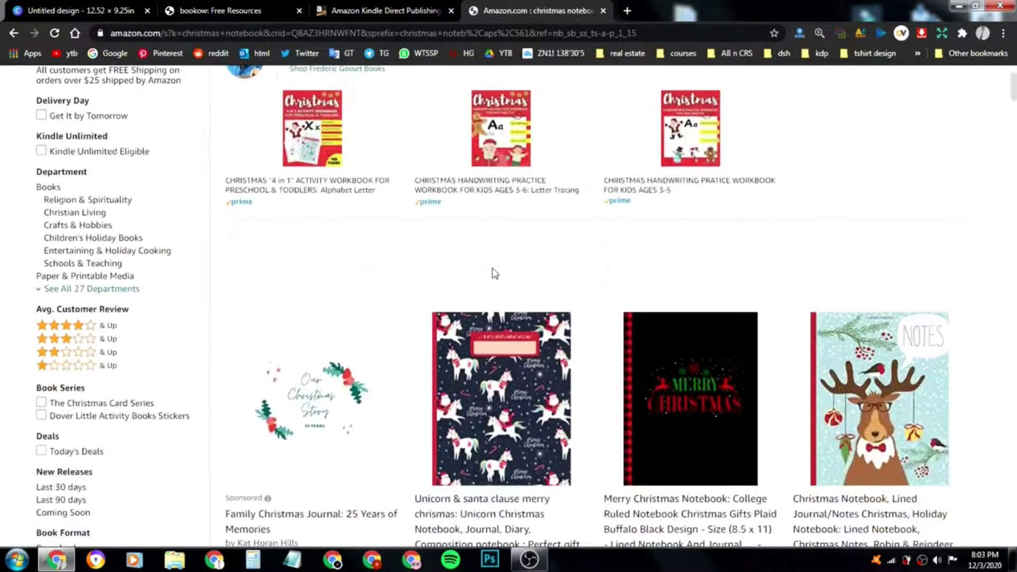
scroll(493, 273, "down", 2)
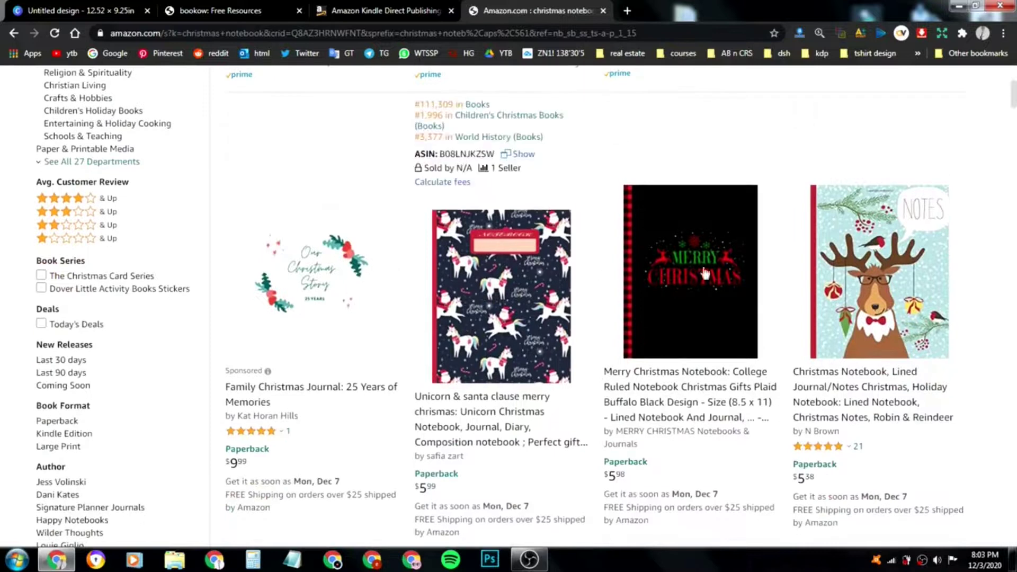
scroll(880, 275, "down", 1)
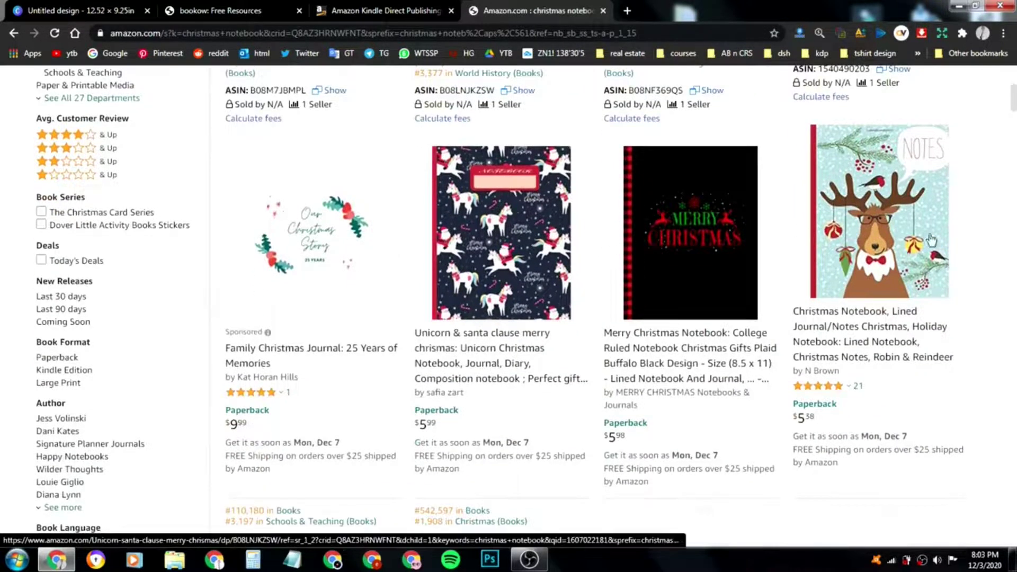
scroll(766, 259, "down", 4)
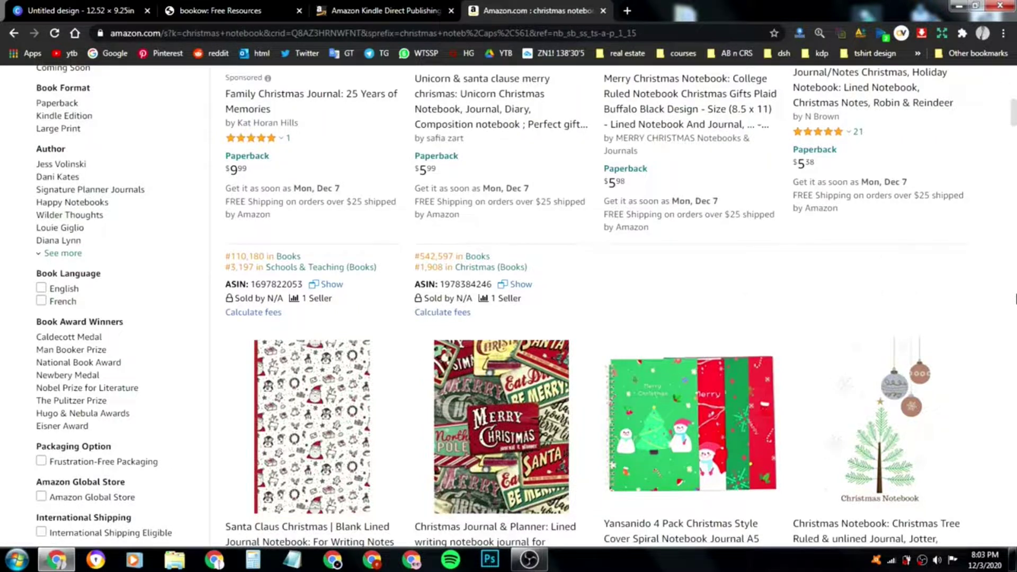
scroll(1012, 296, "down", 3)
scroll(1009, 297, "up", 7)
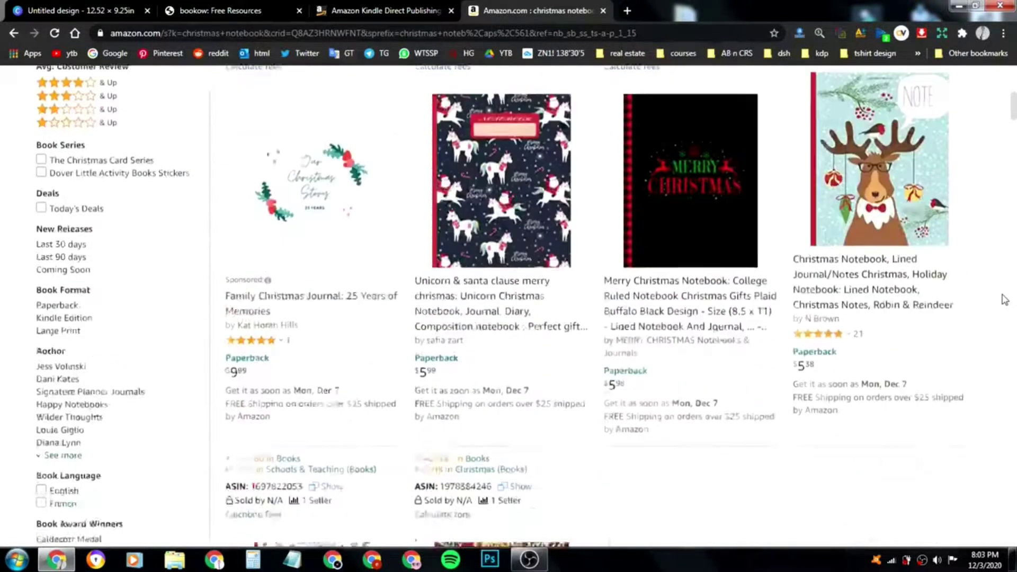
scroll(1005, 299, "up", 6)
scroll(1005, 300, "down", 5)
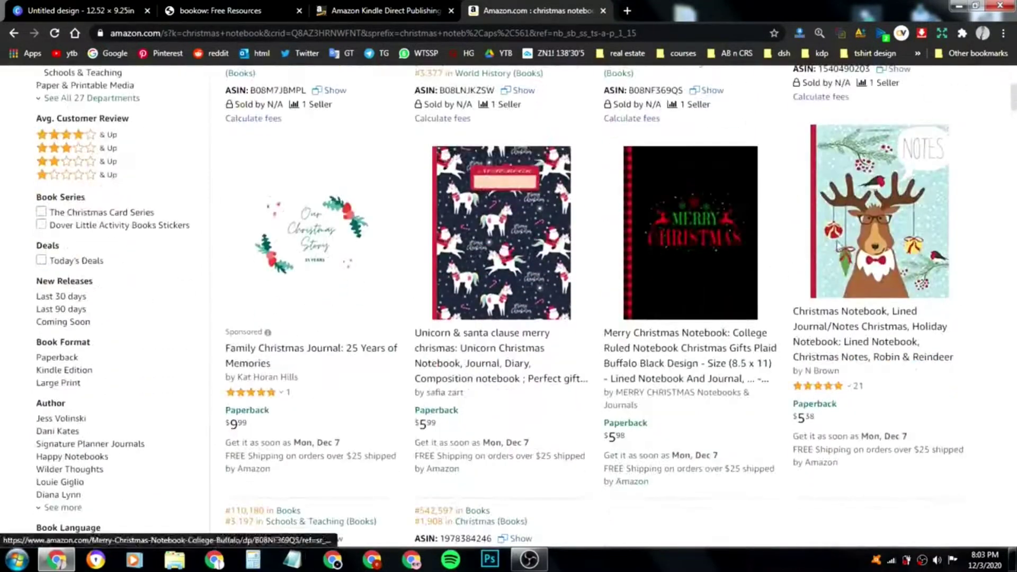
scroll(948, 246, "down", 10)
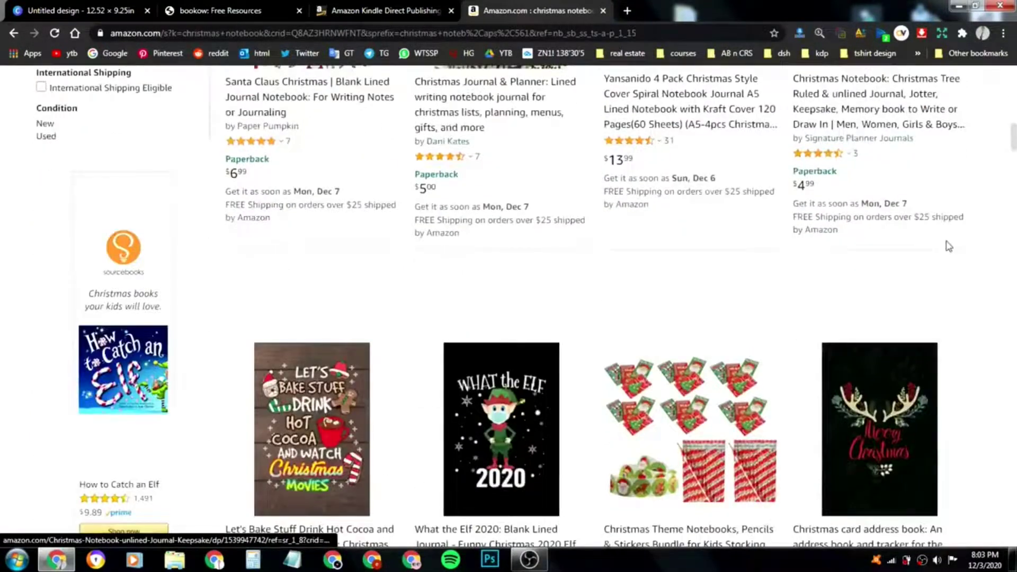
scroll(936, 243, "down", 3)
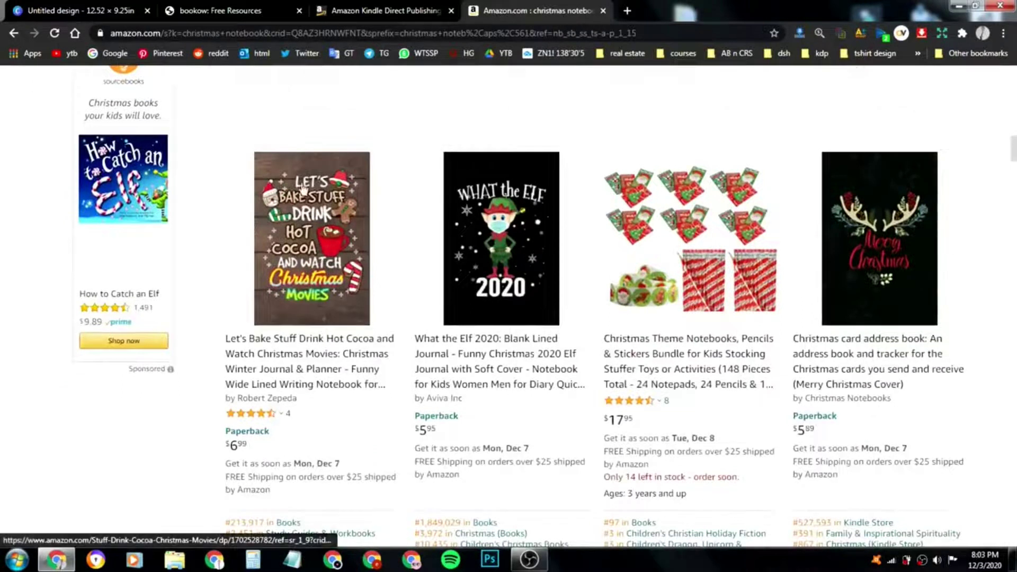
scroll(692, 269, "down", 5)
scroll(691, 269, "down", 8)
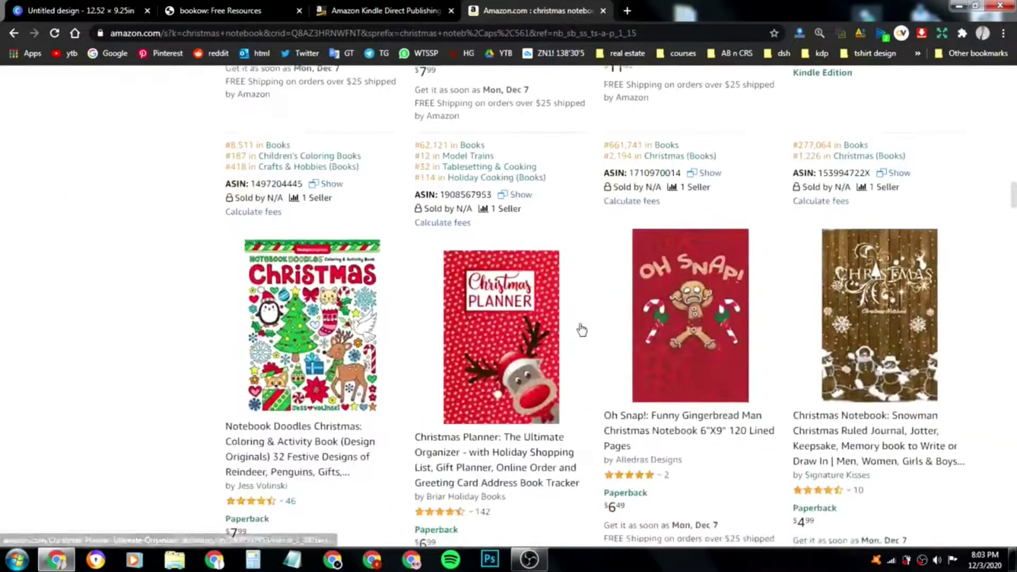
scroll(527, 278, "down", 1)
scroll(504, 290, "down", 9)
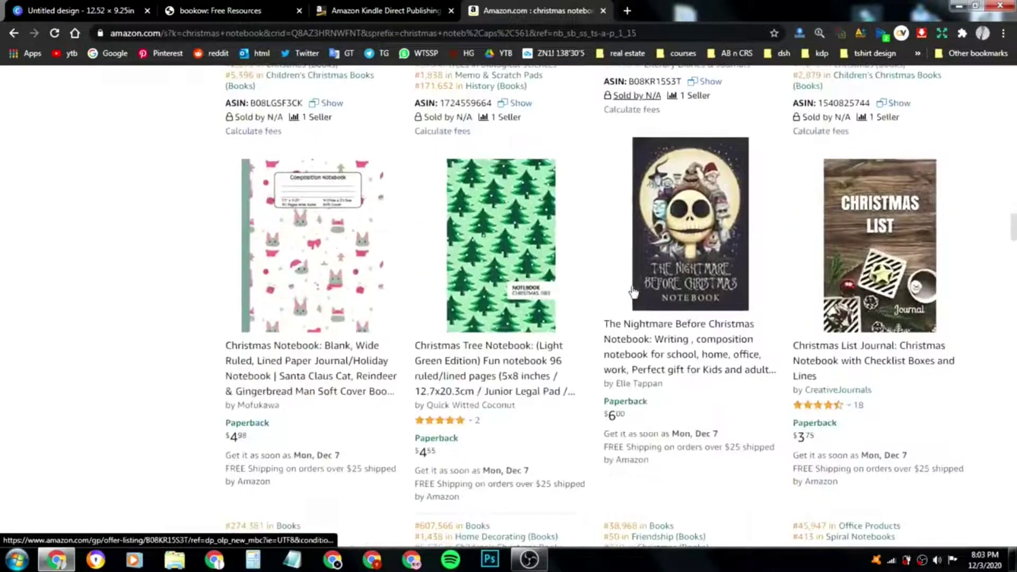
scroll(729, 272, "down", 5)
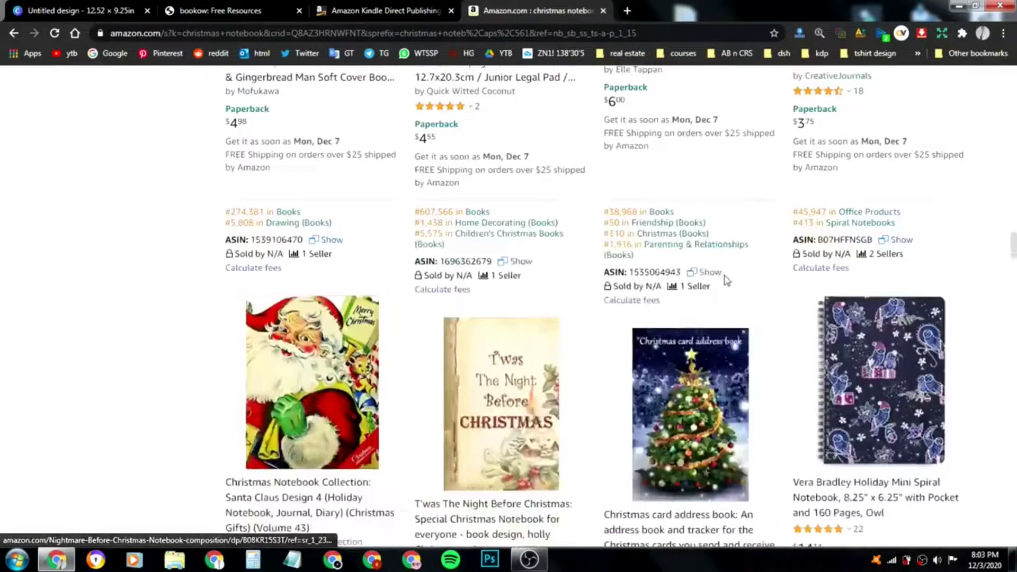
scroll(724, 275, "up", 6)
scroll(687, 324, "down", 8)
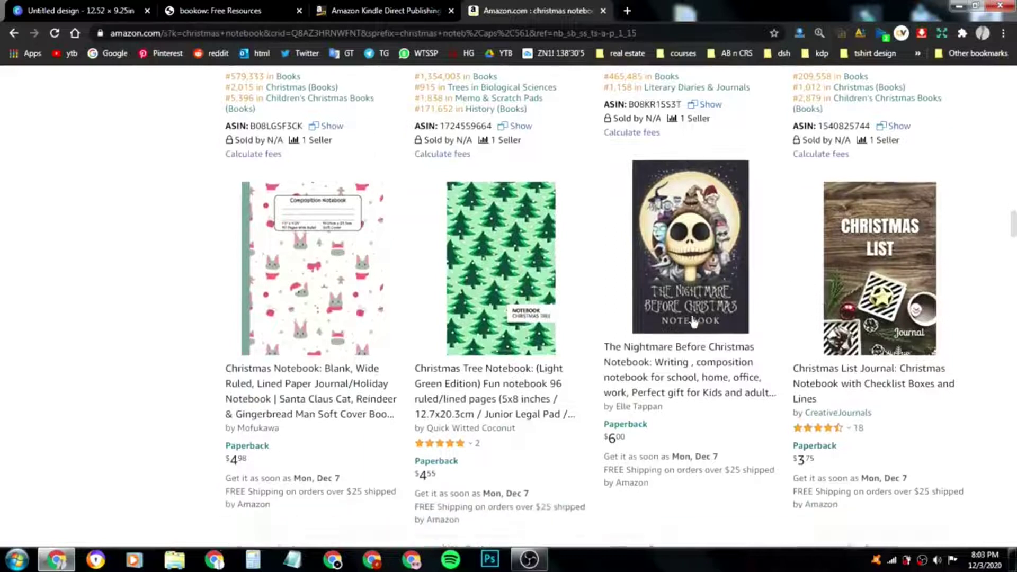
scroll(680, 306, "down", 2)
scroll(677, 289, "up", 4)
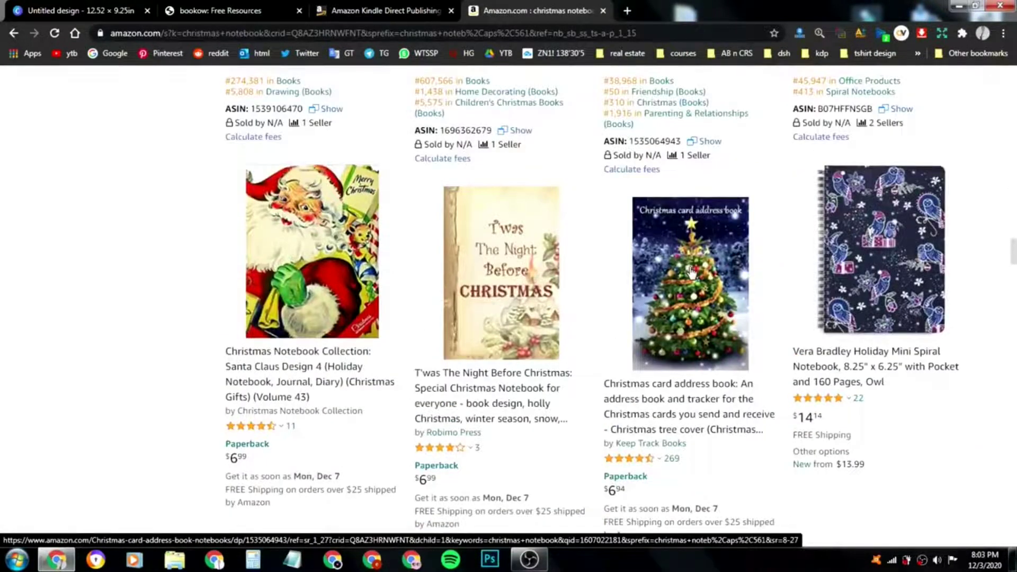
scroll(673, 273, "down", 15)
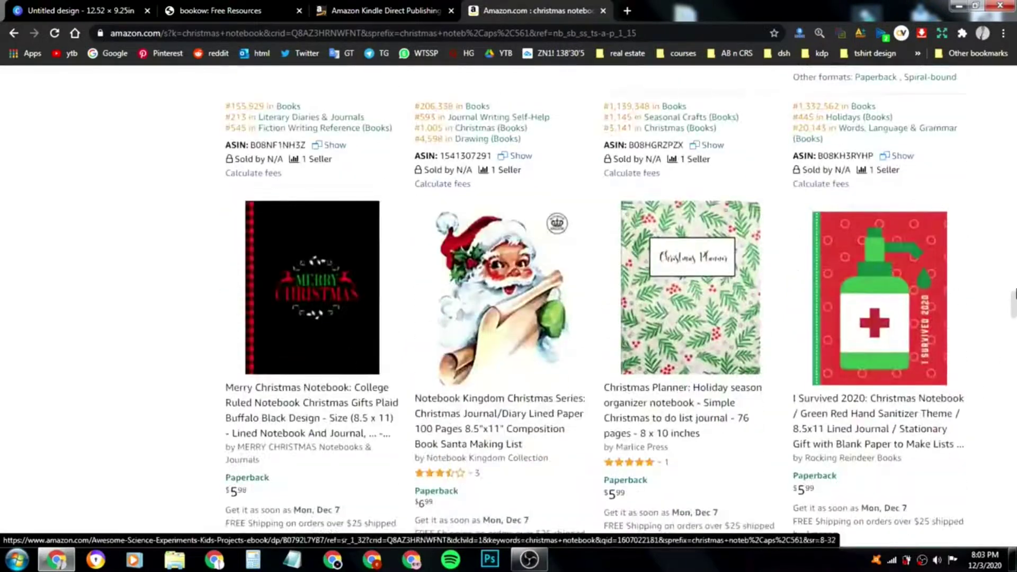
left_click_drag(1013, 302, 978, 116)
scroll(767, 284, "down", 3)
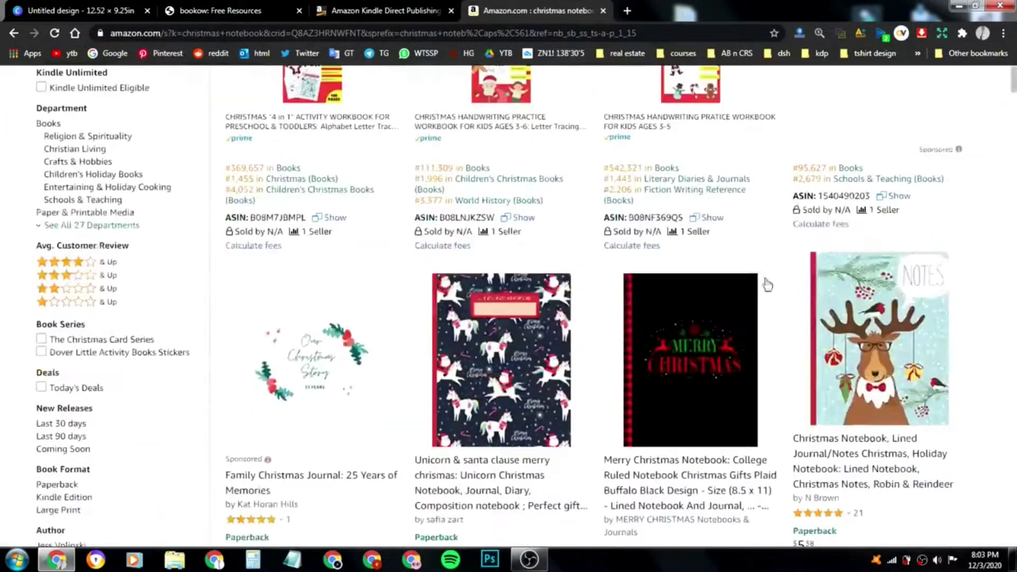
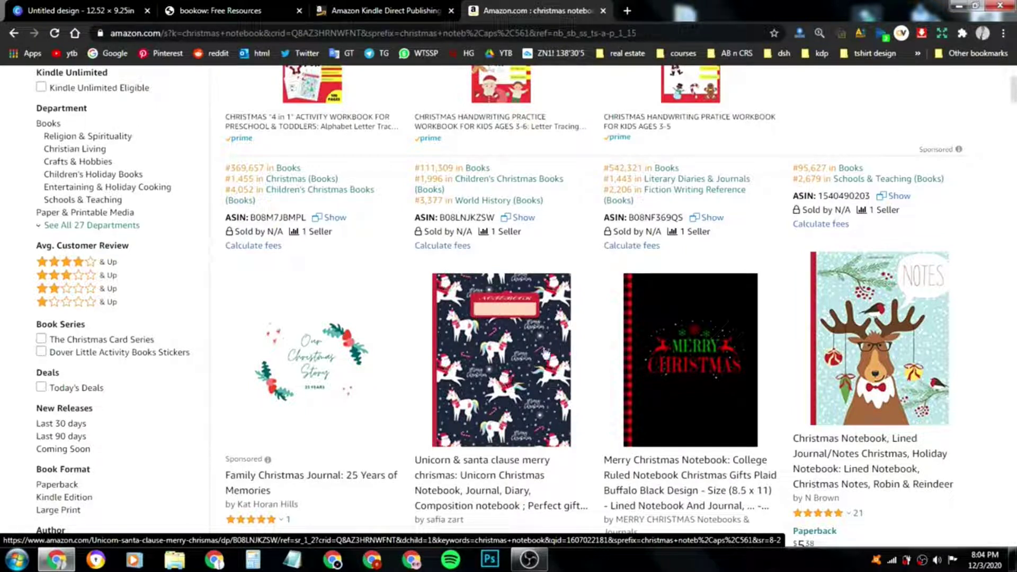
- Switch back to the Canva cover design and search its photo library for "Christmas"
left_click(100, 6)
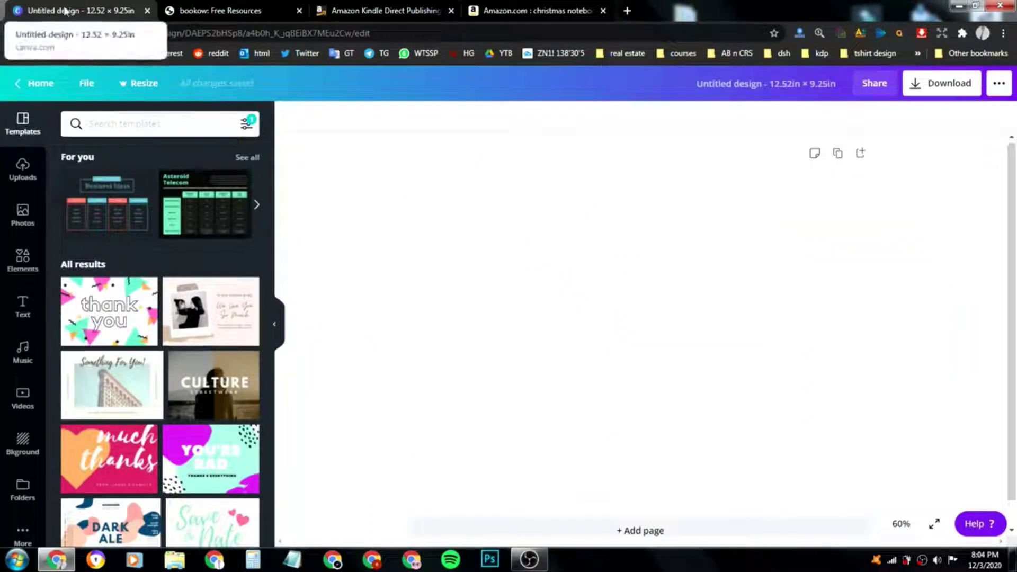
left_click(20, 219)
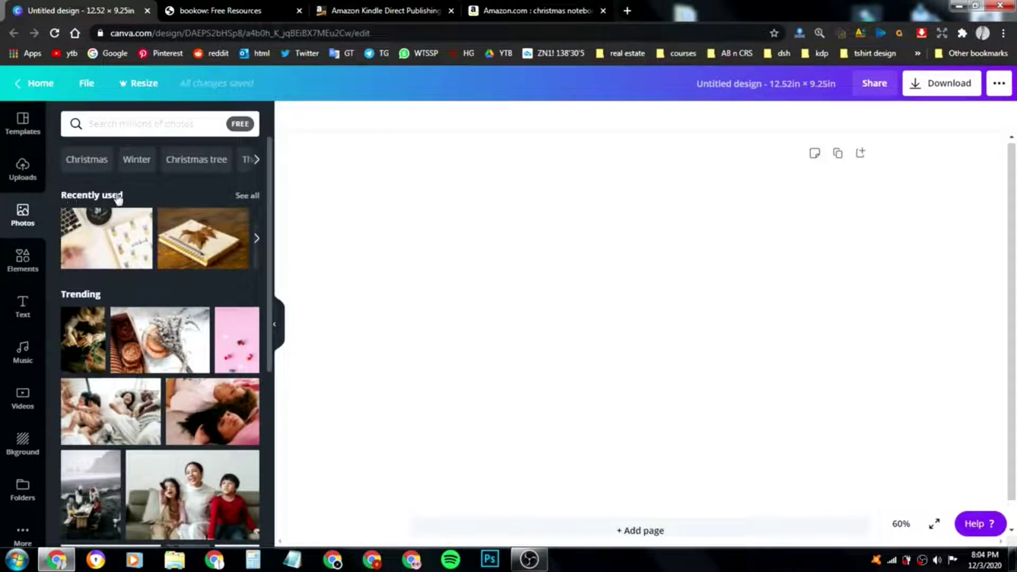
left_click(144, 128)
type("chris")
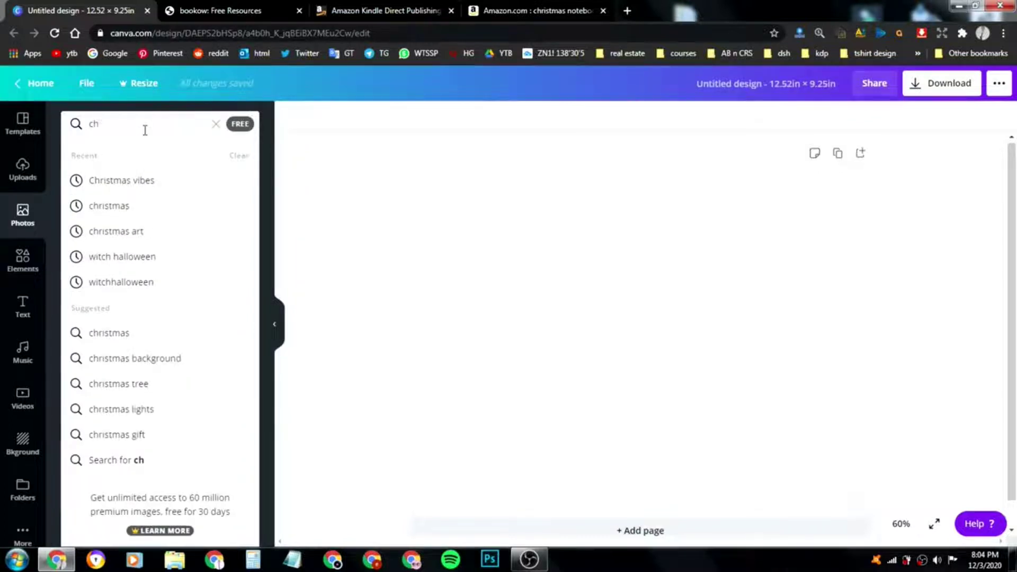
left_click(140, 178)
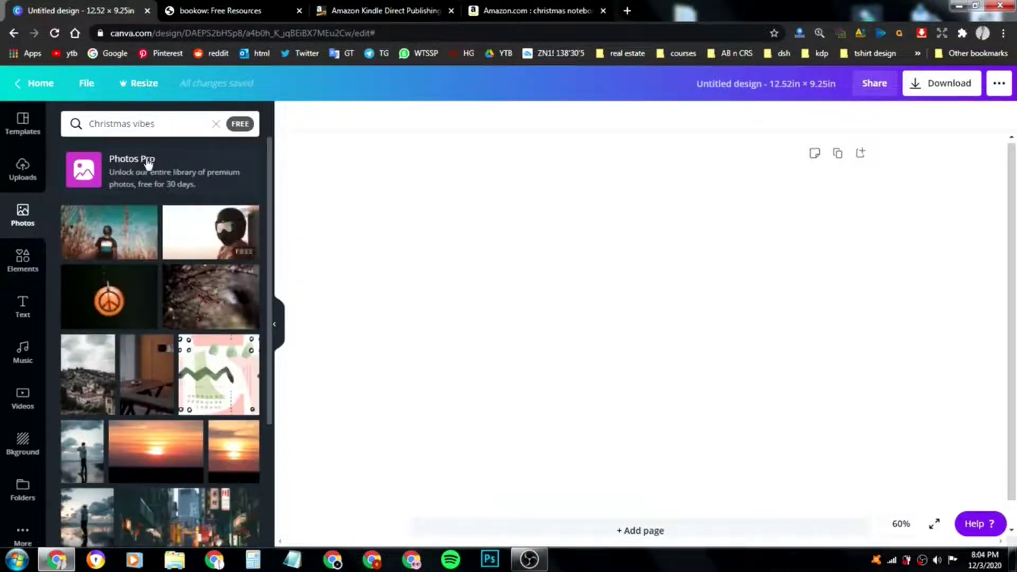
scroll(206, 295, "down", 4)
scroll(206, 295, "up", 4)
double_click(169, 124)
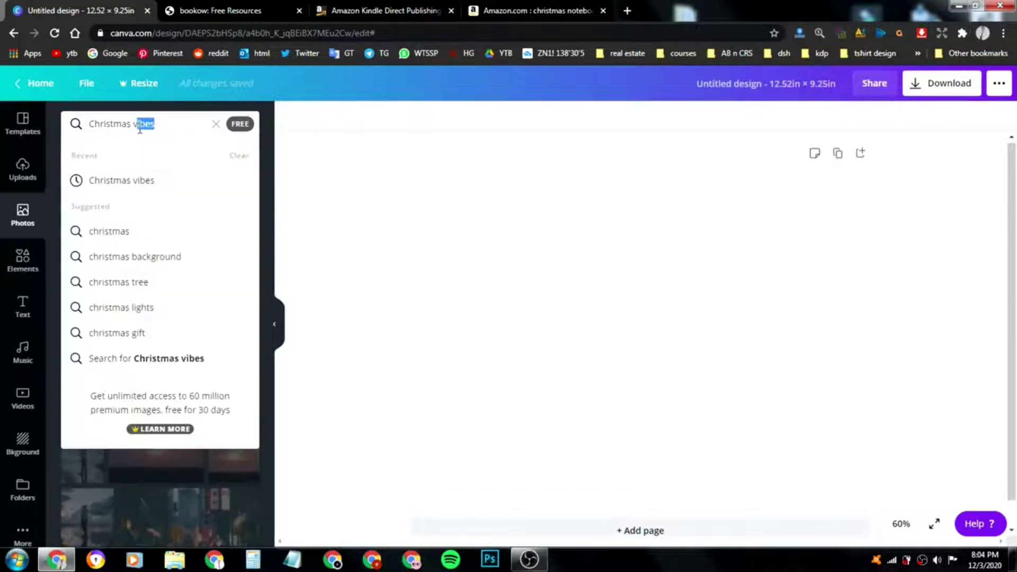
key("BackSpace")
key("Return")
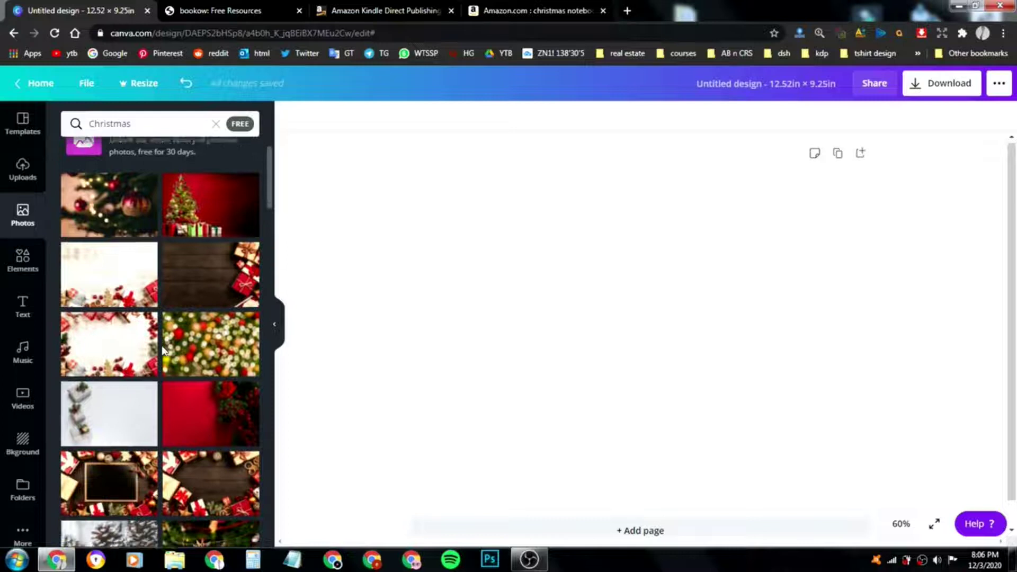
- Add the white photo with the pine garland and candy canes and make it fill the whole cover as the background
scroll(162, 350, "down", 1)
scroll(162, 350, "down", 2)
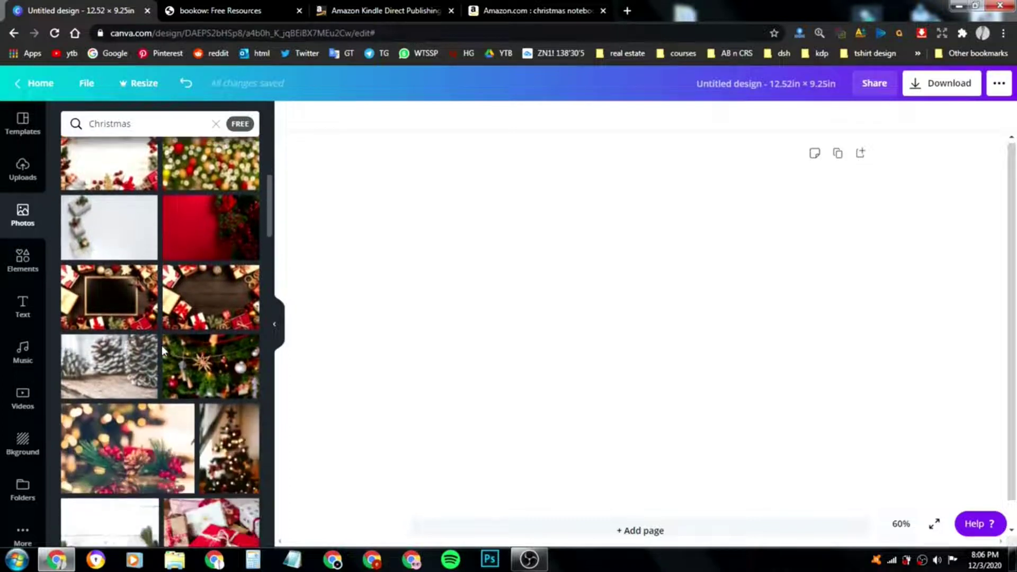
scroll(162, 345, "down", 1)
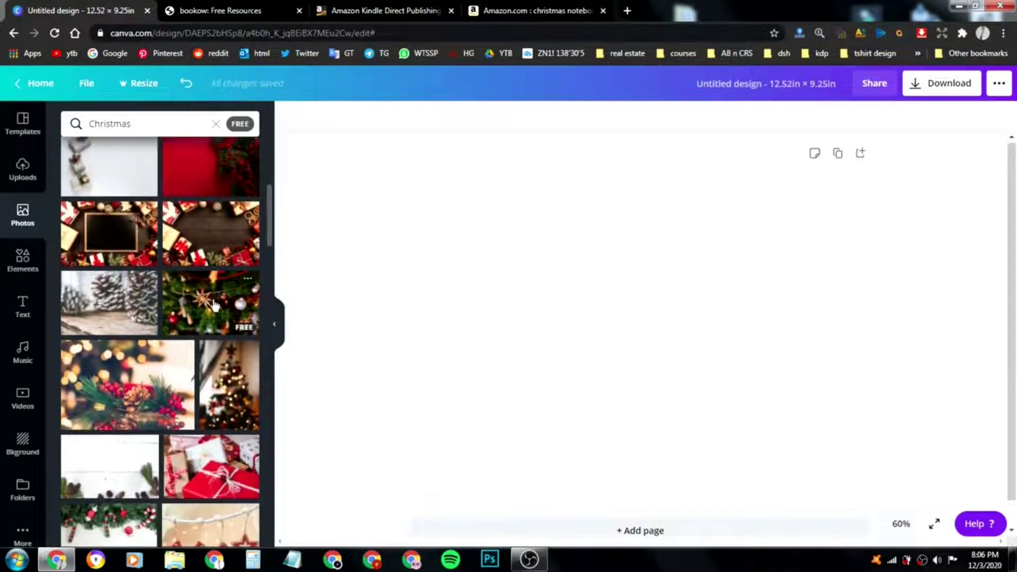
scroll(214, 305, "down", 2)
left_click(116, 363)
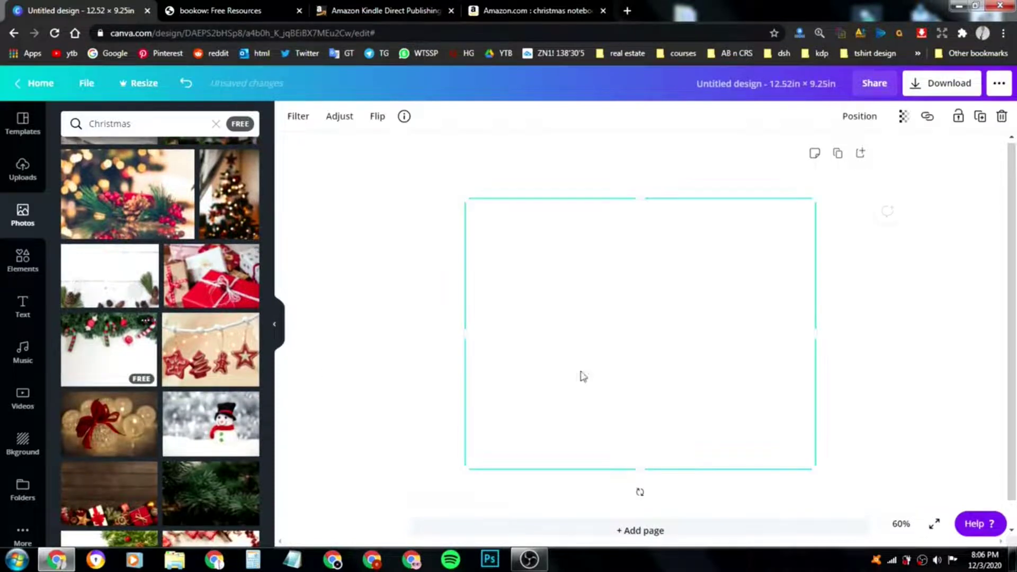
left_click_drag(708, 359, 699, 312)
left_click_drag(519, 436, 396, 504)
left_click(369, 420)
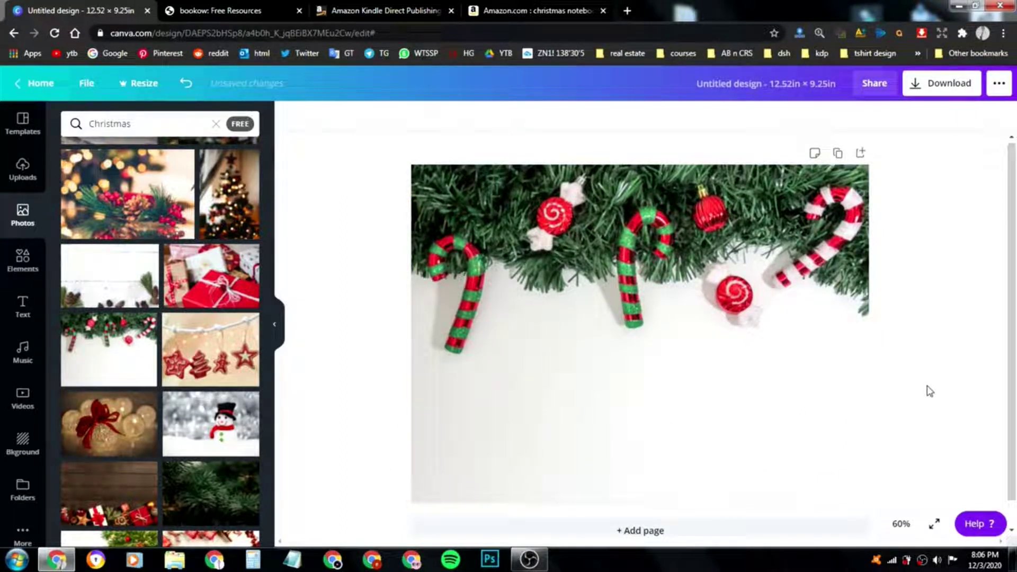
left_click(767, 386)
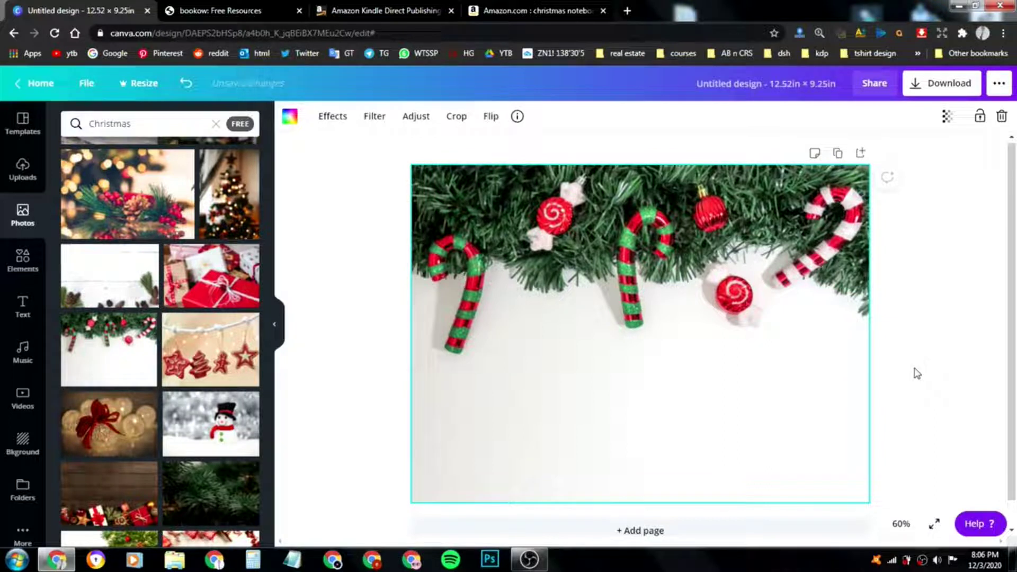
left_click(334, 318)
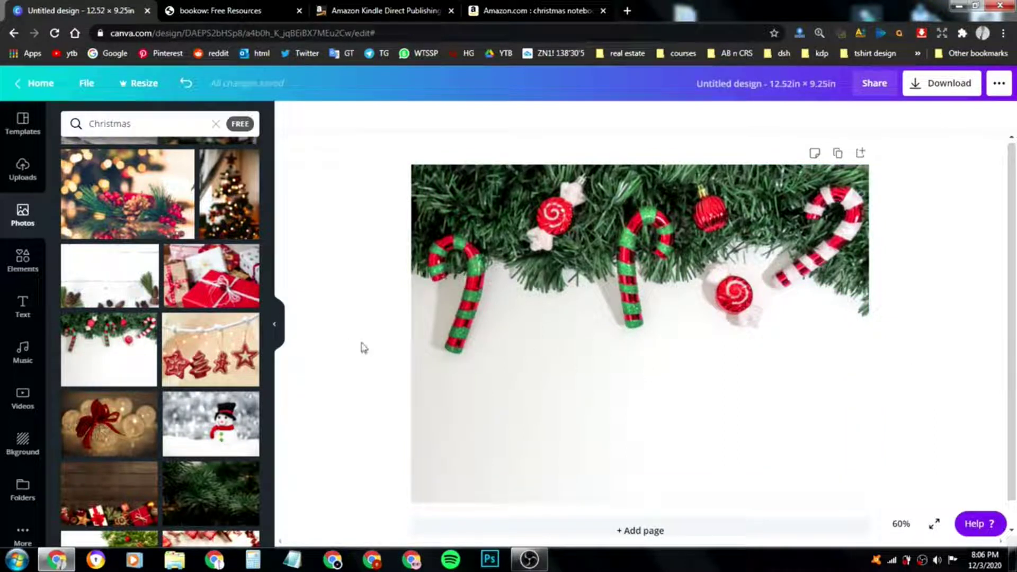
- Add a heading to the cover reading "christmas"
left_click(29, 310)
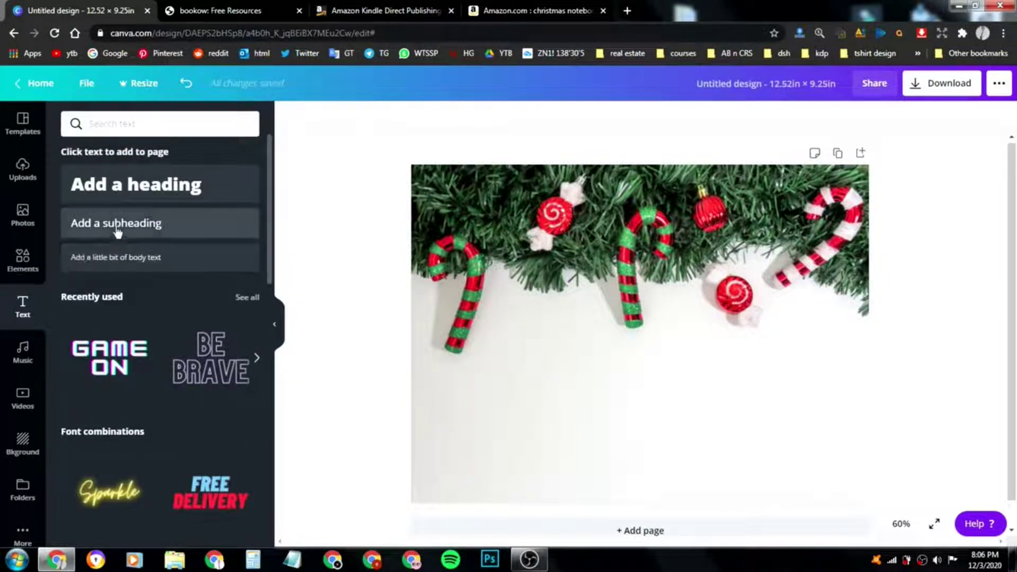
left_click(114, 190)
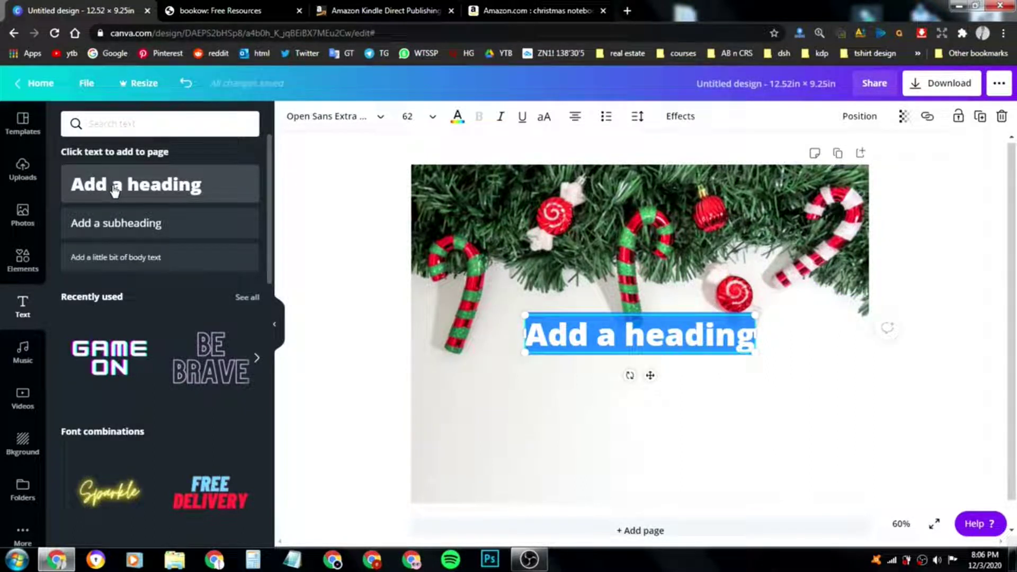
type("christmas")
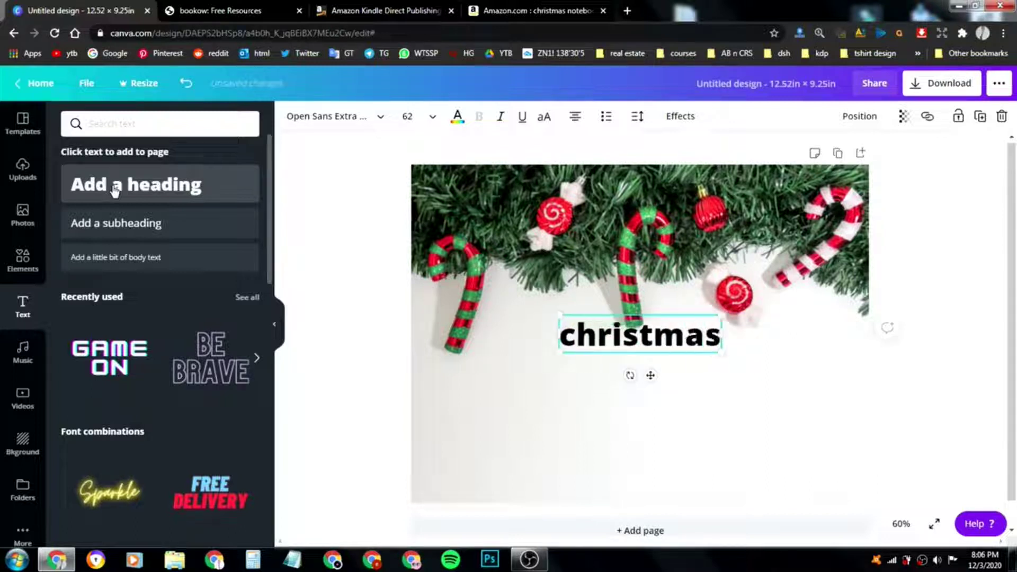
- Examine the Christmas notebook covers in the Amazon search results for title wording and design ideas
left_click(525, 8)
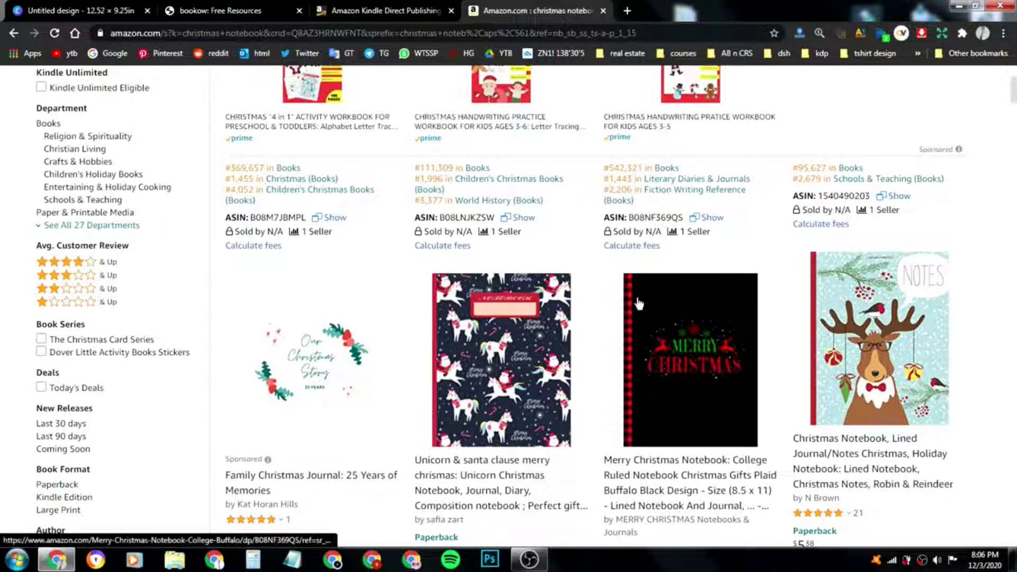
scroll(713, 389, "up", 5)
scroll(705, 395, "down", 5)
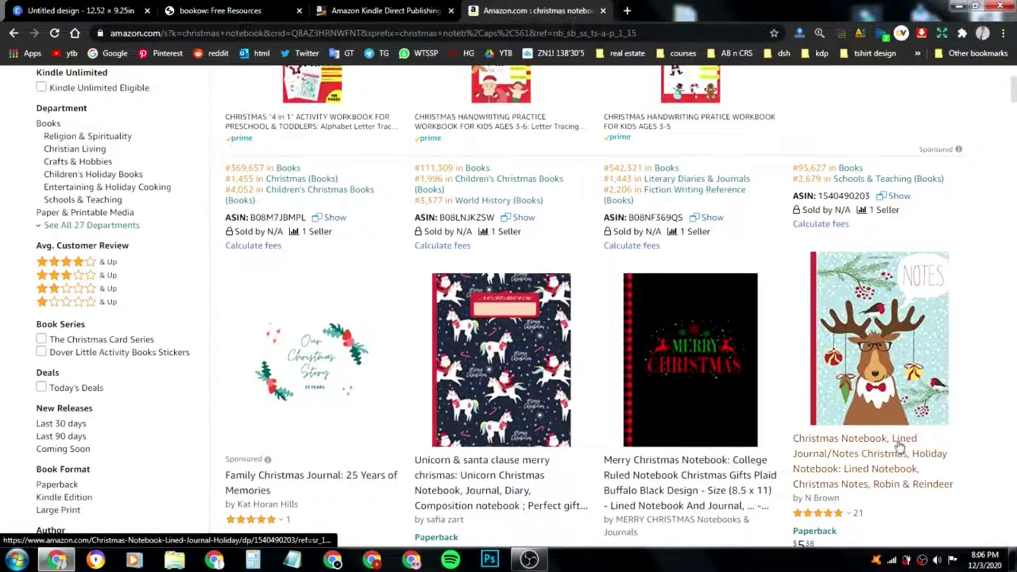
scroll(915, 447, "down", 1)
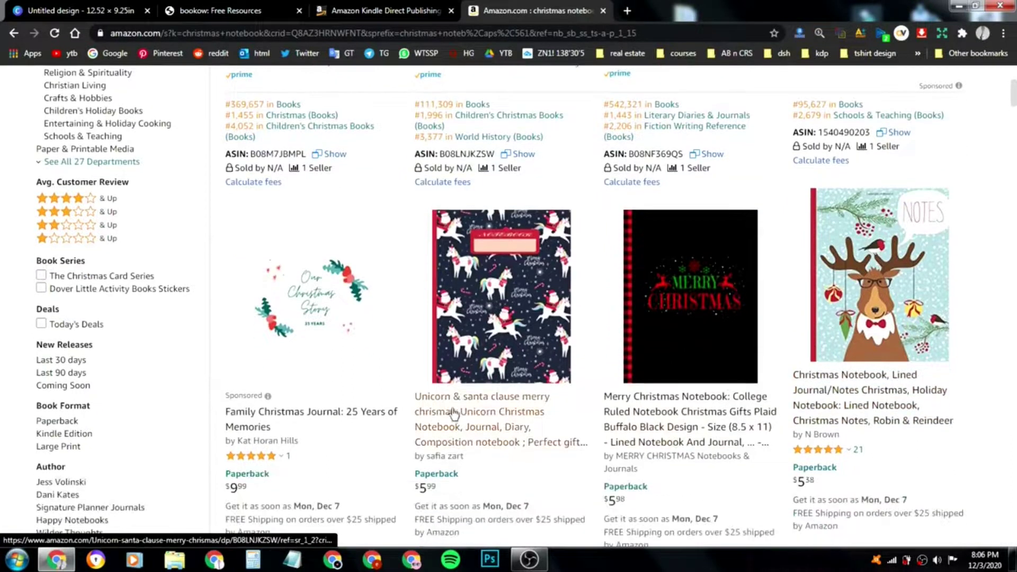
scroll(511, 412, "down", 4)
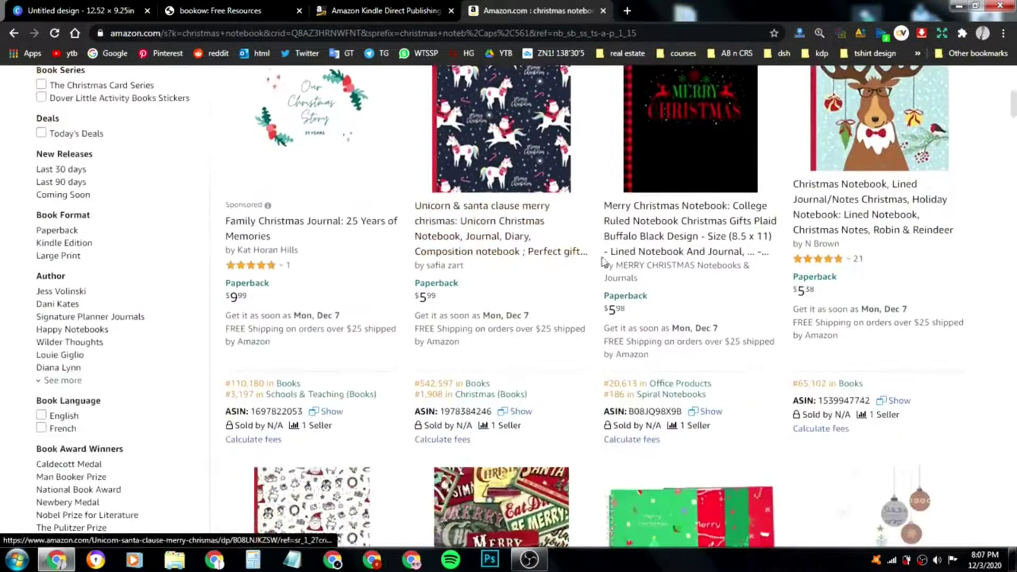
scroll(498, 169, "up", 3)
scroll(497, 170, "down", 1)
key("ctrl+1")
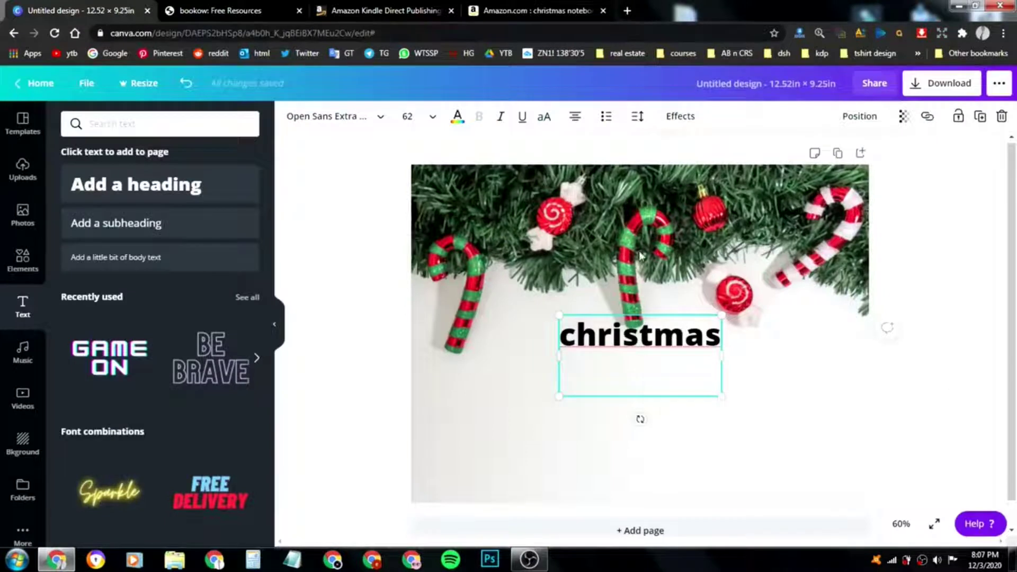
left_click(566, 5)
scroll(451, 286, "down", 8)
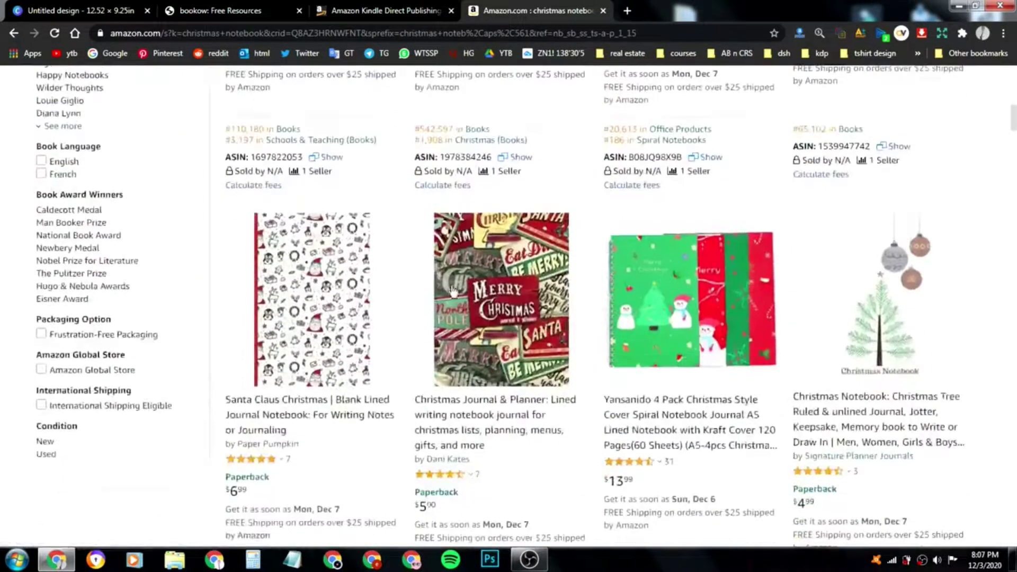
scroll(453, 291, "down", 2)
scroll(453, 291, "down", 4)
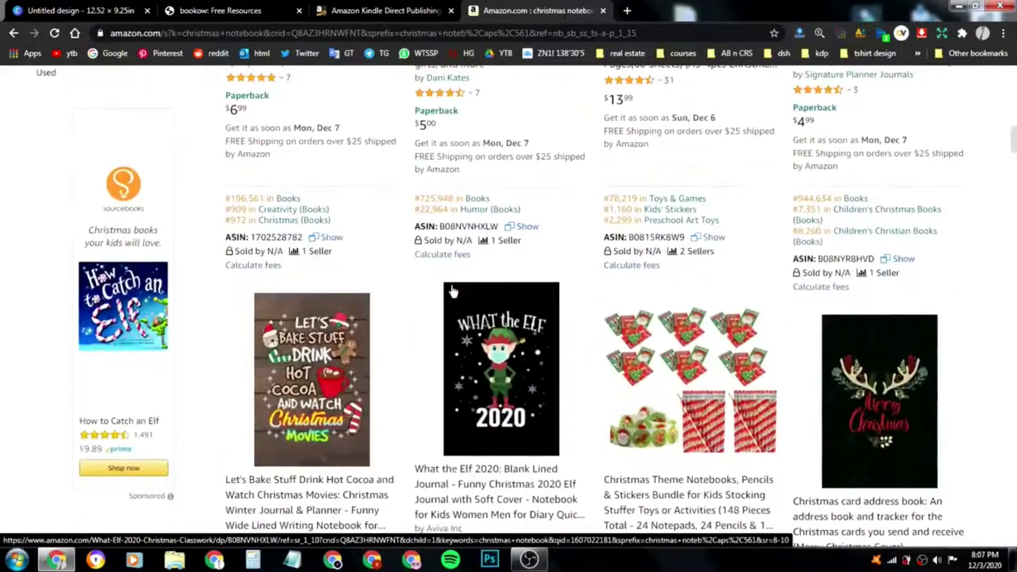
scroll(613, 392, "up", 12)
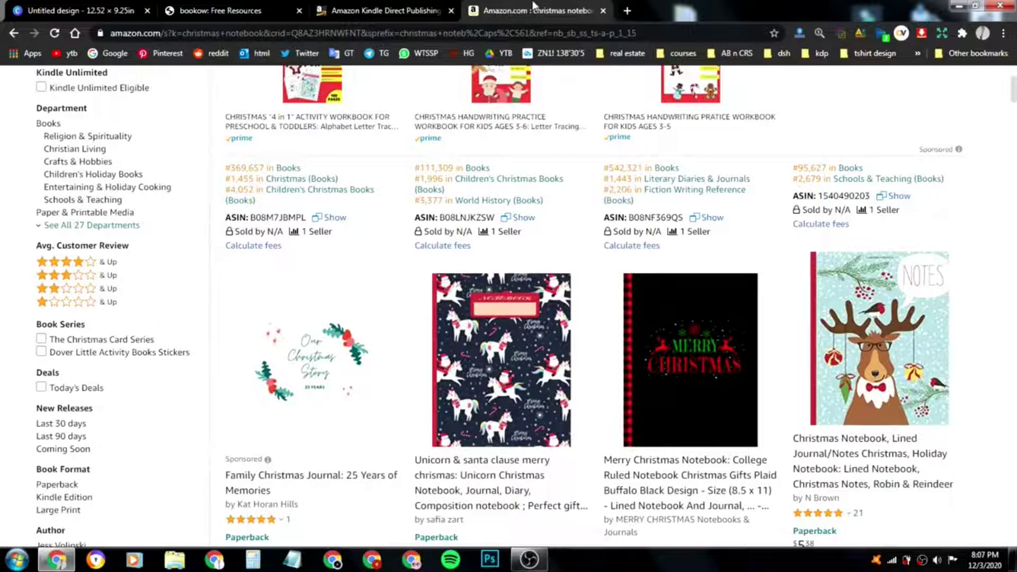
- Return to the Canva design and replace the heading text with "Merry Christmas" on two lines
left_click(72, 8)
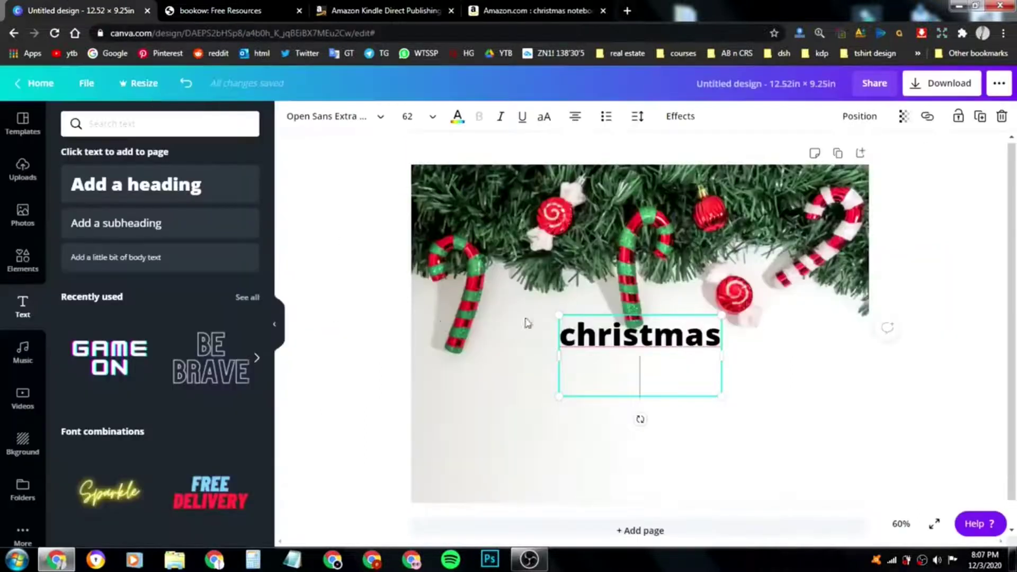
double_click(648, 340)
type("ME")
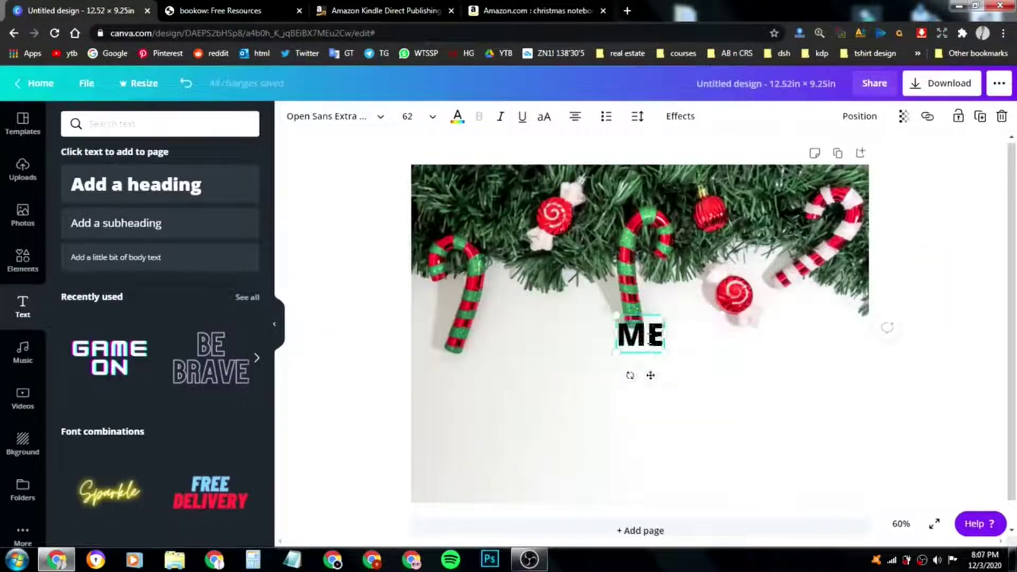
key("BackSpace")
type("erry")
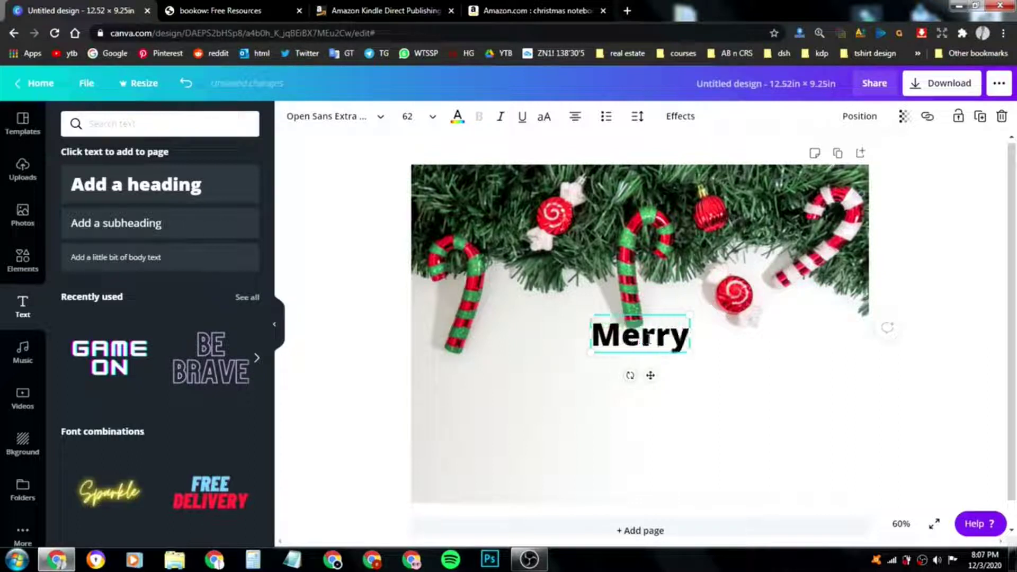
key("Return")
type("Christm")
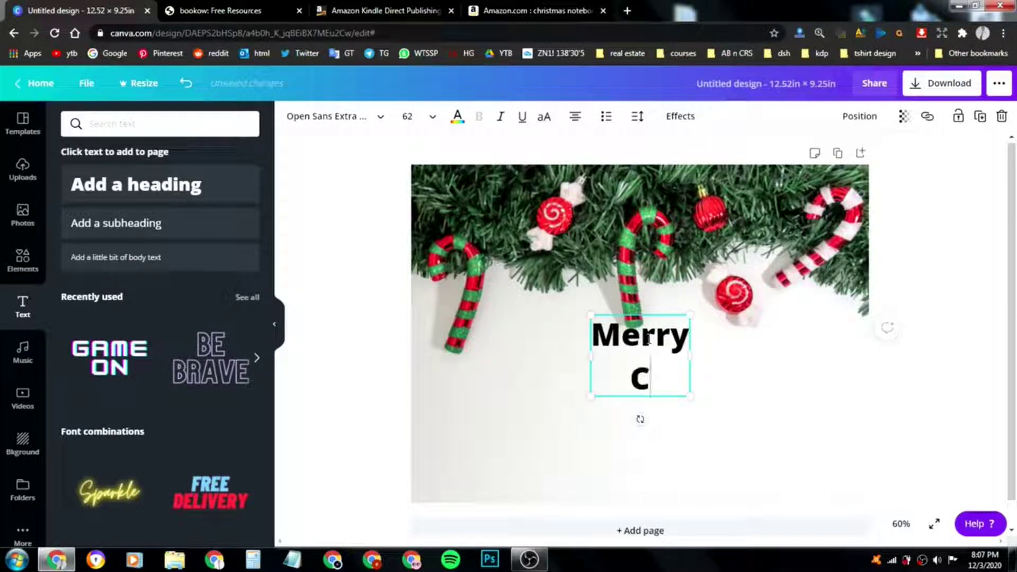
type("as")
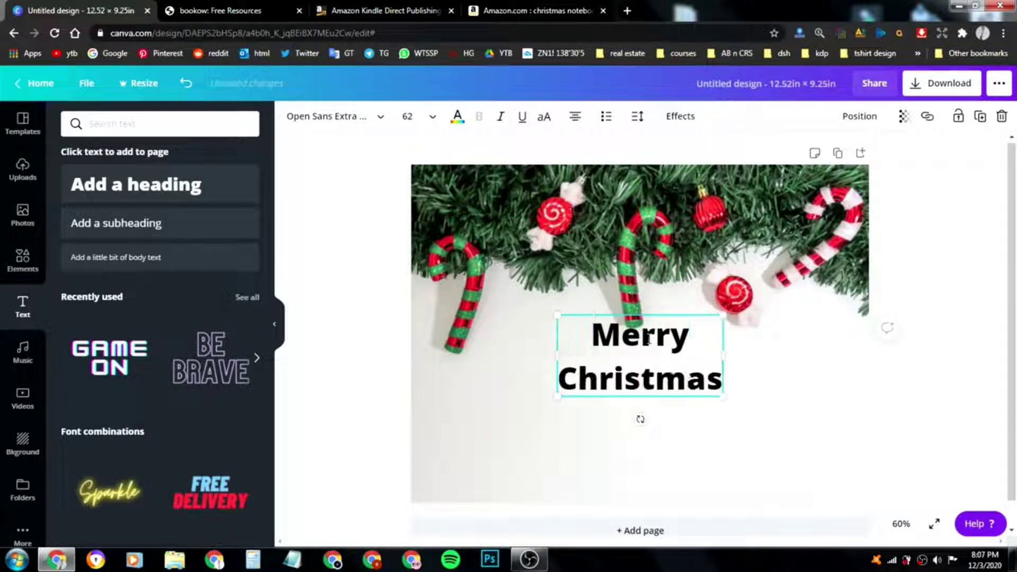
- Move the "Merry Christmas" heading to the lower right of the cover and enlarge it to a font size of about 70.3
left_click(726, 365)
left_click_drag(676, 369, 800, 413)
left_click_drag(850, 356, 868, 342)
mouse_move(826, 404)
left_mouse_down()
mouse_move(798, 402)
mouse_move(813, 401)
left_mouse_up()
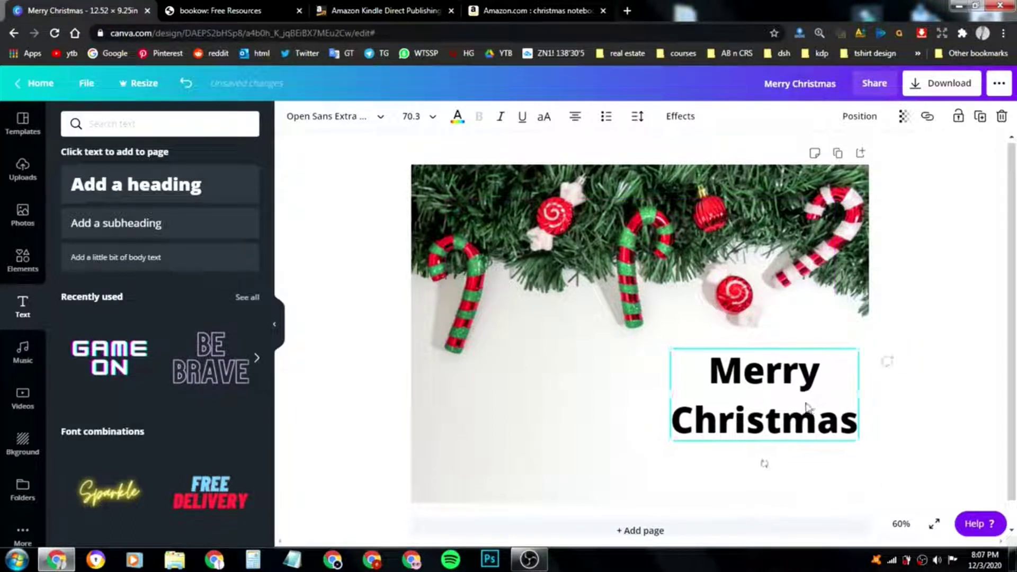
- Set the "Merry Christmas" heading's color to dark blue after trying the red from the photo colors
left_click(458, 119)
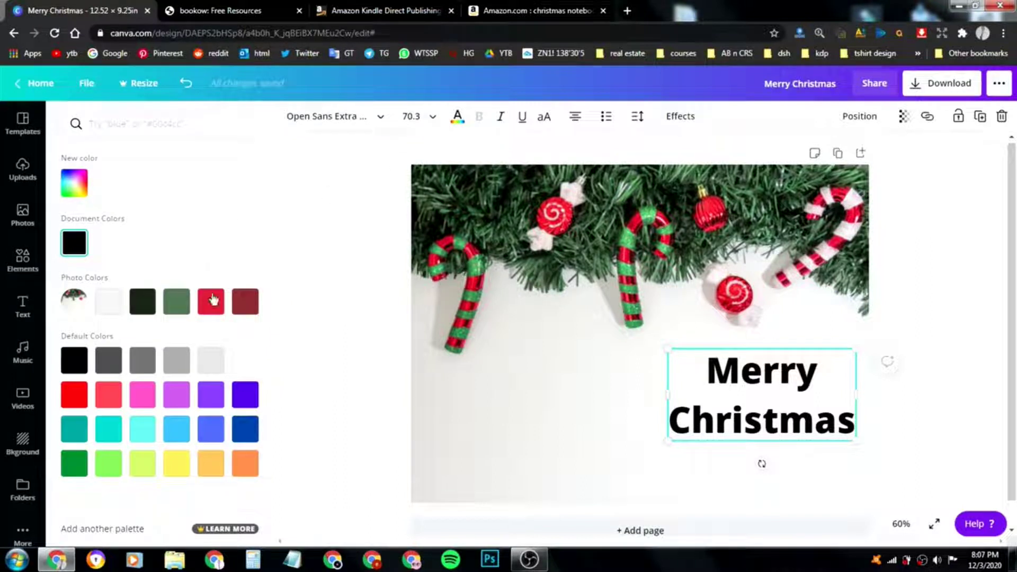
left_click(212, 303)
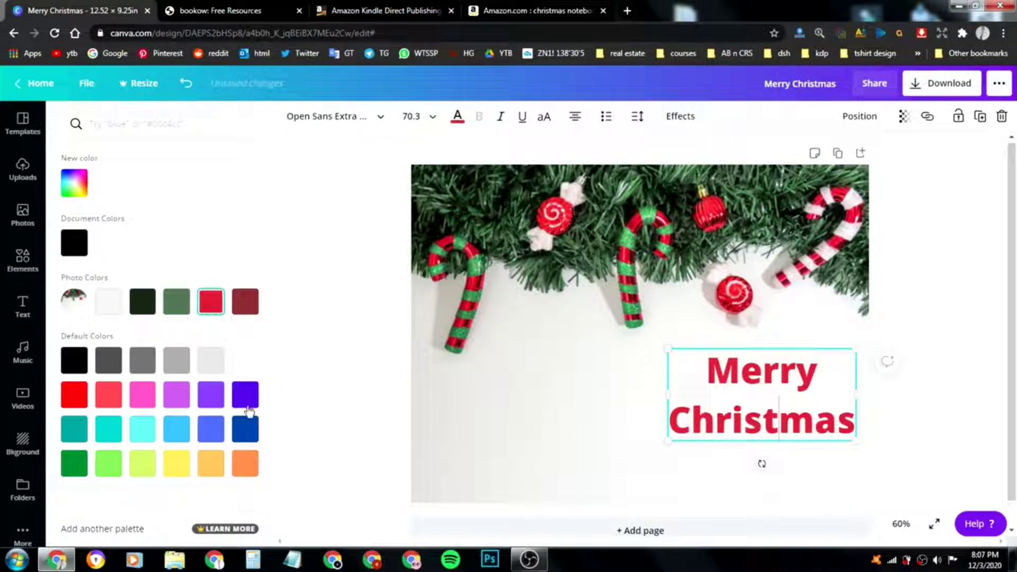
left_click(245, 429)
left_click(316, 344)
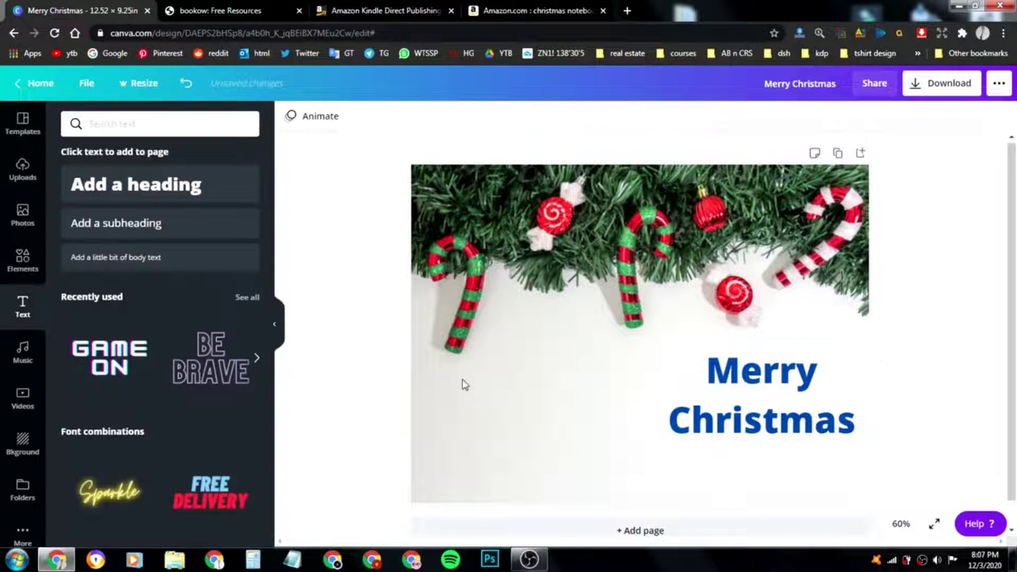
- Widen the "Merry Christmas" text box to about 5.2 in and deselect it
left_click(855, 394)
mouse_move(852, 395)
left_mouse_down()
mouse_move(826, 392)
mouse_move(858, 394)
left_mouse_up()
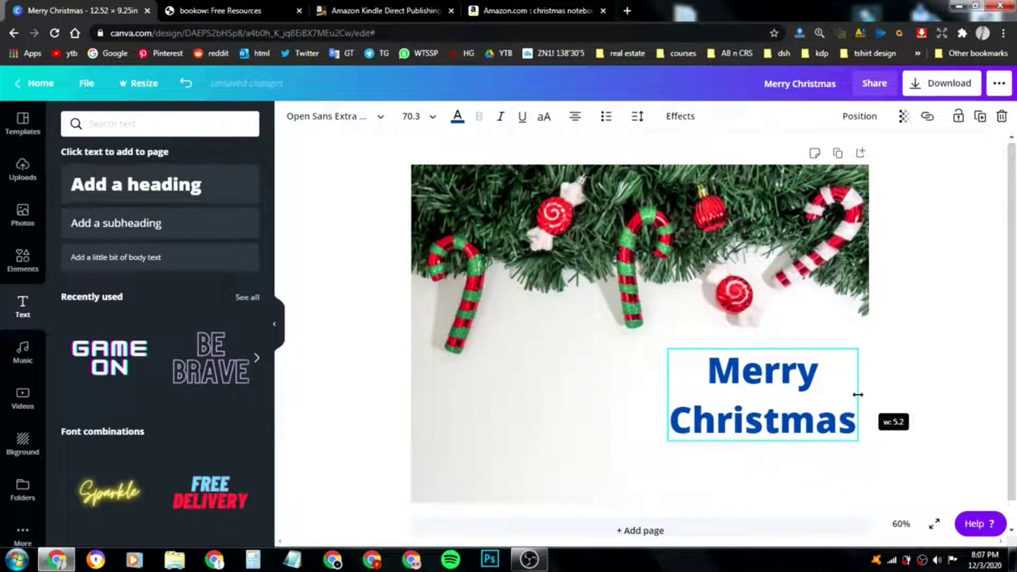
left_click(950, 380)
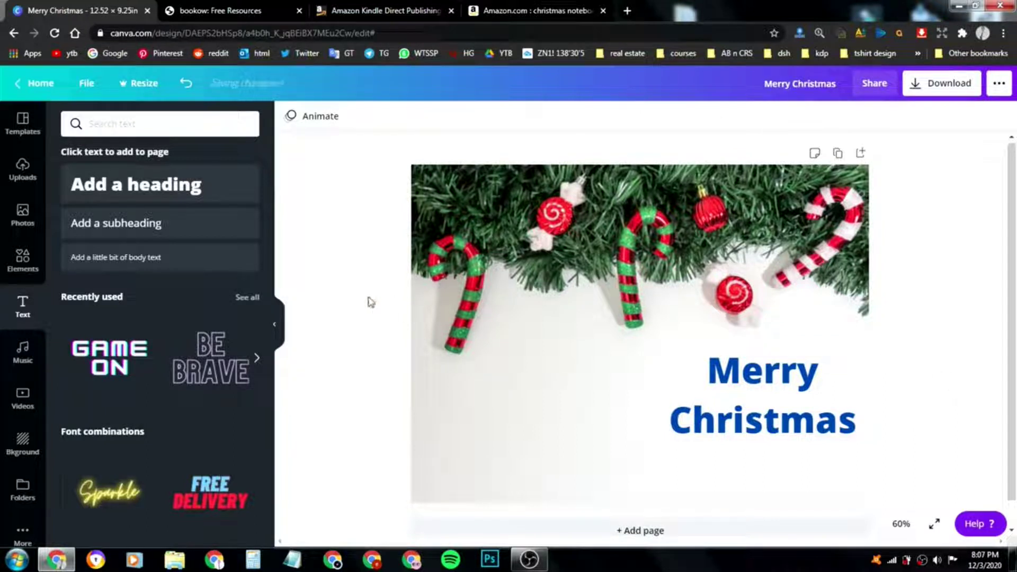
- Switch to the KDP cover templates page and choose a 6 x 9 in trim size, 120 pages and white paper
left_click(252, 8)
left_click(365, 7)
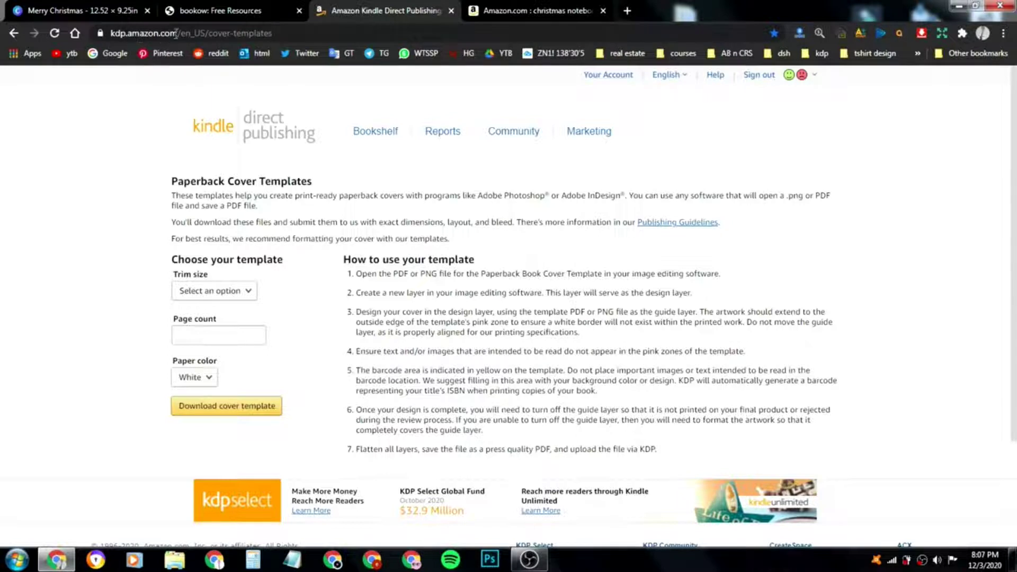
left_click(224, 299)
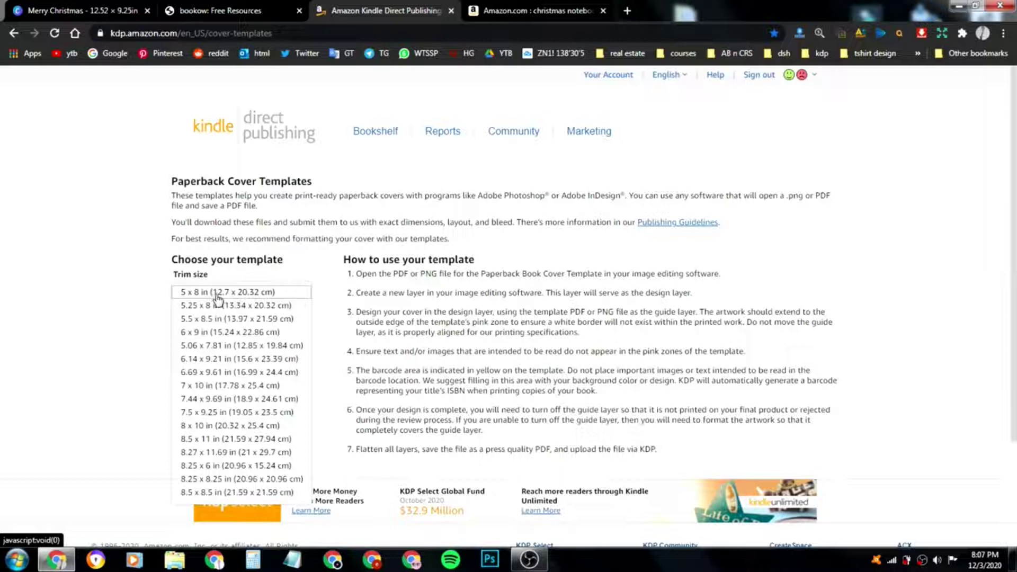
left_click(170, 314)
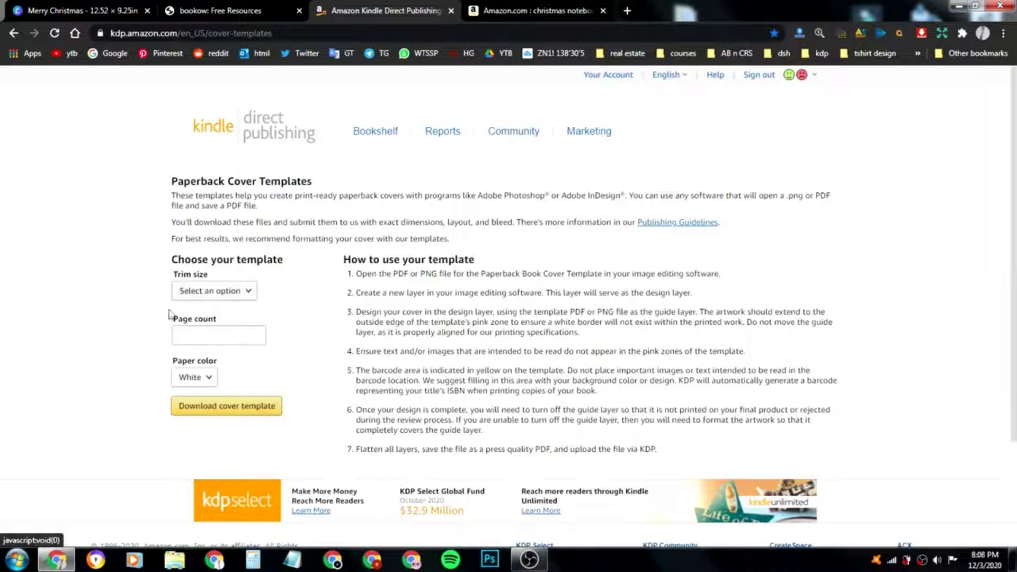
left_click(209, 291)
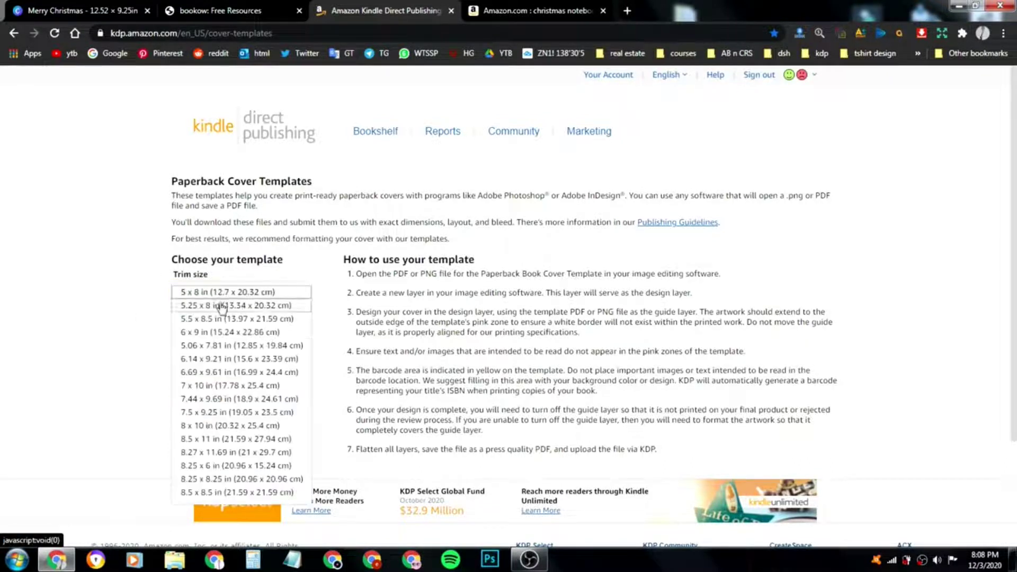
left_click(186, 332)
left_click(216, 334)
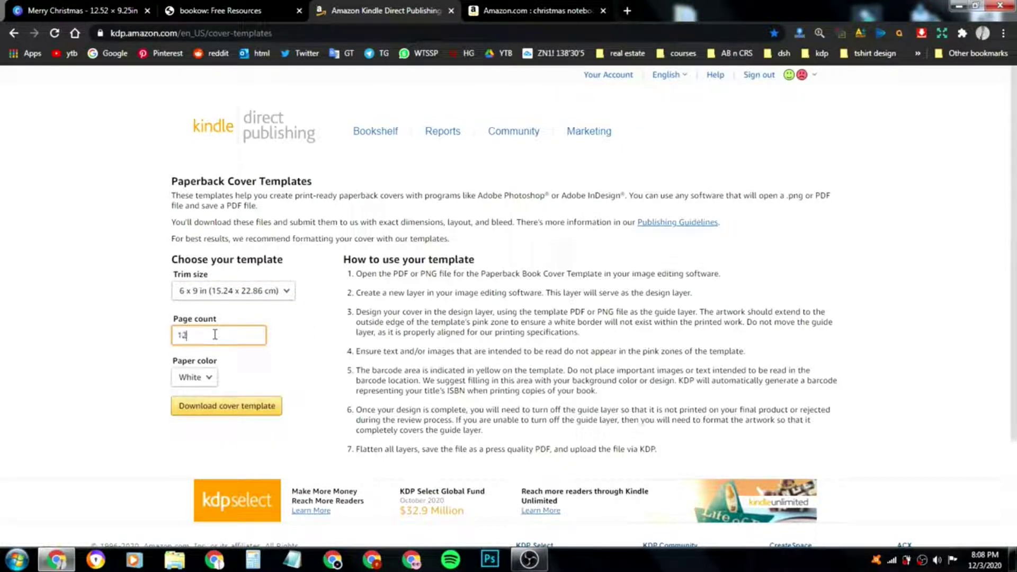
left_click(203, 380)
left_click(206, 387)
- Try to download the KDP cover template for the chosen options
left_click(225, 411)
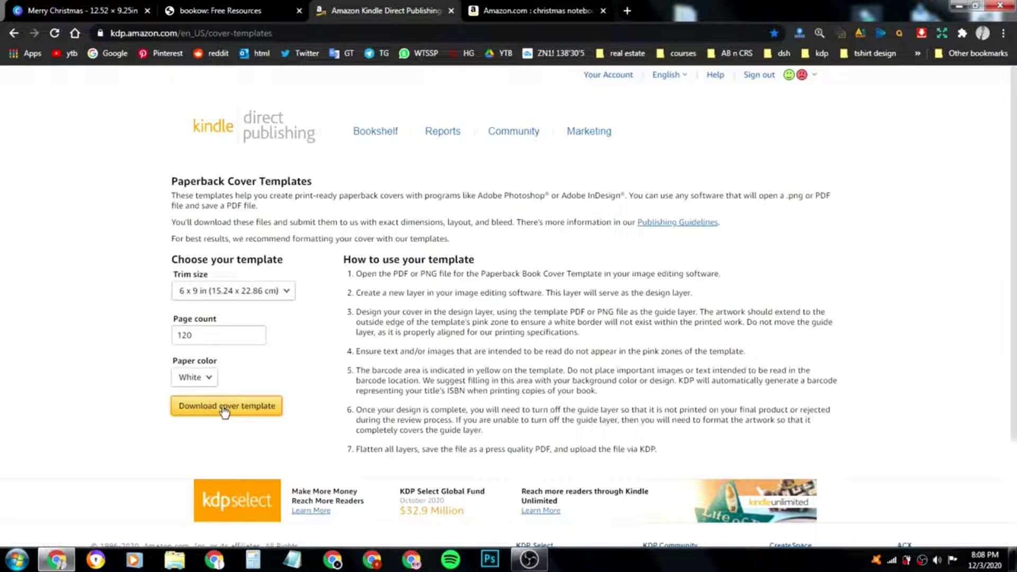
left_click(225, 412)
left_click(225, 411)
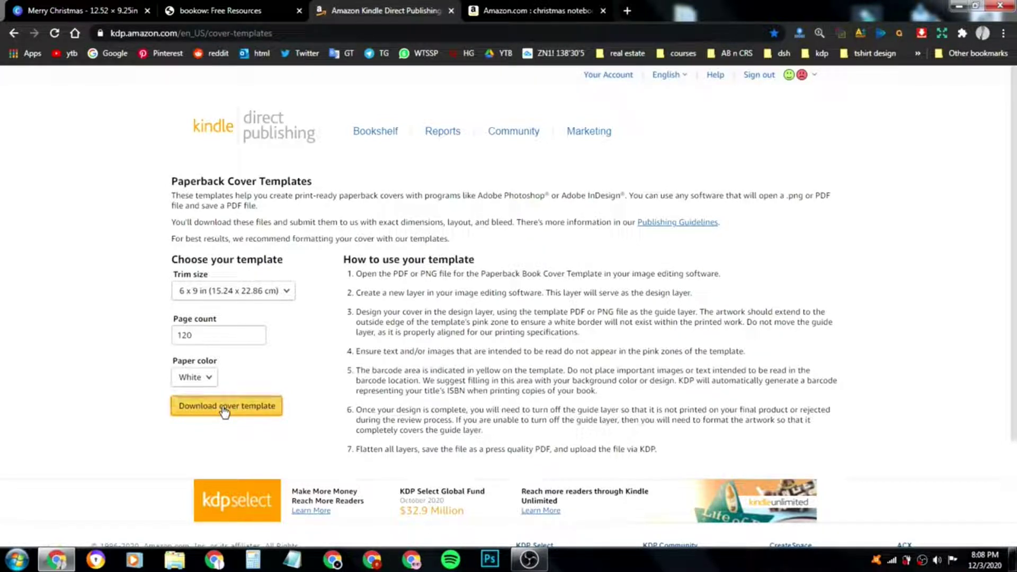
left_click(225, 411)
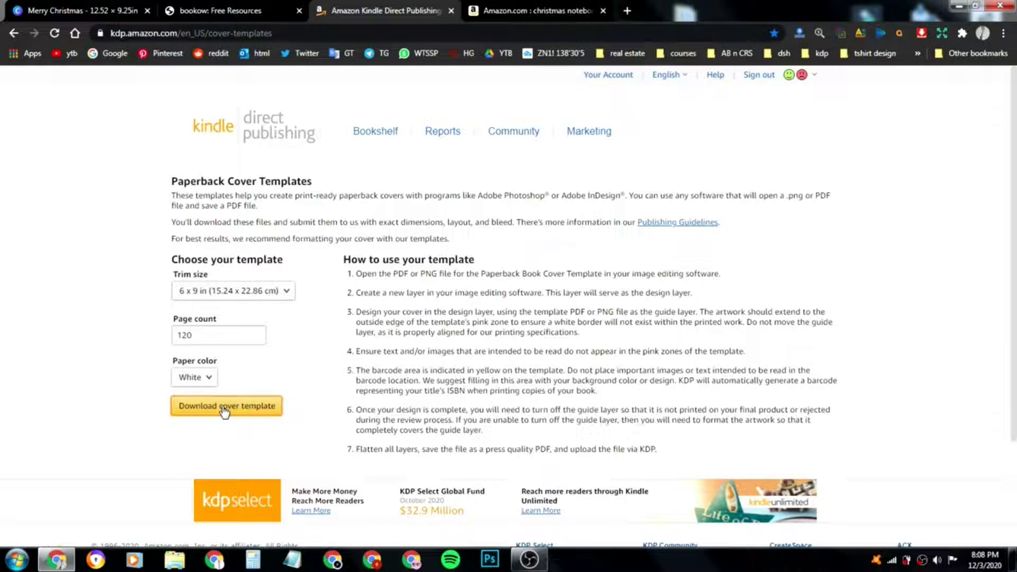
right_click(224, 412)
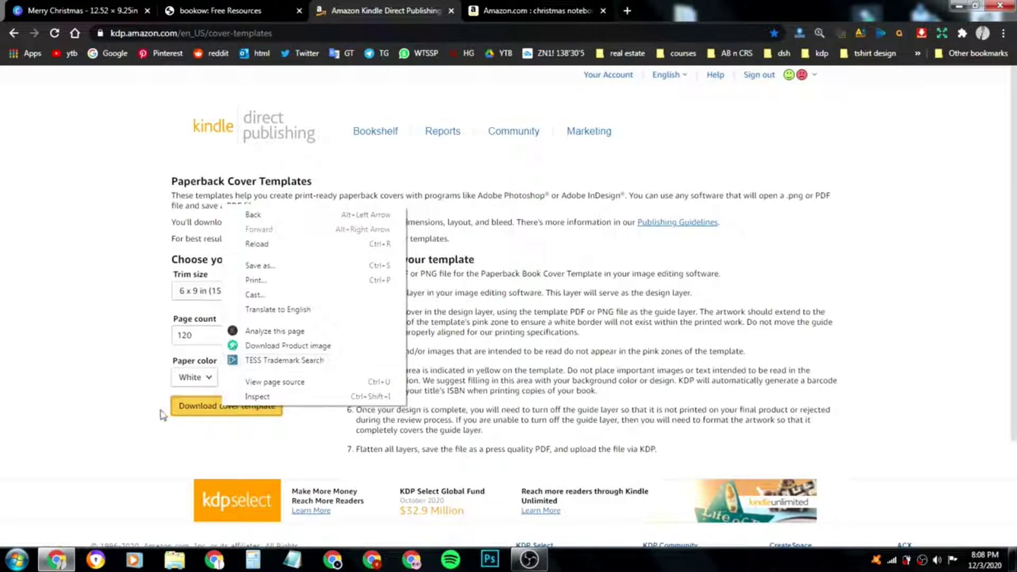
left_click(159, 416)
left_click(221, 407)
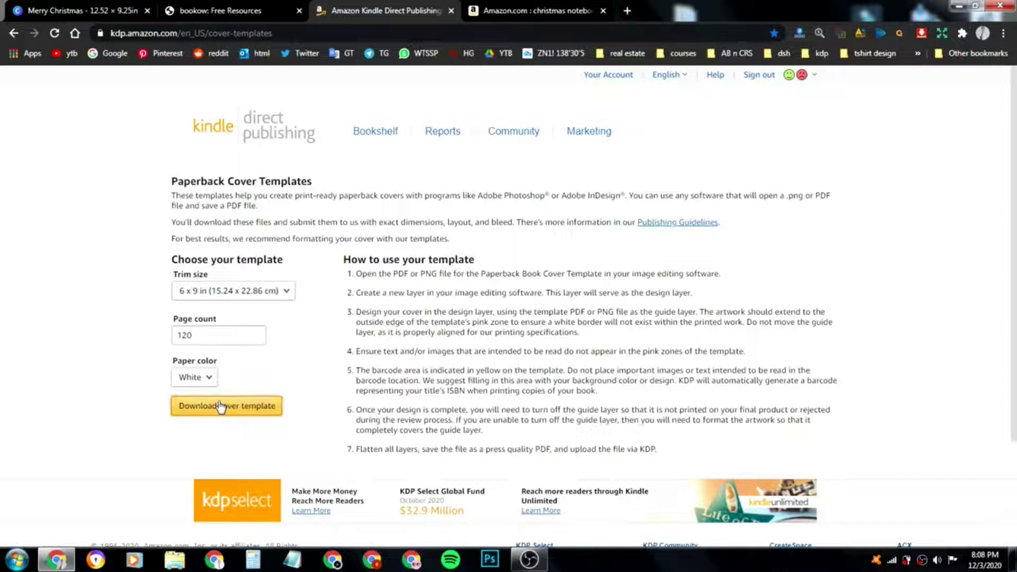
left_click(221, 407)
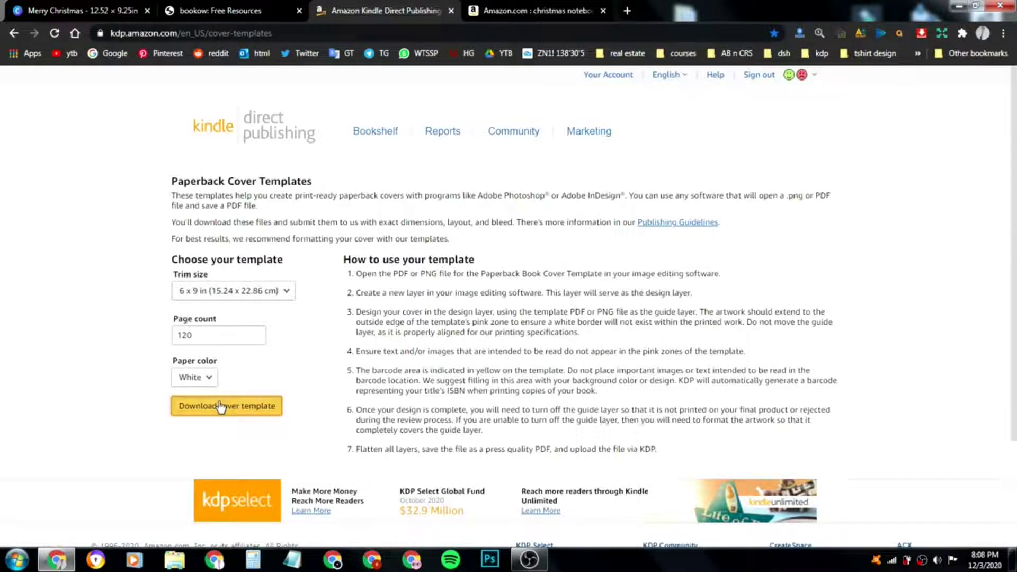
- Copy the address of the cover templates page and open it in Avast Secure Browser
left_click(208, 33)
right_click(201, 33)
left_click(236, 86)
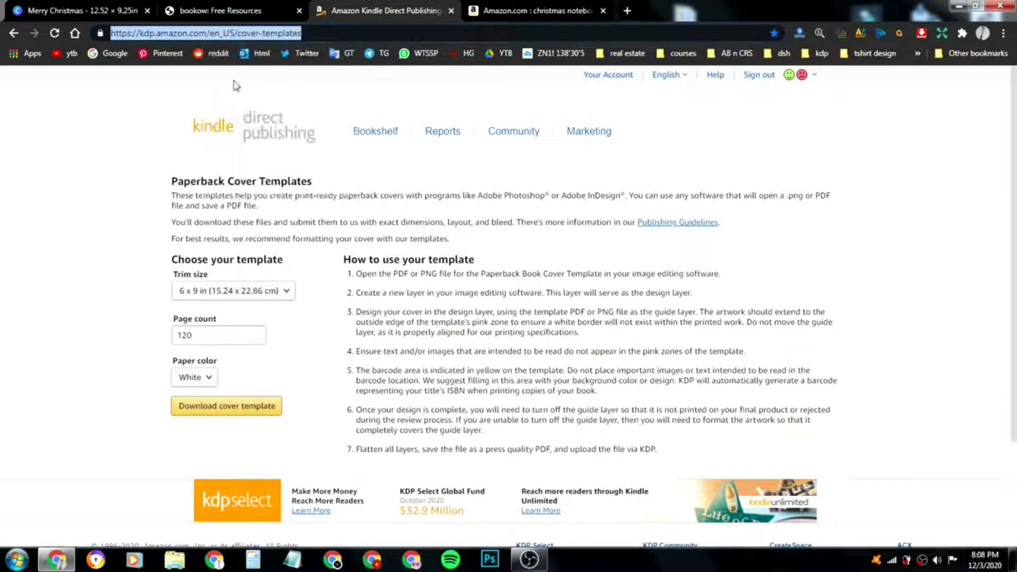
left_click(108, 556)
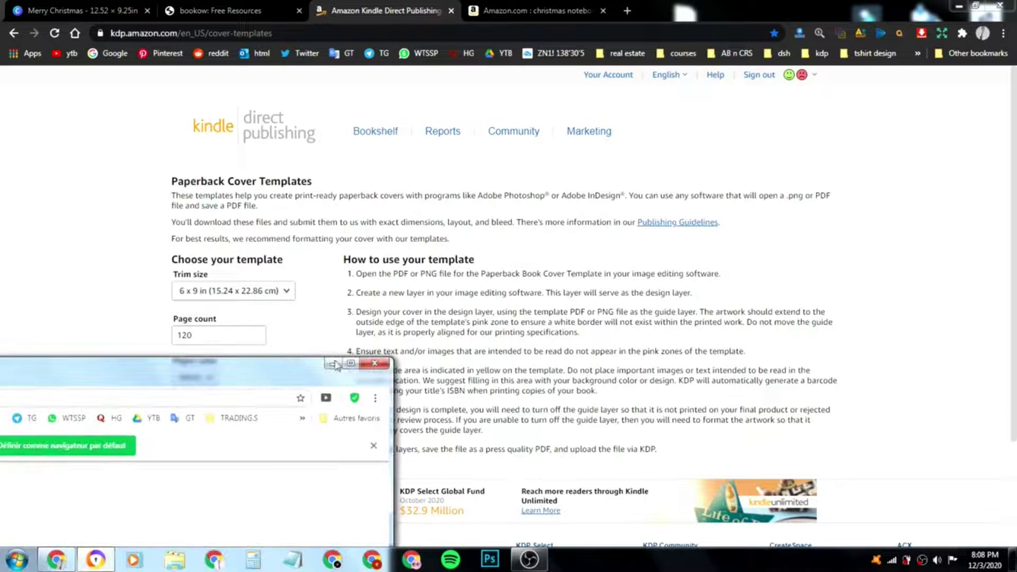
right_click(212, 33)
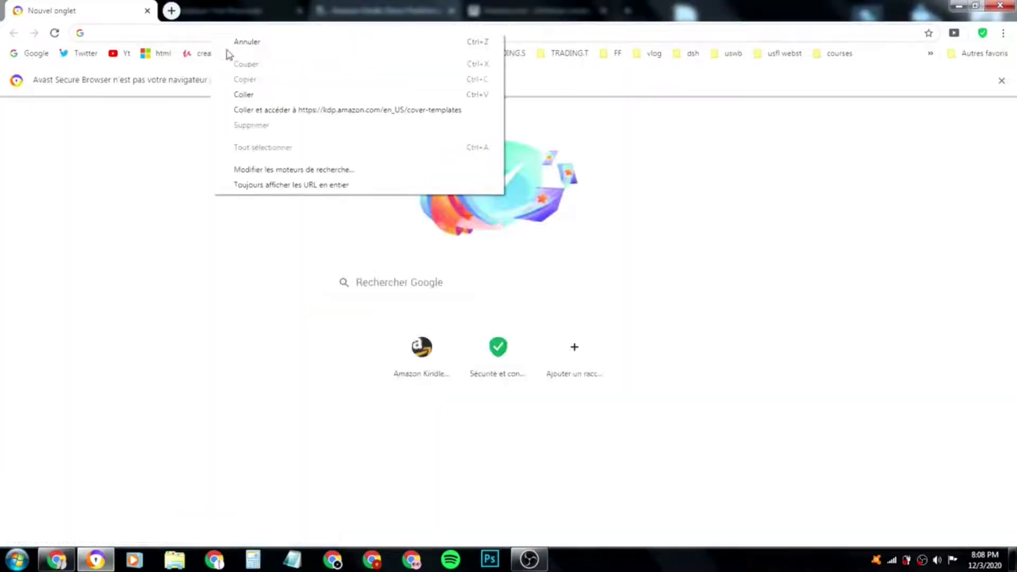
left_click(243, 94)
left_click(235, 64)
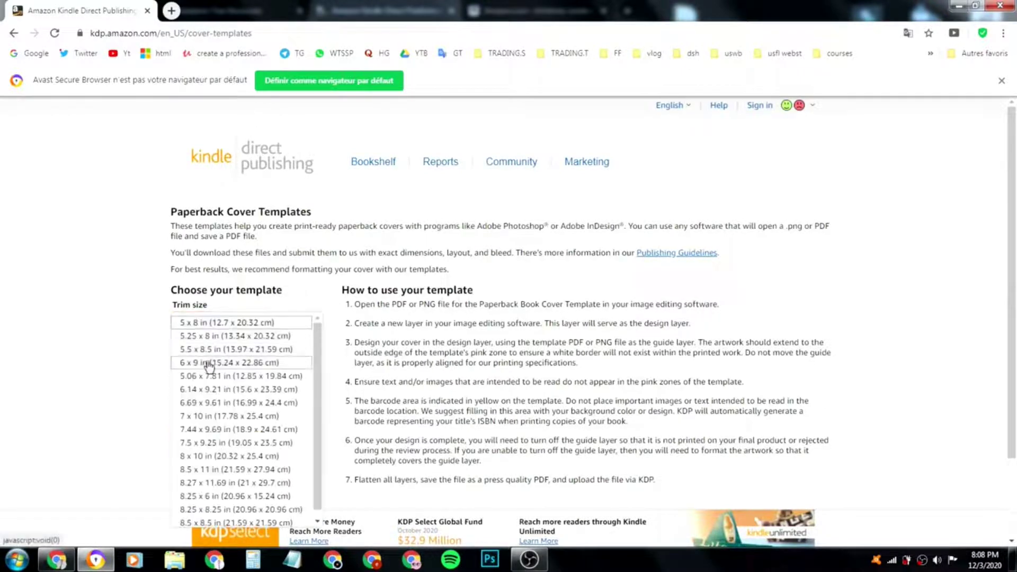
- Set the trim size to 6 x 9 in and the page count to 120, and download the cover template
left_click(212, 363)
left_click(204, 366)
type("120")
left_click(208, 442)
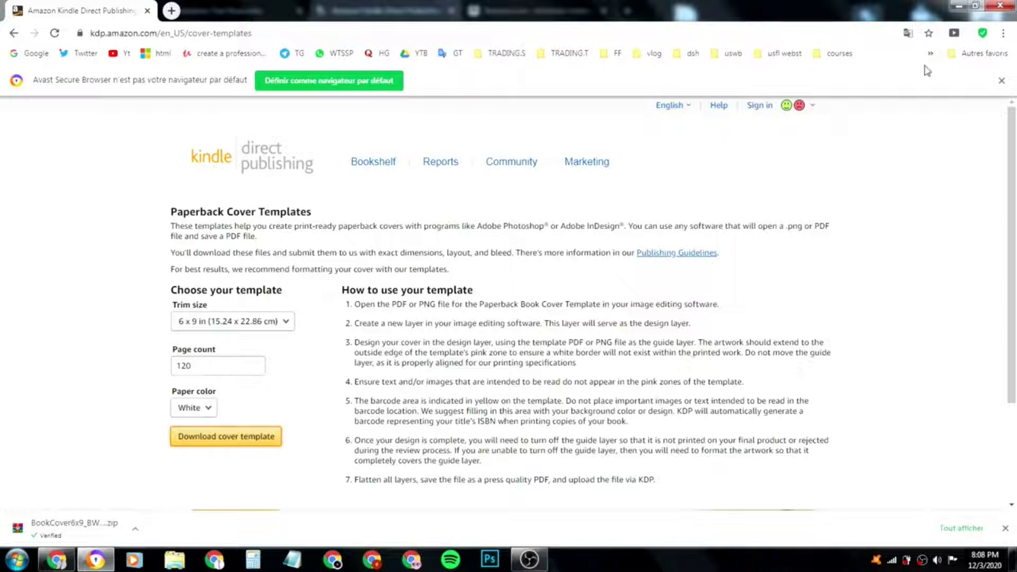
left_click(959, 5)
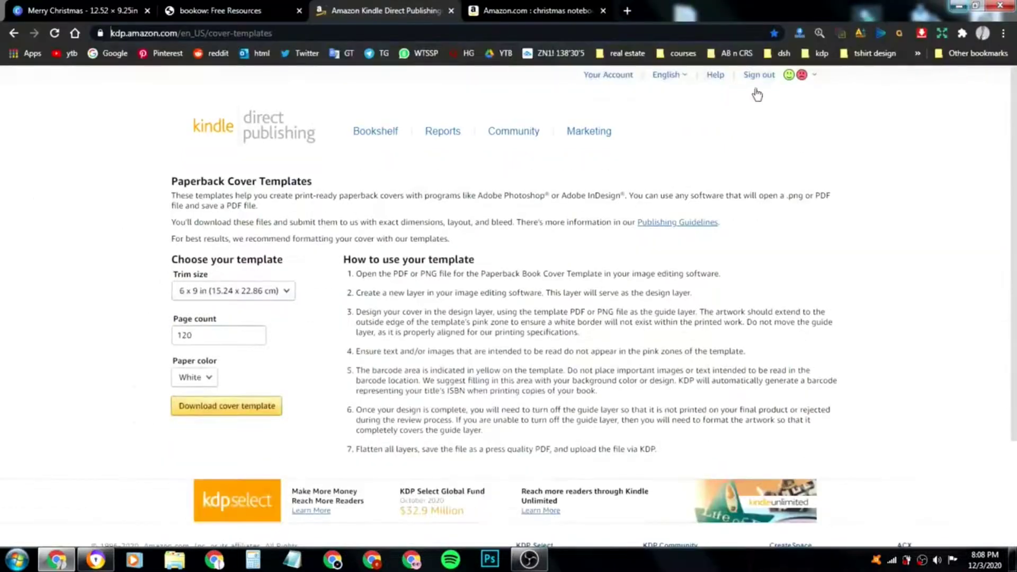
- Look for the downloaded cover template archive in the computer's Downloads folder
left_click(955, 6)
right_click(101, 553)
left_click(106, 527)
double_click(37, 175)
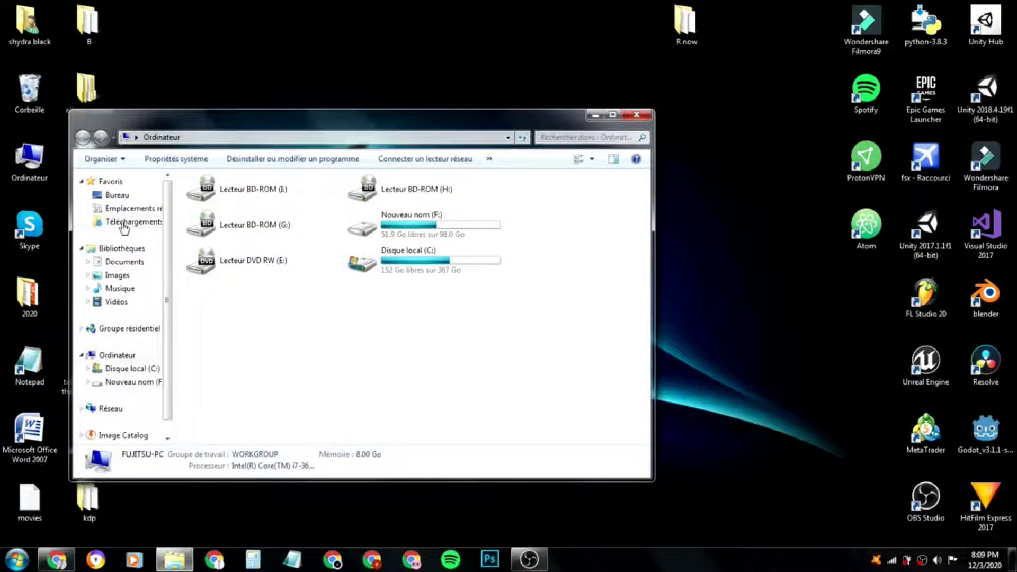
left_click(123, 223)
mouse_move(644, 197)
left_mouse_down()
mouse_move(647, 432)
mouse_move(646, 190)
left_mouse_up()
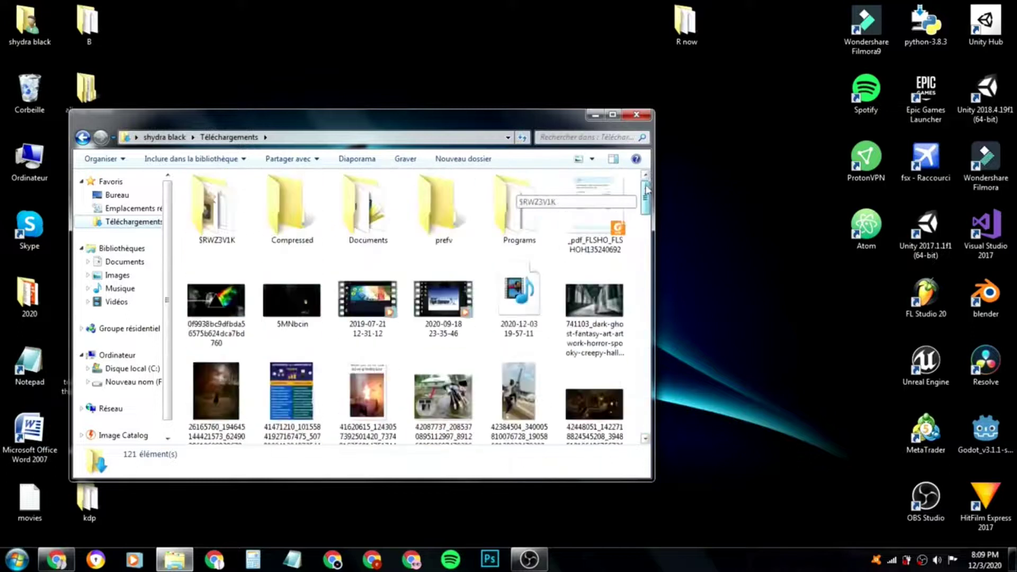
left_click(174, 560)
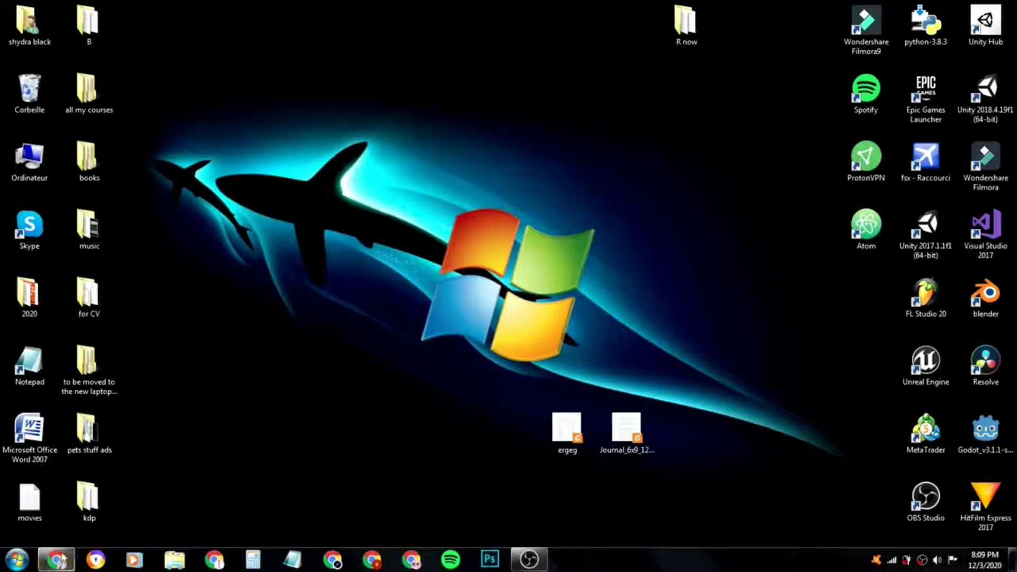
left_click(58, 559)
left_click(58, 560)
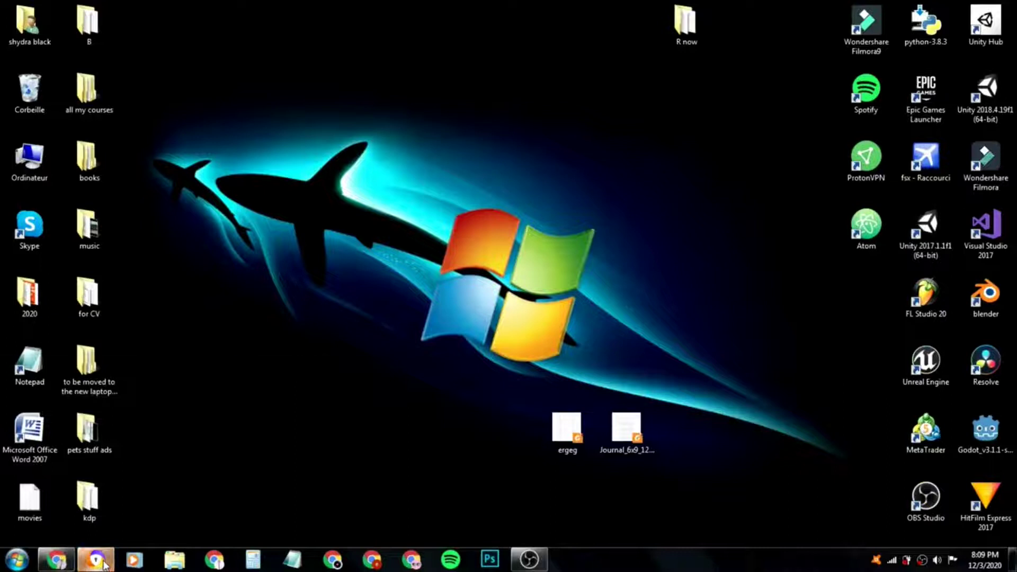
- Show the latest BookCover6x9_BW_120.zip in its folder from Avast Secure Browser's download list and close the browser
left_click(97, 560)
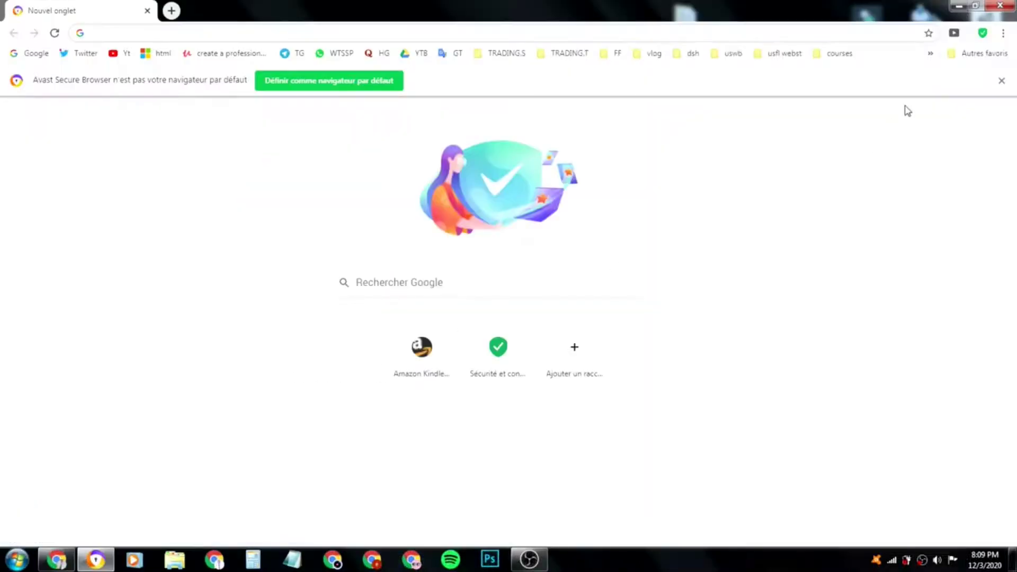
left_click(1003, 34)
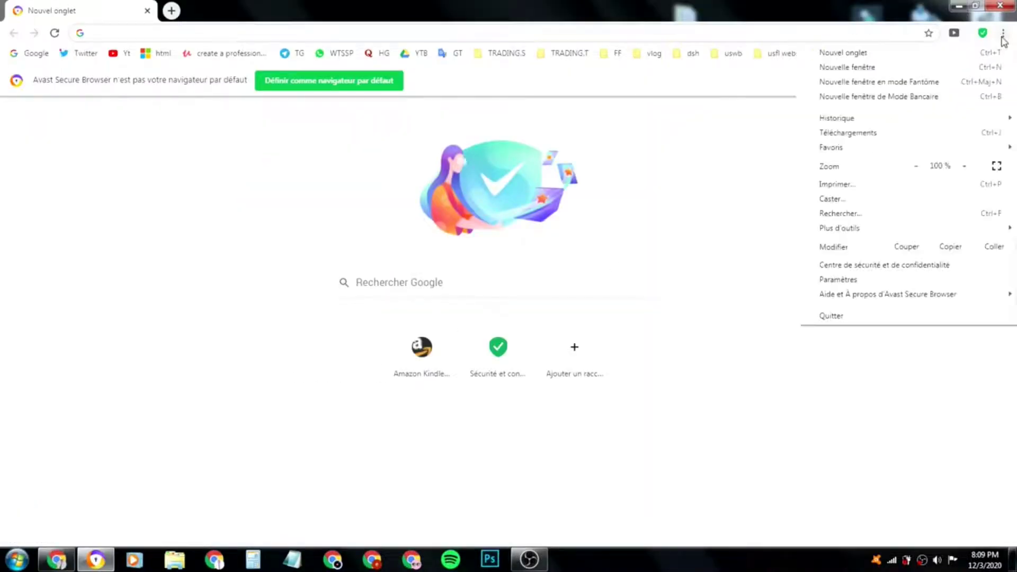
left_click(851, 133)
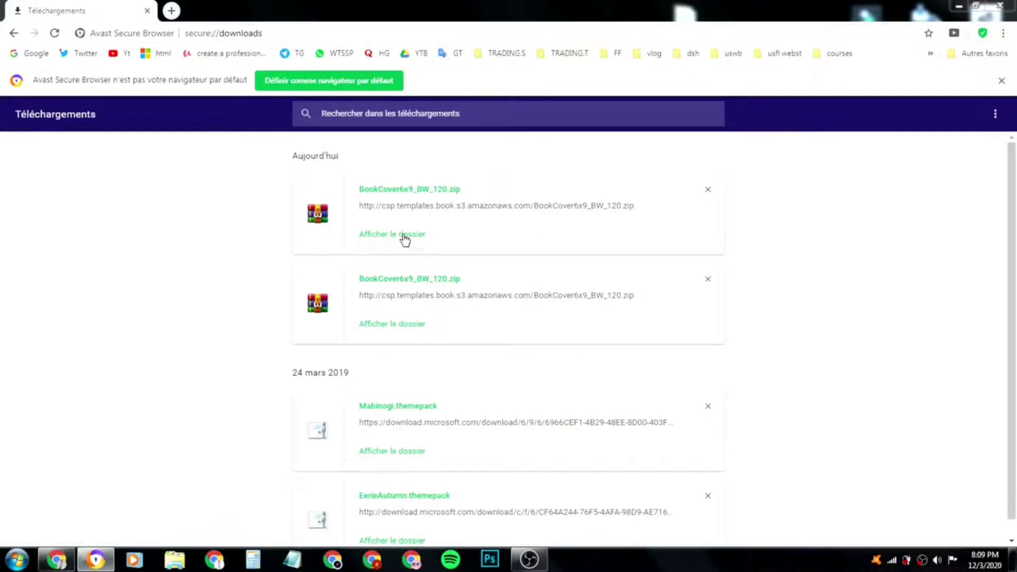
left_click(405, 236)
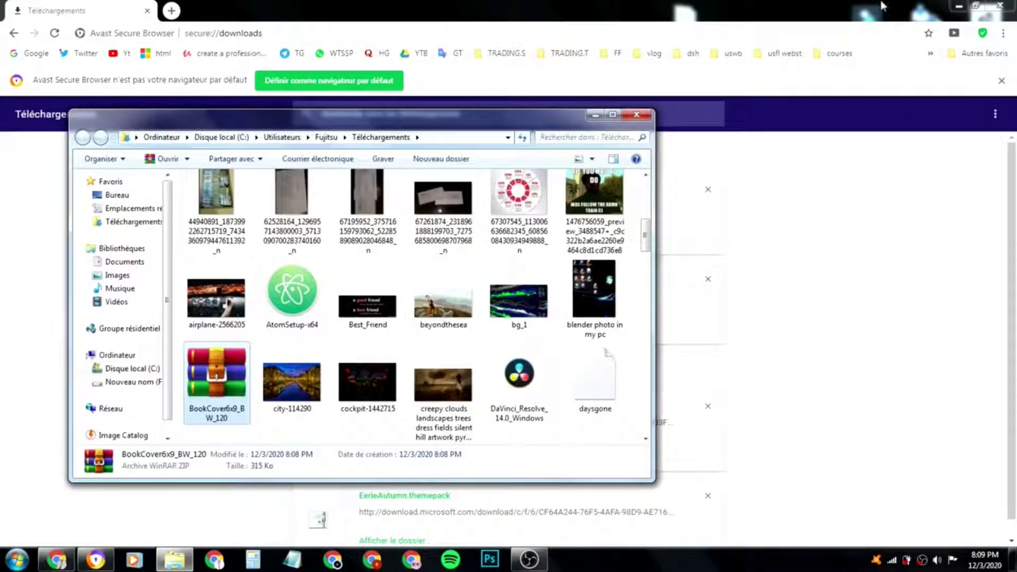
left_click(1000, 7)
- Move the BookCover6x9_BW_120 archive from the Downloads folder to an empty area of the desktop
left_click_drag(204, 383, 736, 333)
left_click(636, 115)
left_click_drag(726, 291, 320, 151)
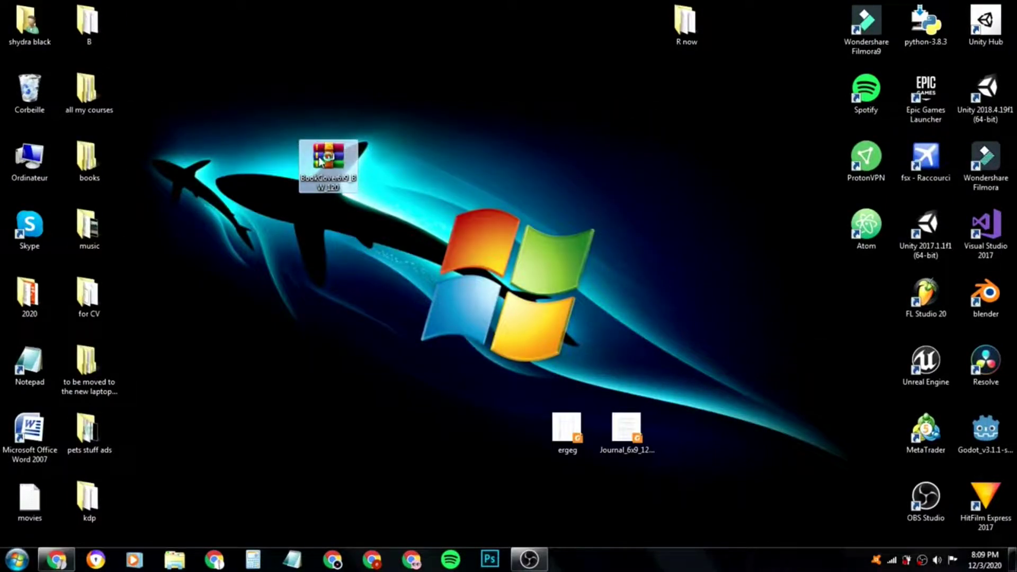
- Extract the template files in the archive's 6x9_BW_120 folder to the desktop and arrange the archive and PDF icons
double_click(320, 159)
left_click_drag(426, 200, 348, 191)
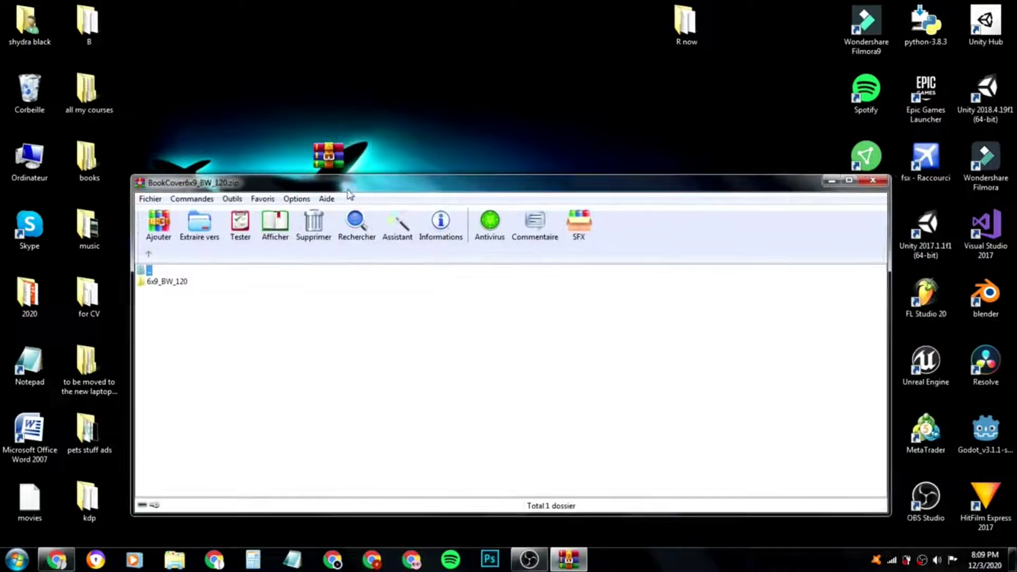
double_click(155, 283)
left_click_drag(173, 312, 475, 148)
key("Escape")
left_click_drag(326, 159, 4, 94)
left_click_drag(427, 87, 545, 158)
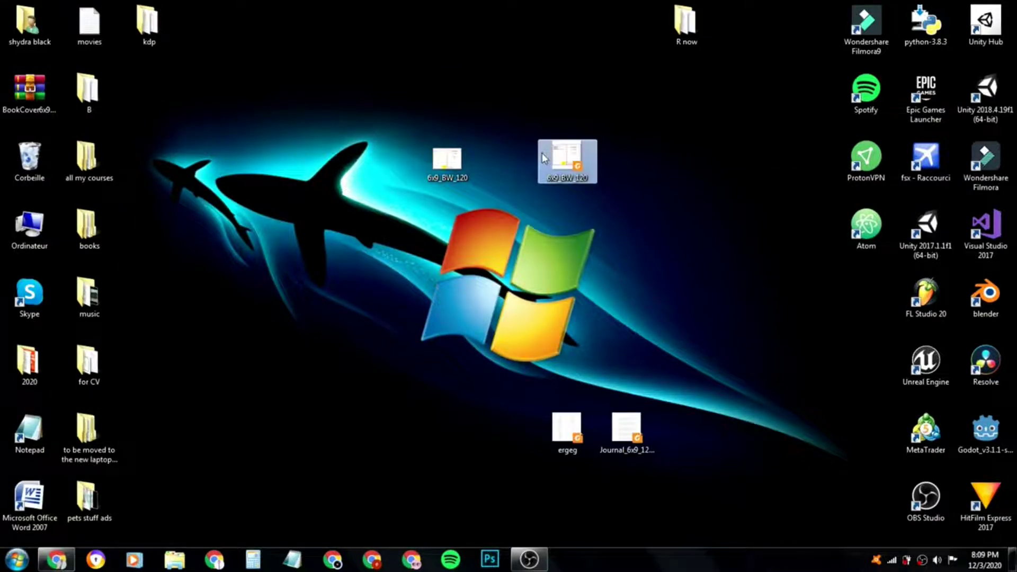
- Review the whole 6x9_BW_120 PDF template at 67.33% zoom, close it and move the file to the Recycle Bin
double_click(570, 174)
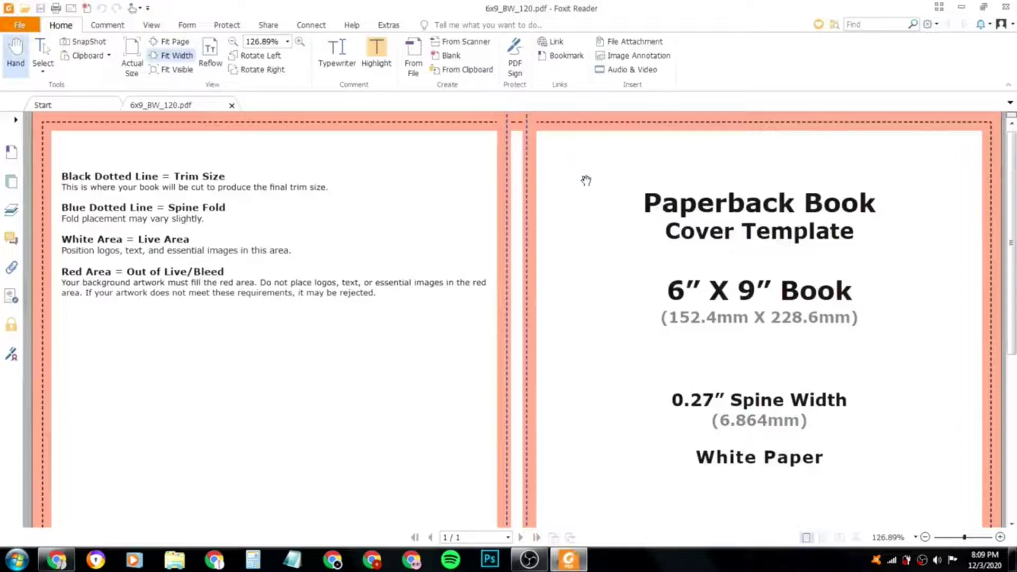
left_click_drag(963, 538, 954, 537)
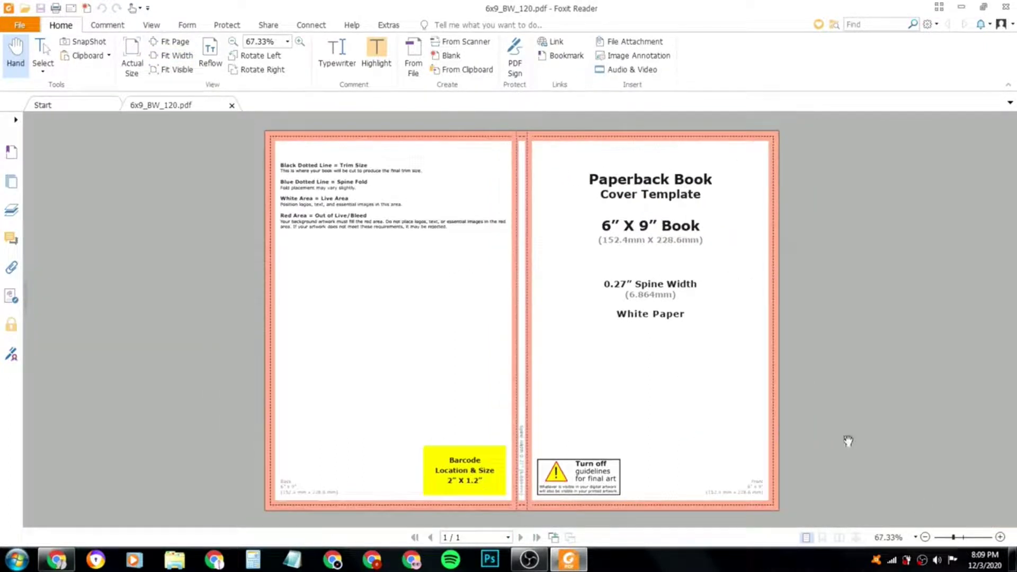
left_click(1006, 7)
left_click_drag(567, 167, 27, 154)
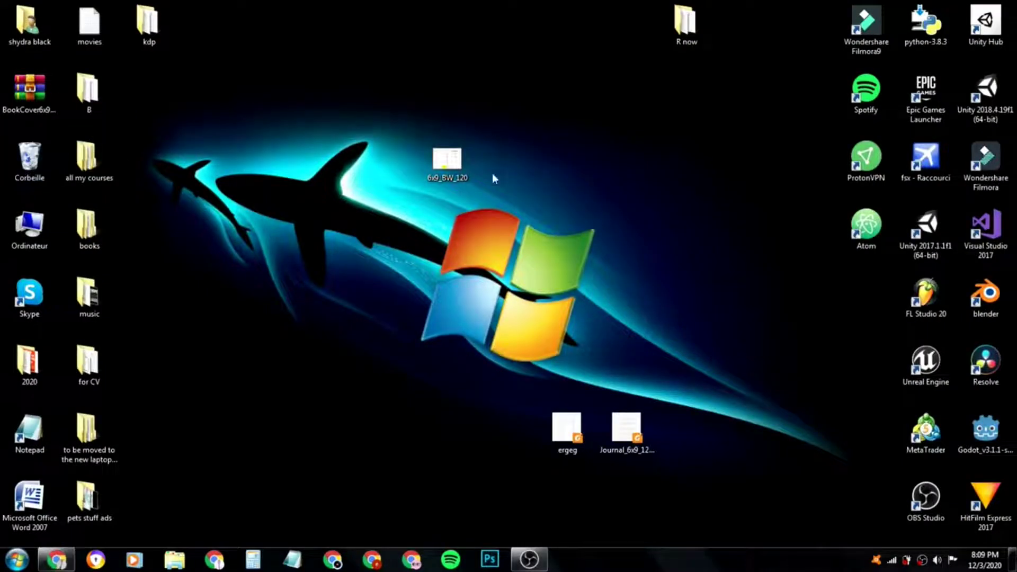
- Examine the 6x9_BW_120 template image's bleed, spine and barcode areas, close it and return to Chrome
double_click(433, 167)
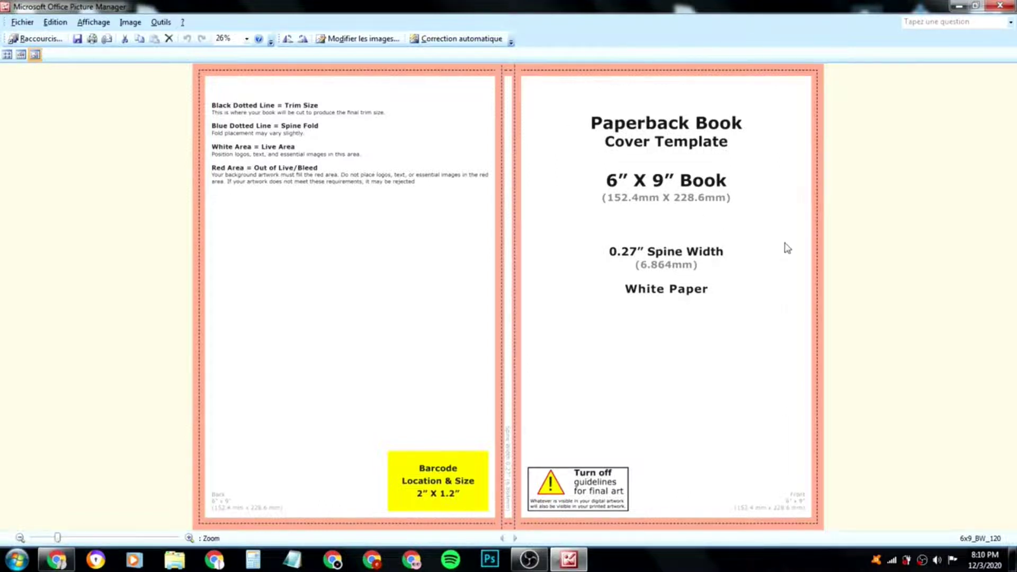
left_click(993, 10)
left_click(57, 560)
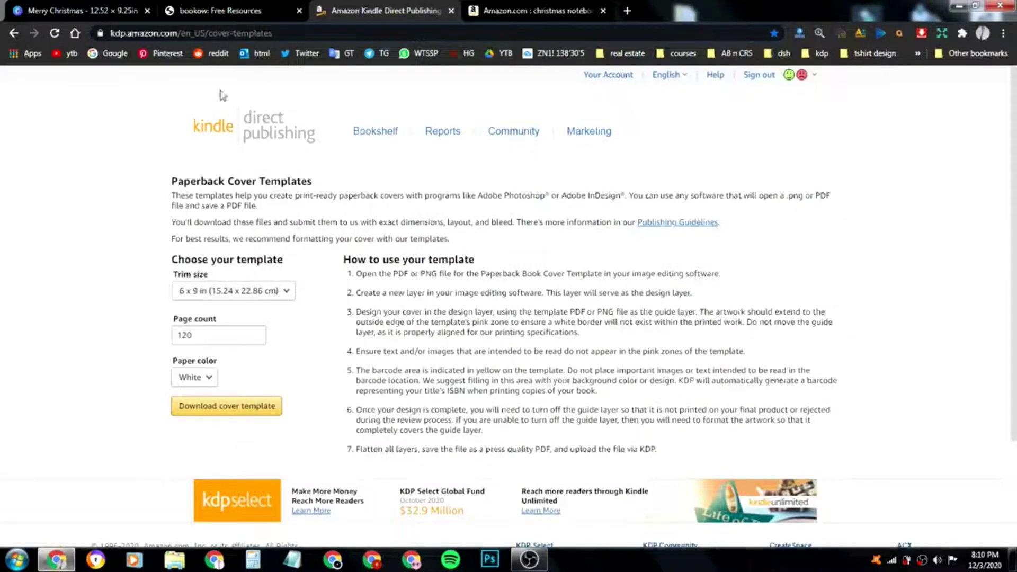
- Check the Merry Christmas cover design, and examine the 6x9_BW_120 cover template image from the desktop for its guide areas
left_click(86, 6)
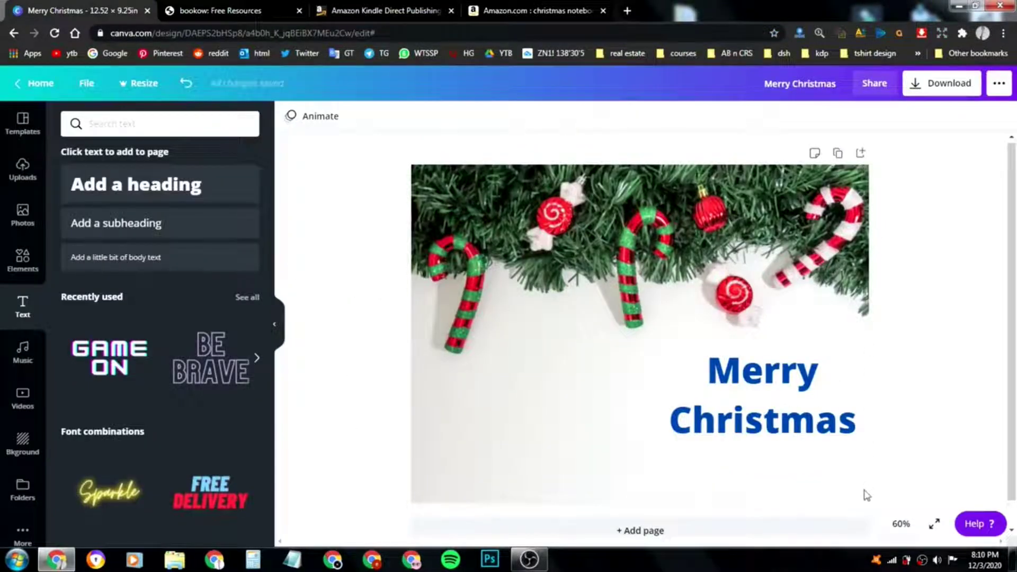
scroll(574, 482, "down", 1)
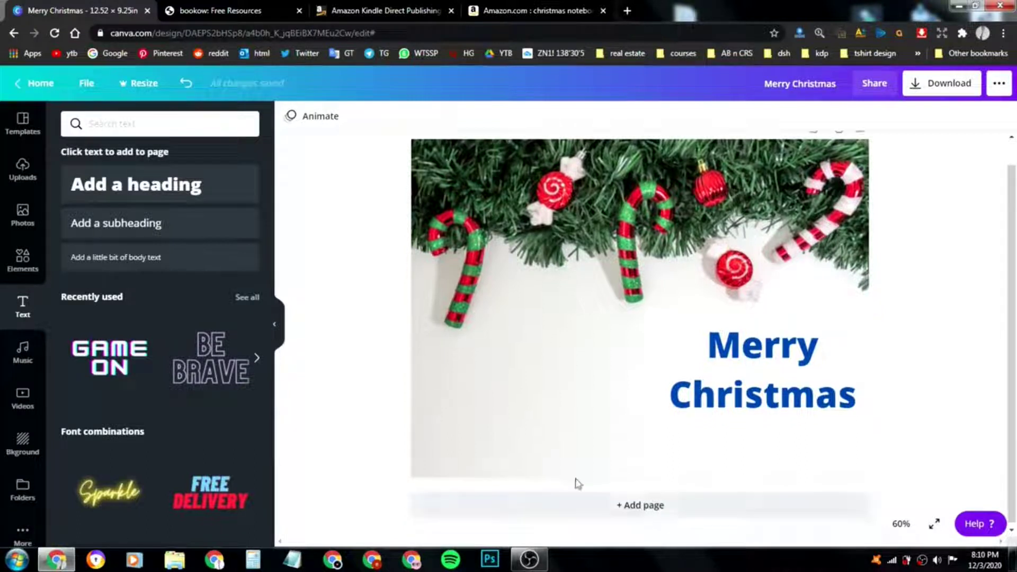
left_click(56, 560)
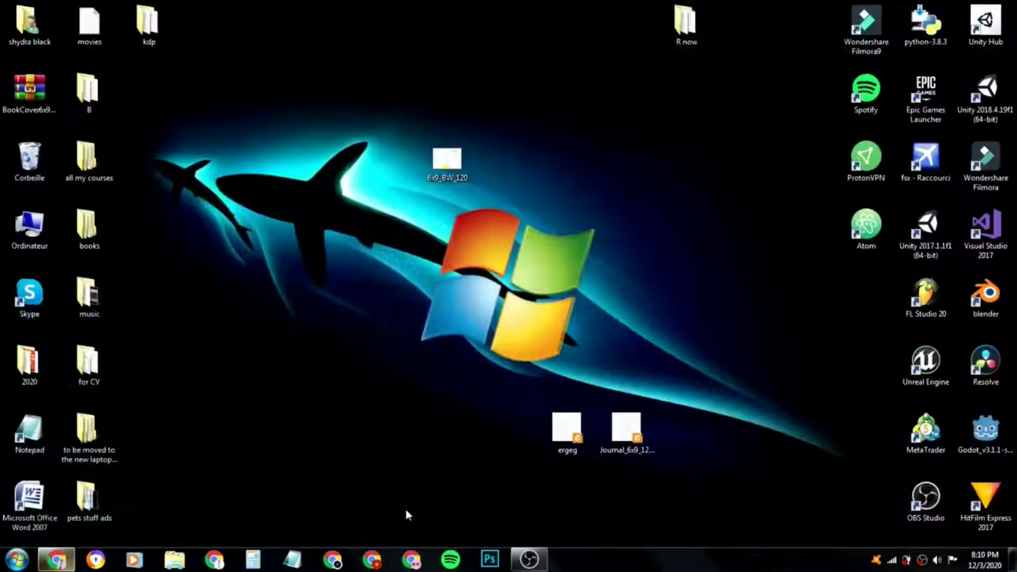
double_click(457, 175)
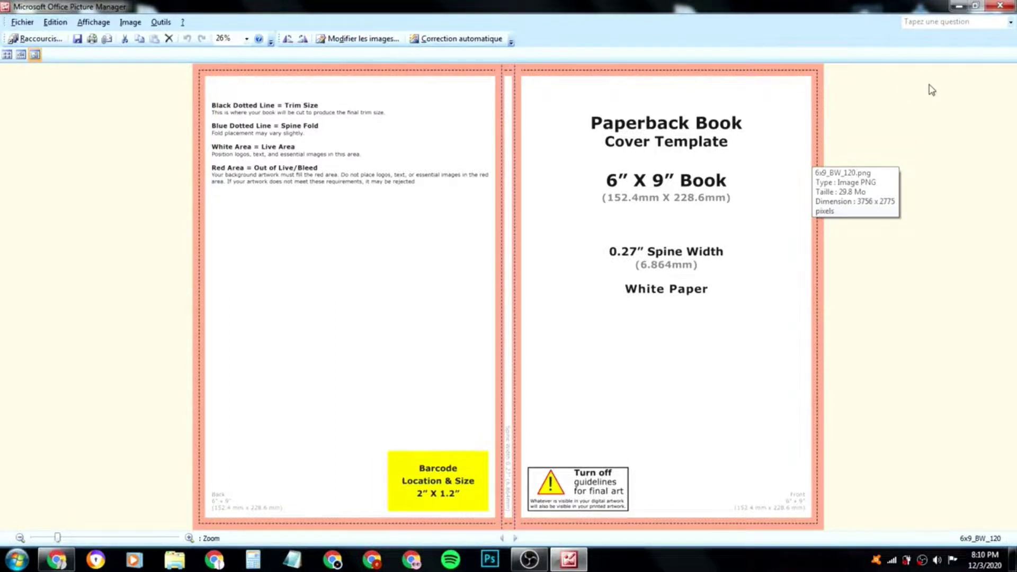
left_click(1000, 5)
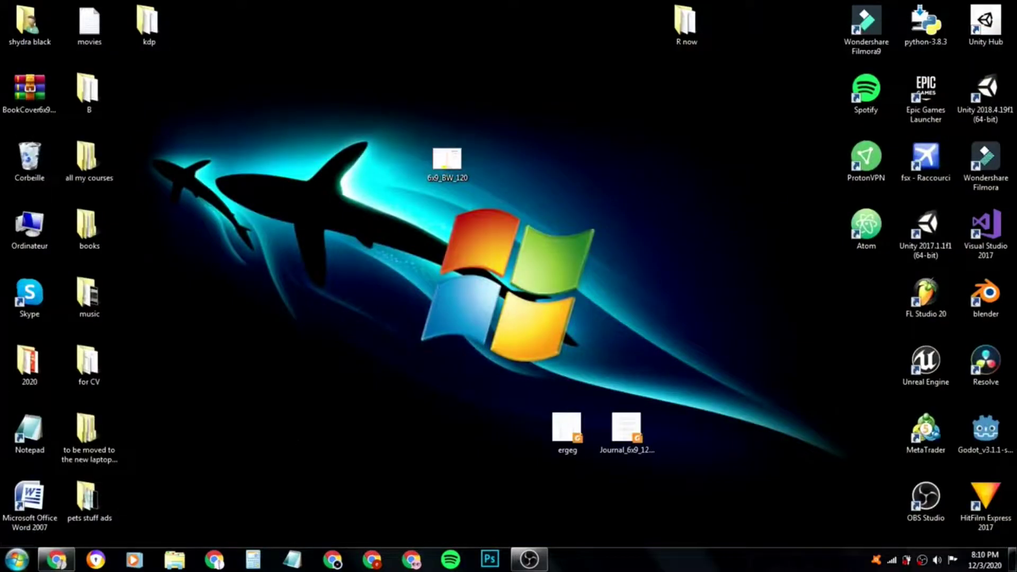
- Return to the Canva cover design and try to upload 6x9_BW_120.png from the device
left_click(16, 560)
left_click(56, 559)
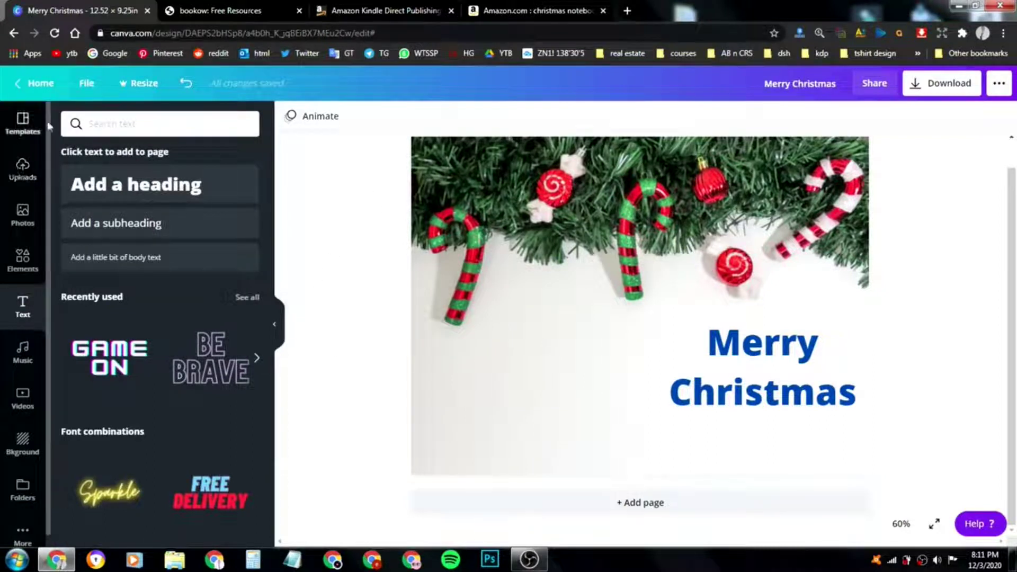
left_click(23, 168)
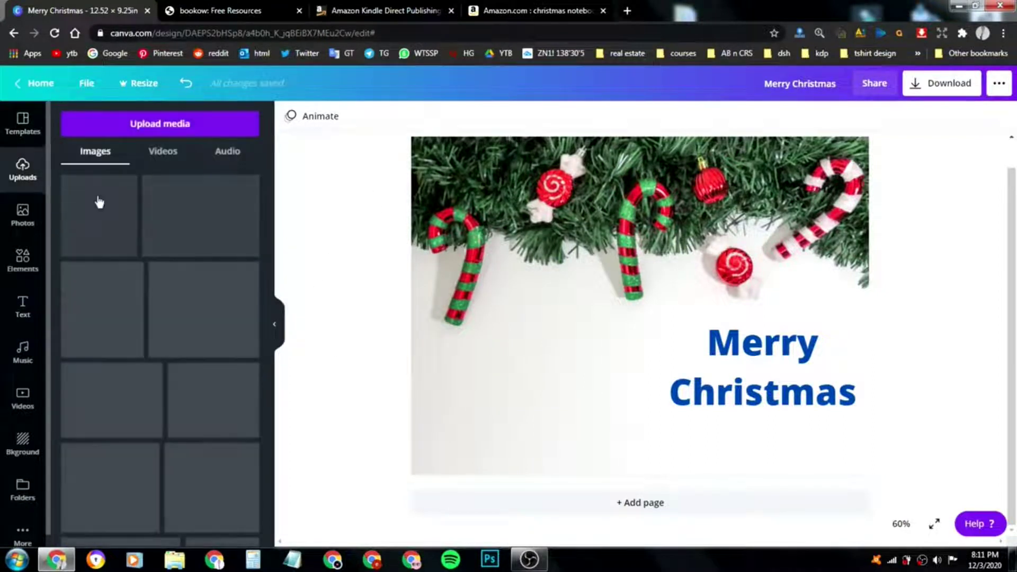
left_click(161, 127)
left_click(82, 195)
double_click(158, 171)
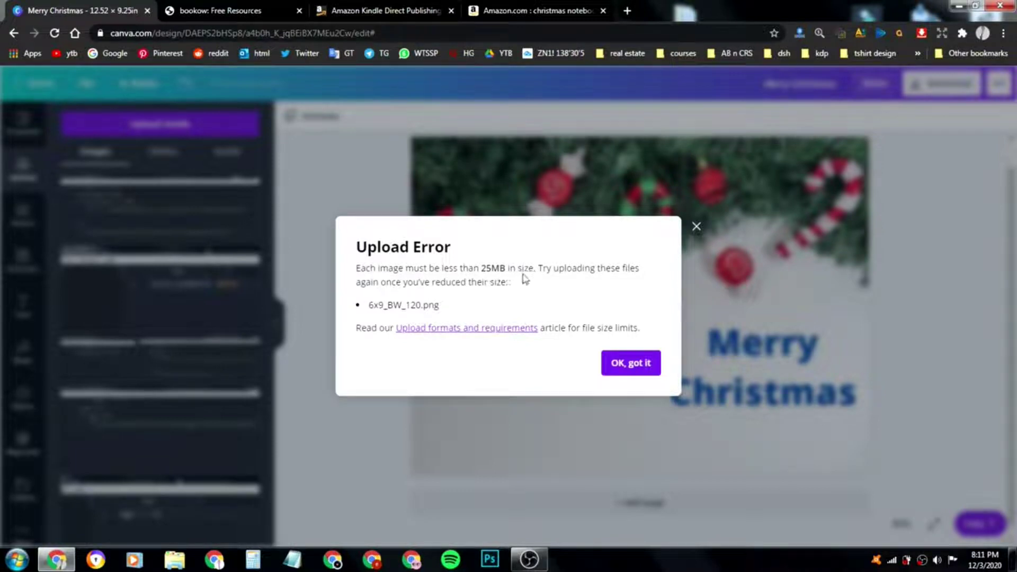
left_click(696, 228)
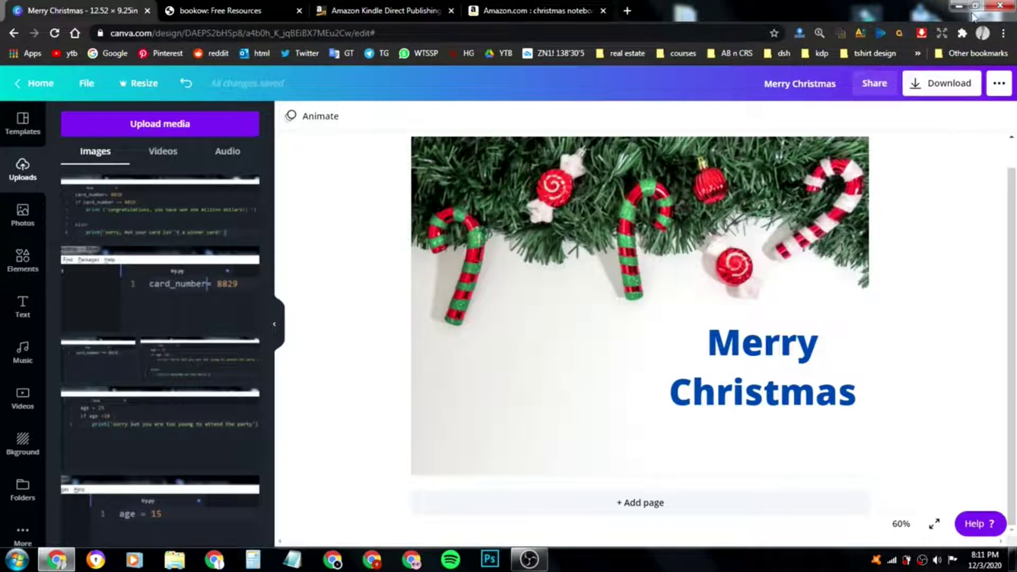
- Check the file size of the 6x9_BW_120 image on the desktop
left_click(957, 6)
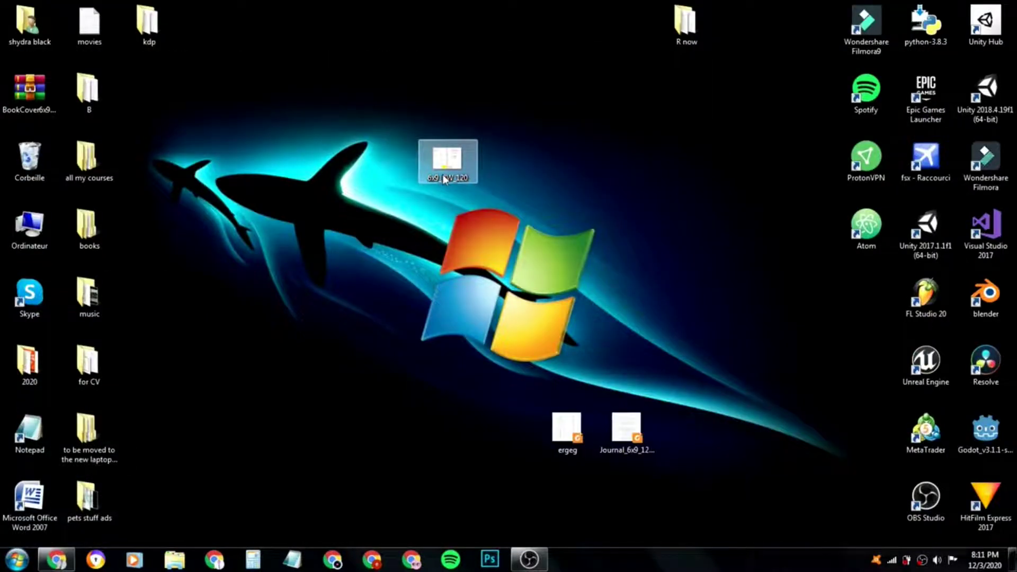
key("a")
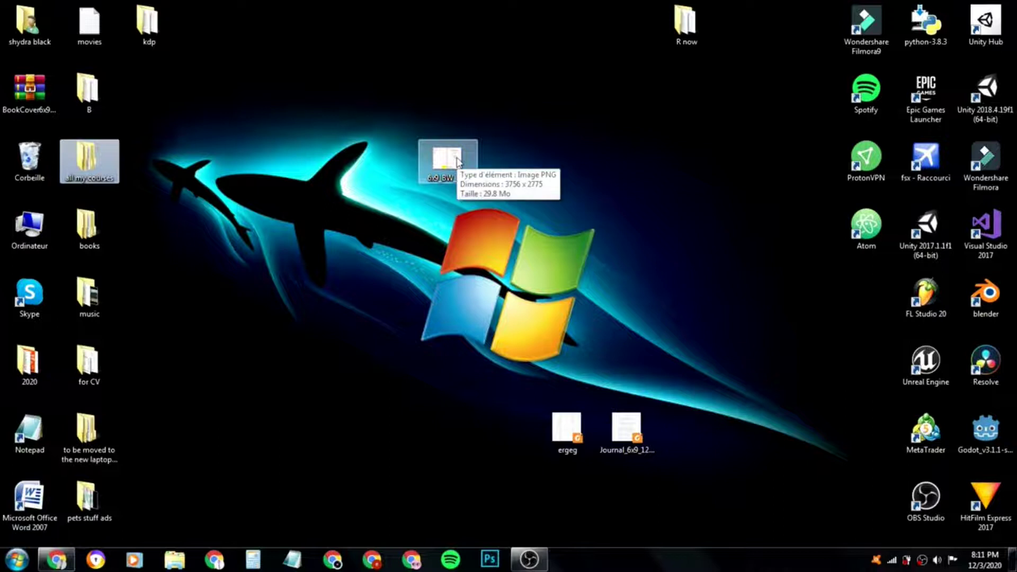
left_click(452, 215)
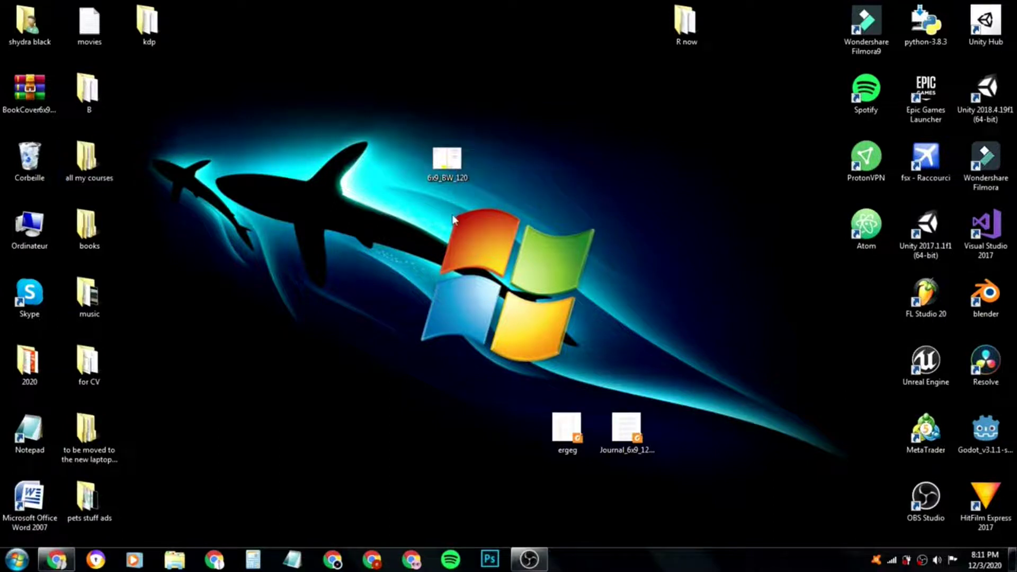
- Edit the 6x9_BW_120 image's colour in Picture Manager to amount 29, hue 9 and saturation 29, and save the changes
double_click(449, 170)
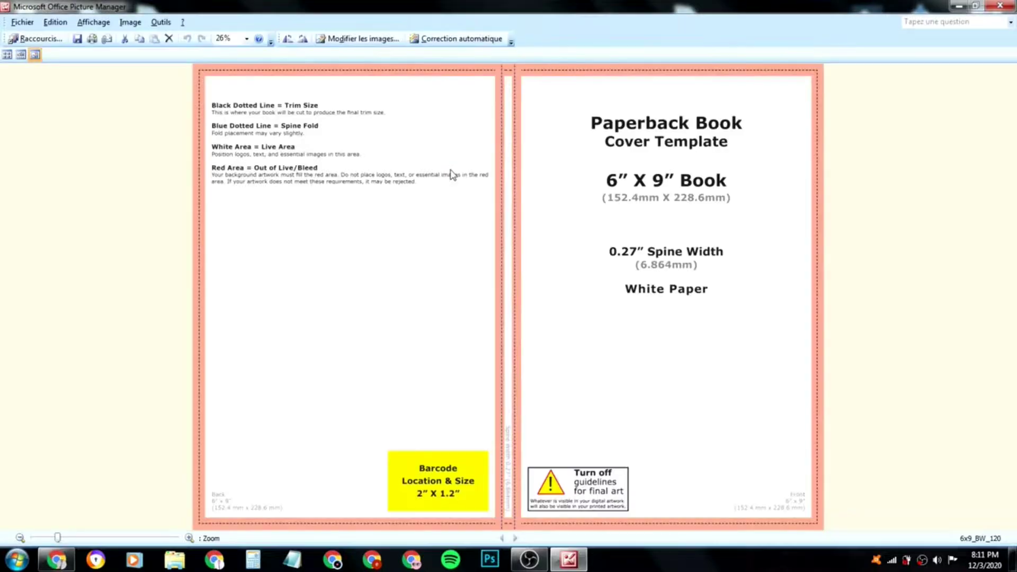
left_click(351, 39)
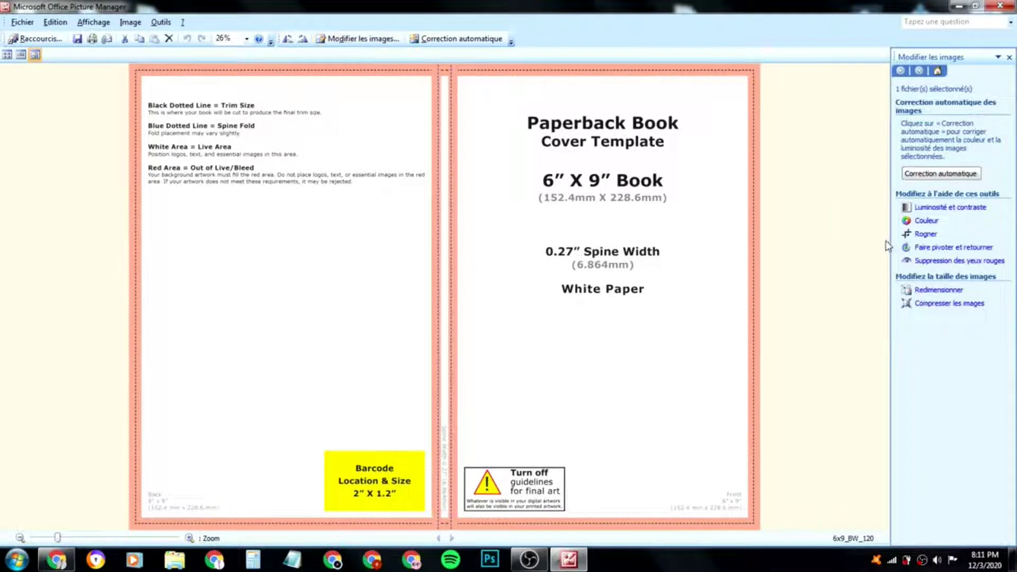
left_click(926, 221)
left_click_drag(938, 238, 928, 243)
left_click_drag(939, 248, 938, 271)
left_click_drag(936, 309, 945, 317)
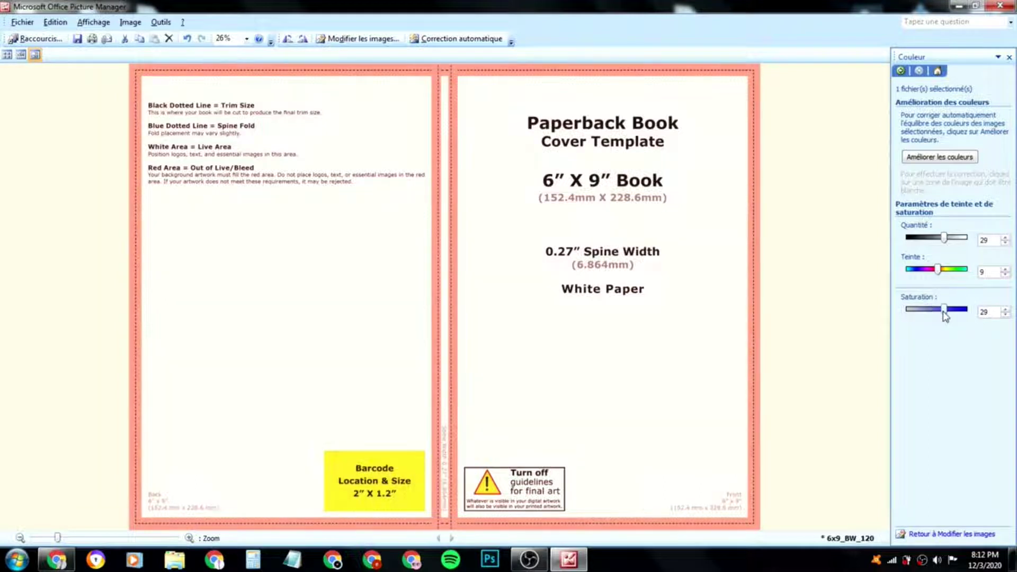
left_click(996, 6)
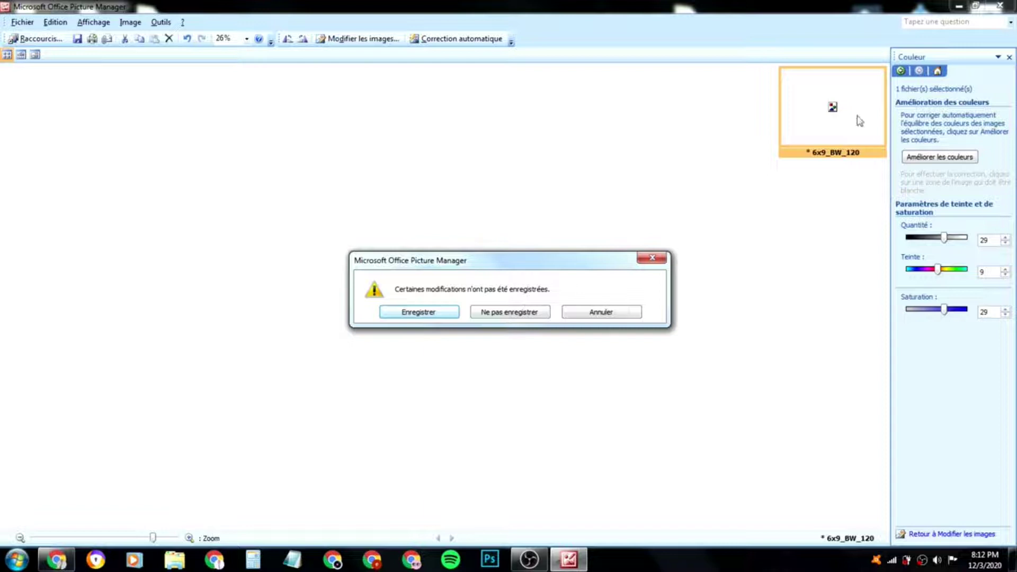
left_click(431, 313)
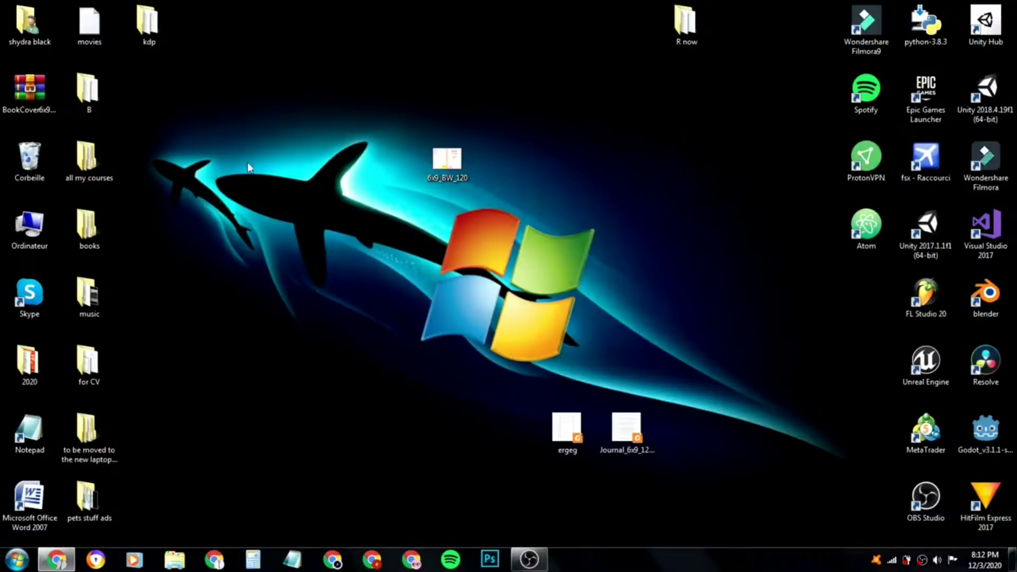
- Refresh the desktop and recheck the file size of the saved 6x9_BW_120 image
left_click(105, 155)
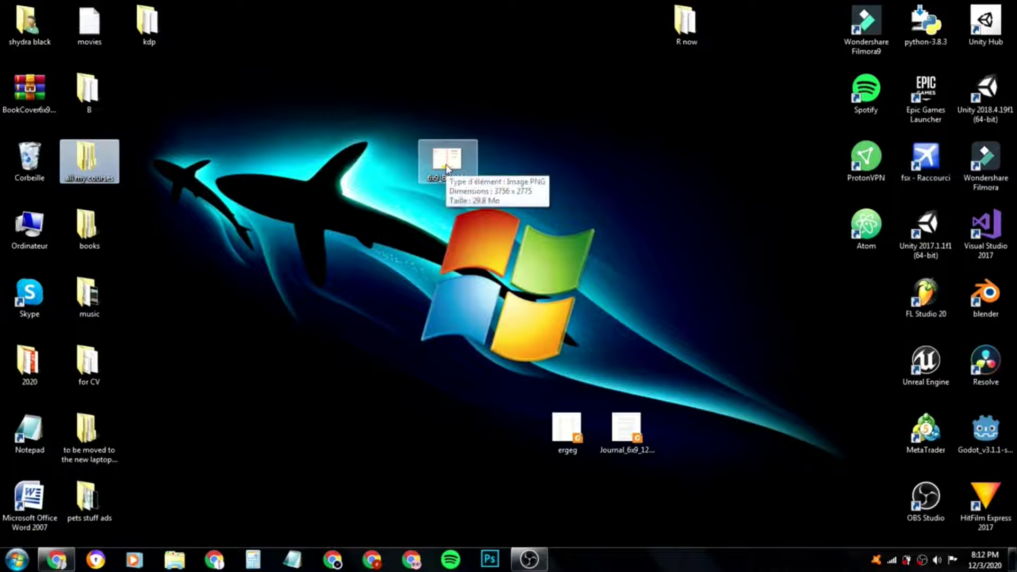
right_click(312, 129)
left_click(357, 164)
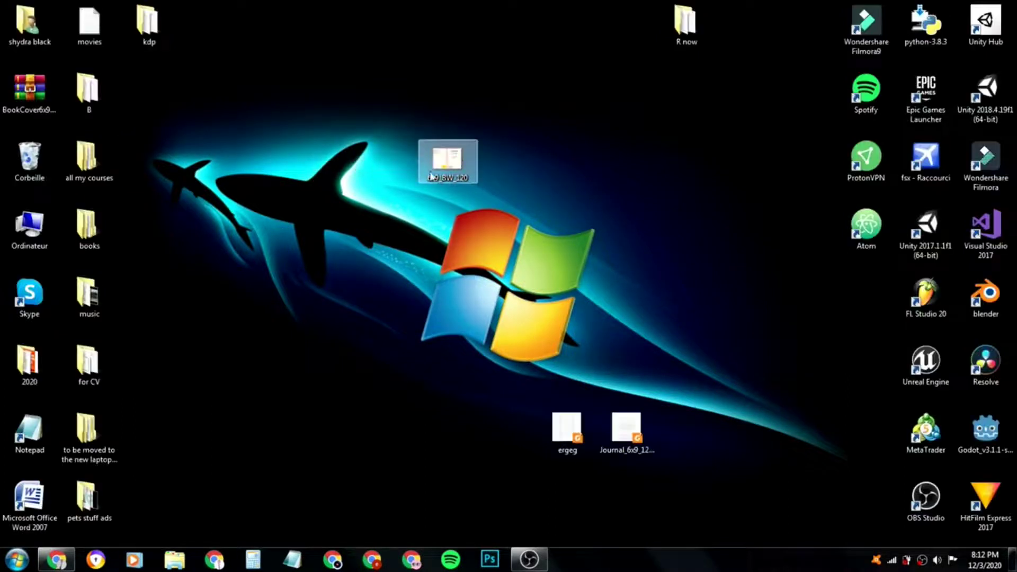
mouse_move(463, 162)
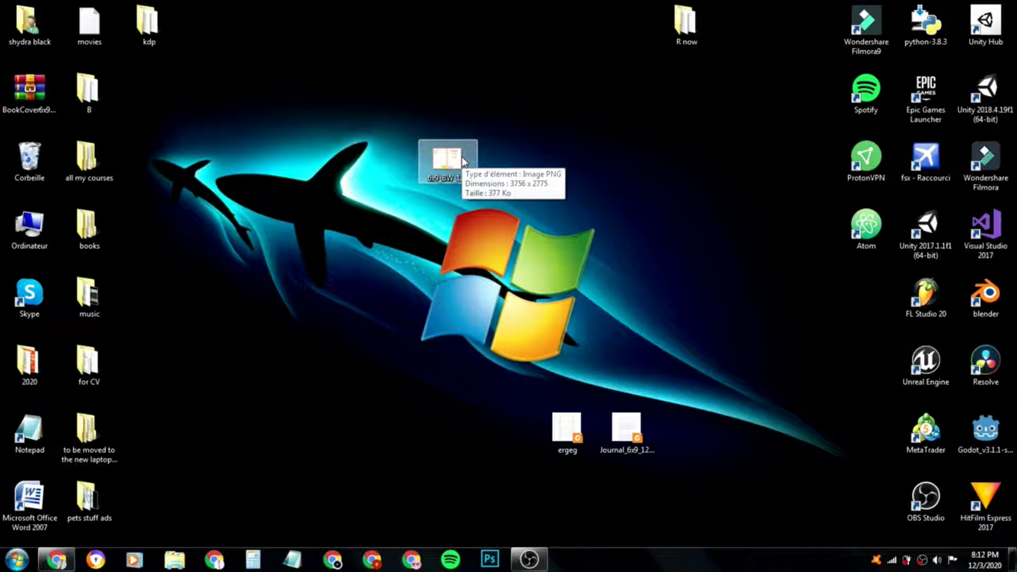
- Switch back to the Canva design and upload the re-saved 6x9_BW_120 image from the device
left_click(56, 560)
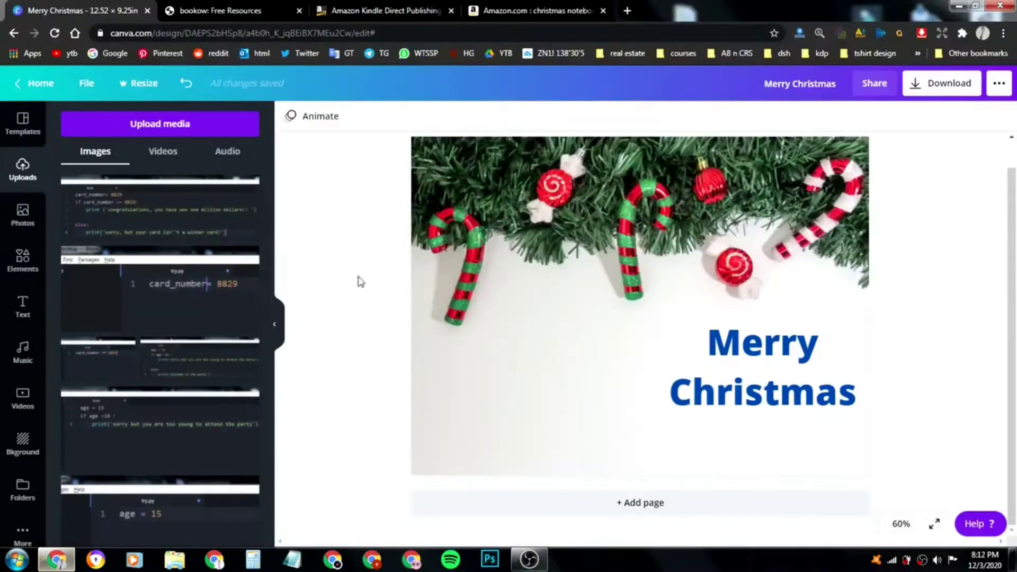
left_click(144, 123)
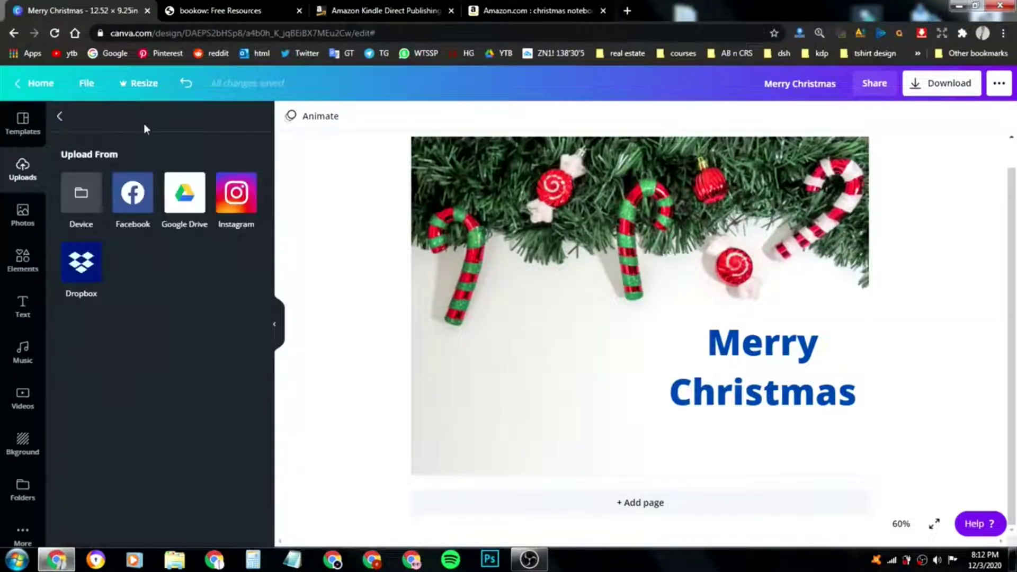
left_click(84, 194)
double_click(167, 172)
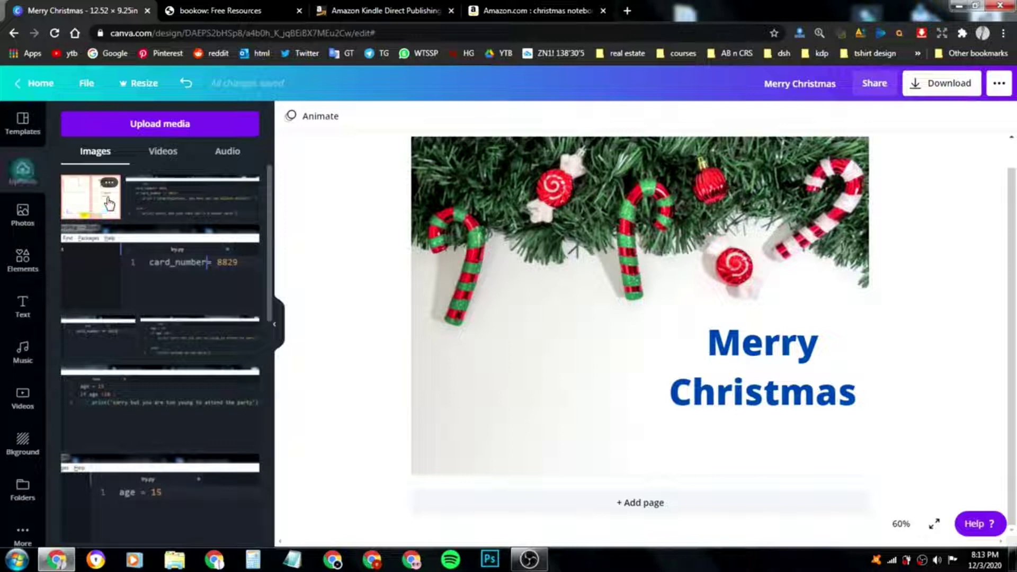
- Place the uploaded cover template on the page, align it to the upper-left corner and enlarge it to cover the whole page
left_click(91, 201)
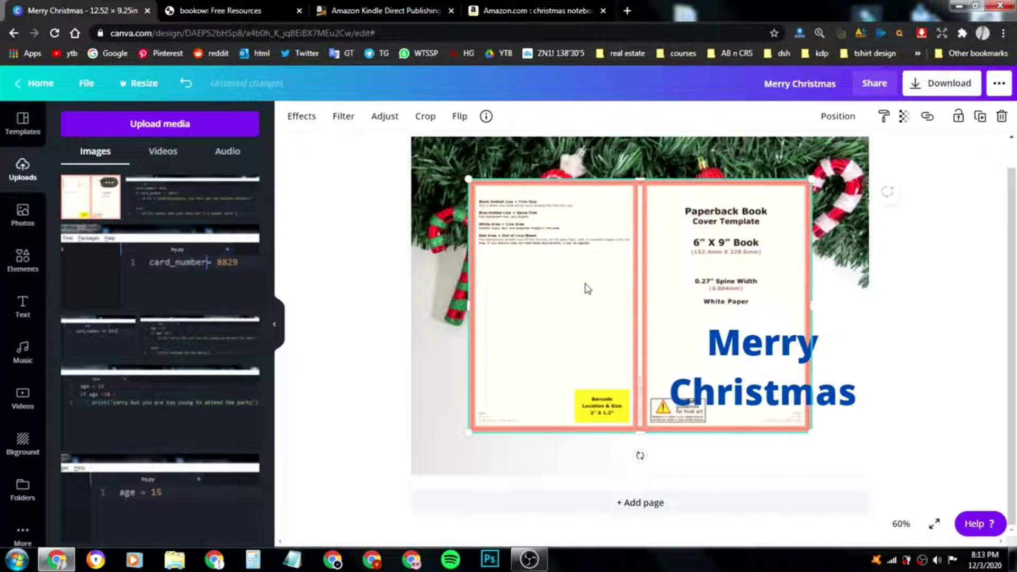
left_click_drag(577, 281, 529, 241)
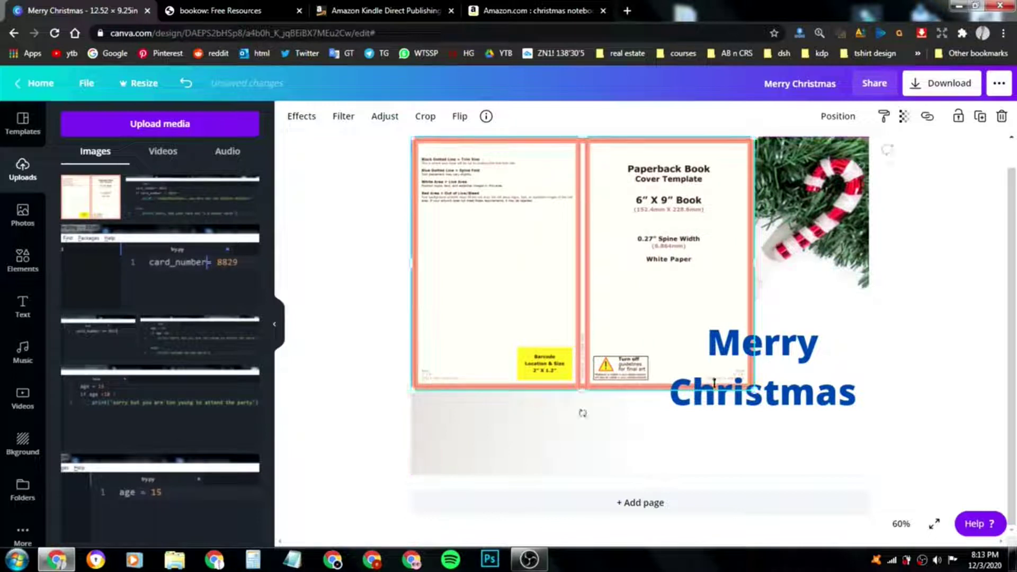
left_click_drag(752, 391, 870, 469)
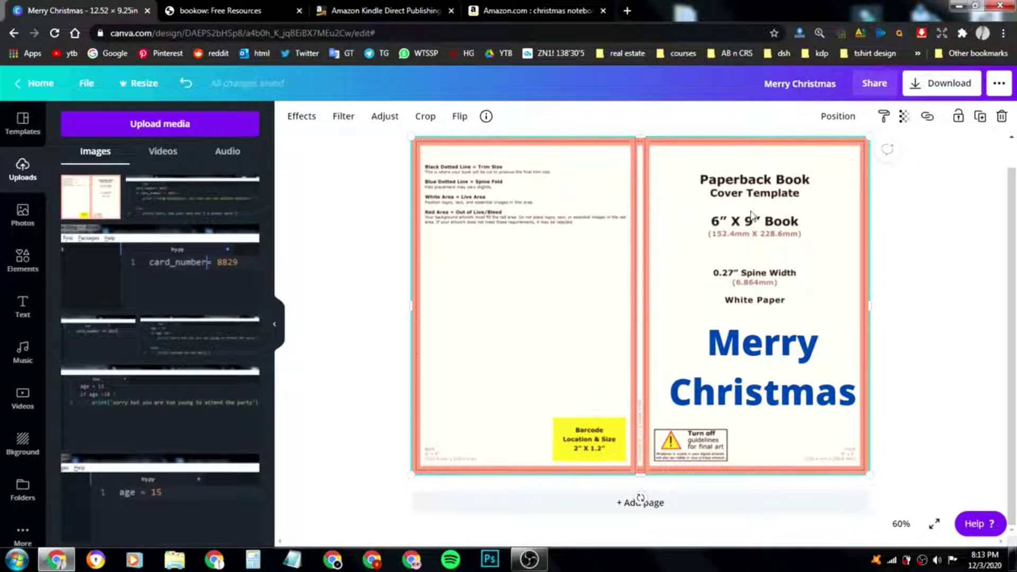
- Make the cover template semi-transparent so the artwork shows through it
left_click(904, 117)
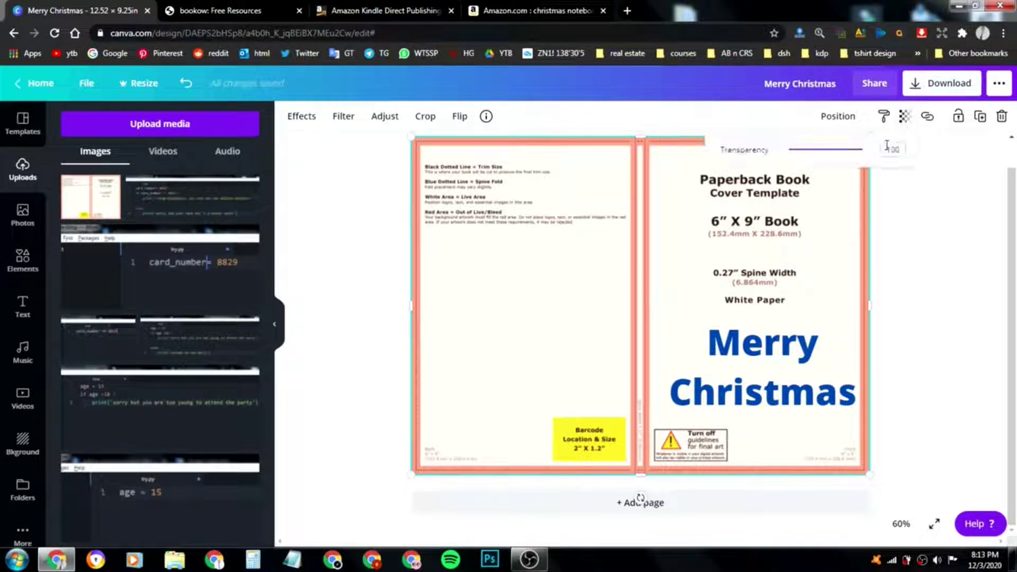
left_click_drag(870, 158, 837, 159)
left_click(952, 217)
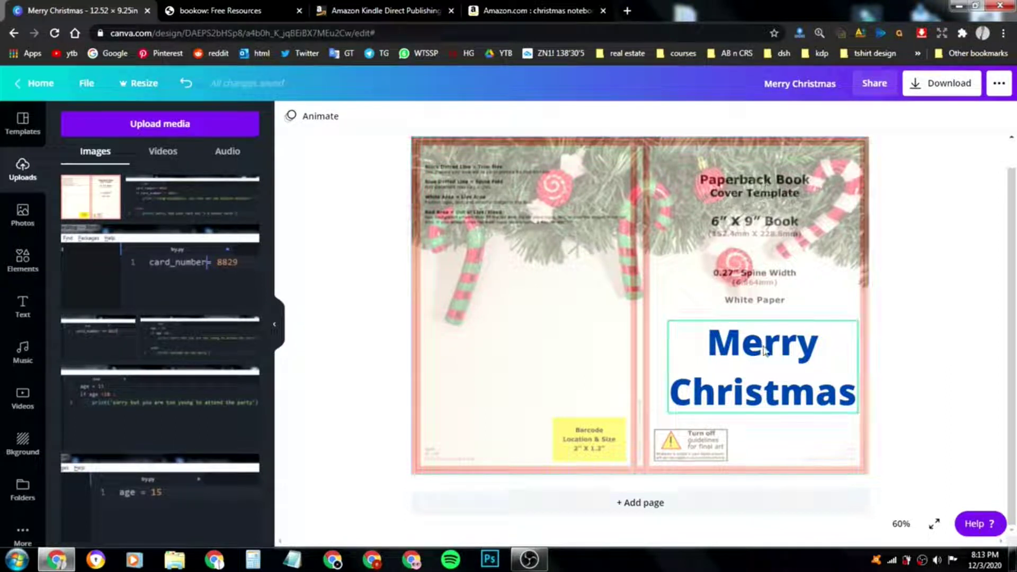
- Enlarge the Merry Christmas text to size 74.6 and centre it on the front cover within the template's safe area
left_click_drag(764, 351, 757, 352)
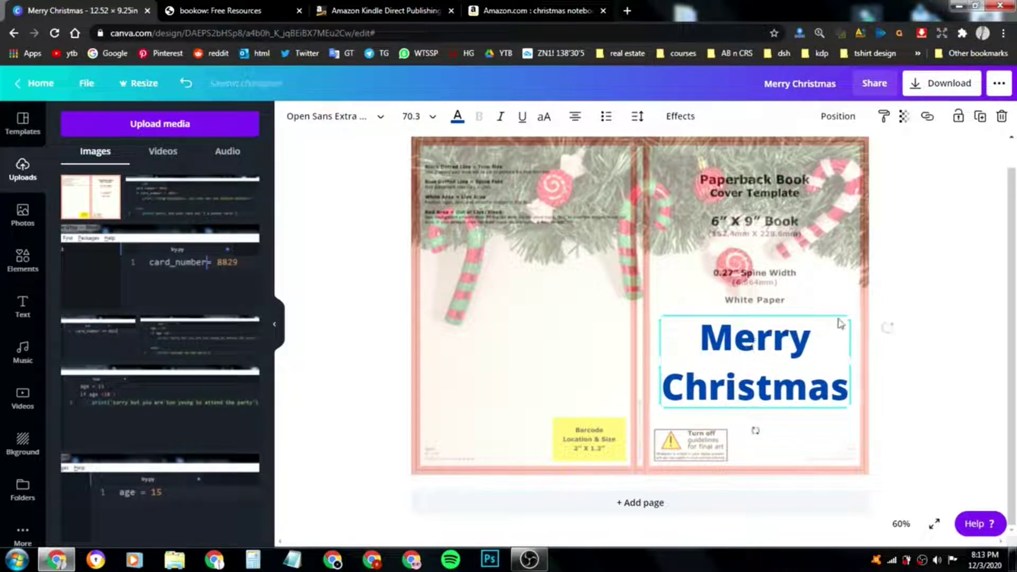
left_click_drag(849, 317, 857, 310)
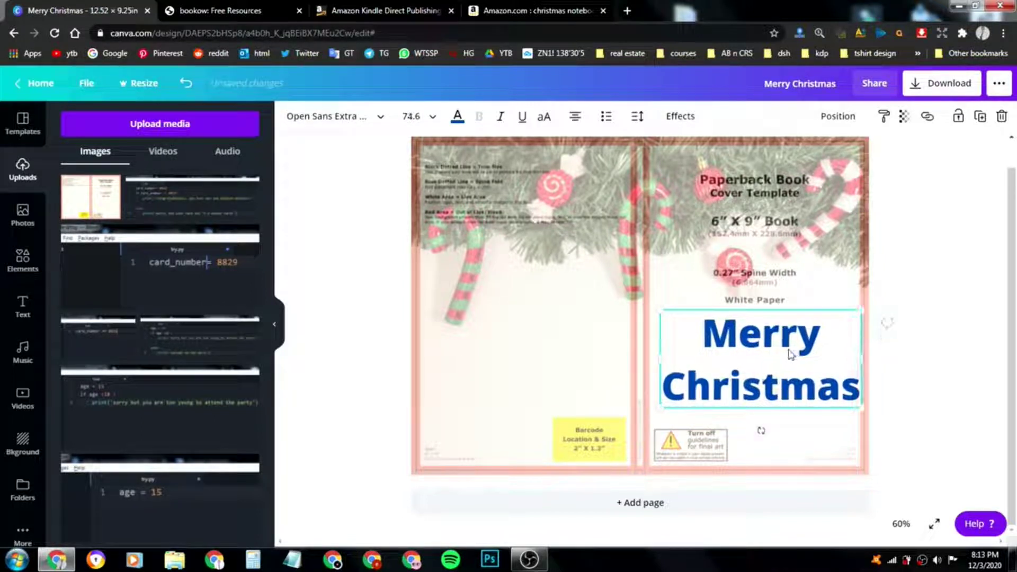
left_click_drag(785, 349, 784, 349)
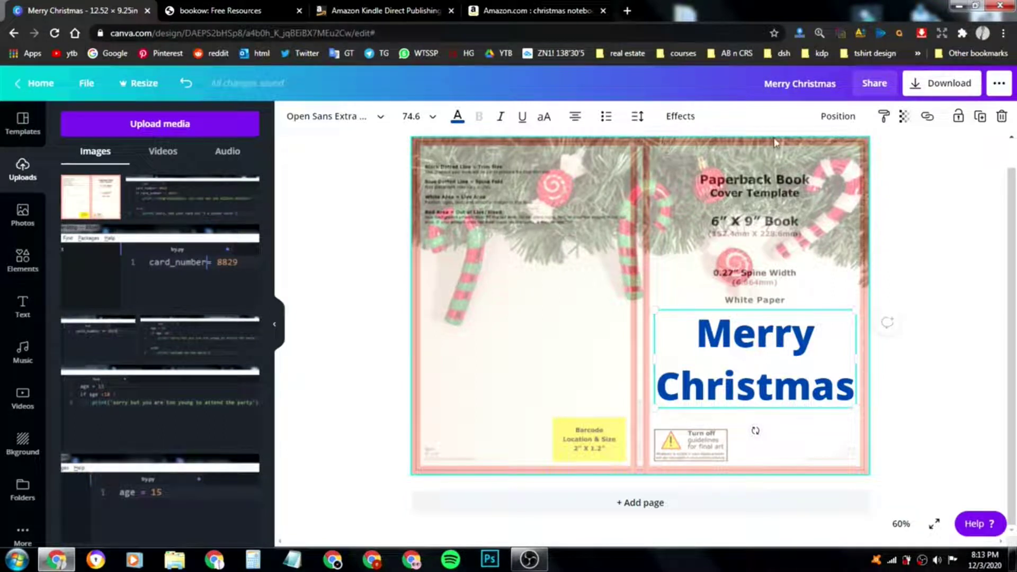
mouse_move(756, 350)
left_mouse_down()
mouse_move(735, 346)
mouse_move(773, 343)
mouse_move(712, 349)
mouse_move(575, 396)
mouse_move(708, 373)
mouse_move(763, 329)
mouse_move(756, 348)
left_mouse_up()
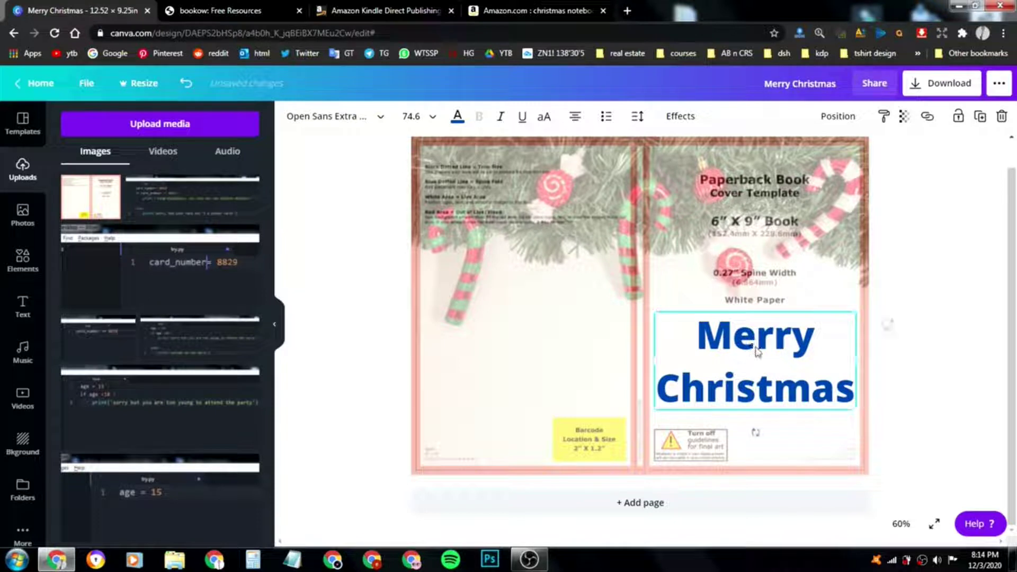
left_click(966, 342)
- Delete the cover template overlay from the page
left_click(615, 304)
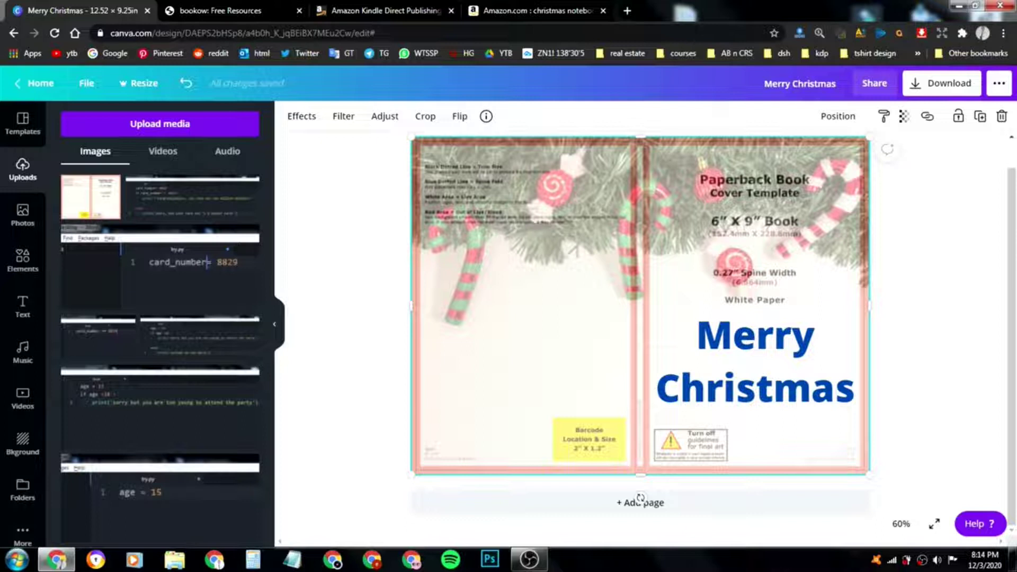
left_click(1001, 116)
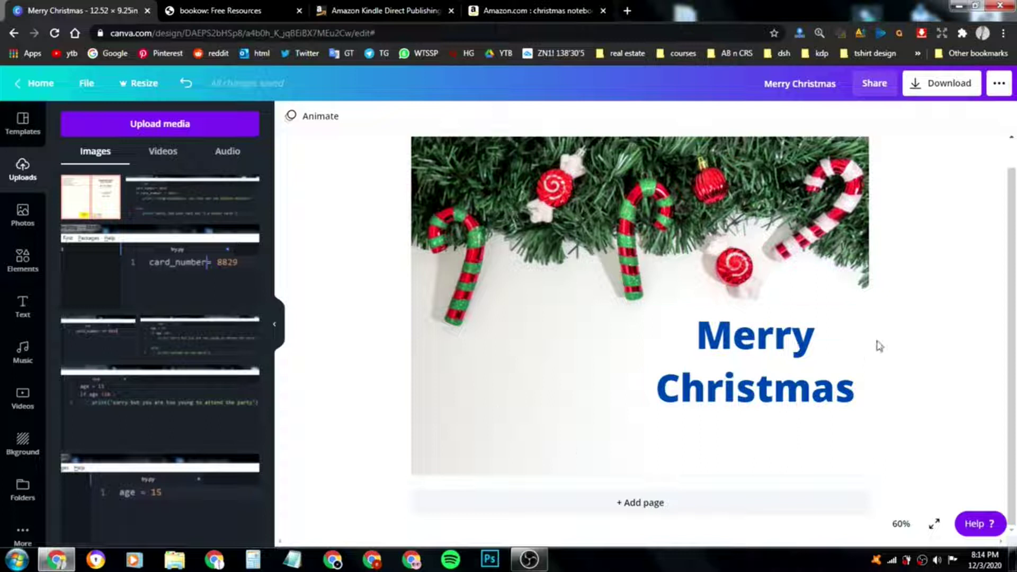
- Download the Merry Christmas cover design as a PDF Print file
left_click(914, 87)
left_click(856, 175)
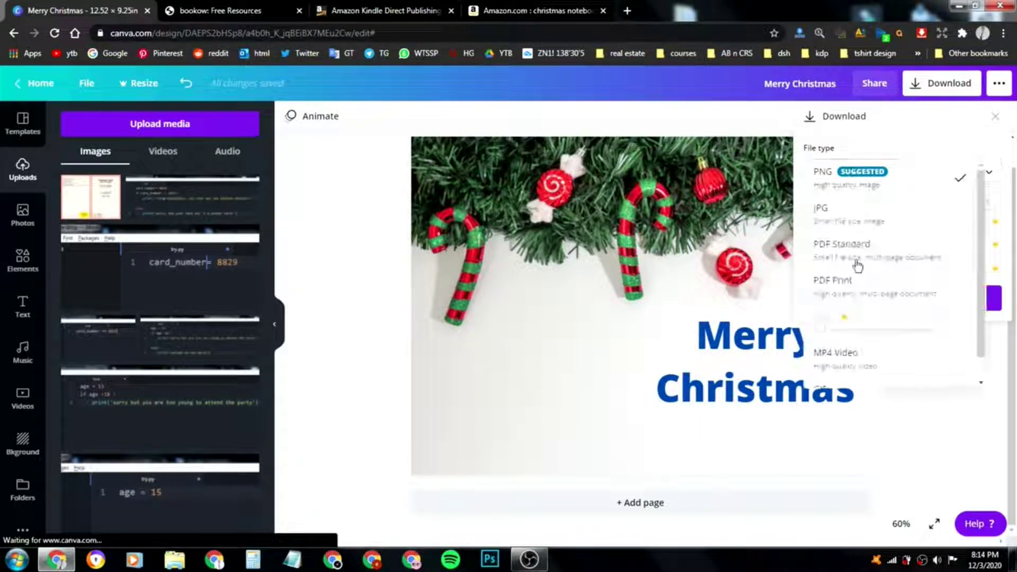
left_click(831, 176)
left_click(831, 174)
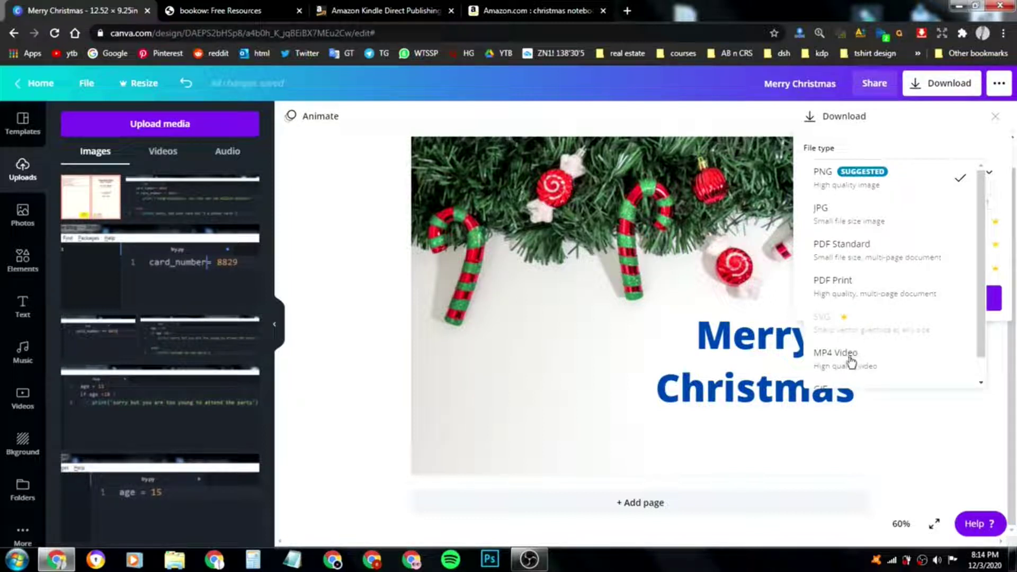
left_click(830, 290)
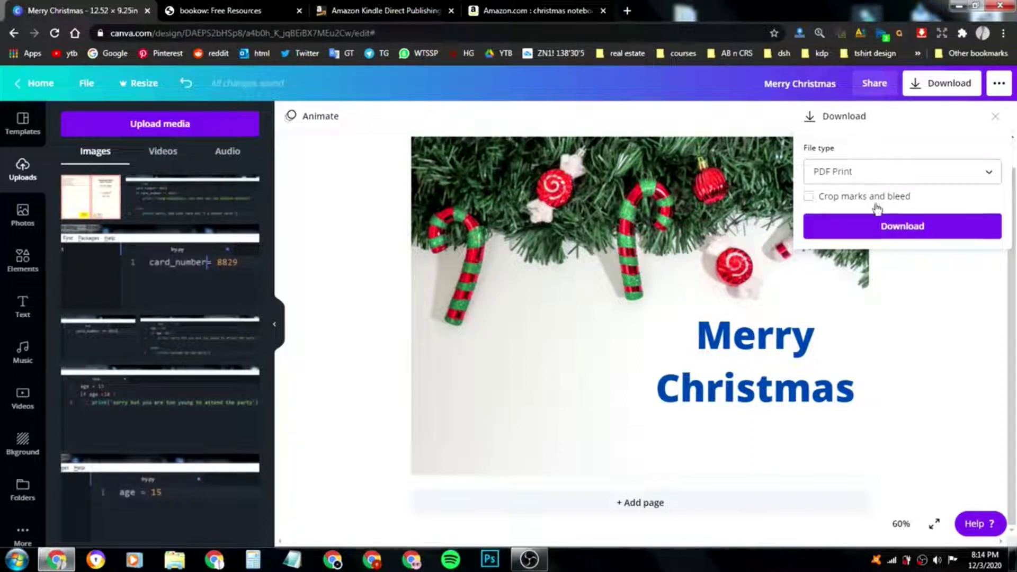
left_click(899, 239)
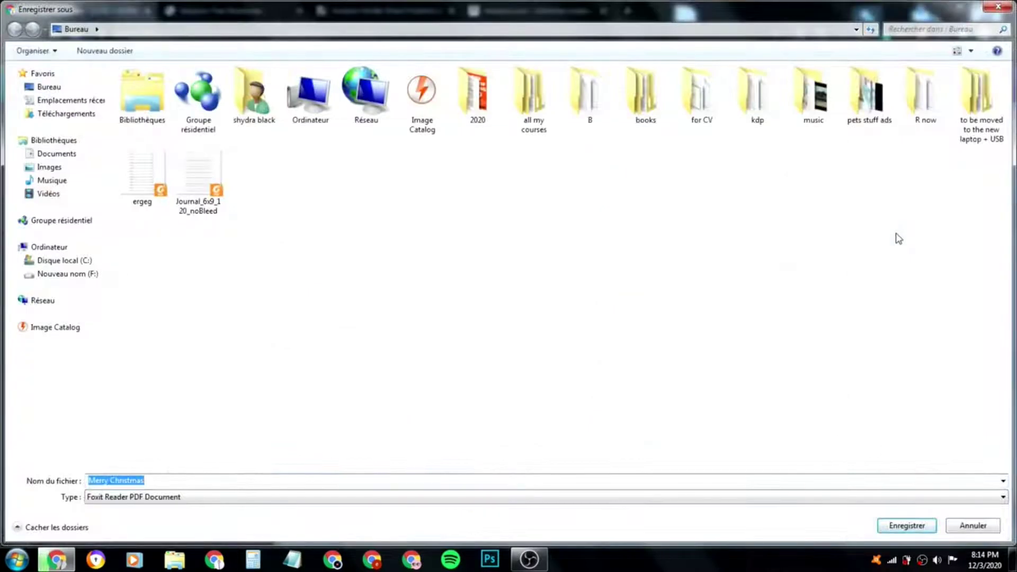
- Save the PDF to the desktop under the name "book cover for christmas amazon kindle"
type("book vo")
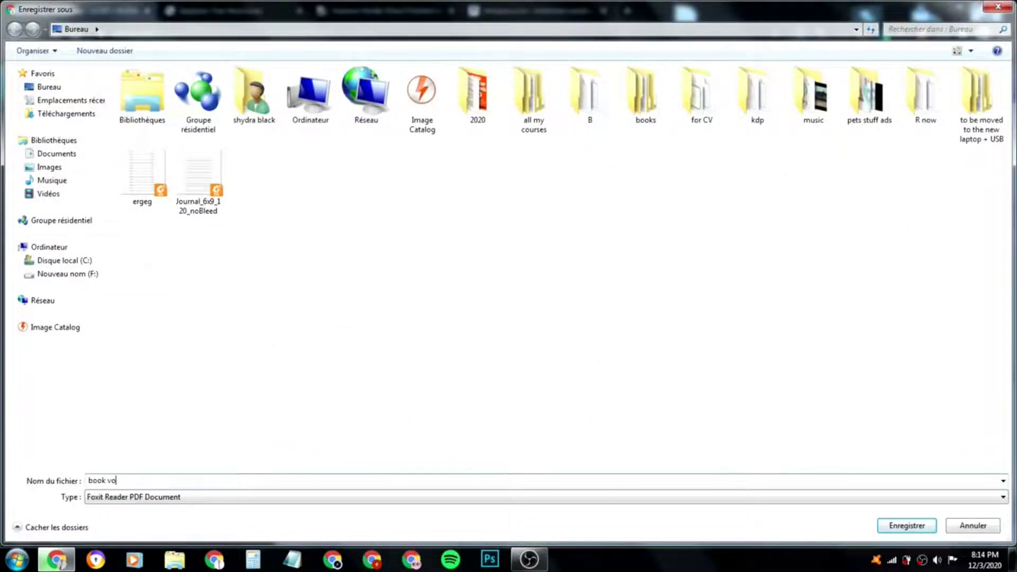
key("BackSpace")
key("BackSpace")
type("cover for christmas amazon kindle")
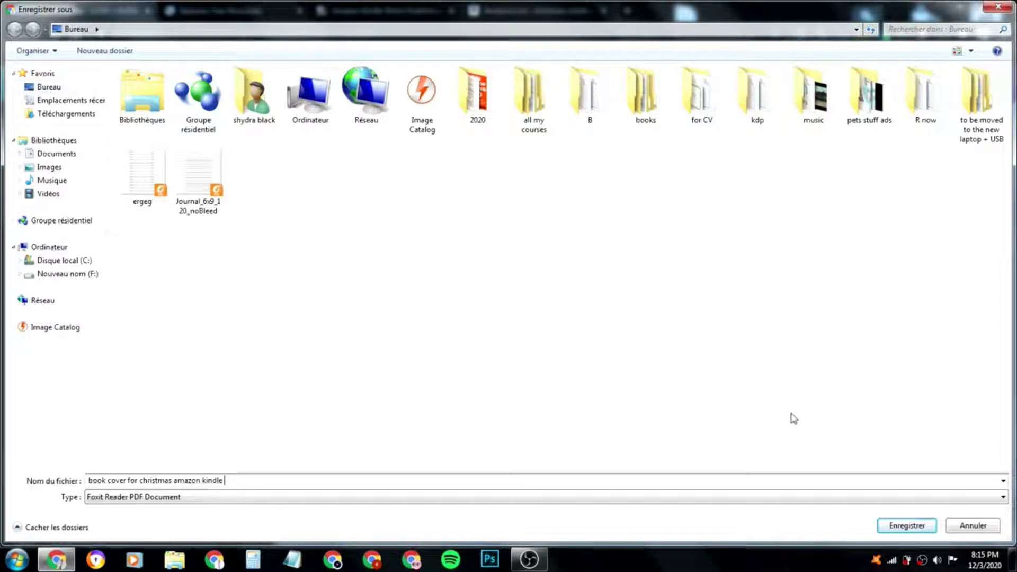
left_click(907, 526)
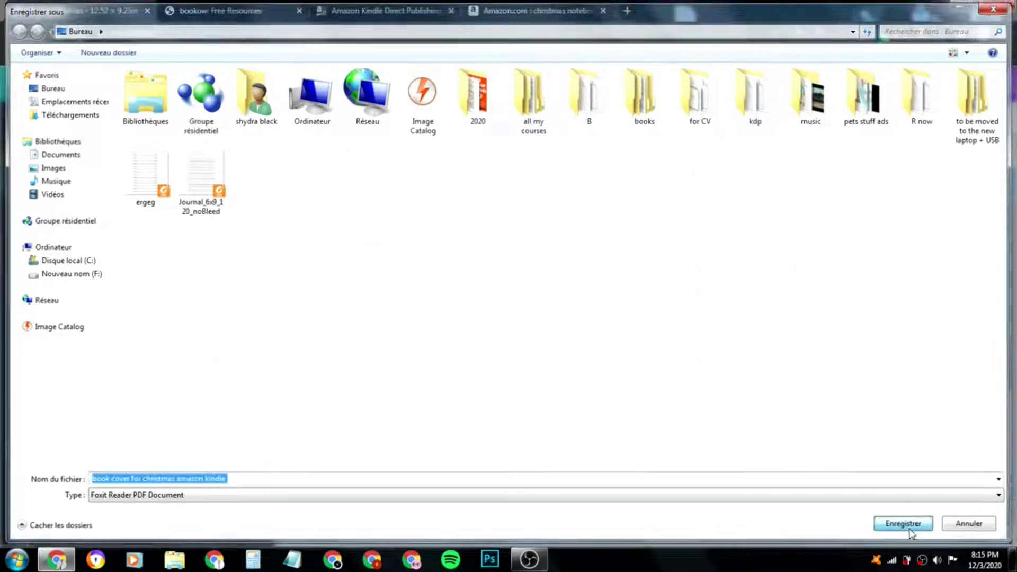
- Open the saved cover PDF from the desktop and zoom out to 67.33% to check the whole page
left_click(56, 559)
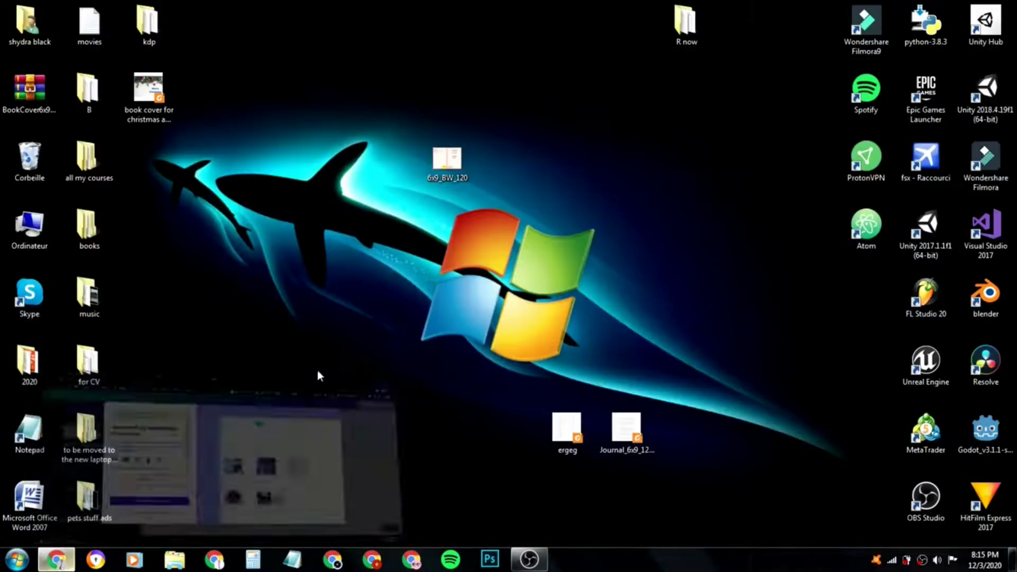
left_click_drag(150, 97, 539, 219)
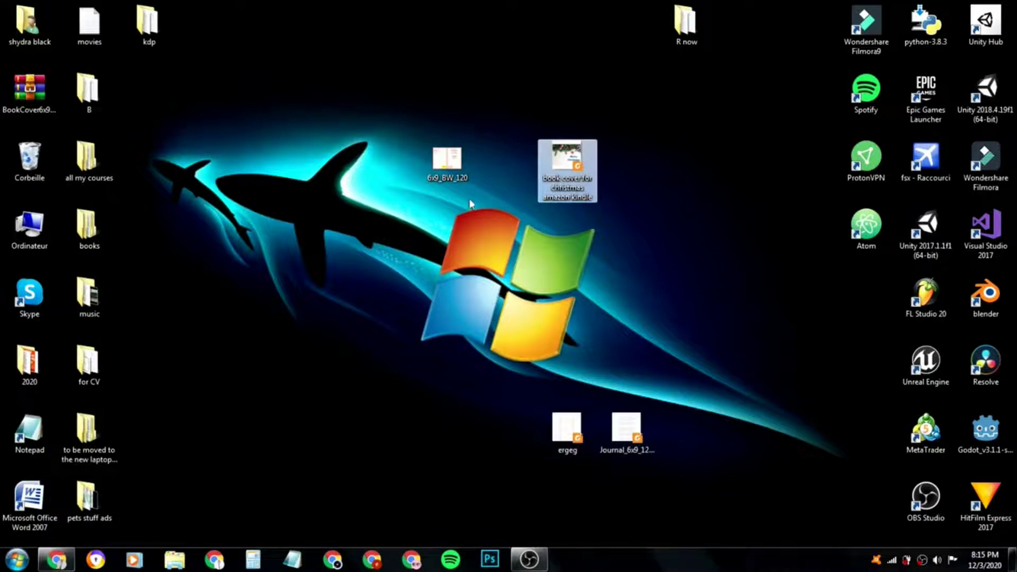
left_click_drag(562, 172, 647, 212)
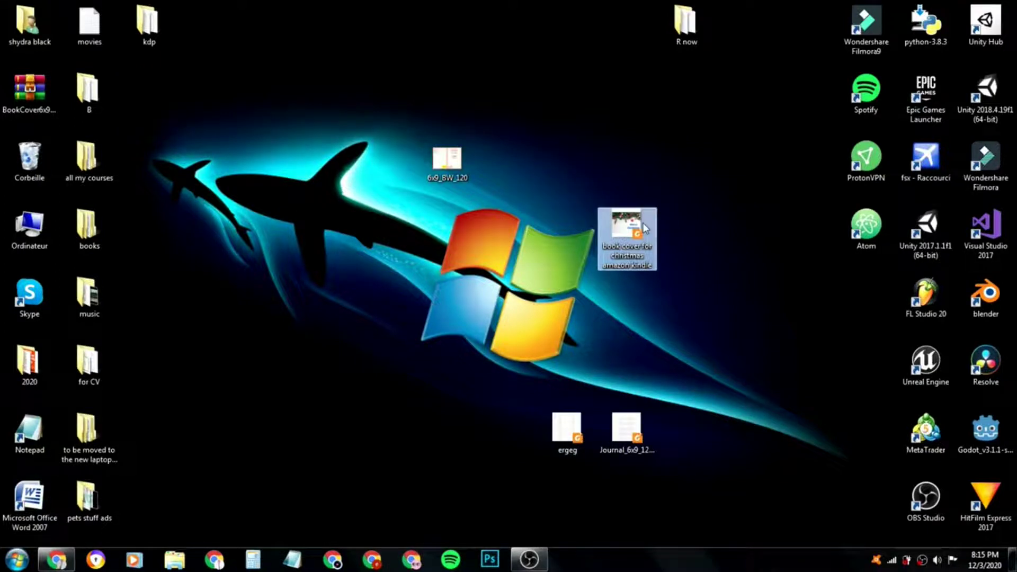
double_click(645, 228)
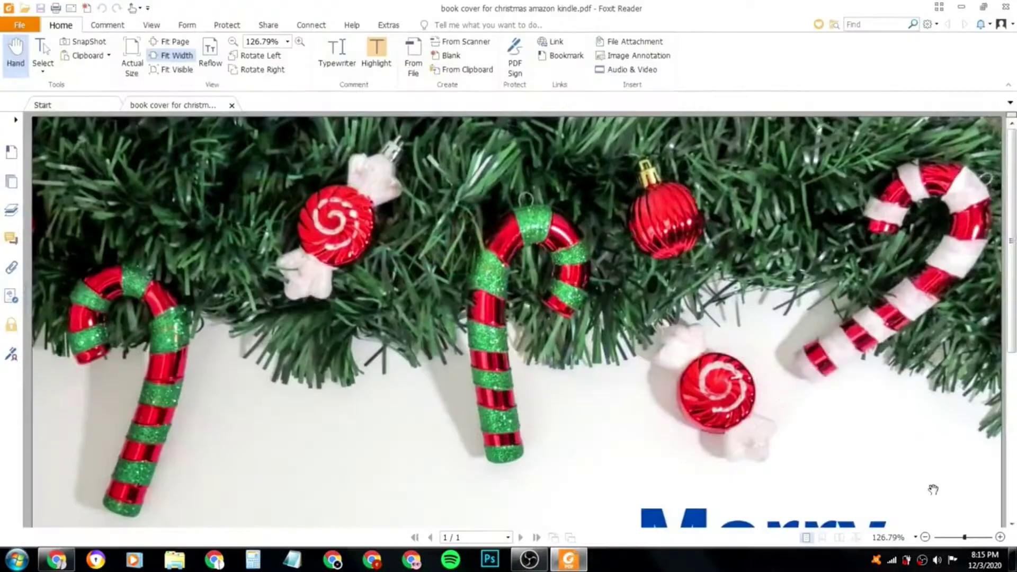
left_click_drag(966, 538, 954, 542)
left_click_drag(943, 544, 954, 544)
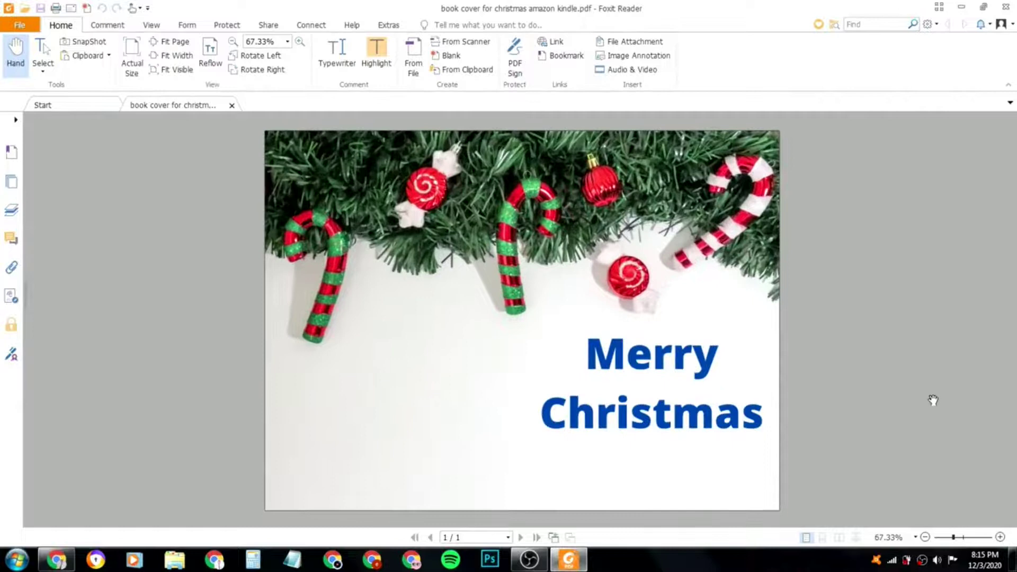
left_click(1006, 7)
- Move the cover PDF down to the journal file's row on the desktop and the ergeg file up near 6x9_BW_120
left_click(448, 156)
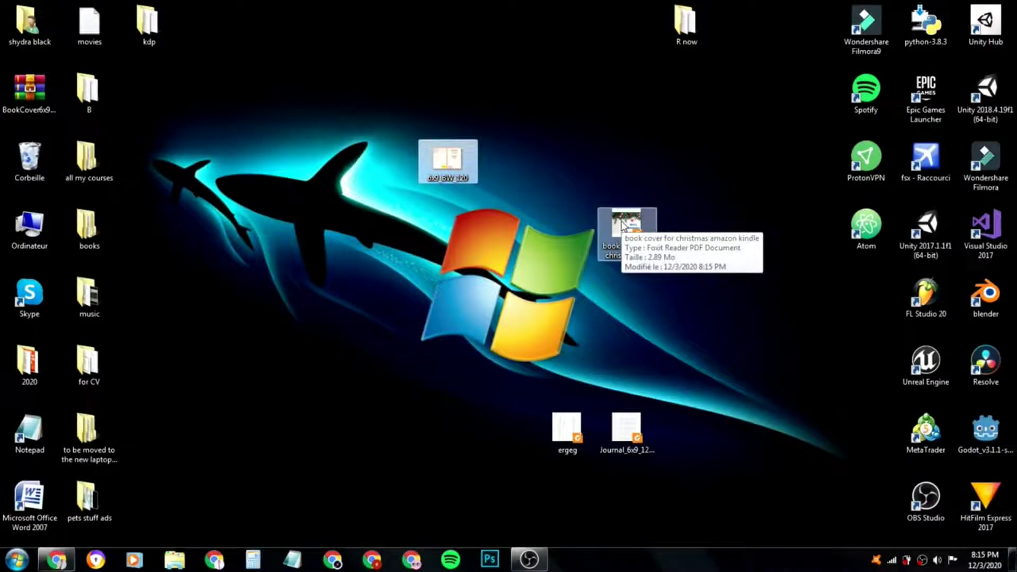
left_click(626, 235)
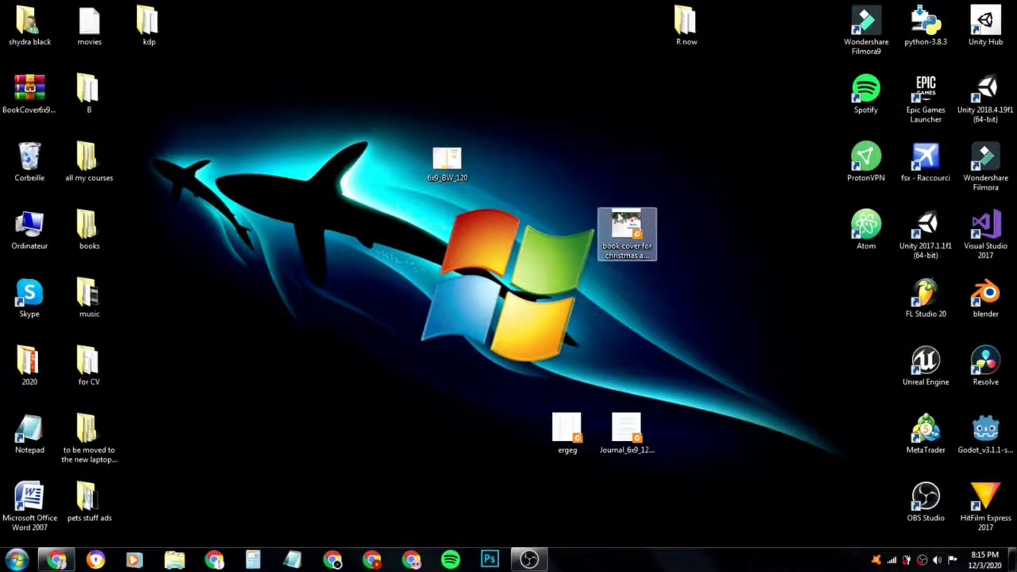
left_click_drag(624, 233, 745, 440)
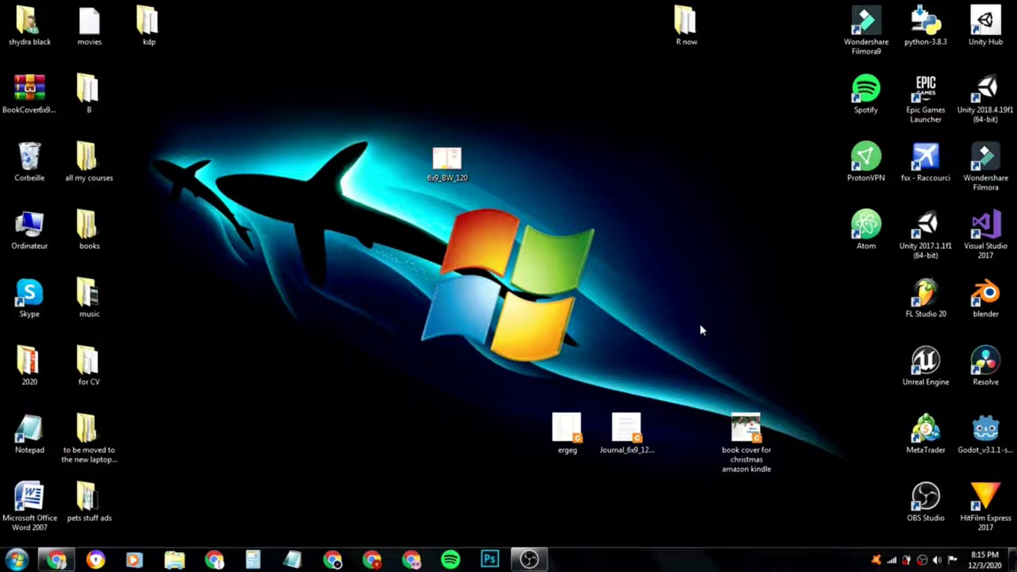
left_click_drag(567, 430, 568, 162)
- Open the Journal_6x9_120_noBleed PDF and look through its lined interior pages
double_click(627, 426)
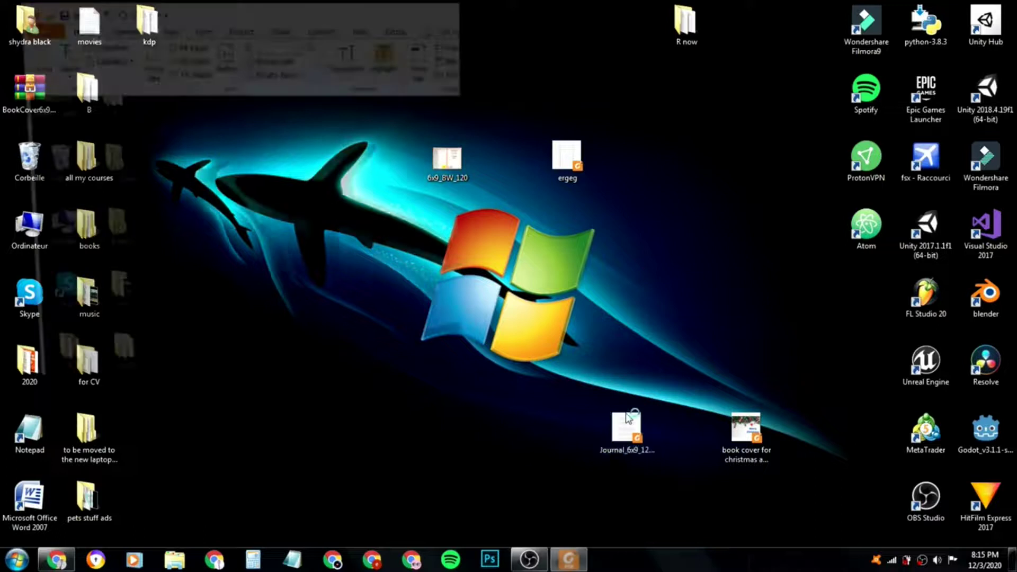
scroll(831, 457, "down", 5)
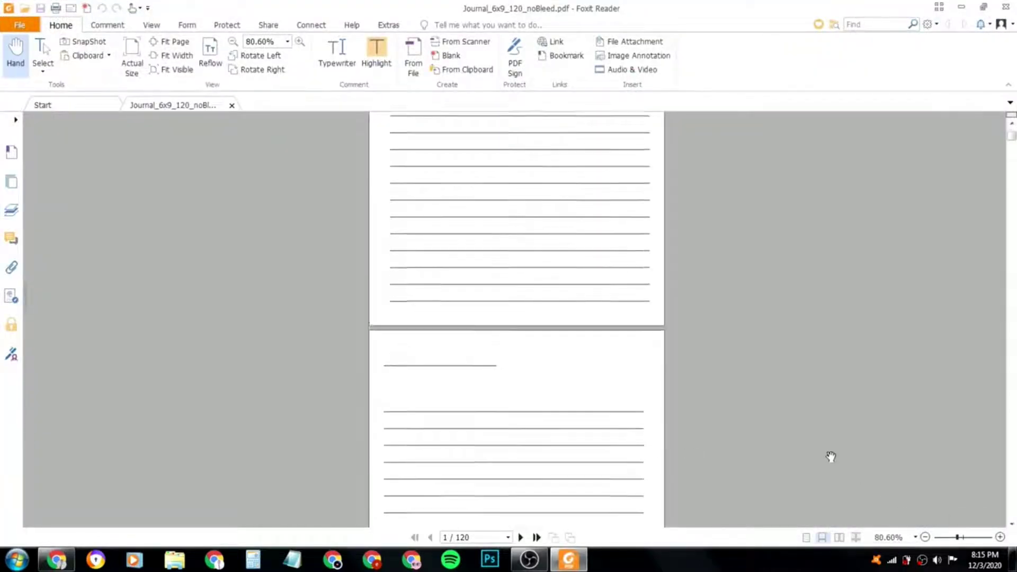
scroll(831, 456, "down", 4)
left_click(1005, 6)
- Place the cover PDF directly beside the journal interior PDF and highlight the two files together on the desktop
left_click_drag(750, 428, 689, 428)
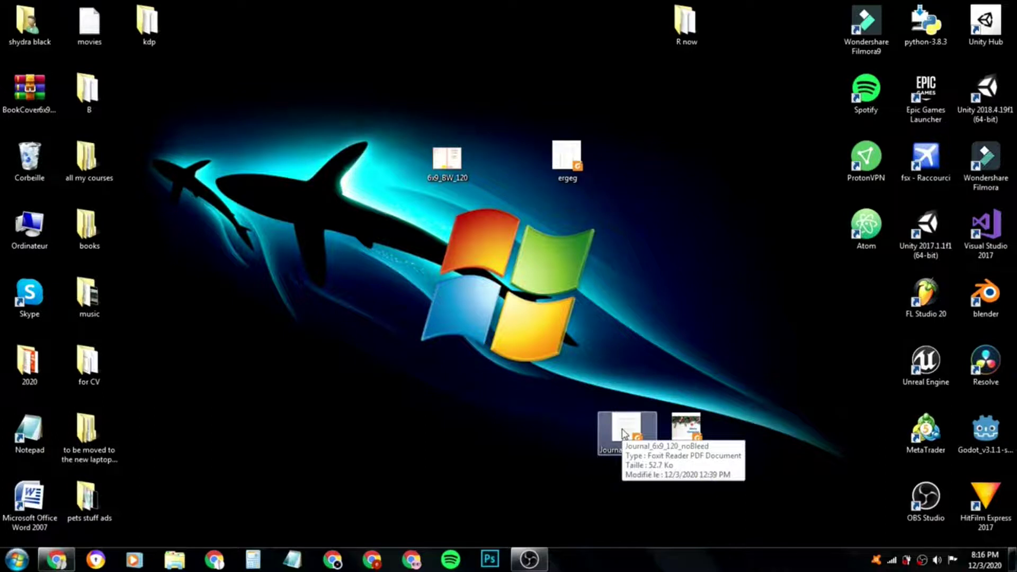
mouse_move(728, 376)
left_mouse_down()
mouse_move(579, 494)
mouse_move(737, 374)
left_mouse_up()
left_click(580, 495)
left_click(737, 374)
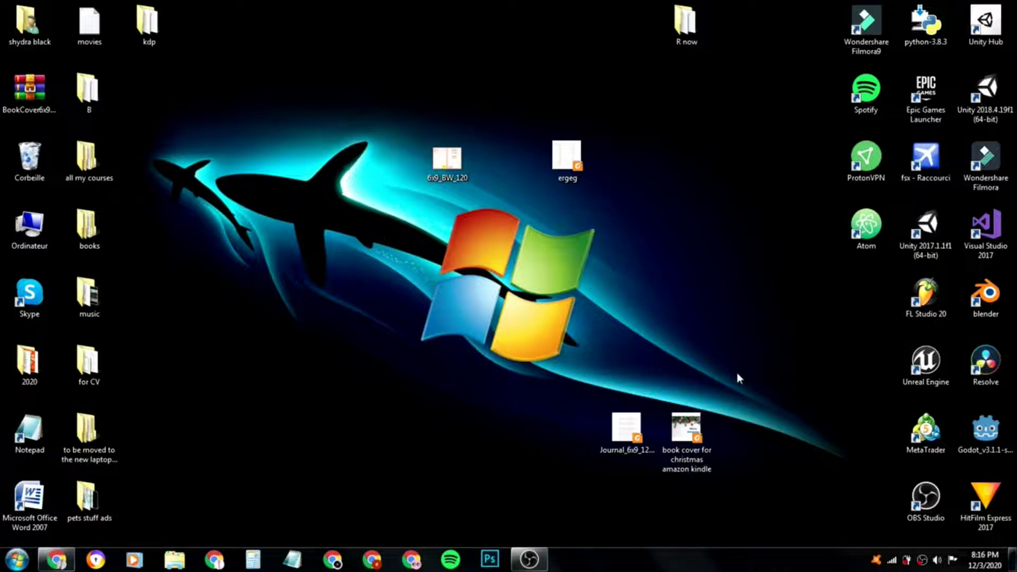
left_click_drag(738, 376, 578, 488)
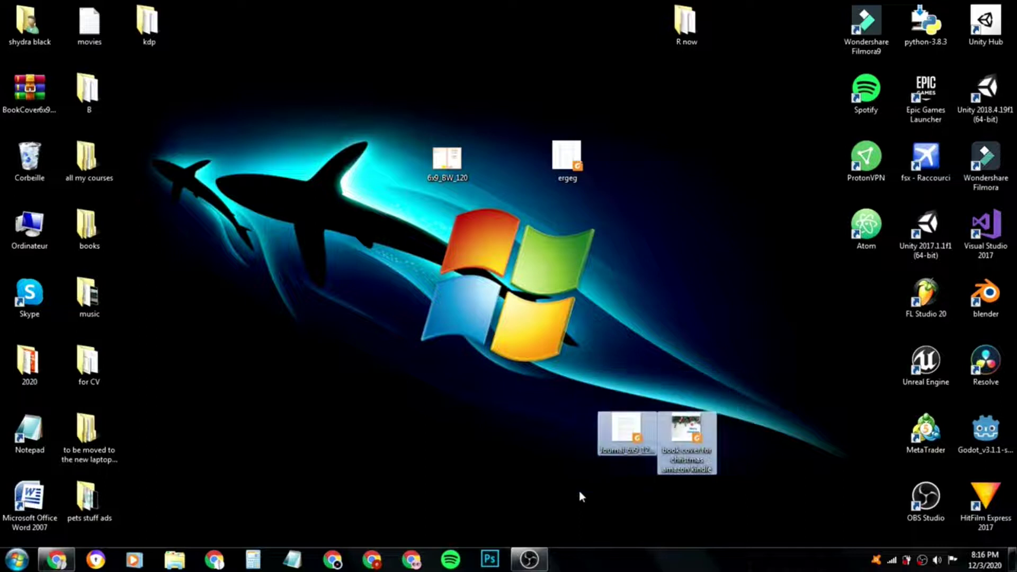
left_click(580, 493)
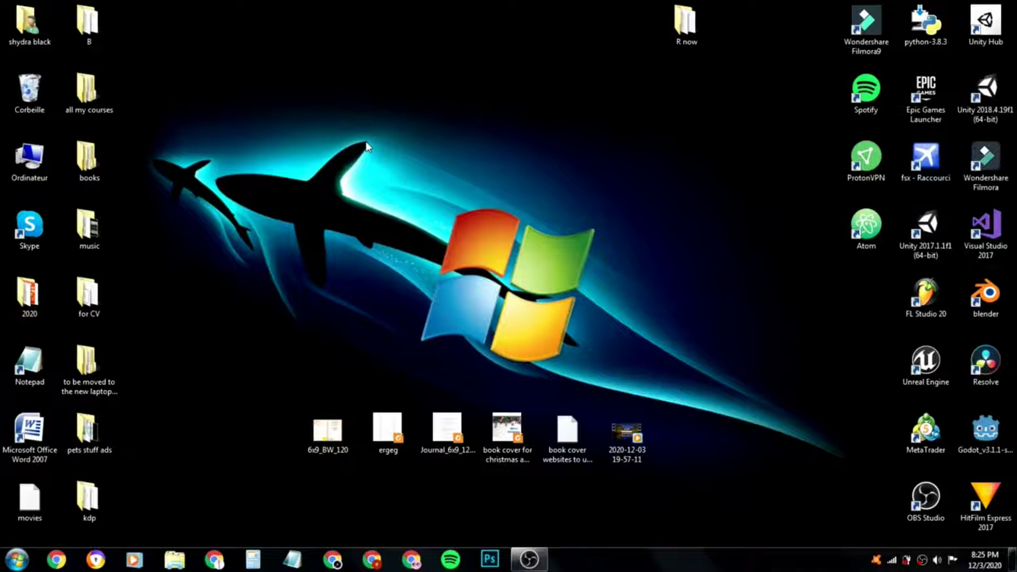
- Move the Christmas cover PDF and the journal interior PDF out of the file row to the middle of the desktop
left_click_drag(507, 428, 506, 310)
left_click_drag(450, 431, 460, 338)
left_click(459, 339)
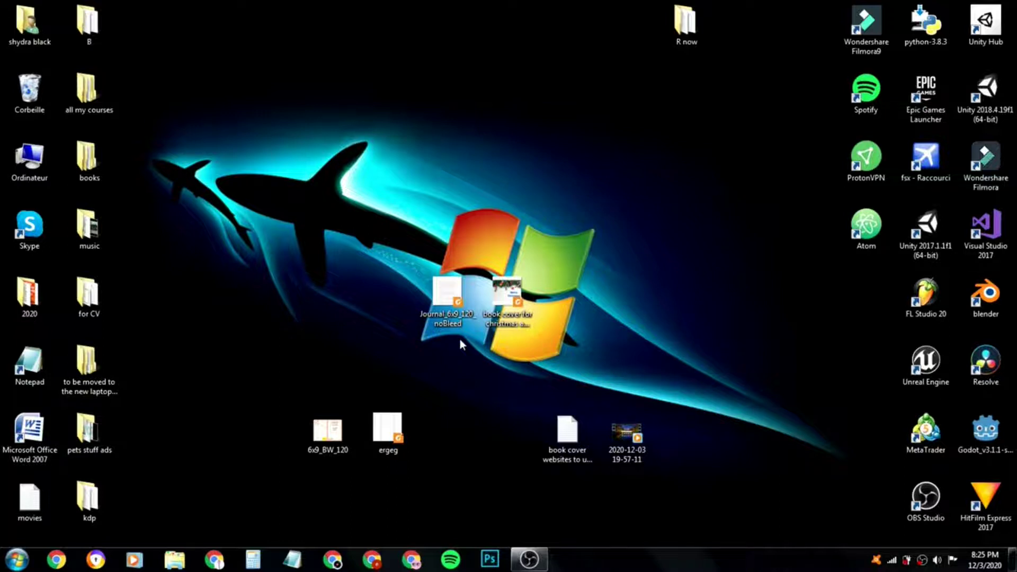
- Switch to Chrome and open the Kindle Direct Publishing cover templates page at kdp.amazon.com/en_US/cover-templates
left_click(55, 565)
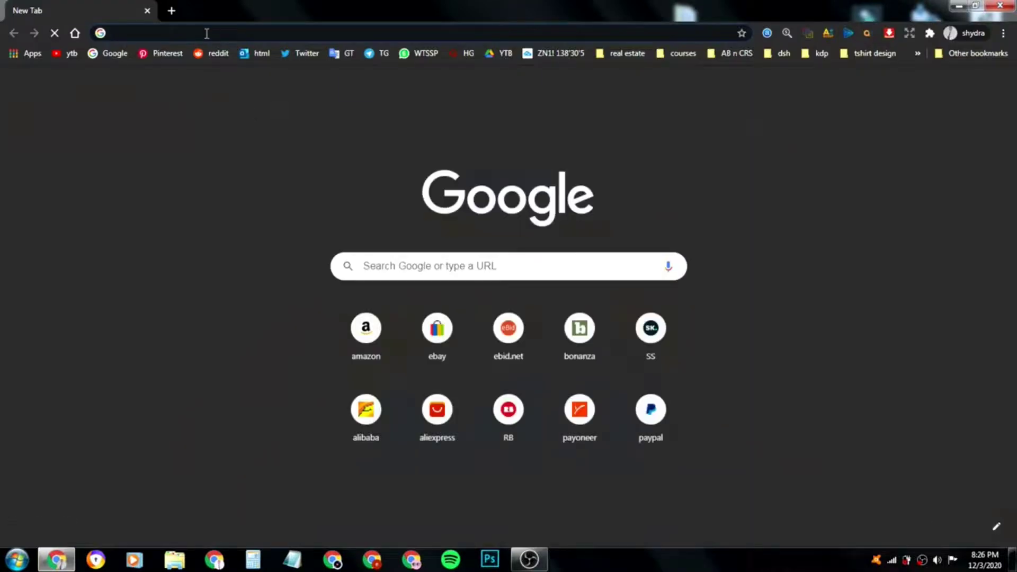
type("kil")
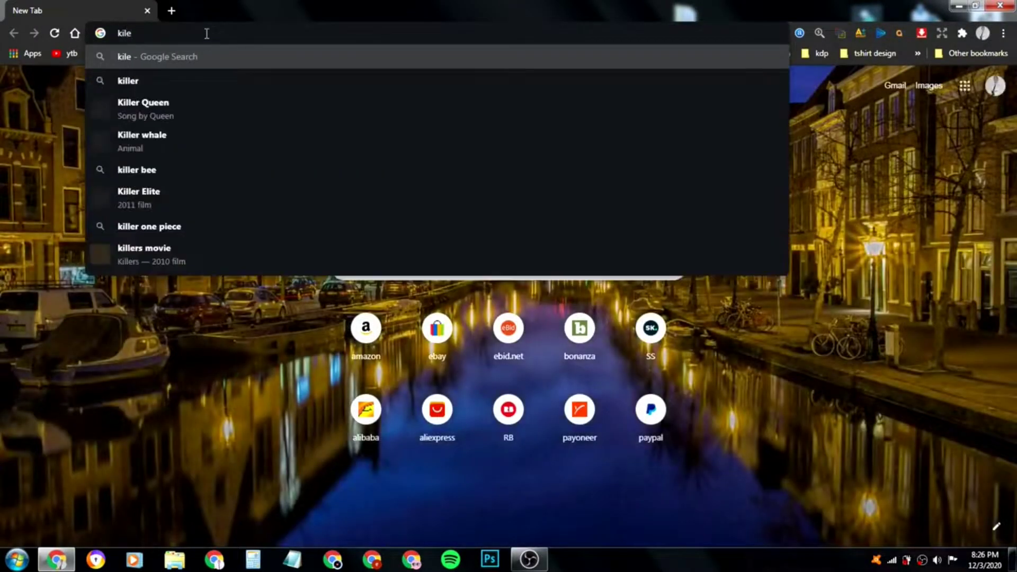
key("BackSpace")
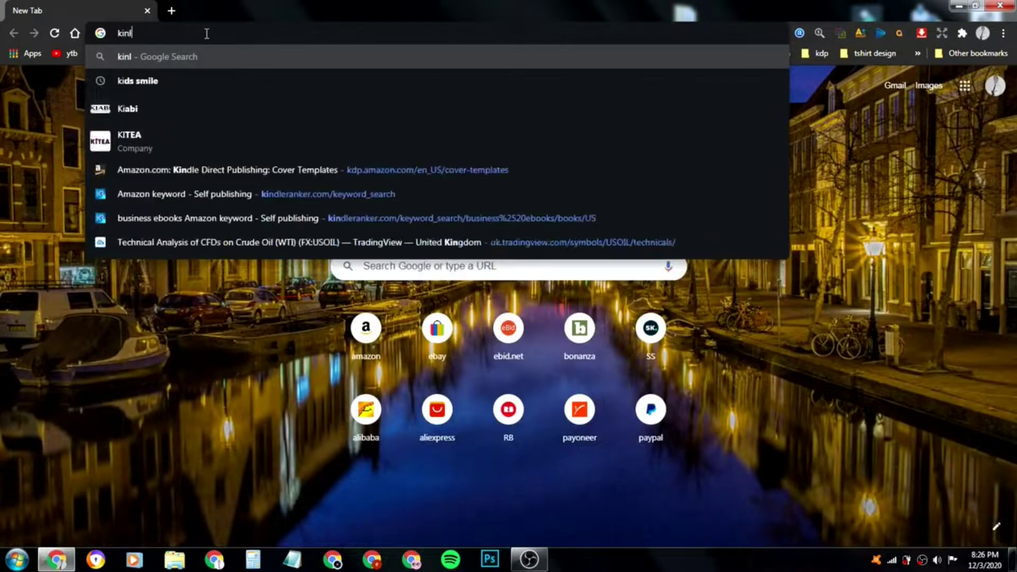
key("BackSpace")
key("BackSpace")
type("kindleranker.com/keyword_search/business%2520ebooks/books/US")
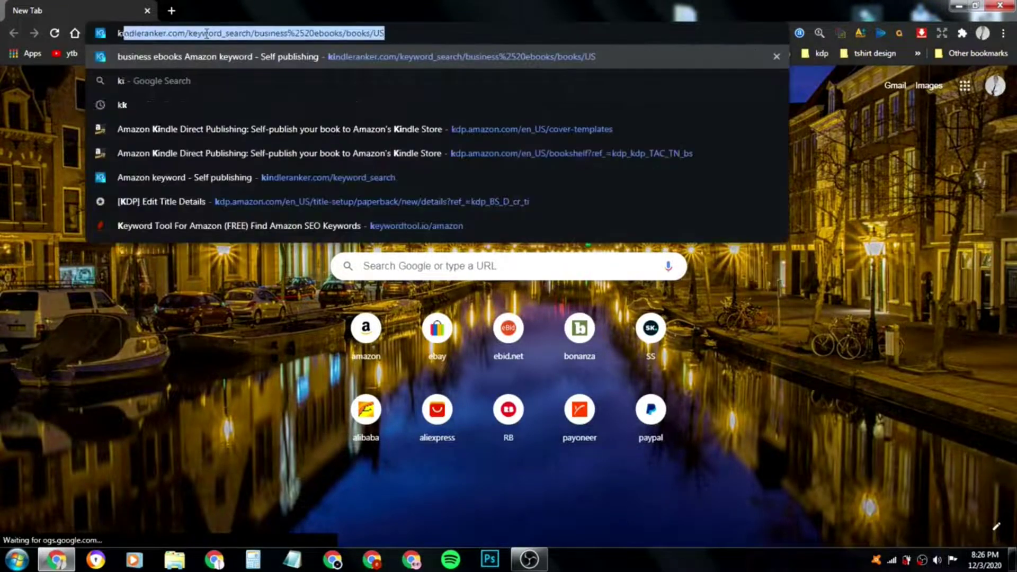
left_click(192, 152)
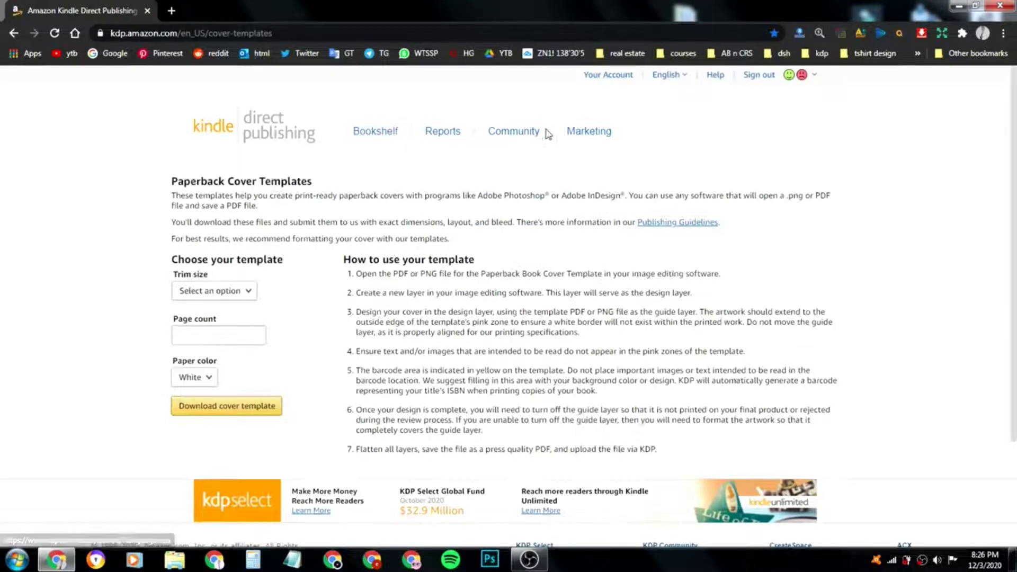
- Sign in from the Kindle Direct Publishing home page and go to the Bookshelf without saving the blank paperback details
left_click(247, 135)
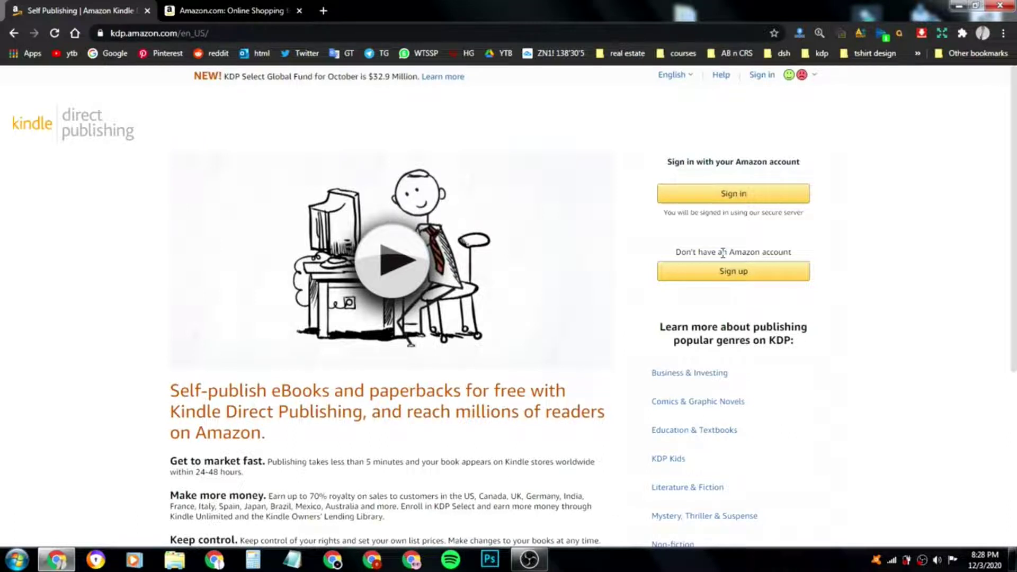
left_click(764, 200)
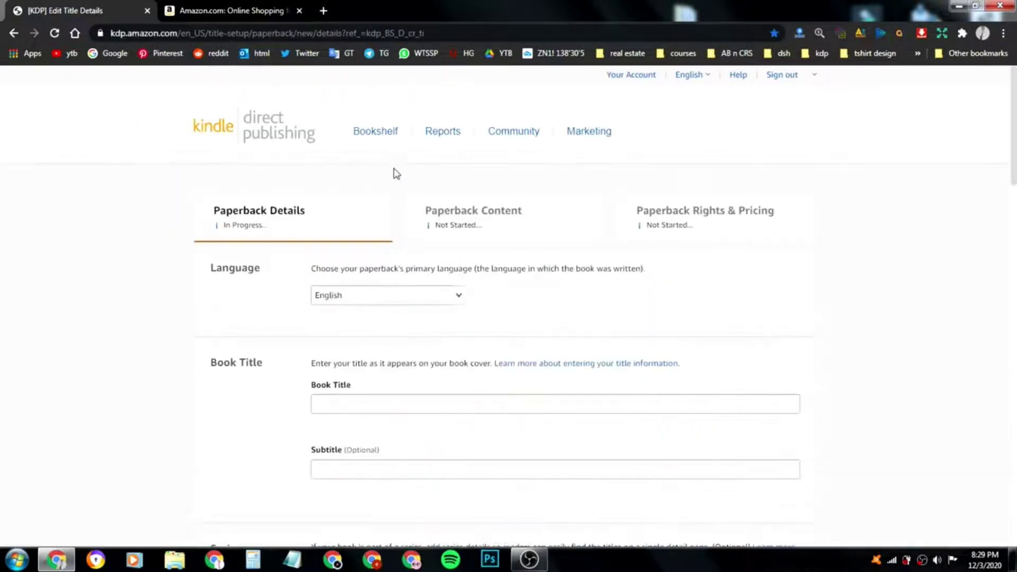
left_click(380, 134)
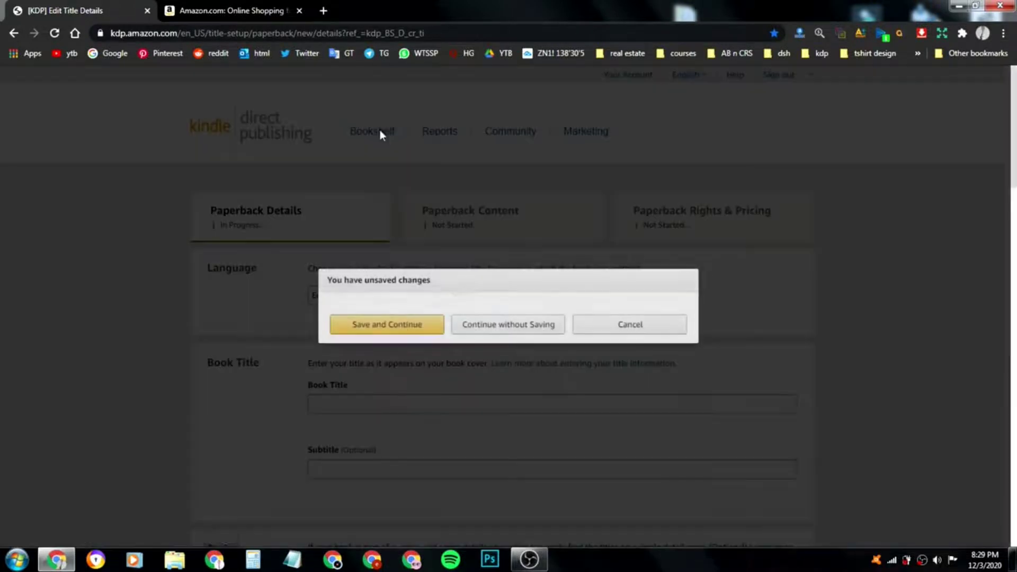
left_click(507, 324)
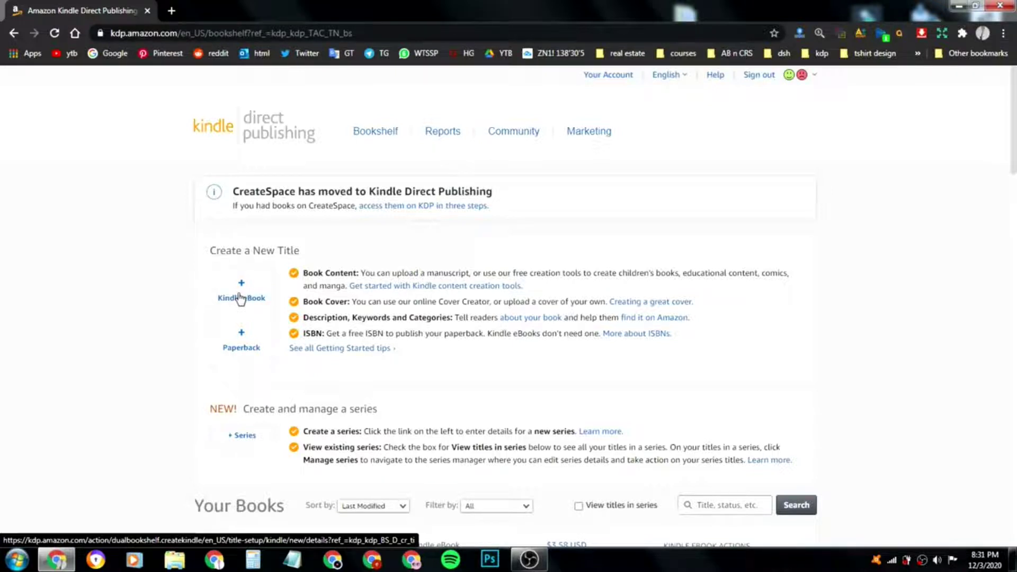
- Create a new paperback title and choose English as its primary language
left_click(234, 350)
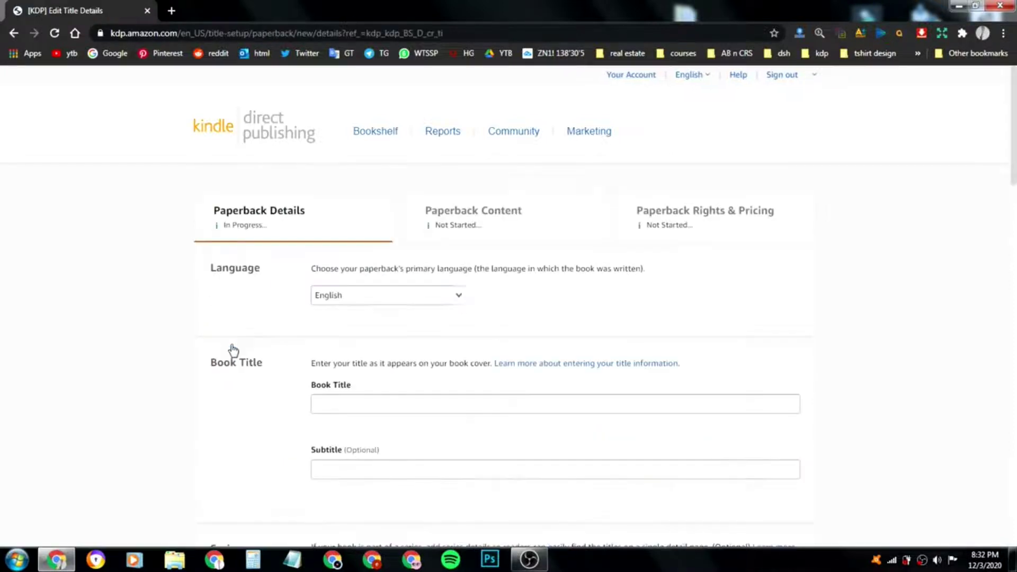
scroll(234, 350, "down", 1)
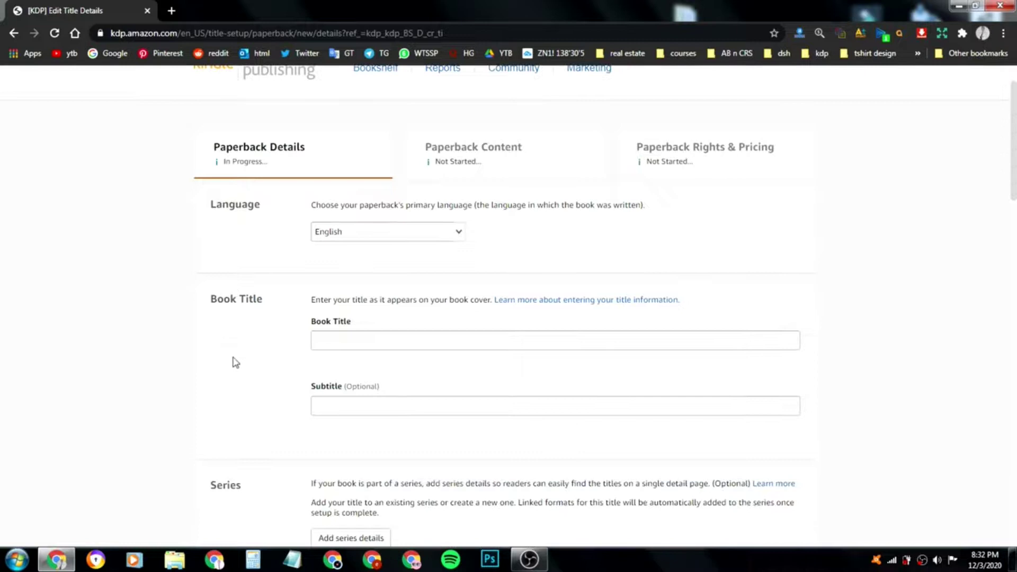
left_click(457, 234)
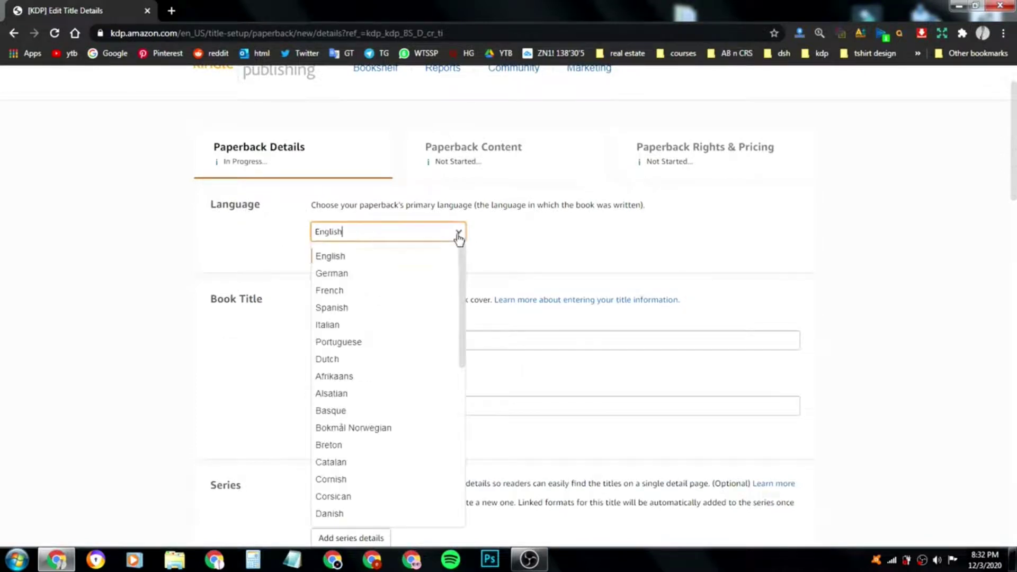
left_click(329, 257)
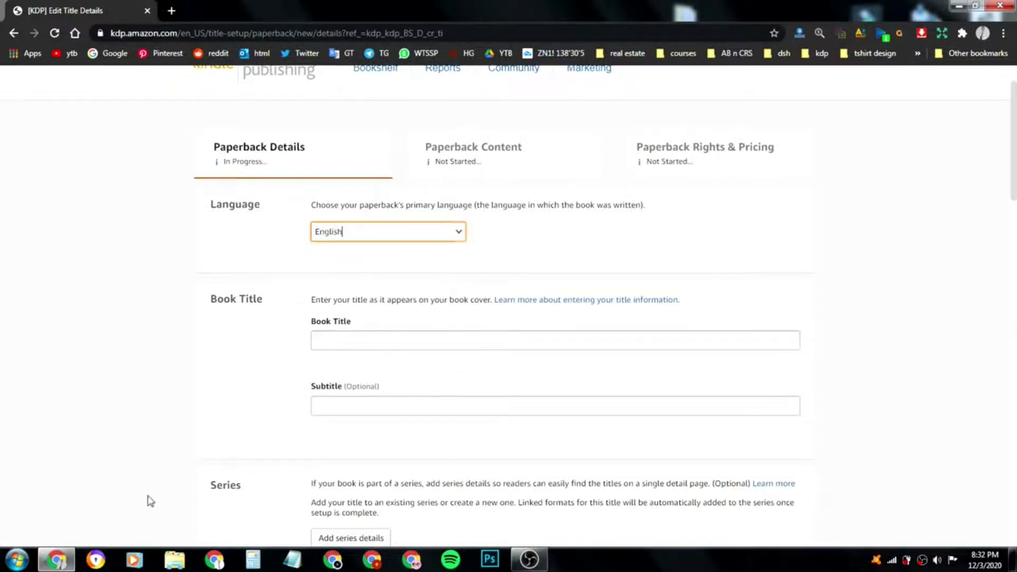
- Open the Christmas book cover PDF from the desktop in Foxit Reader and copy its "Merry Christmas" text
left_click(57, 560)
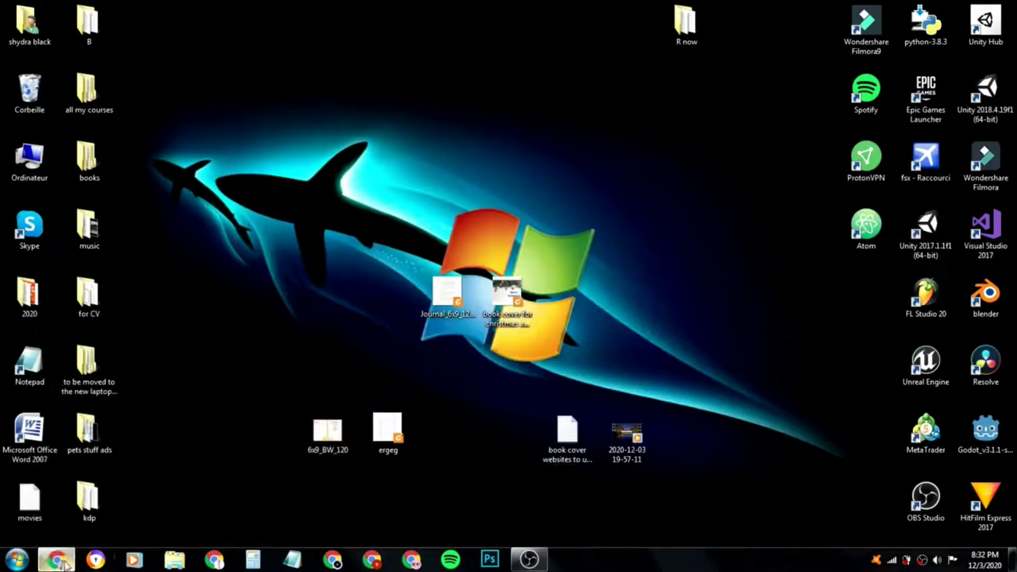
left_click(56, 560)
left_click(56, 560)
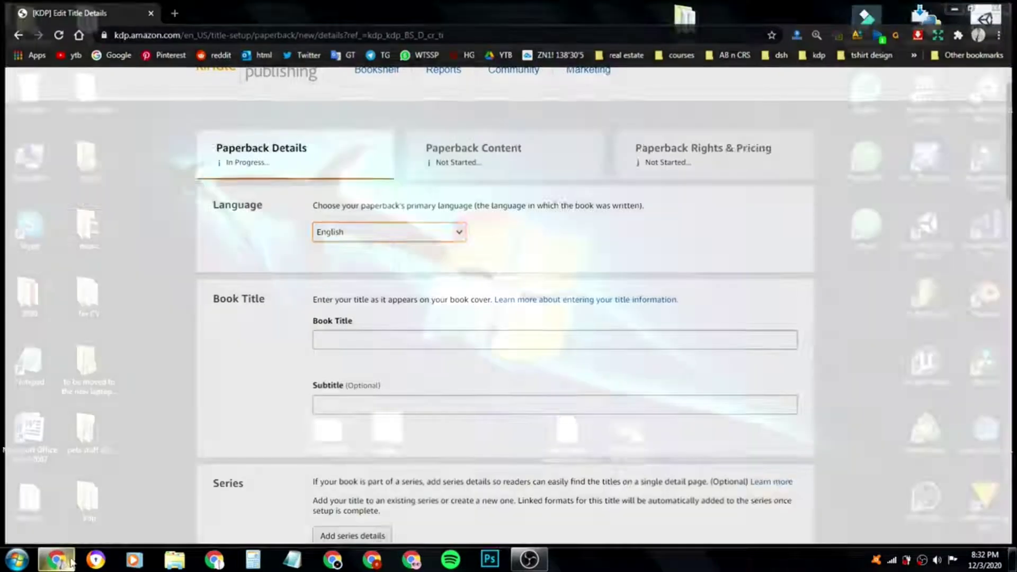
left_click(508, 300)
double_click(508, 299)
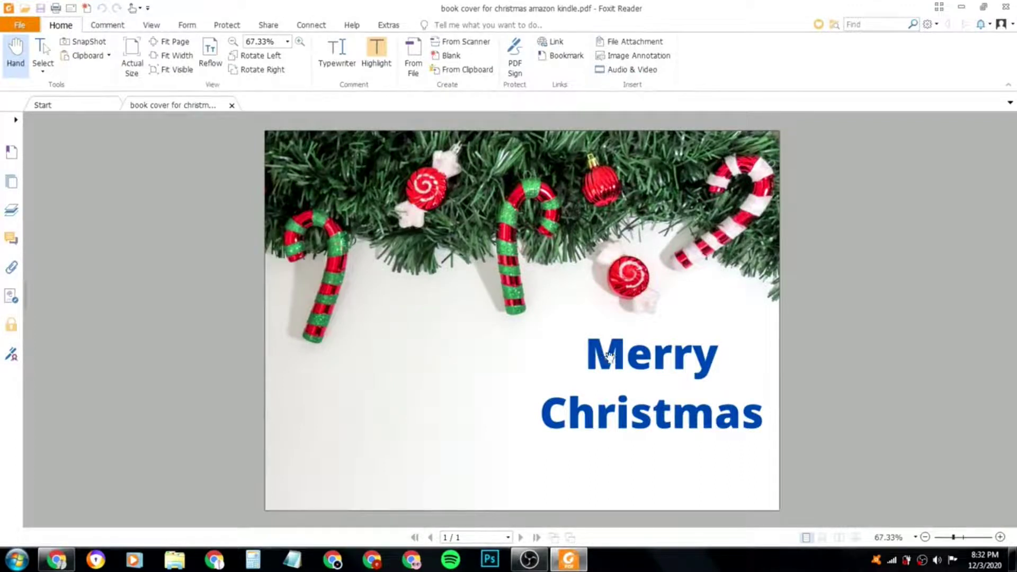
left_click_drag(590, 353, 772, 425)
right_click(660, 365)
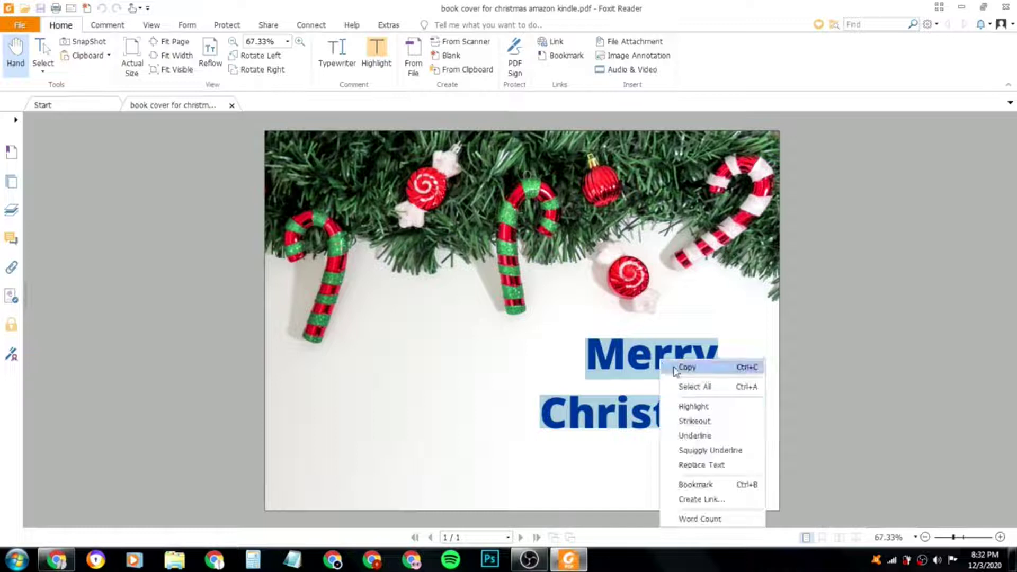
left_click(683, 367)
- Switch back to Chrome and paste the copied "Merry Christmas" text as the book title
left_click(57, 559)
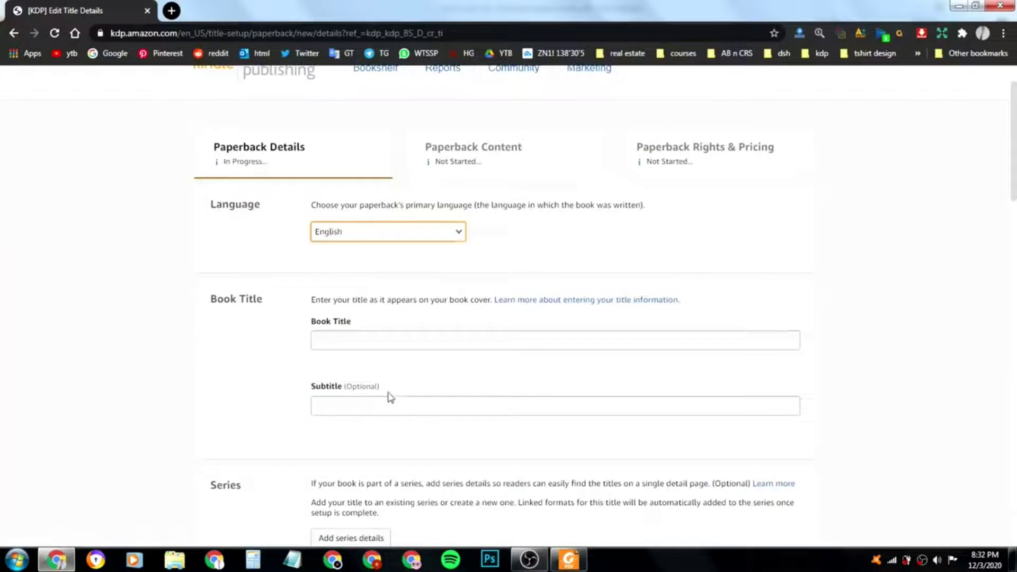
right_click(382, 341)
left_click(414, 414)
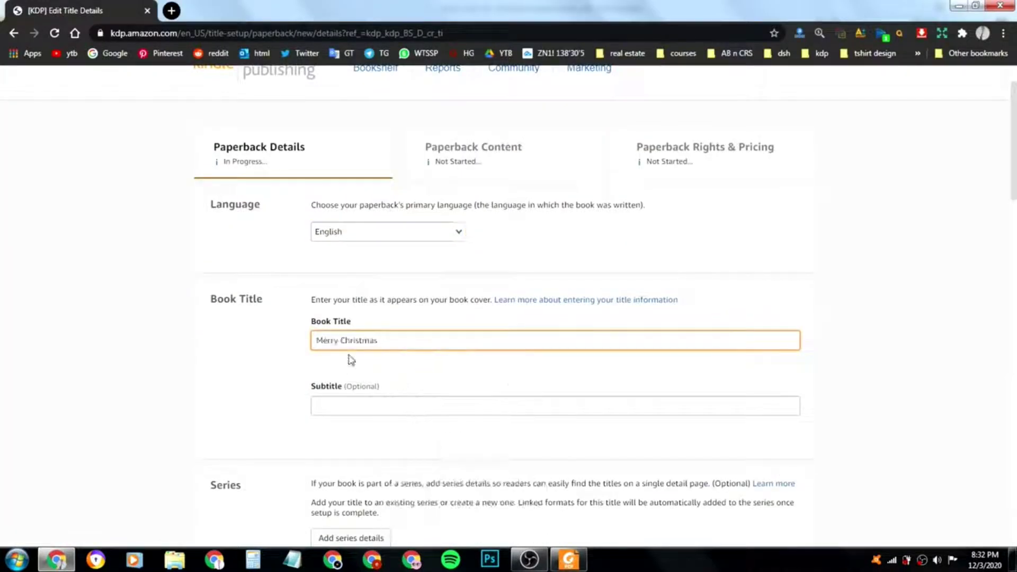
left_click(283, 355)
- Fill in the subtitle as "best Christmas notebook journal gift for Christmas"
scroll(284, 355, "down", 1)
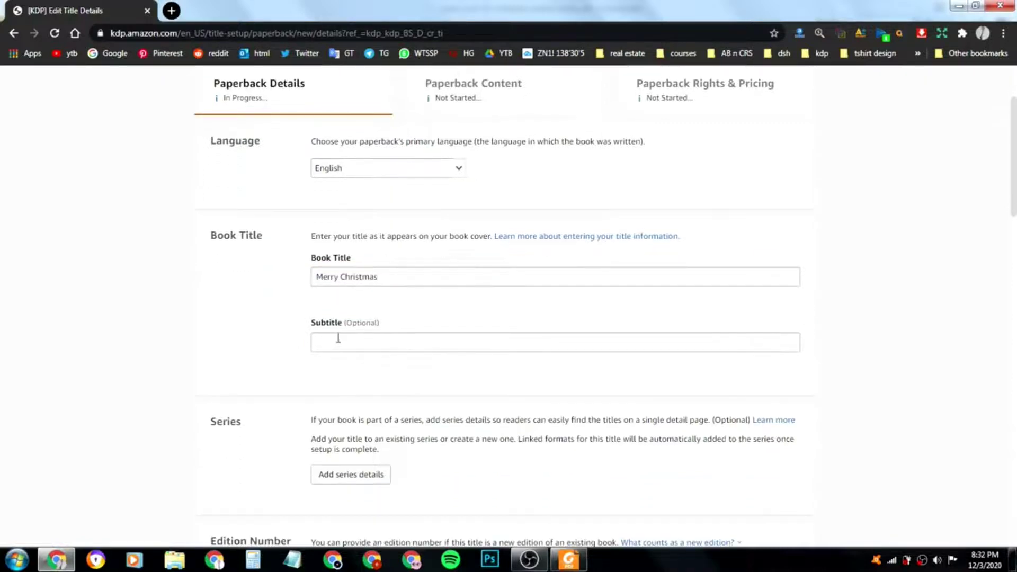
left_click(376, 345)
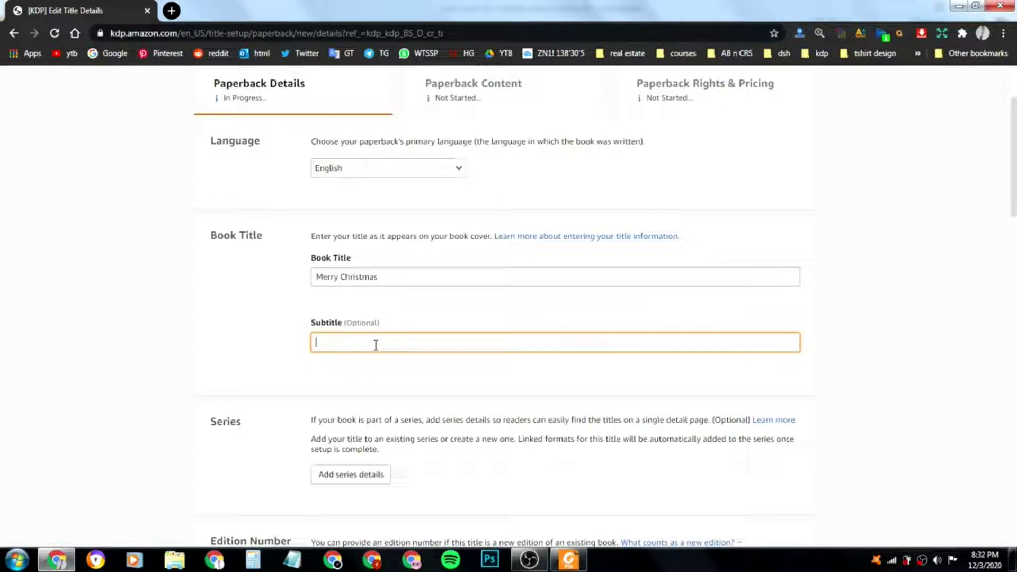
type("C")
key("BackSpace")
type("best christmas")
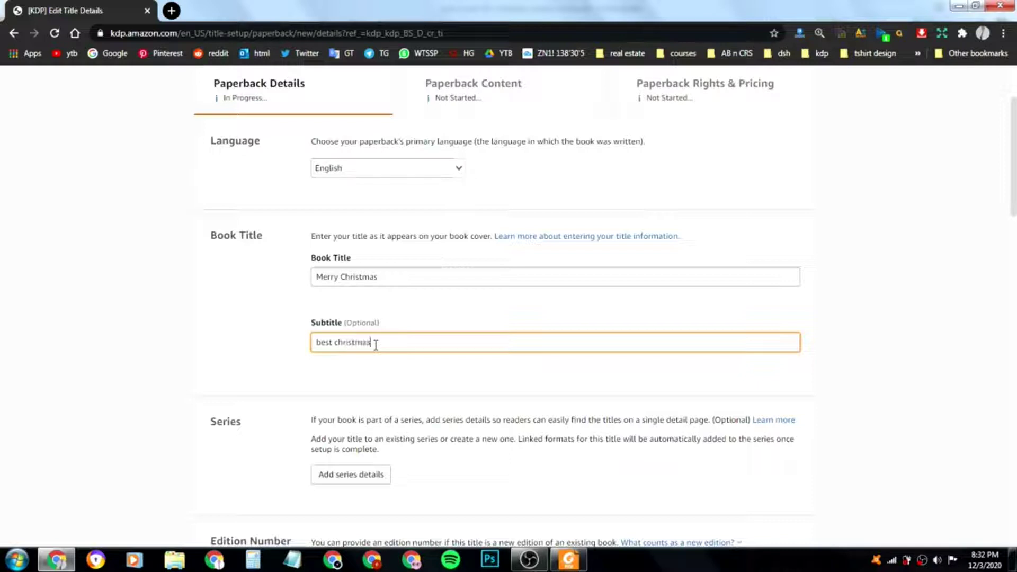
type(" tshirt")
key("BackSpace")
key("BackSpace")
key("BackSpace")
key("BackSpace")
key("BackSpace")
key("BackSpace")
left_click(340, 344)
key("BackSpace")
type("C")
left_click(380, 344)
type("notebook journla")
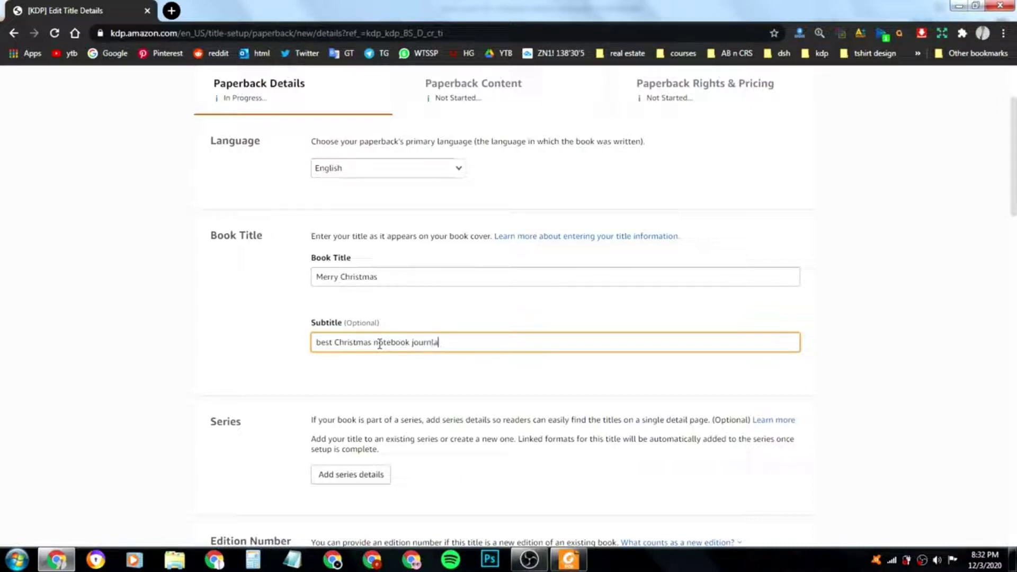
key("BackSpace")
key("BackSpace")
type("al gift for Christm")
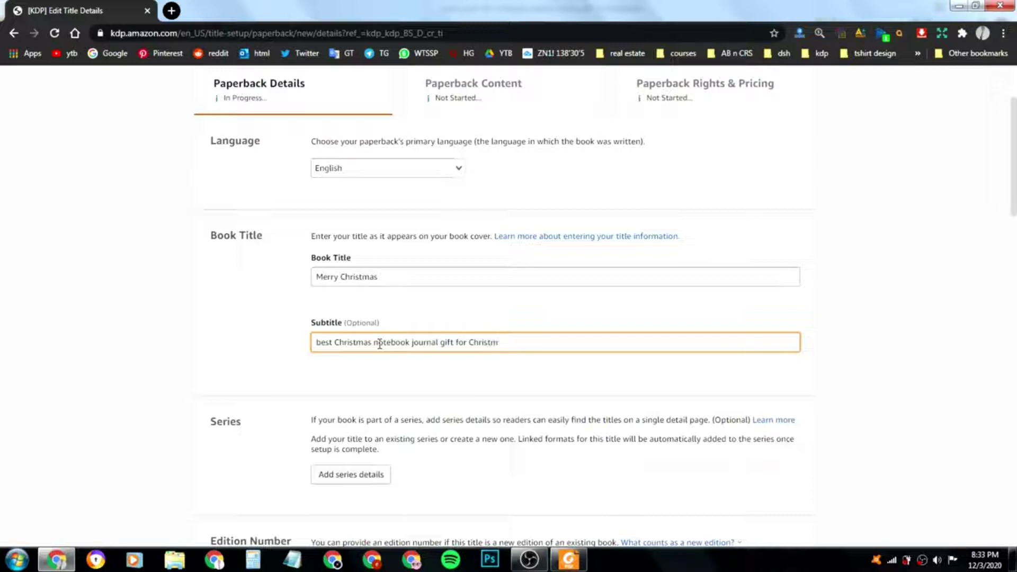
type("as")
left_click(230, 357)
- Examine the subtitle, series and edition number sections to see which details are optional
scroll(230, 358, "down", 1)
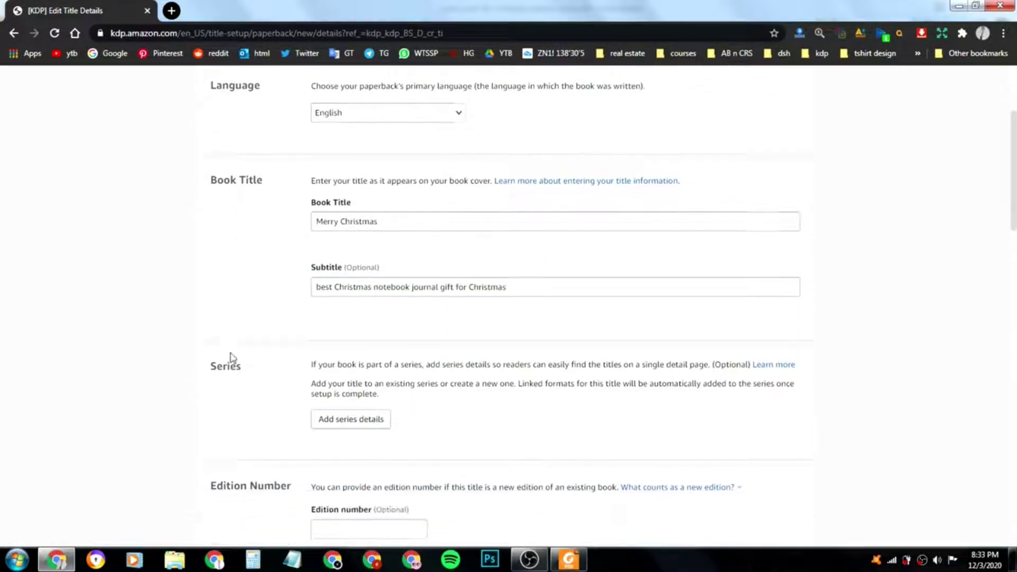
scroll(231, 357, "down", 1)
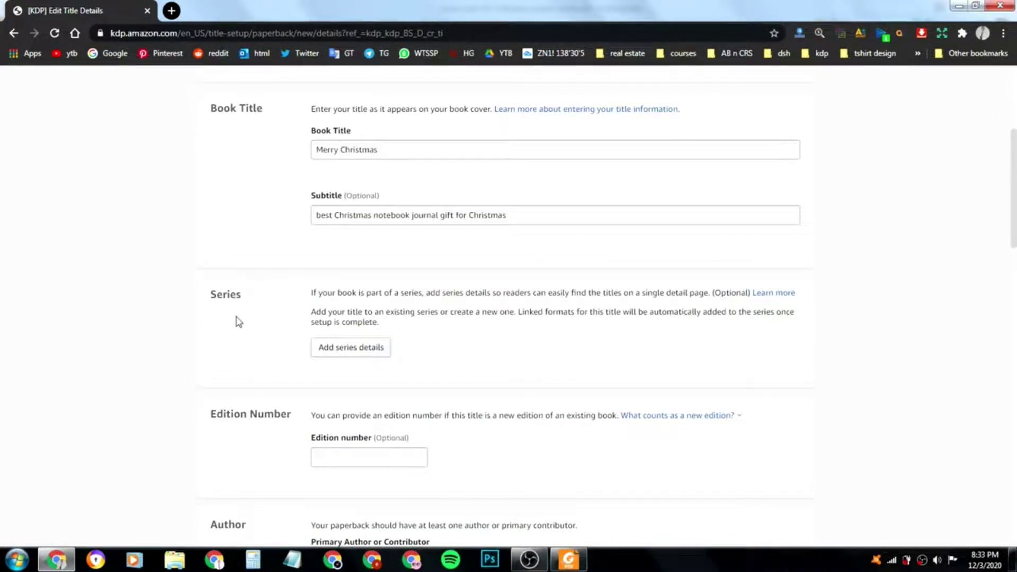
scroll(236, 321, "down", 1)
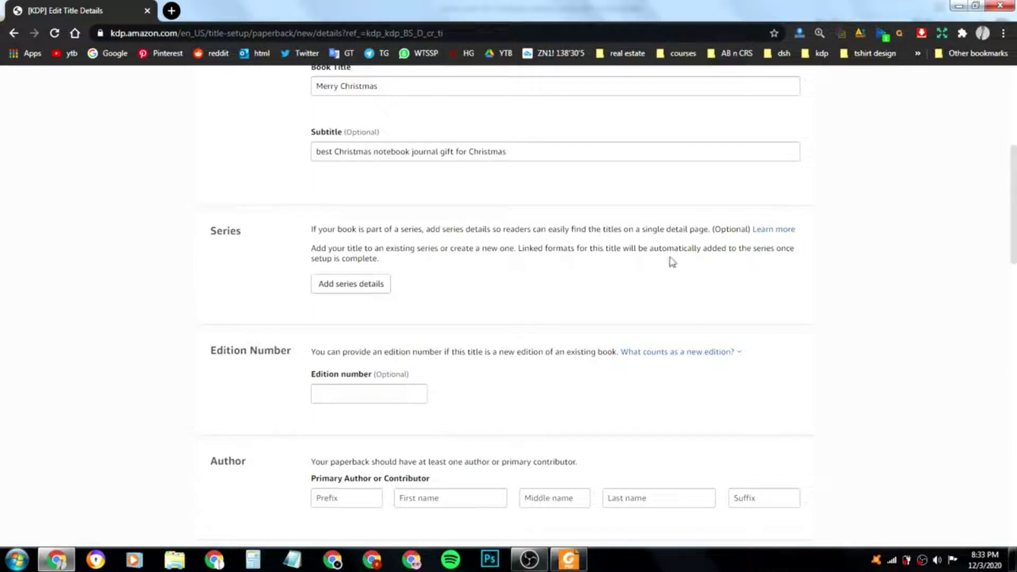
double_click(732, 227)
double_click(732, 227)
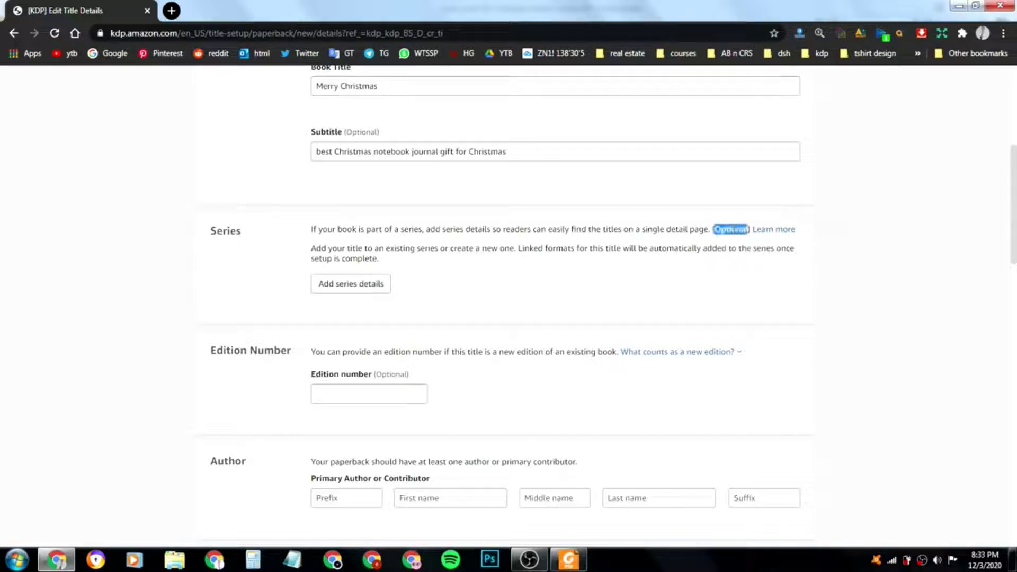
double_click(366, 132)
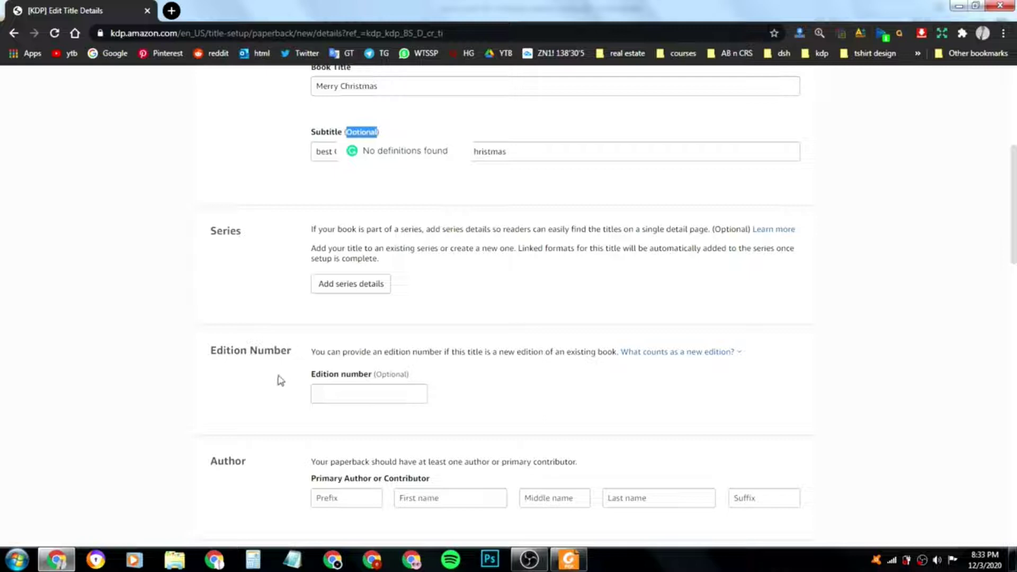
double_click(265, 351)
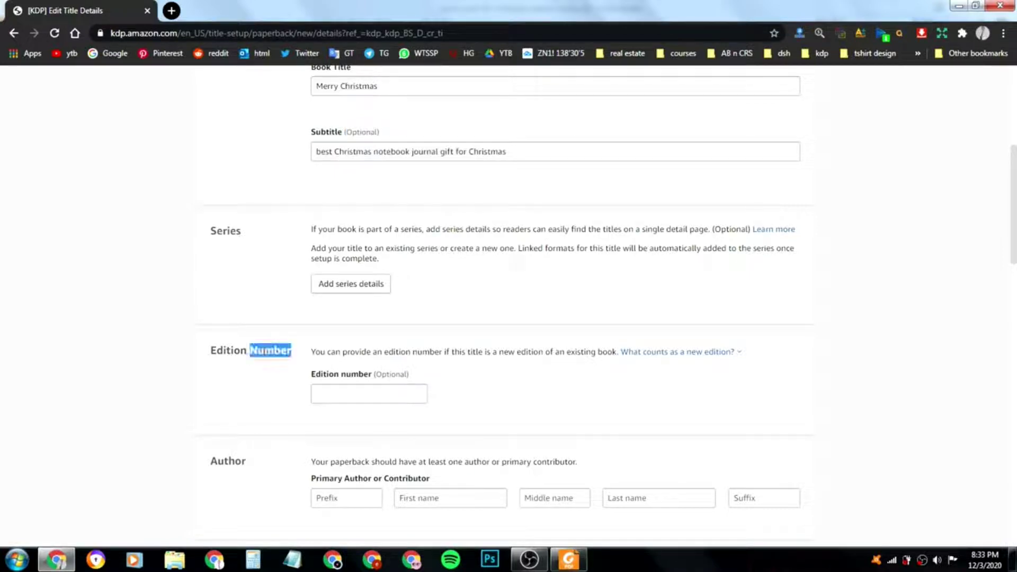
left_click(217, 378)
- Enter the author's pen name as the primary author's last name
scroll(215, 380, "down", 3)
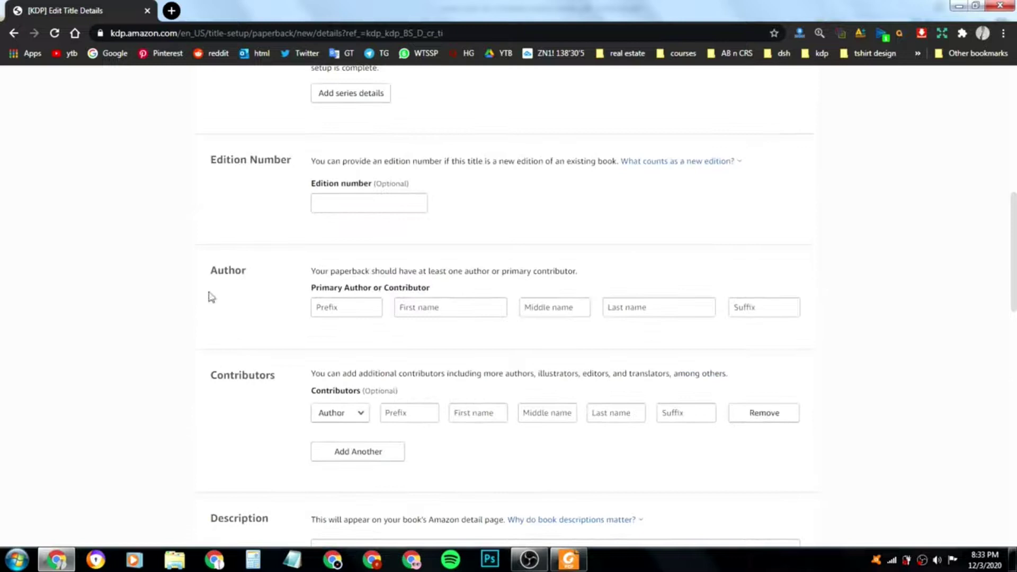
left_click(629, 303)
type("shydra")
double_click(632, 305)
key("BackSpace")
type("shydra")
left_click(840, 328)
- Write the description's opening line as "get the best gift Christmas notebook!!"
scroll(676, 335, "down", 2)
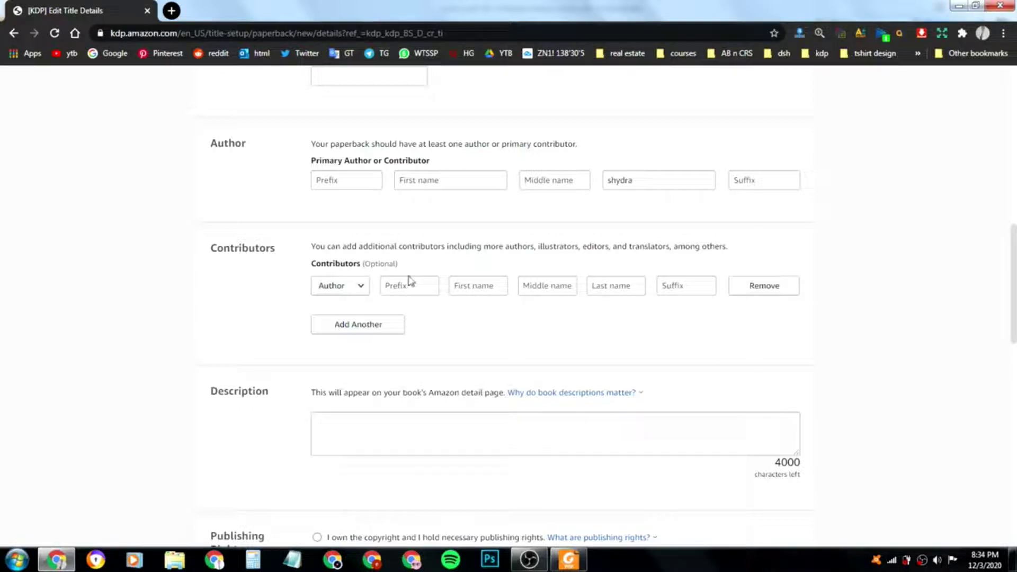
scroll(371, 291, "down", 2)
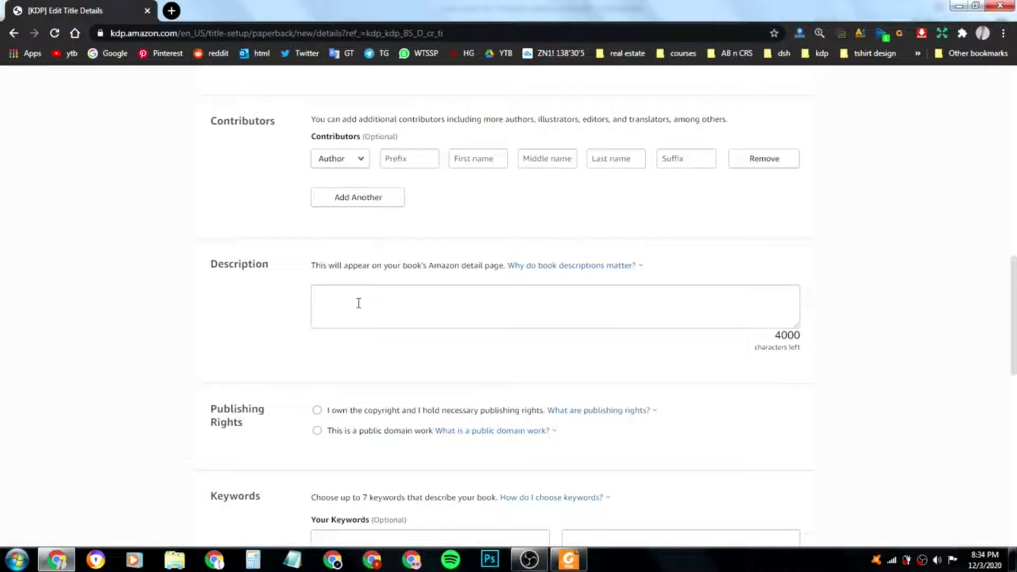
left_click(359, 303)
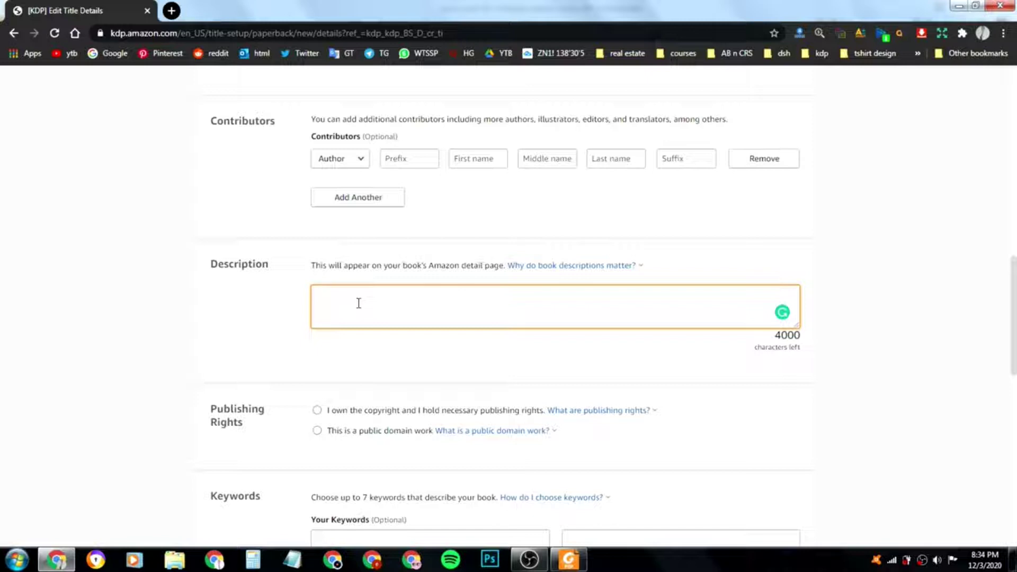
type("get the best ")
type("Notebook")
key("BackSpace")
key("BackSpace")
key("BackSpace")
key("BackSpace")
key("BackSpace")
key("BackSpace")
key("BackSpace")
key("BackSpace")
key("BackSpace")
type("Christmas notebook")
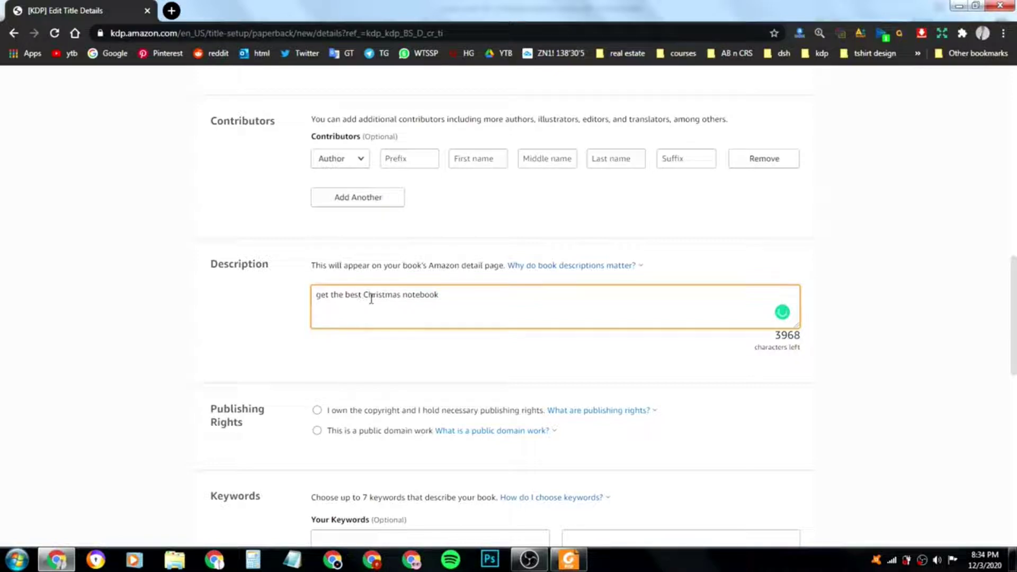
left_click(364, 295)
type("gift")
left_click(456, 297)
type("!!")
- Add "6*9 120 pages !!!" to the description below a blank line
key("Return")
key("Return")
type("6*9 120 g")
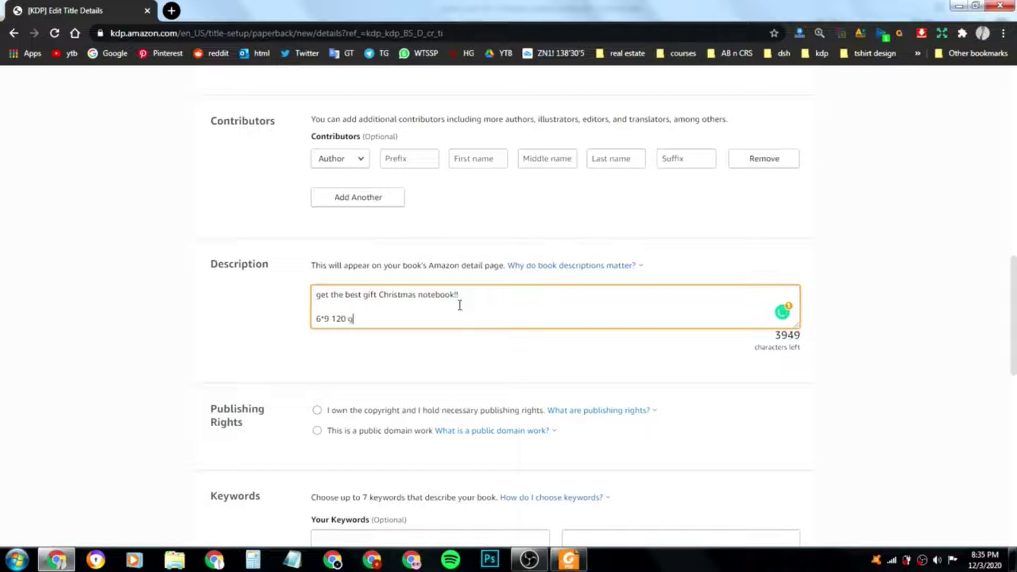
key("BackSpace")
type("pages !!!")
- Declare under Publishing Rights that you own the copyright and hold the necessary publishing rights
scroll(440, 336, "down", 1)
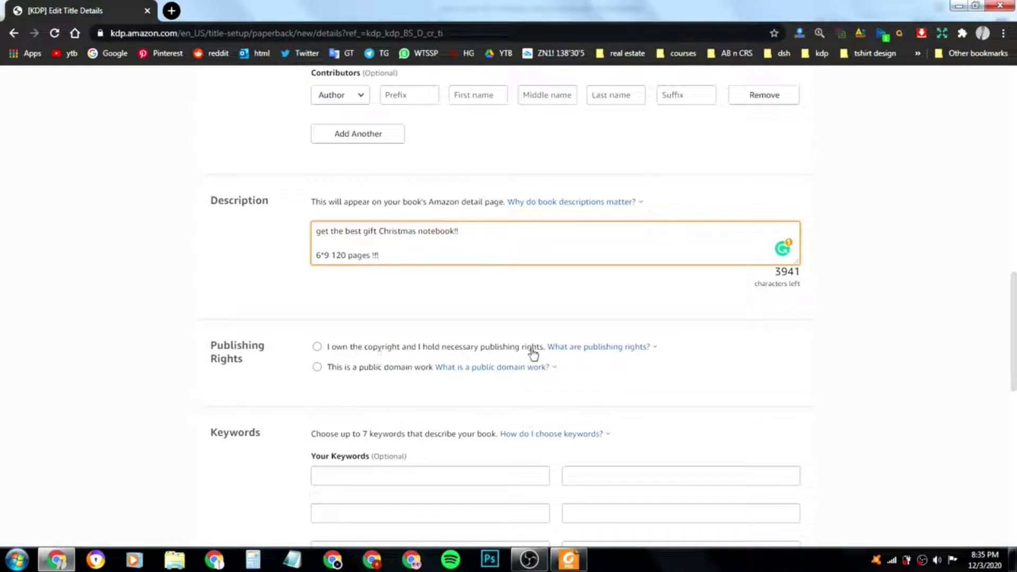
left_click(318, 348)
scroll(319, 347, "down", 2)
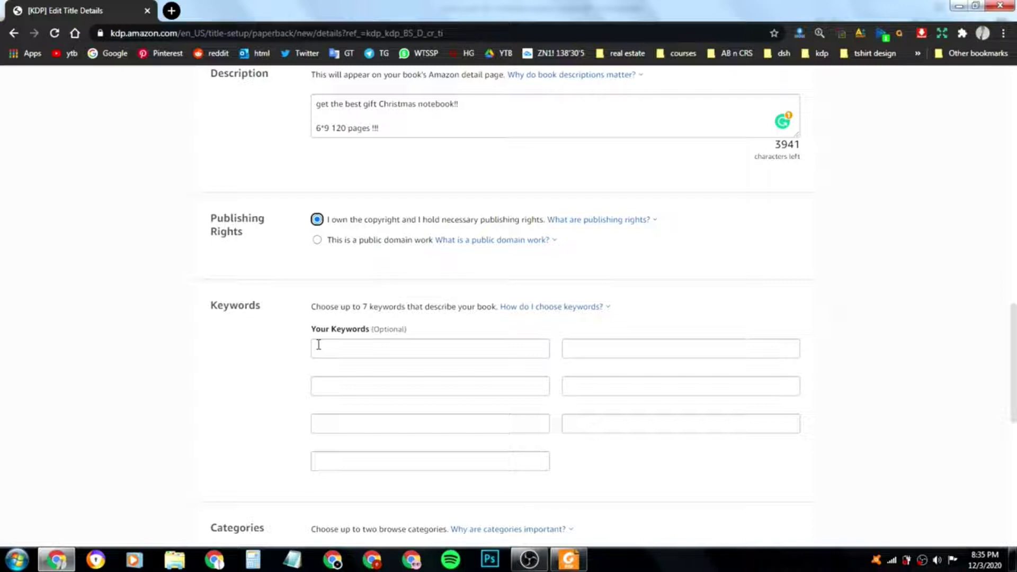
left_click(300, 354)
- Open the bookmarked free Amazon Keyword Tool from the kdp bookmarks in a new browser tab
scroll(343, 350, "up", 15)
scroll(400, 327, "down", 2)
scroll(345, 274, "down", 13)
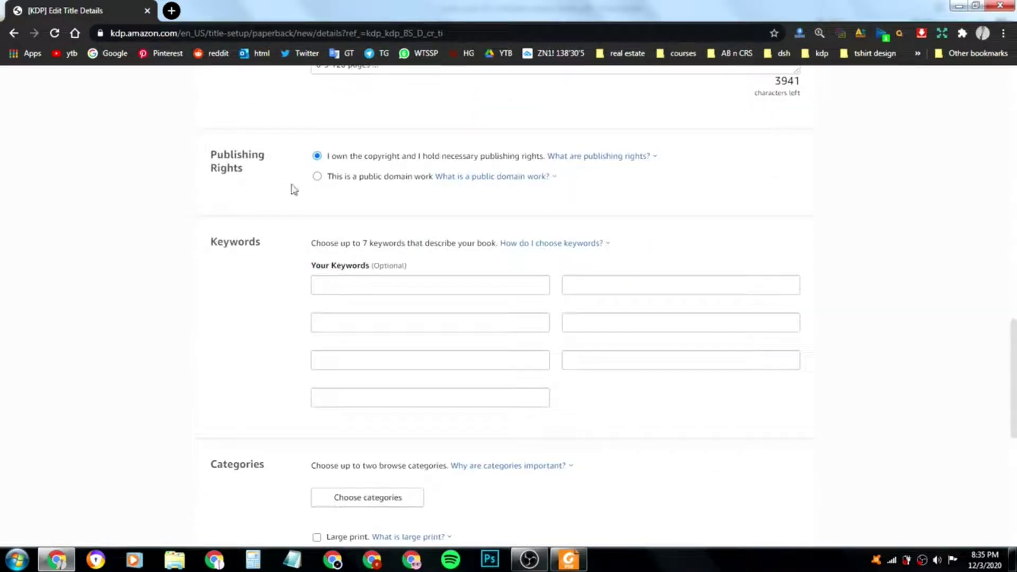
left_click(172, 11)
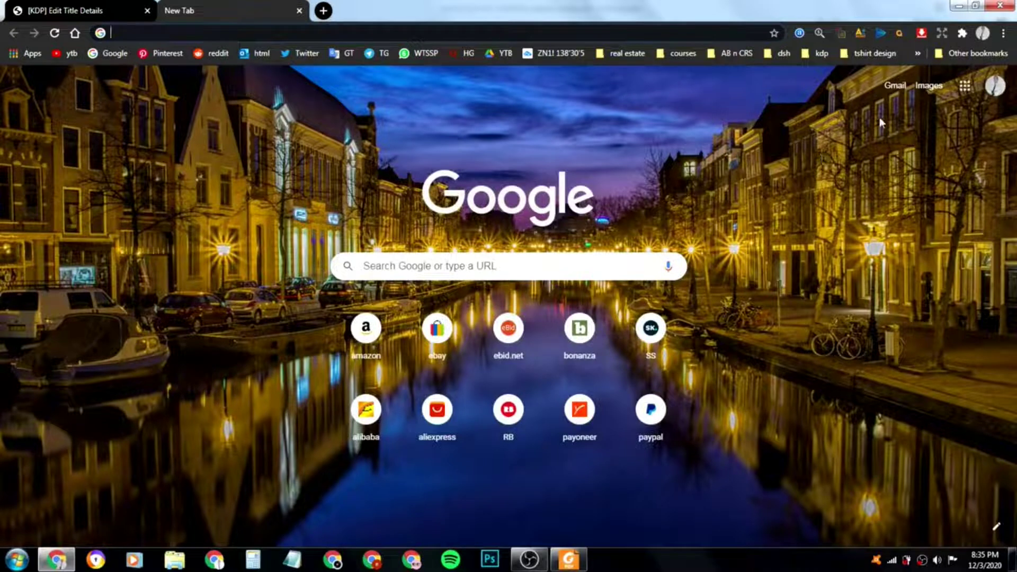
left_click(822, 53)
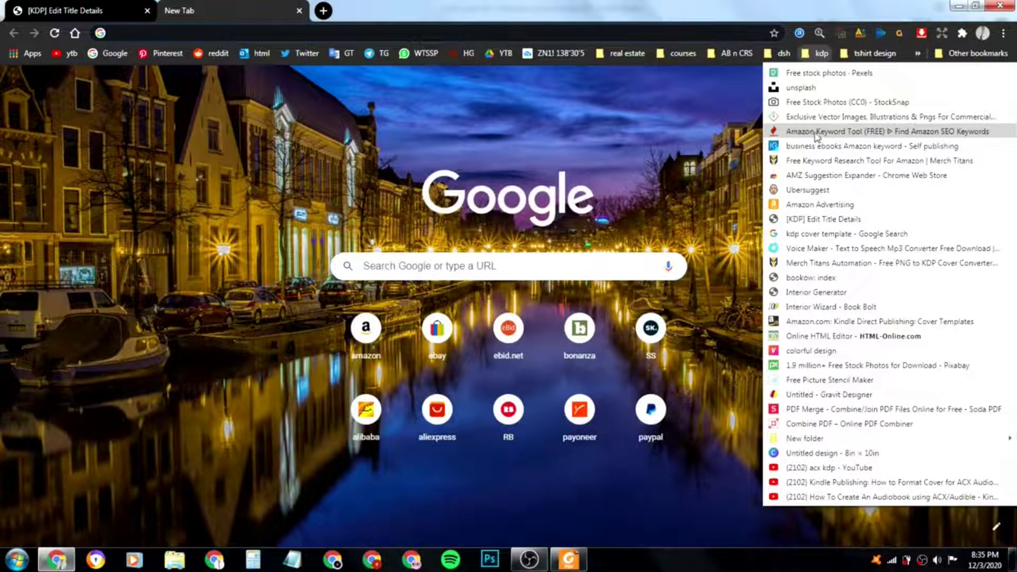
left_click(839, 132)
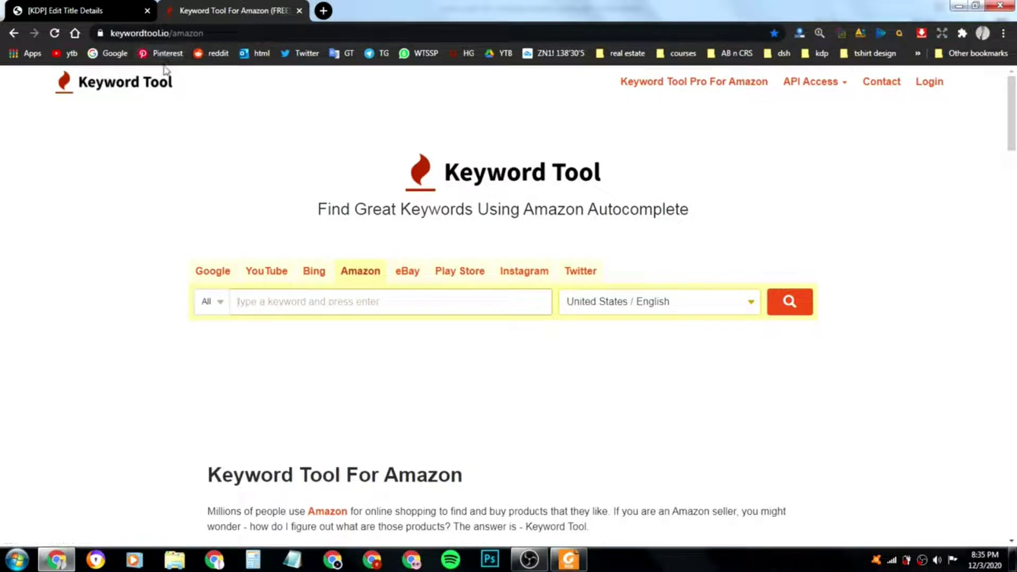
left_click(160, 32)
key("super+c")
right_click(161, 33)
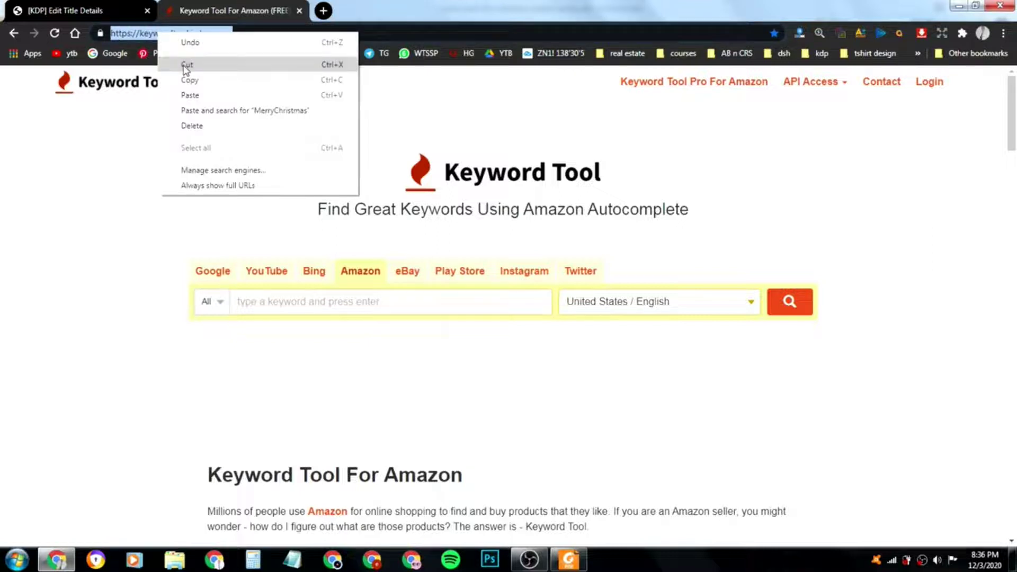
left_click(187, 65)
left_click(291, 560)
right_click(302, 300)
left_click(356, 352)
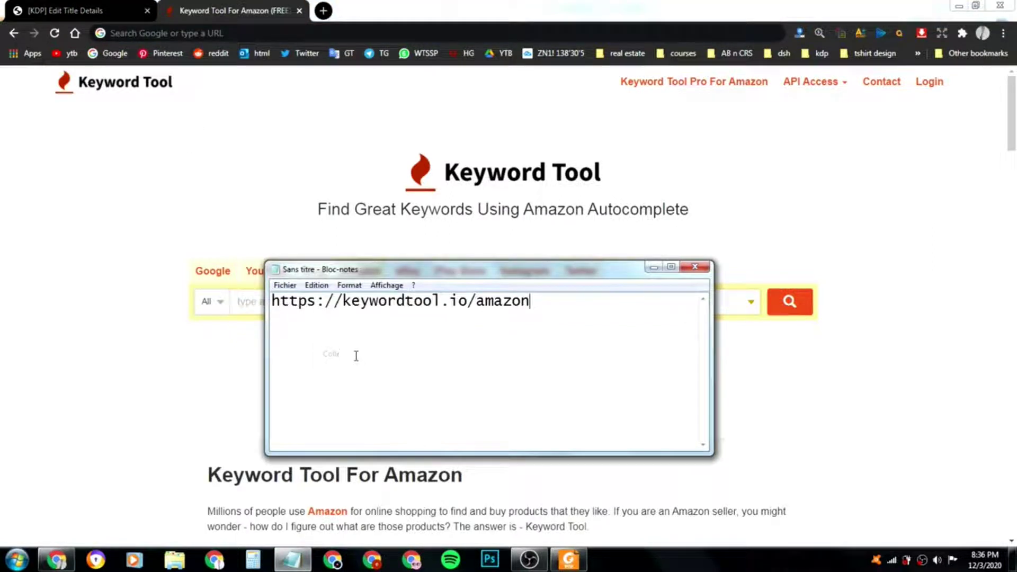
left_click(654, 268)
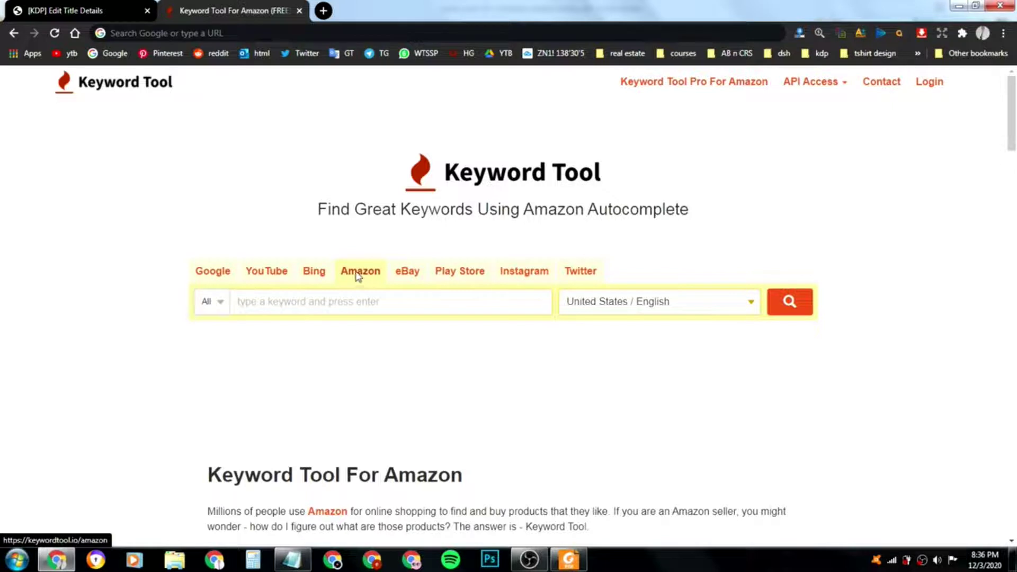
- Search the Keyword Tool for Amazon keywords on "Christmas notebook" for United States / English
left_click(296, 304)
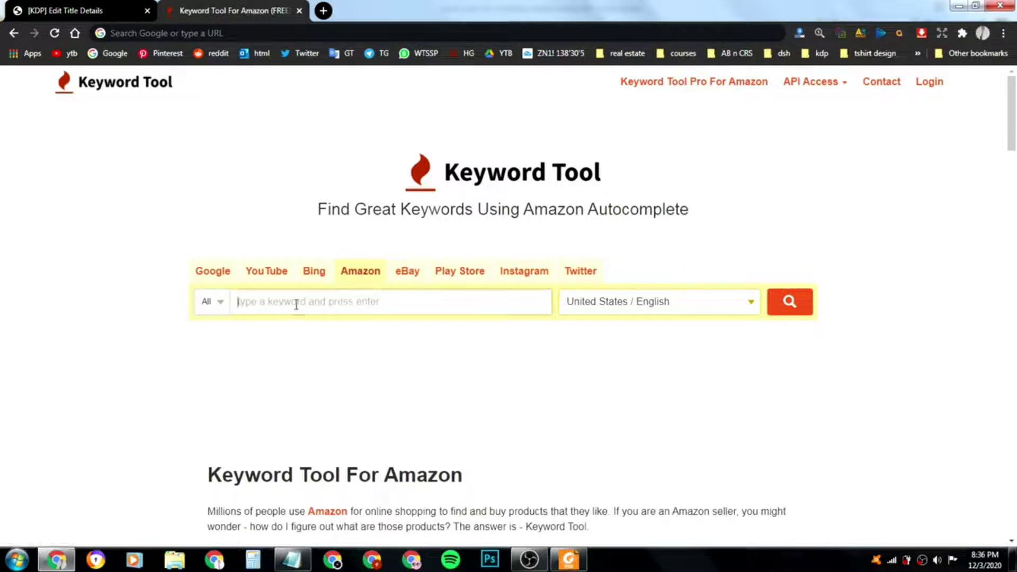
type("Christma")
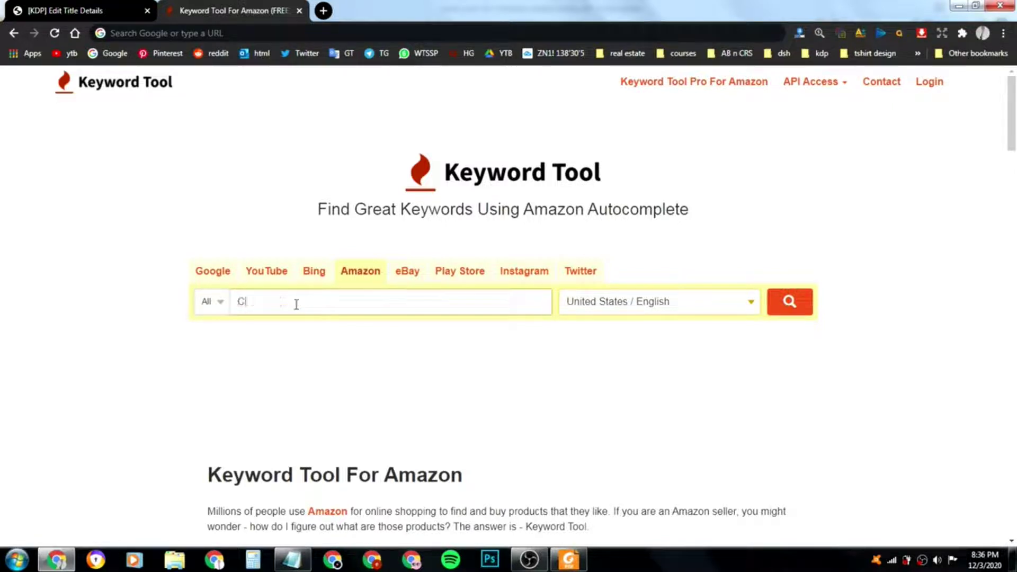
type("s amazon")
key("BackSpace")
key("BackSpace")
key("BackSpace")
key("BackSpace")
key("BackSpace")
type("notebook")
left_click(792, 308)
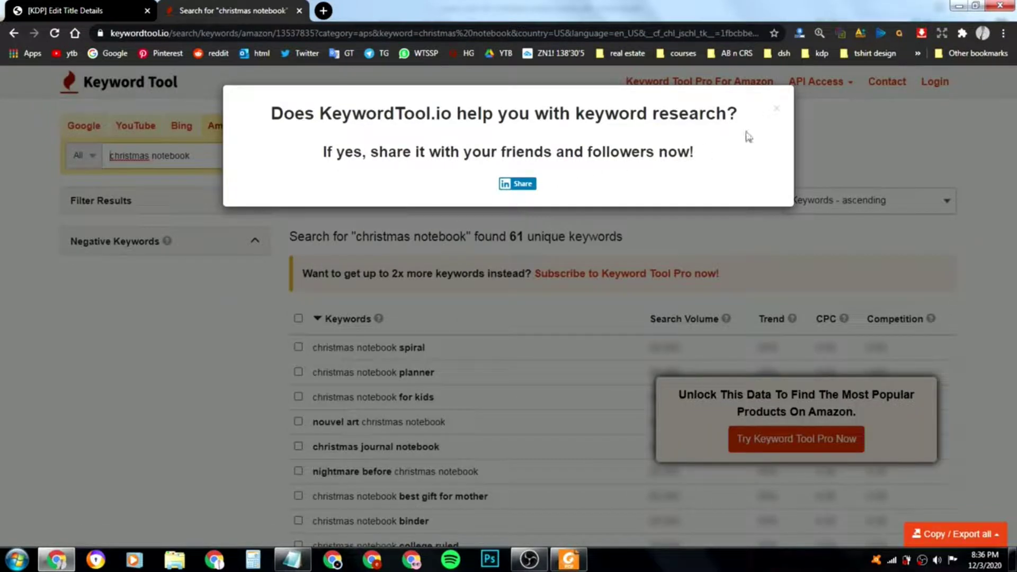
- Dismiss the share pop-up and examine the suggested Amazon keywords for "christmas notebook"
left_click(777, 109)
scroll(251, 300, "down", 1)
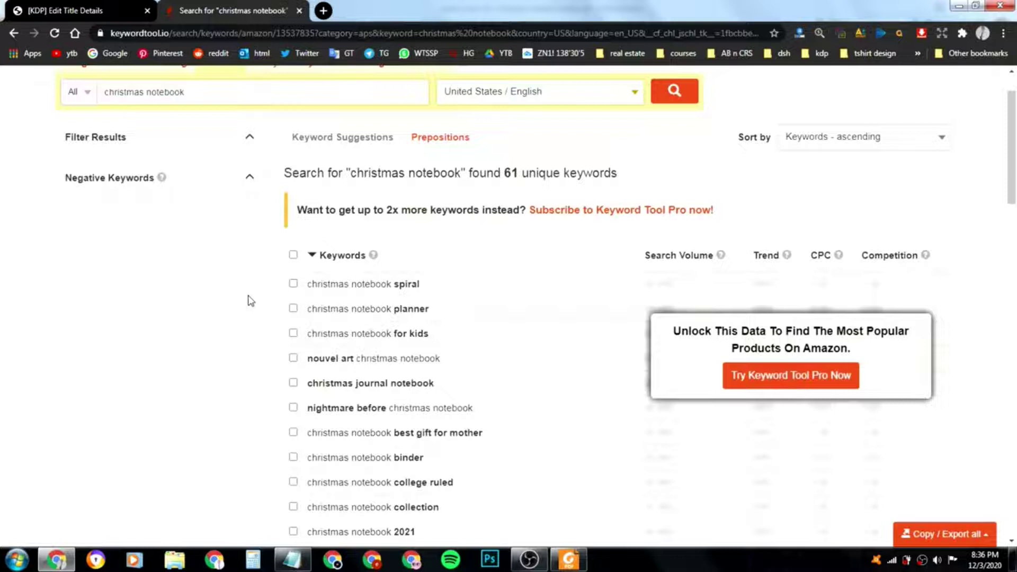
scroll(251, 300, "up", 1)
scroll(251, 300, "down", 1)
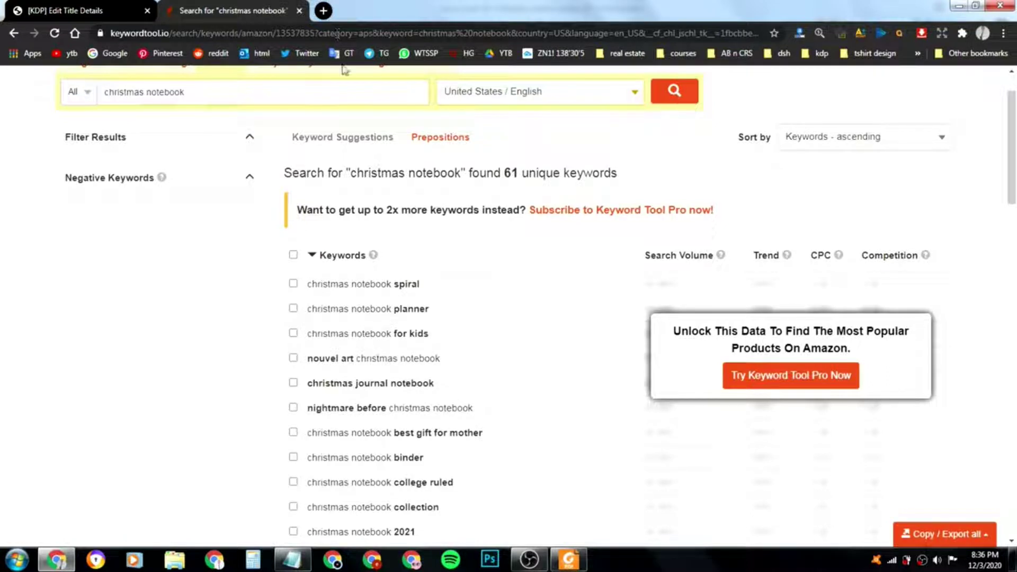
scroll(242, 360, "down", 1)
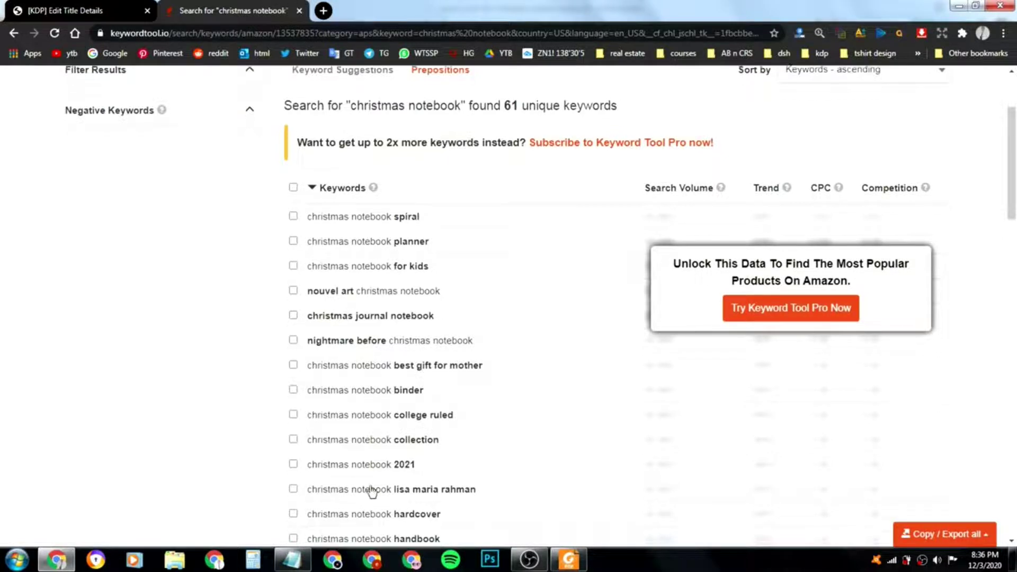
scroll(376, 490, "down", 1)
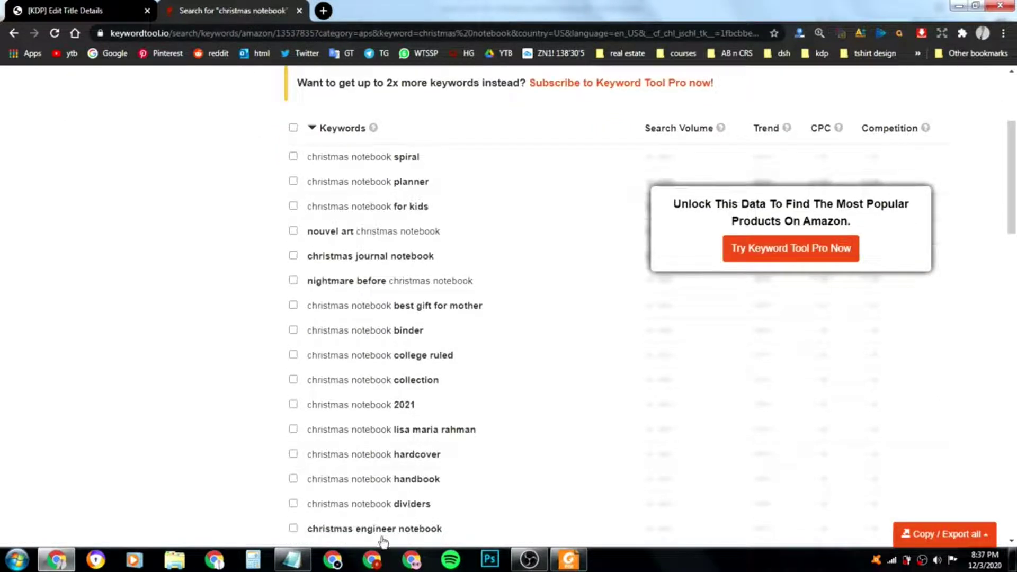
scroll(406, 540, "down", 1)
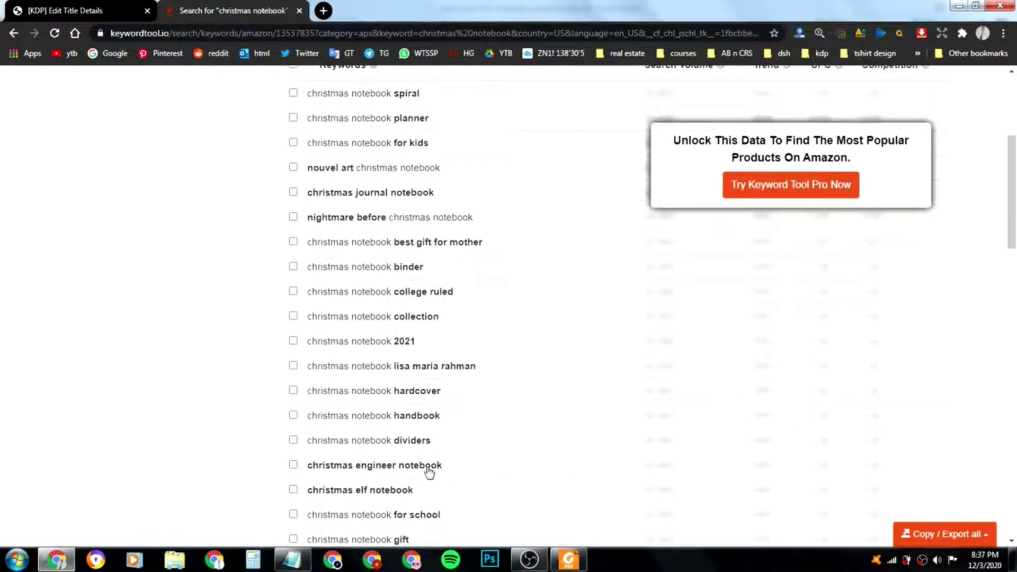
scroll(371, 509, "down", 1)
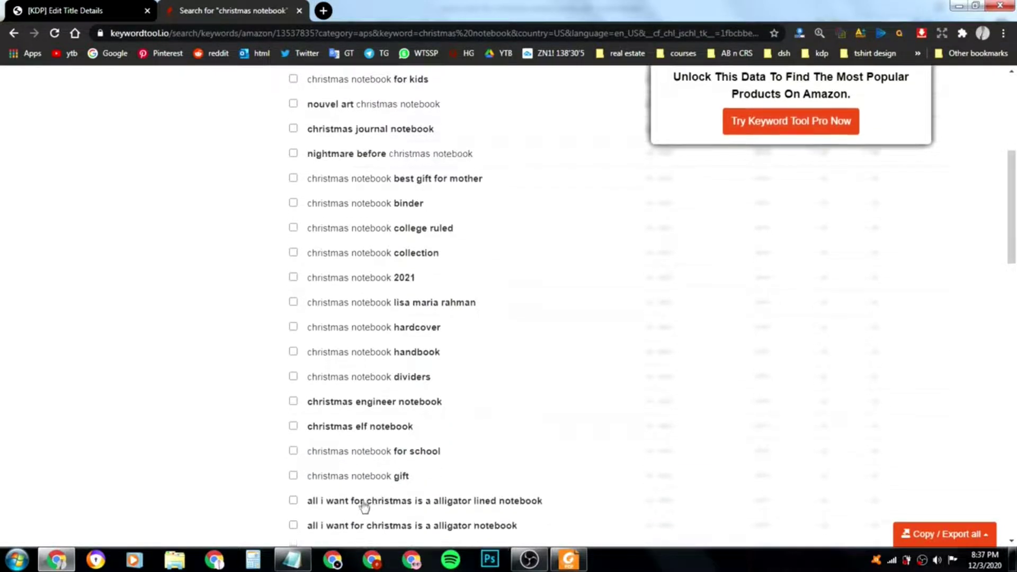
- Copy the suggestion "christmas notebook for school" into the first keyword field of the KDP title details
left_click_drag(310, 457, 445, 461)
right_click(441, 460)
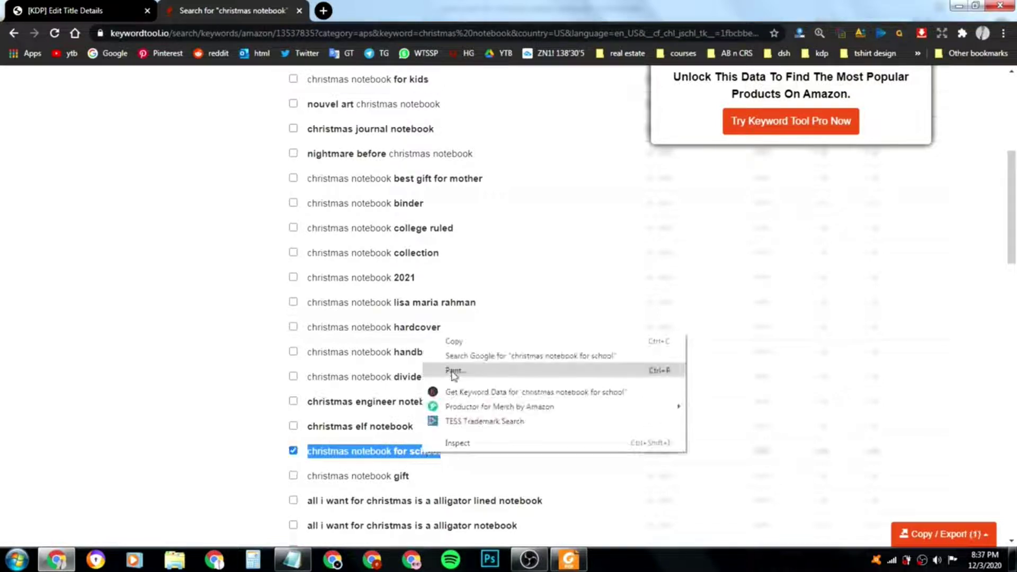
left_click(454, 342)
left_click(101, 10)
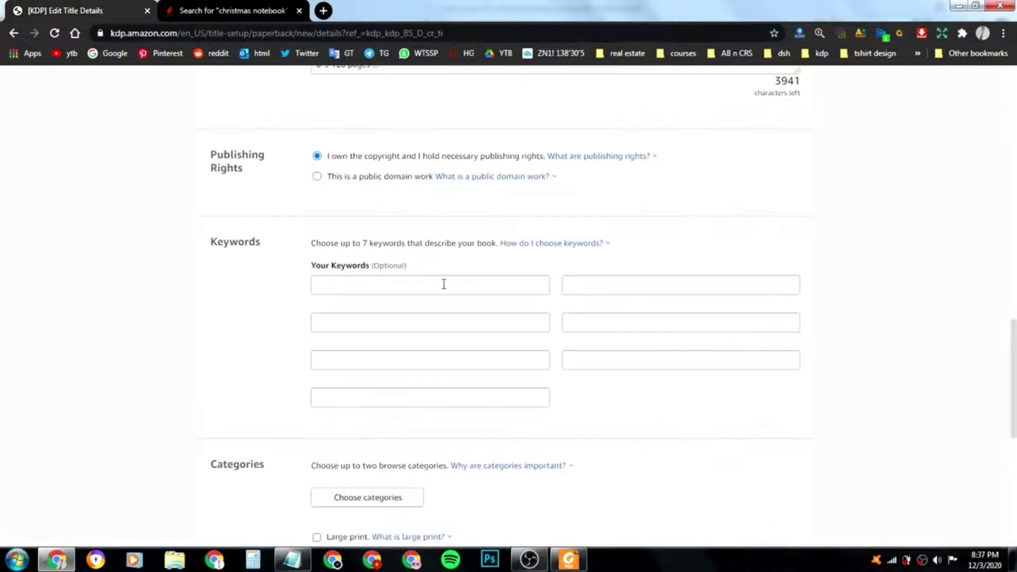
right_click(417, 286)
left_click(447, 364)
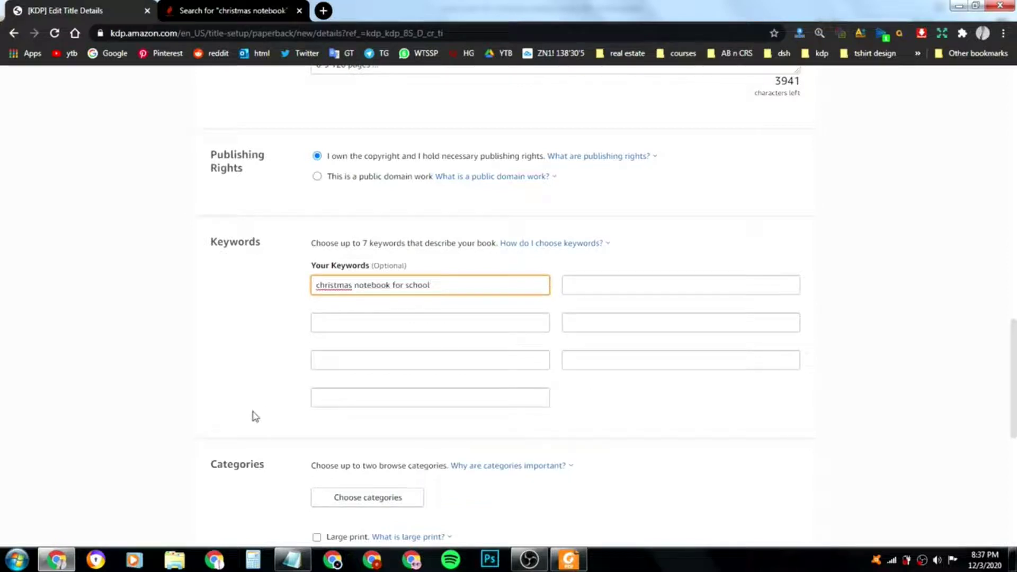
- Copy the suggestion "christmas notebook planner" into the KDP keyword field below "christmas notebook for school"
left_click(217, 6)
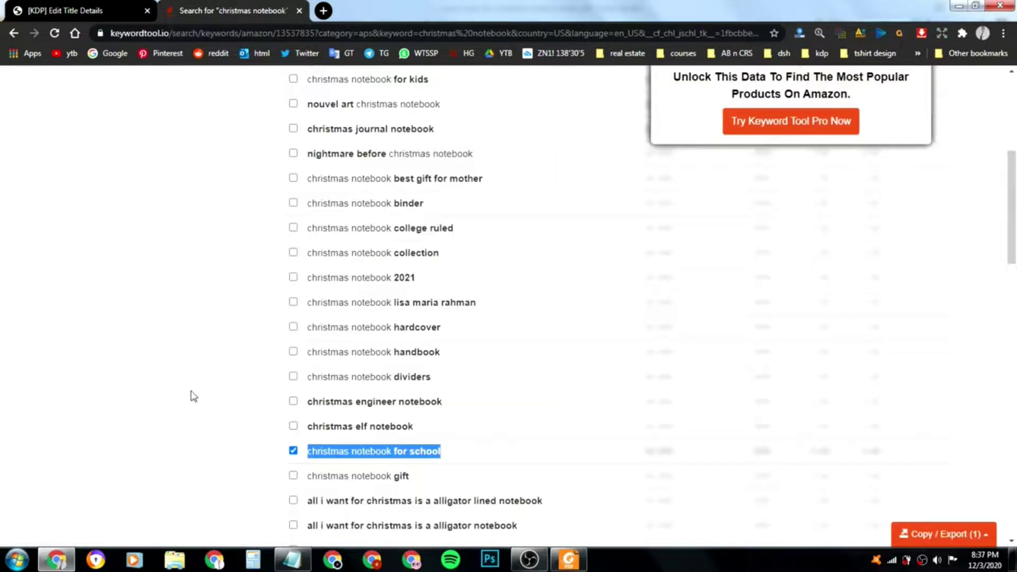
scroll(313, 414, "up", 4)
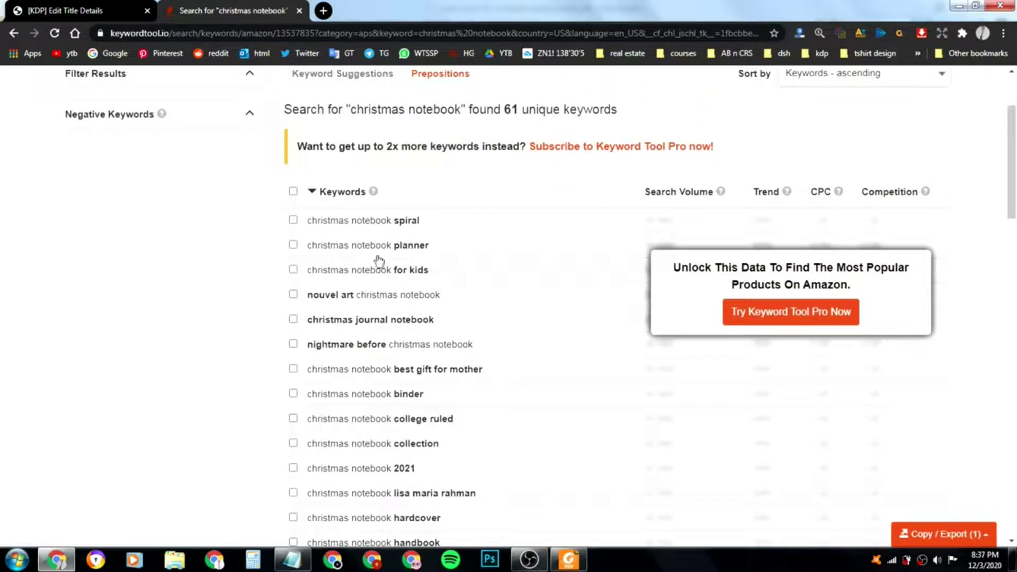
left_click_drag(310, 250, 426, 254)
right_click(429, 256)
left_click(430, 256)
left_click(95, 10)
left_click(390, 324)
right_click(391, 327)
left_click(435, 397)
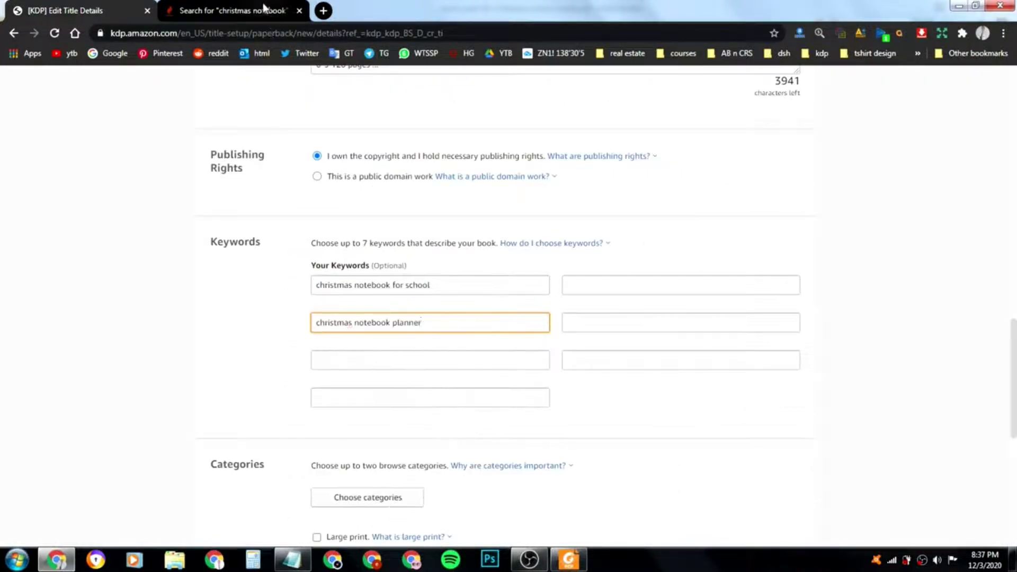
- Copy the suggestion "christmas notebook for kids" into the KDP keyword field below "christmas notebook planner"
key("ctrl+Tab")
left_click_drag(310, 272, 438, 282)
right_click(428, 273)
left_click(440, 280)
key("ctrl+Tab")
right_click(416, 359)
left_click(451, 238)
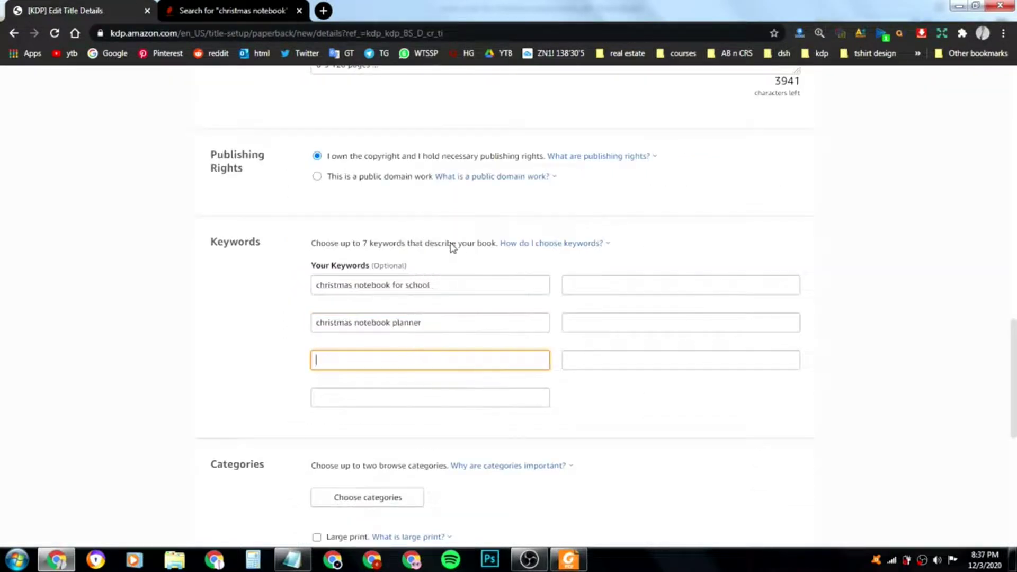
- Copy the suggestion "christmas journal notebook" into the KDP keyword field below "christmas notebook for kids"
left_click(188, 11)
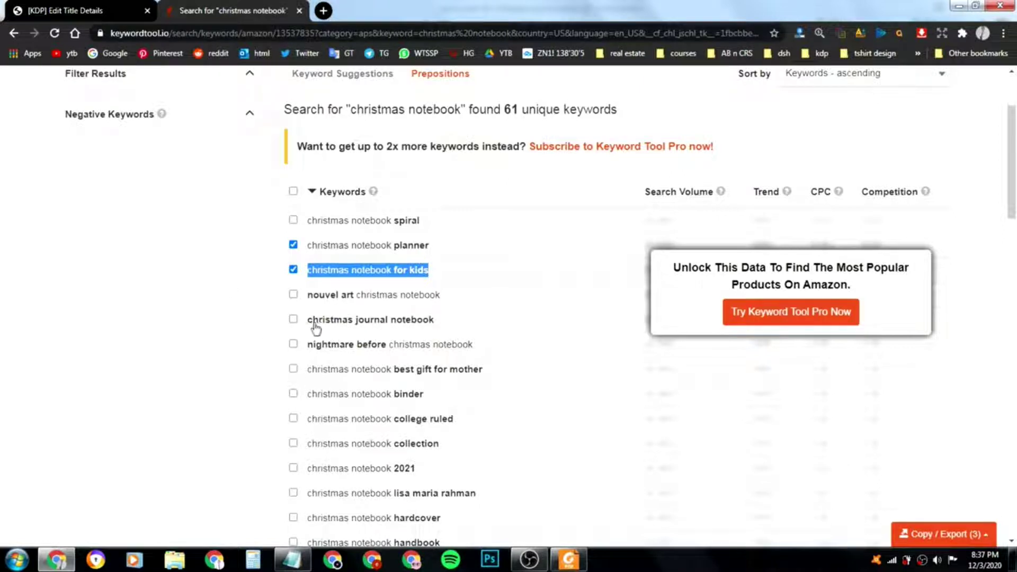
left_click_drag(306, 321, 441, 322)
right_click(415, 320)
left_click(427, 328)
left_click(108, 6)
left_click(407, 396)
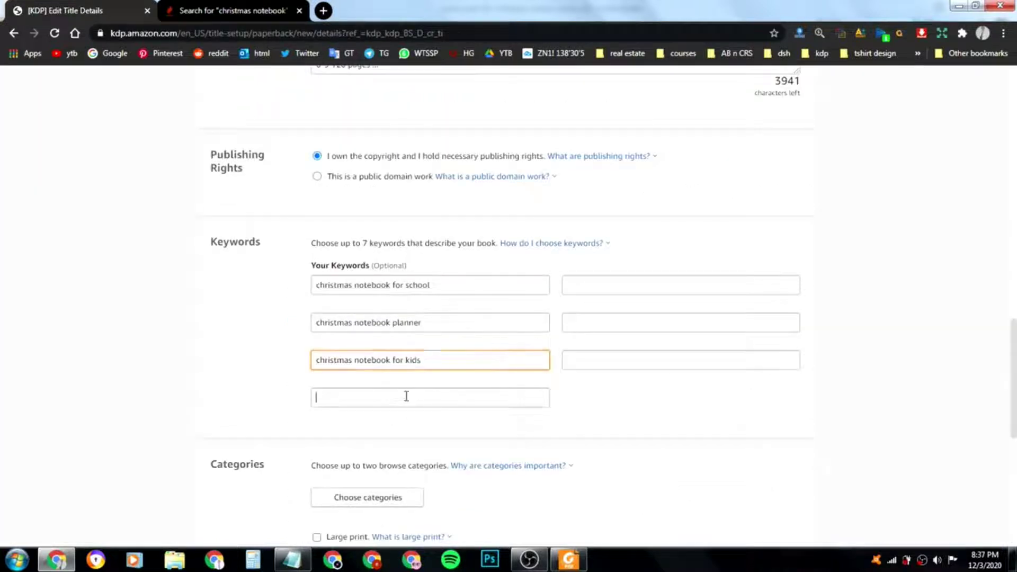
right_click(406, 396)
left_click(439, 278)
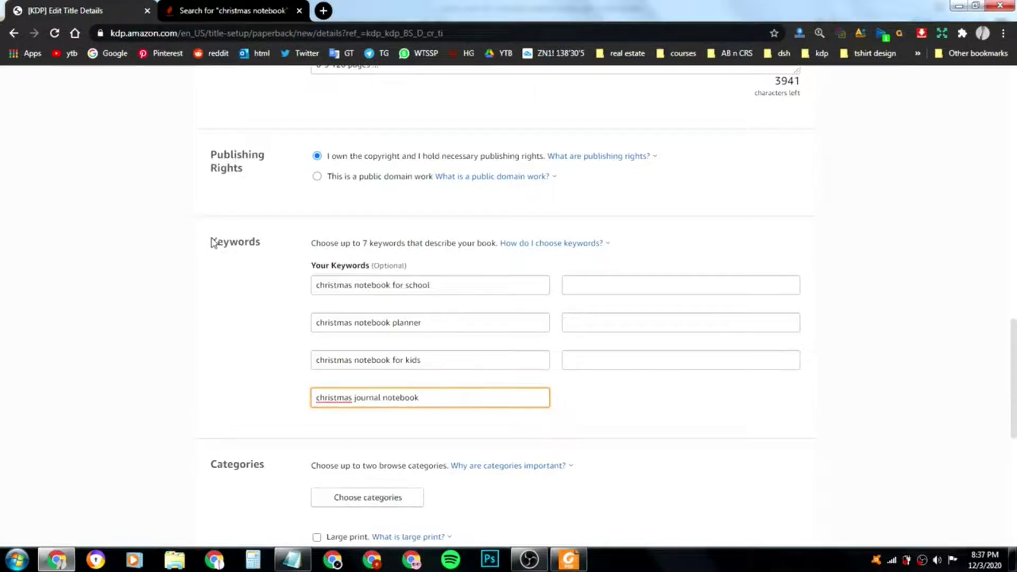
- Check further keyword suggestions against the Merry Christmas book cover PDF, close Foxit Reader and return to the Chrome keyword list
left_click(196, 7)
left_click(216, 325)
scroll(217, 327, "down", 3)
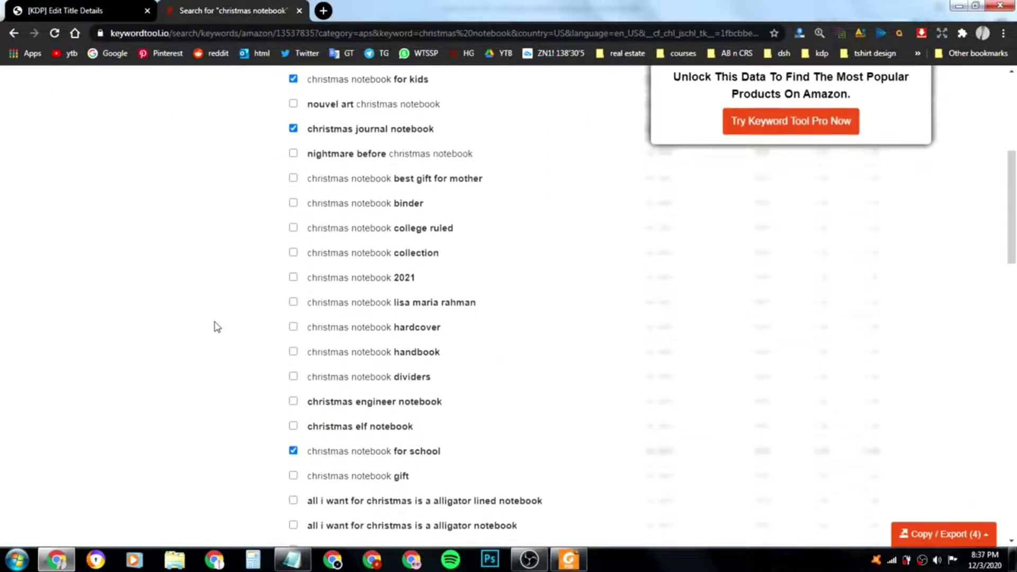
scroll(218, 327, "down", 3)
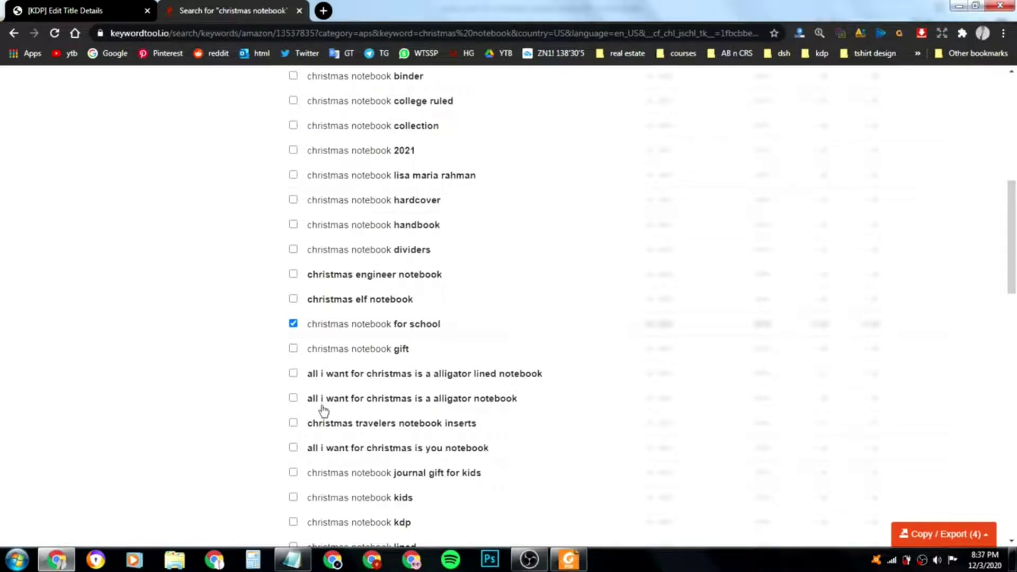
scroll(331, 426, "down", 1)
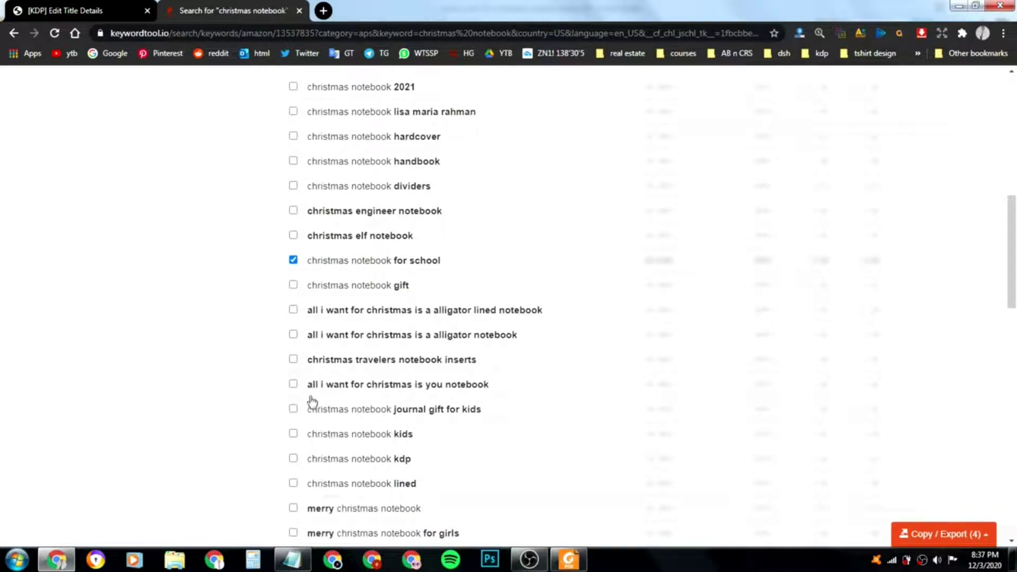
scroll(376, 464, "down", 1)
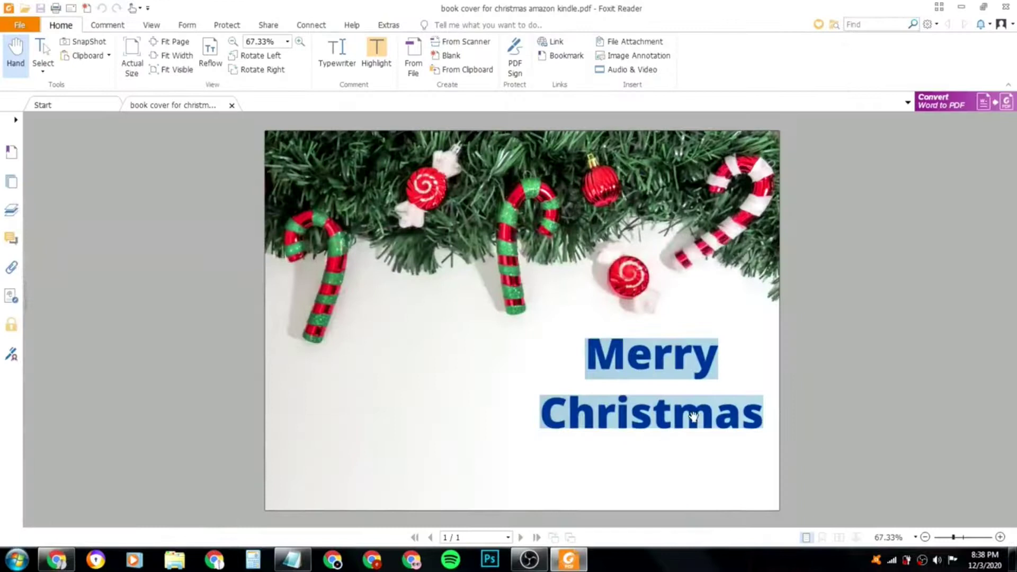
left_click(1006, 6)
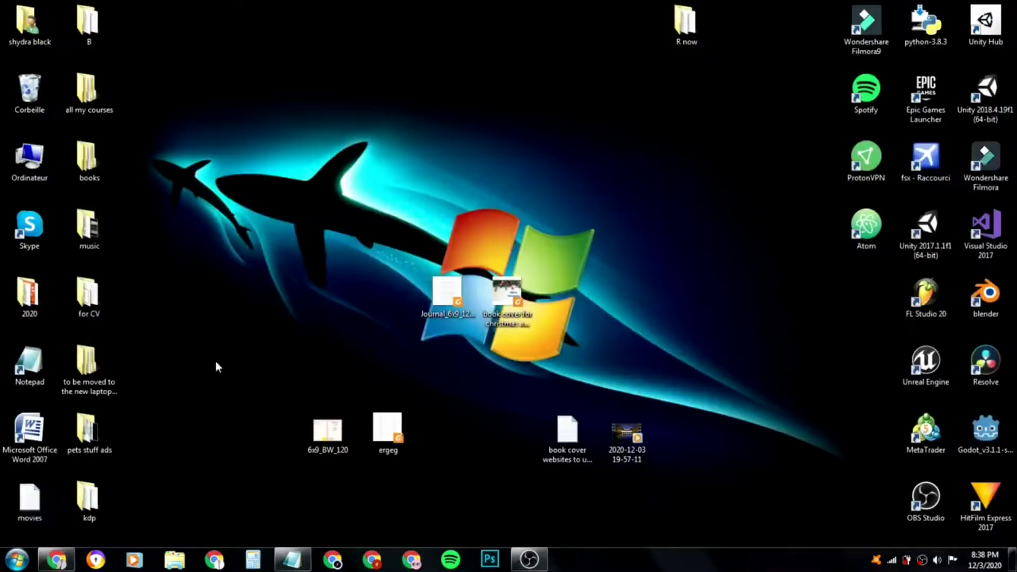
left_click(57, 565)
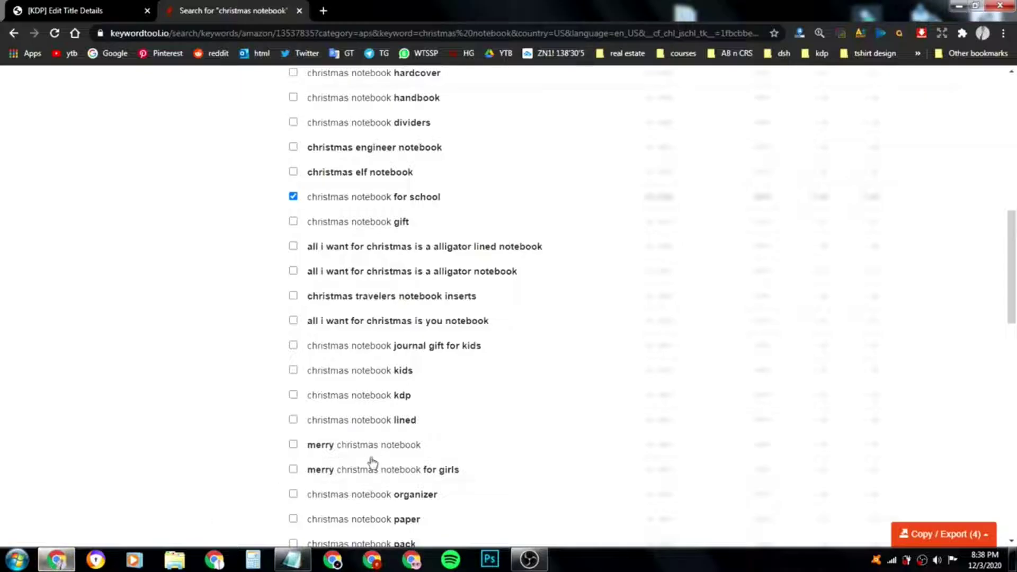
- Copy the suggestion "merry christmas notebook for girls" into the KDP keyword field beside "christmas notebook for school"
left_click_drag(311, 475, 459, 477)
right_click(446, 476)
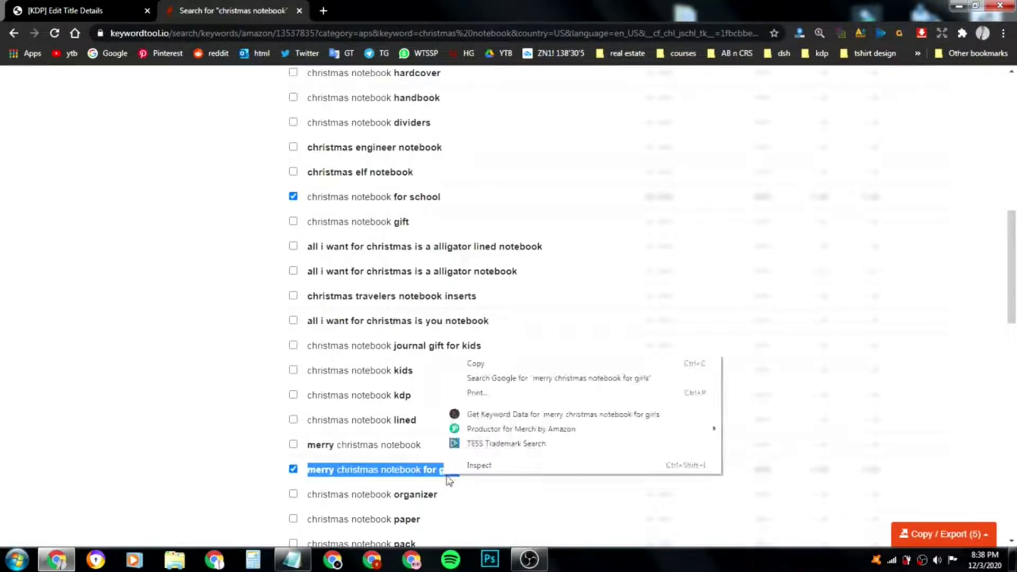
left_click(475, 366)
left_click(93, 9)
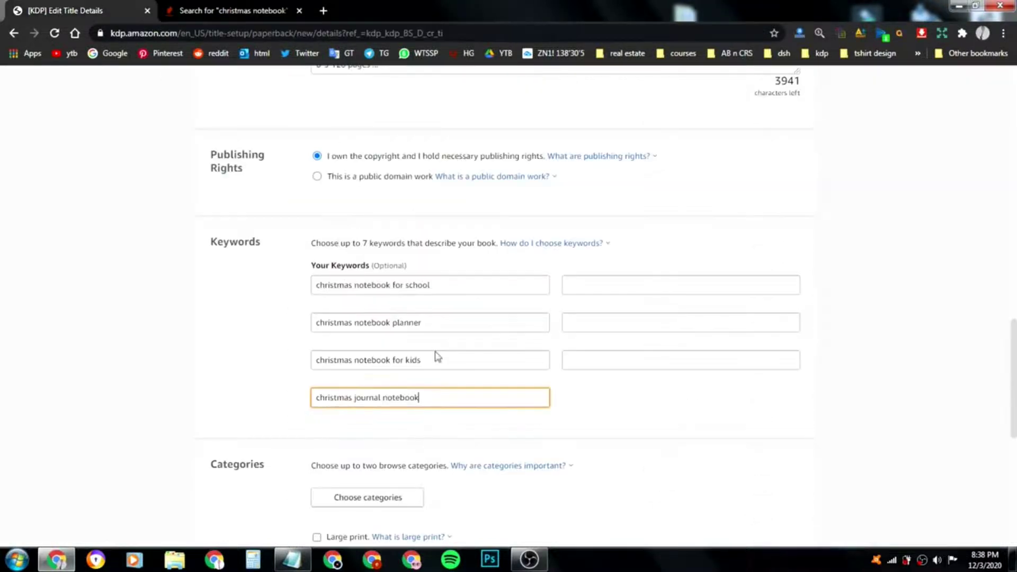
right_click(580, 290)
left_click(623, 361)
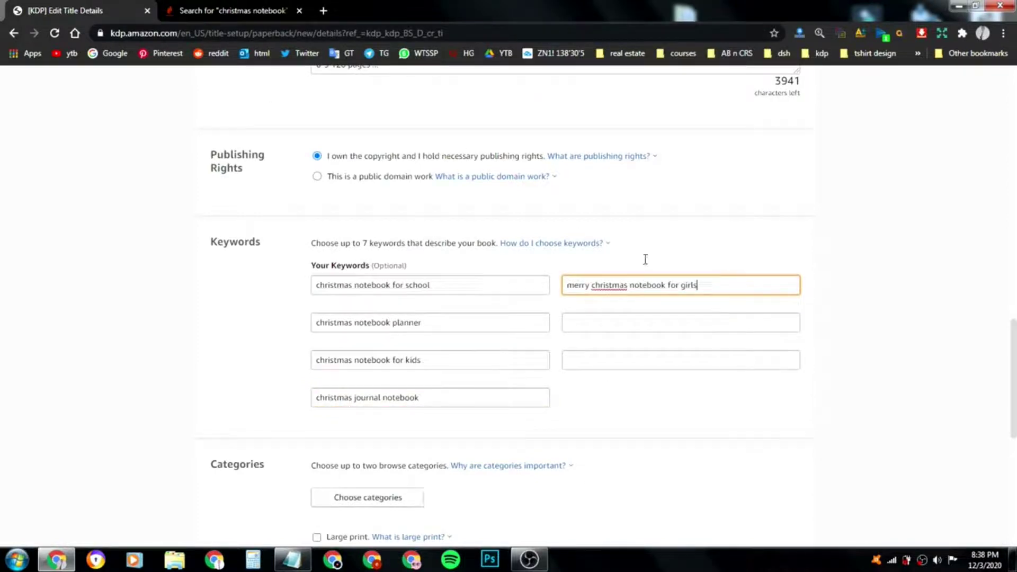
- Copy the suggestion "christmas notebook organizer" into the KDP keyword field below "merry christmas notebook for girls"
left_click(233, 10)
scroll(476, 362, "down", 2)
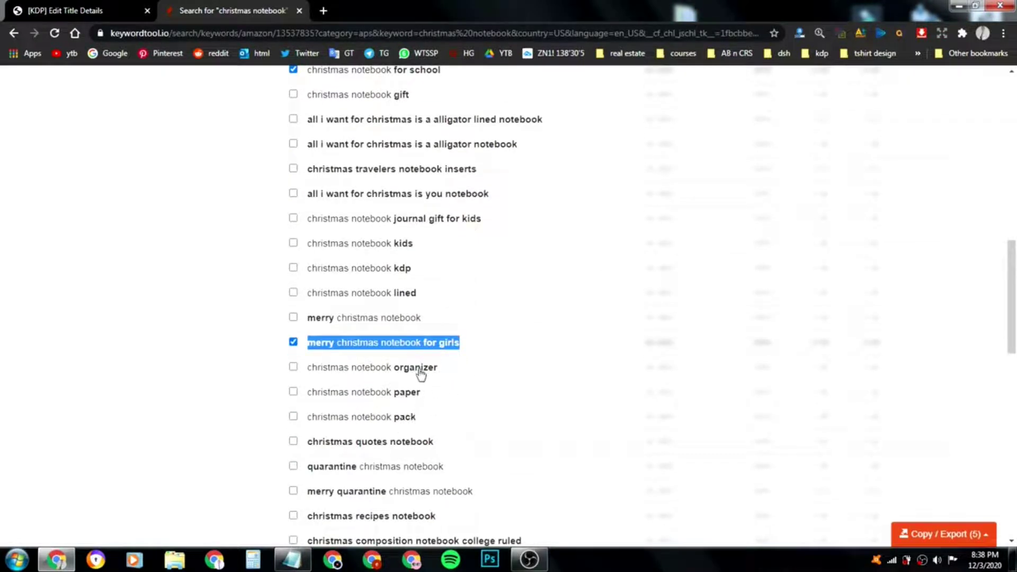
left_click_drag(309, 372, 440, 376)
right_click(440, 376)
left_click(447, 386)
left_click(113, 7)
right_click(681, 322)
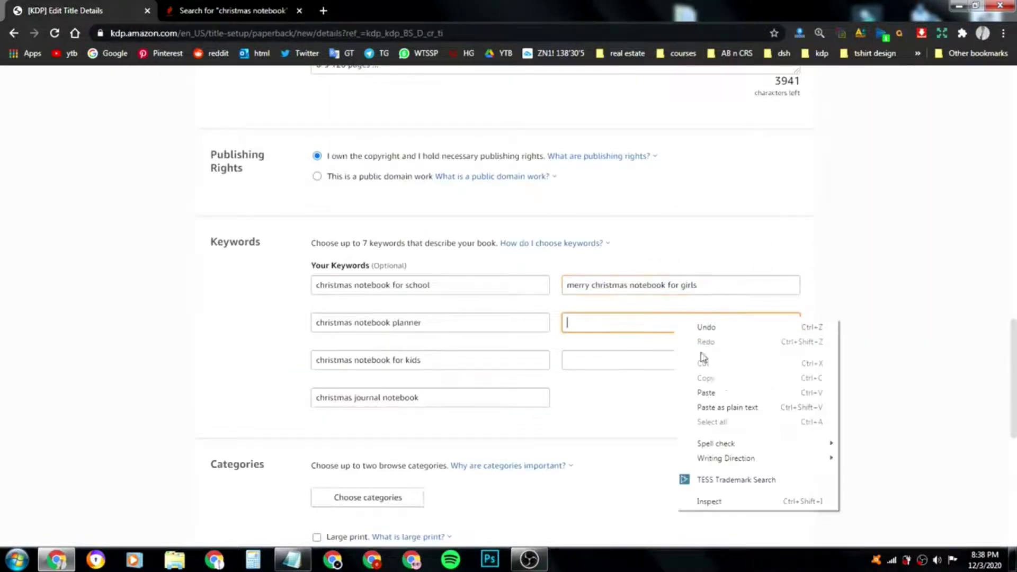
left_click(722, 392)
- Look through the remaining Keyword Tool suggestions to the end of the list for the last open KDP keyword field
left_click(233, 11)
scroll(318, 388, "down", 1)
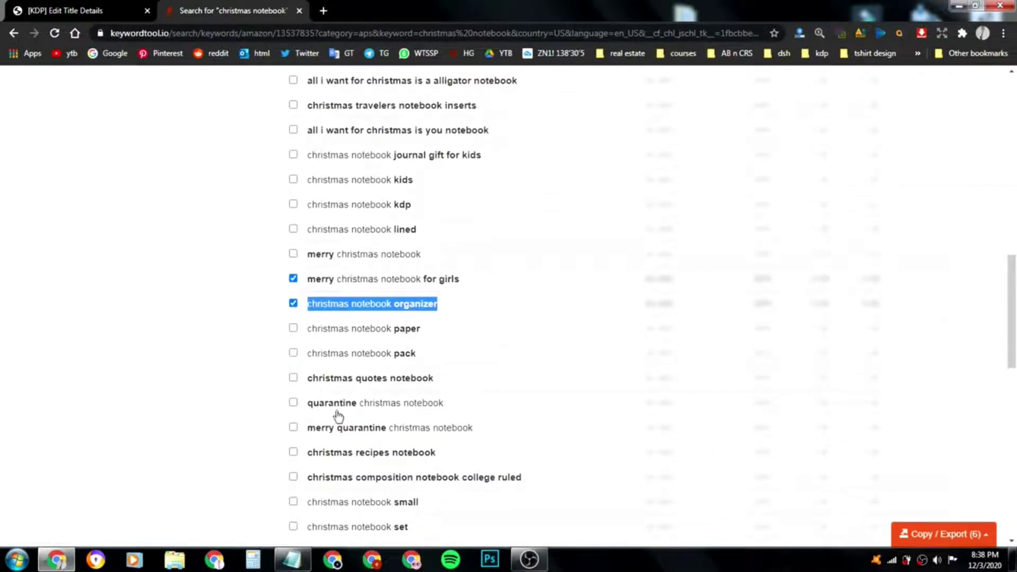
scroll(376, 435, "down", 1)
scroll(379, 437, "down", 1)
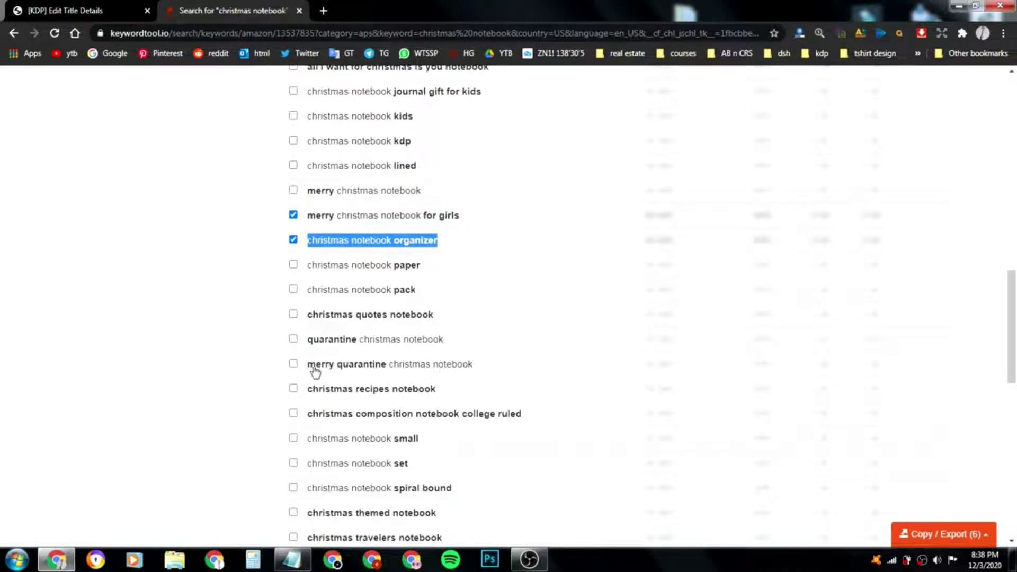
scroll(339, 381, "down", 1)
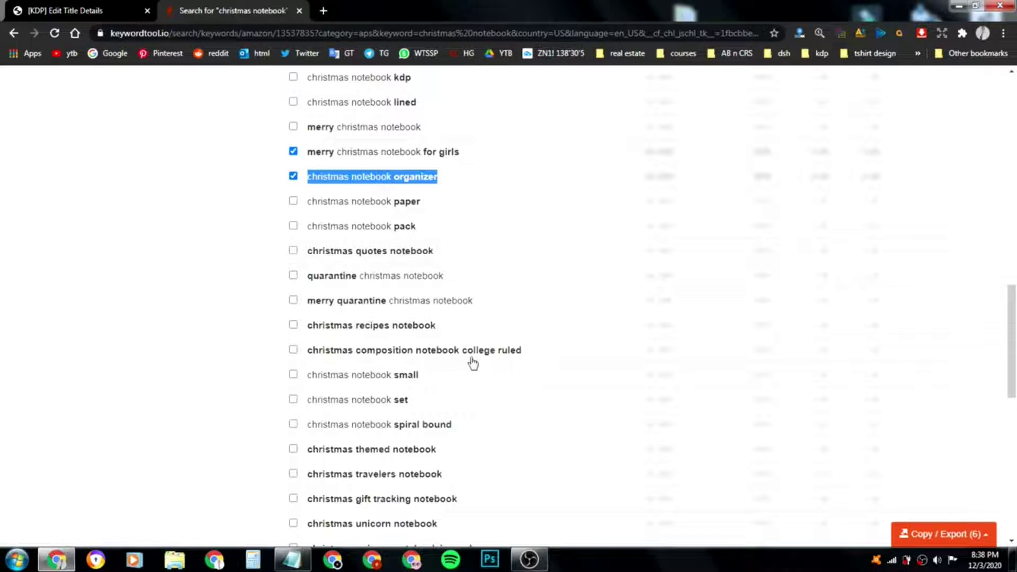
scroll(375, 401, "down", 1)
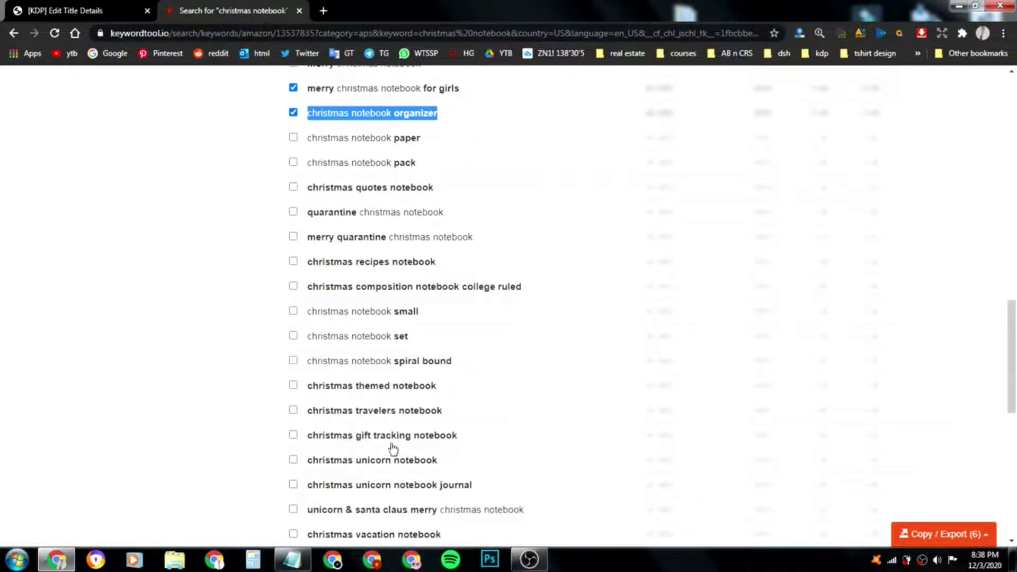
scroll(390, 447, "down", 1)
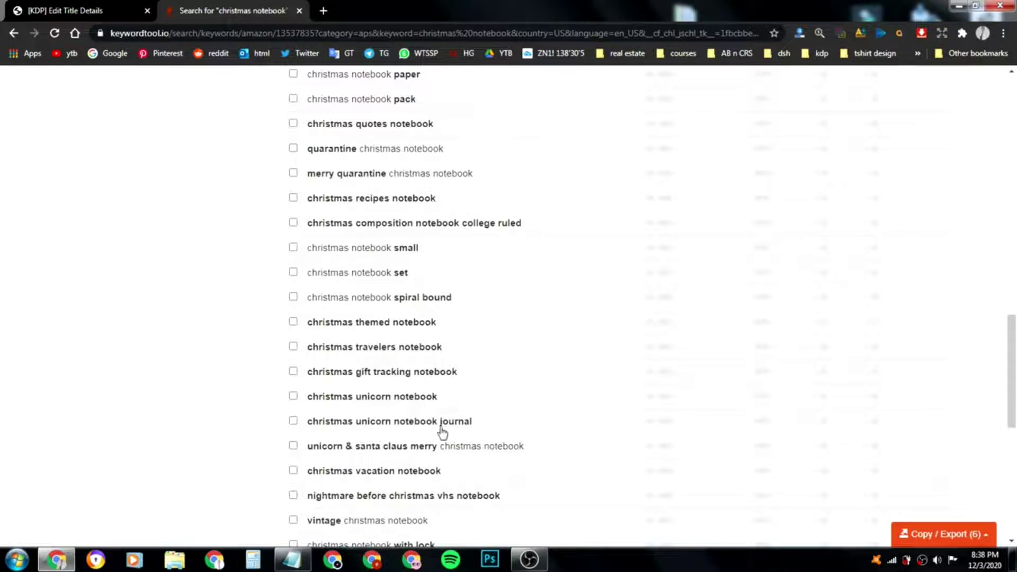
scroll(443, 434, "down", 1)
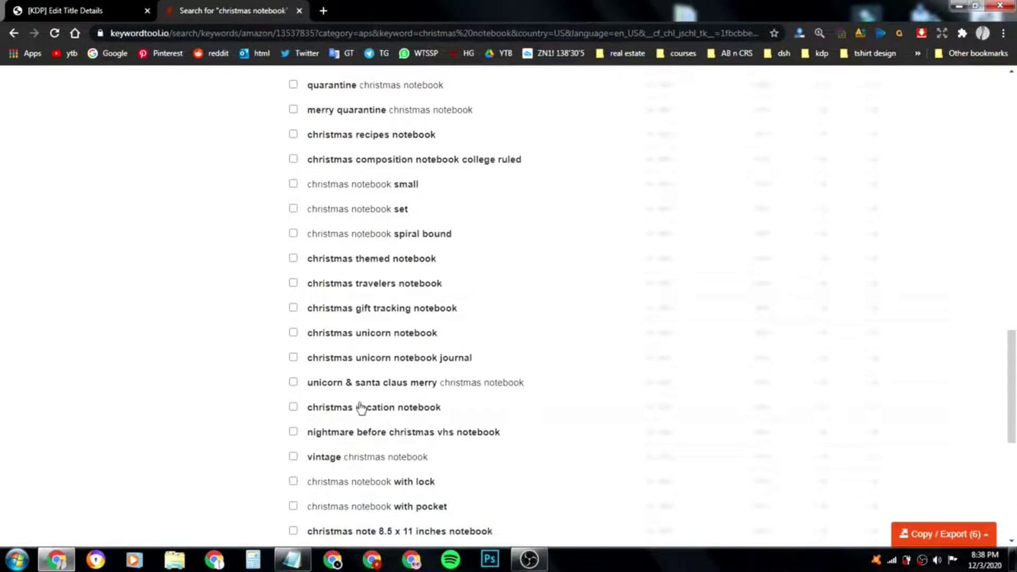
scroll(392, 444, "down", 1)
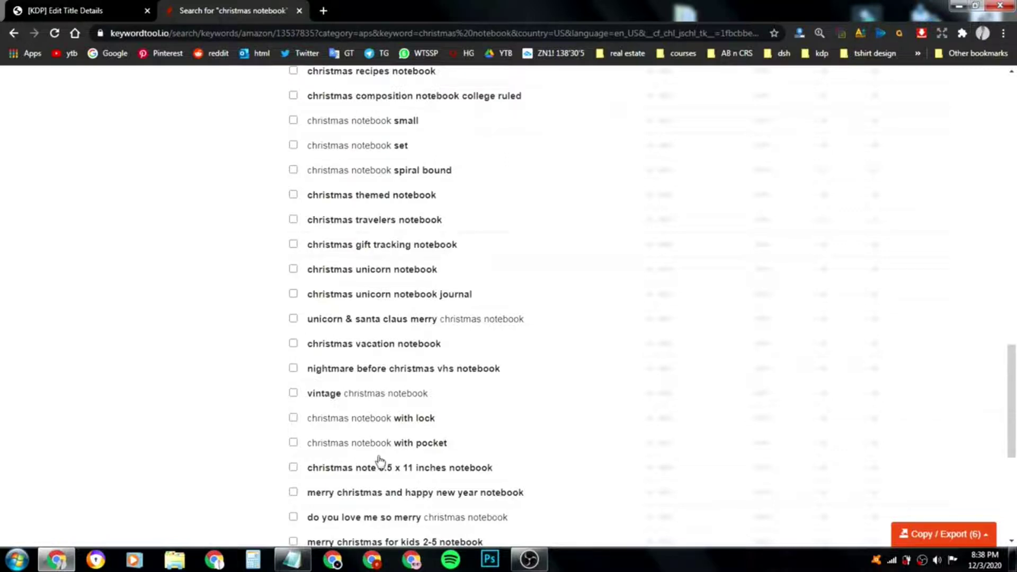
scroll(406, 470, "down", 1)
scroll(406, 432, "down", 1)
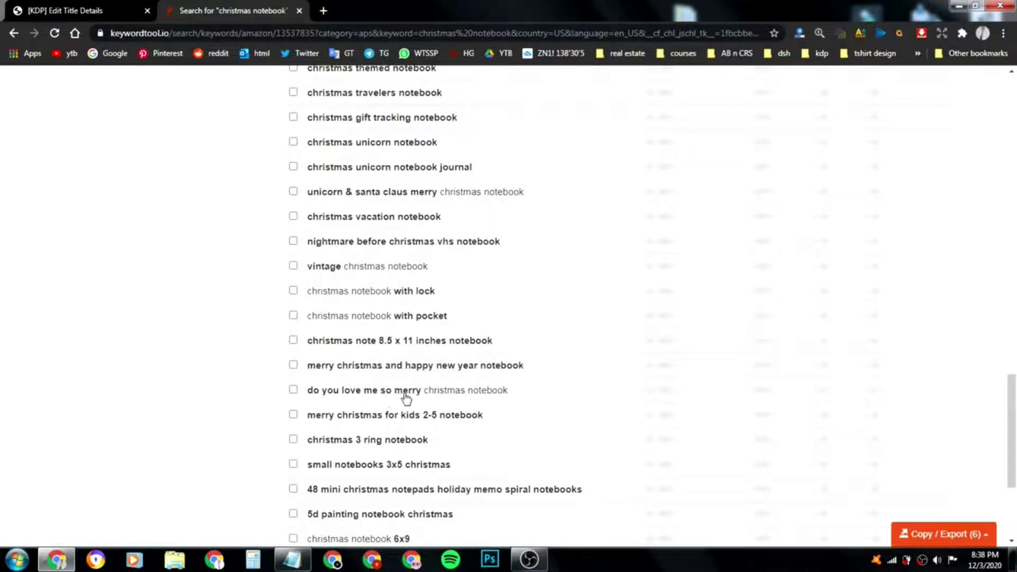
scroll(361, 413, "down", 1)
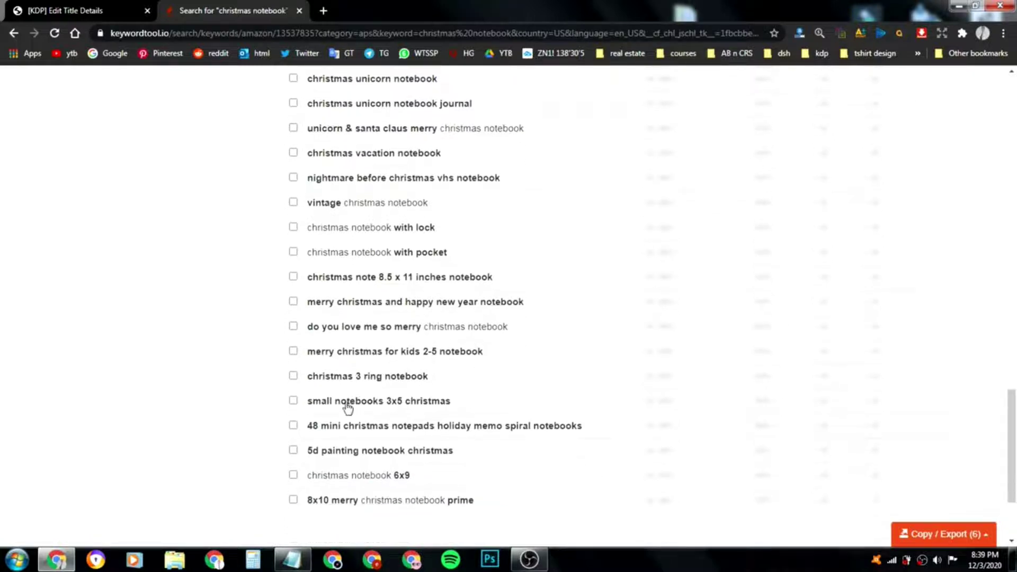
- Copy the suggestion "christmas notebook best gift for mother" into the KDP keyword field below "christmas notebook organizer"
scroll(321, 435, "up", 15)
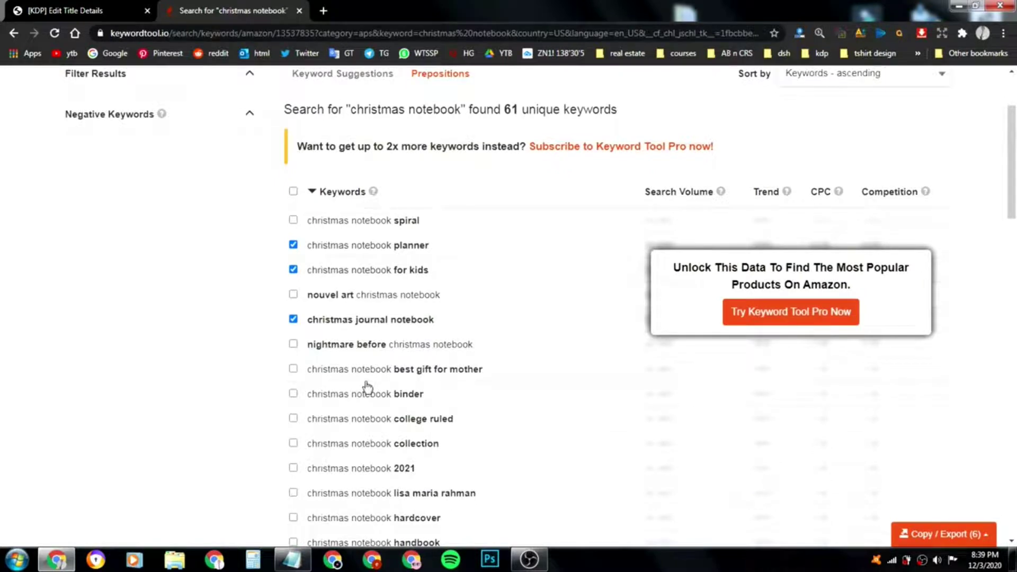
left_click_drag(308, 378, 481, 380)
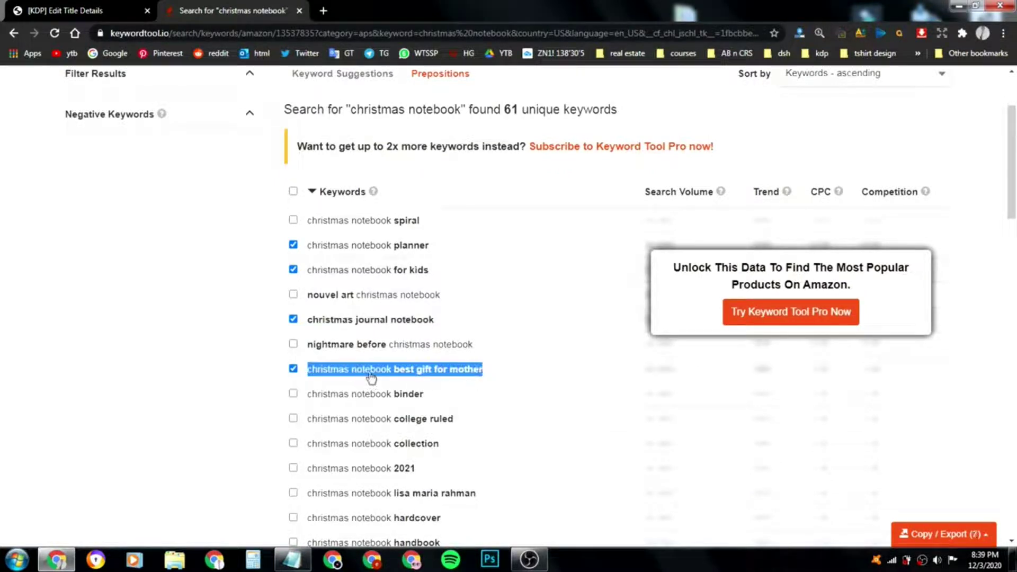
right_click(436, 376)
left_click(458, 385)
left_click(87, 9)
right_click(619, 365)
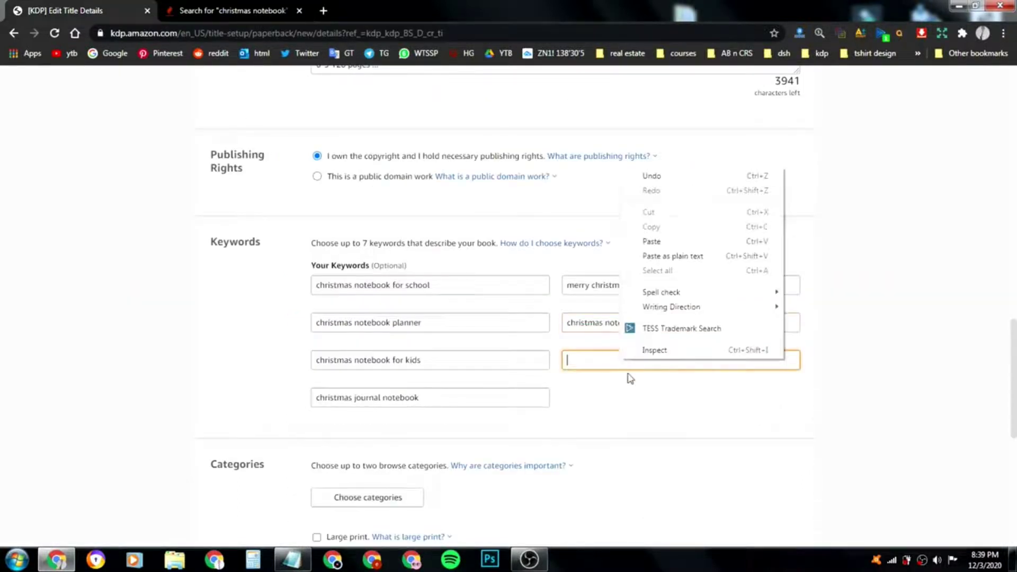
left_click(667, 235)
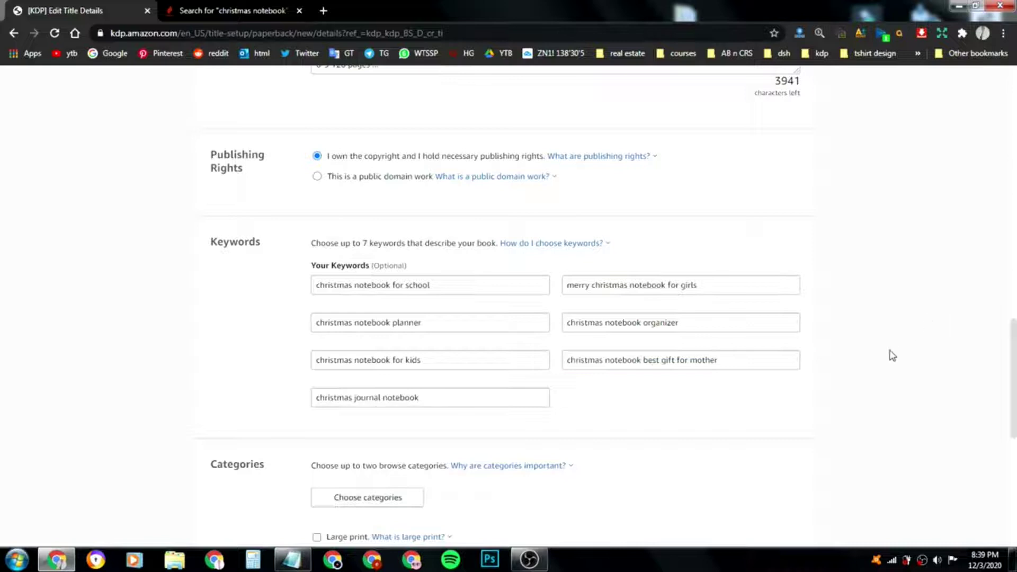
- Save the Notepad note containing the Keyword Tool address to the desktop as "keywords 14"
left_click(244, 9)
left_click(267, 298)
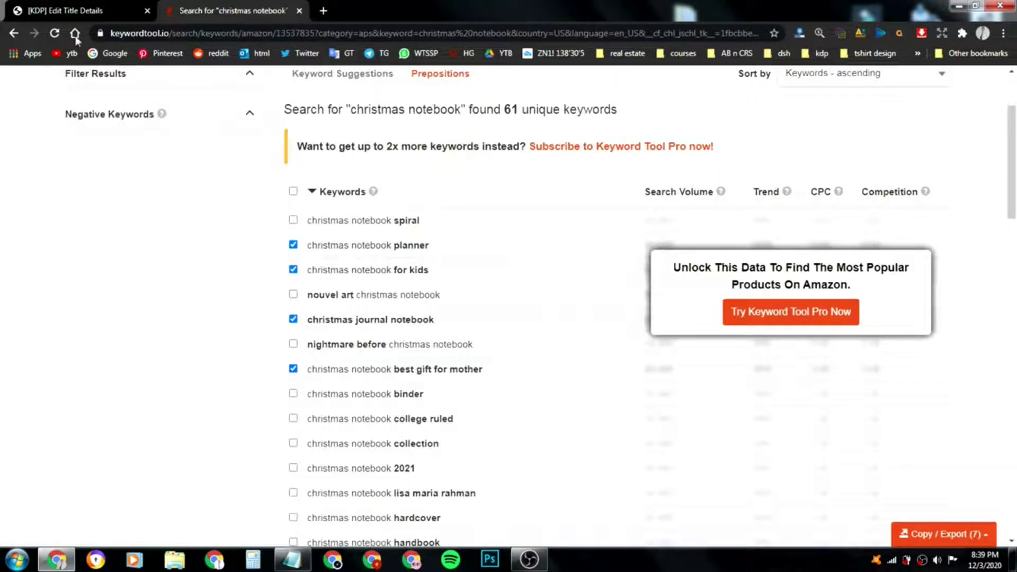
scroll(202, 200, "up", 3)
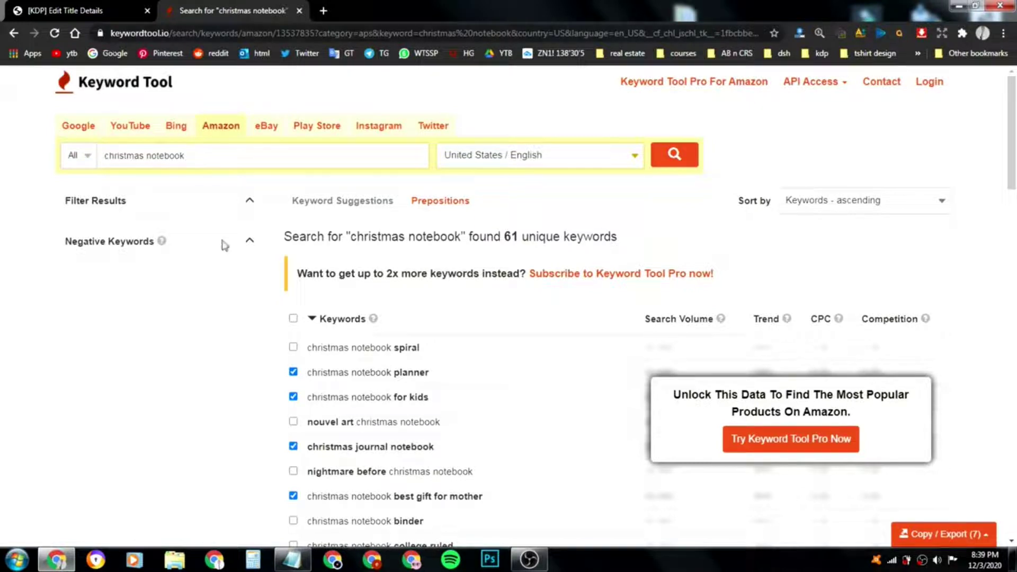
left_click(292, 560)
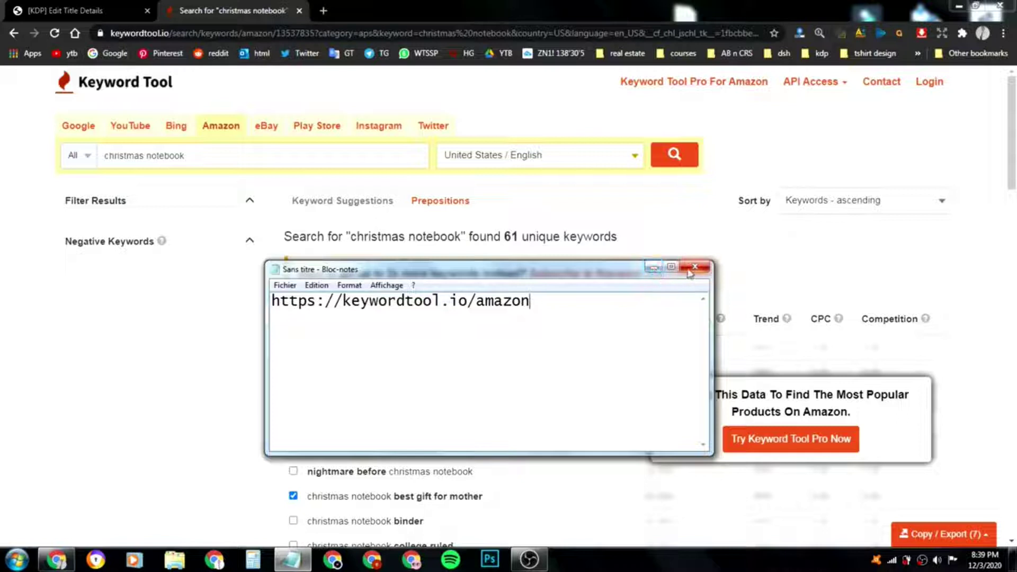
left_click(959, 6)
left_click(695, 267)
left_click(434, 294)
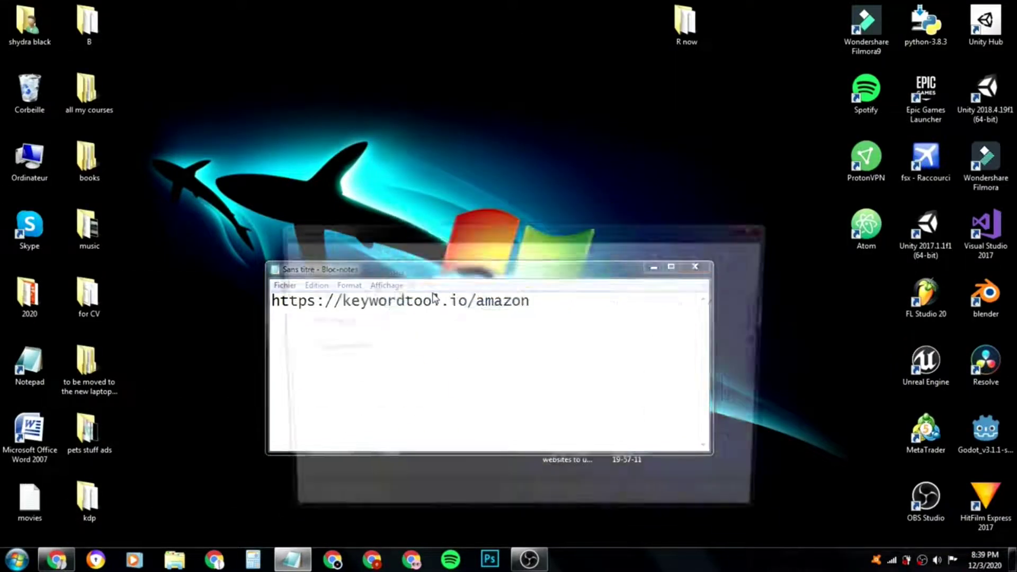
type("keywords 14")
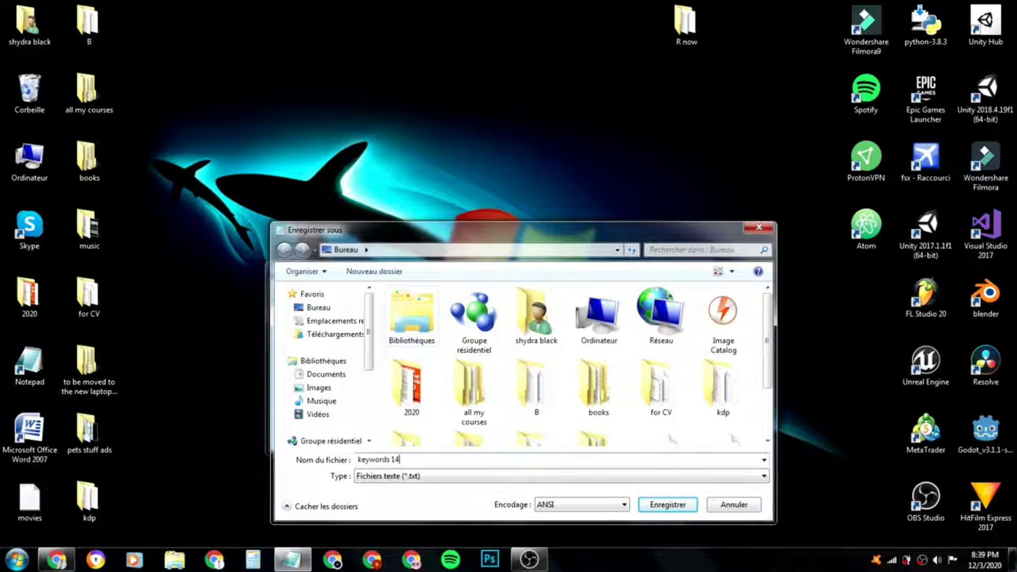
key("Return")
left_click_drag(149, 22, 528, 204)
- Close the Keyword Tool page in Chrome and open the category chooser on the KDP title details page
left_click(56, 559)
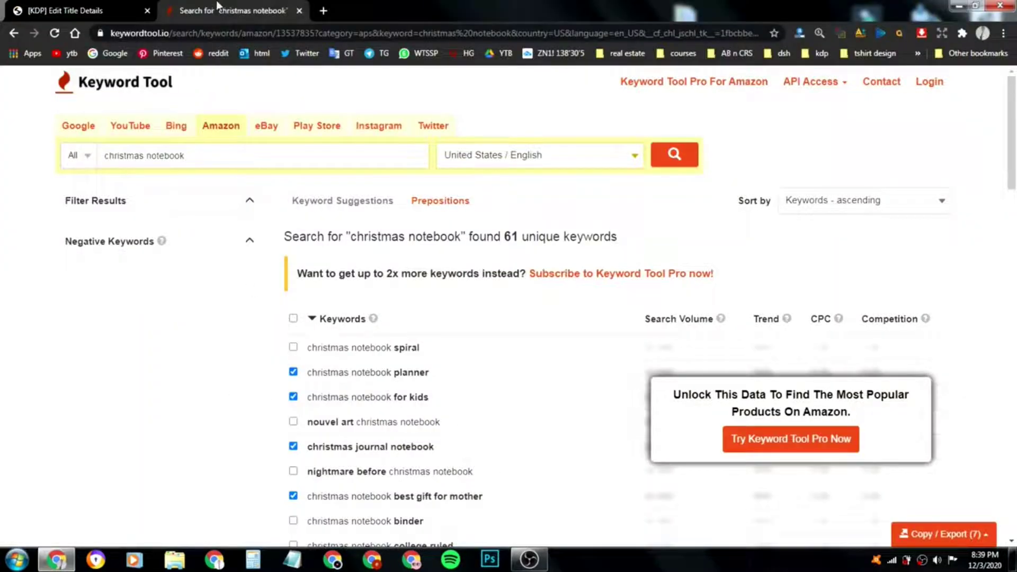
left_click(299, 10)
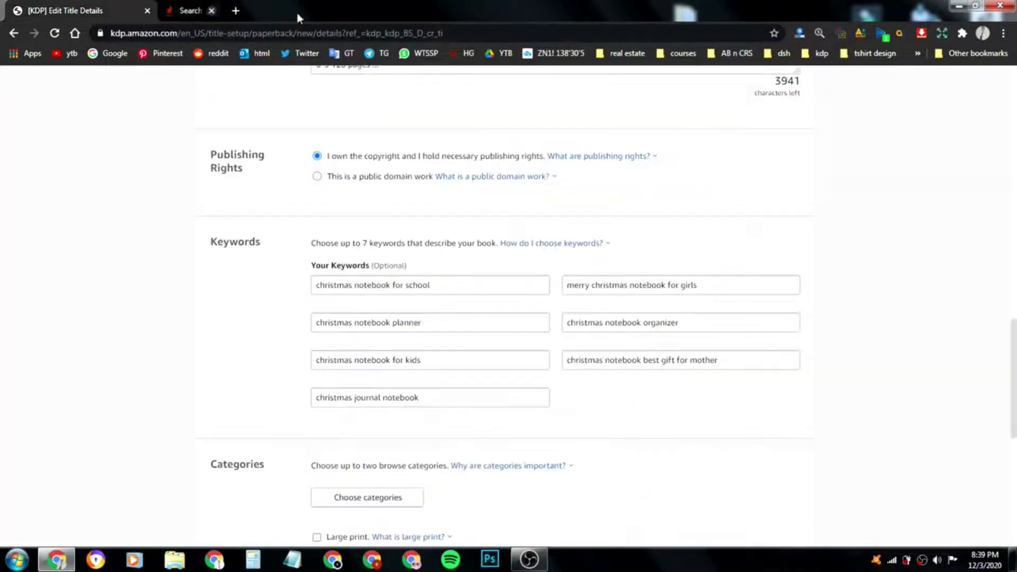
scroll(179, 288, "down", 3)
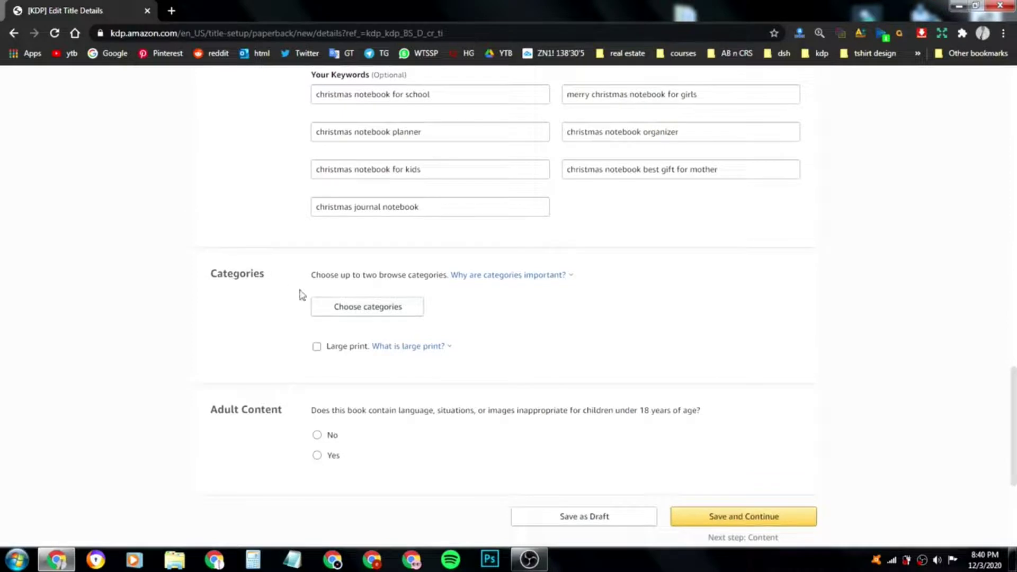
left_click(360, 310)
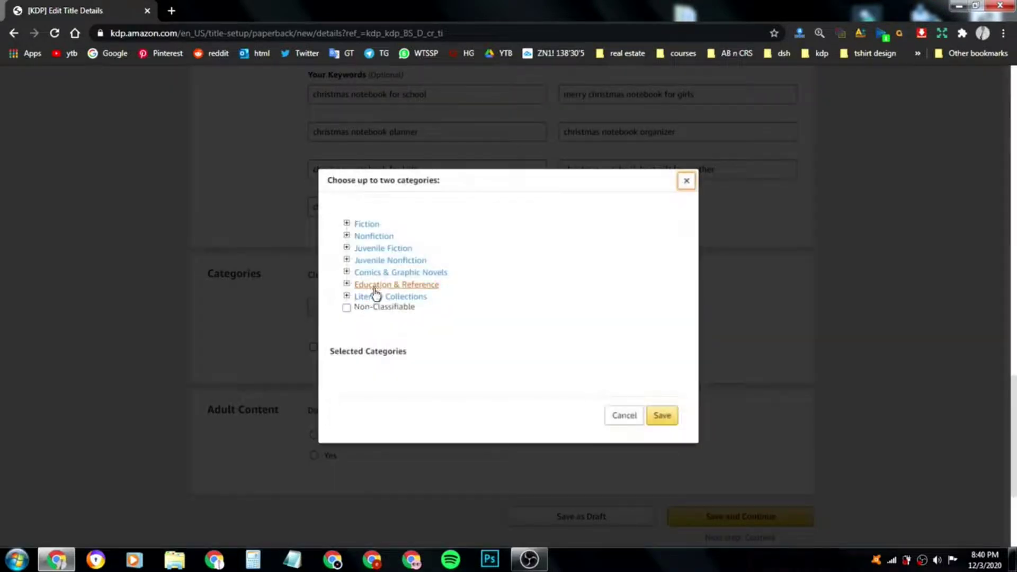
- Expand the Nonfiction category and look through its subcategories for one that suits the Christmas notebook
left_click(347, 237)
scroll(411, 287, "down", 3)
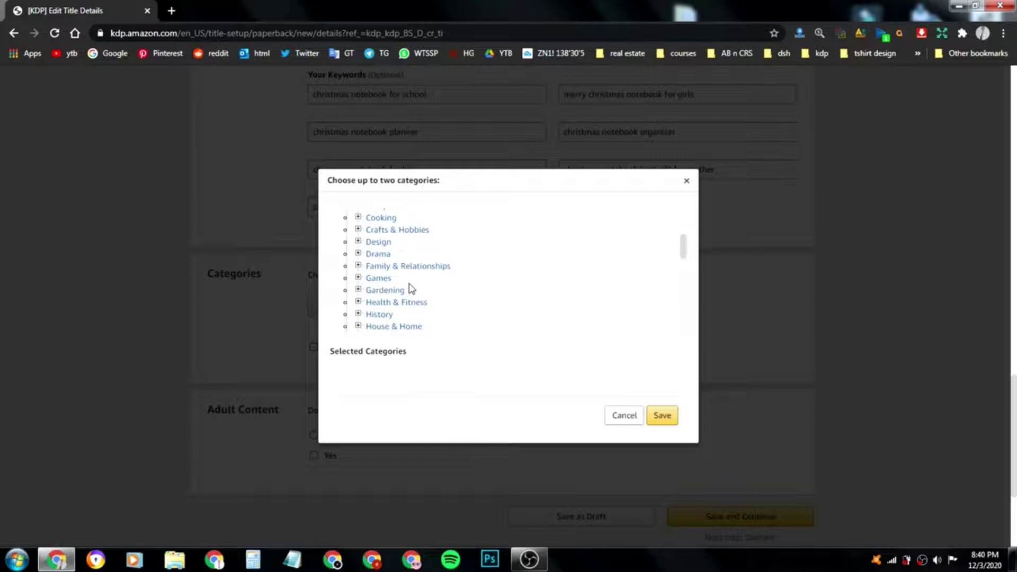
scroll(412, 288, "down", 1)
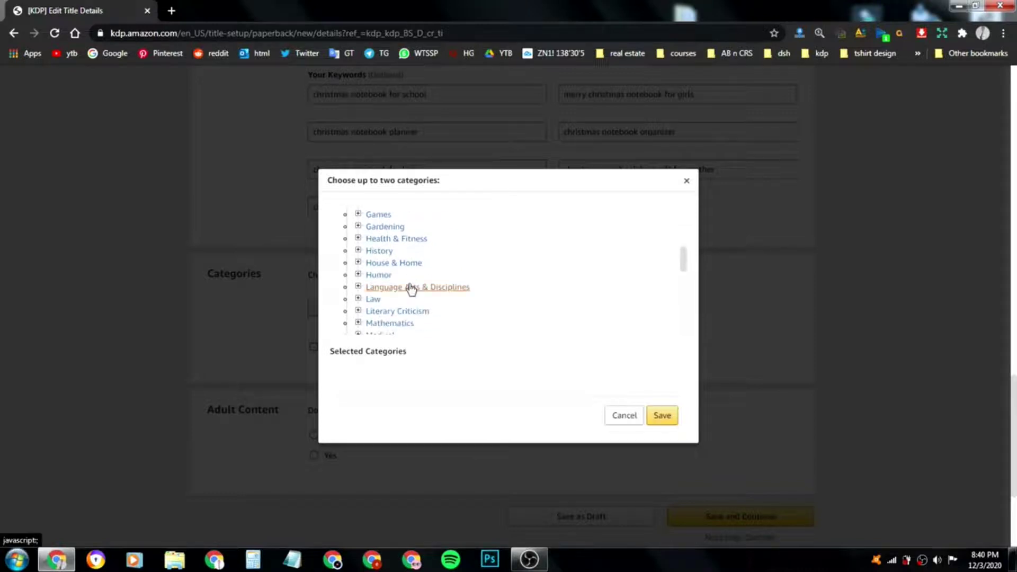
scroll(413, 289, "down", 1)
scroll(416, 284, "down", 1)
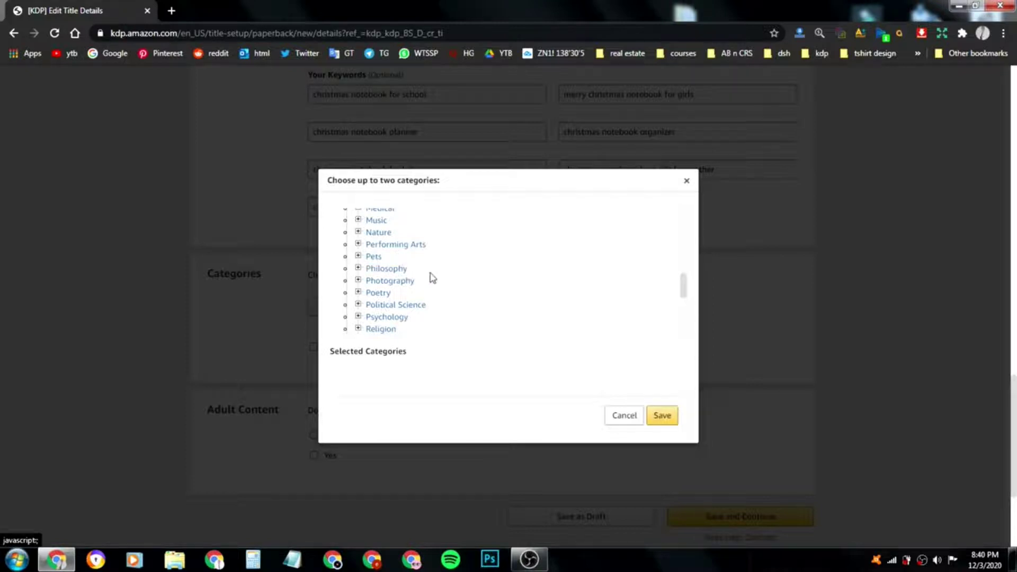
scroll(426, 278, "down", 1)
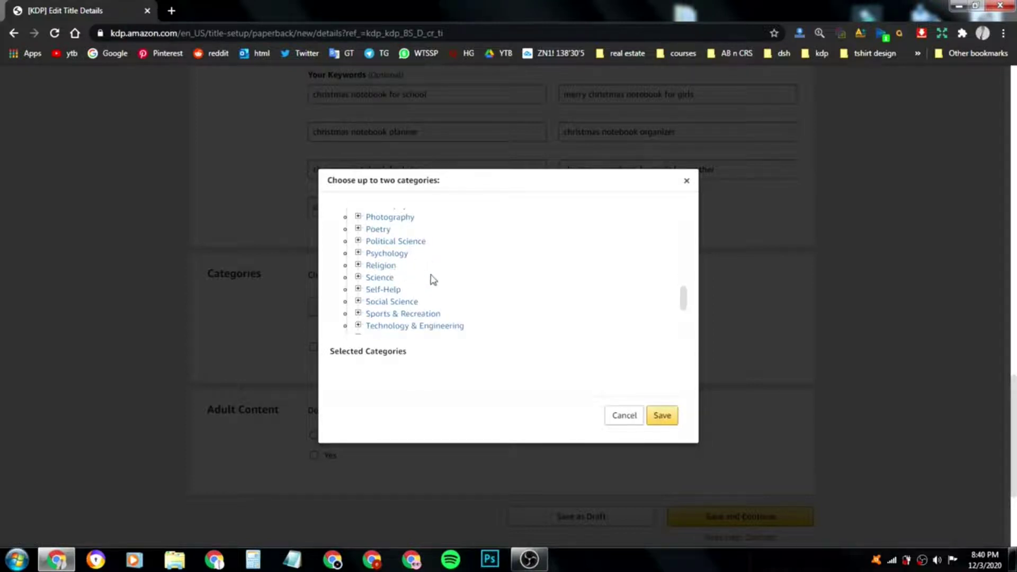
scroll(431, 275, "down", 1)
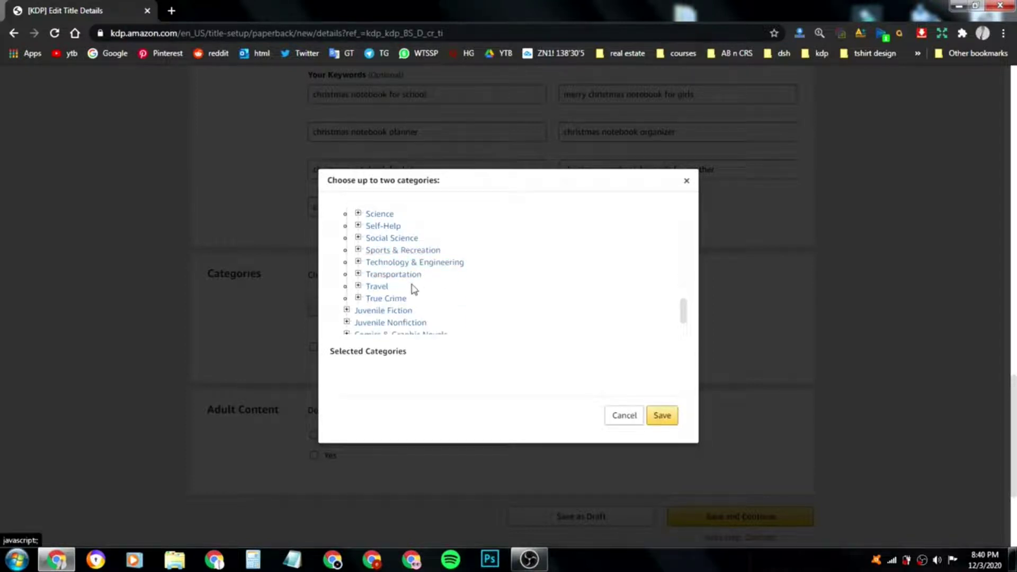
scroll(419, 286, "down", 2)
- Expand the Juvenile Nonfiction category and look through its subcategories for one that suits the Christmas notebook
left_click(346, 260)
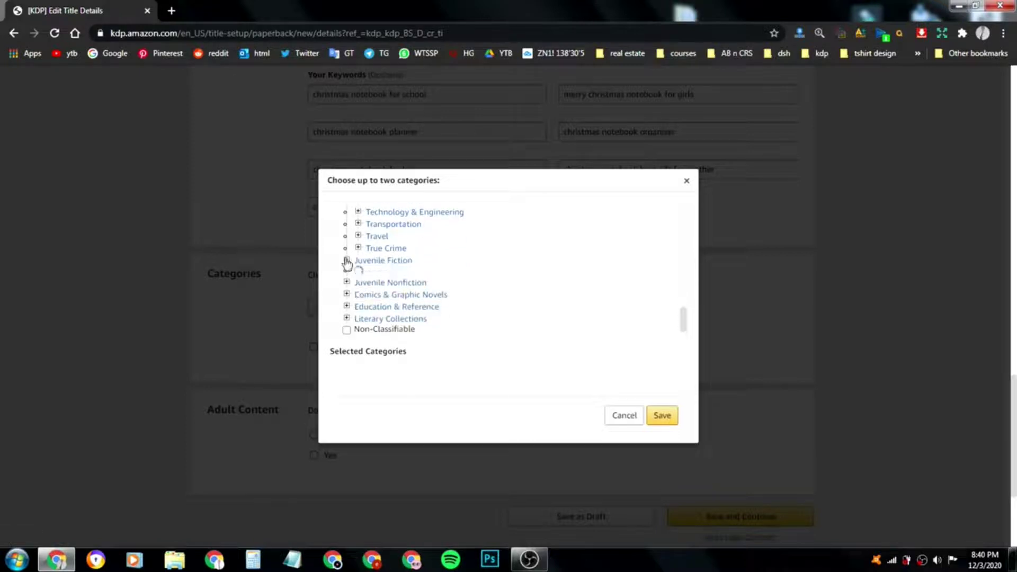
left_click(347, 260)
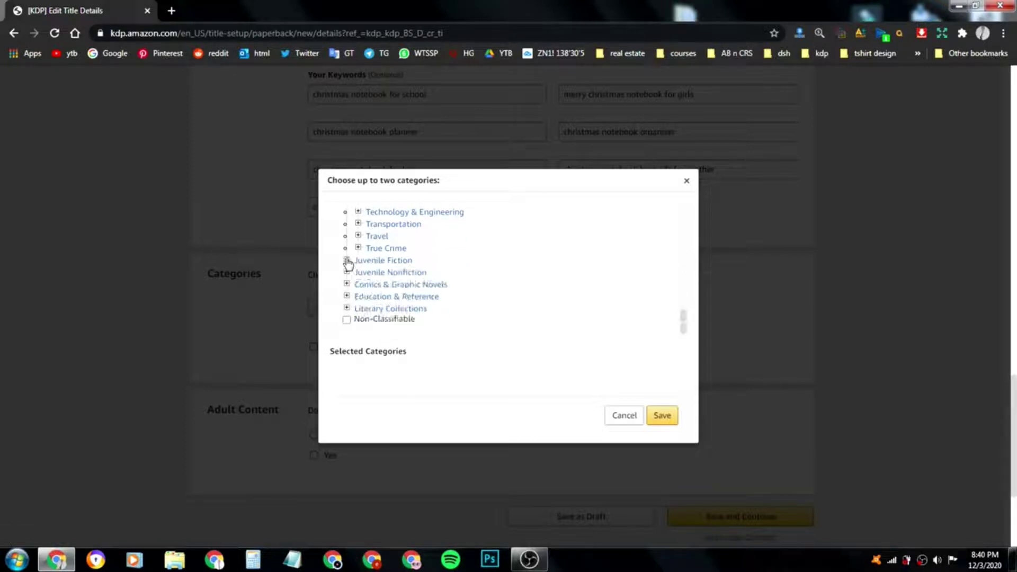
left_click(347, 273)
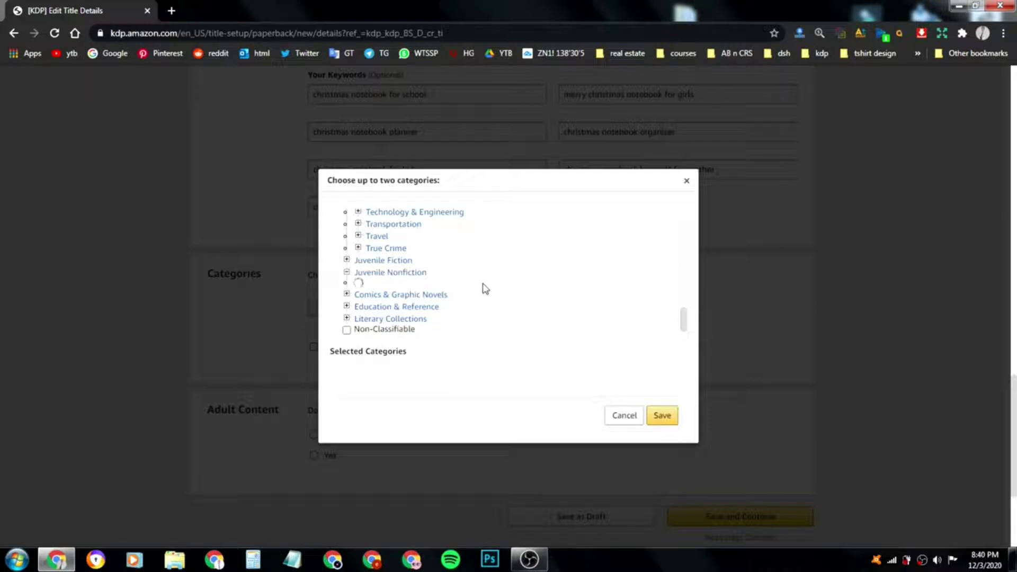
scroll(481, 286, "down", 2)
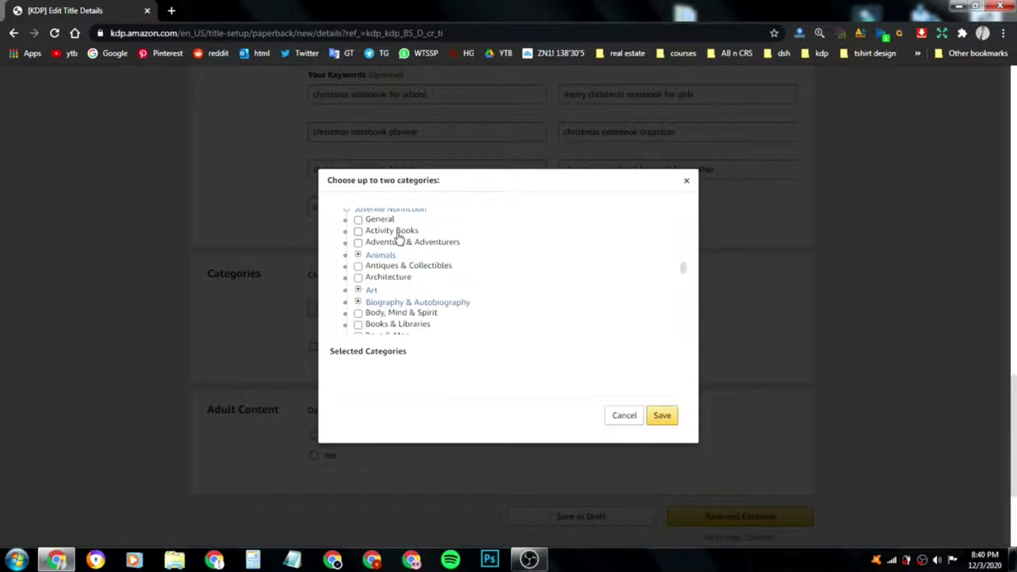
scroll(444, 271, "down", 2)
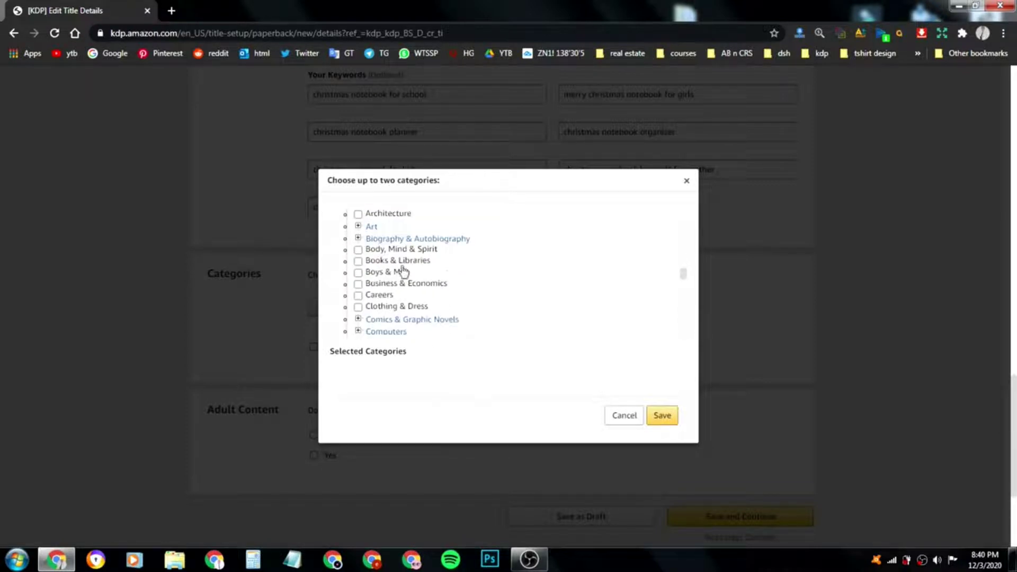
scroll(453, 252, "down", 2)
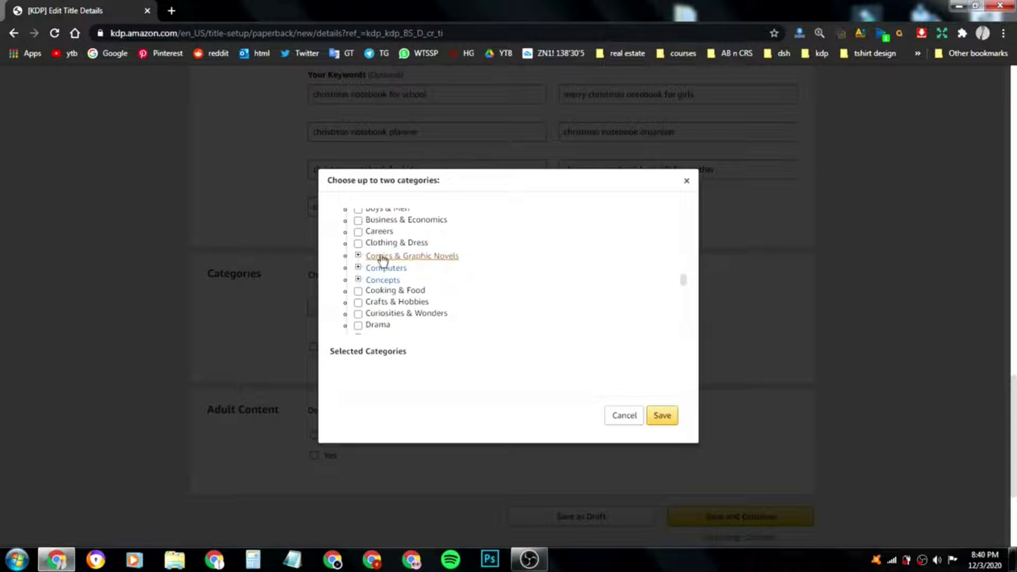
scroll(443, 255, "down", 2)
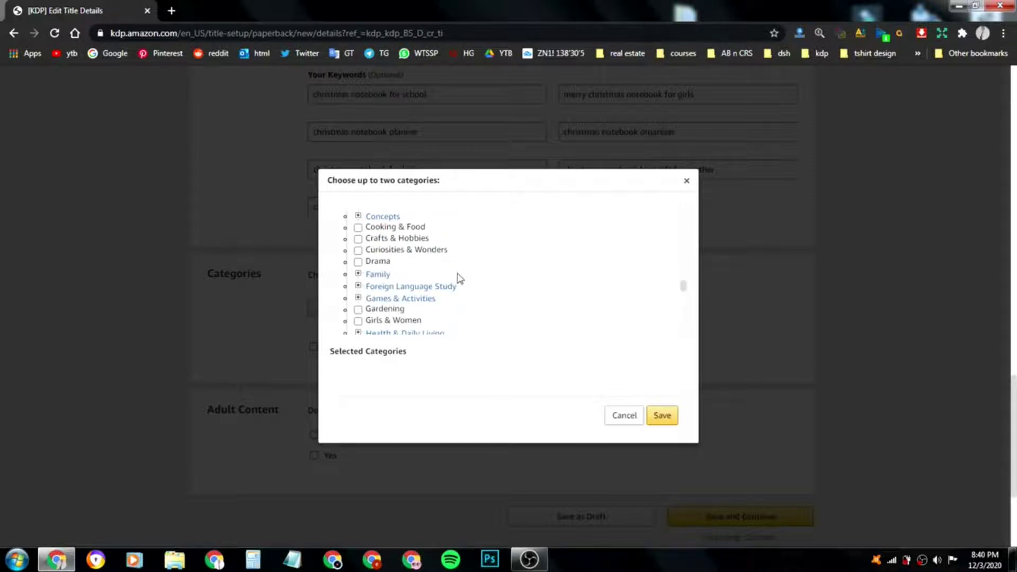
scroll(461, 281, "down", 2)
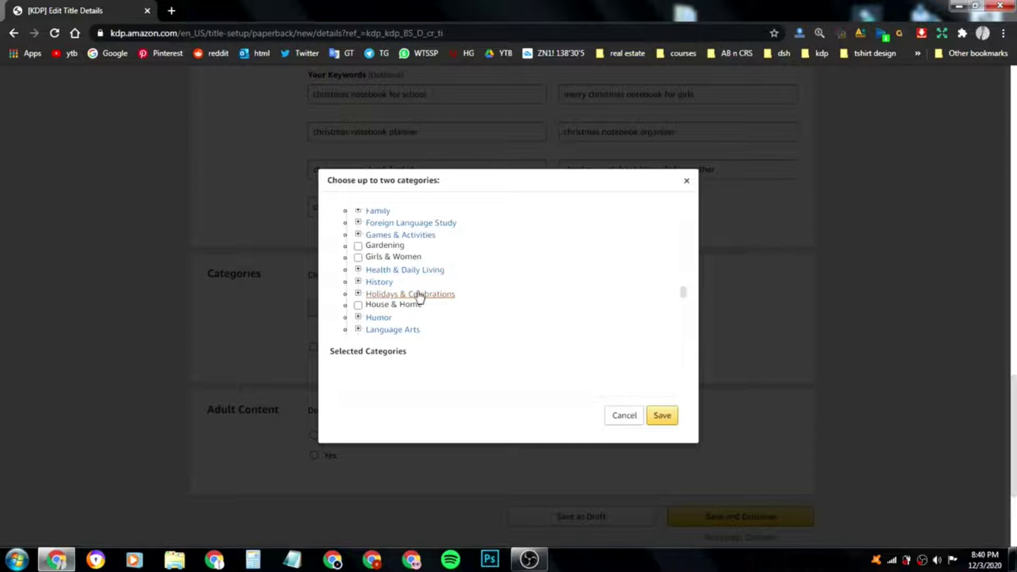
scroll(416, 288, "down", 2)
scroll(445, 280, "down", 6)
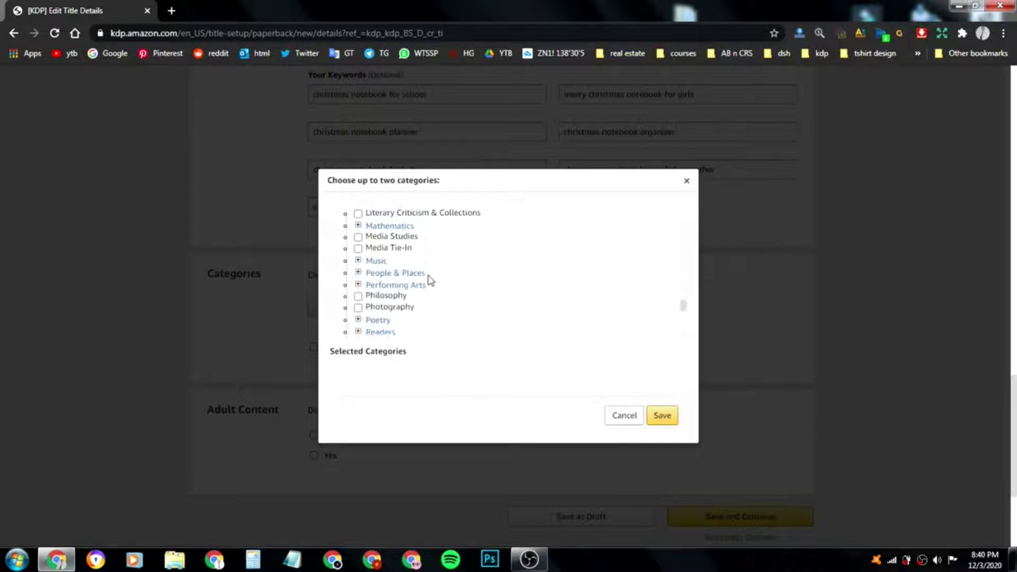
scroll(430, 276, "down", 4)
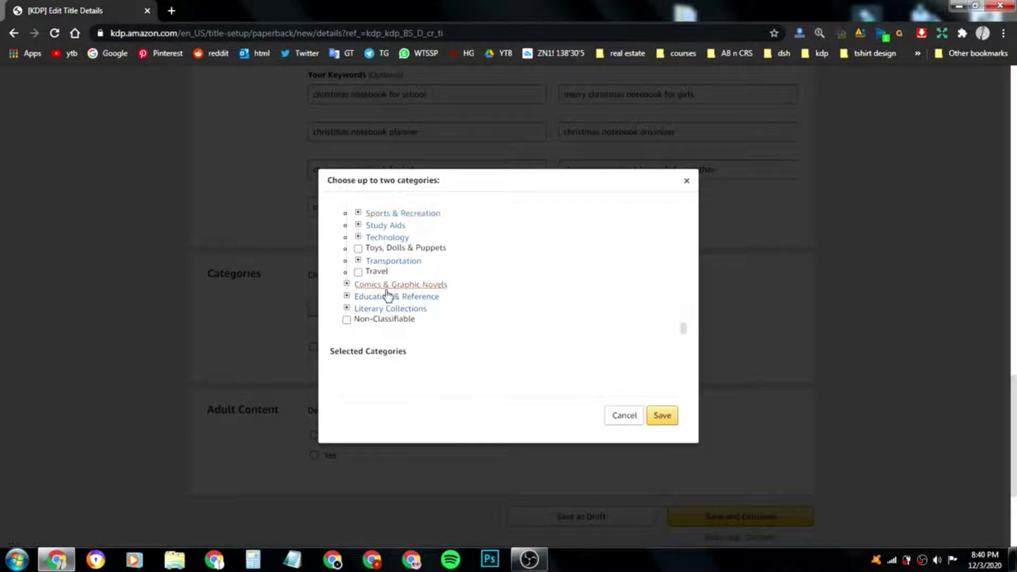
- Choose Non-Classifiable as the notebook's browse category and save the category selection
left_click(347, 285)
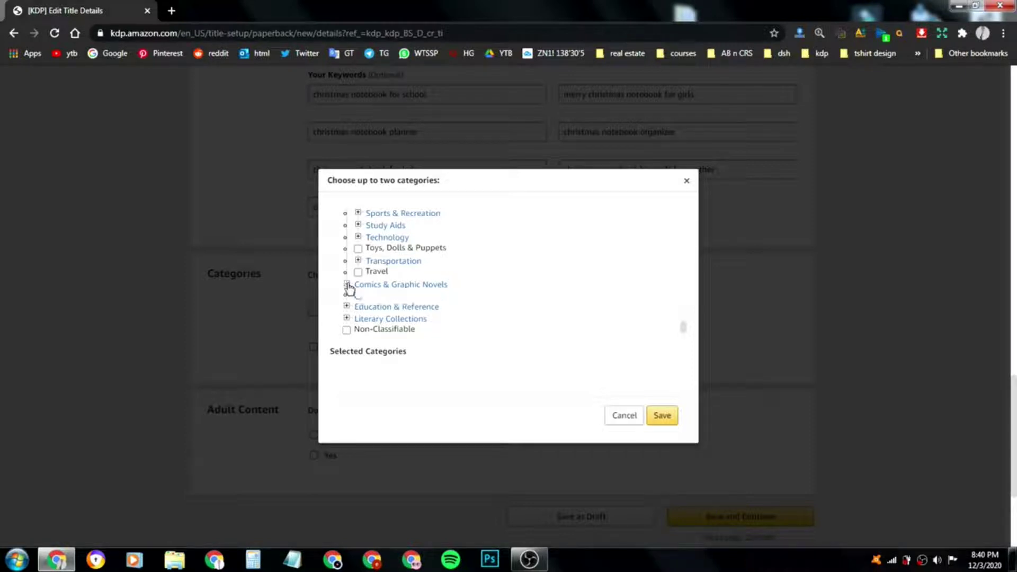
scroll(436, 299, "down", 5)
scroll(438, 301, "up", 3)
scroll(438, 302, "down", 3)
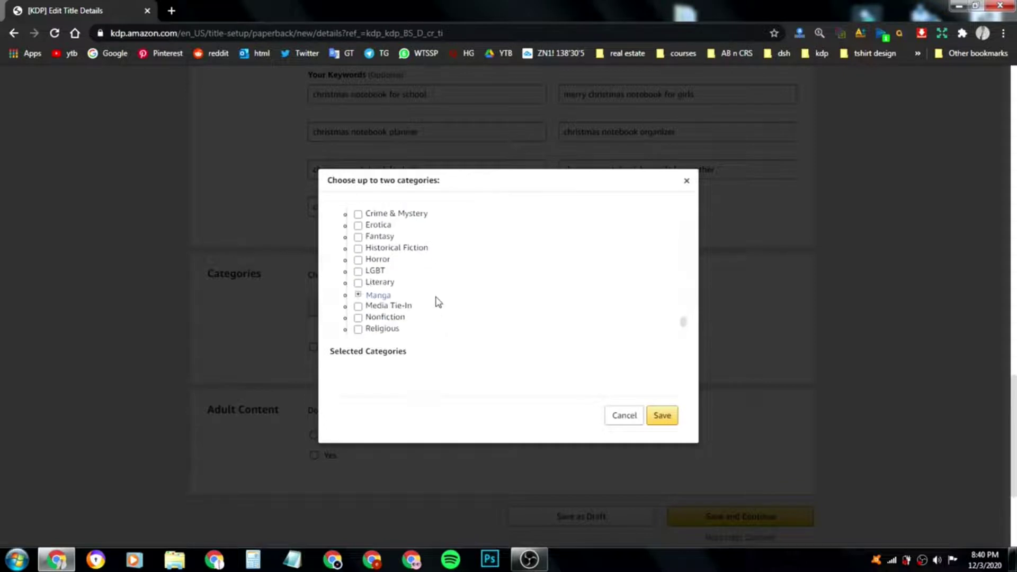
scroll(430, 292, "down", 1)
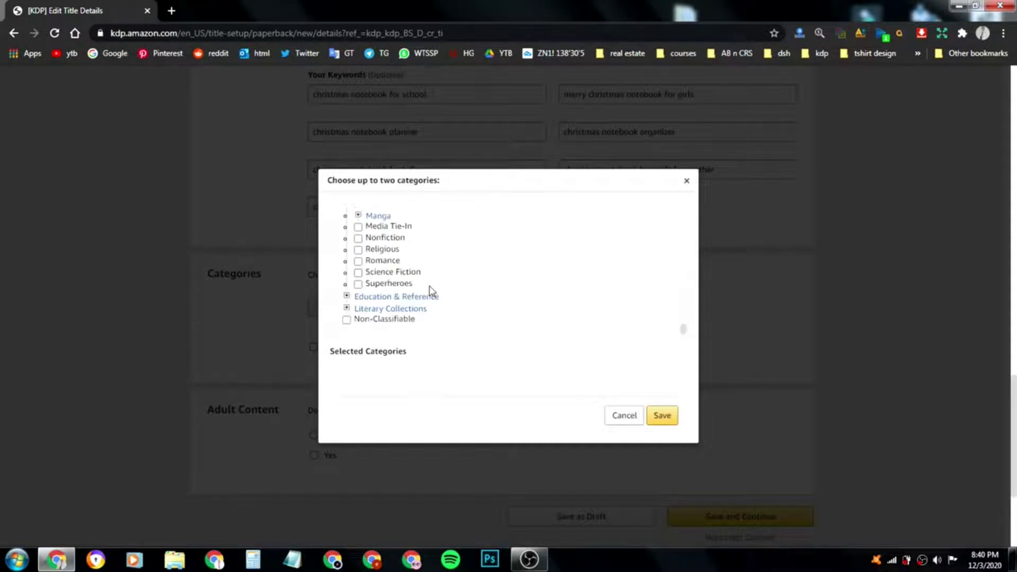
left_click(347, 319)
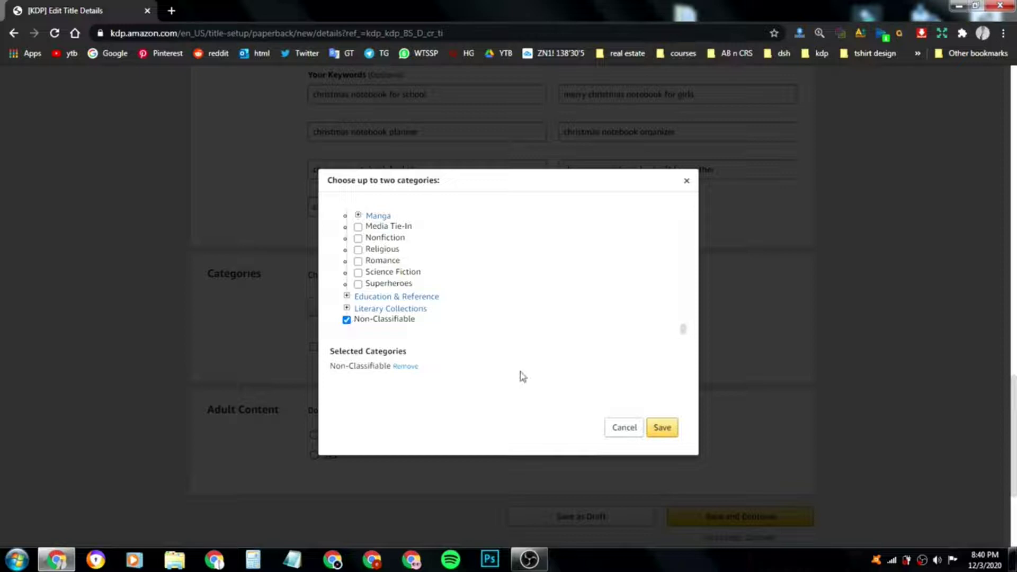
left_click(663, 427)
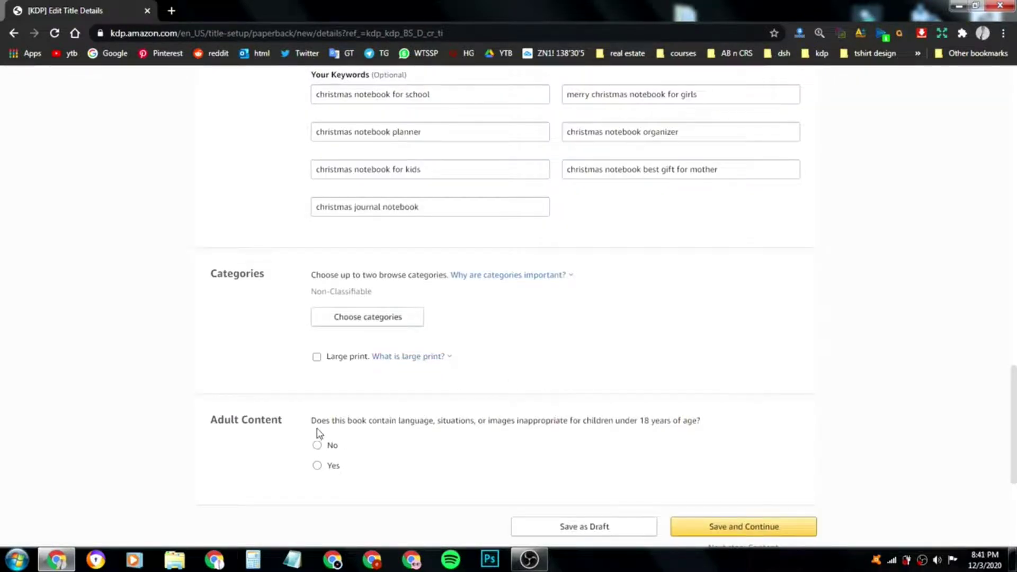
- Answer No to the adult content question about material inappropriate for children under 18
scroll(315, 432, "down", 1)
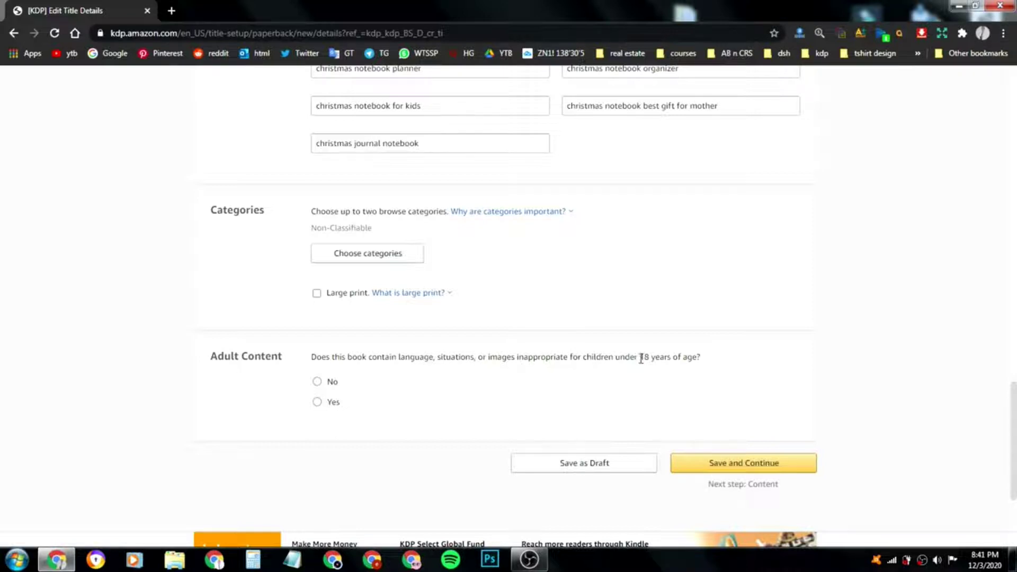
mouse_move(640, 359)
left_mouse_down()
mouse_move(653, 359)
mouse_move(644, 359)
left_mouse_up()
left_click(317, 381)
- Review the completed paperback details from language and title through description, keywords, categories and adult content
scroll(219, 416, "up", 2)
scroll(219, 417, "up", 15)
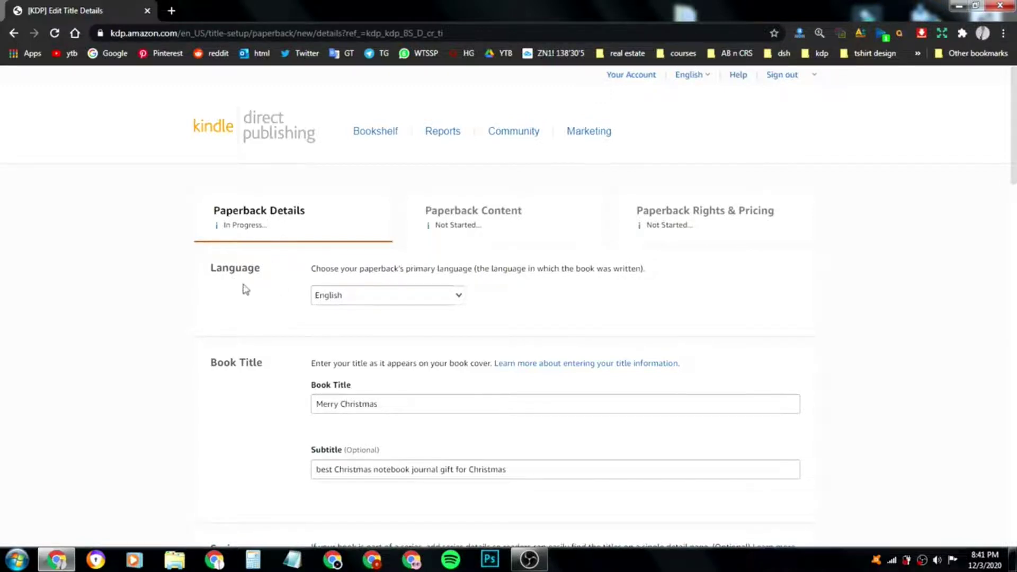
scroll(245, 290, "down", 10)
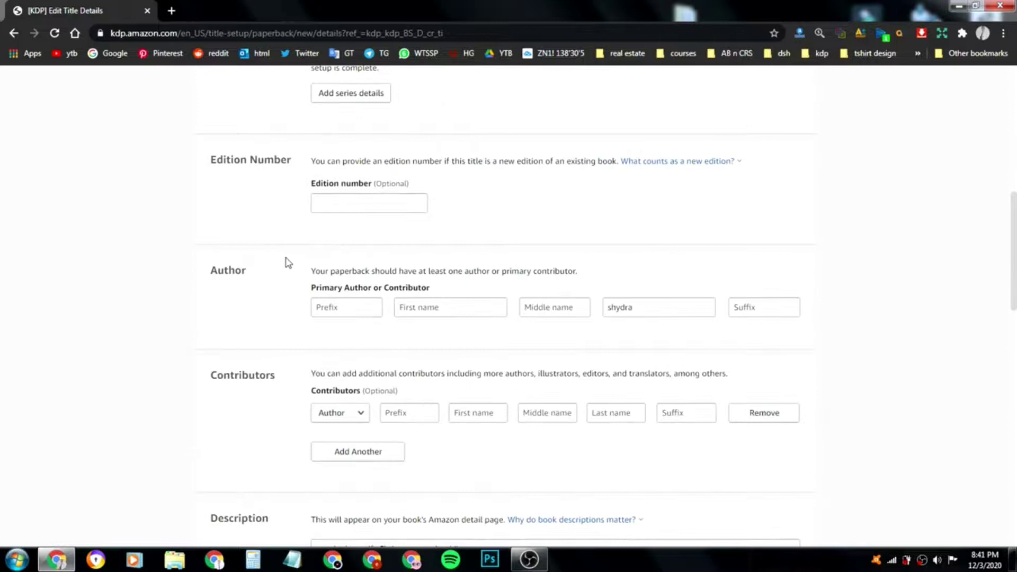
scroll(246, 291, "up", 6)
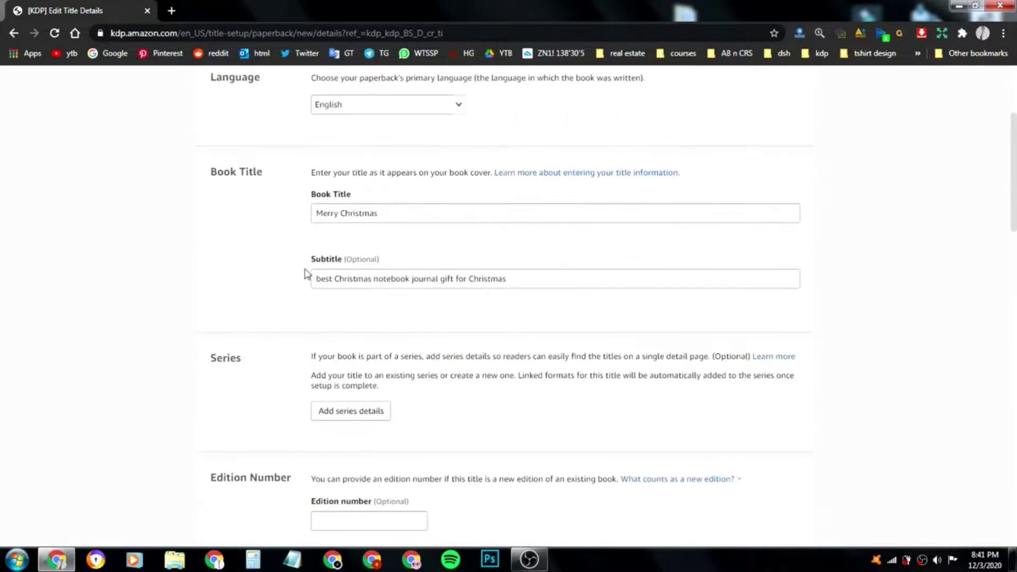
scroll(180, 345, "down", 17)
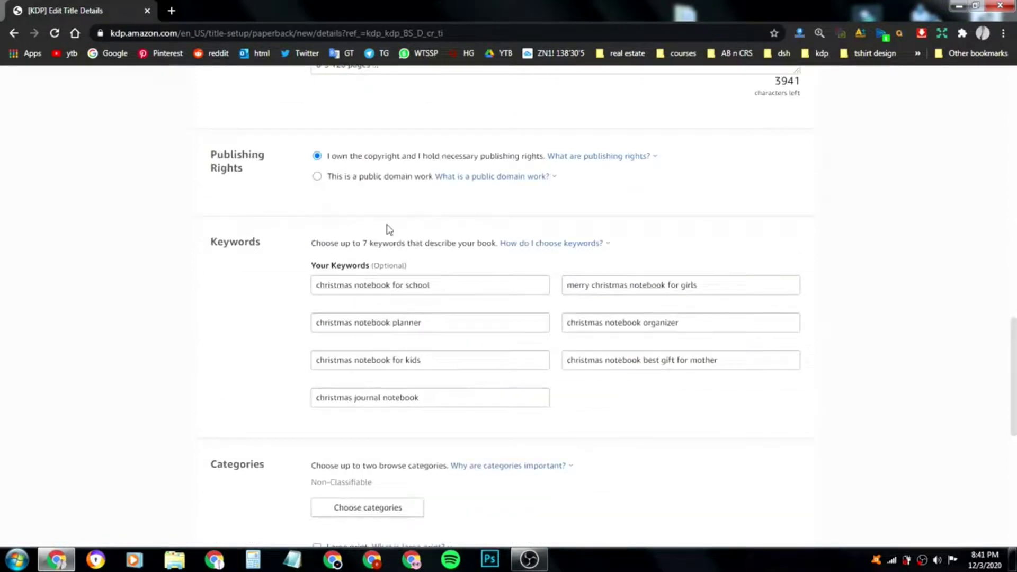
scroll(313, 219, "up", 4)
scroll(249, 281, "down", 9)
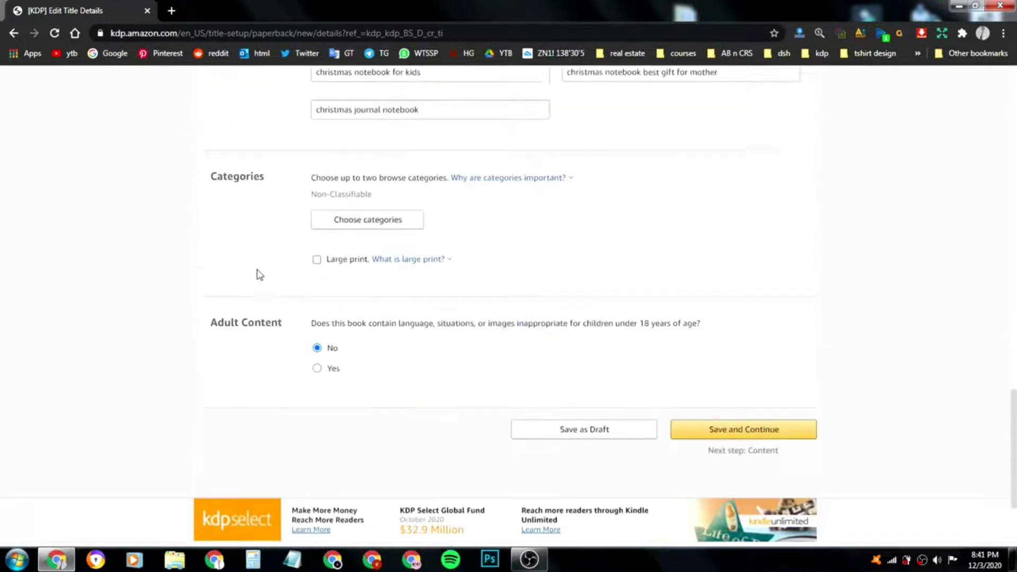
scroll(260, 274, "down", 1)
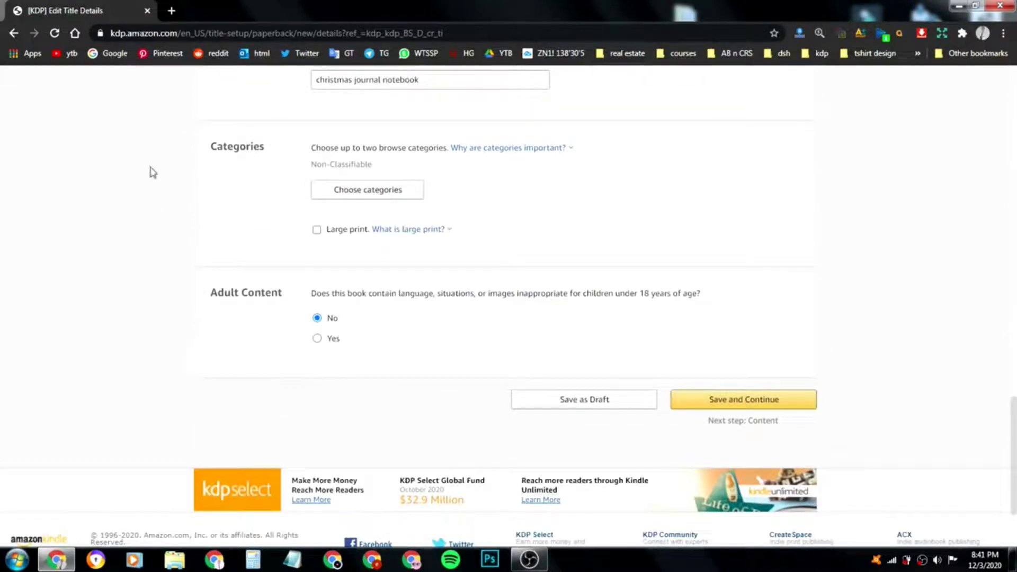
scroll(154, 311, "up", 20)
scroll(158, 241, "down", 20)
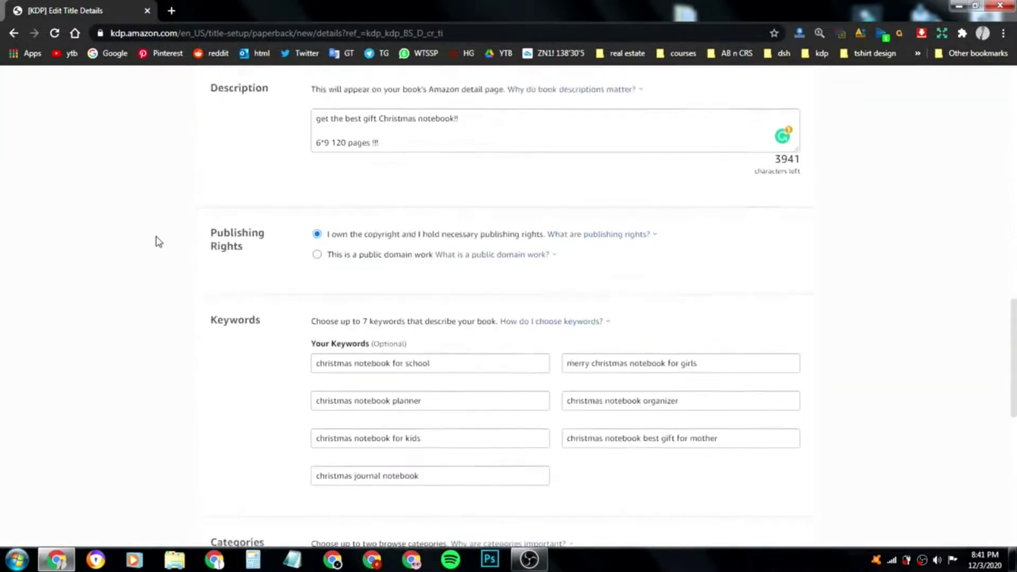
scroll(136, 164, "up", 20)
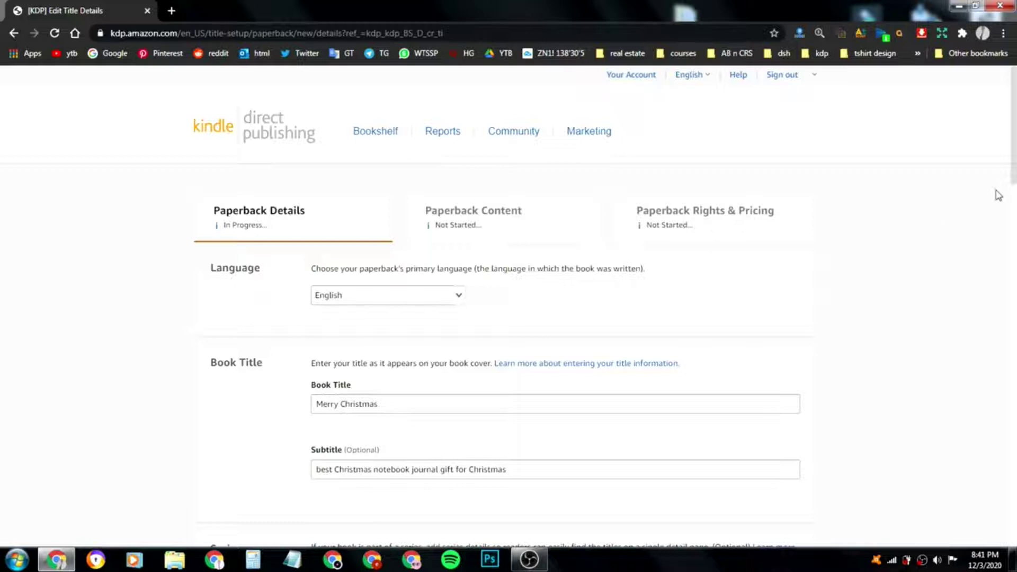
- Save the paperback details and continue to the Paperback Content page
left_click_drag(1014, 159, 1015, 492)
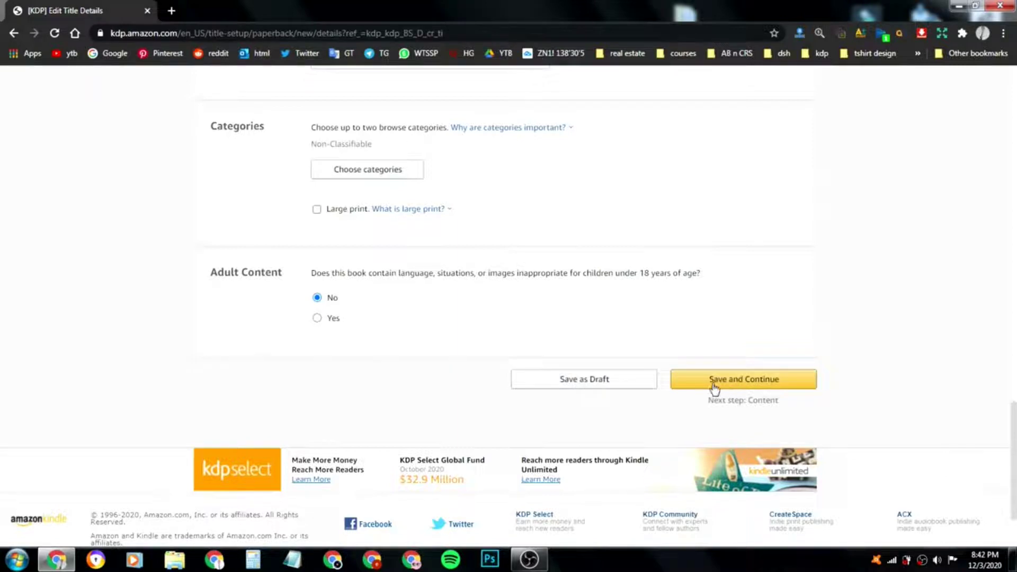
left_click_drag(1014, 434, 1012, 460)
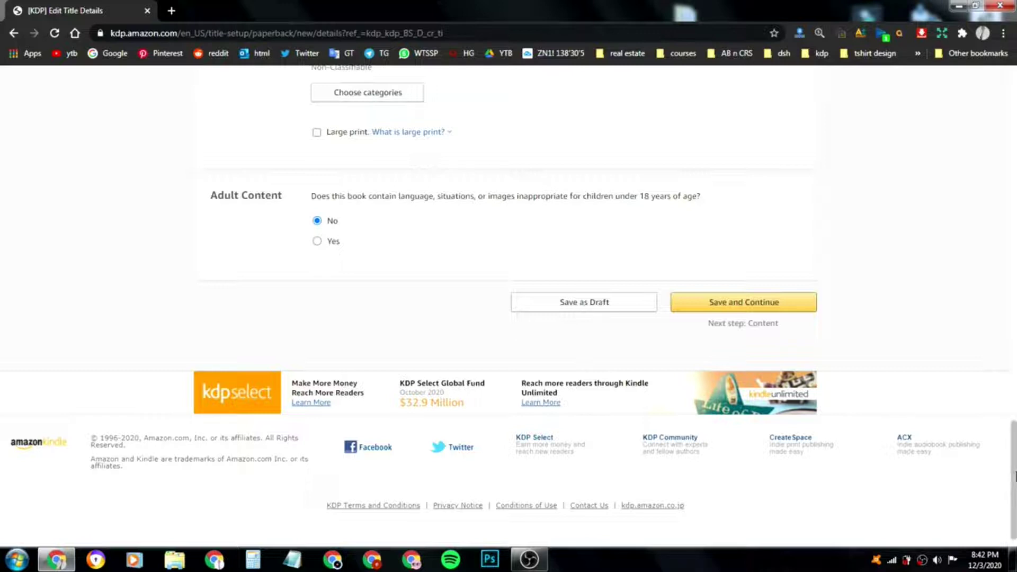
left_click_drag(1014, 474, 1014, 436)
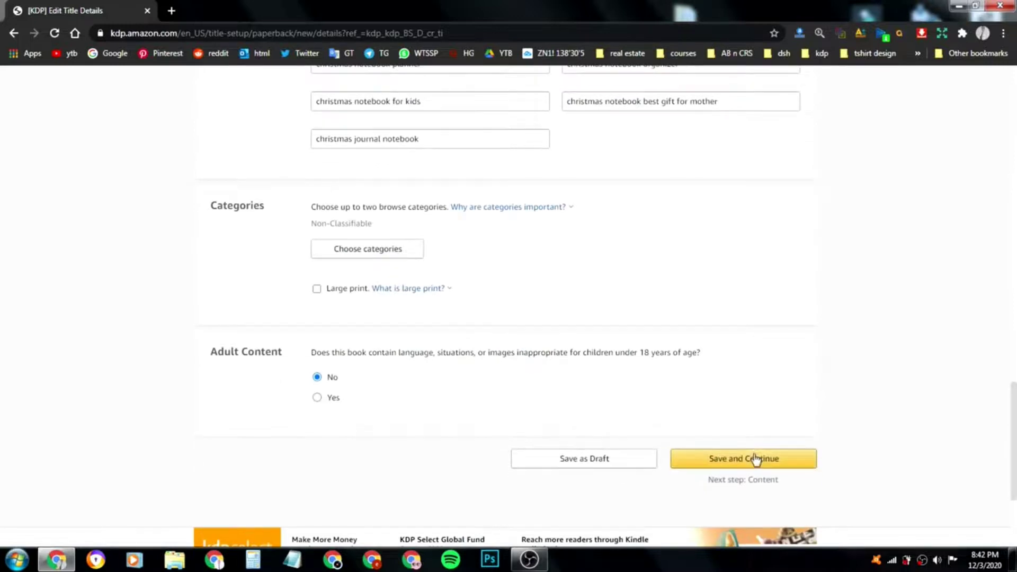
left_click_drag(1014, 473, 1014, 154)
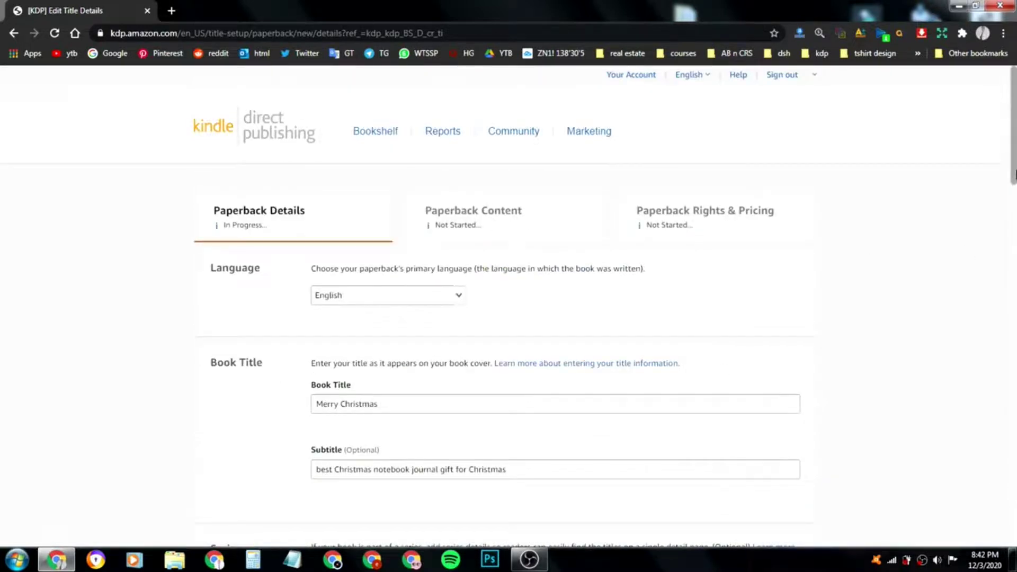
left_click_drag(1014, 127, 1014, 489)
left_click(773, 278)
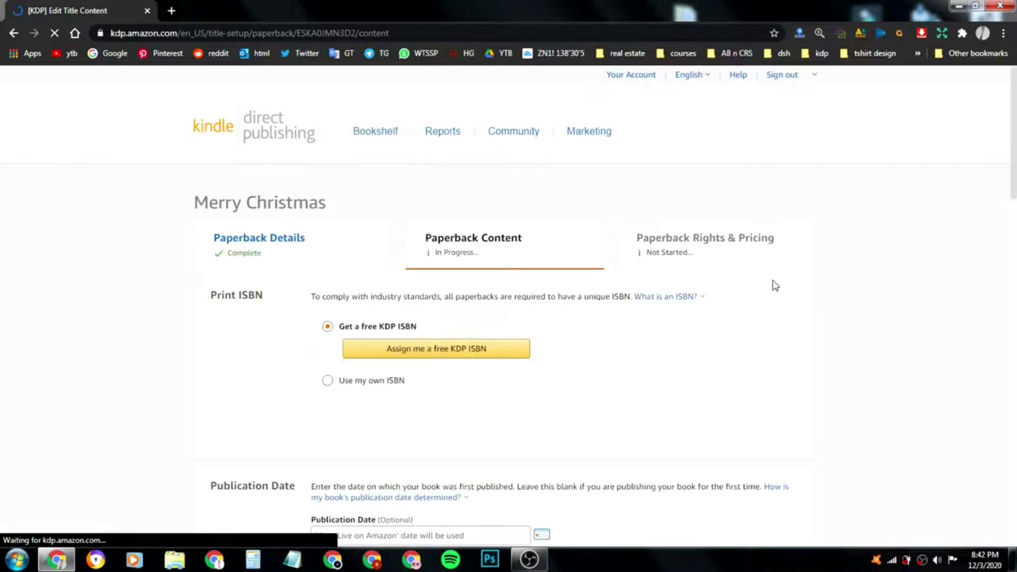
- Assign a free KDP ISBN to the Merry Christmas paperback
scroll(631, 309, "down", 1)
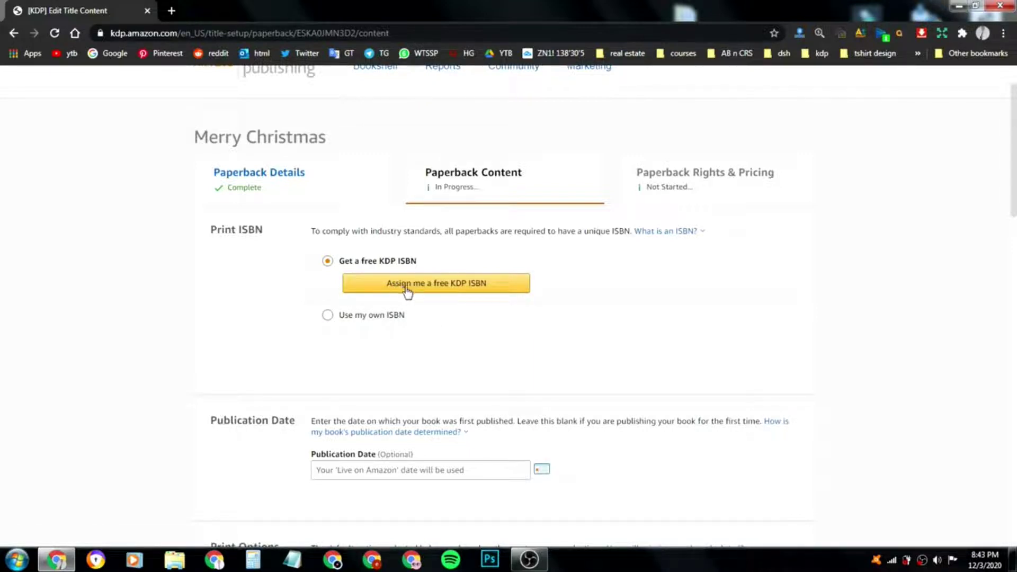
left_click(469, 291)
left_click(860, 340)
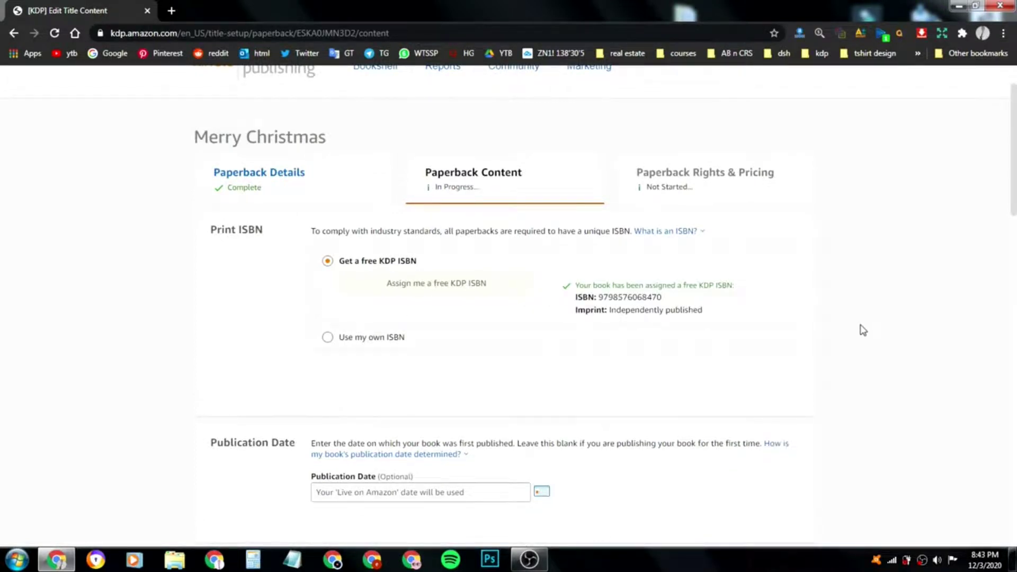
- View the publication date calendar and close it, leaving the optional publication date blank
scroll(863, 330, "down", 6)
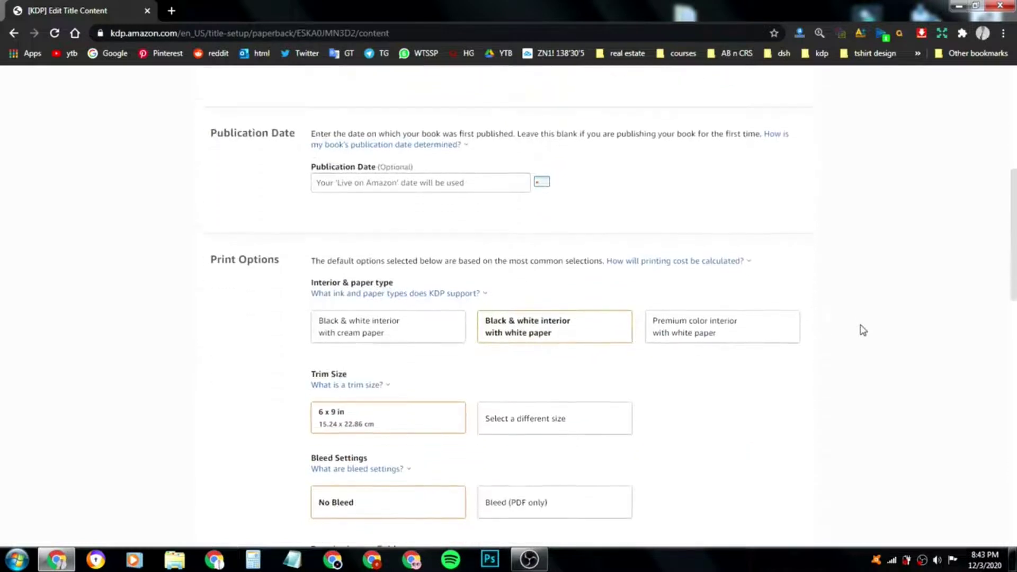
scroll(863, 330, "up", 1)
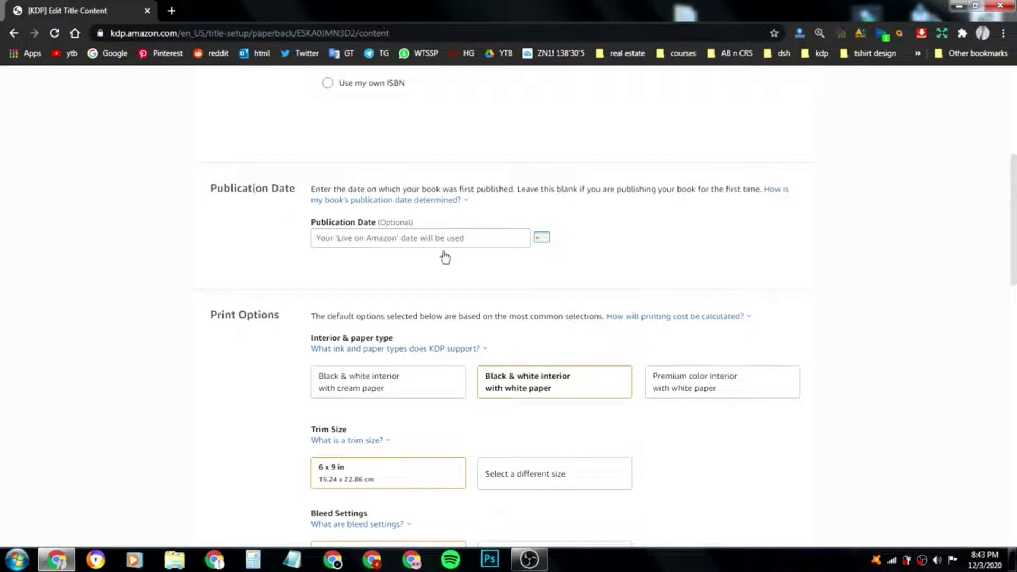
left_click(541, 239)
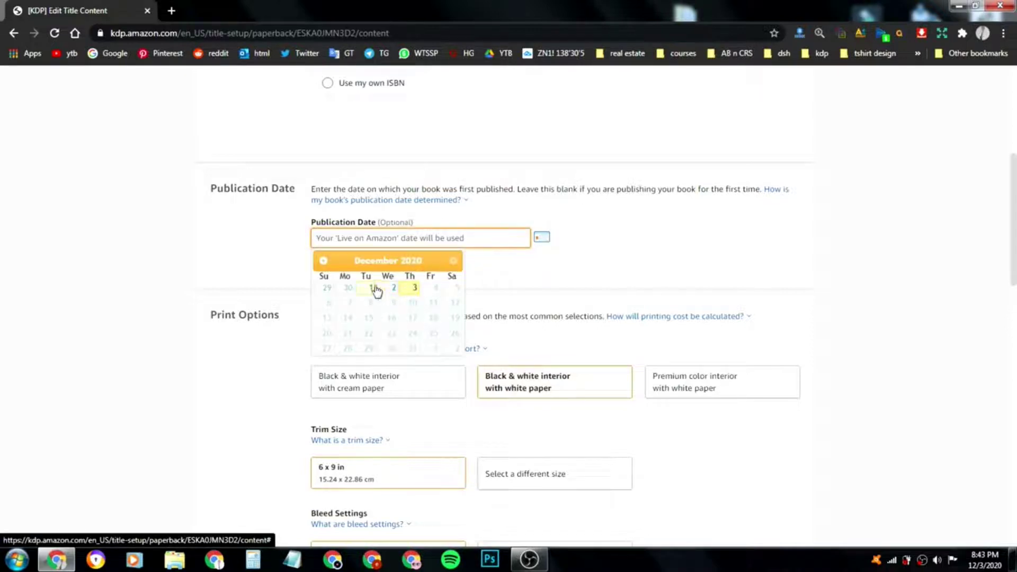
left_click(499, 278)
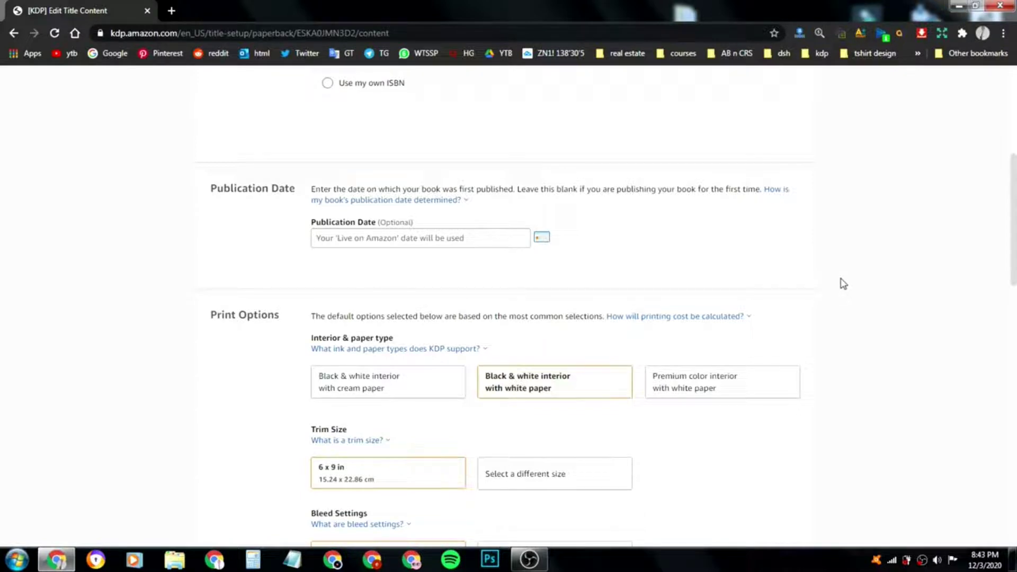
- Review the optional publication date and the print options, including the available trim sizes and cover finish, keeping 6 x 9 in and Matte
double_click(394, 222)
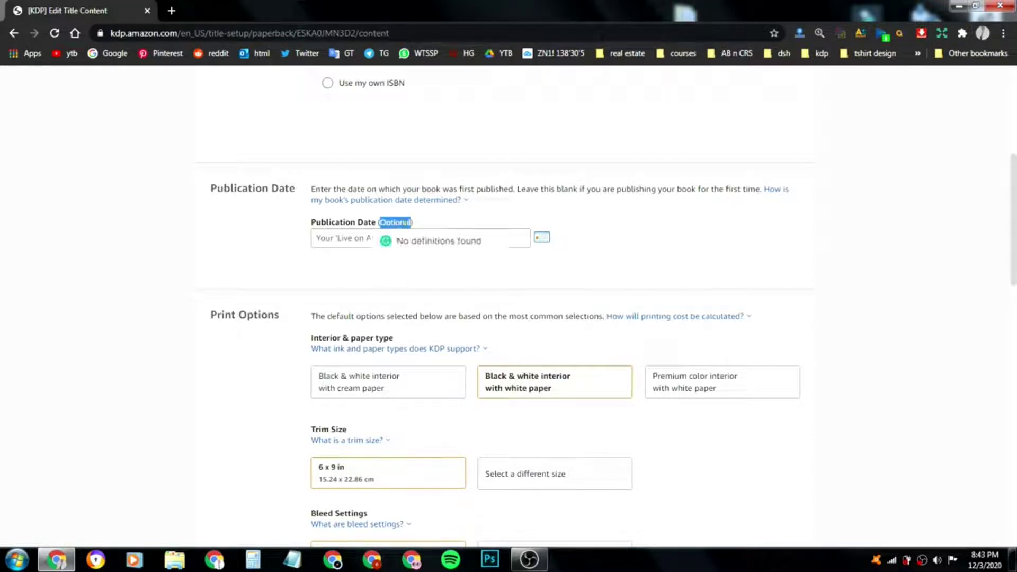
left_click(826, 248)
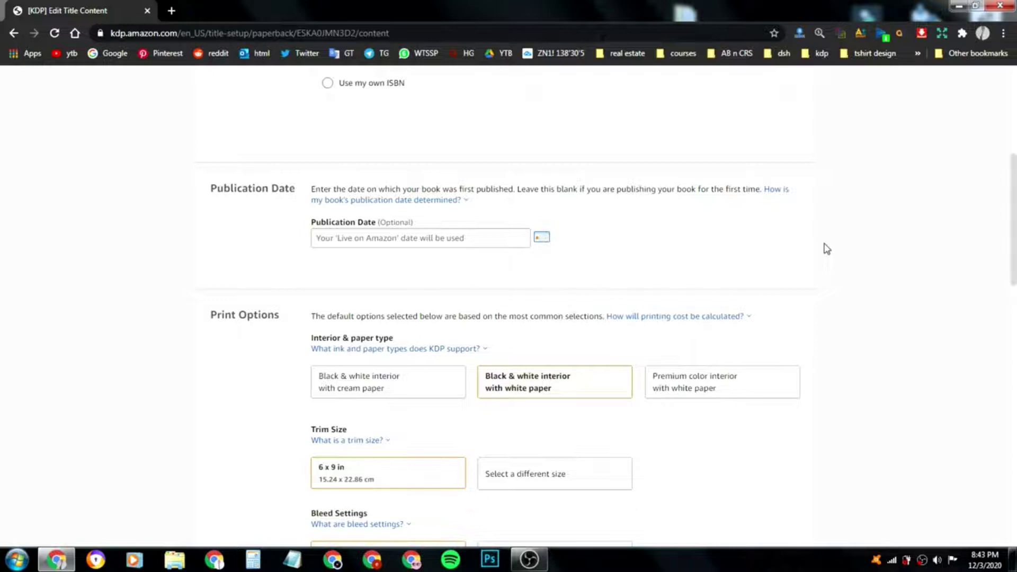
scroll(827, 248, "down", 1)
scroll(278, 293, "down", 1)
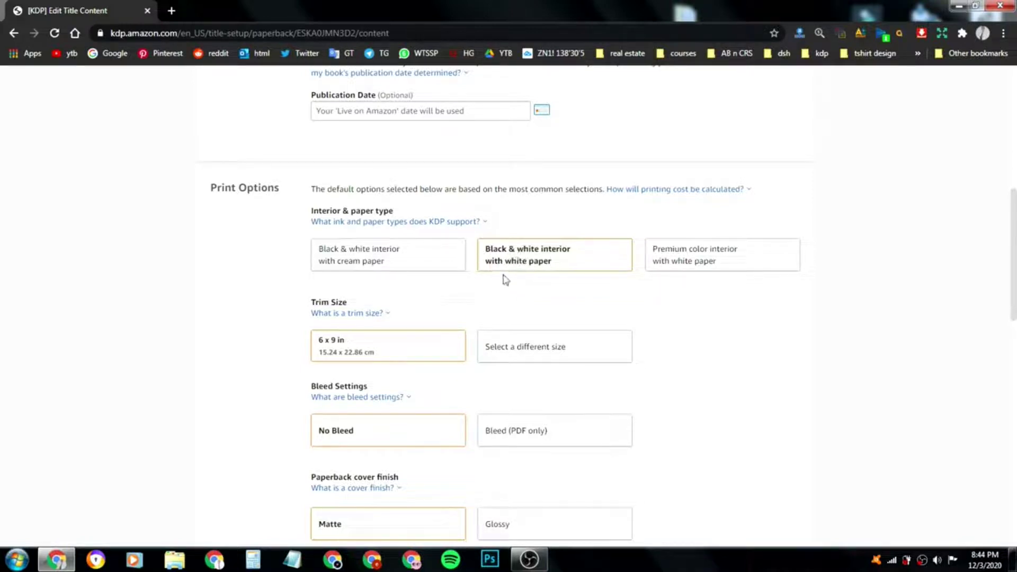
scroll(531, 281, "down", 1)
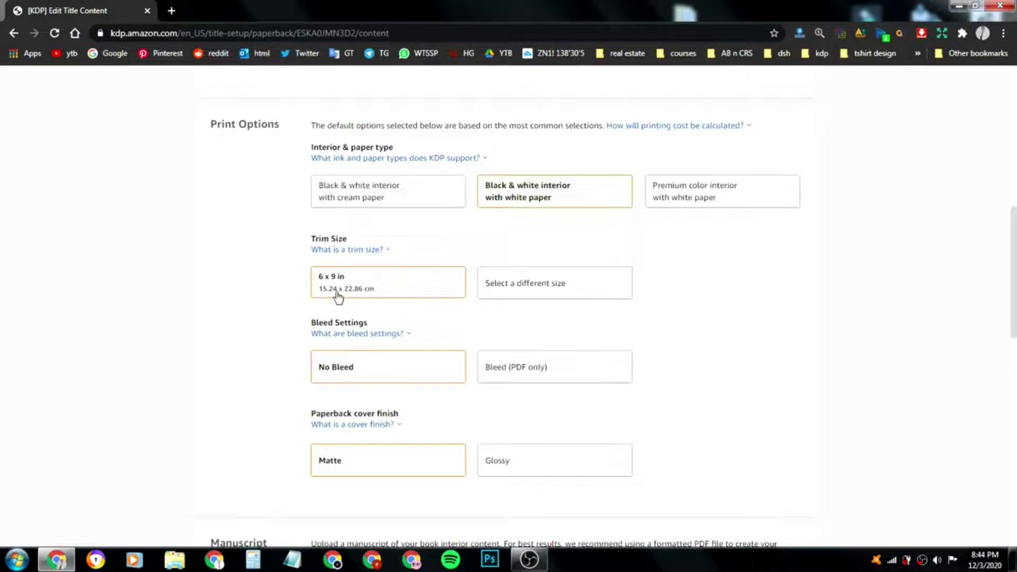
left_click(517, 293)
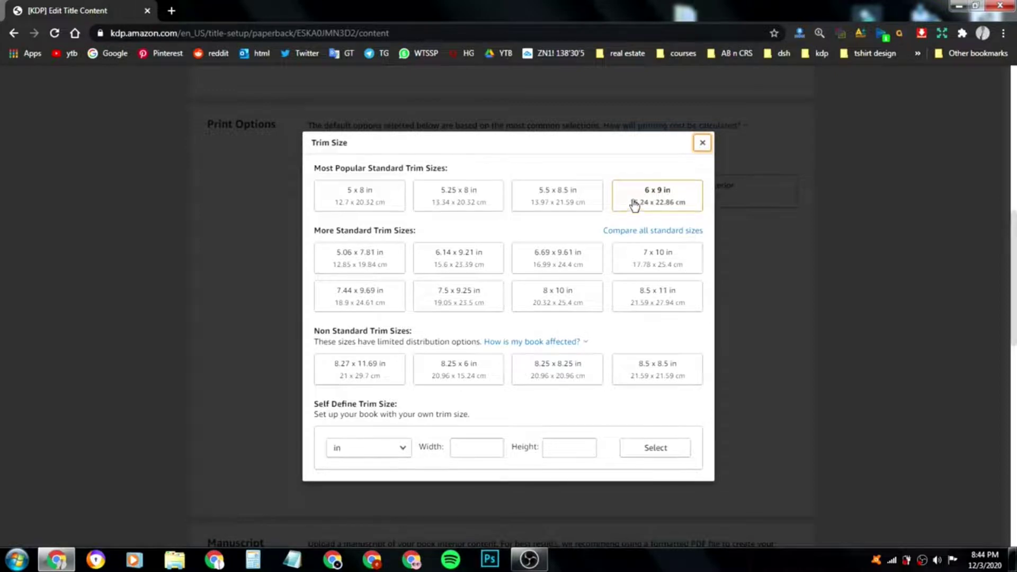
left_click(703, 143)
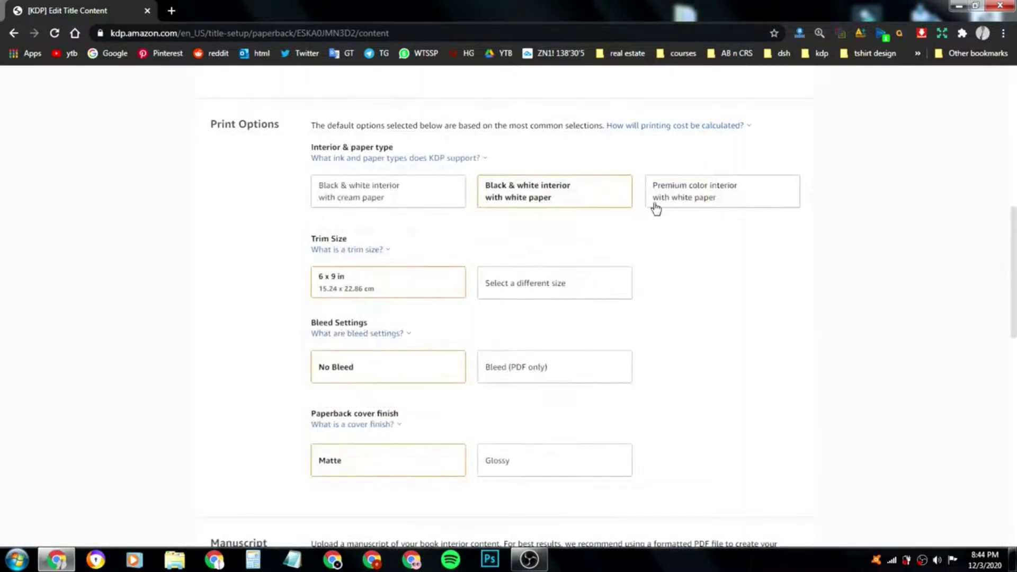
scroll(544, 291, "down", 1)
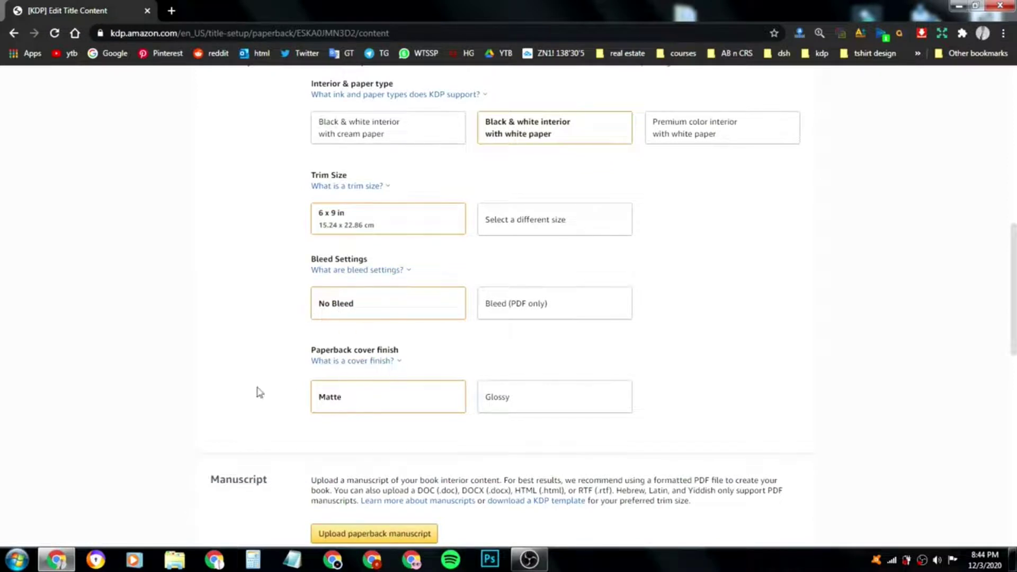
double_click(390, 349)
left_click(610, 363)
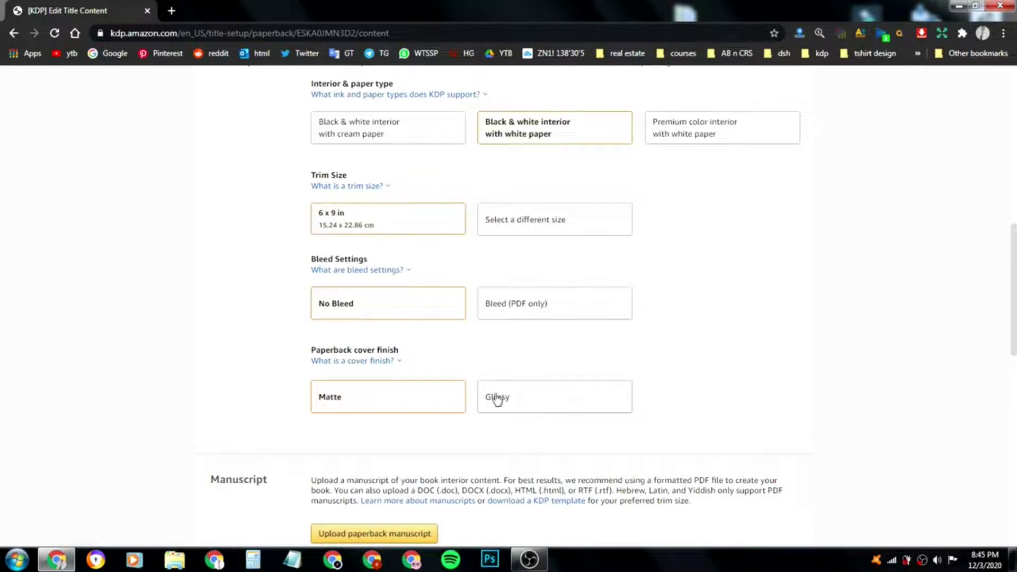
- Examine the Manuscript and Book Cover sections with both cover options, and check the prepared PDF files on the desktop
scroll(916, 401, "down", 5)
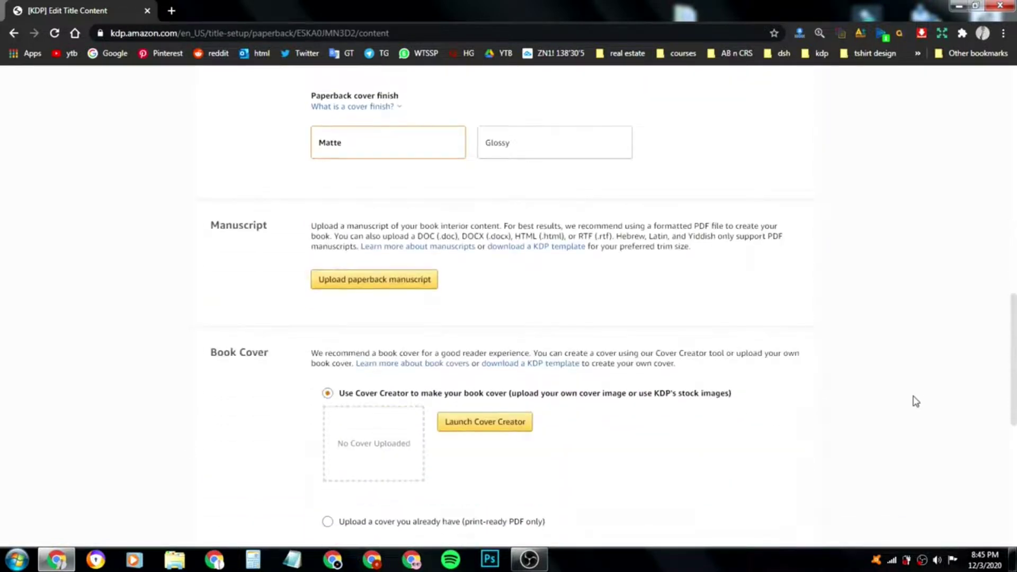
scroll(916, 401, "down", 1)
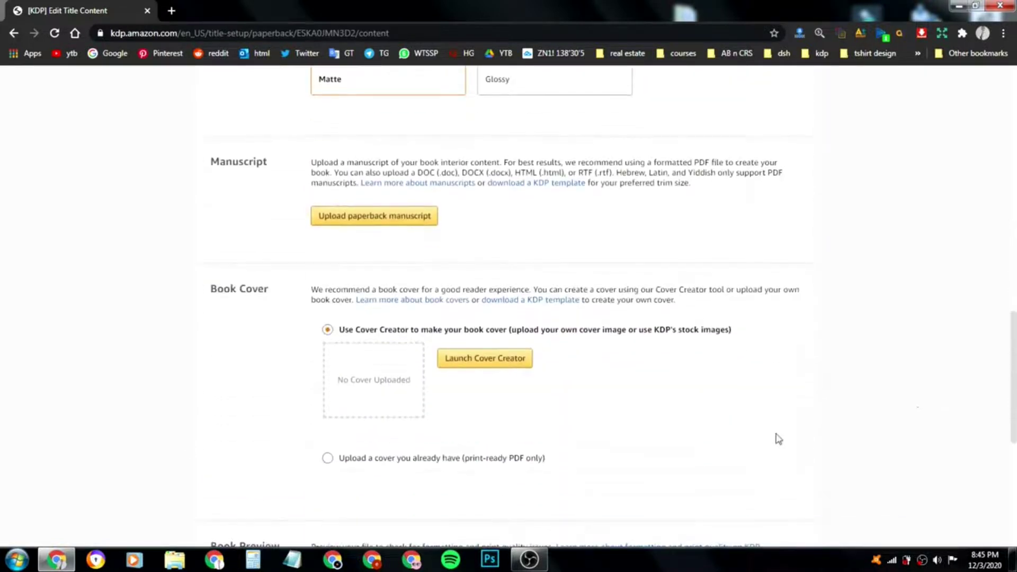
left_click(328, 458)
left_click(327, 330)
double_click(240, 161)
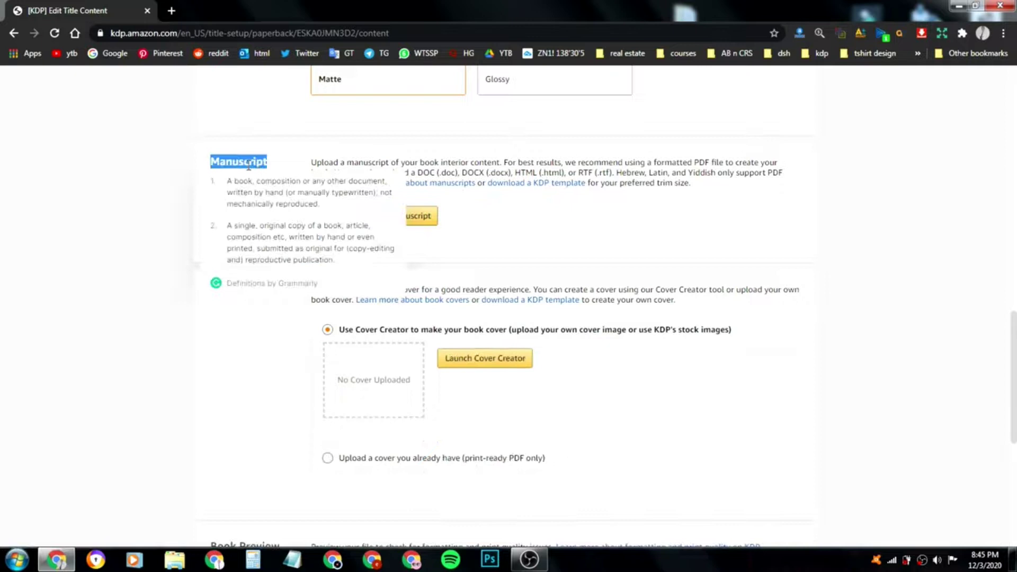
left_click(249, 166)
double_click(241, 291)
left_click(242, 291)
double_click(242, 291)
left_click(254, 225)
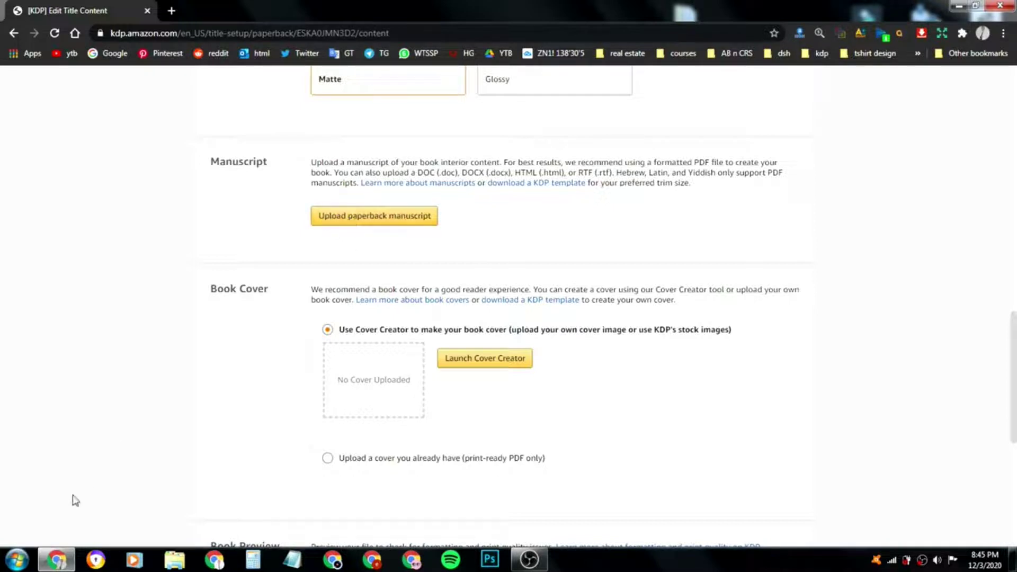
left_click(56, 560)
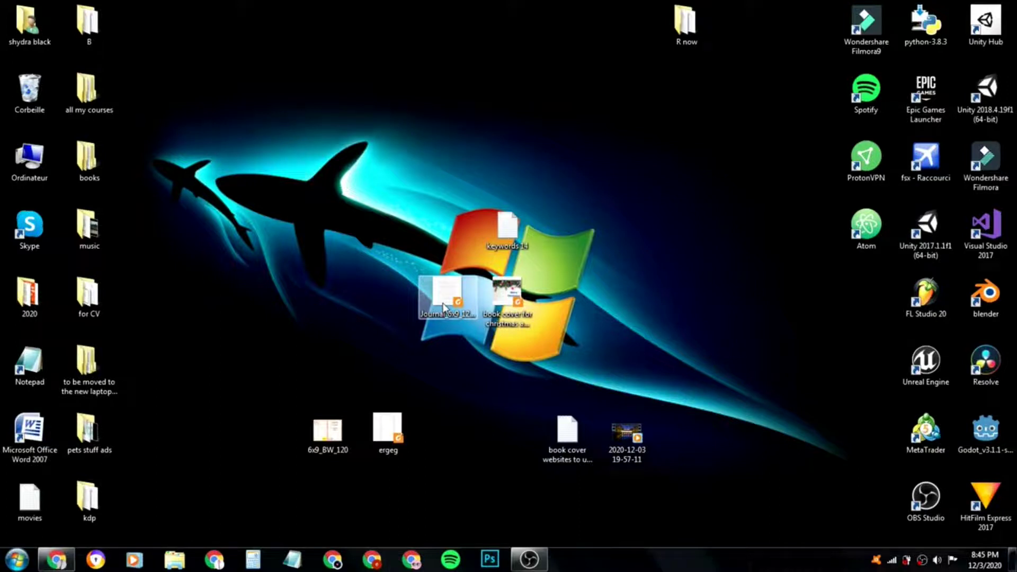
left_click(57, 560)
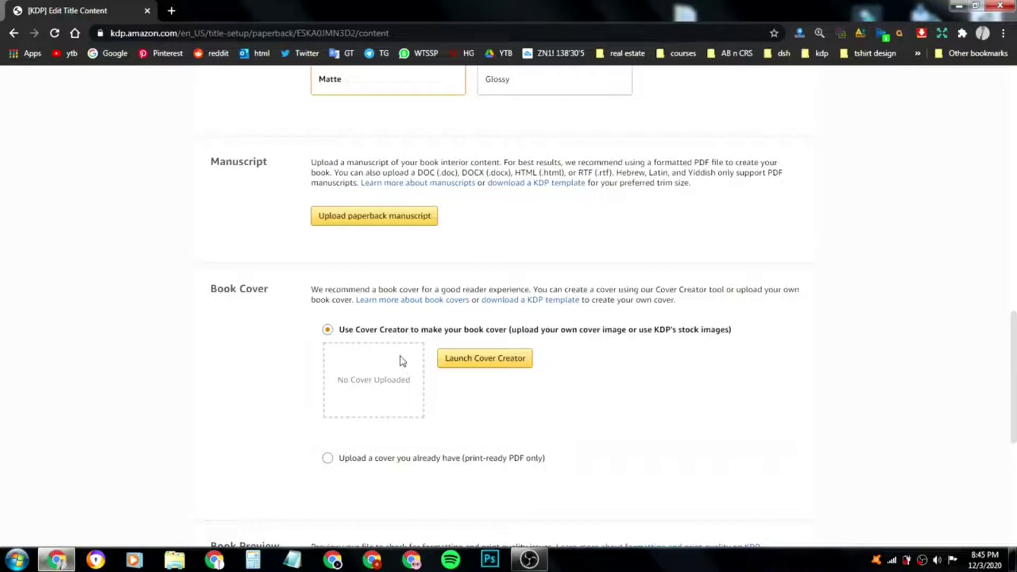
- Upload Journal_6x9_120_noBleed from the desktop as the paperback manuscript
left_click(356, 219)
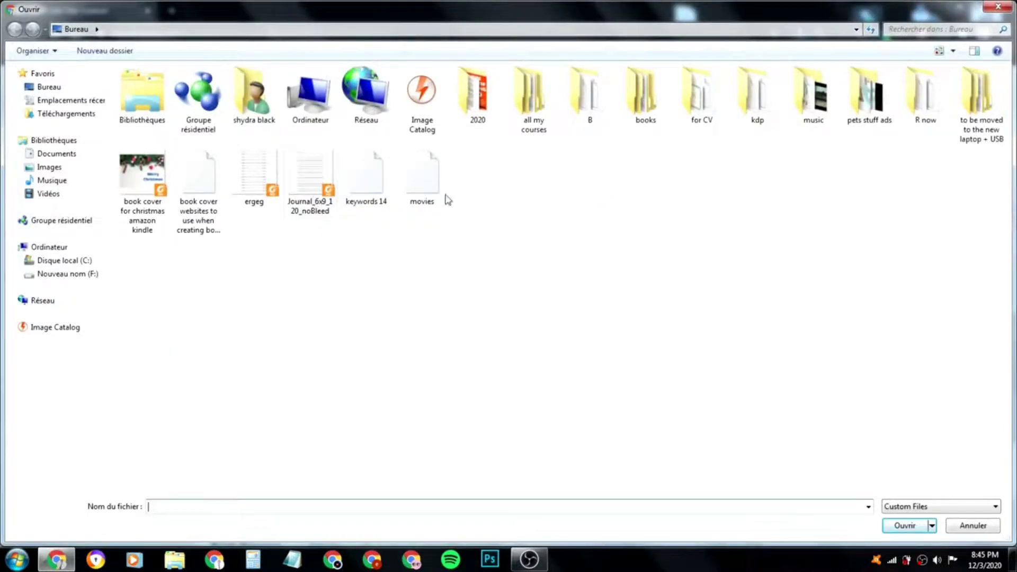
left_click(998, 6)
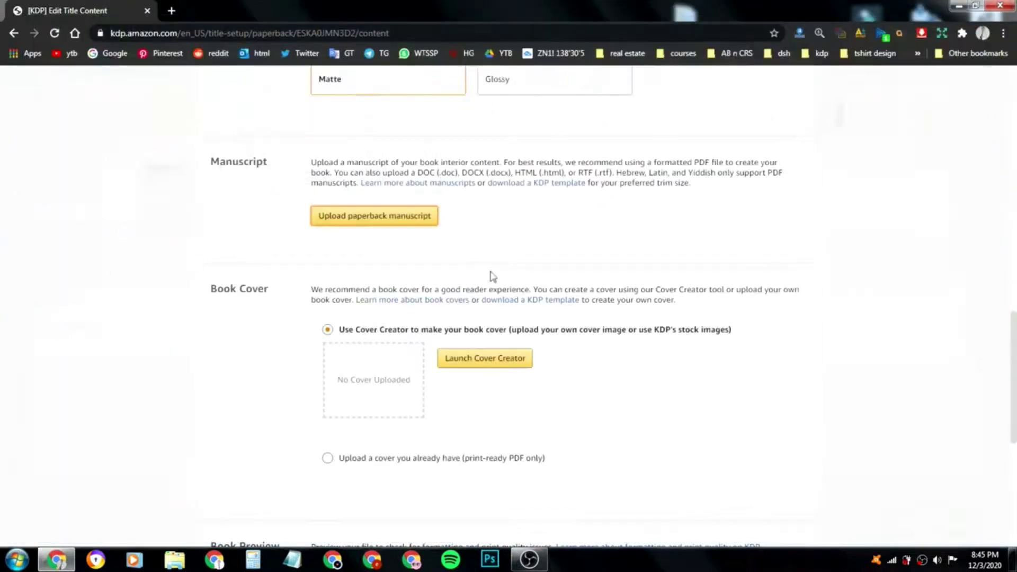
left_click(384, 223)
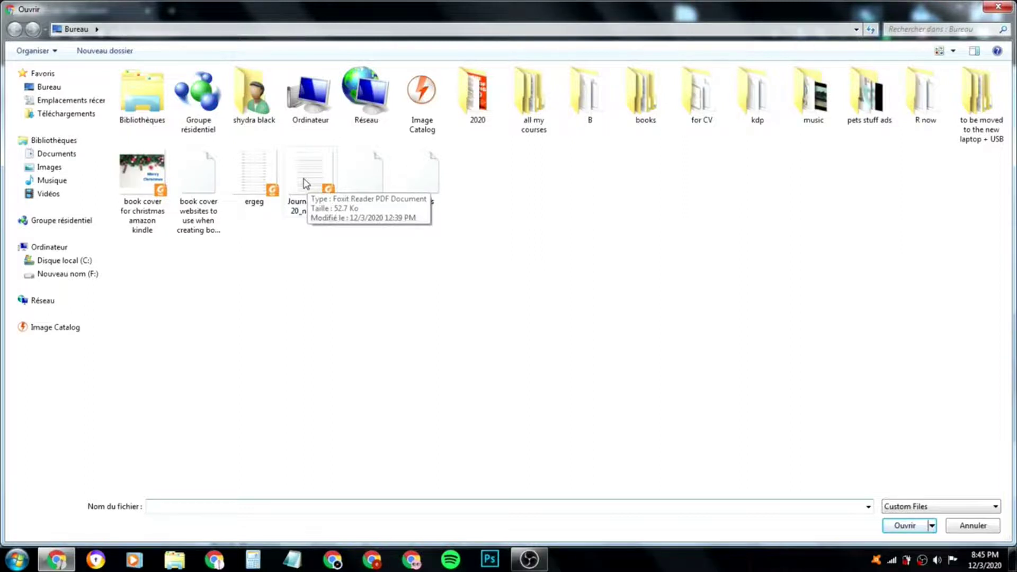
double_click(304, 179)
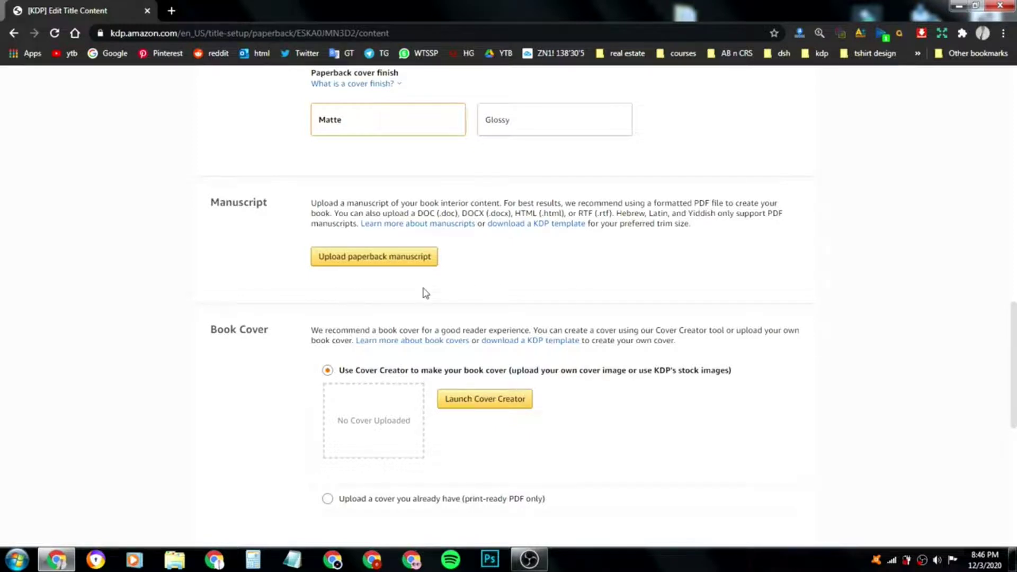
- Choose to upload an existing print-ready cover and upload the PDF "book cover for christmas amazon kindle" from the desktop
scroll(426, 293, "down", 1)
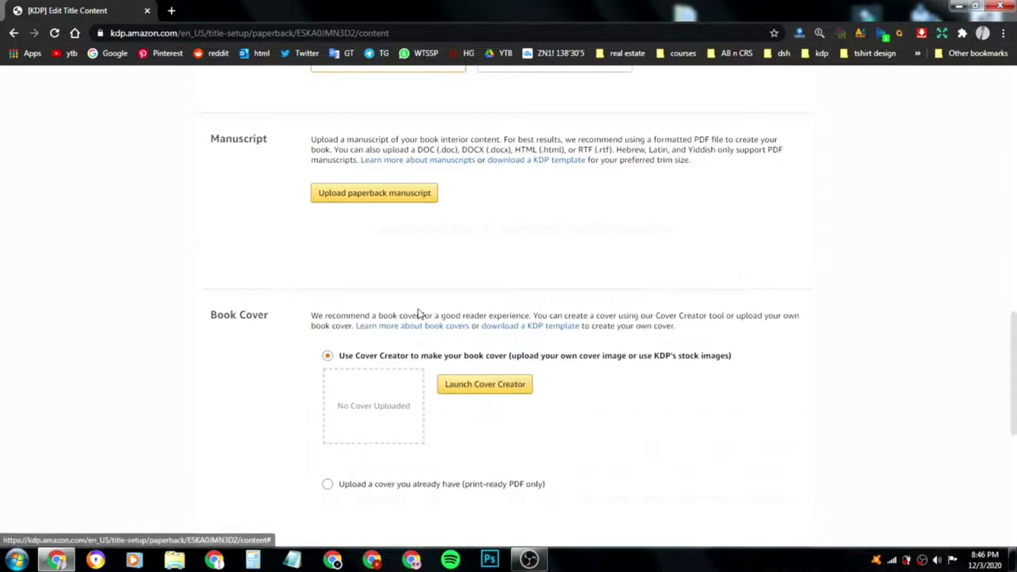
scroll(421, 315, "down", 1)
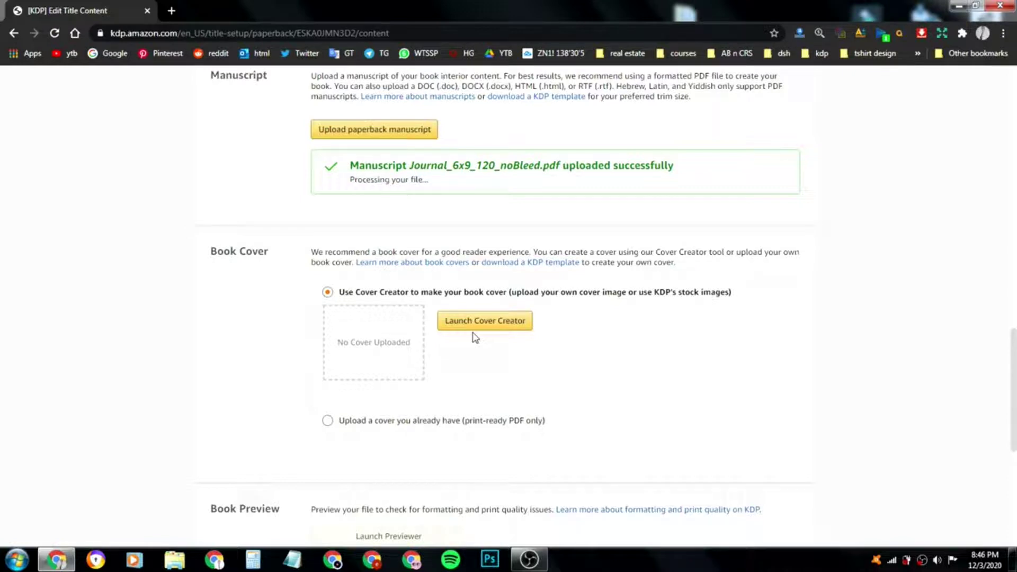
left_click(332, 423)
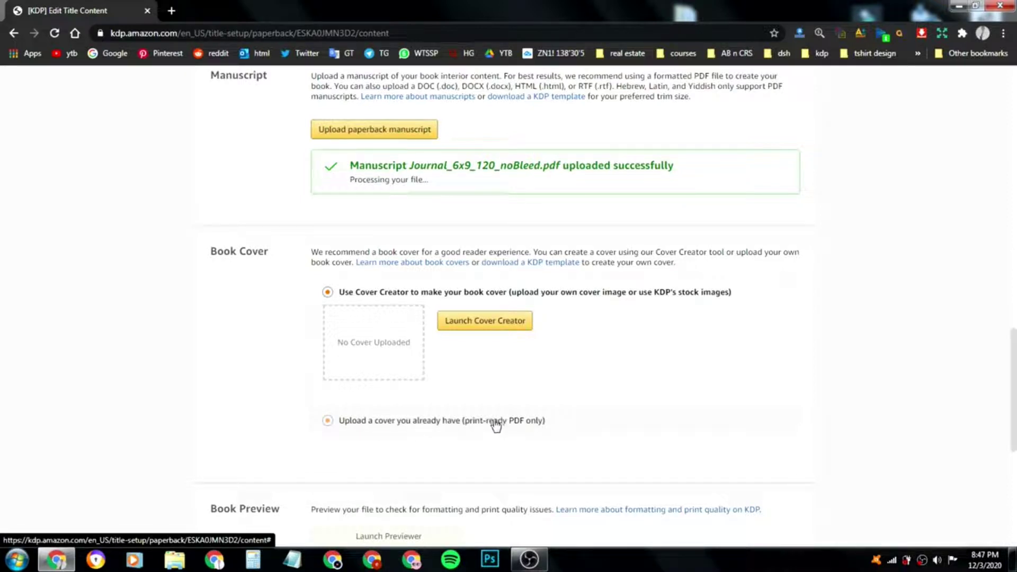
left_click(340, 423)
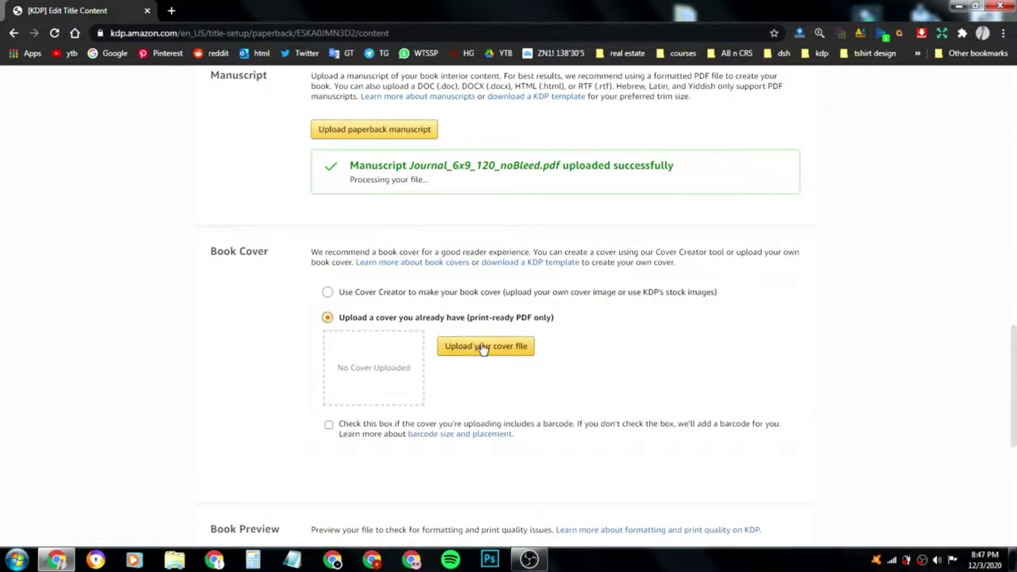
left_click(500, 352)
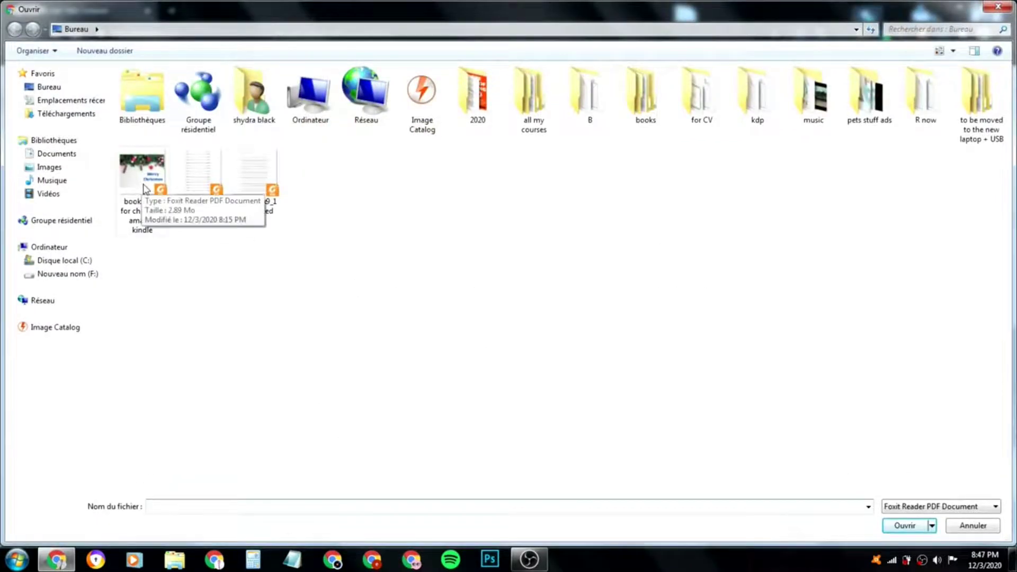
double_click(144, 188)
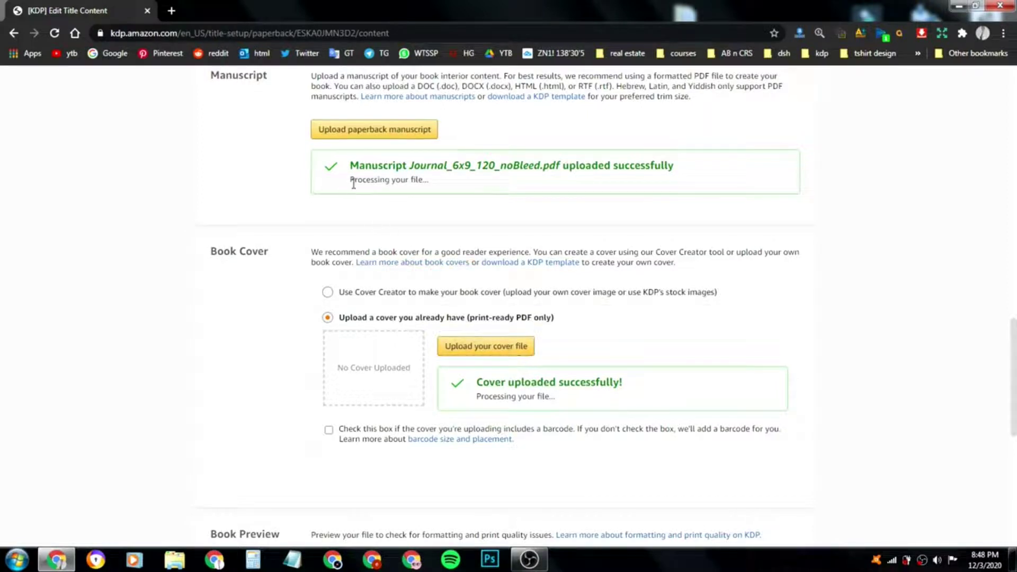
- Monitor the processing status of the uploaded manuscript and cover files
left_click_drag(350, 180, 428, 183)
left_click(369, 182)
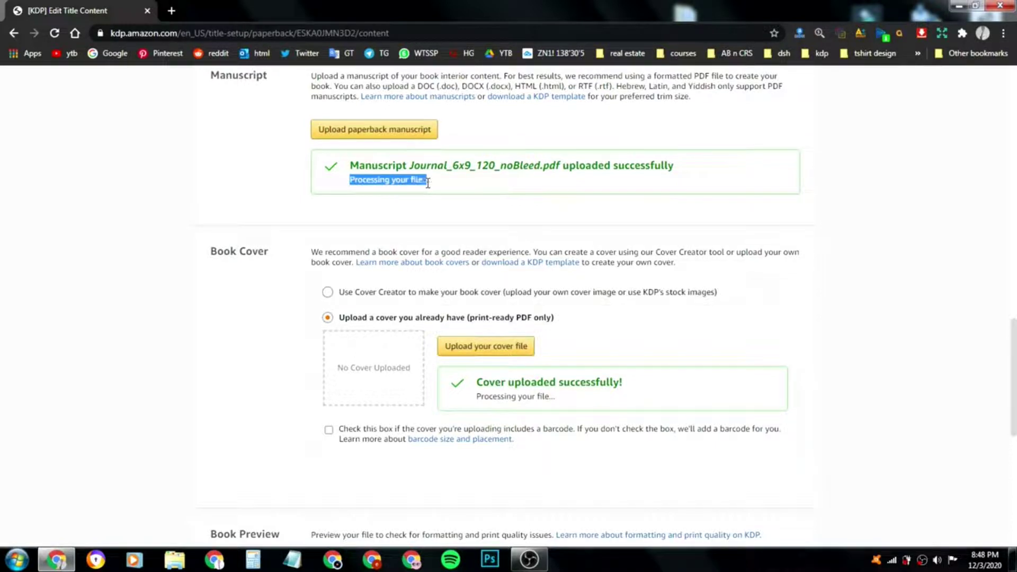
left_click(428, 183)
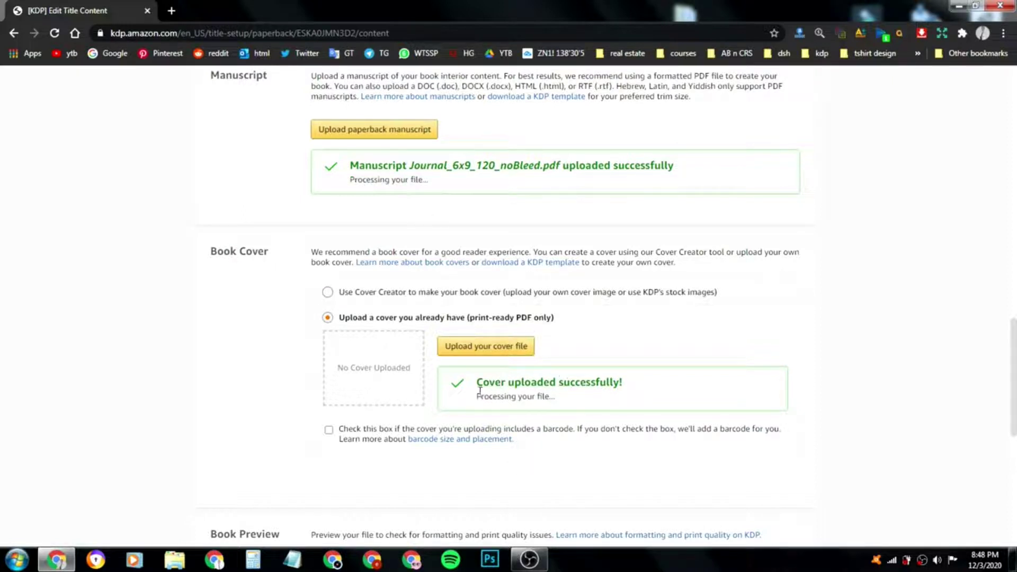
left_click_drag(479, 396, 499, 398)
triple_click(499, 397)
left_click(500, 398)
scroll(536, 409, "down", 5)
scroll(603, 402, "up", 5)
scroll(584, 407, "up", 1)
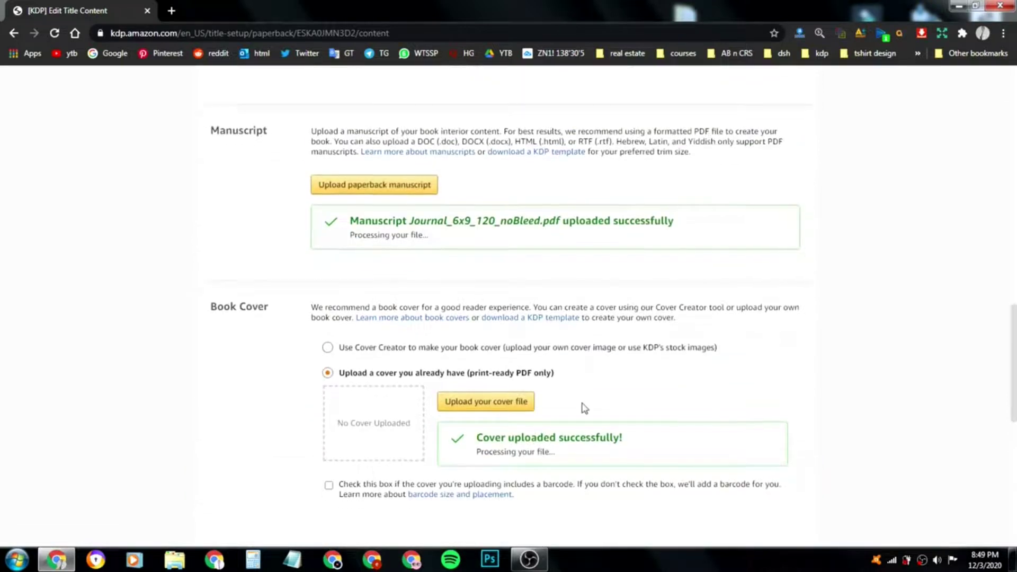
scroll(583, 409, "down", 1)
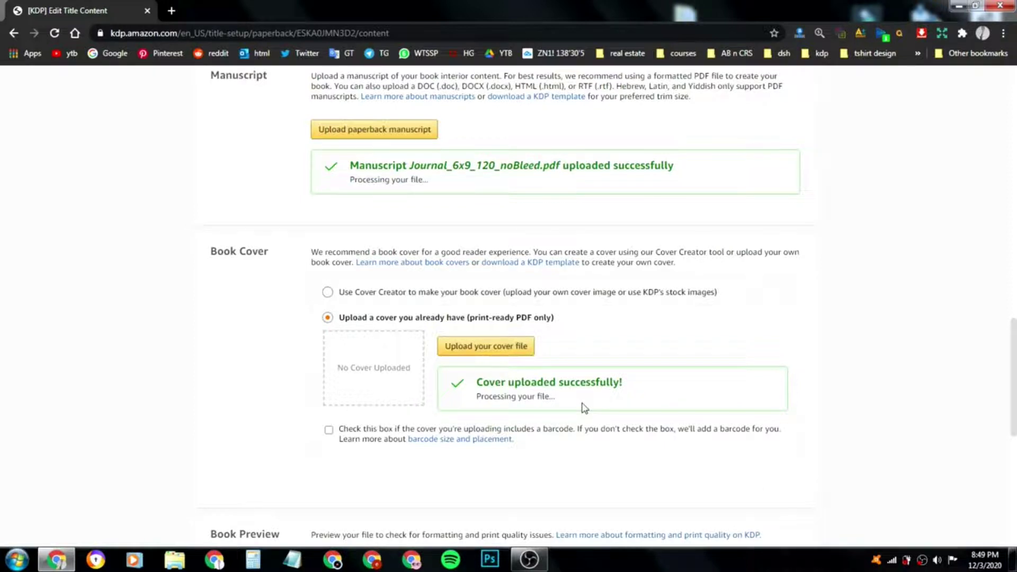
triple_click(532, 399)
left_click(520, 399)
scroll(432, 427, "down", 3)
scroll(390, 421, "up", 3)
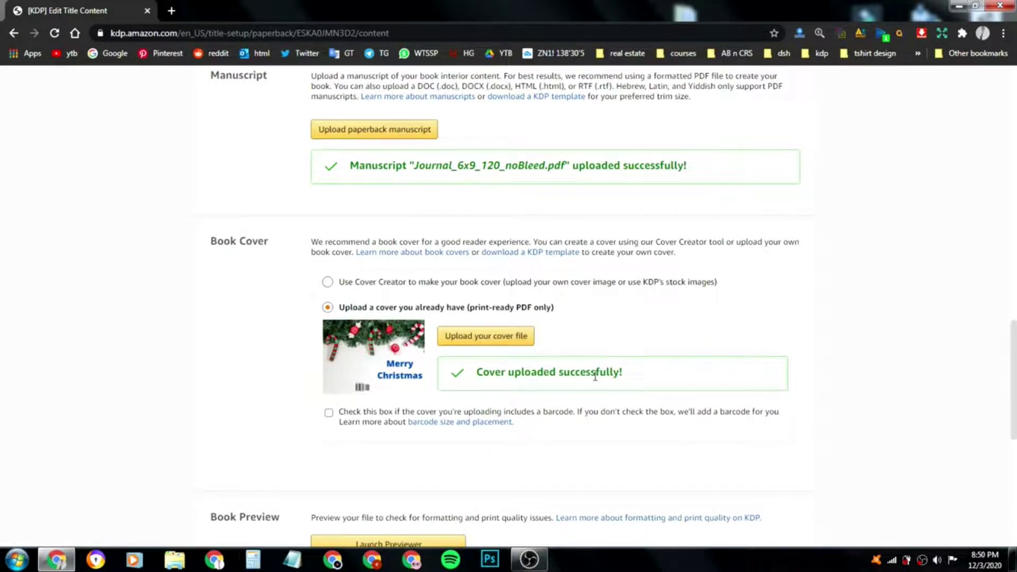
- Check the manuscript's upload status and launch the print previewer for the book
double_click(646, 168)
left_click(659, 189)
scroll(881, 278, "down", 3)
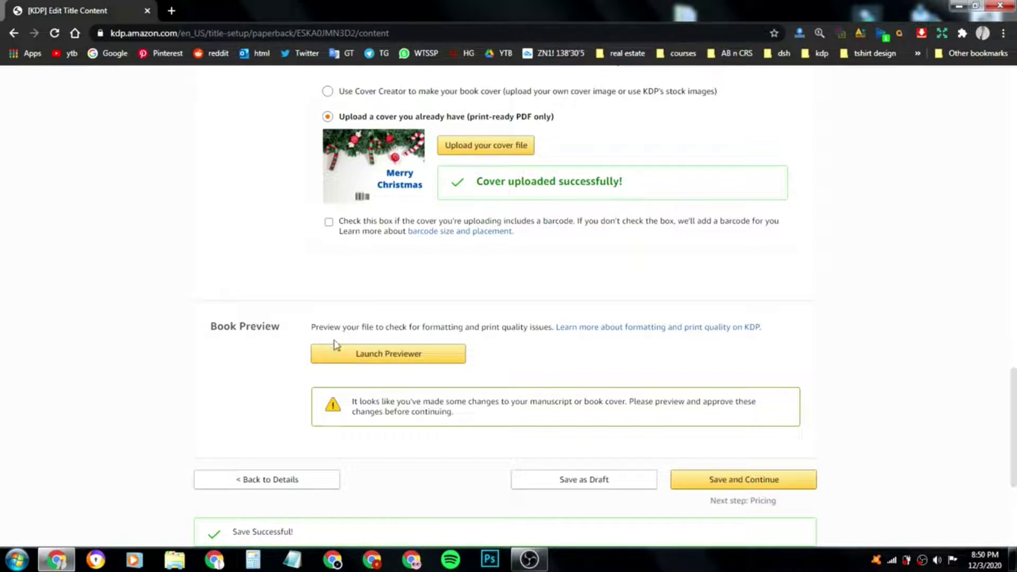
left_click(369, 355)
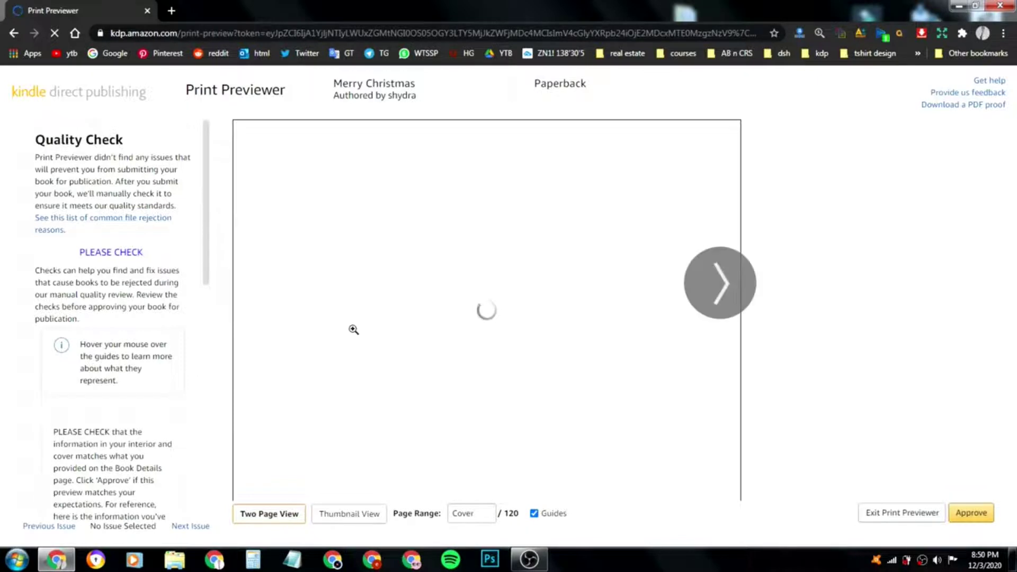
- Read the Quality Check notes on the cover preview, focusing on the PLEASE CHECK section
double_click(98, 255)
left_click(128, 253)
double_click(130, 254)
mouse_move(130, 254)
left_mouse_down()
mouse_move(90, 250)
mouse_move(144, 254)
left_mouse_up()
left_click(82, 252)
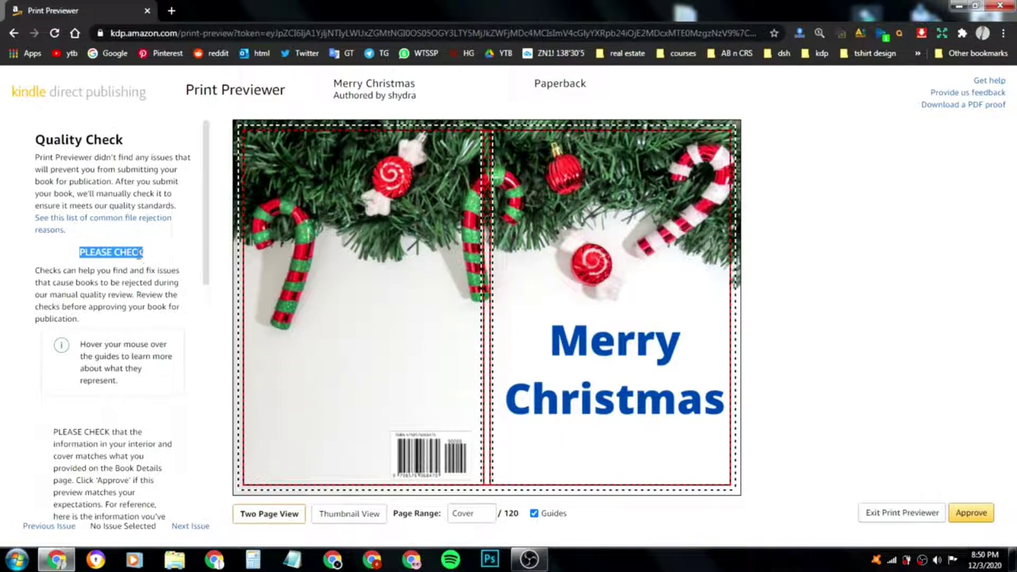
double_click(140, 253)
left_click(165, 259)
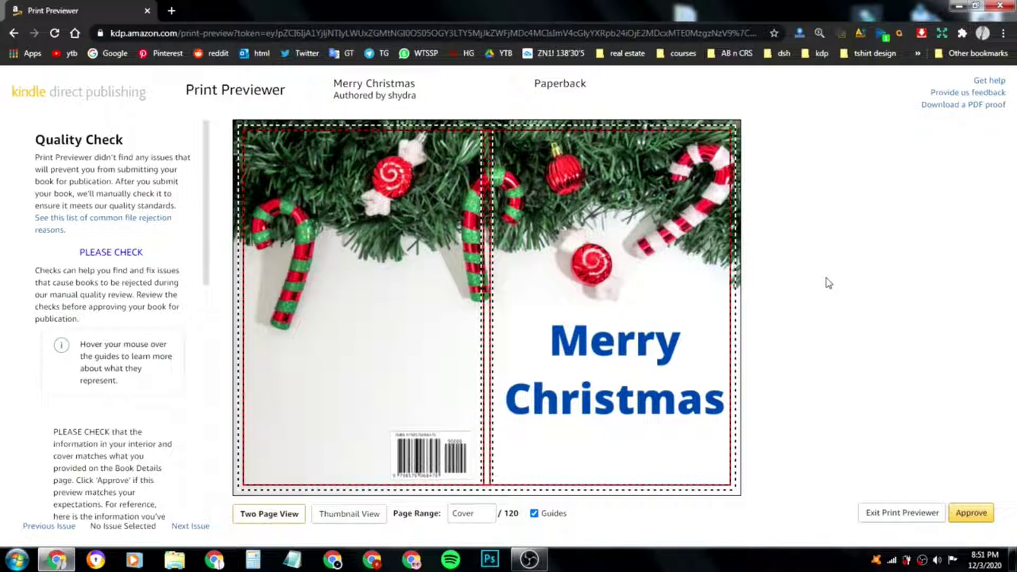
- Page through the first interior spreads of the print preview and return to the cover
left_click(725, 294)
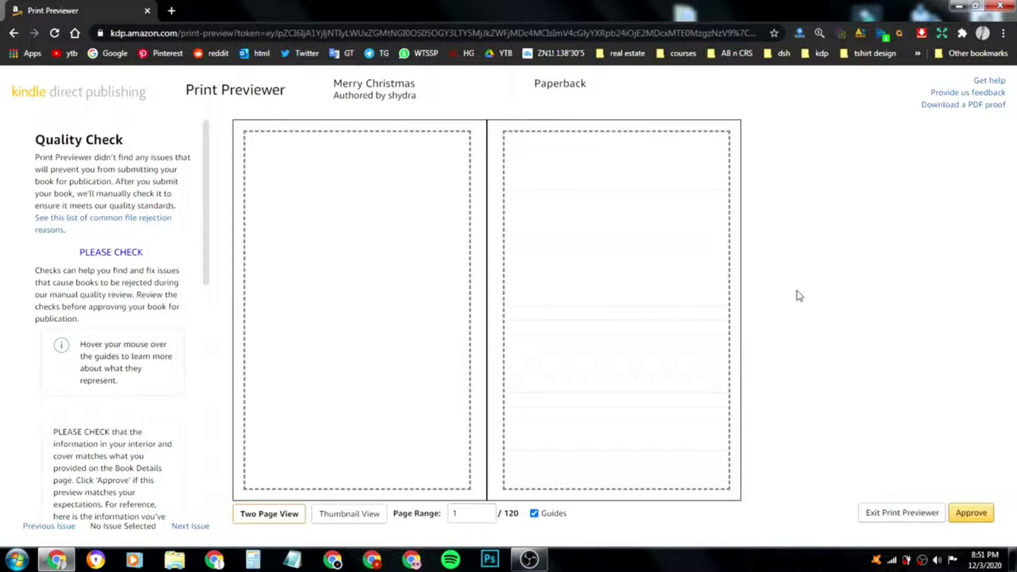
left_click(720, 290)
left_click(733, 285)
left_click(727, 285)
left_click(259, 280)
left_click(260, 280)
left_click(260, 280)
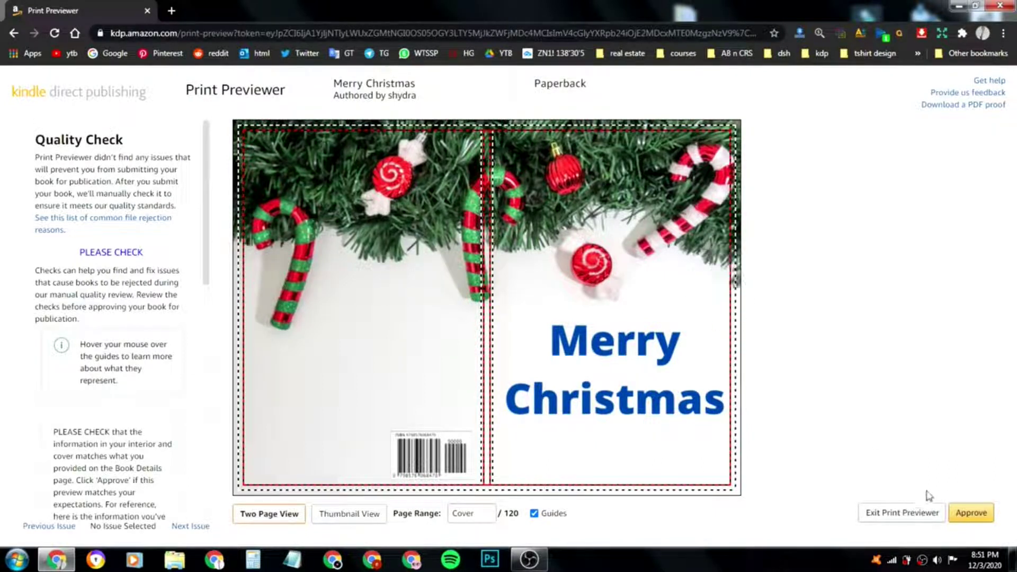
- Approve the print preview, then save the paperback content and continue to the pricing stage
left_click(971, 514)
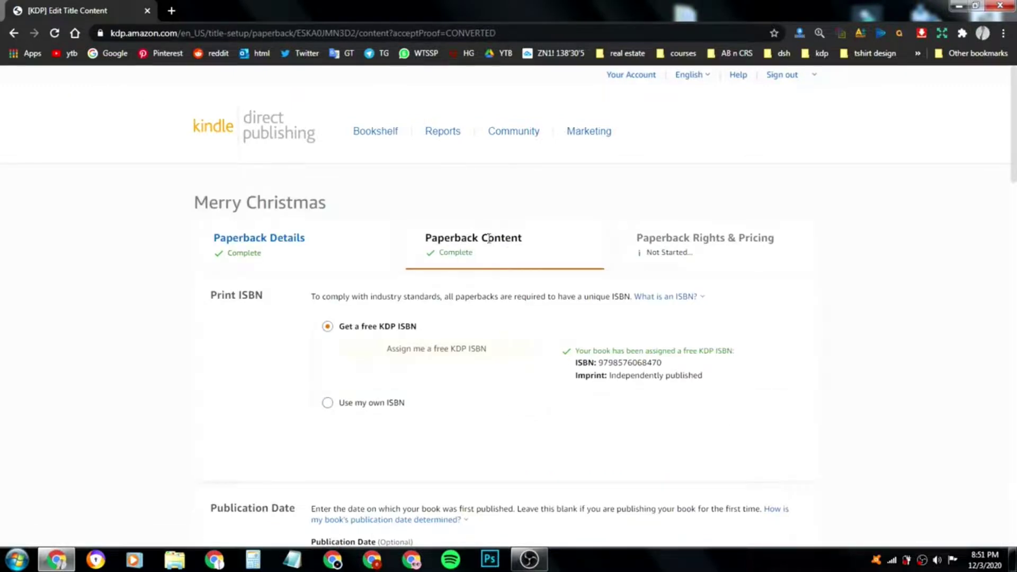
scroll(472, 259, "down", 8)
scroll(472, 263, "down", 15)
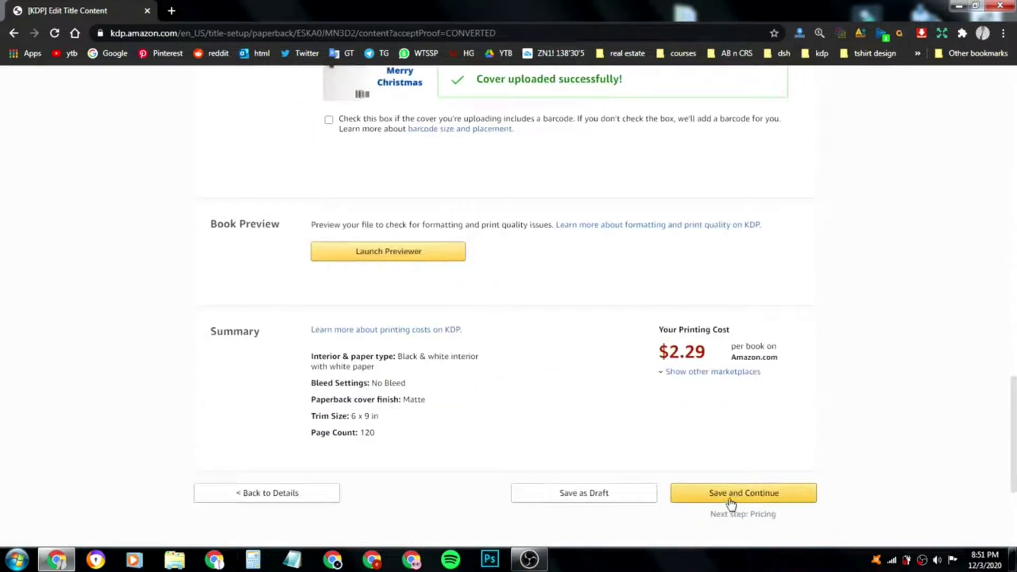
scroll(730, 498, "up", 20)
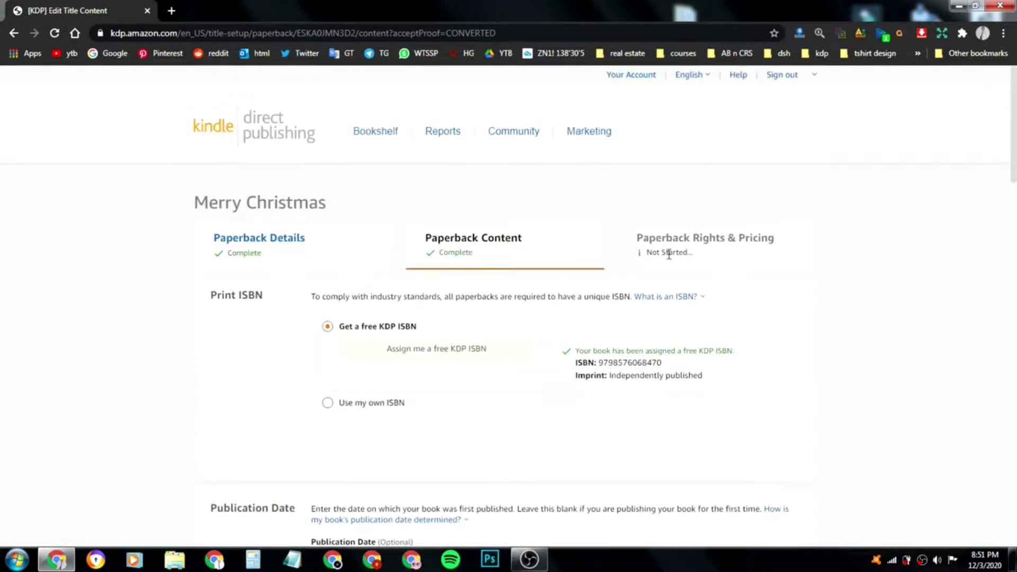
scroll(733, 333, "down", 15)
scroll(733, 341, "down", 5)
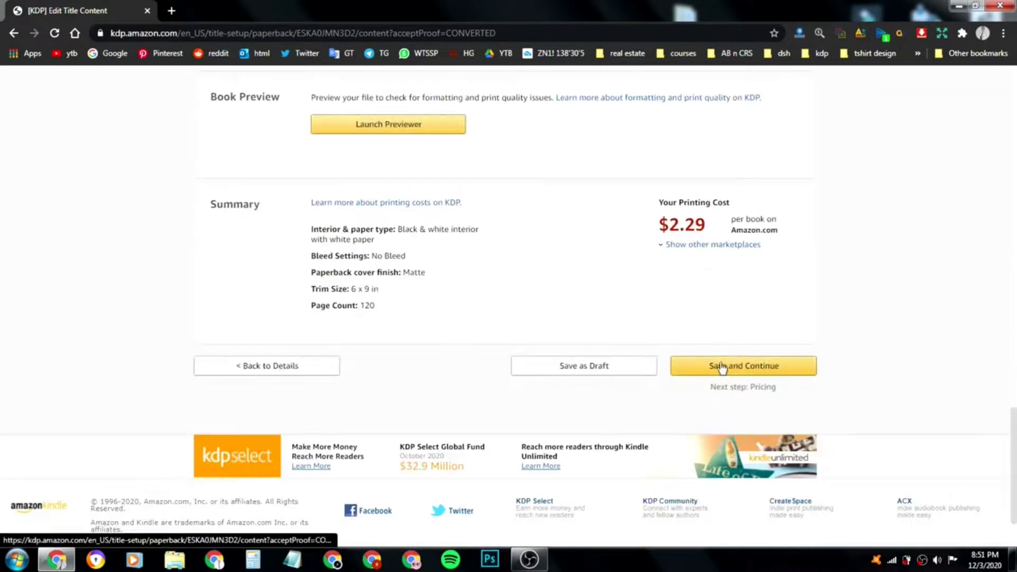
left_click(742, 374)
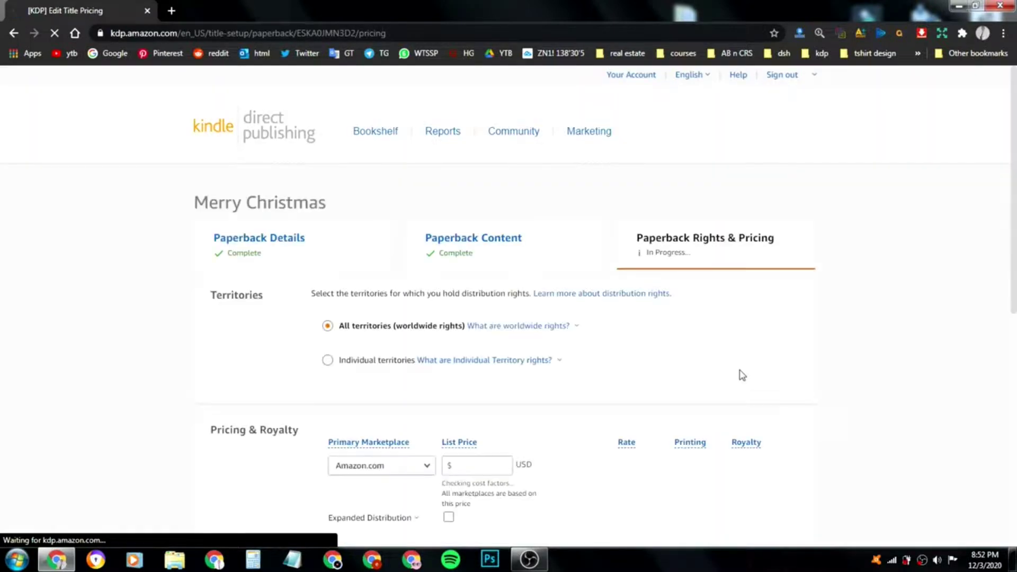
- Set the Amazon.com list price to 8 USD and check the resulting royalty
scroll(742, 375, "down", 3)
left_click(480, 339)
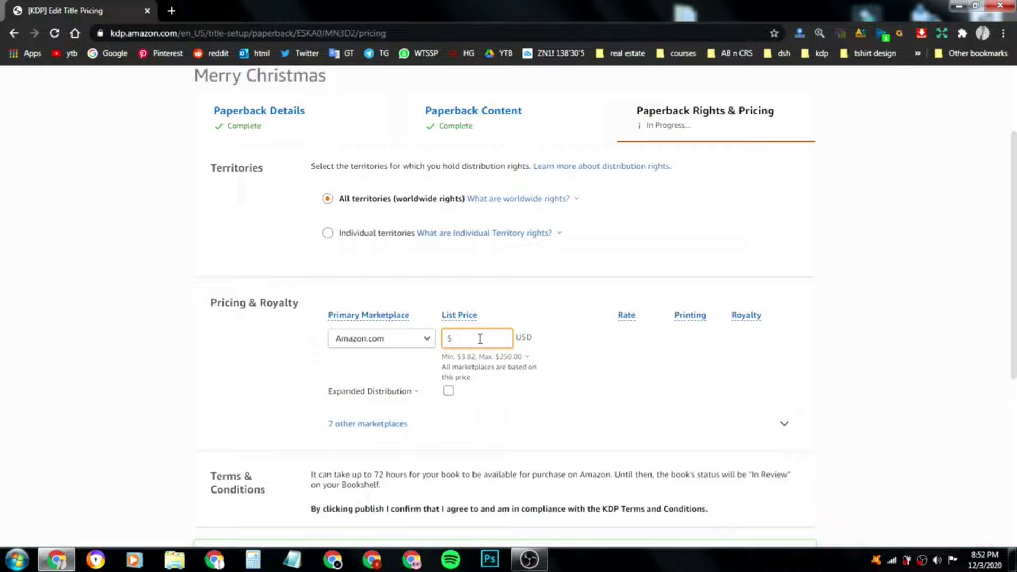
type("8")
left_click(498, 323)
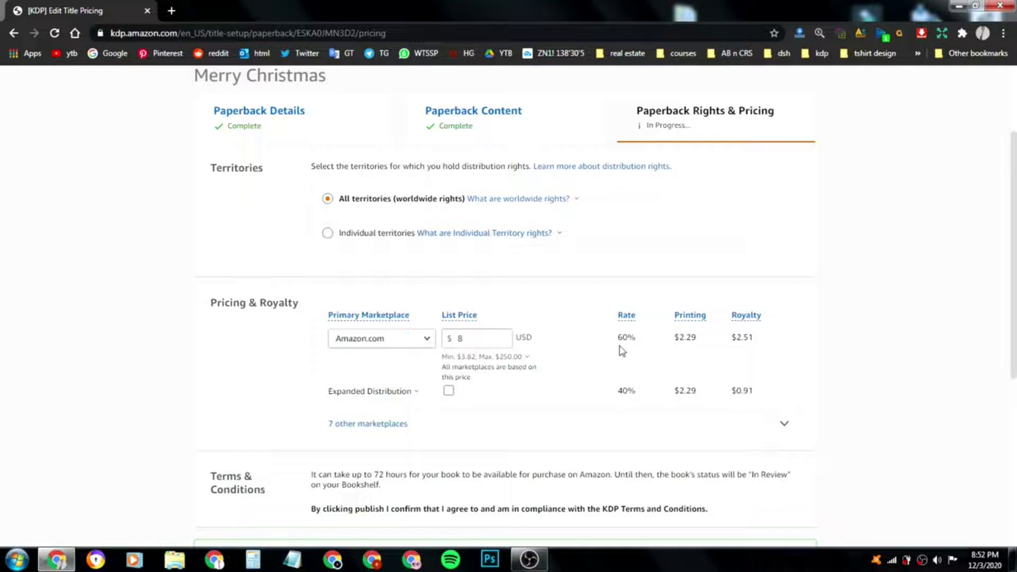
double_click(743, 338)
left_click(735, 351)
- Expand the other marketplaces and review the list price and royalty for each Amazon site
left_click(623, 427)
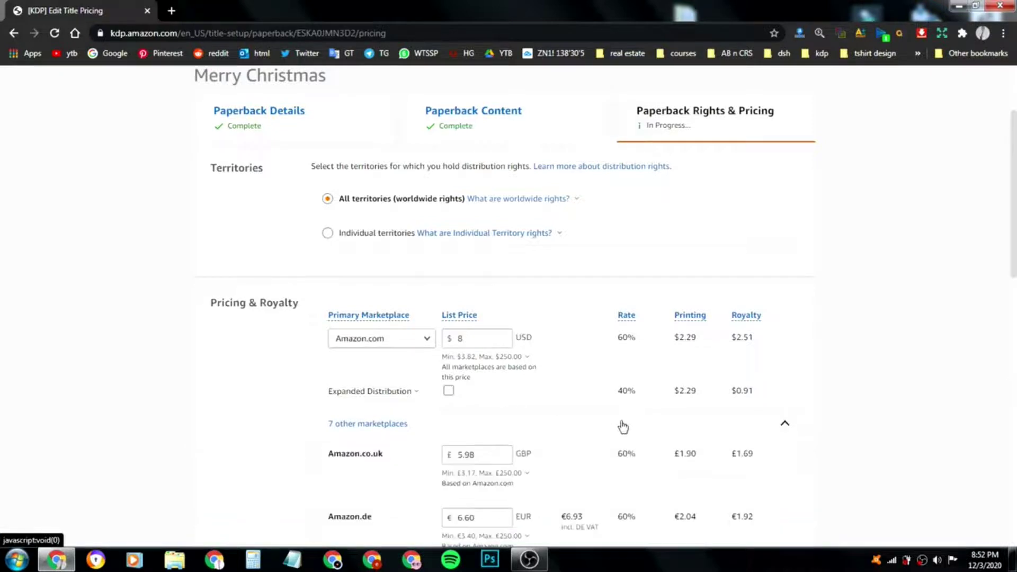
left_click(630, 427)
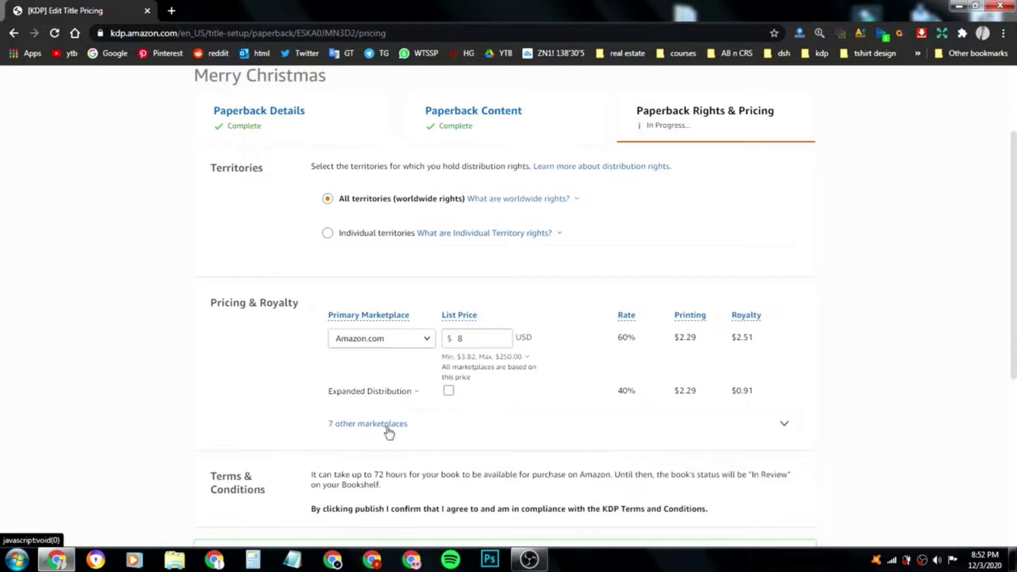
left_click(490, 429)
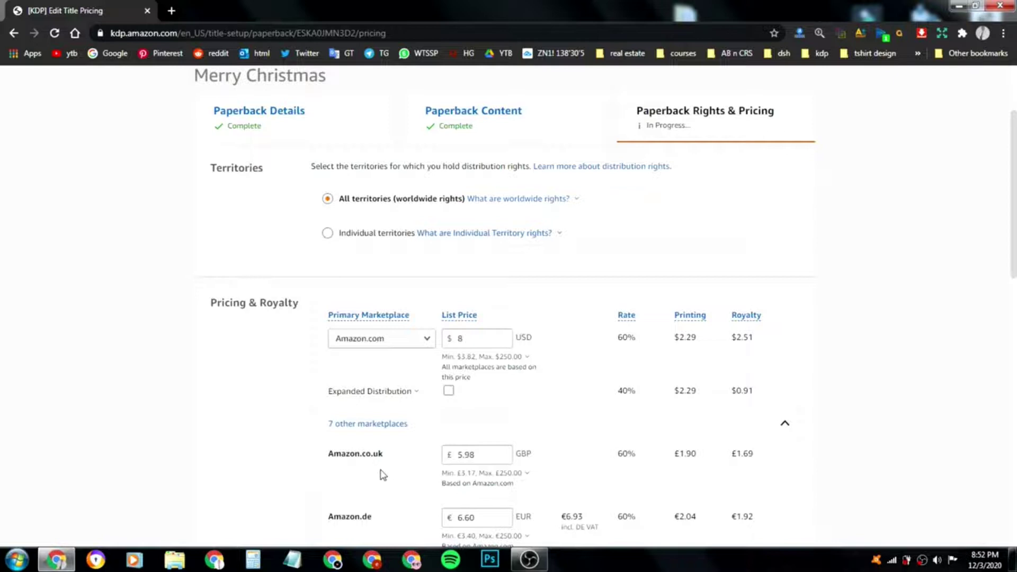
scroll(383, 474, "down", 1)
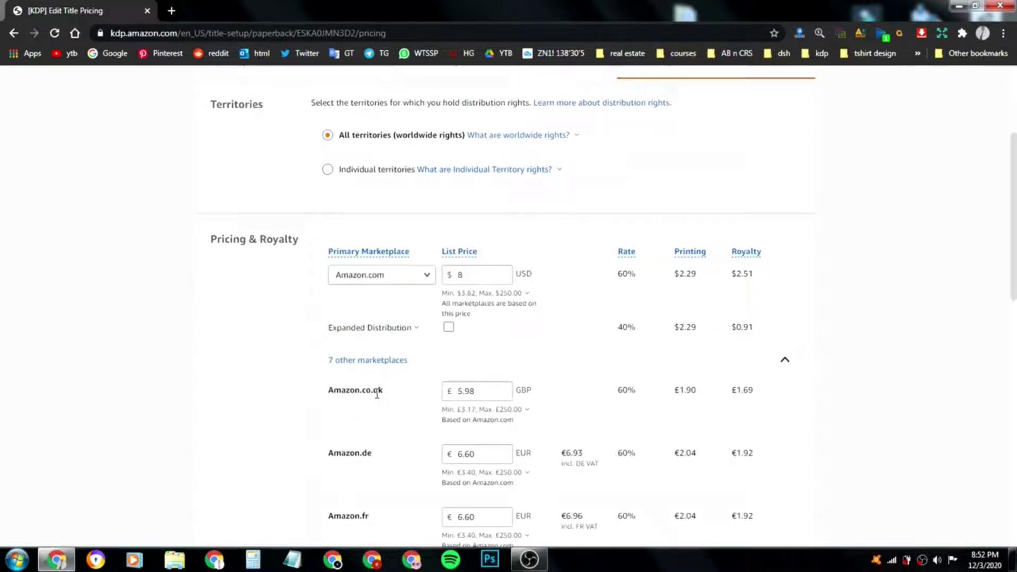
scroll(392, 400, "down", 1)
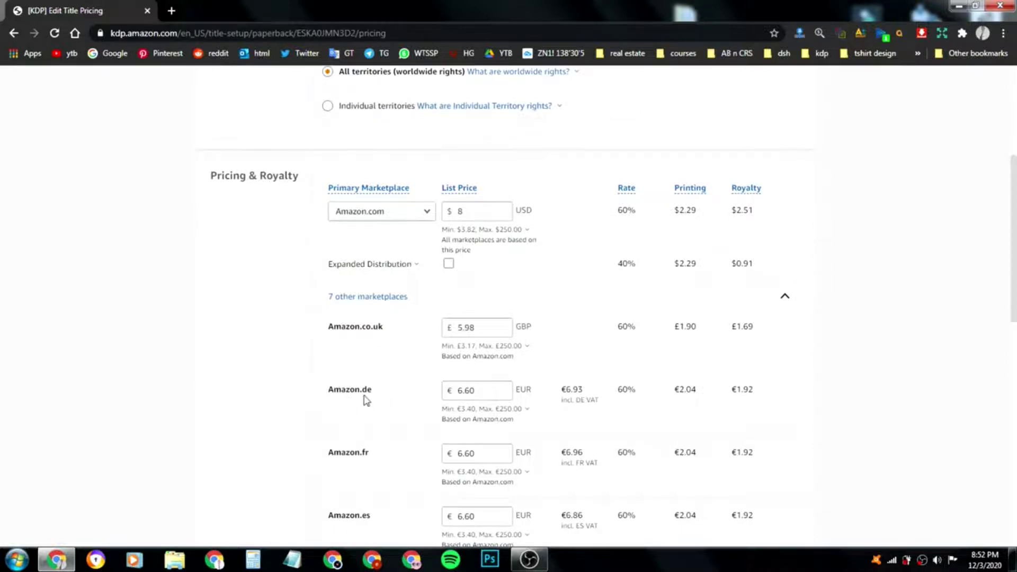
triple_click(355, 393)
left_click(411, 397)
scroll(357, 424, "down", 1)
scroll(393, 425, "down", 2)
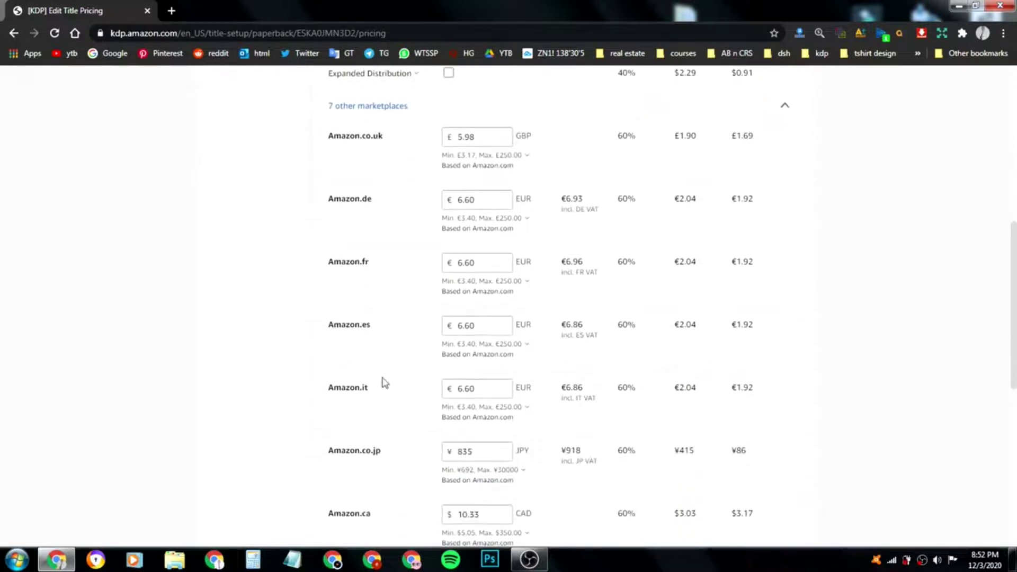
scroll(386, 409, "down", 2)
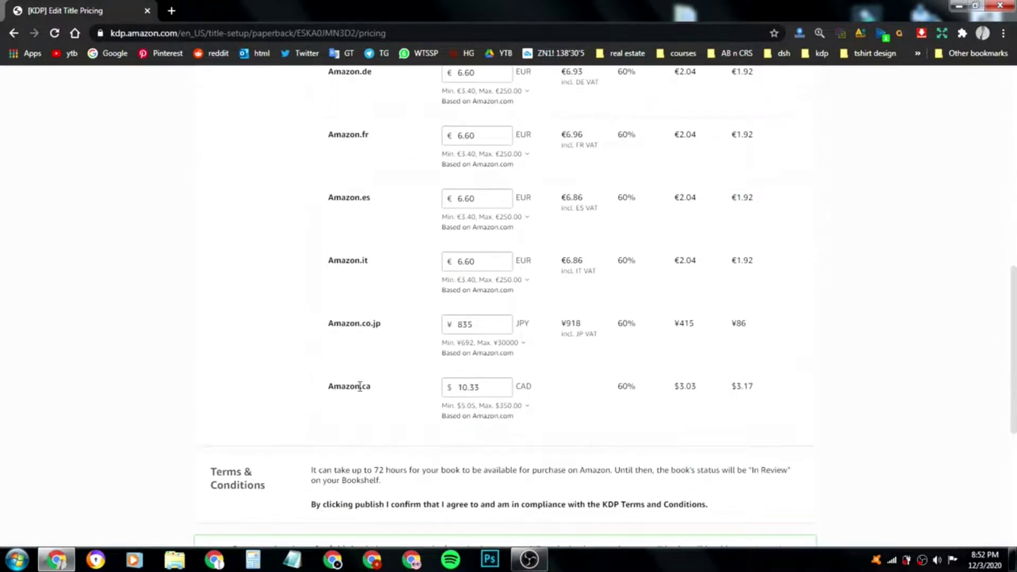
scroll(377, 401, "up", 2)
scroll(378, 401, "down", 4)
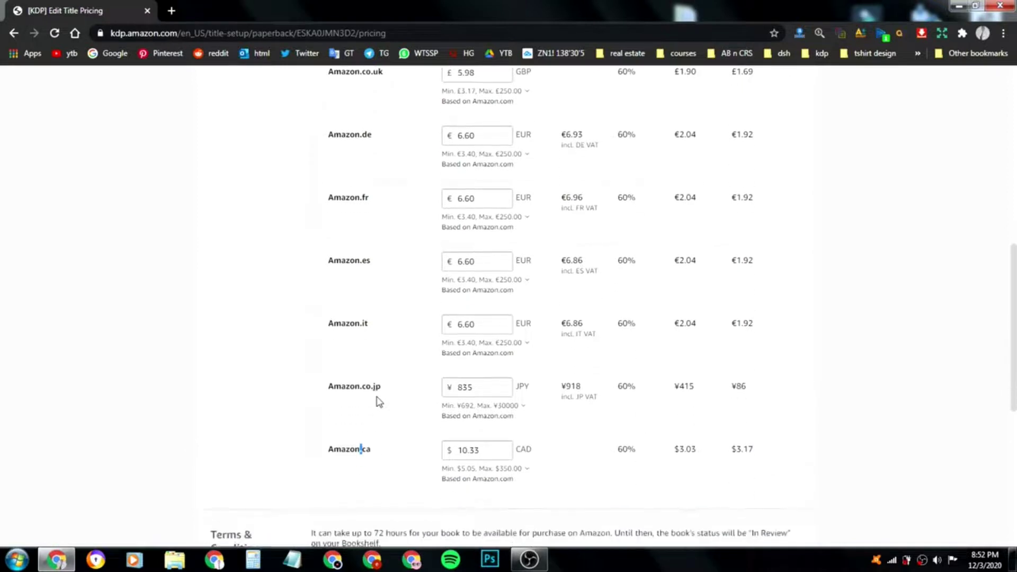
scroll(377, 400, "up", 10)
scroll(378, 401, "down", 3)
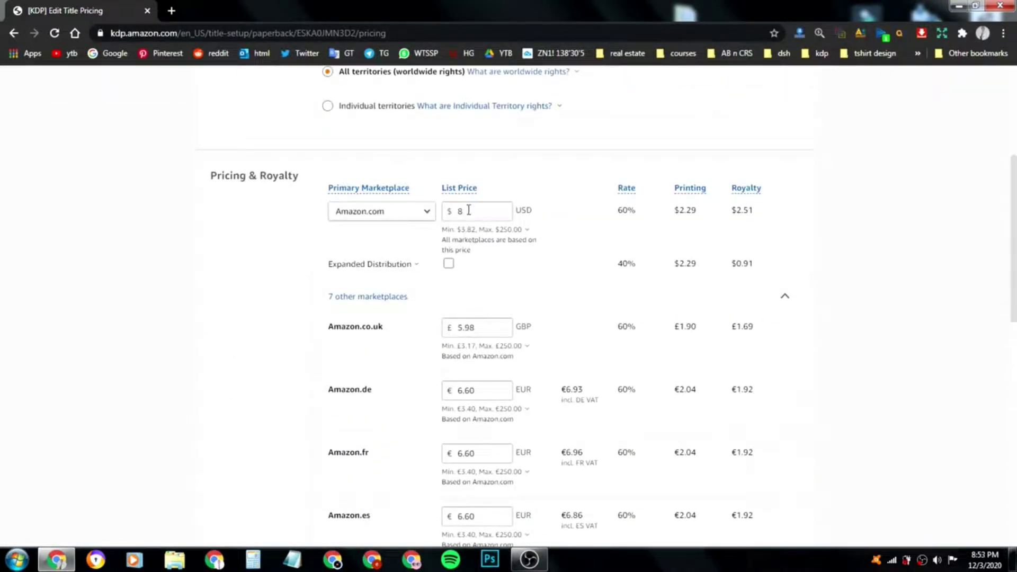
- Review the territories and pricing, publish the paperback book, and dismiss the submission notice without starting an eBook
scroll(710, 364, "down", 8)
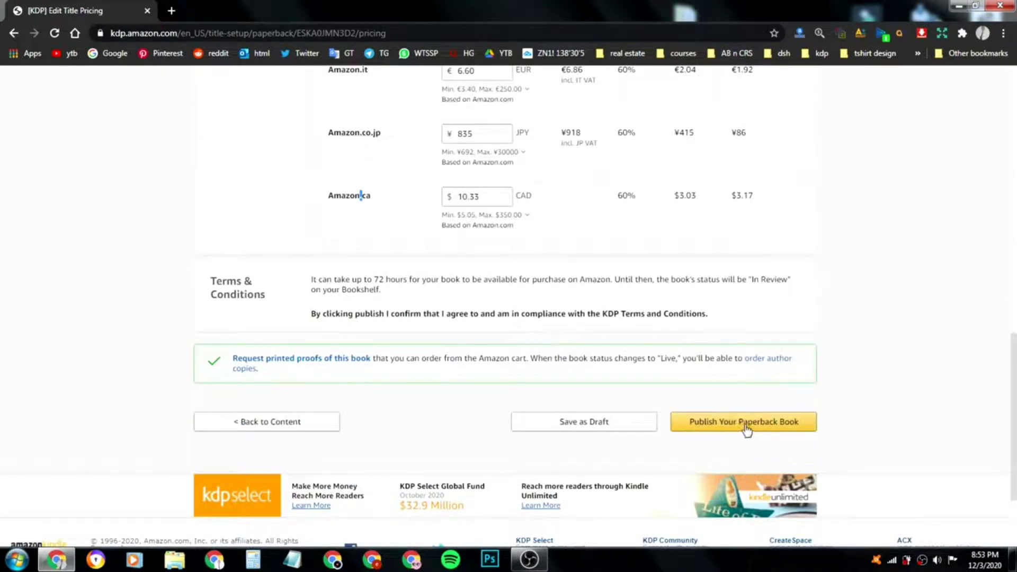
scroll(763, 433, "up", 1)
scroll(764, 433, "up", 9)
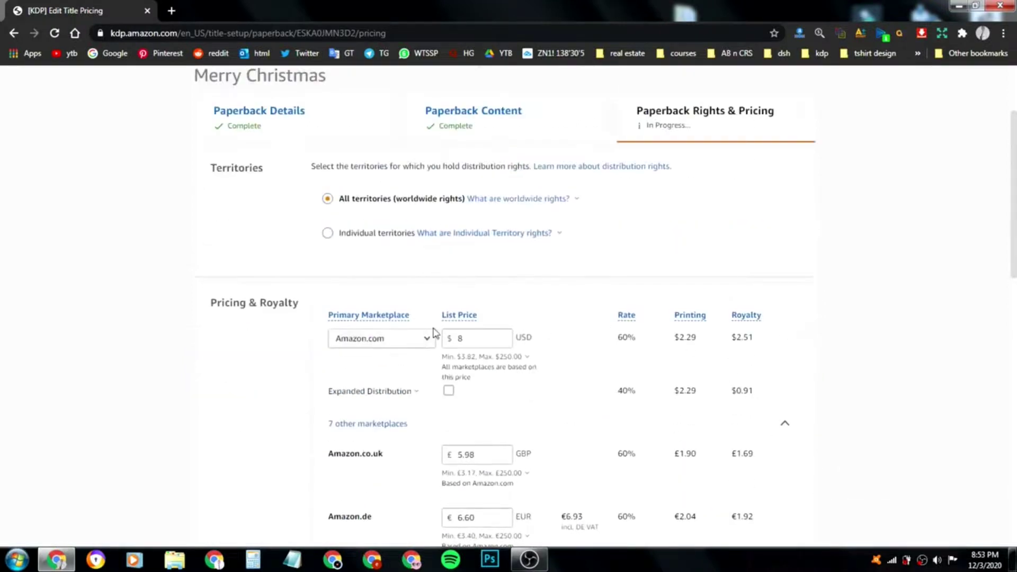
scroll(363, 449, "down", 12)
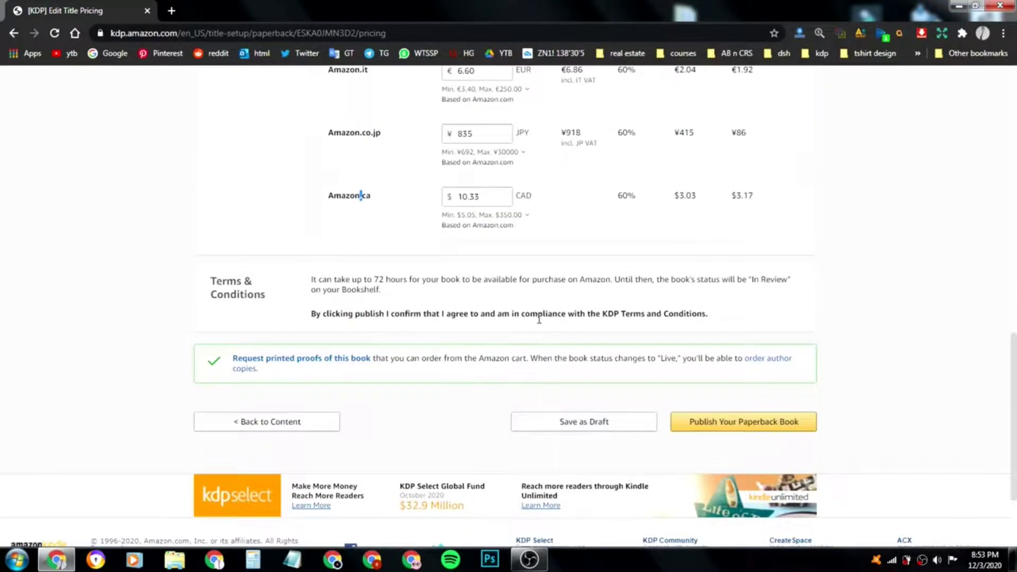
scroll(539, 320, "up", 15)
mouse_move(541, 326)
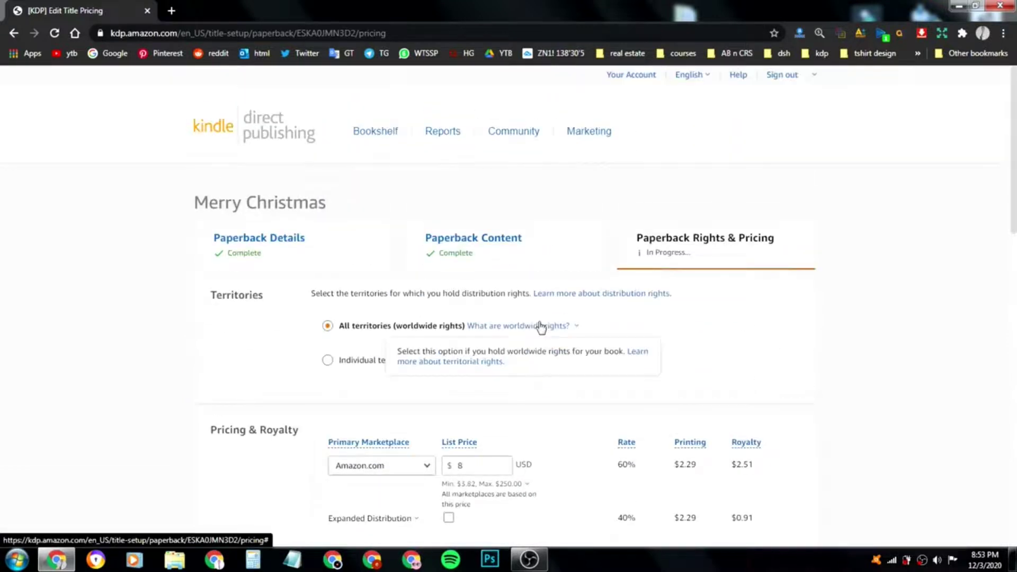
scroll(540, 326, "down", 16)
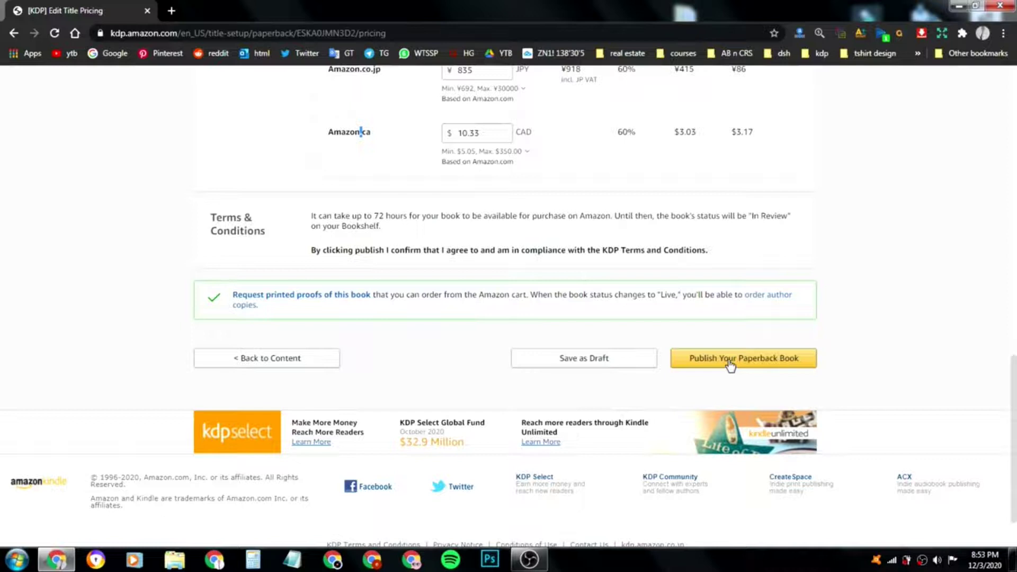
left_click(730, 360)
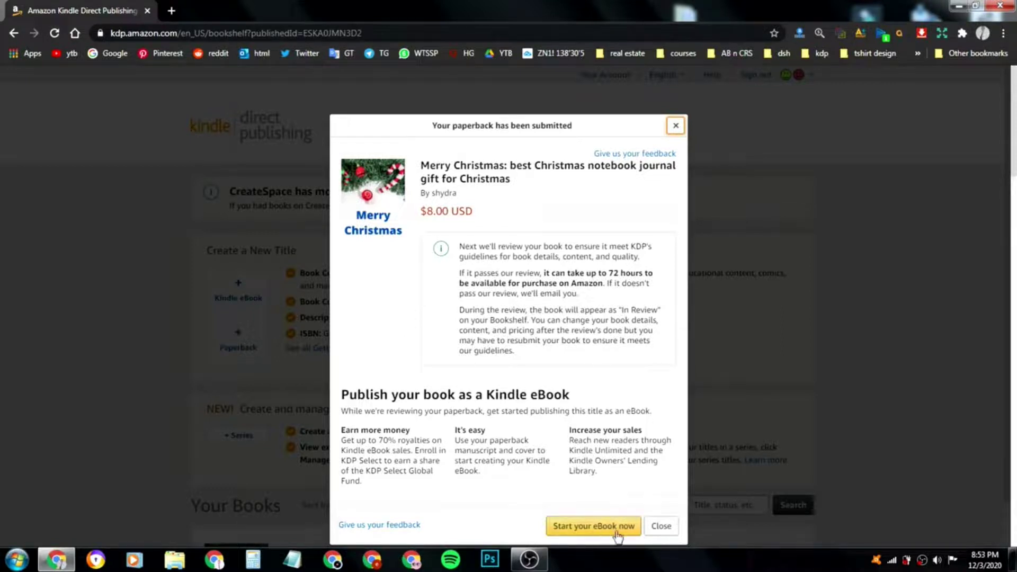
scroll(595, 526, "down", 1)
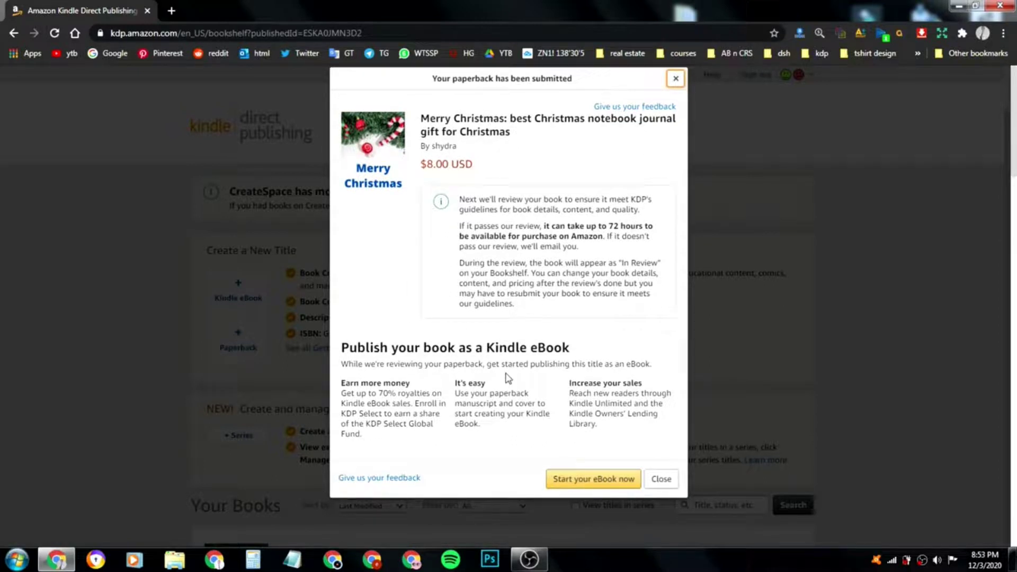
left_click(661, 479)
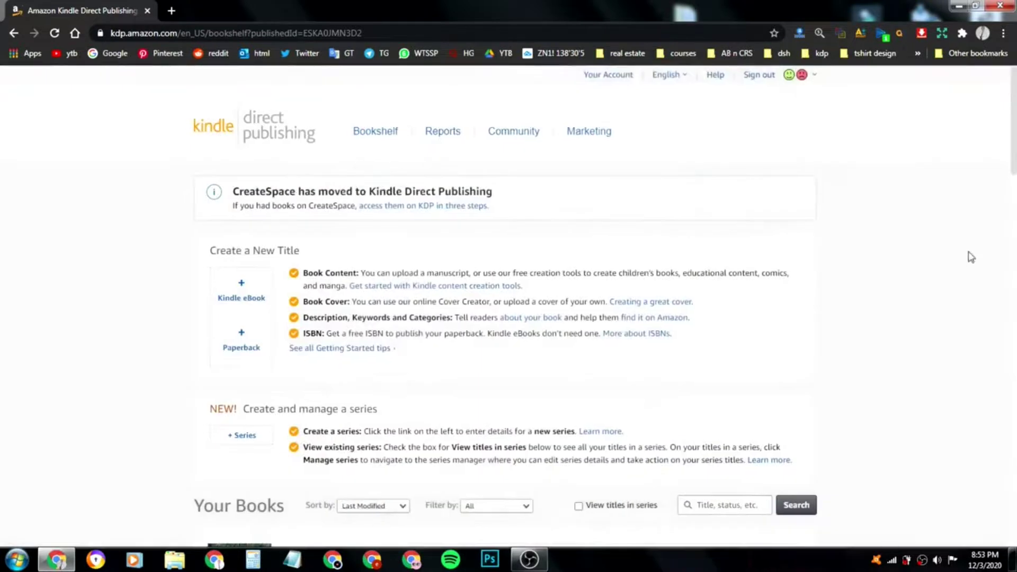
- Check the Merry Christmas paperback's review status on the bookshelf and compare it with the Python Coding For Kids paperback's status
scroll(1015, 184, "down", 2)
left_click_drag(1015, 184, 1014, 189)
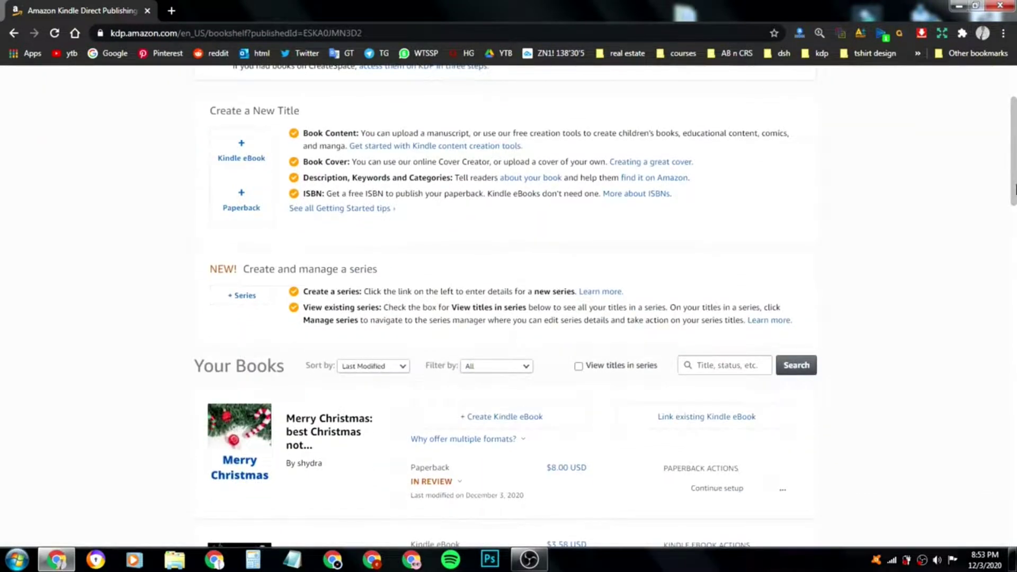
left_click(412, 482)
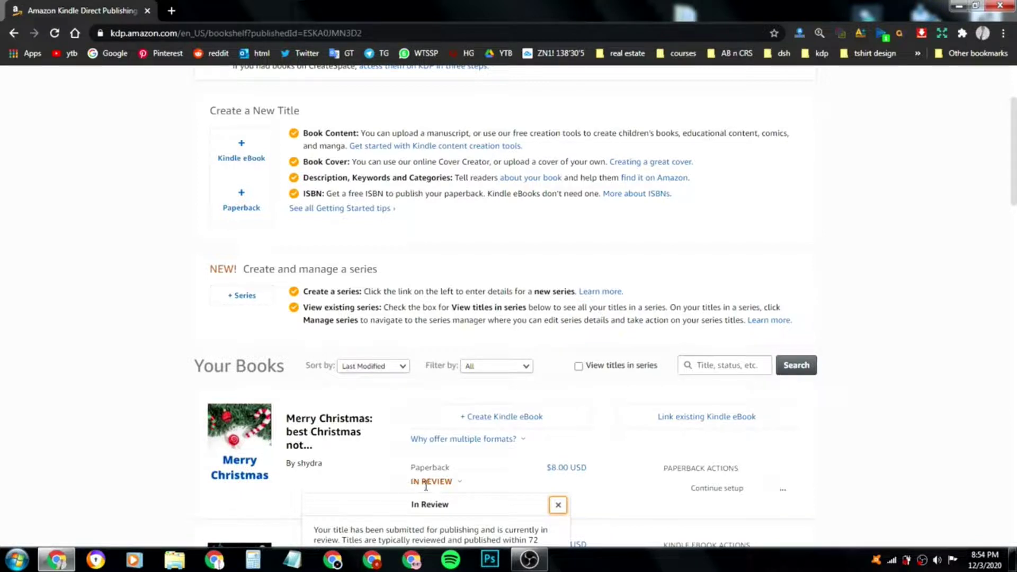
scroll(426, 483, "down", 1)
left_click(558, 442)
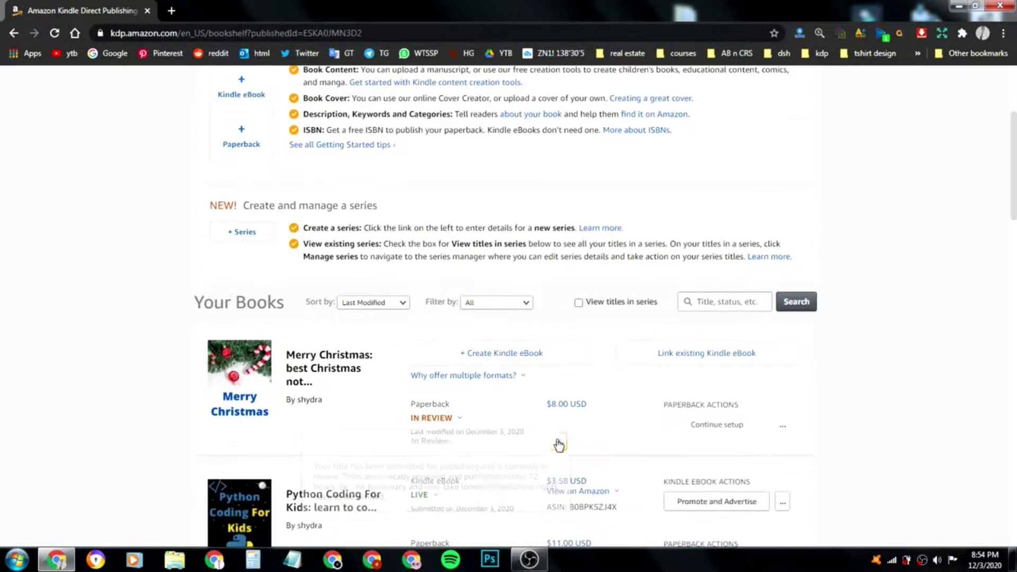
left_click_drag(1016, 207, 1015, 219)
left_click(418, 508)
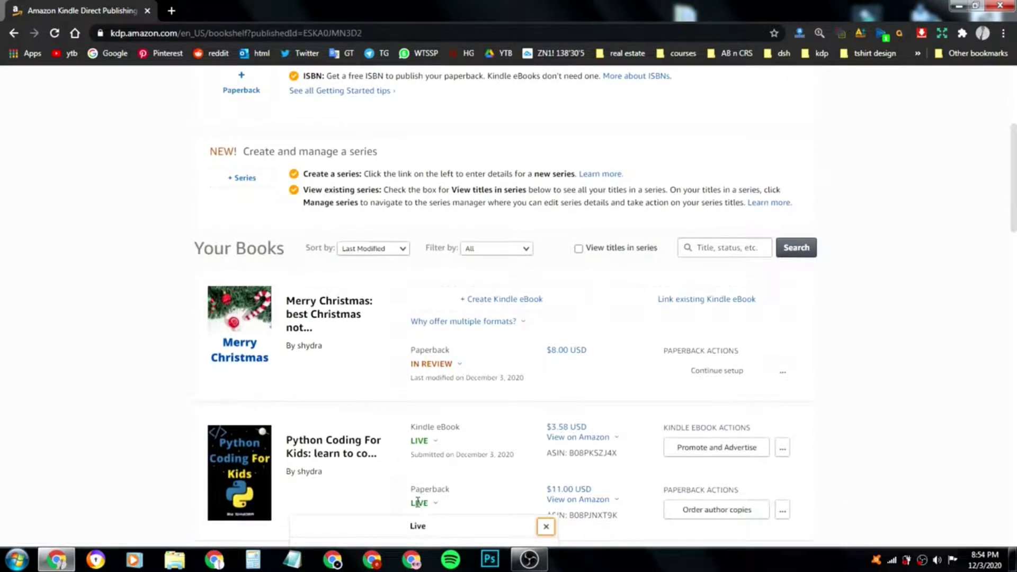
left_click(430, 364)
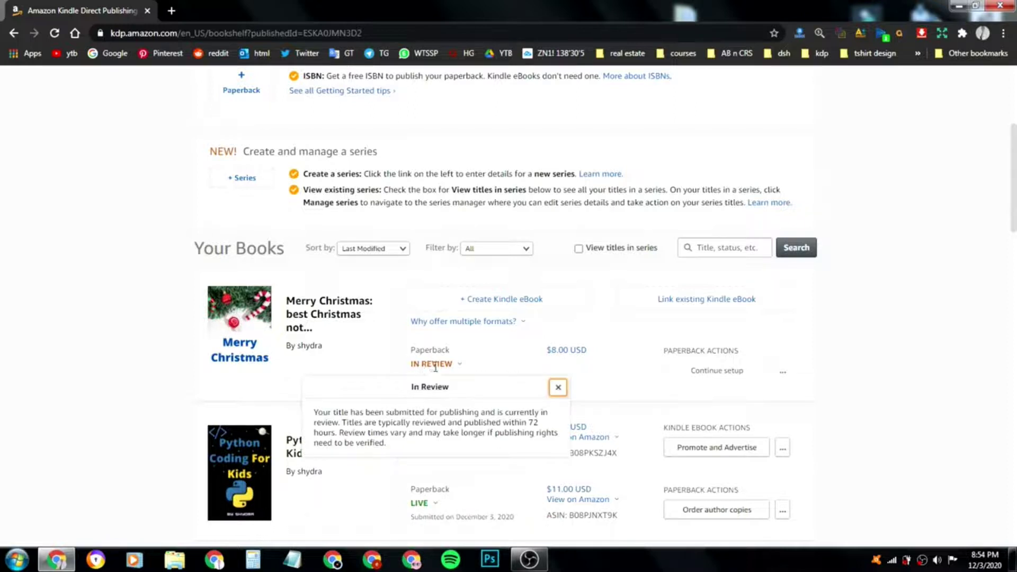
left_click(558, 387)
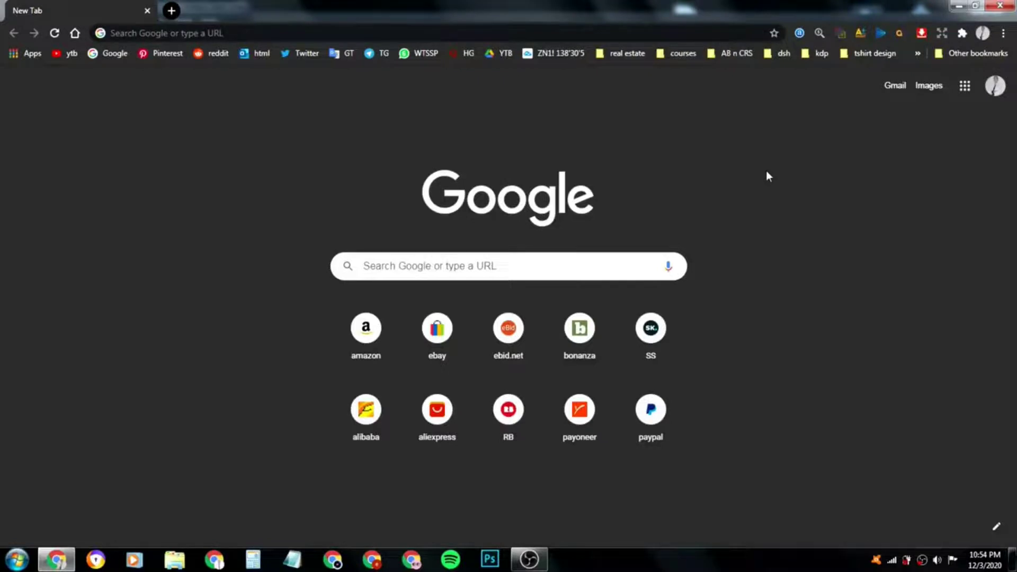
left_click(171, 10)
left_click(147, 10)
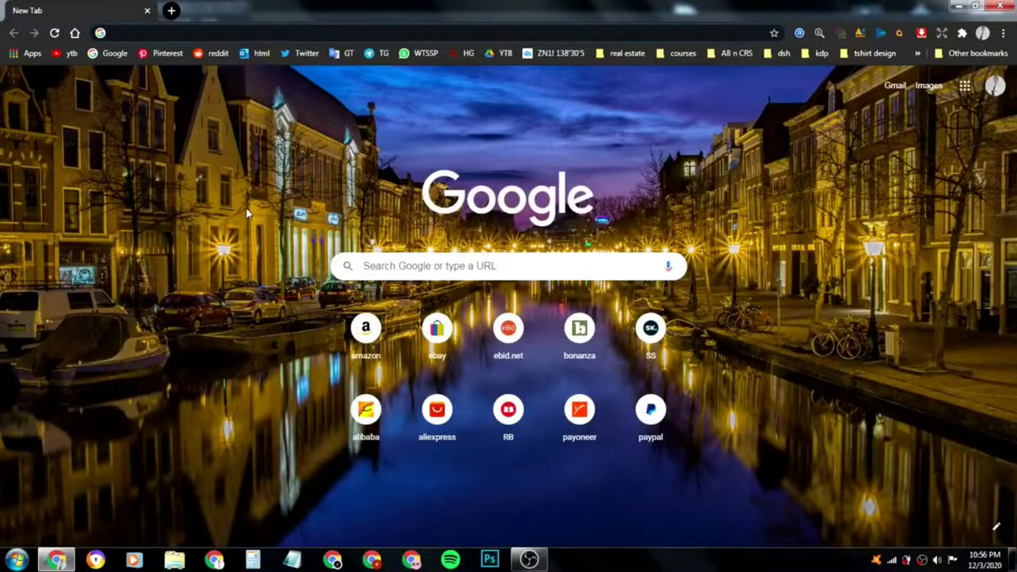
- Minimize the open windows, refresh the desktop, and open the kdp folder
left_click(56, 560)
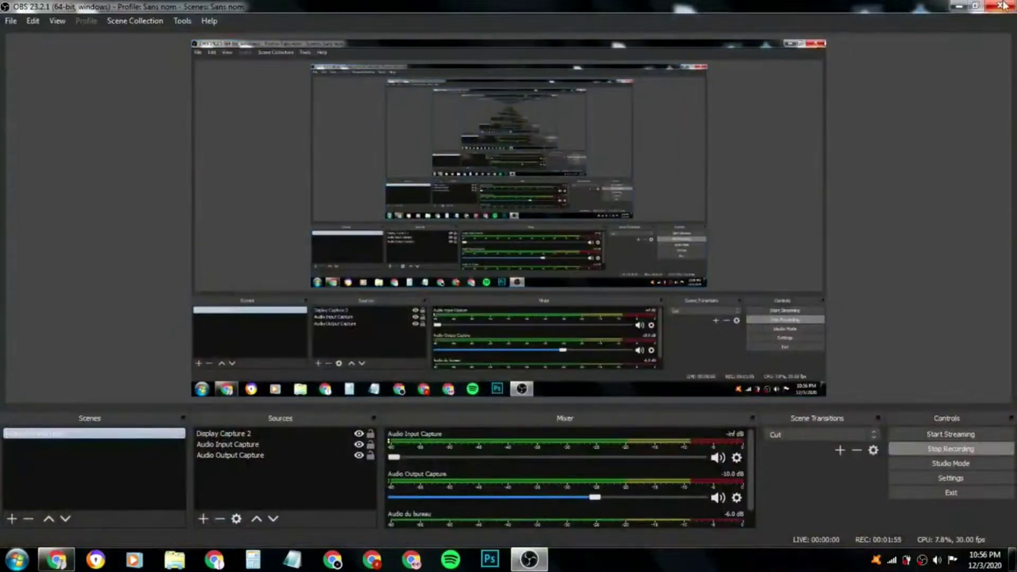
left_click(959, 6)
right_click(431, 115)
left_click(480, 154)
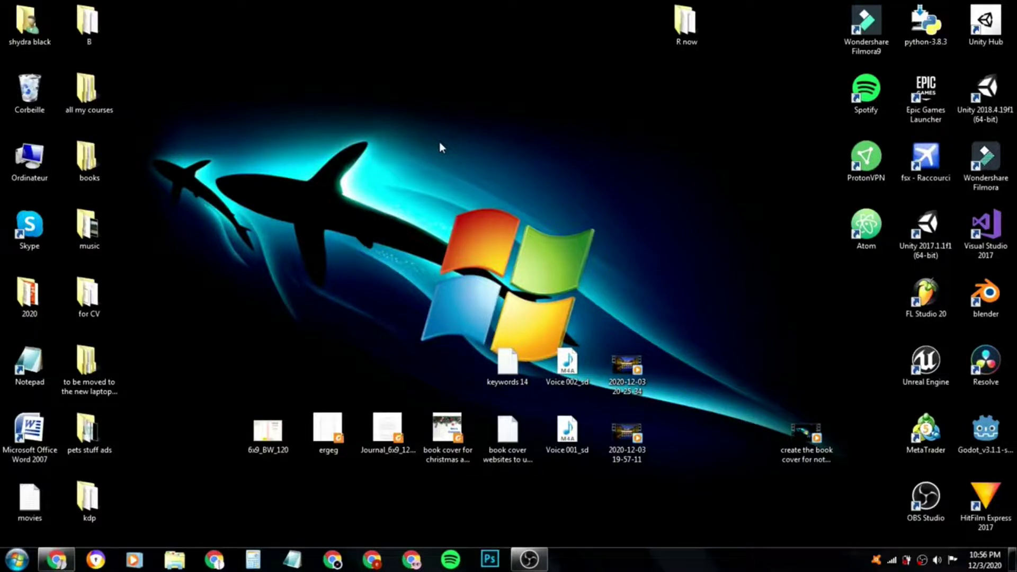
double_click(90, 499)
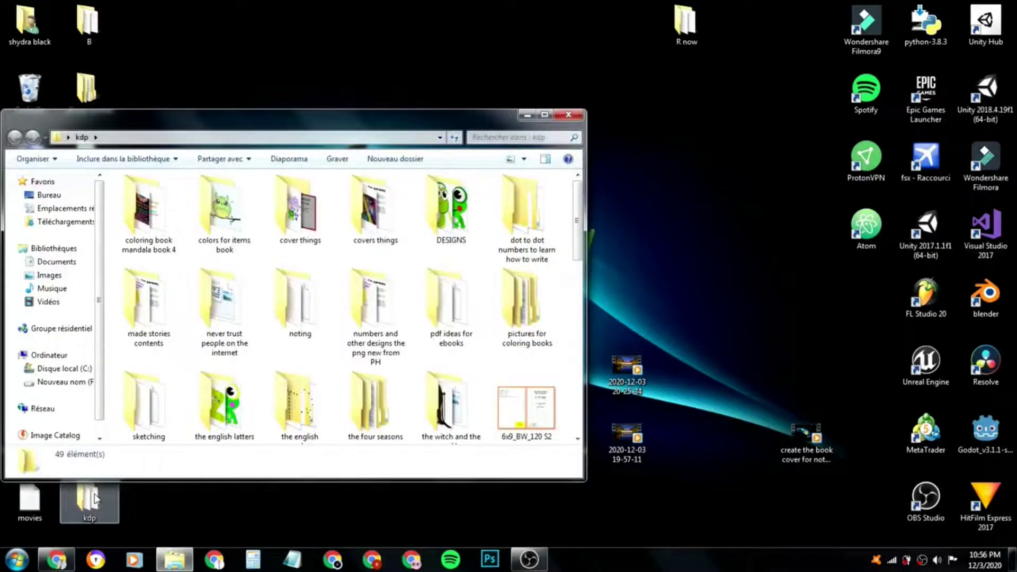
- Open the SketchBook 8 10 120pages PDF from the kdp folder, view its bordered pages, and close the PDF and folder
left_click_drag(576, 242, 572, 364)
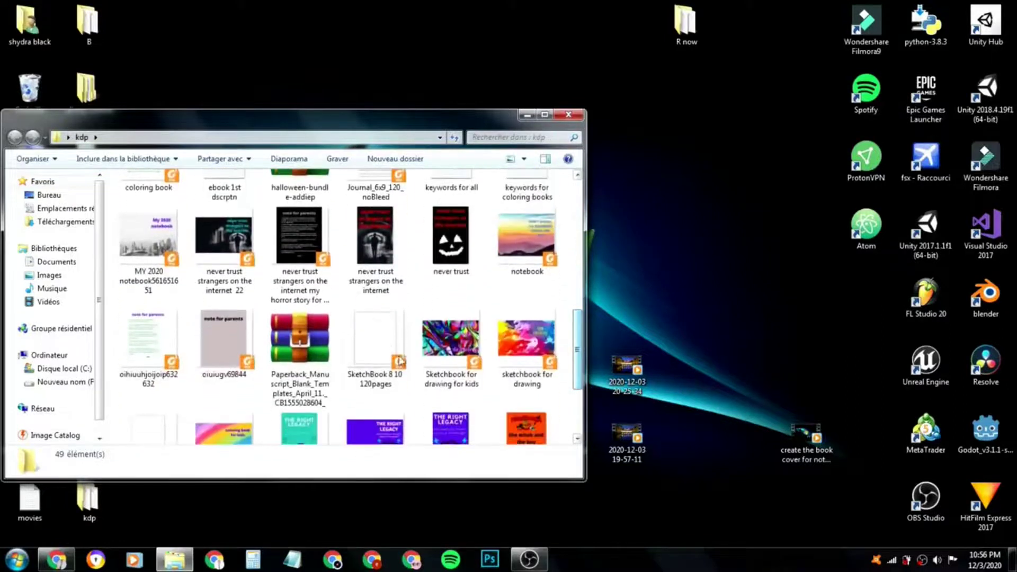
left_click(394, 356)
double_click(395, 356)
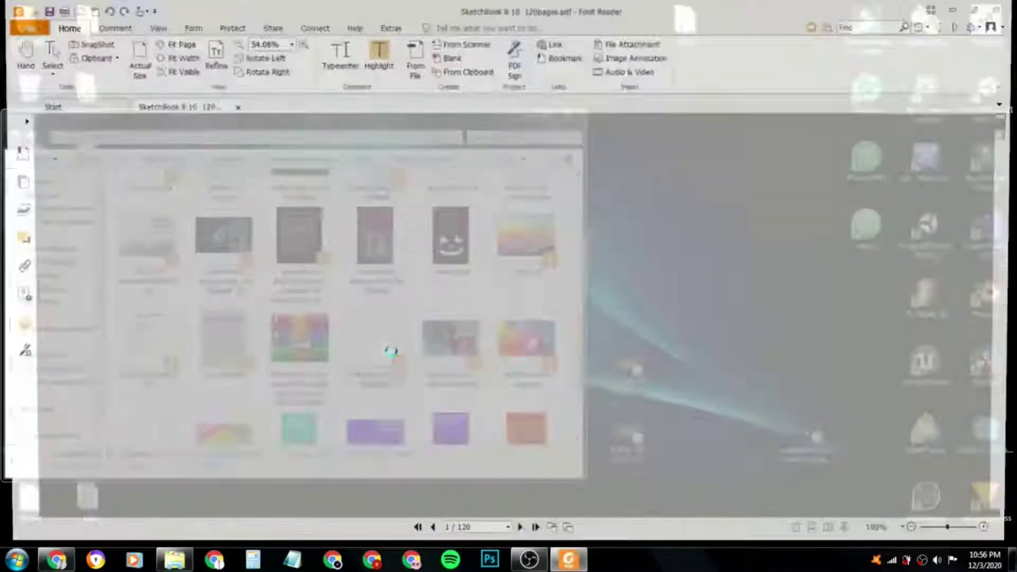
scroll(554, 365, "down", 4)
scroll(554, 365, "down", 2)
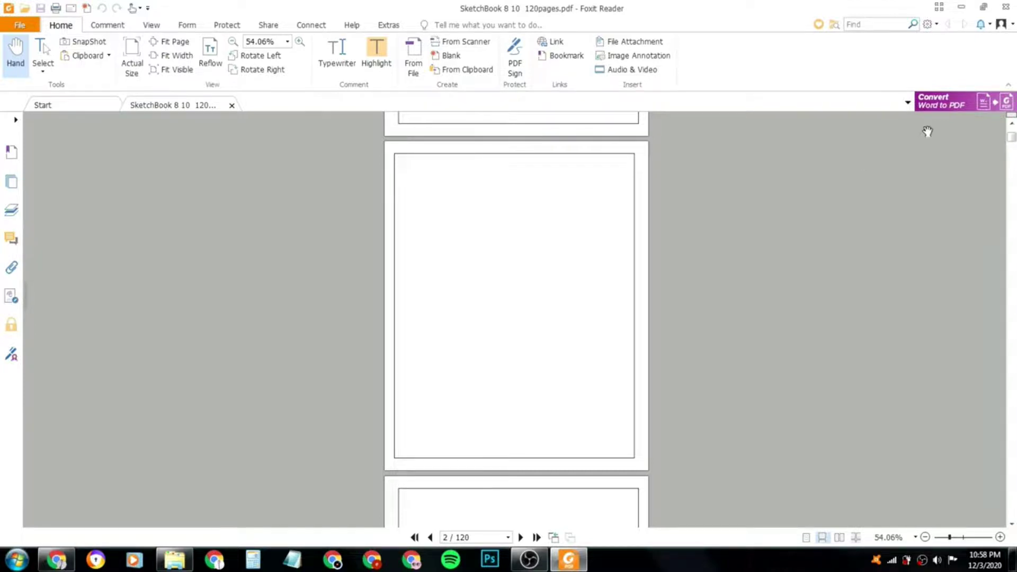
left_click(1006, 7)
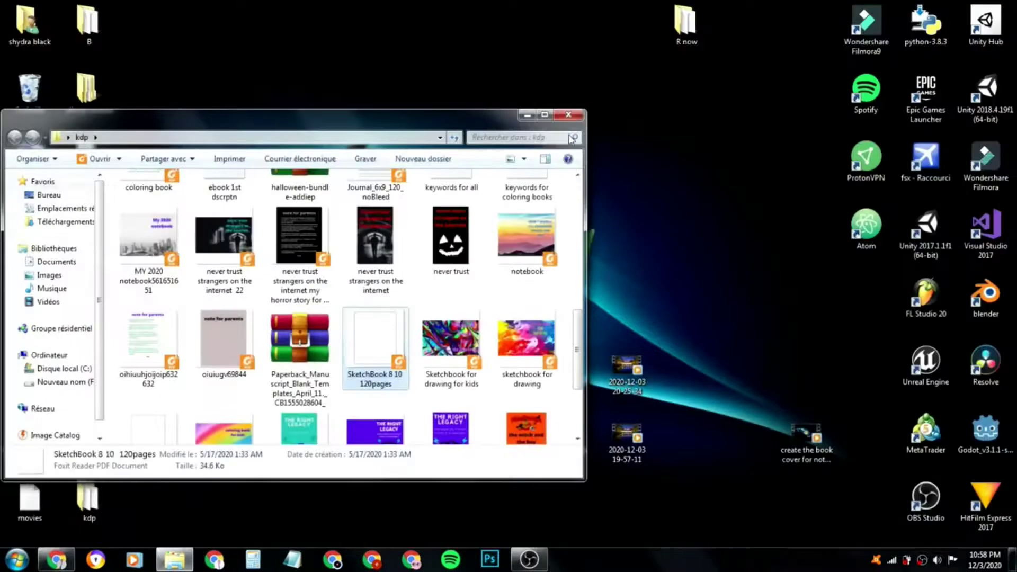
left_click(568, 115)
right_click(447, 75)
left_click(487, 111)
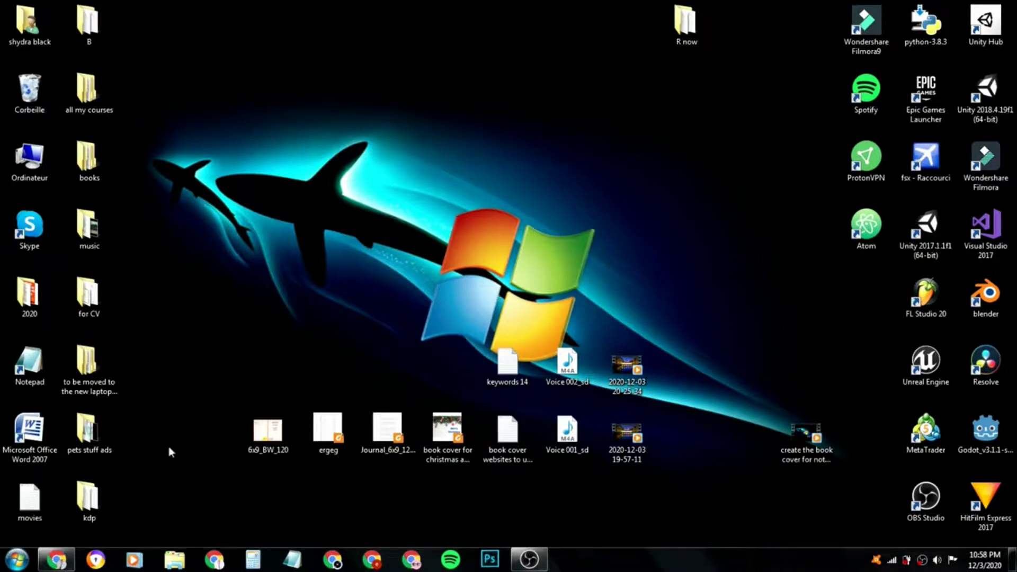
- Switch to Chrome and open the Canva home page
left_click(57, 559)
left_click(229, 33)
type("canva")
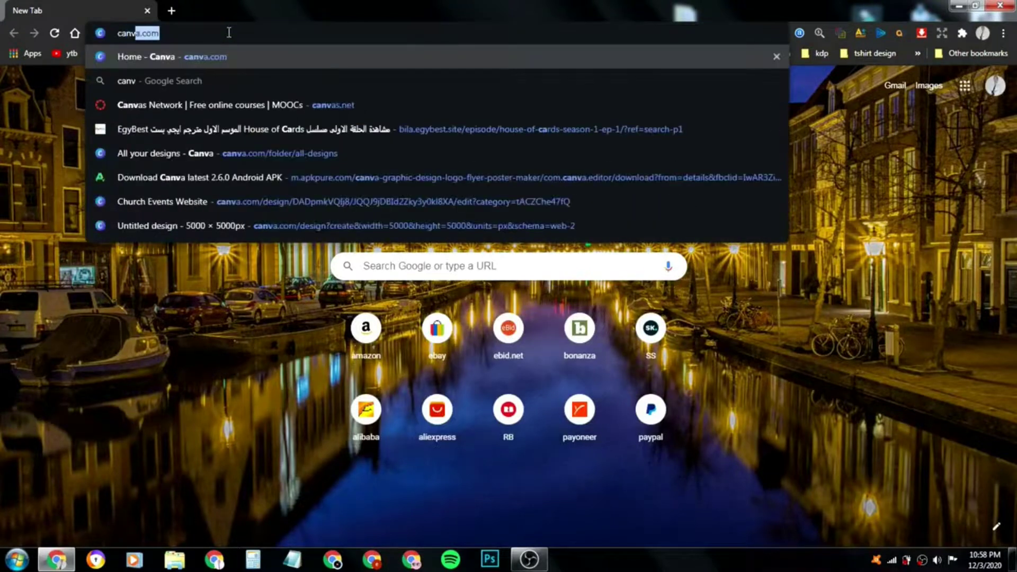
left_click(218, 57)
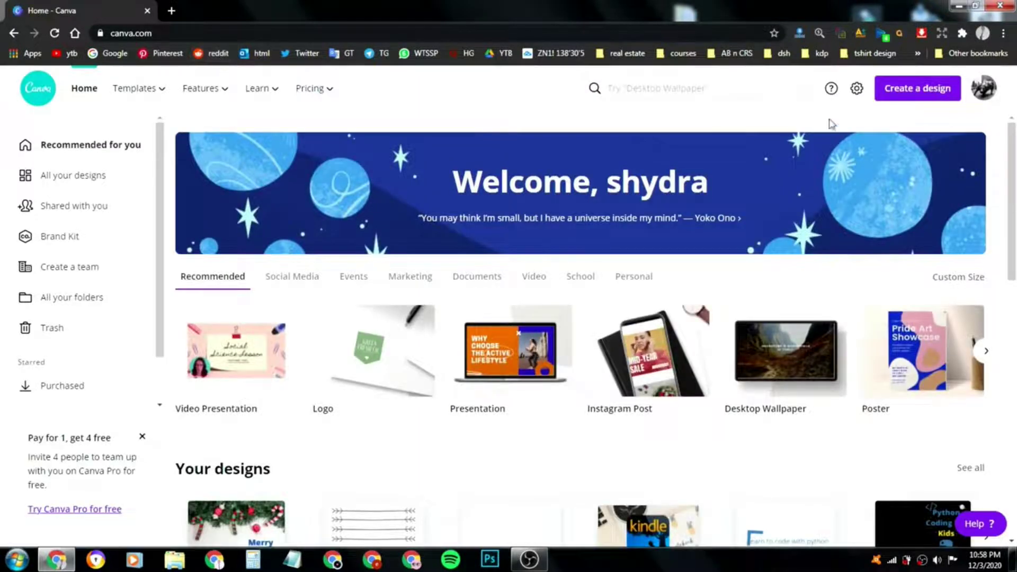
- Create a new custom-size Canva design 8 in wide and 10 in high
left_click(909, 100)
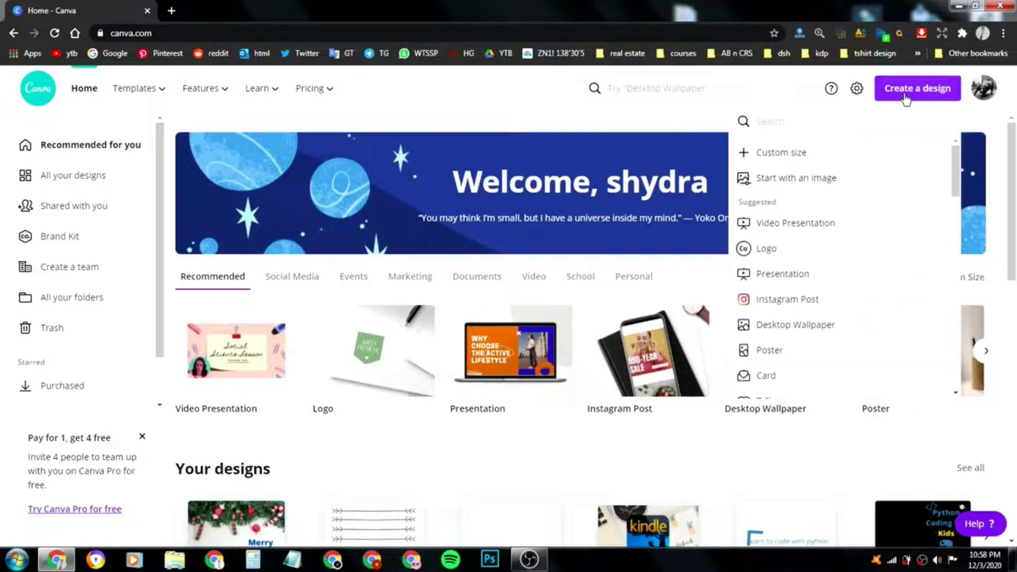
left_click(775, 154)
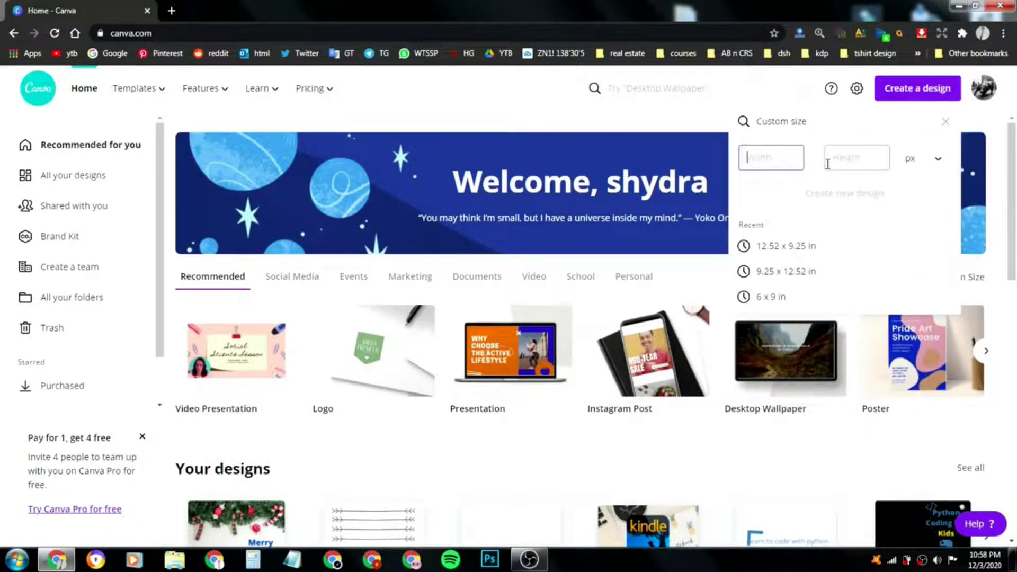
left_click(926, 170)
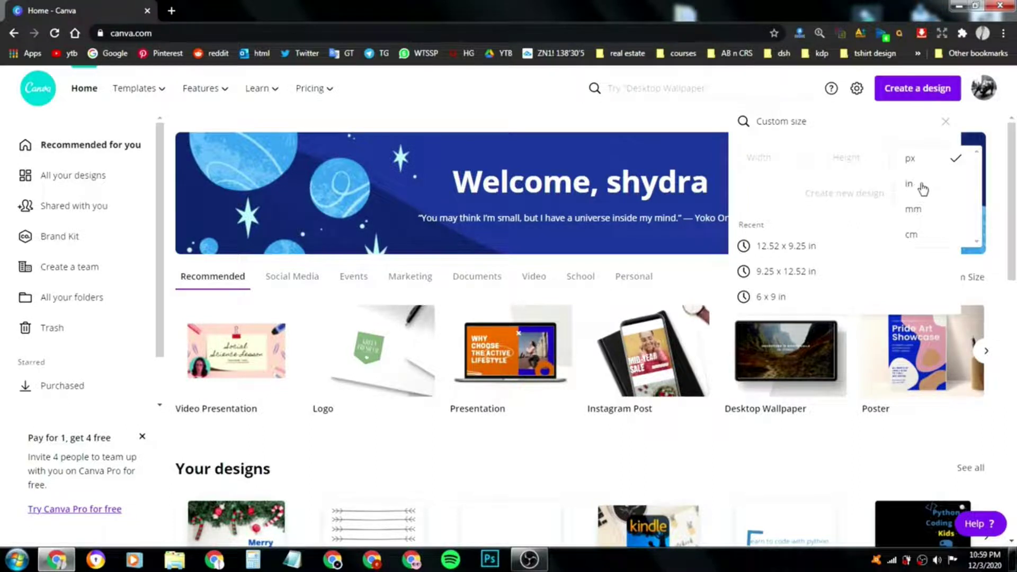
left_click(923, 188)
left_click(783, 158)
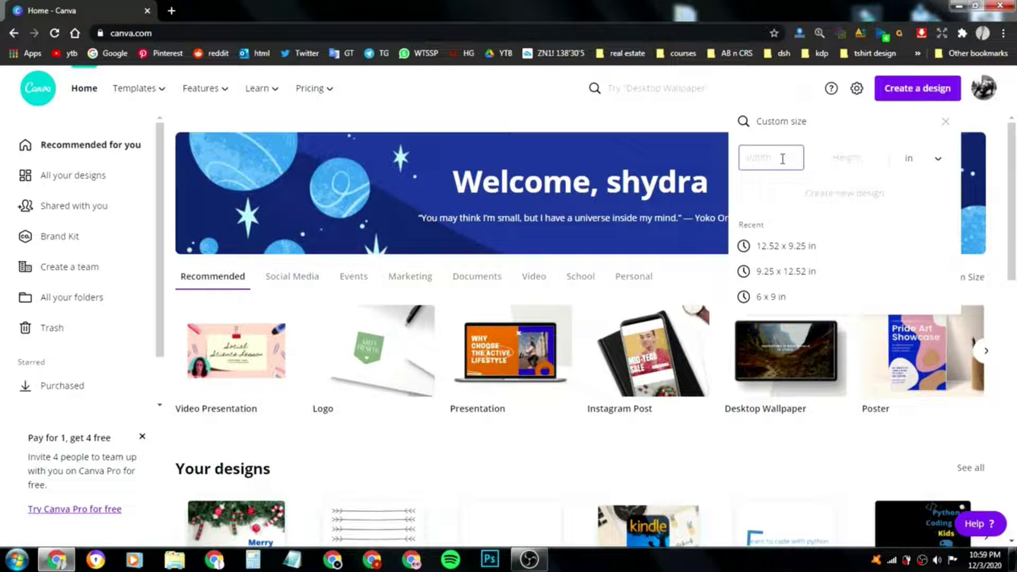
left_click(856, 158)
type("10")
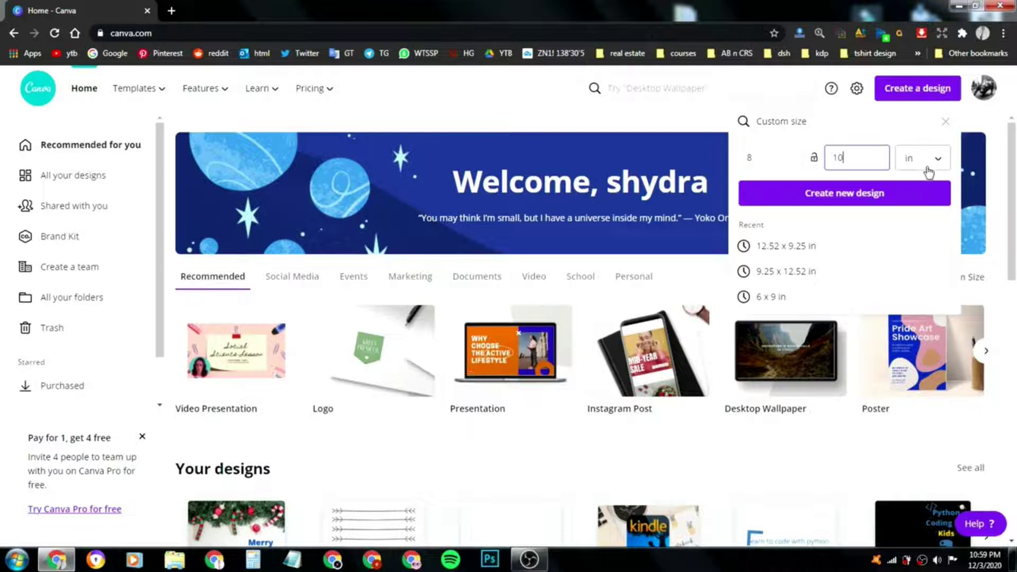
left_click(849, 204)
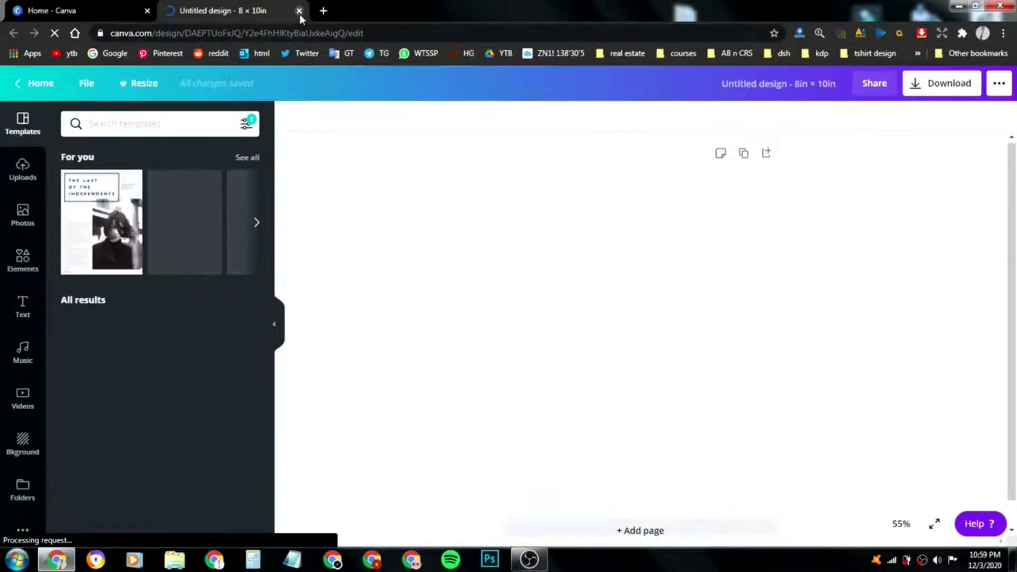
- Close the new design, create the 8 × 10 in design again, and close the Canva home tab
left_click(299, 12)
left_click(841, 201)
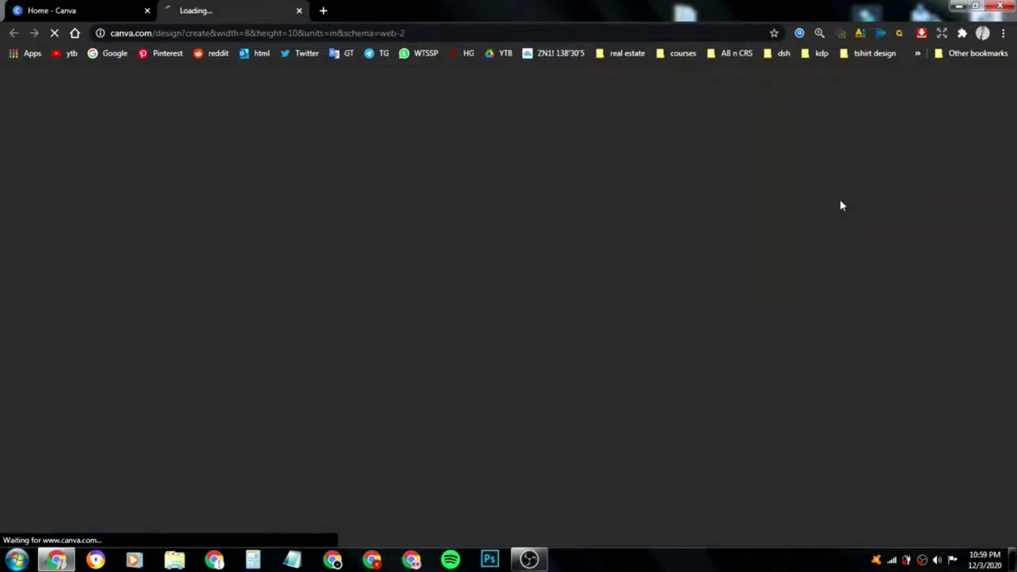
left_click(112, 10)
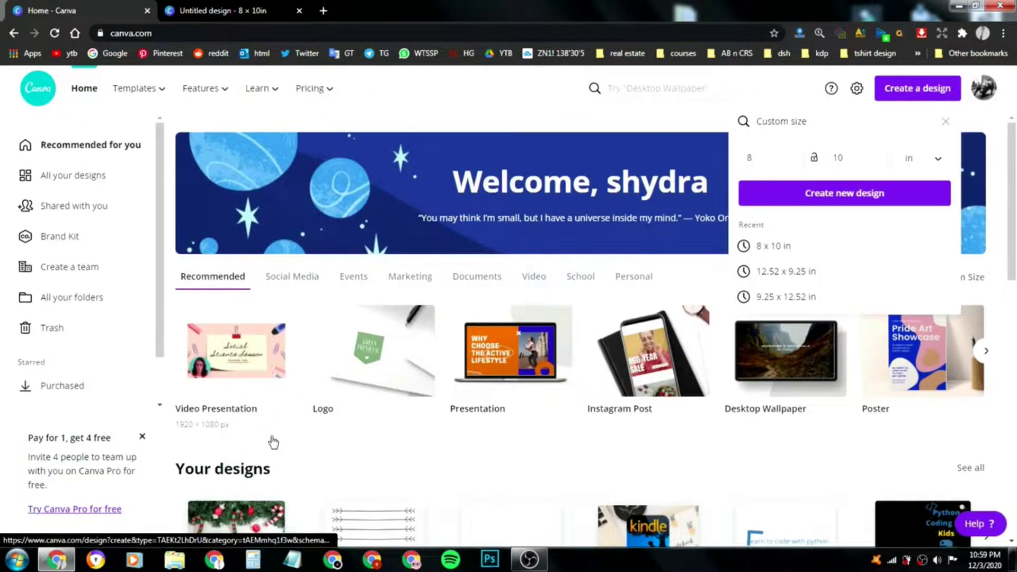
left_click(146, 10)
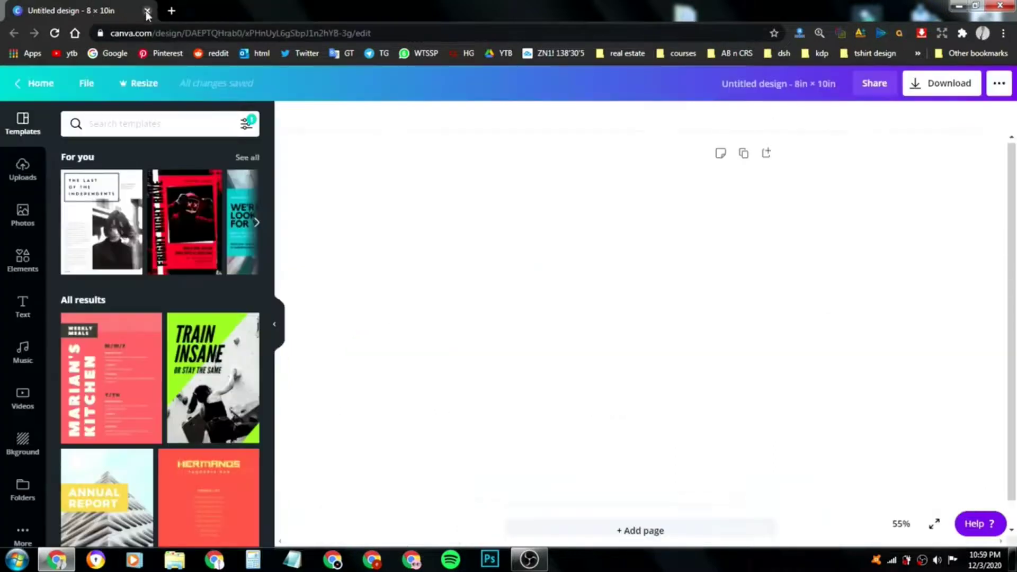
- Find the gold square frame with ornamental corners among the Lines elements and add it to the blank page
left_click(552, 250)
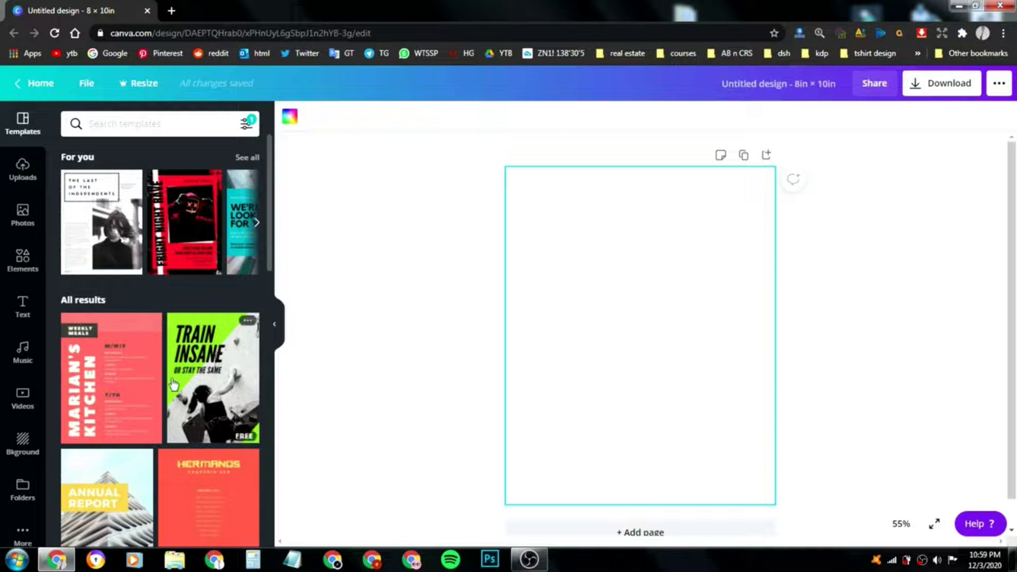
left_click(31, 269)
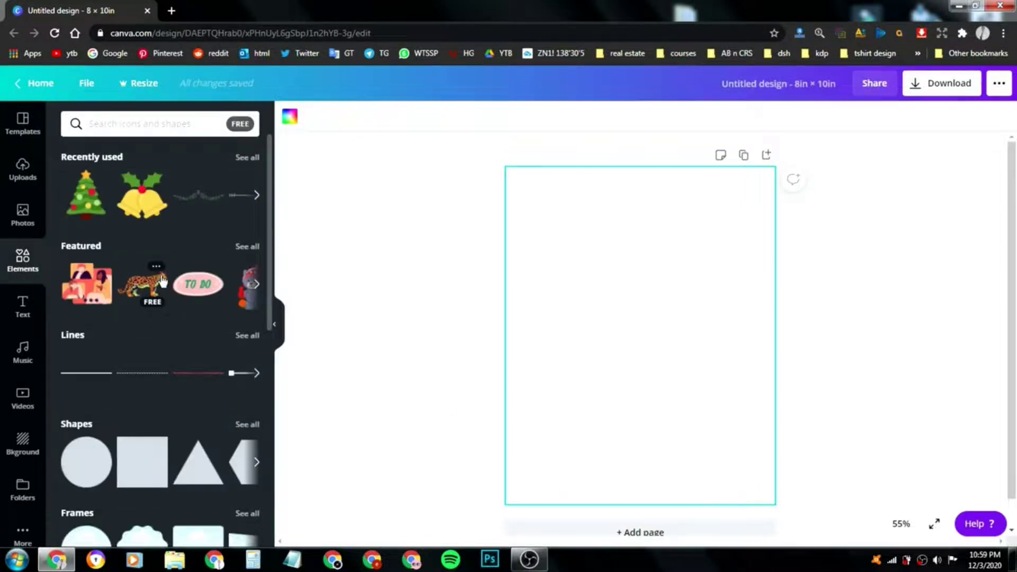
left_click(72, 337)
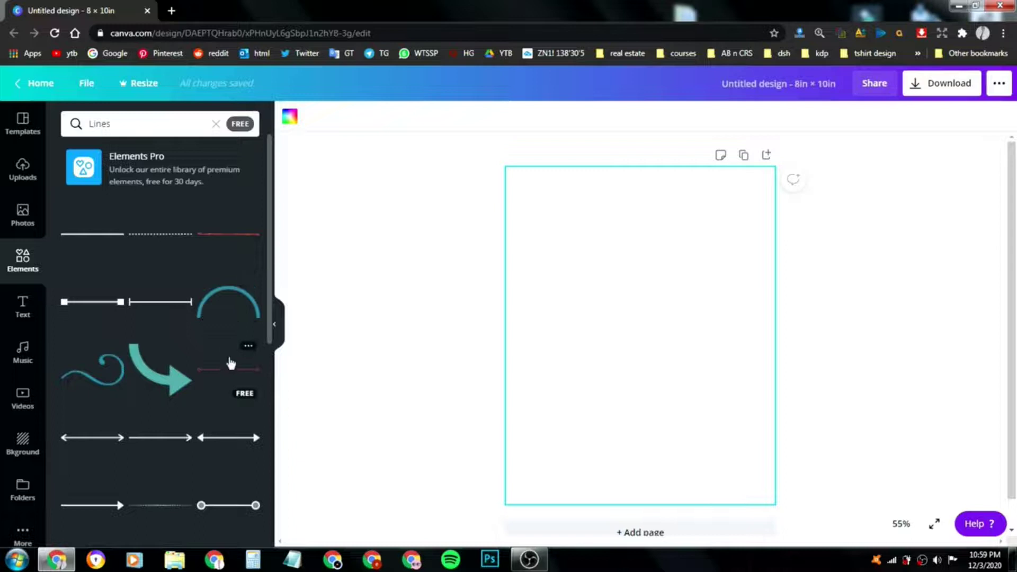
scroll(231, 363, "down", 5)
scroll(222, 359, "down", 4)
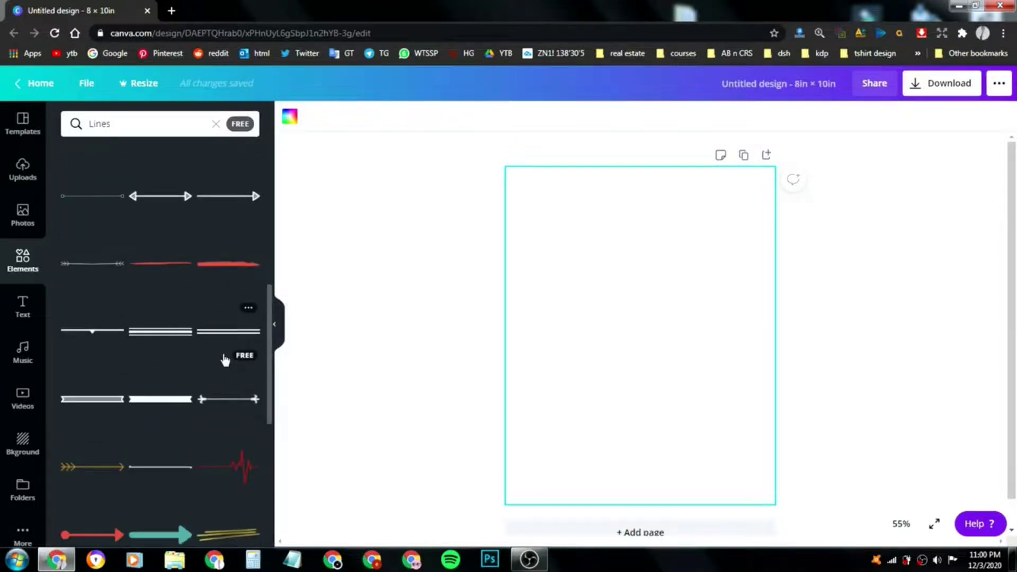
scroll(225, 360, "down", 5)
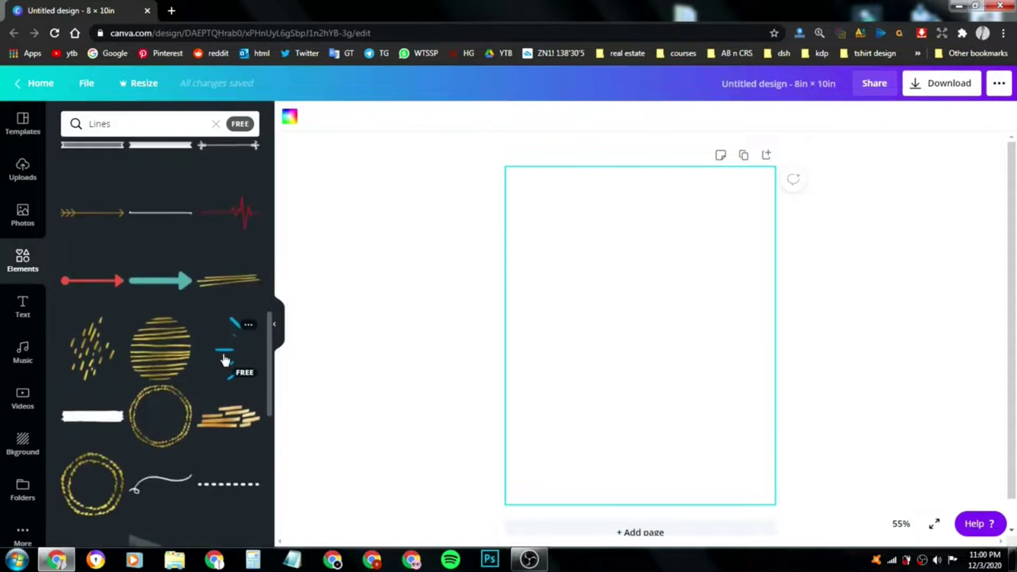
scroll(226, 359, "down", 4)
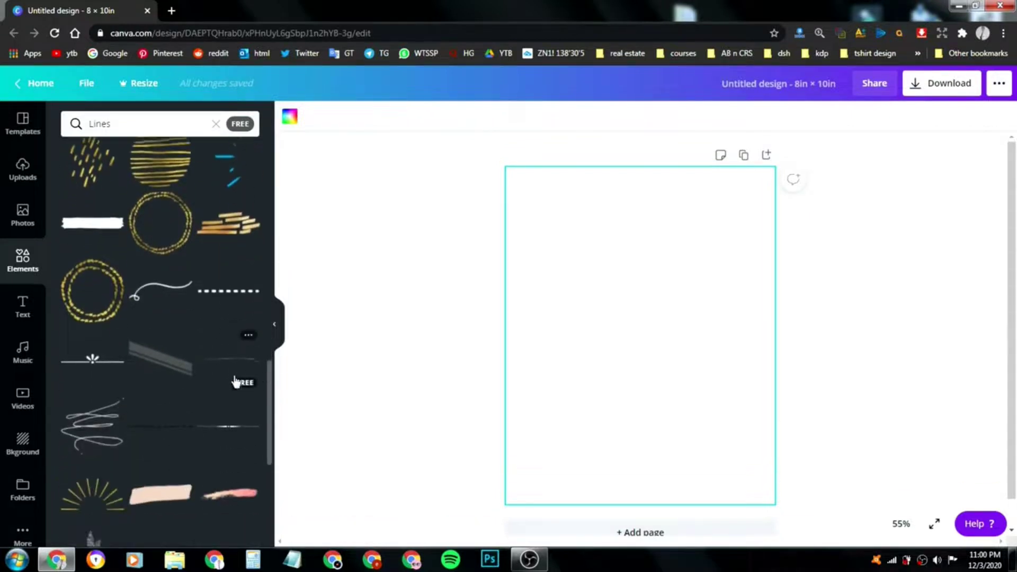
scroll(234, 381, "down", 2)
scroll(230, 381, "down", 5)
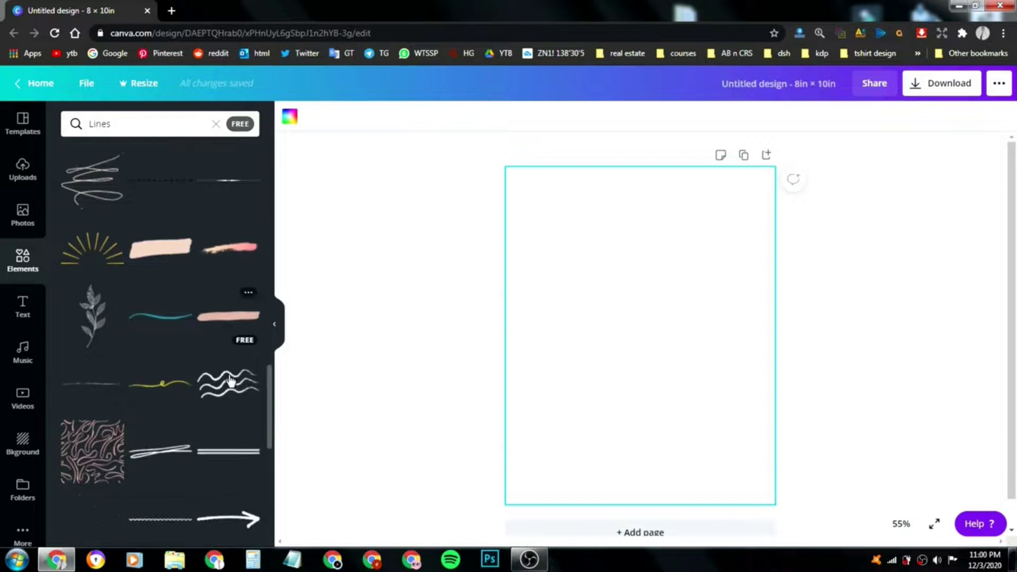
scroll(231, 381, "down", 4)
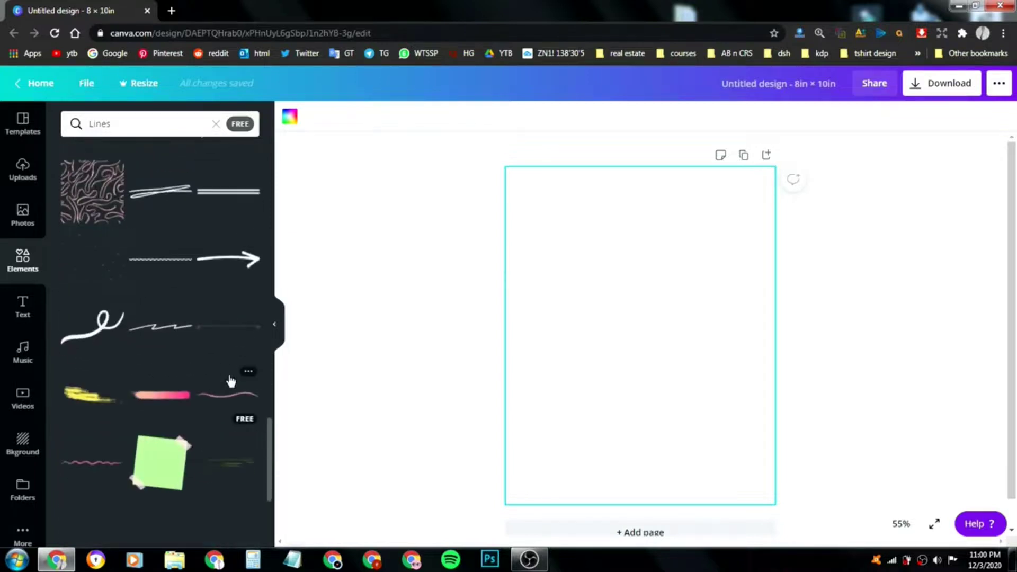
scroll(230, 379, "down", 5)
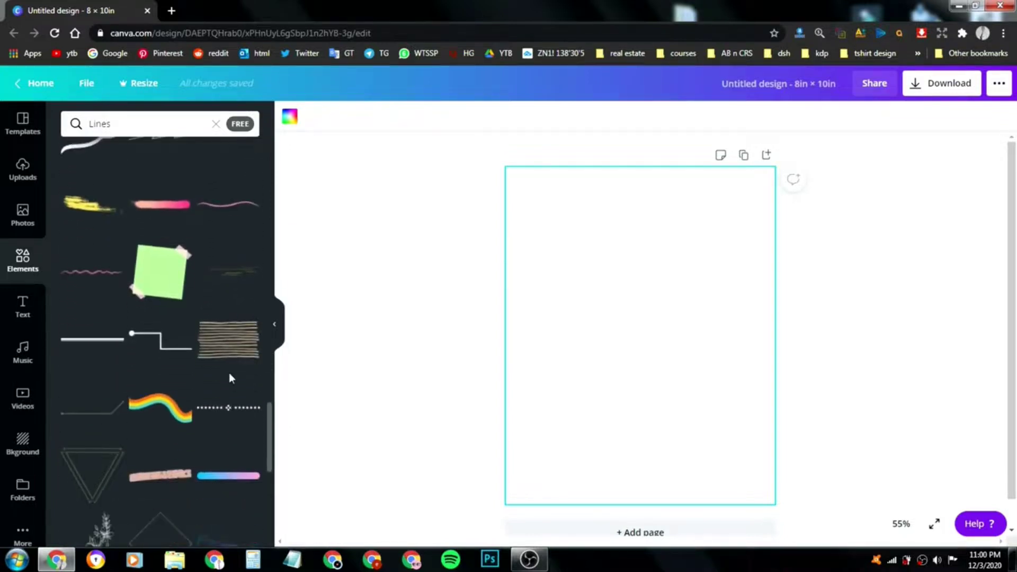
scroll(230, 381, "down", 2)
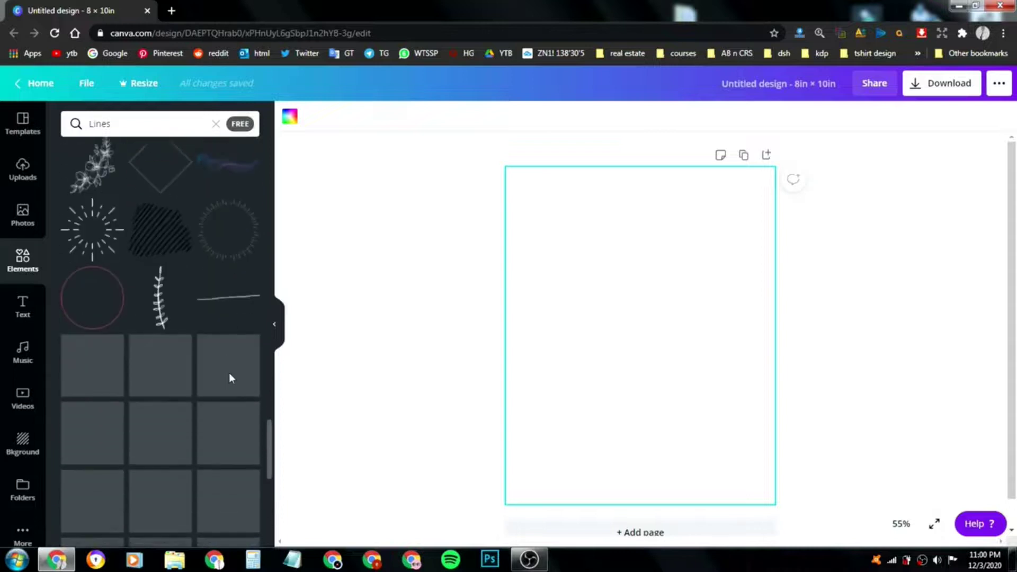
scroll(142, 394, "down", 3)
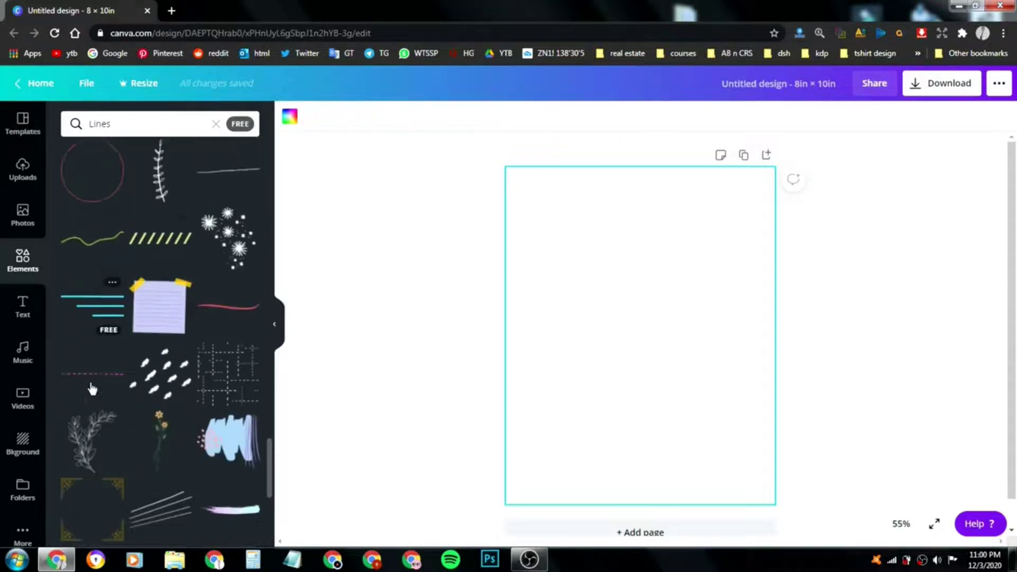
scroll(154, 427, "down", 4)
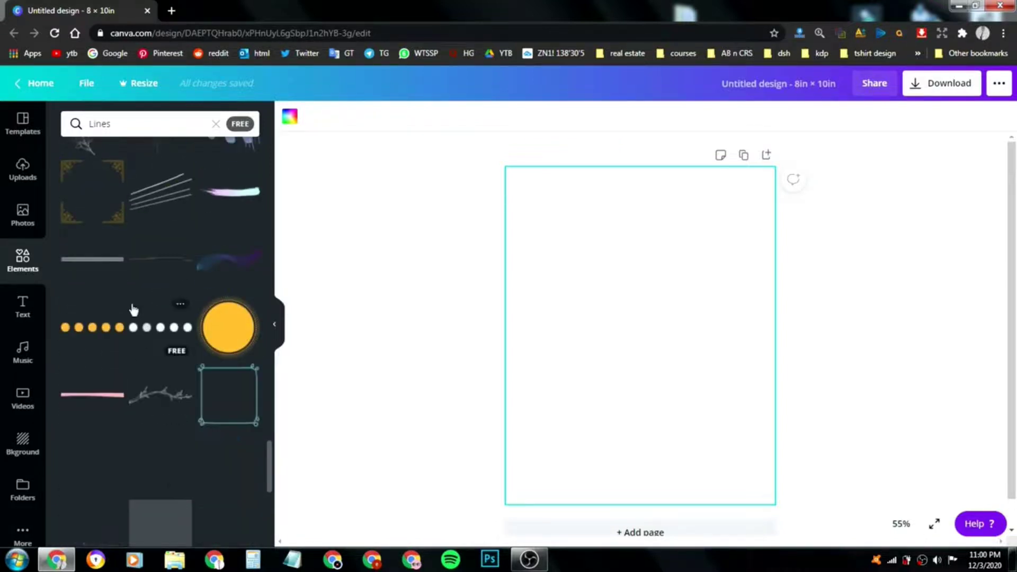
left_click(101, 207)
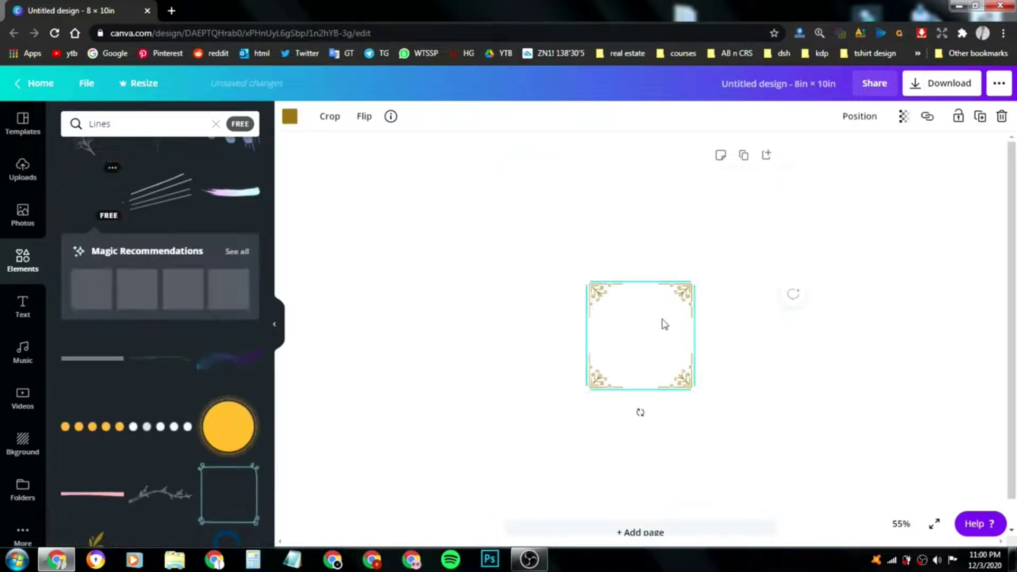
- Enlarge the gold ornamental frame to nearly the full page height and centre it on the page
left_click_drag(692, 281, 745, 177)
left_click_drag(702, 222, 659, 215)
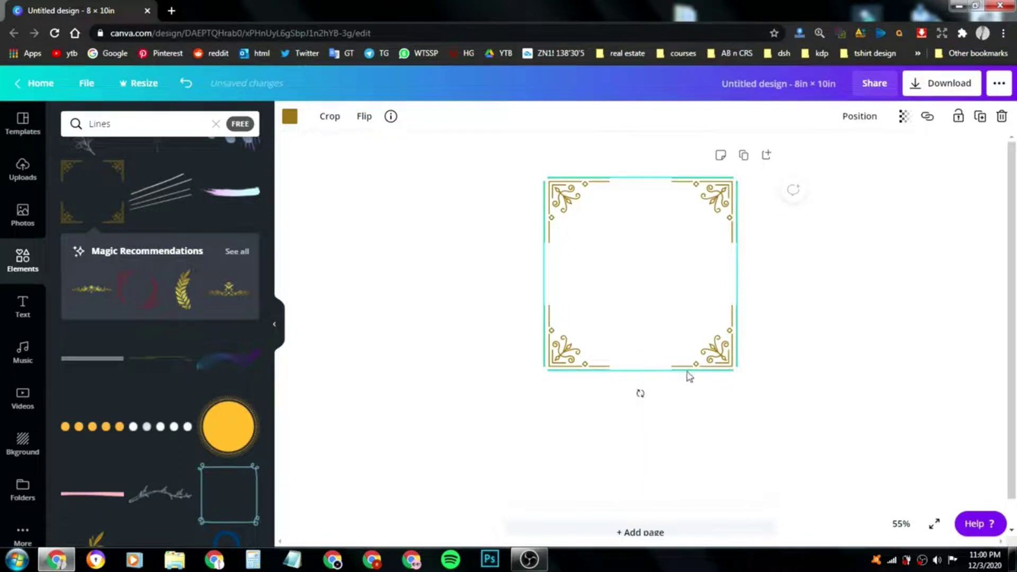
left_click_drag(755, 401, 854, 508)
left_click_drag(805, 434, 728, 403)
left_click(896, 353)
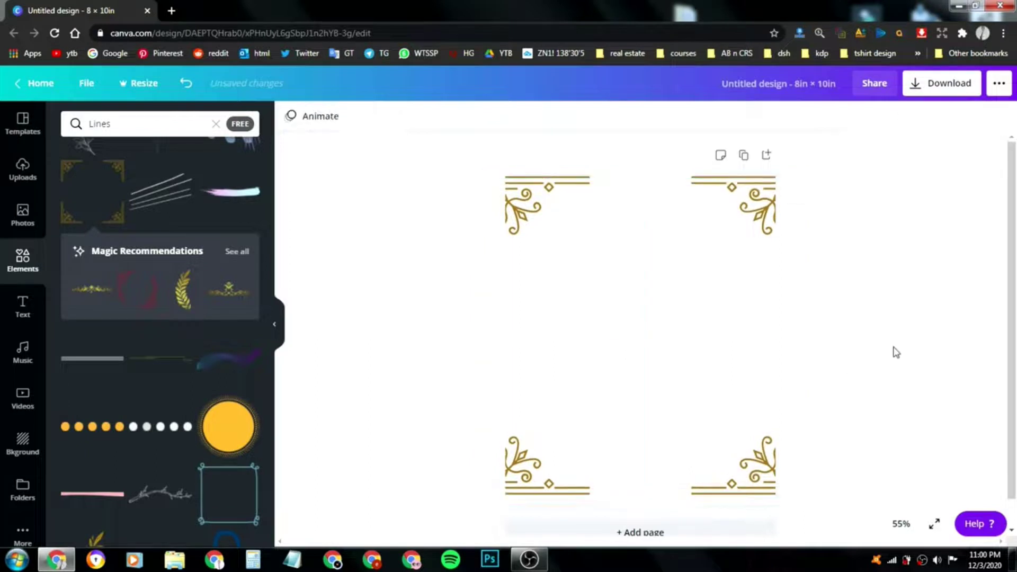
- Delete the gold ornamental frame from the page
left_click(780, 473)
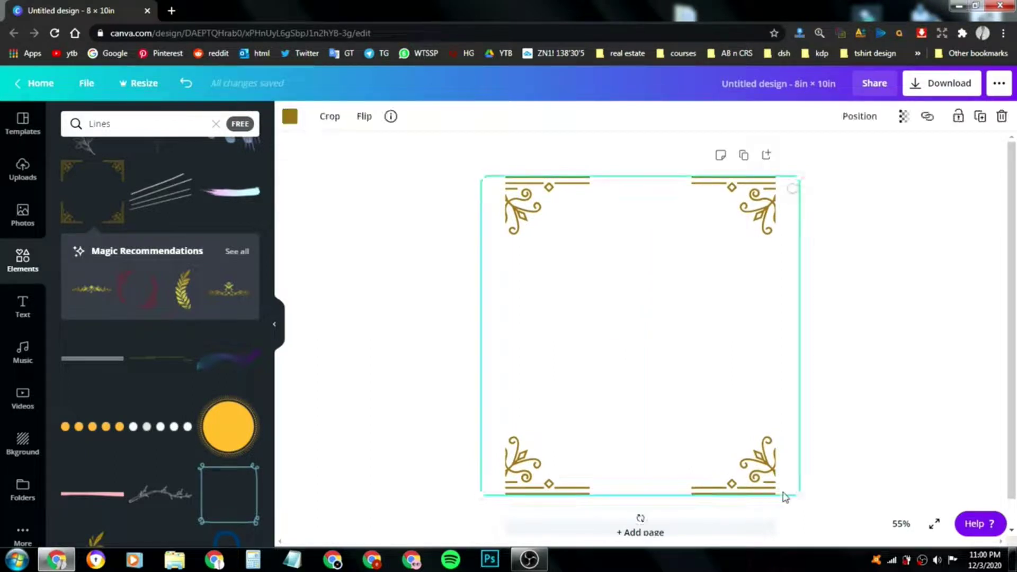
left_click(1003, 118)
- Try the teal square frame with looped corners from the Lines elements at full page height, and delete it
scroll(179, 404, "down", 4)
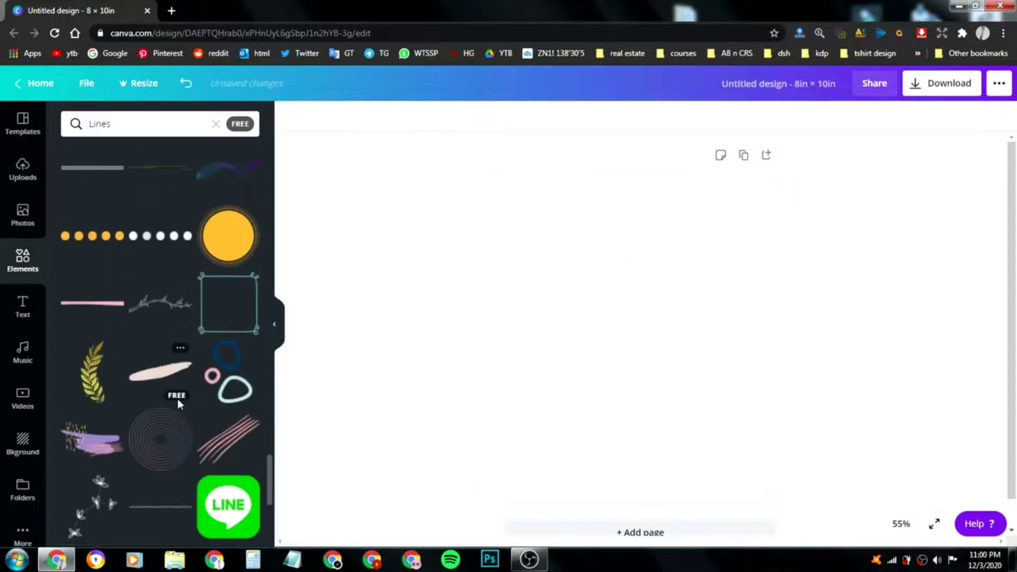
scroll(178, 404, "down", 1)
left_click(222, 249)
left_click_drag(613, 358, 553, 439)
left_click_drag(618, 386, 819, 155)
left_click_drag(767, 304, 682, 307)
left_click(422, 290)
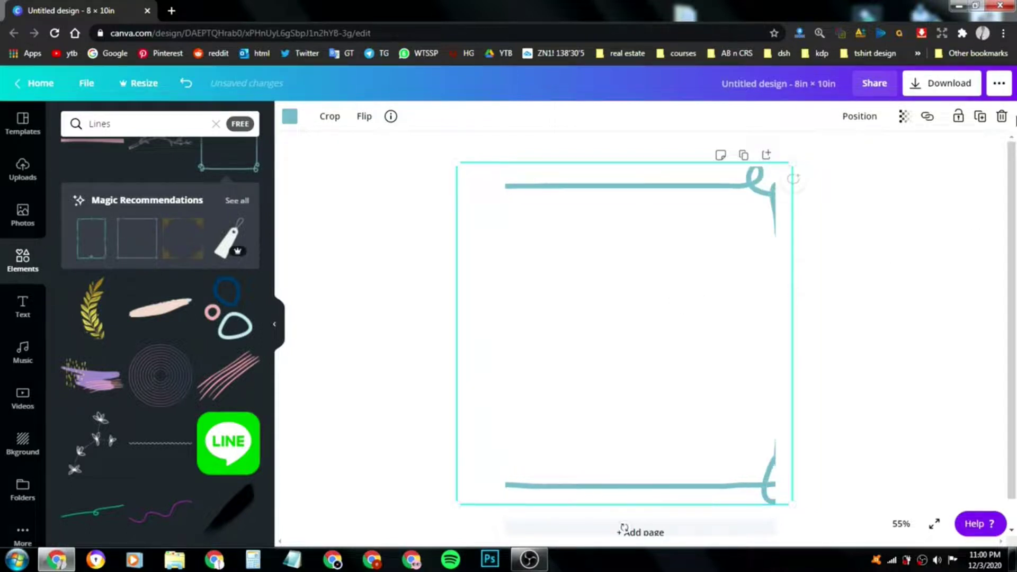
left_click(1001, 116)
- Add the plain solid line from the Lines elements, lengthen it to most of the page width, and centre it near the page's upper edge
scroll(161, 452, "up", 1)
scroll(161, 451, "down", 2)
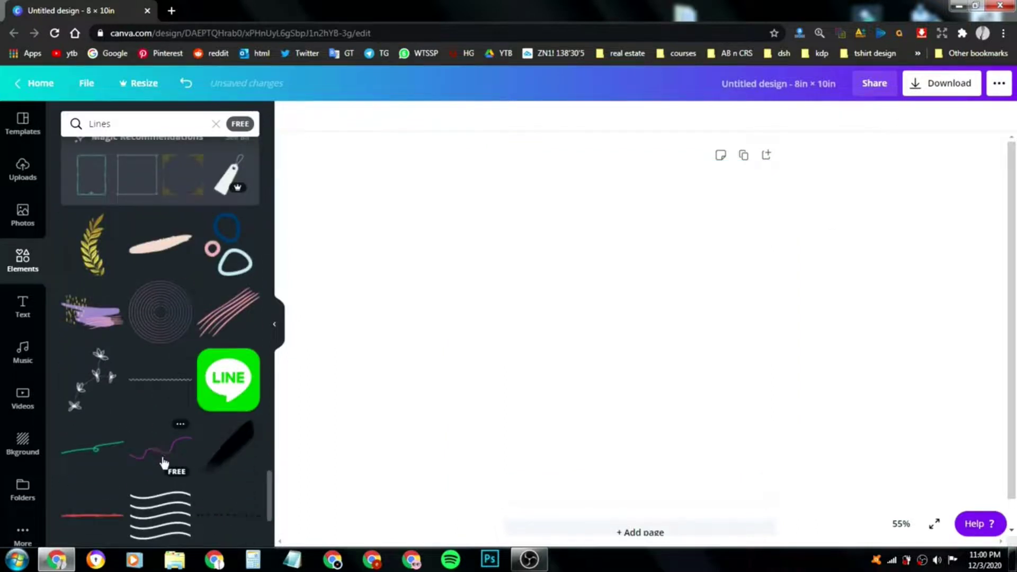
scroll(162, 452, "down", 12)
left_click_drag(267, 392, 271, 158)
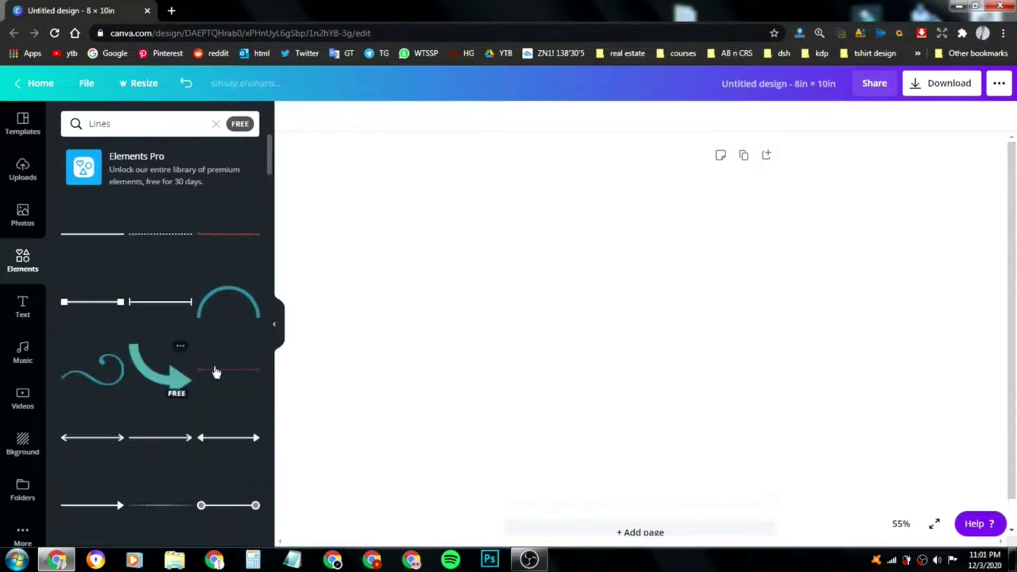
left_click(95, 233)
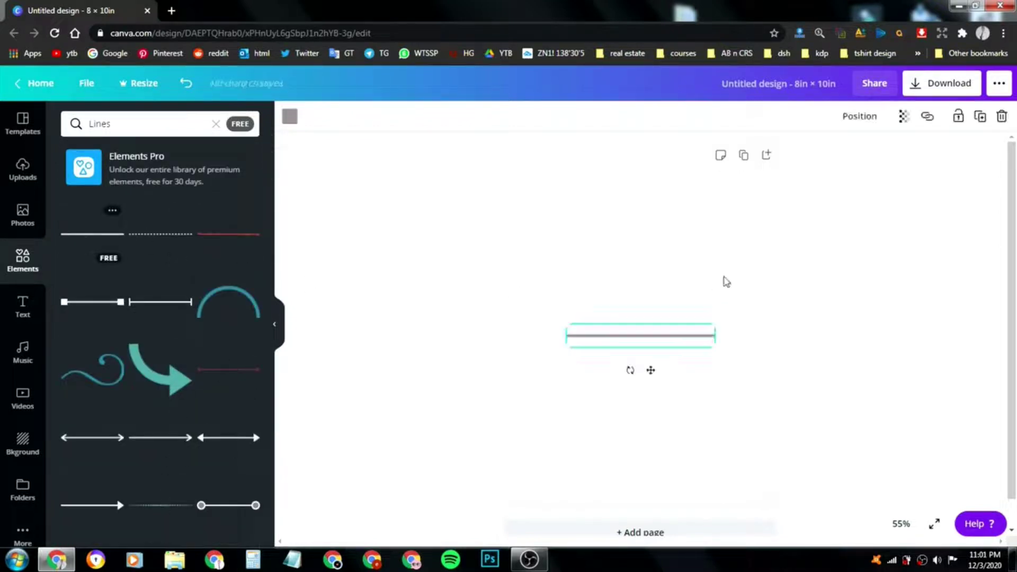
left_click_drag(659, 344, 783, 188)
left_click_drag(708, 189, 677, 191)
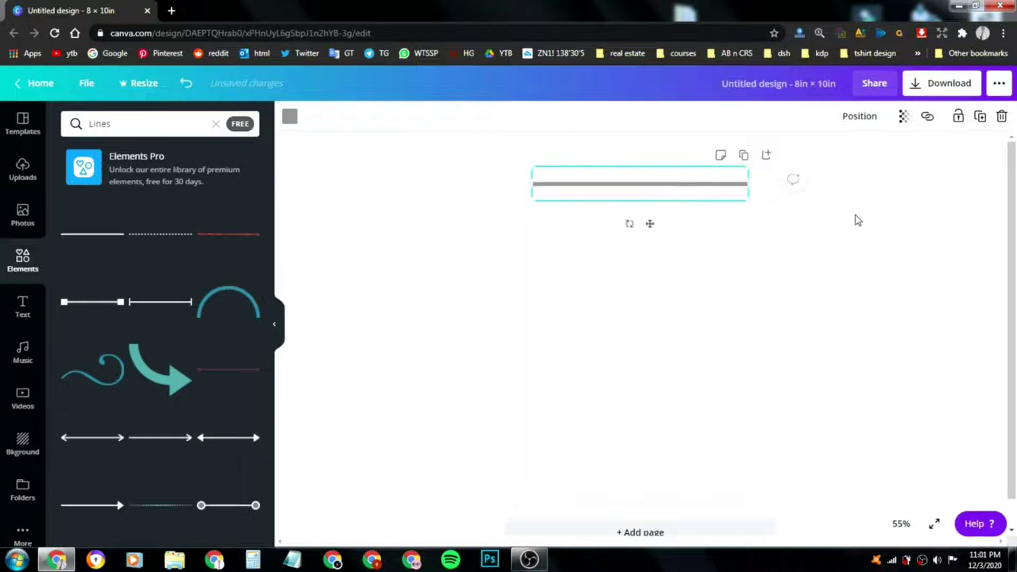
- Copy the grey line and place the duplicate near the page's lower edge, aligned with the original
right_click(683, 200)
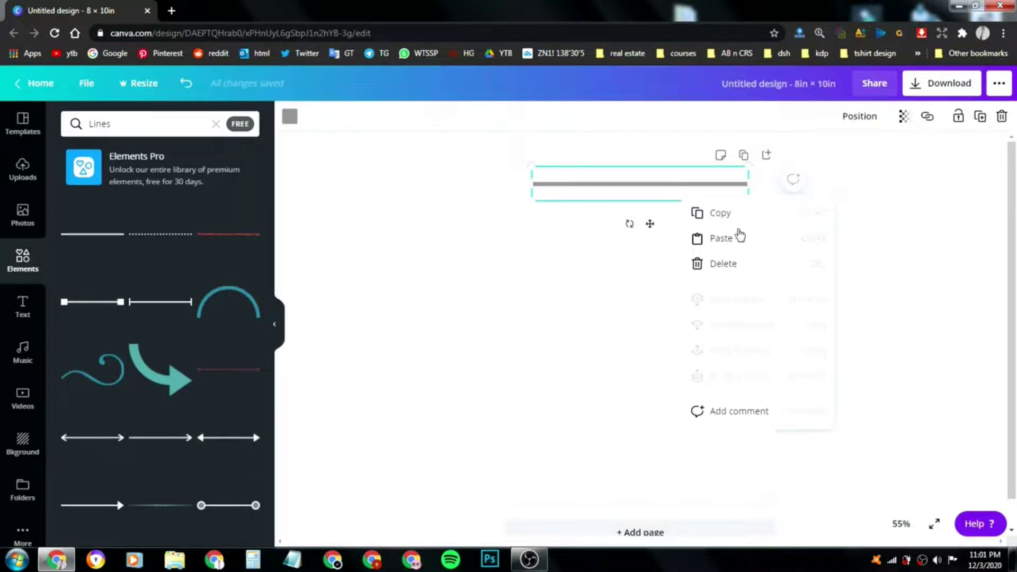
left_click(715, 220)
right_click(674, 459)
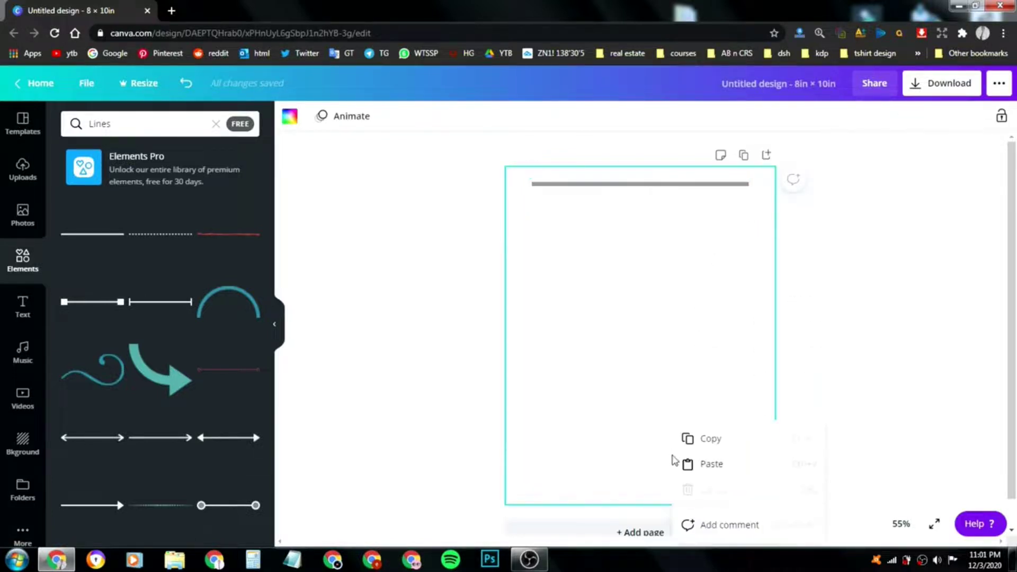
left_click(712, 464)
left_click_drag(711, 206, 704, 496)
left_click(993, 288)
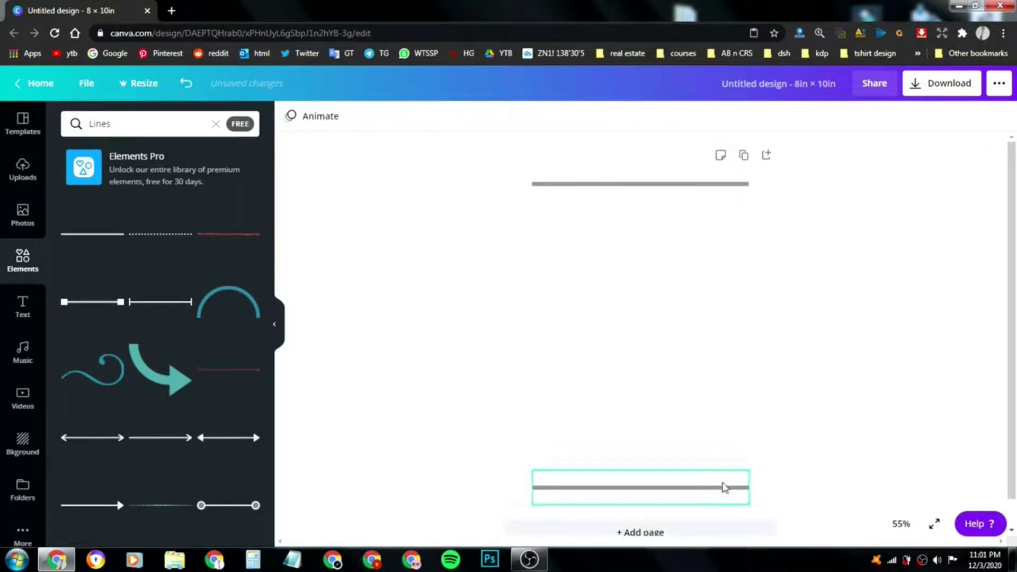
left_click(557, 396)
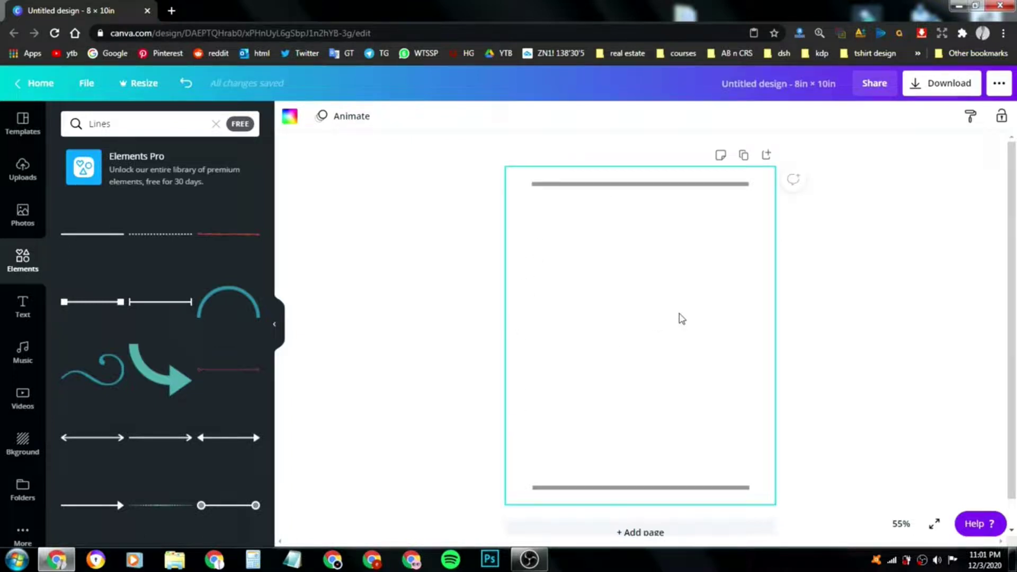
key("Escape")
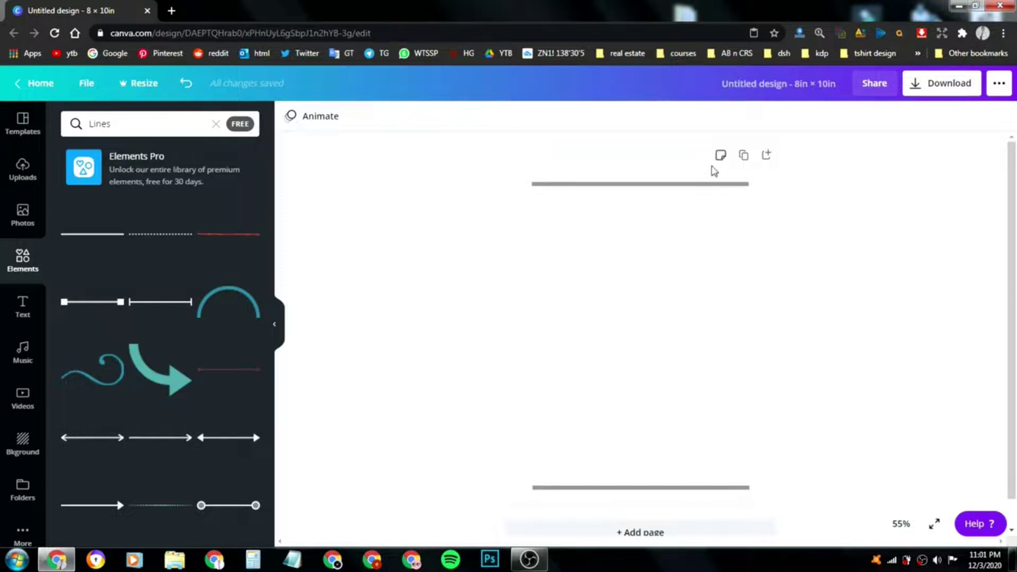
- Duplicate the page with the two grey lines repeatedly until the design has 37 pages
left_click(745, 156)
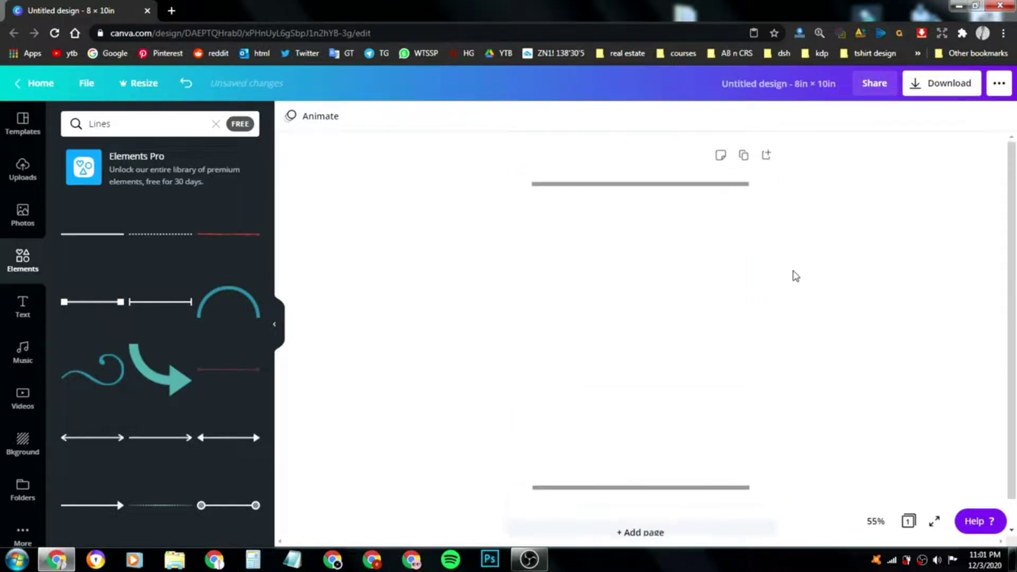
left_click(745, 156)
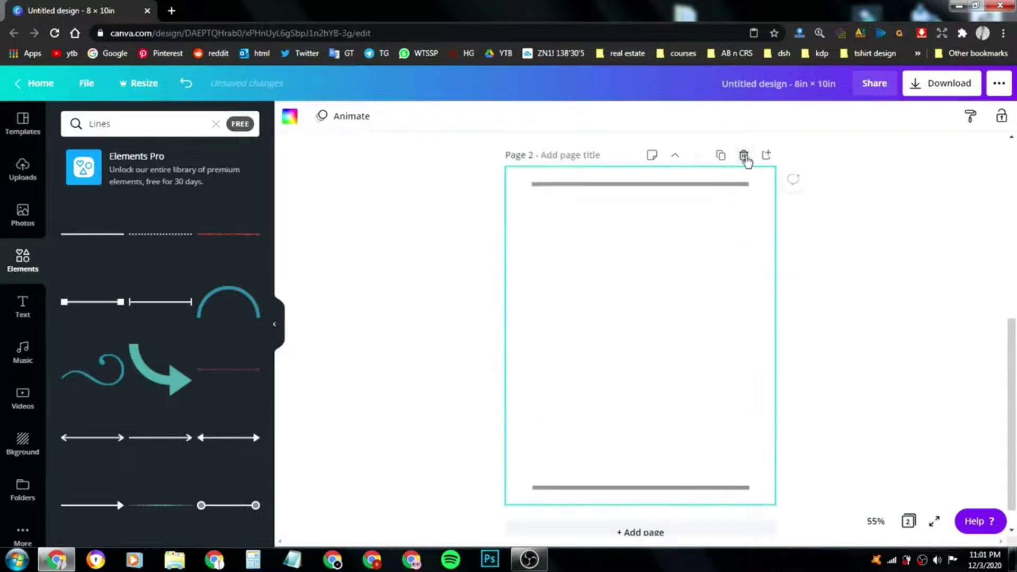
left_click(722, 157)
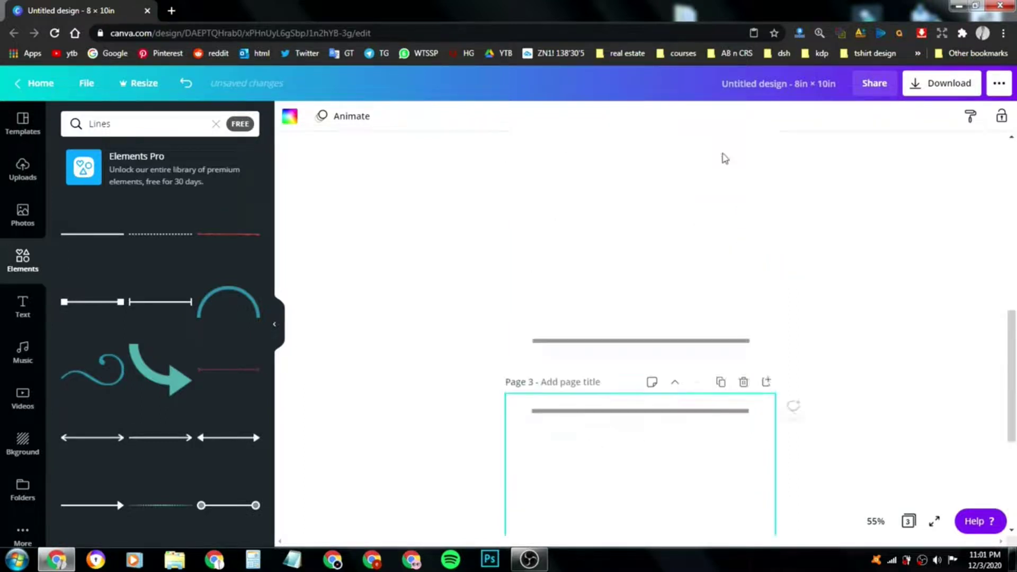
left_click(722, 156)
left_click(722, 156)
left_click(723, 156)
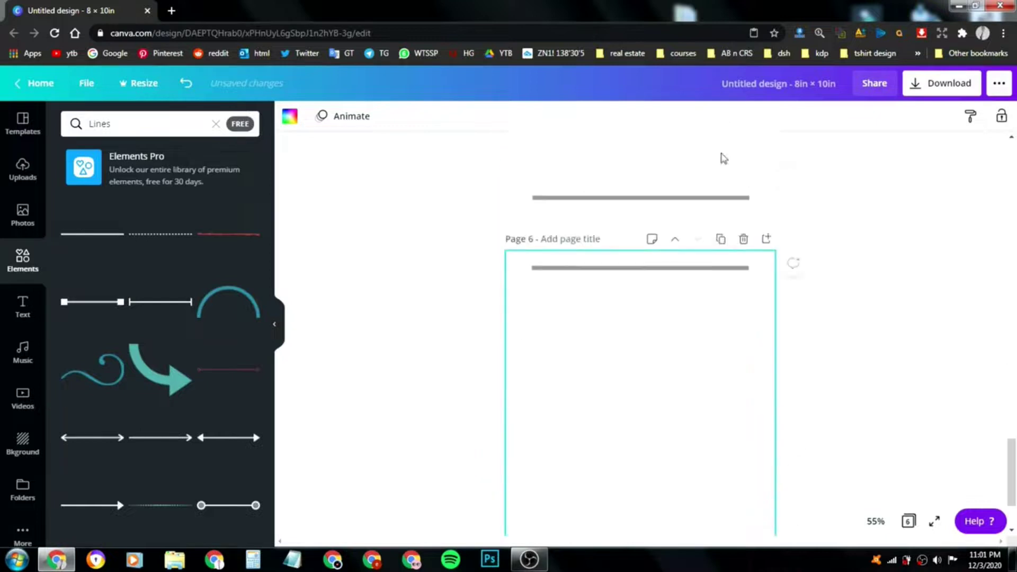
left_click(723, 156)
left_click(723, 157)
left_click(723, 157)
left_click(722, 157)
left_click(722, 157)
left_click(722, 157)
left_click(722, 157)
left_click(722, 157)
left_click(722, 157)
left_click(722, 156)
left_click(722, 157)
left_click(722, 157)
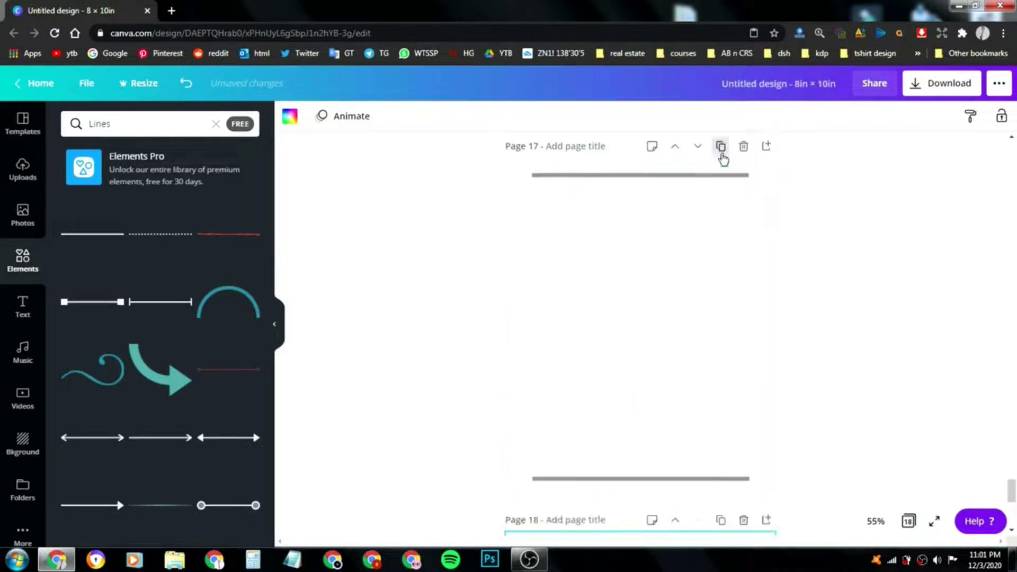
left_click(722, 157)
left_click(722, 157)
left_click(722, 157)
left_click(722, 157)
left_click(722, 157)
left_click(722, 156)
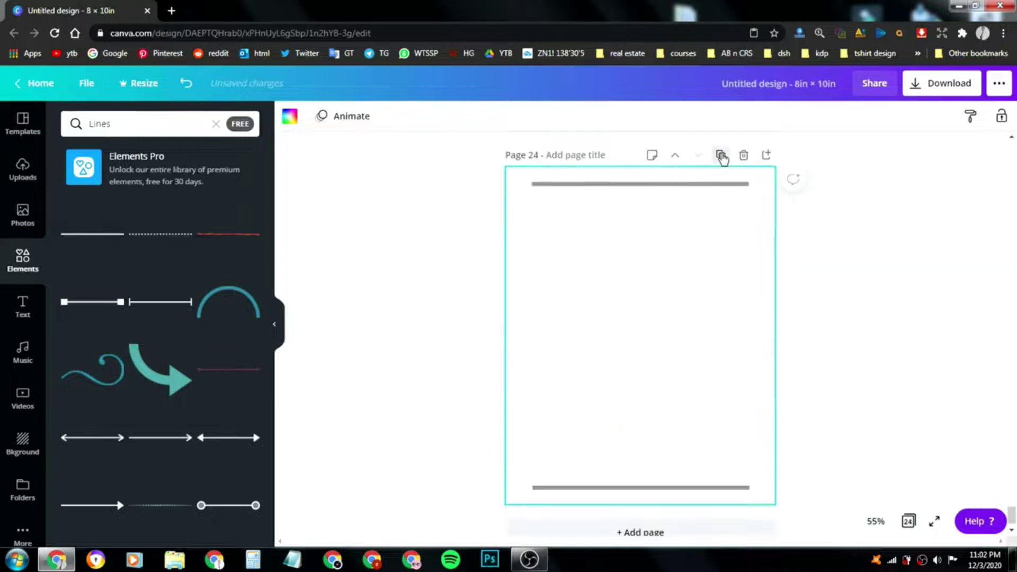
left_click(723, 157)
left_click(723, 157)
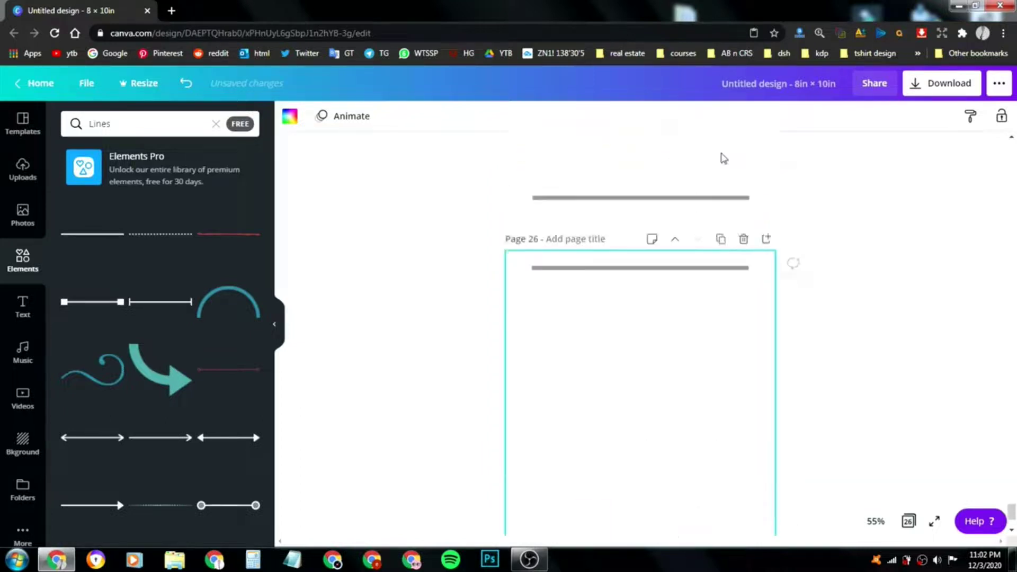
left_click(722, 157)
left_click(722, 157)
left_click(722, 156)
left_click(722, 157)
left_click(722, 157)
left_click(722, 157)
left_click(722, 157)
left_click(722, 157)
left_click(722, 156)
left_click(722, 157)
left_click(722, 157)
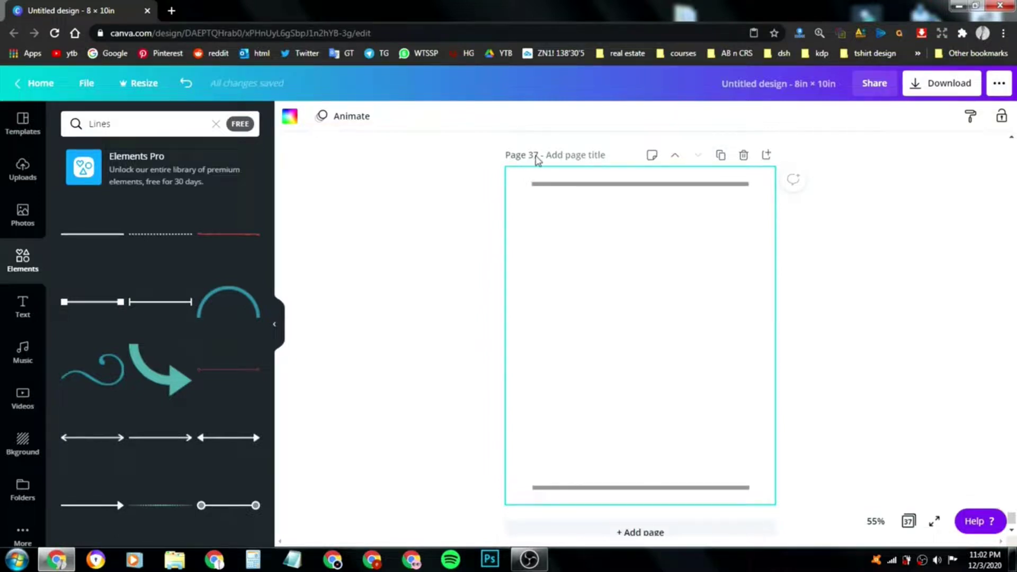
left_click(845, 221)
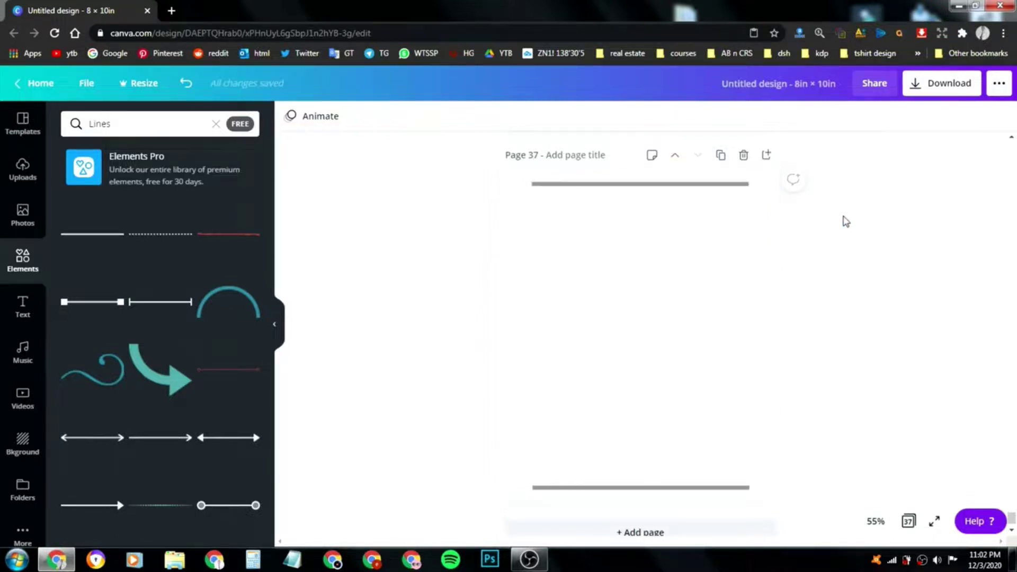
- Download all 37 pages of the design as a PDF Print file
left_click(918, 93)
left_click(874, 178)
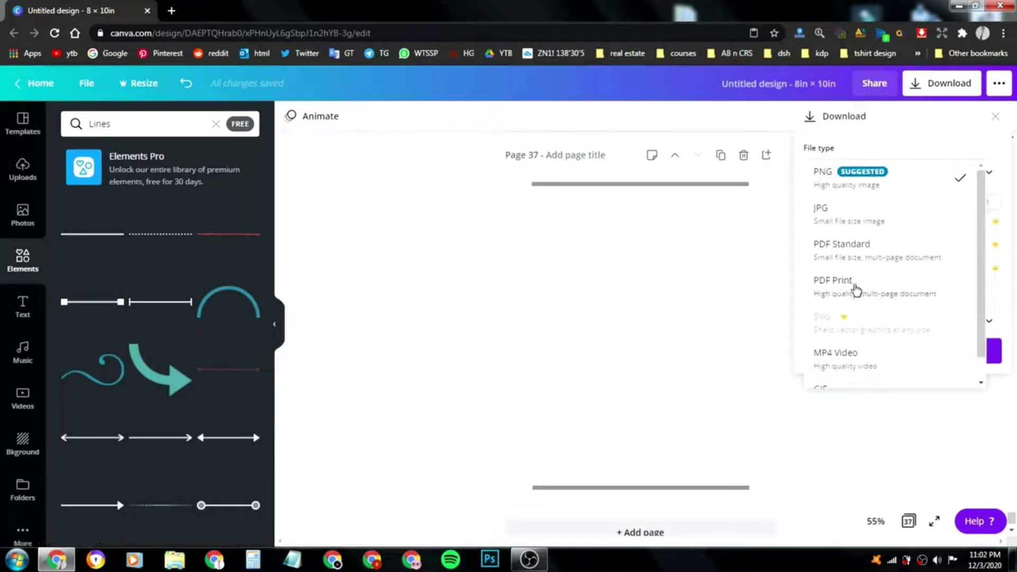
left_click(857, 289)
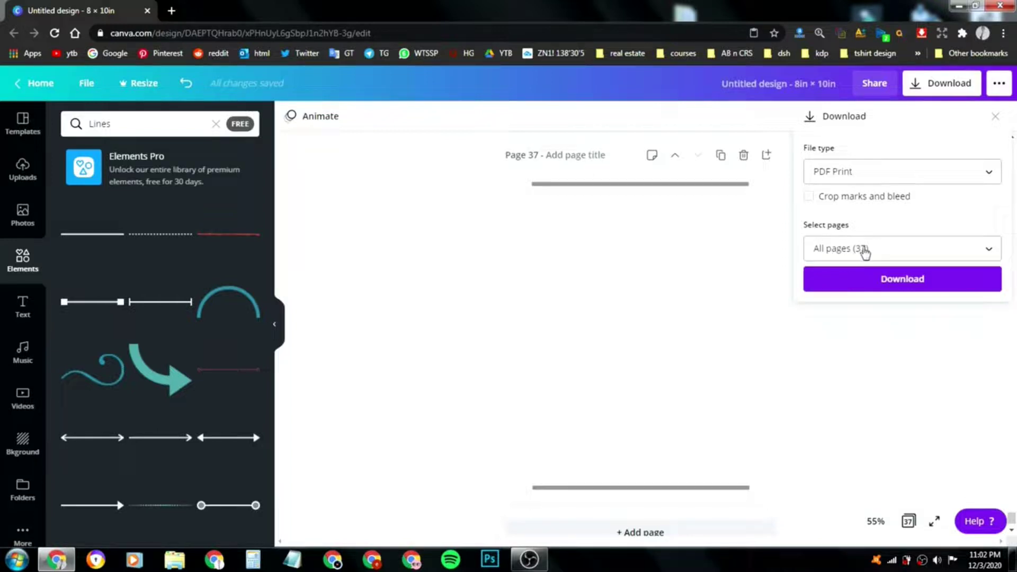
left_click(882, 280)
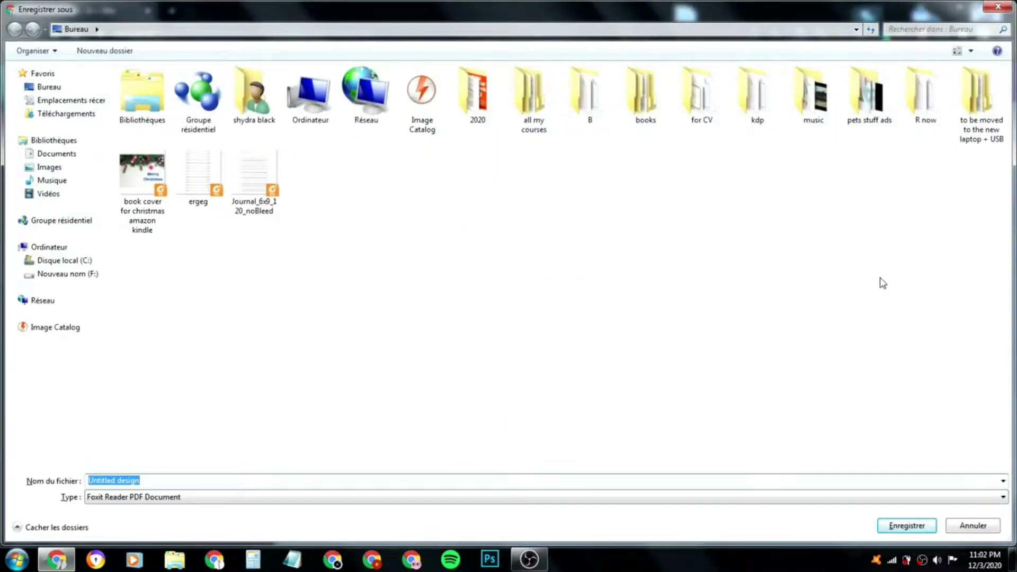
- Save the downloaded PDF to the desktop (Bureau) as "sketching book for drawing"
type("sketching bok for drawing")
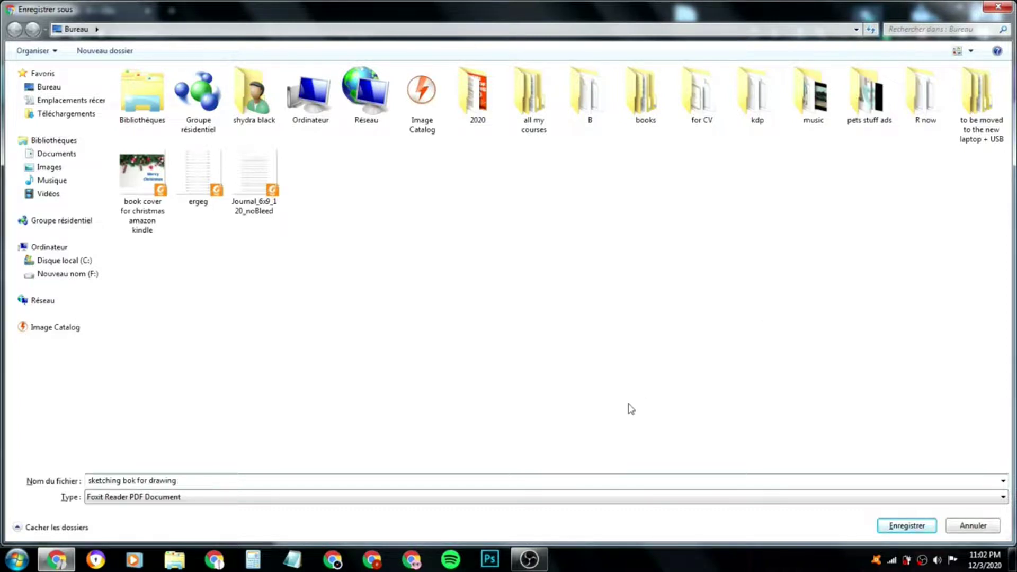
left_click(131, 480)
type("o")
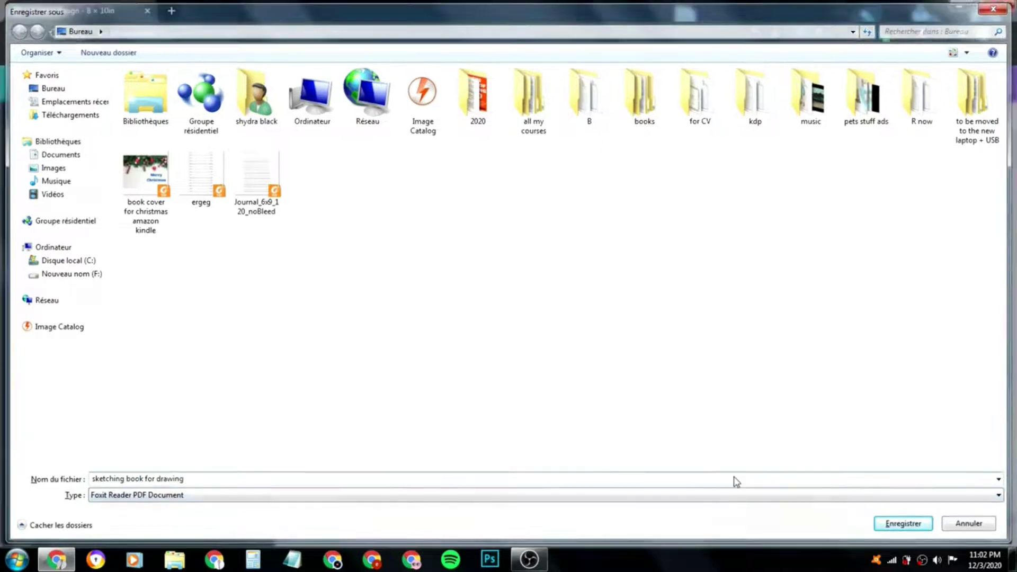
key("Return")
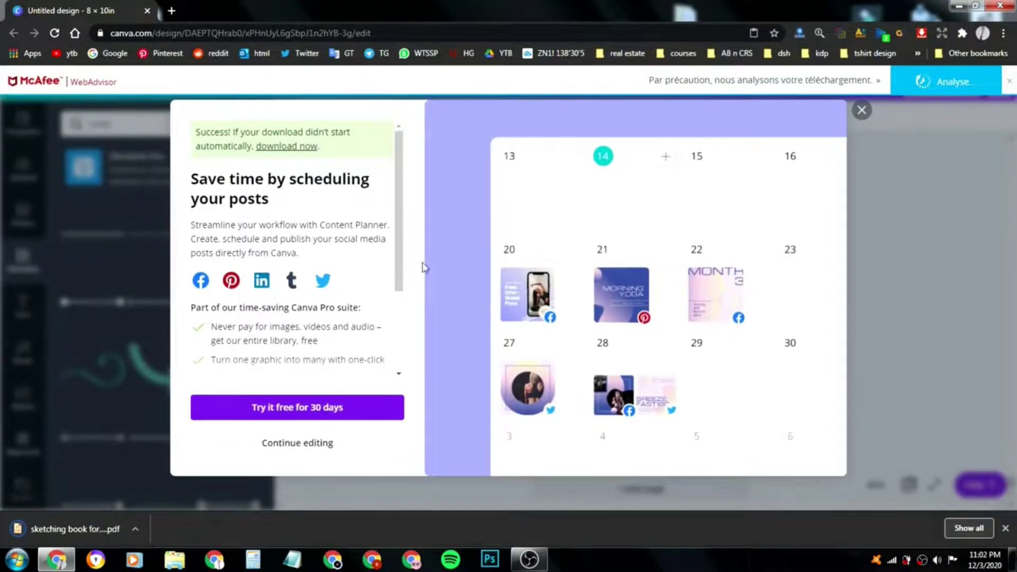
- Dismiss the download dialog and place the downloaded "sketching book for drawing" PDF in the middle of the desktop
left_click(936, 110)
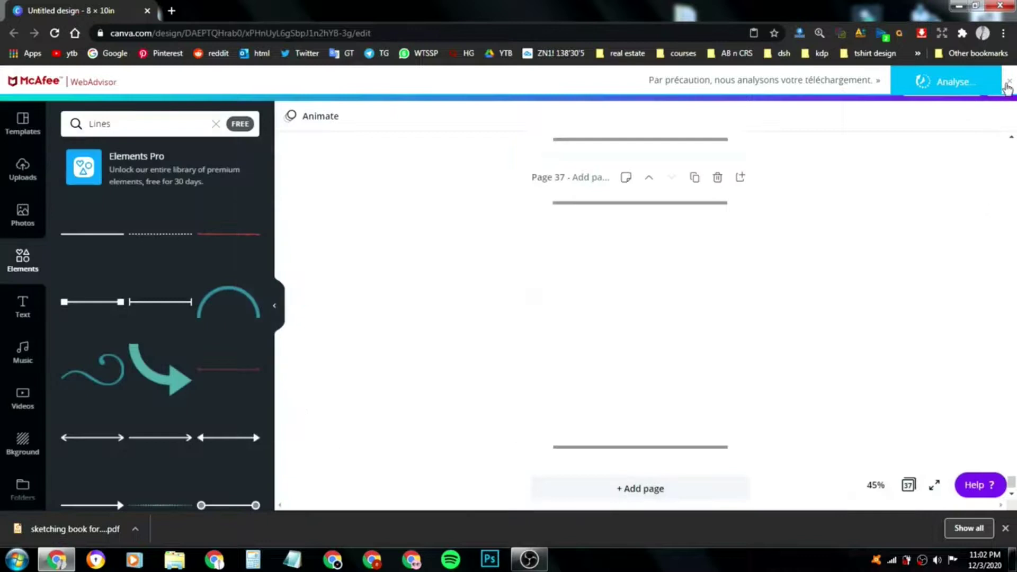
left_click(959, 5)
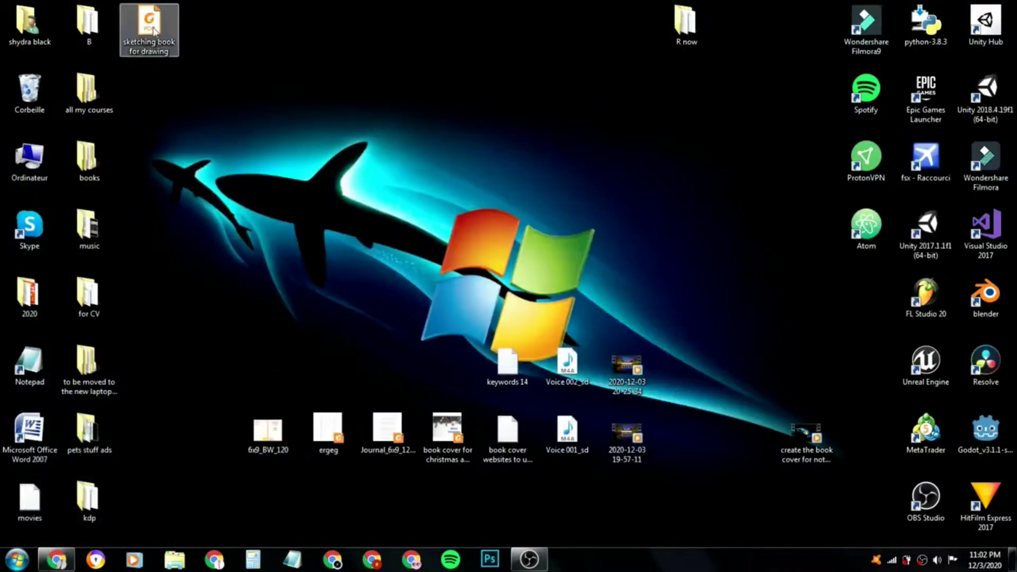
left_click_drag(170, 27, 528, 162)
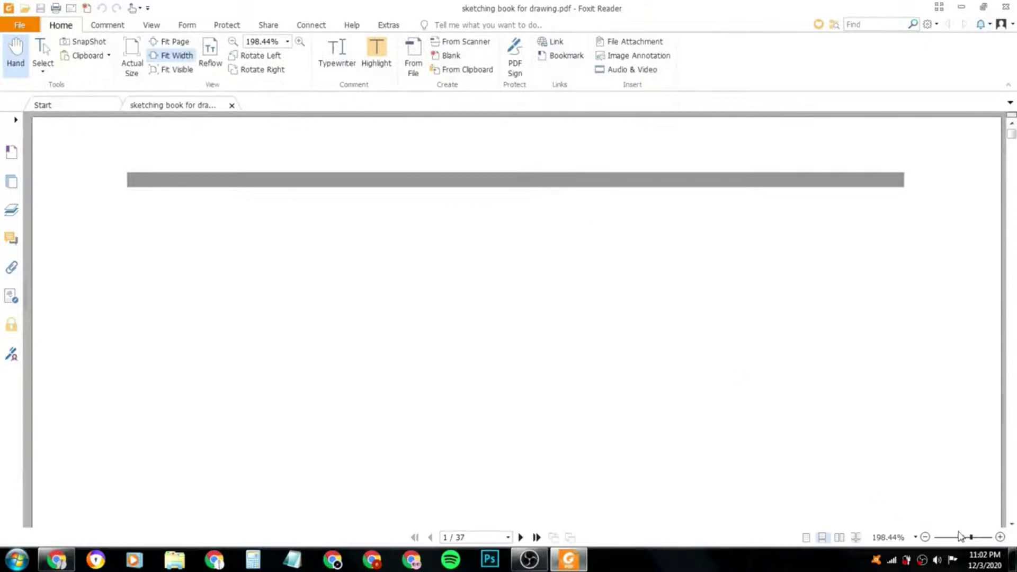
- Look through the first pages of "sketching book for drawing.pdf" in Foxit Reader at reduced zoom and close the document
left_click_drag(960, 536, 948, 546)
scroll(925, 493, "down", 3)
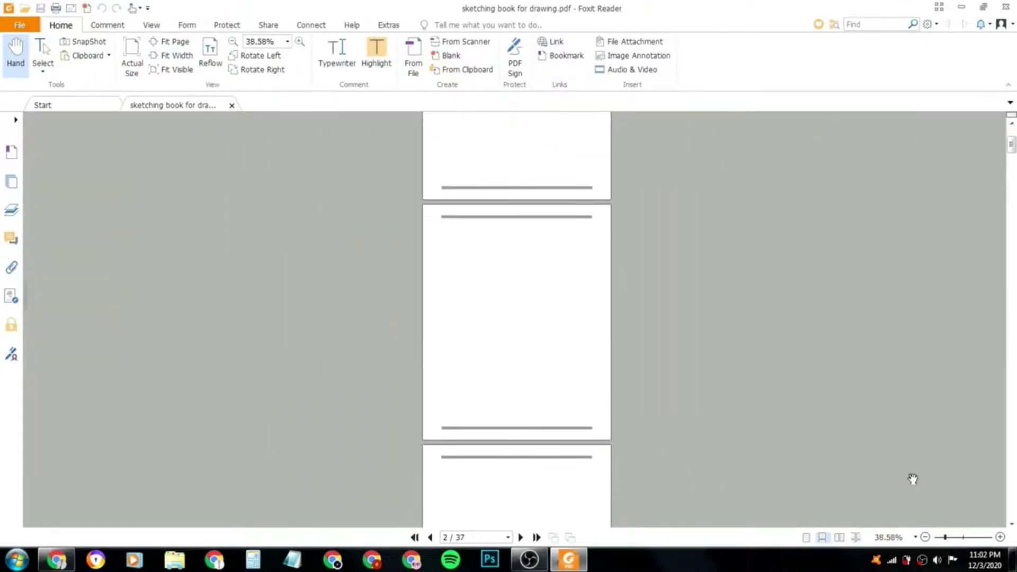
left_click_drag(1016, 148, 1016, 71)
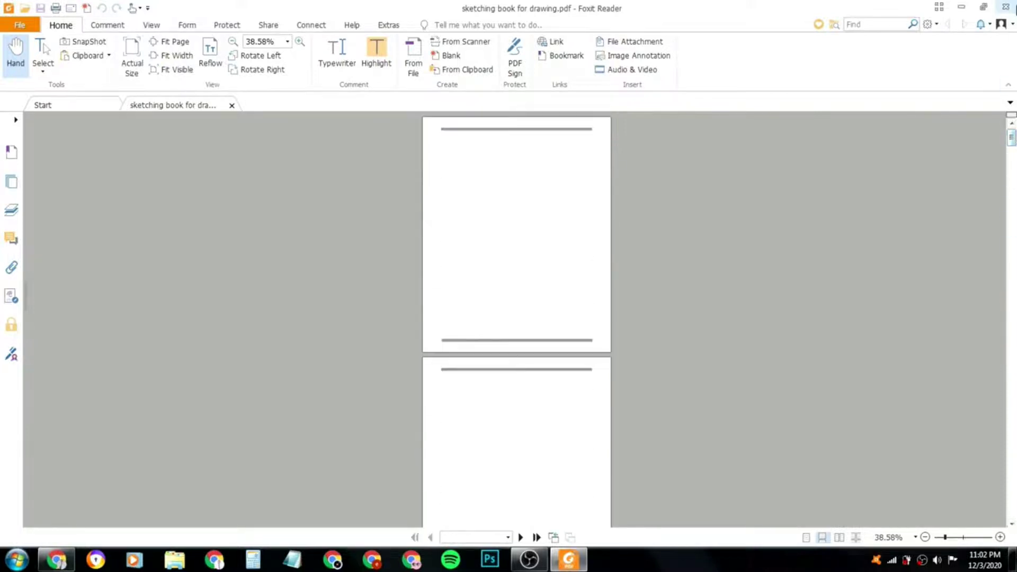
left_click(1005, 7)
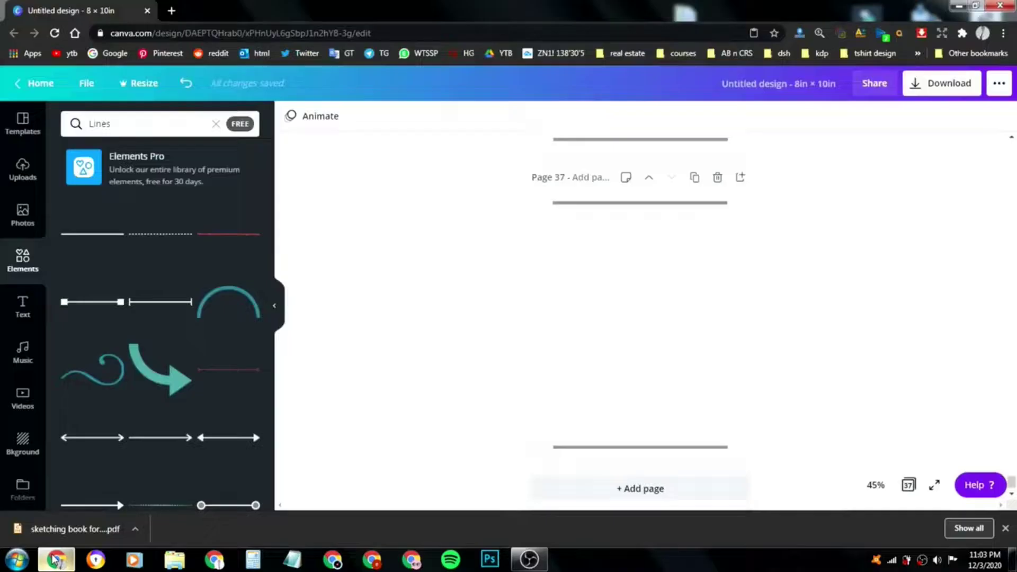
- Switch back to Chrome, dismiss the downloads bar and open the bookmarked Interior Generator page in a new tab
left_click(56, 560)
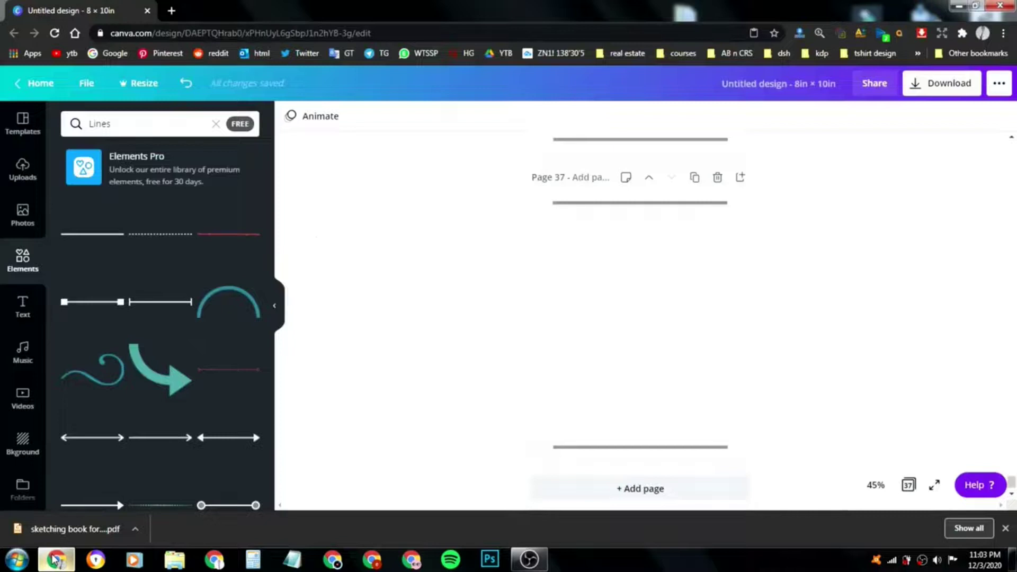
left_click(1006, 528)
left_click(171, 10)
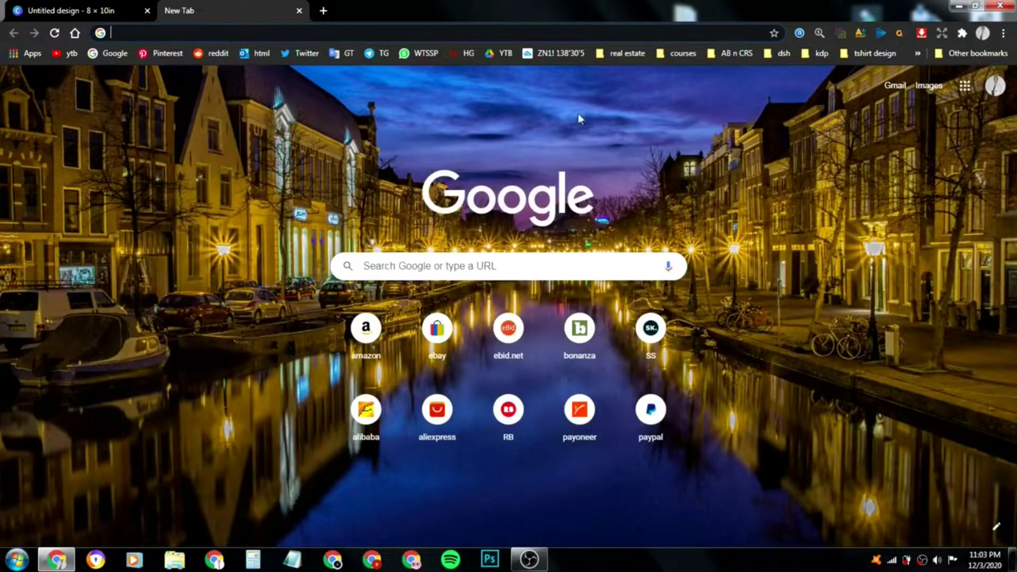
left_click(822, 54)
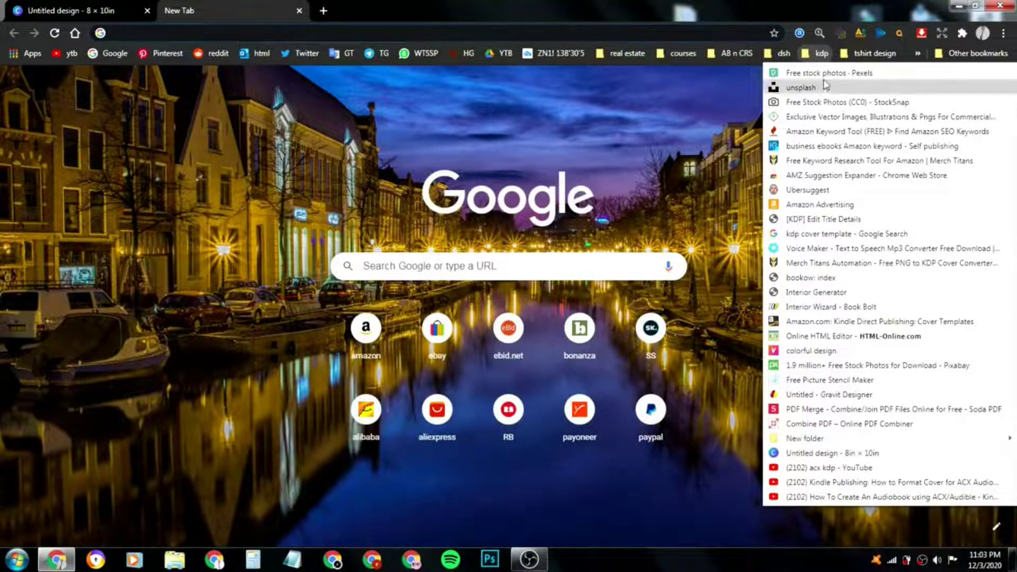
left_click(813, 295)
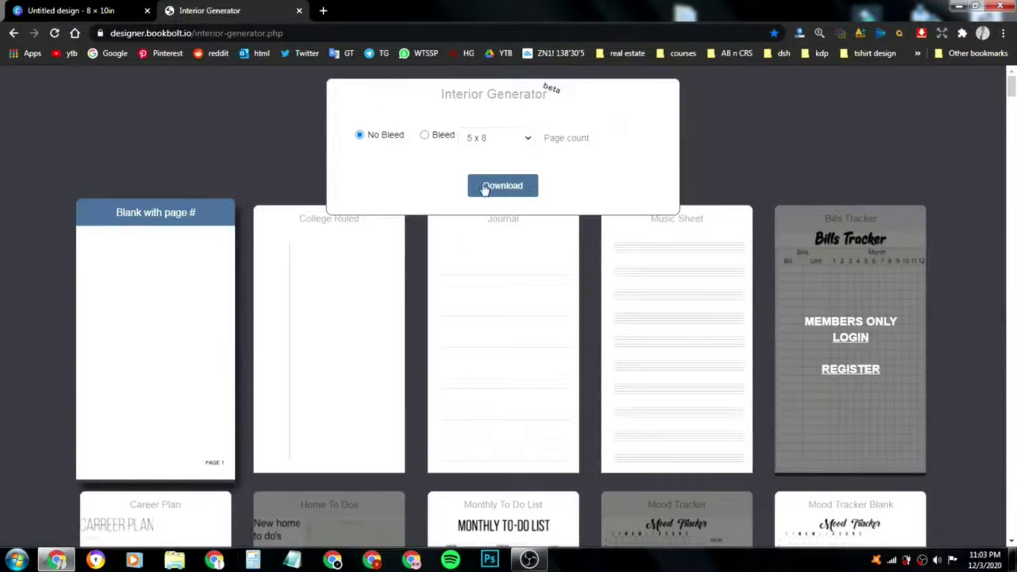
- Find and select the SketchBook #1 template among the available book interiors
scroll(454, 254, "down", 15)
scroll(454, 254, "down", 15)
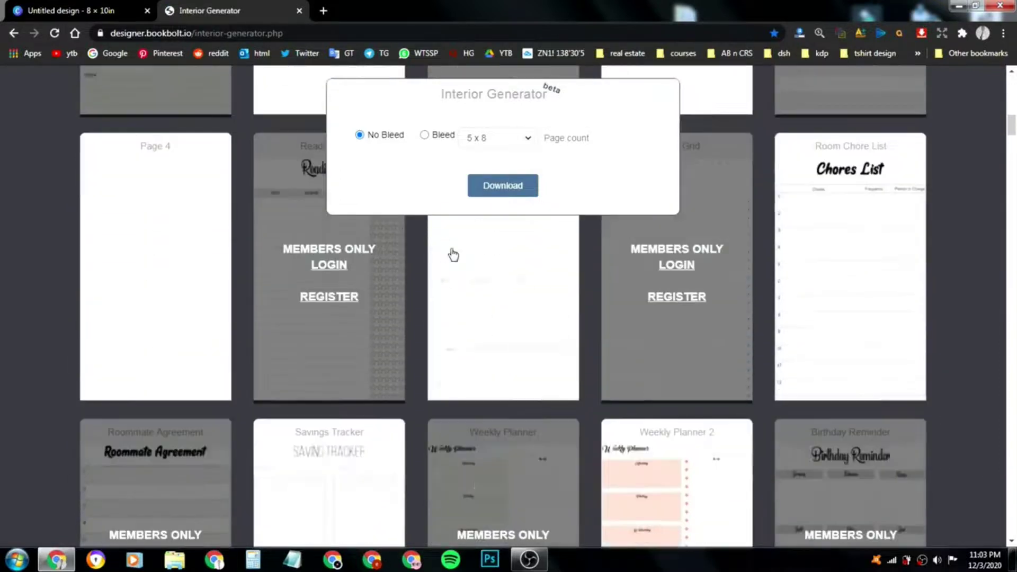
scroll(454, 255, "down", 15)
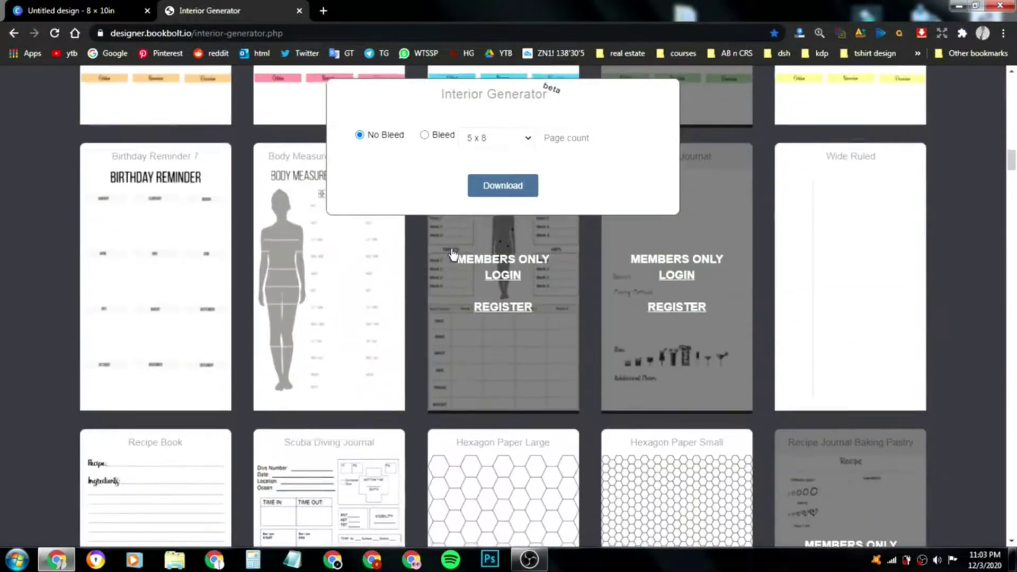
scroll(691, 313, "down", 15)
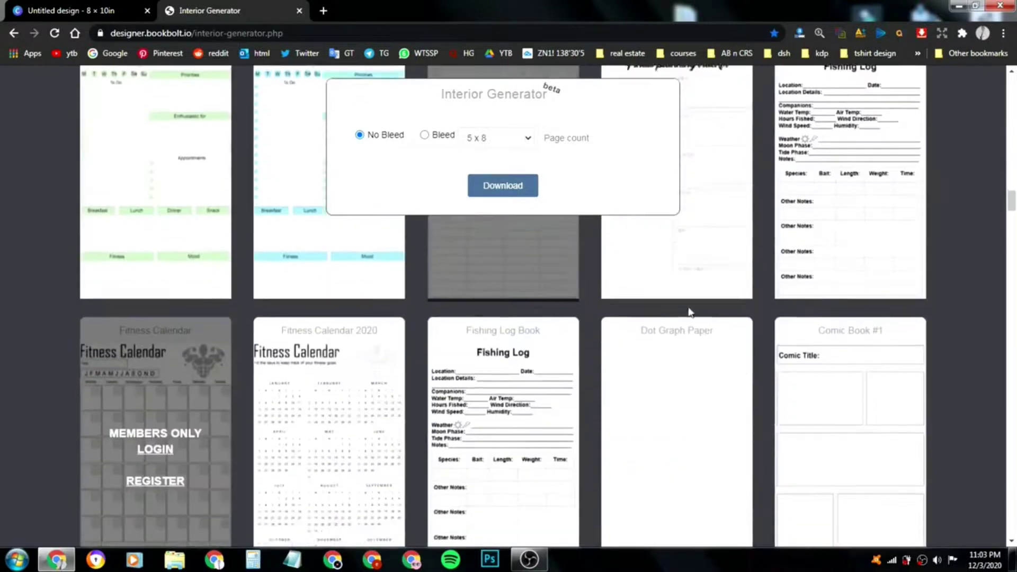
scroll(627, 324, "down", 19)
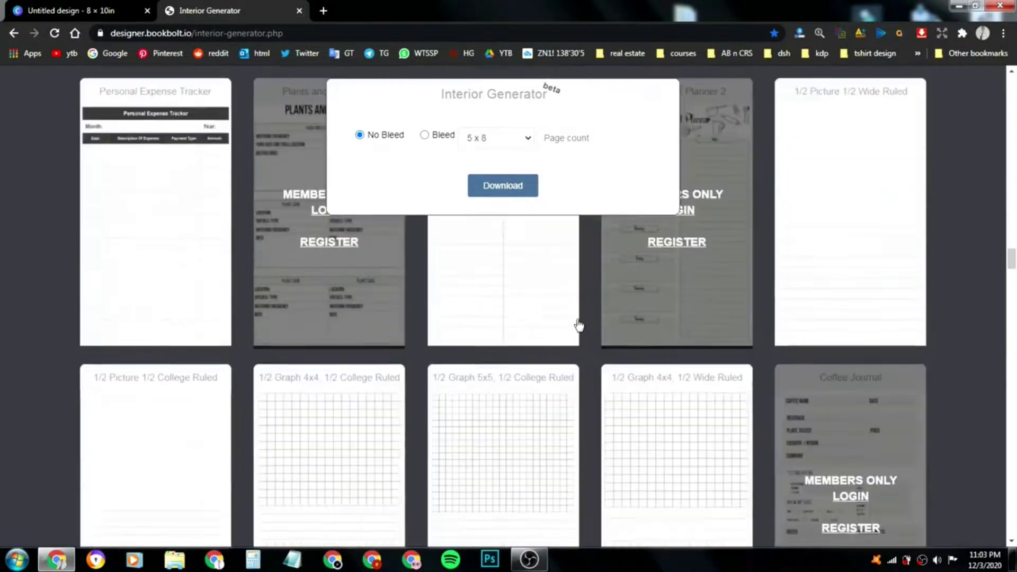
scroll(583, 323, "up", 1)
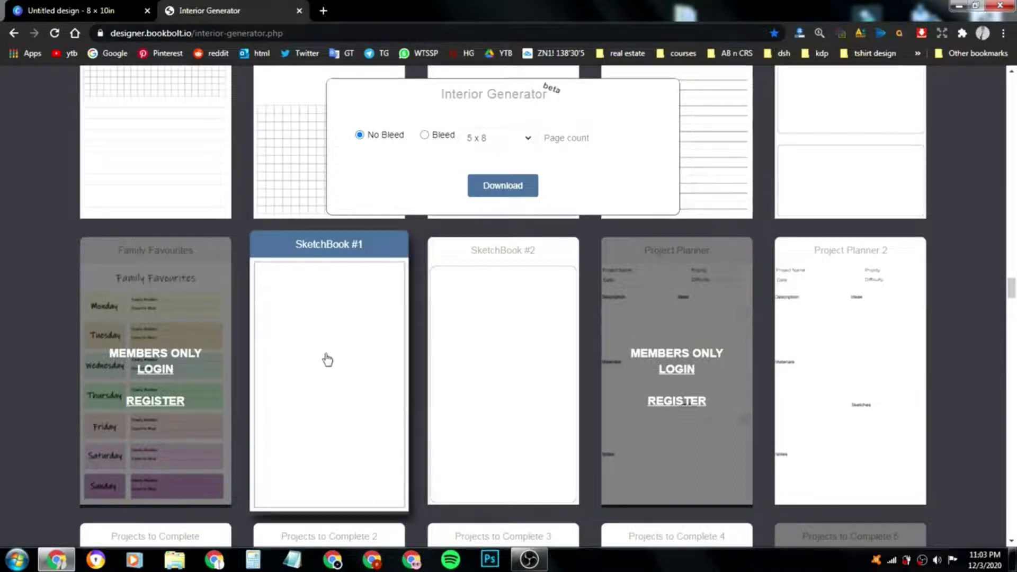
- Generate the SketchBook #1 interior as a no-bleed PDF with a size of 8 x 10 and 120 pages
left_click(509, 139)
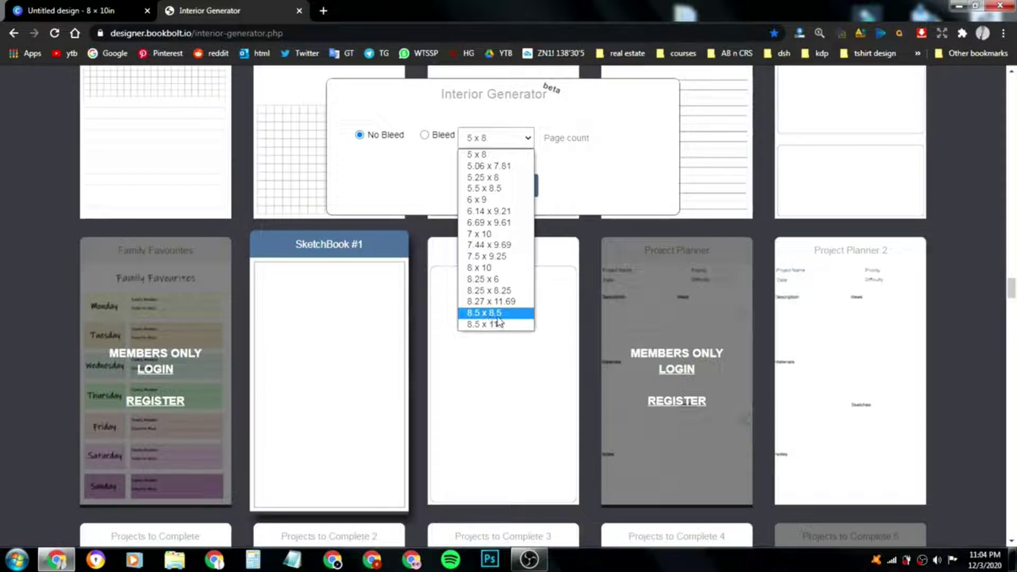
left_click(476, 270)
left_click(575, 140)
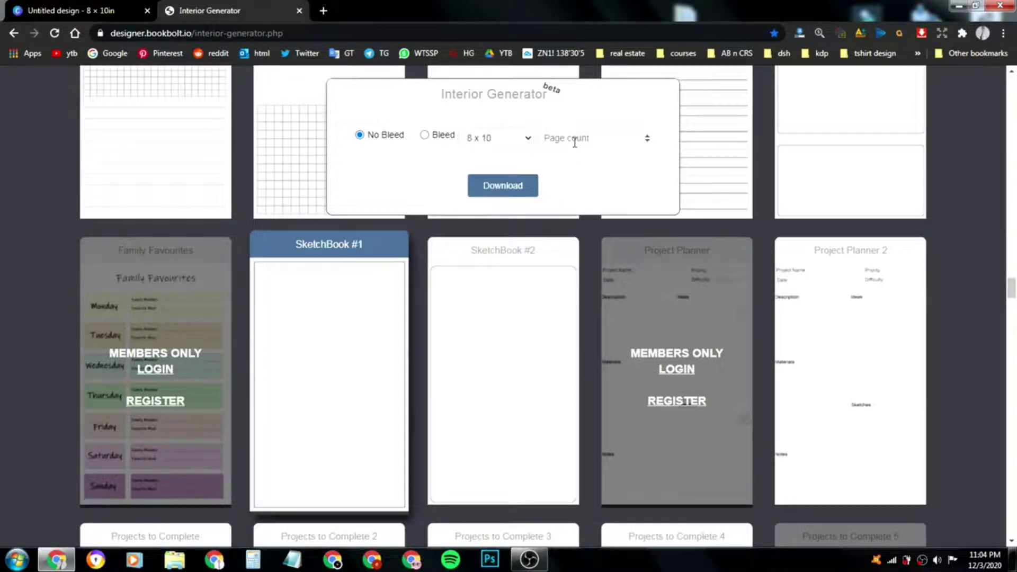
type("120")
left_click(498, 191)
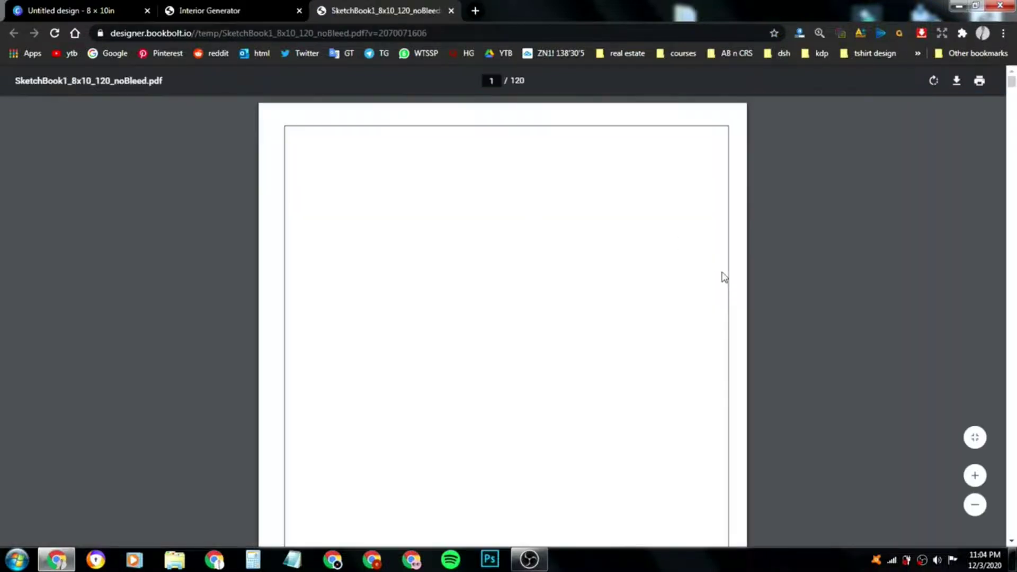
- Examine the page borders of the generated sketchbook PDF with several pages in view, ending at the first page
left_click(975, 504)
left_click(975, 504)
left_click(975, 504)
left_click(975, 504)
left_click(975, 505)
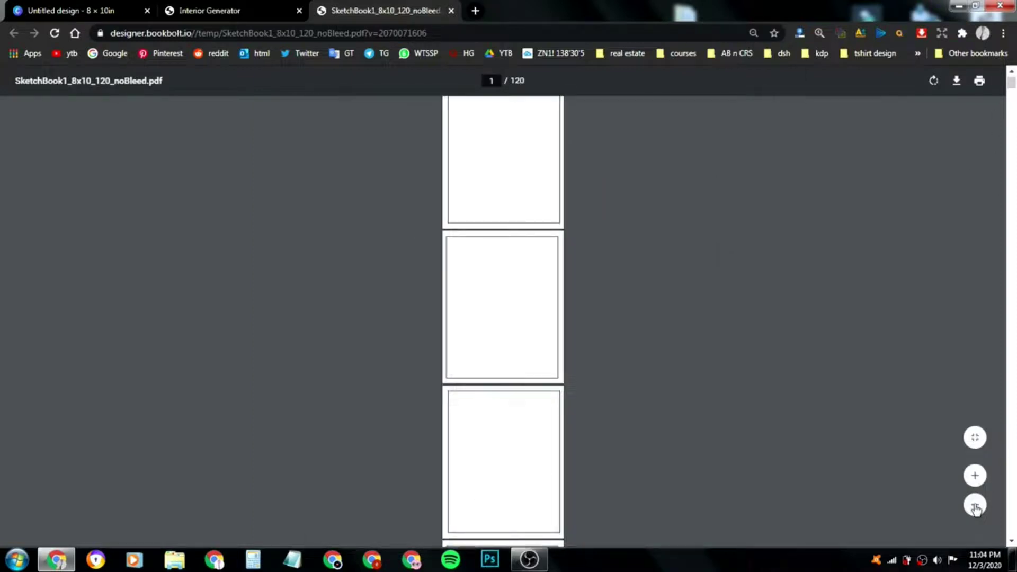
scroll(798, 429, "up", 1)
mouse_move(1012, 84)
left_mouse_down()
mouse_move(1011, 105)
mouse_move(1012, 77)
left_mouse_up()
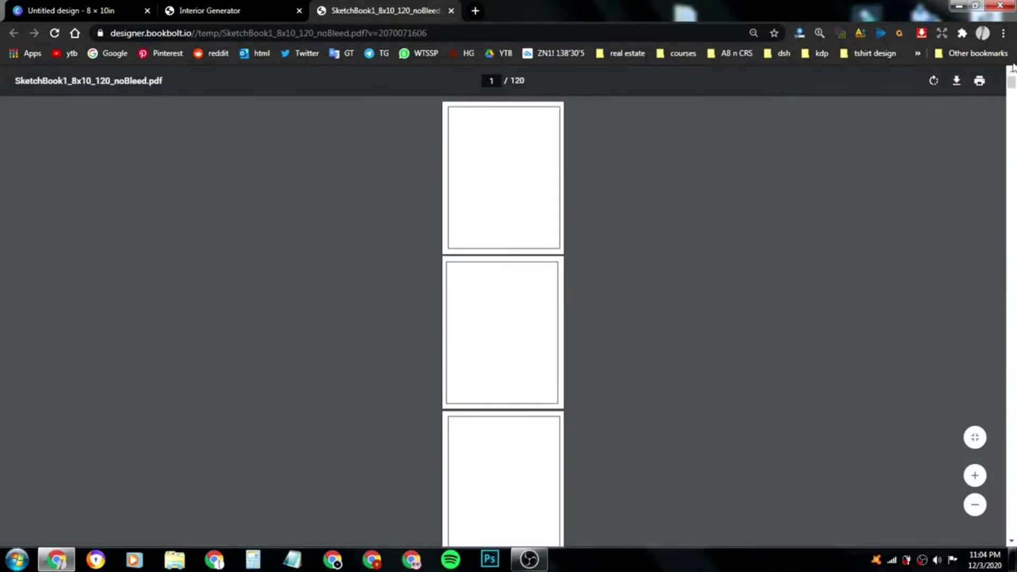
- Save the generated PDF to the desktop as SketchBook1_8x10_120_noBleed and dismiss the download scan banner
left_click(956, 82)
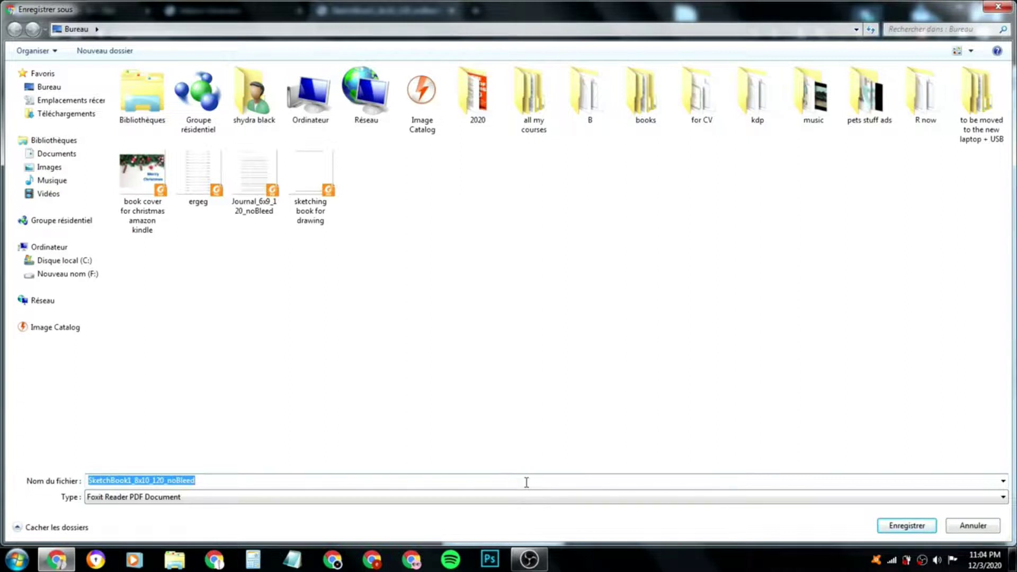
key("Return")
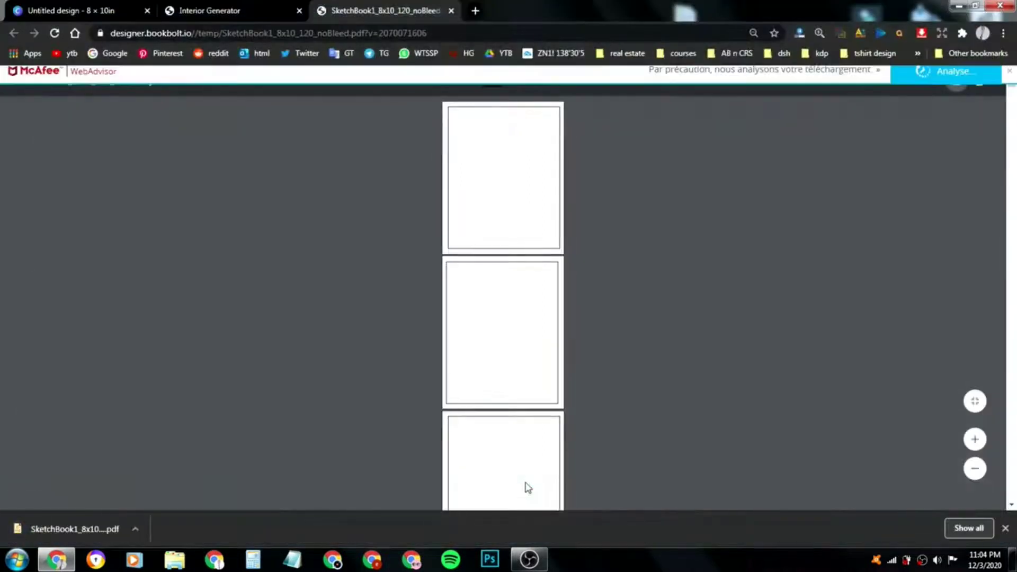
left_click(1009, 81)
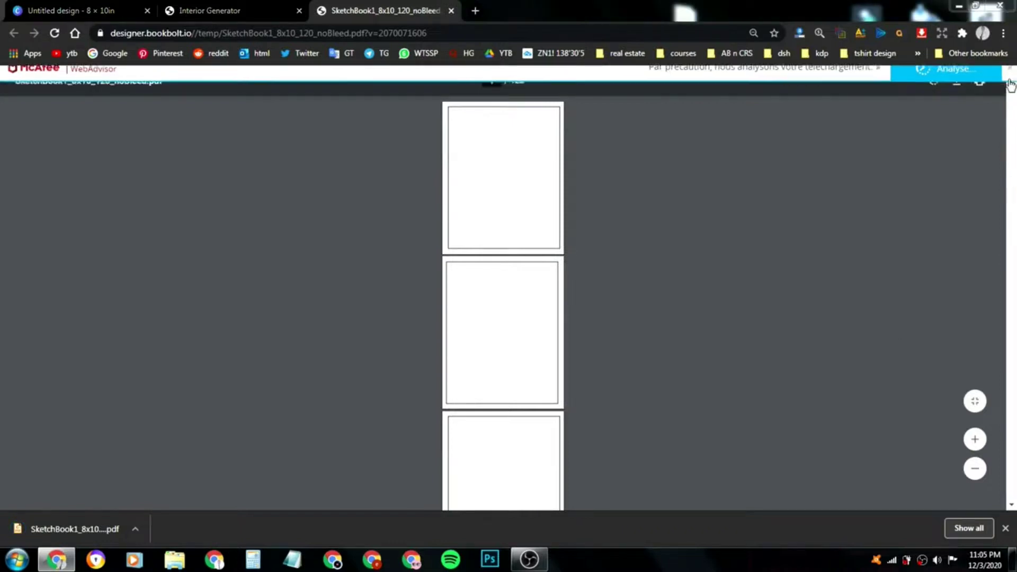
- Place the SketchBook1_8x10_120_noBleed file beside the "sketching book for drawing" file on the desktop
left_click(960, 6)
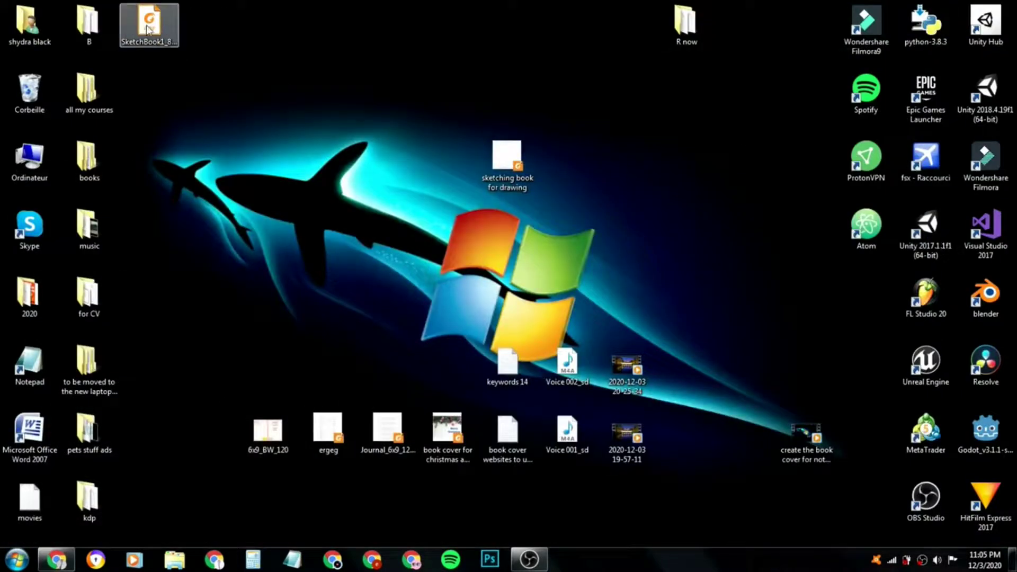
mouse_move(142, 23)
left_mouse_down()
mouse_move(548, 165)
mouse_move(561, 159)
left_mouse_up()
left_click(374, 148)
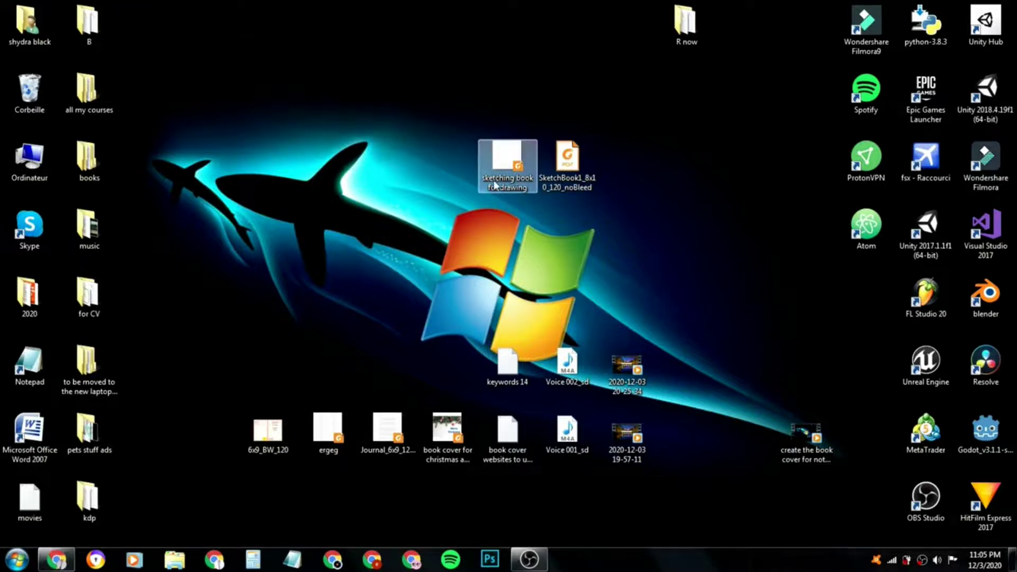
- Return to Chrome, close the Interior Generator and sketchbook PDF pages, and open a new blank tab
left_click(59, 561)
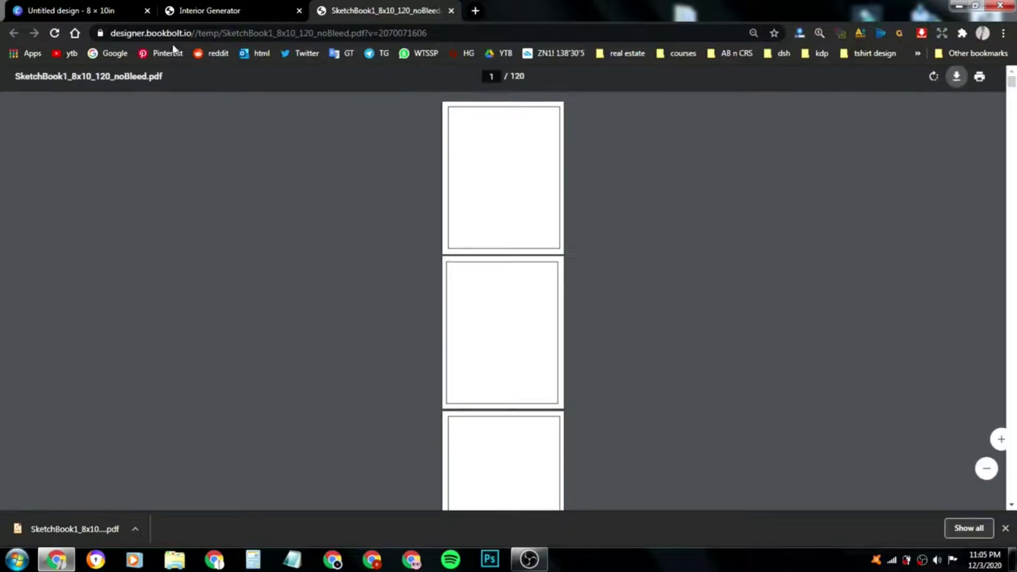
key("ctrl+1")
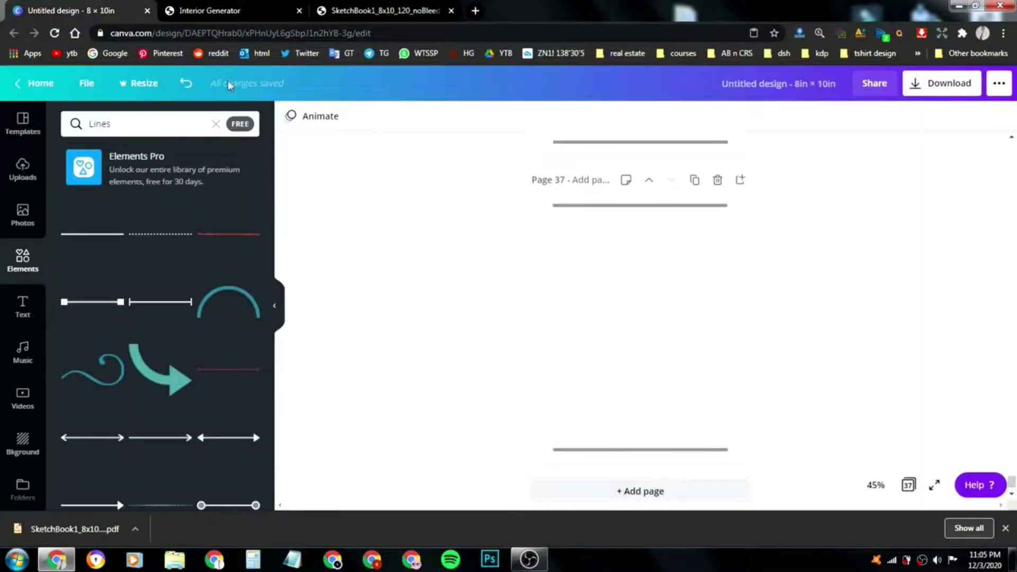
left_click(243, 7)
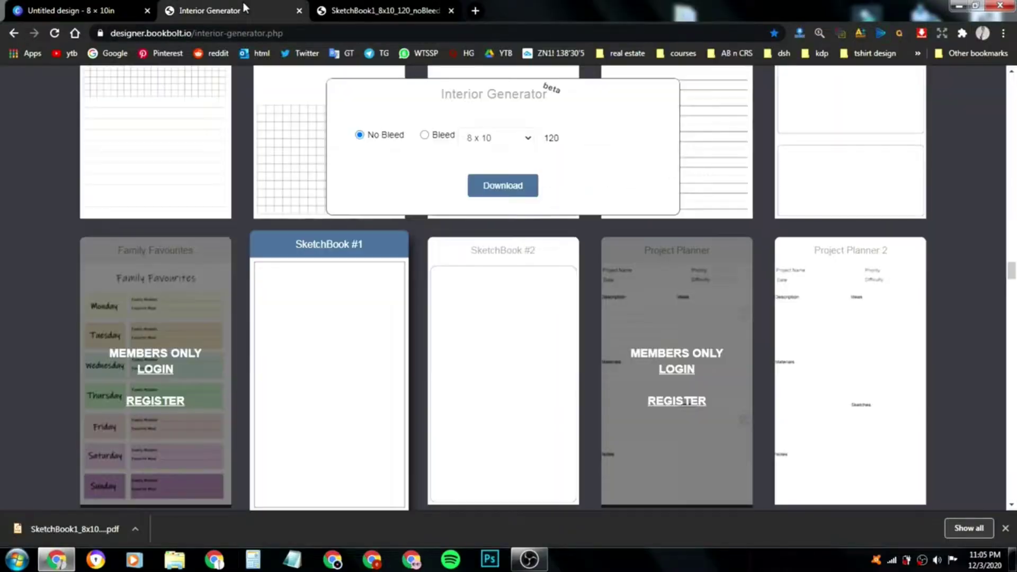
left_click(300, 10)
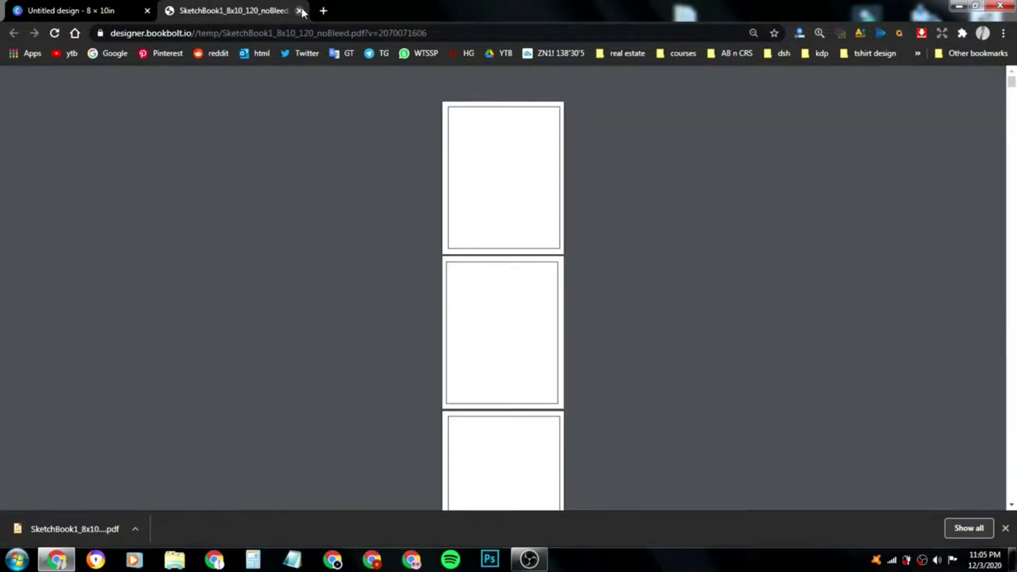
left_click(323, 11)
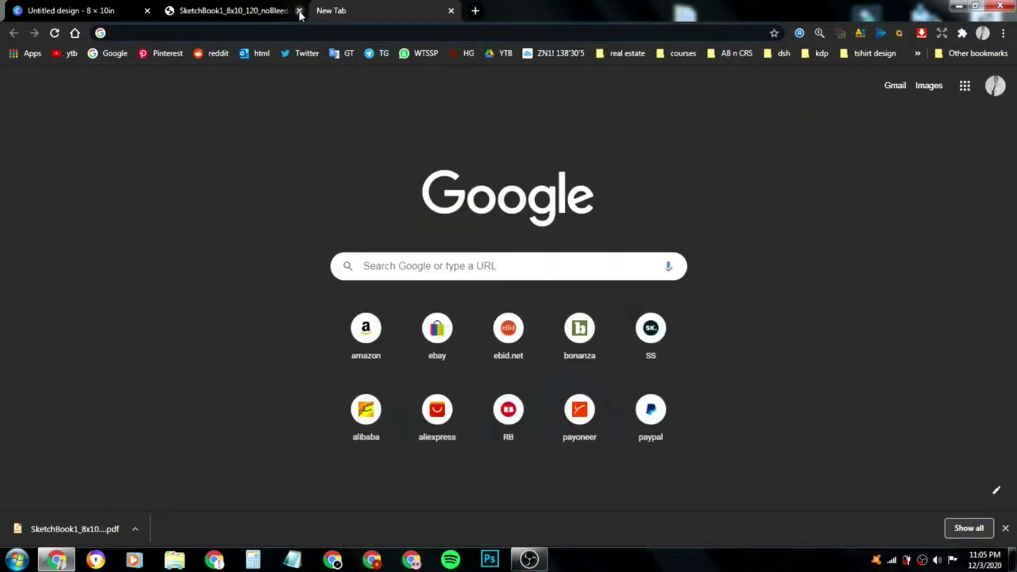
left_click(300, 10)
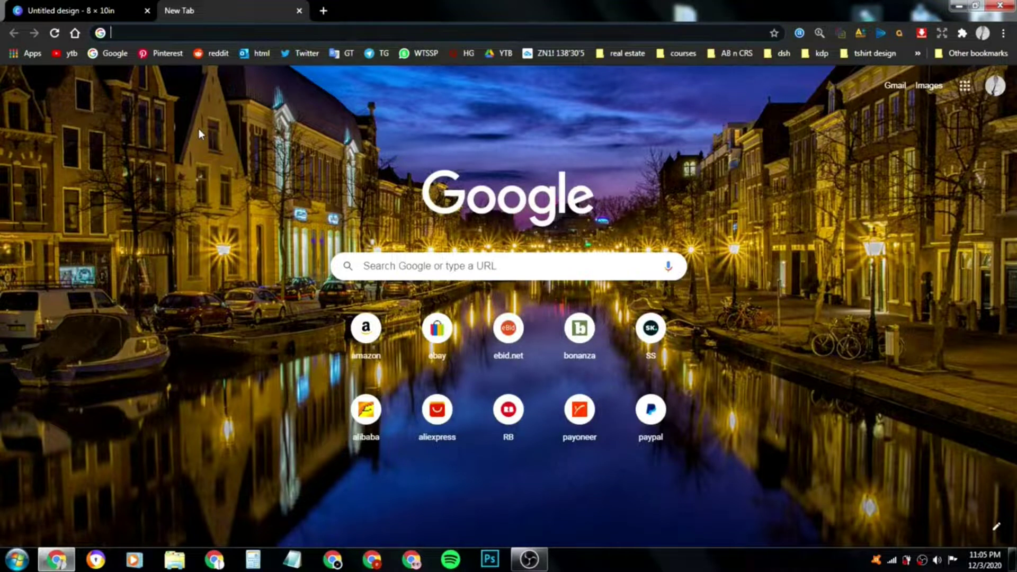
left_click(323, 11)
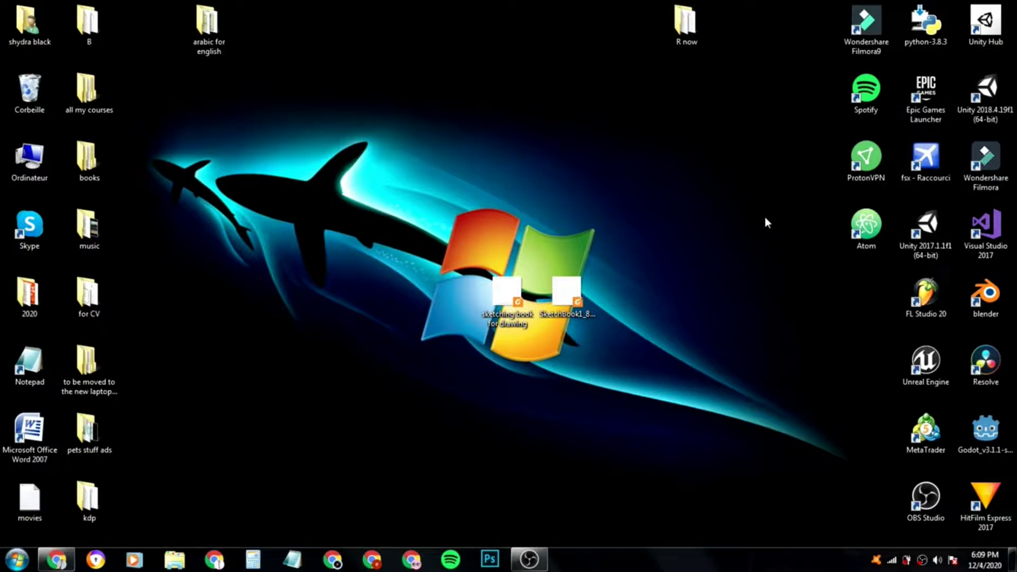
- Return to Canva in Chrome, look through the available design types, and open the custom-size settings for a new design
left_click(56, 559)
left_click(59, 7)
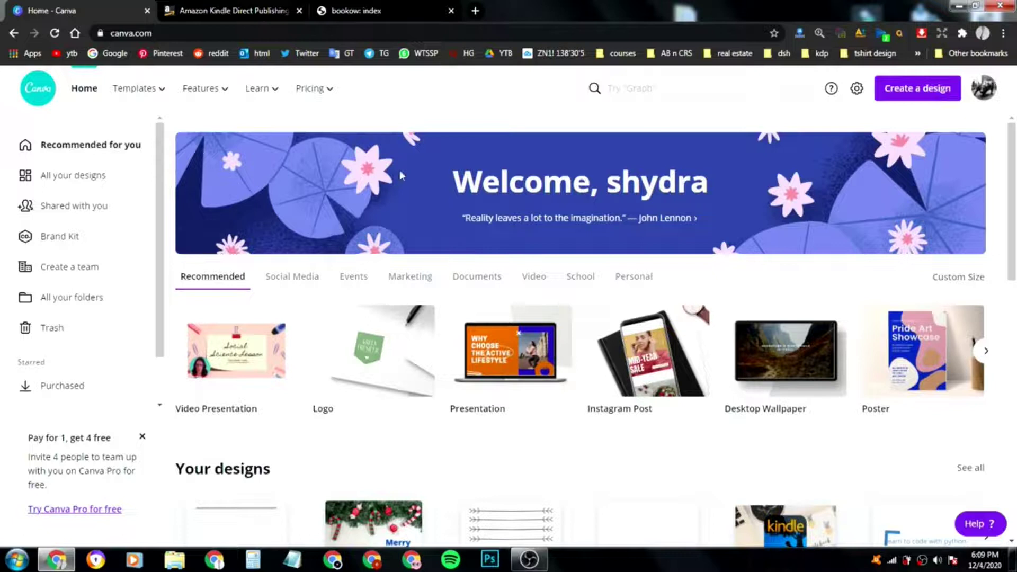
left_click(909, 100)
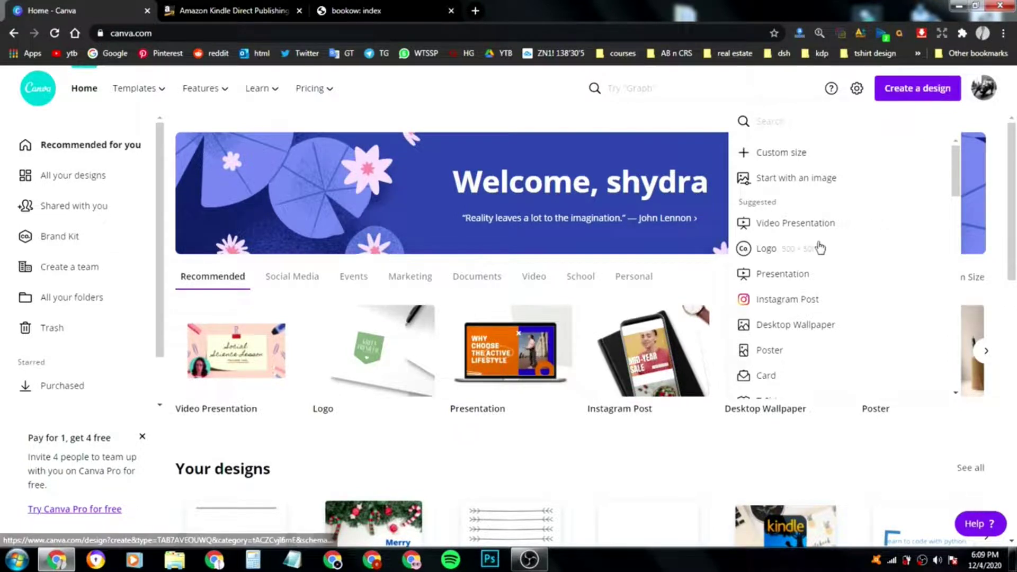
scroll(826, 265, "down", 4)
scroll(829, 271, "down", 5)
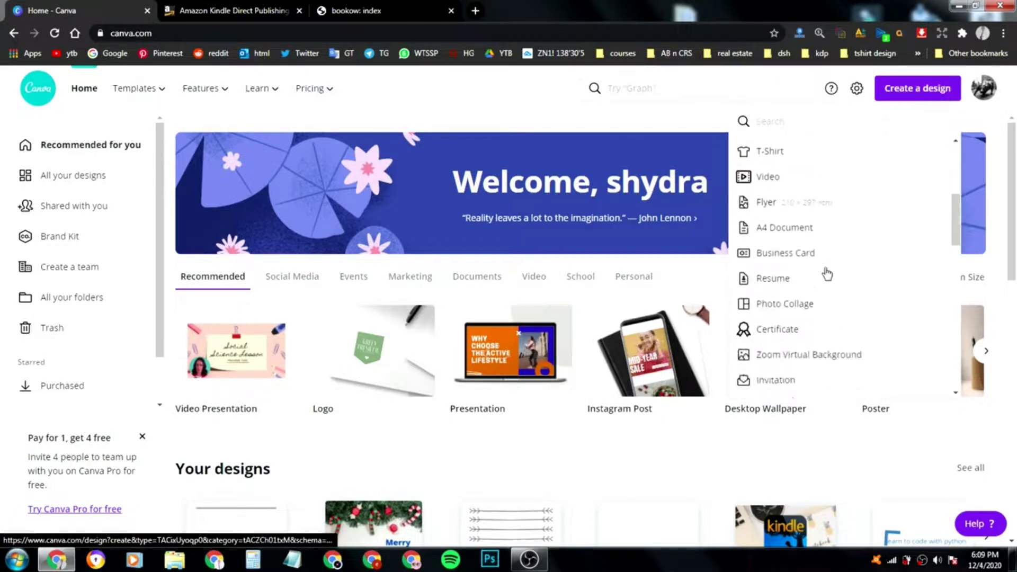
scroll(829, 273, "down", 1)
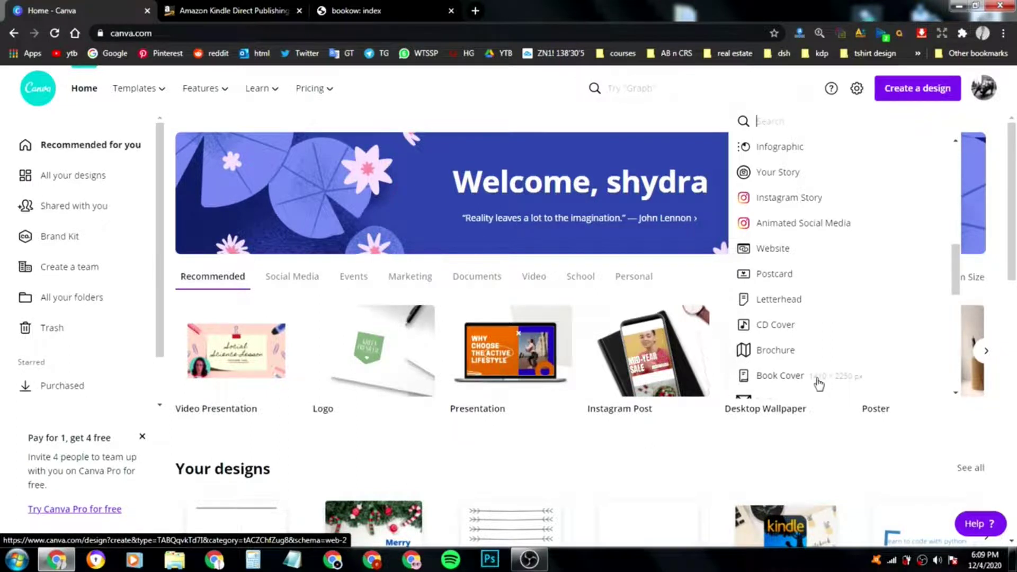
scroll(829, 366, "up", 1)
scroll(829, 365, "up", 5)
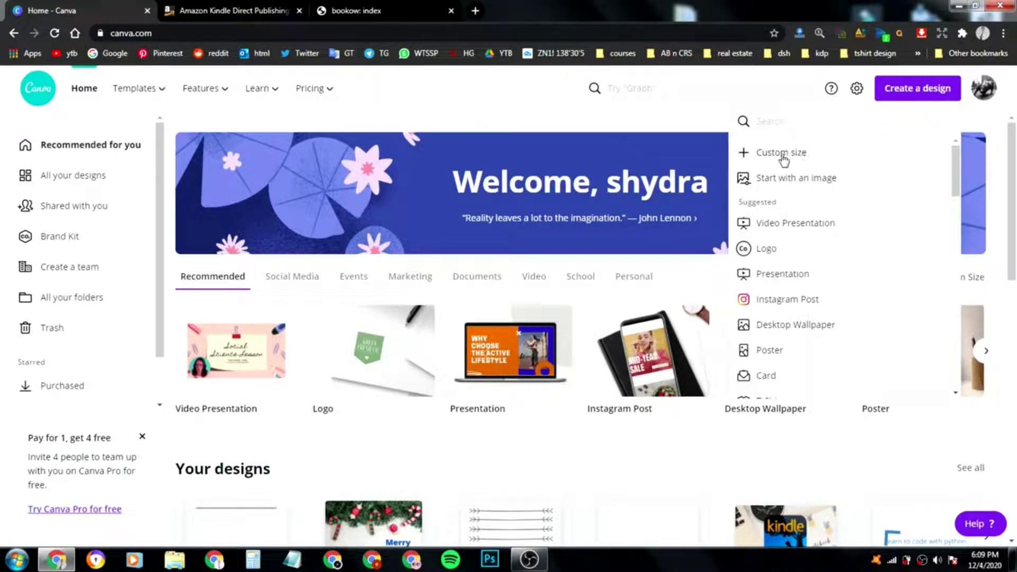
left_click(792, 153)
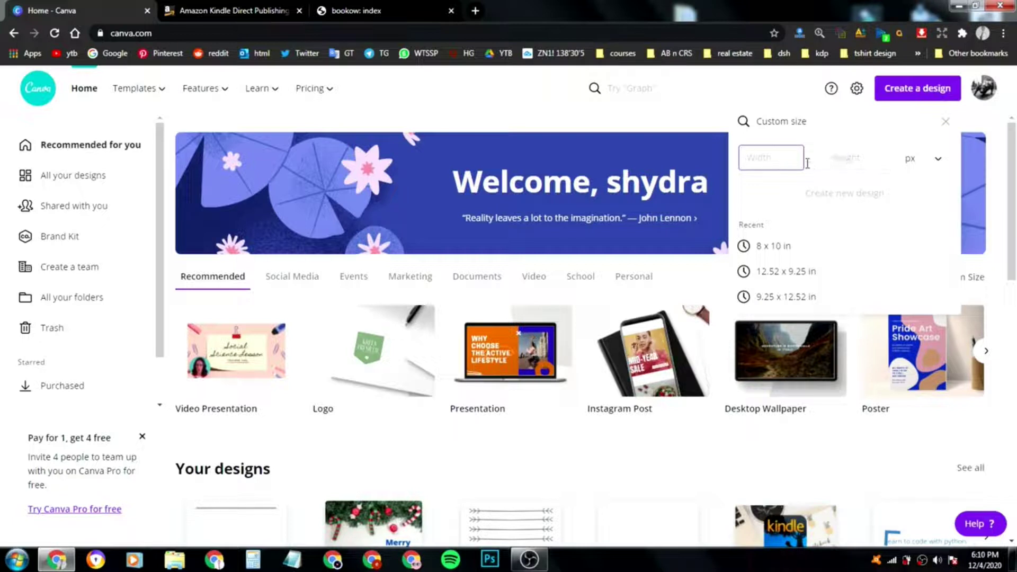
left_click(916, 168)
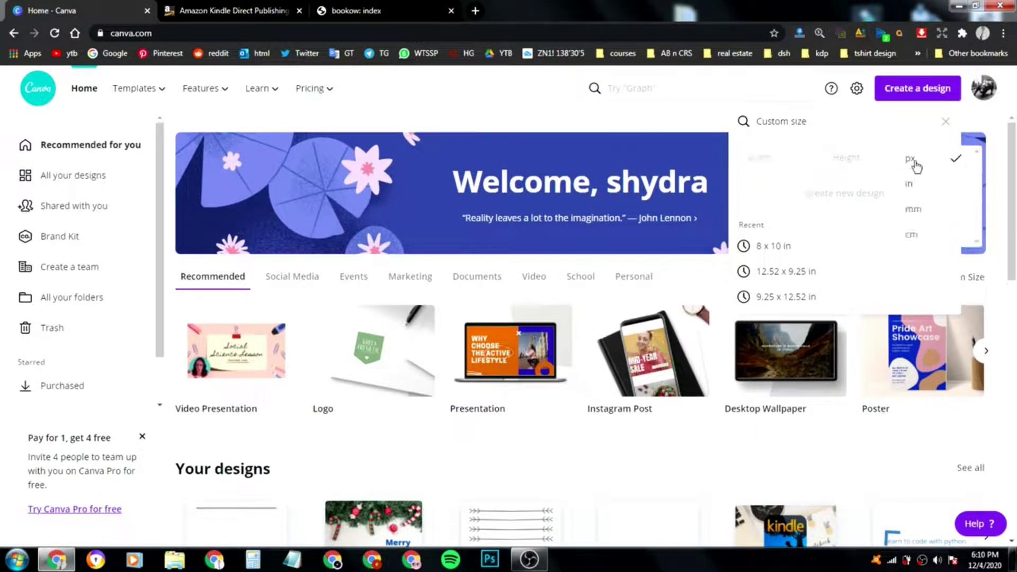
left_click(831, 147)
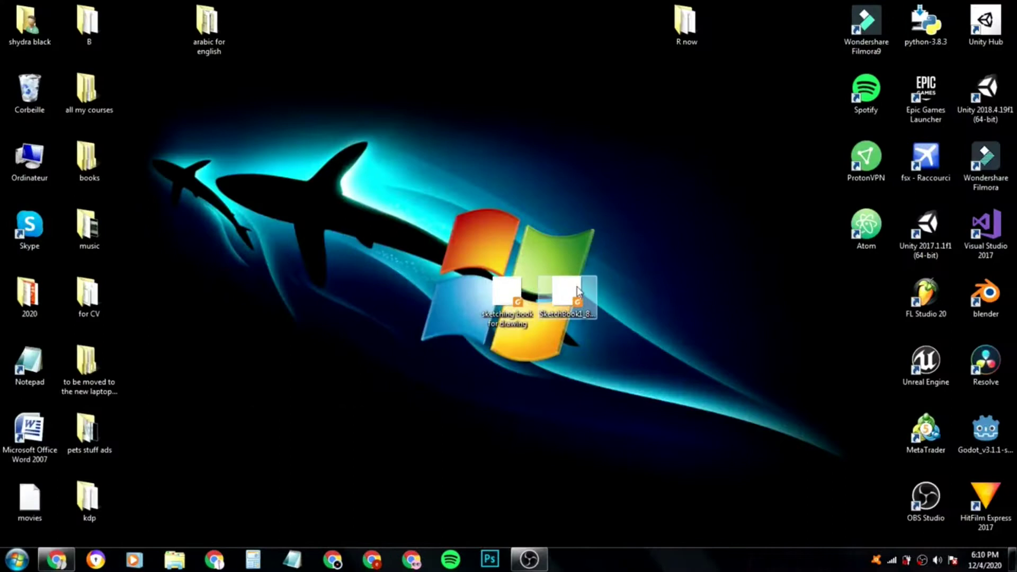
- Check the SketchBook1 file on the desktop, then return to Chrome and place the bookow page directly beside Canva
left_click(571, 294)
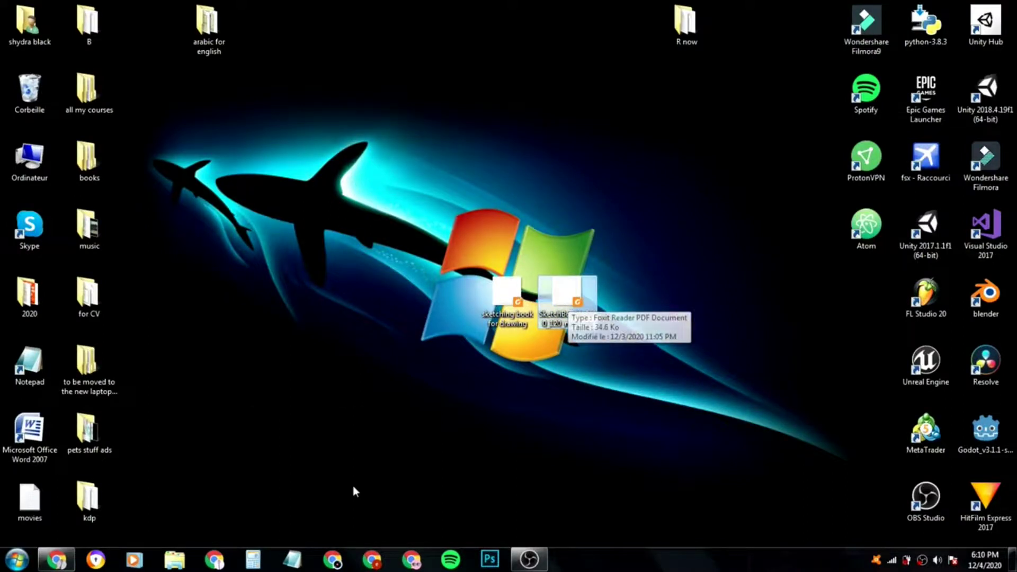
left_click(56, 560)
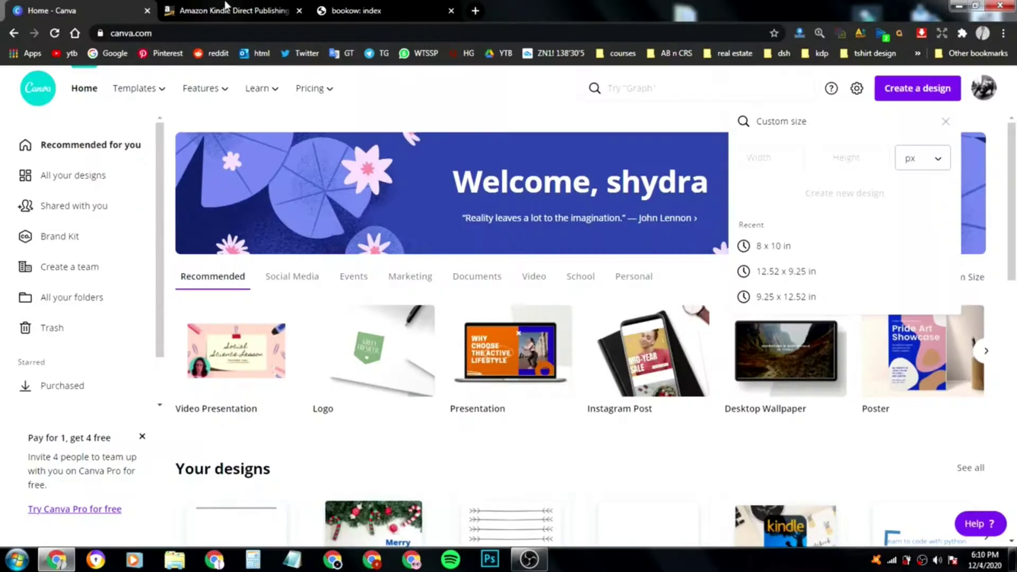
left_click(298, 3)
left_click_drag(298, 2, 247, 24)
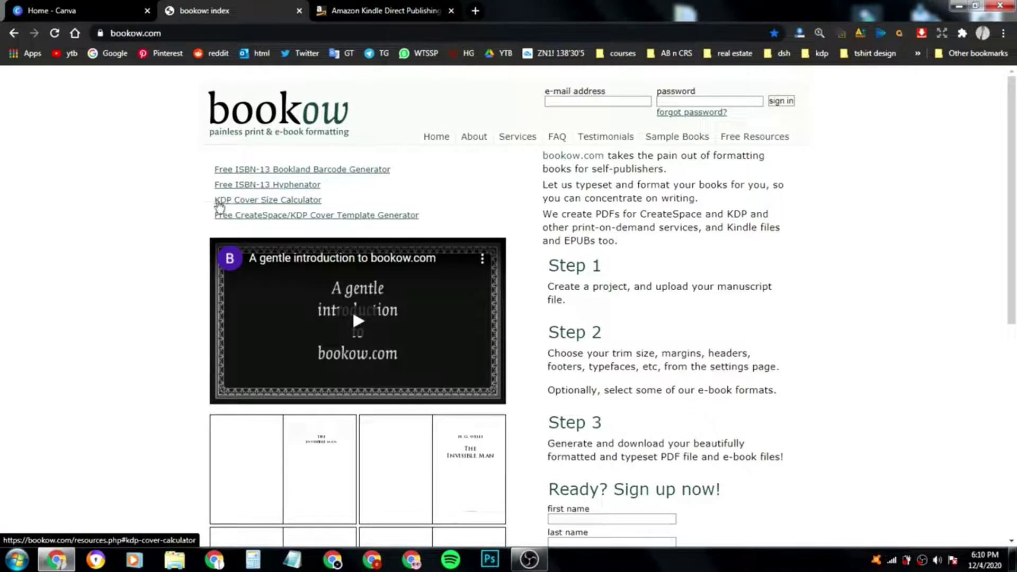
- Open bookow's free resources and go to the KDP Cover Size Calculator
left_click(274, 206)
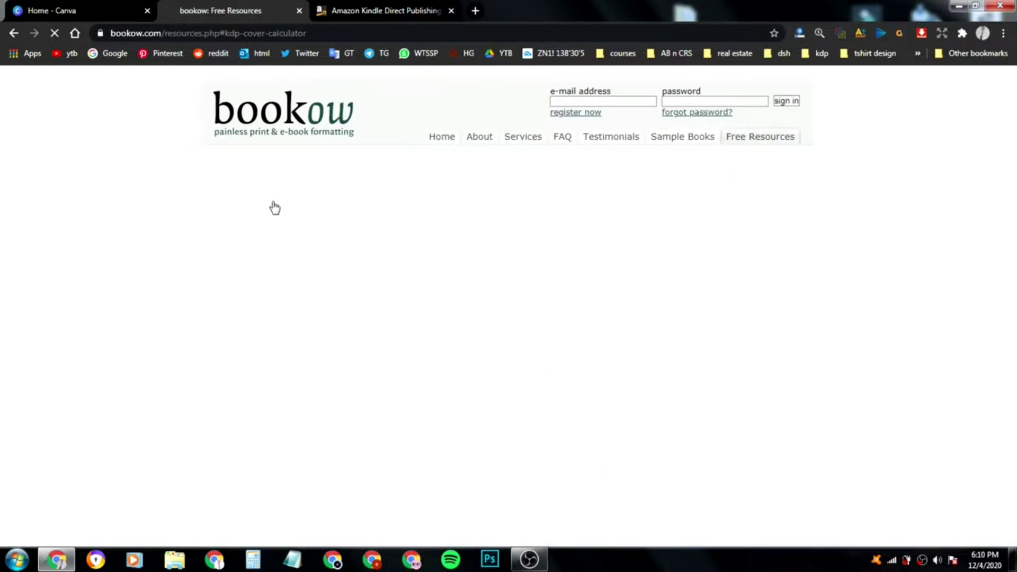
scroll(217, 217, "up", 10)
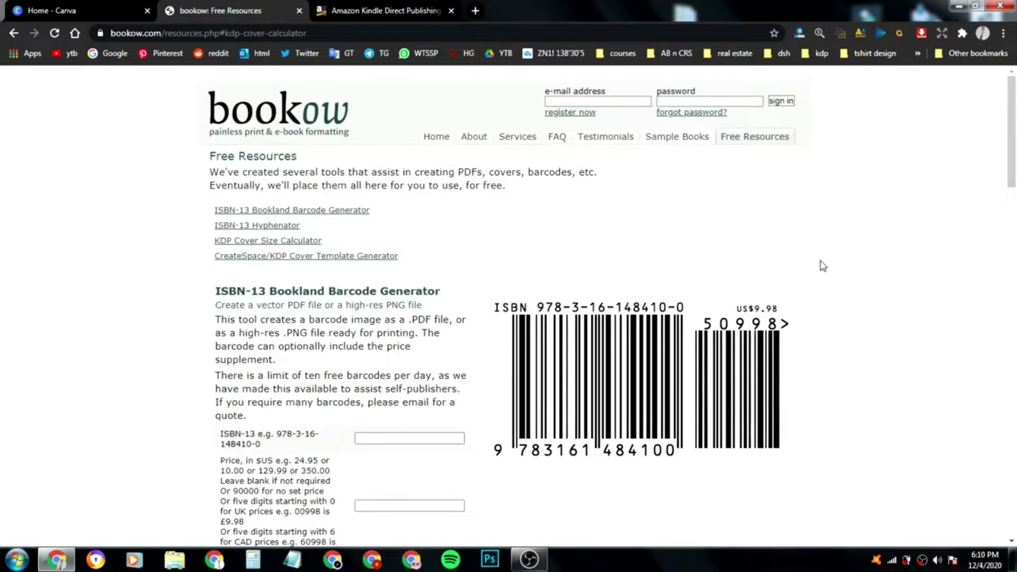
scroll(822, 265, "down", 3)
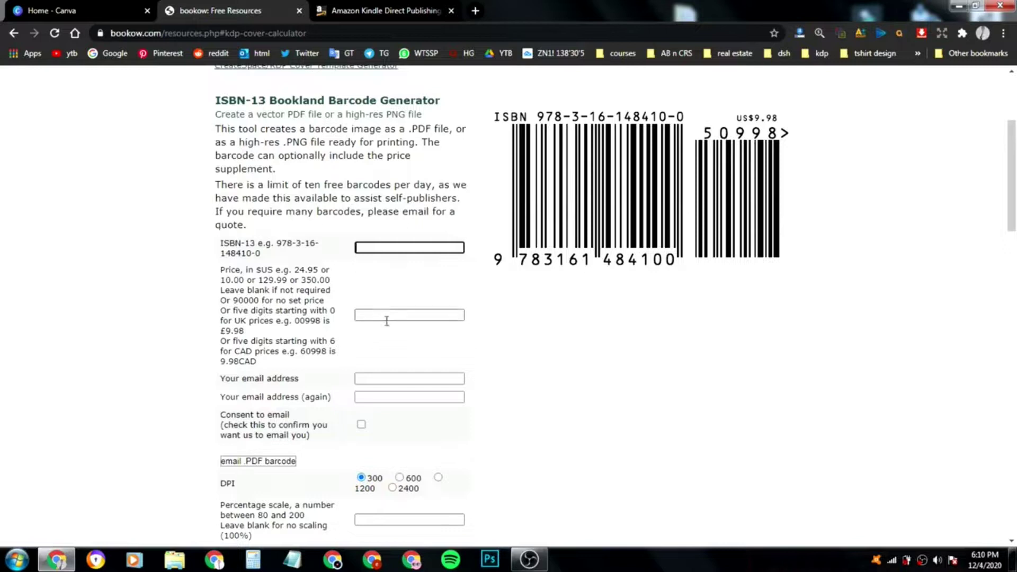
left_click(393, 376)
scroll(393, 374, "down", 12)
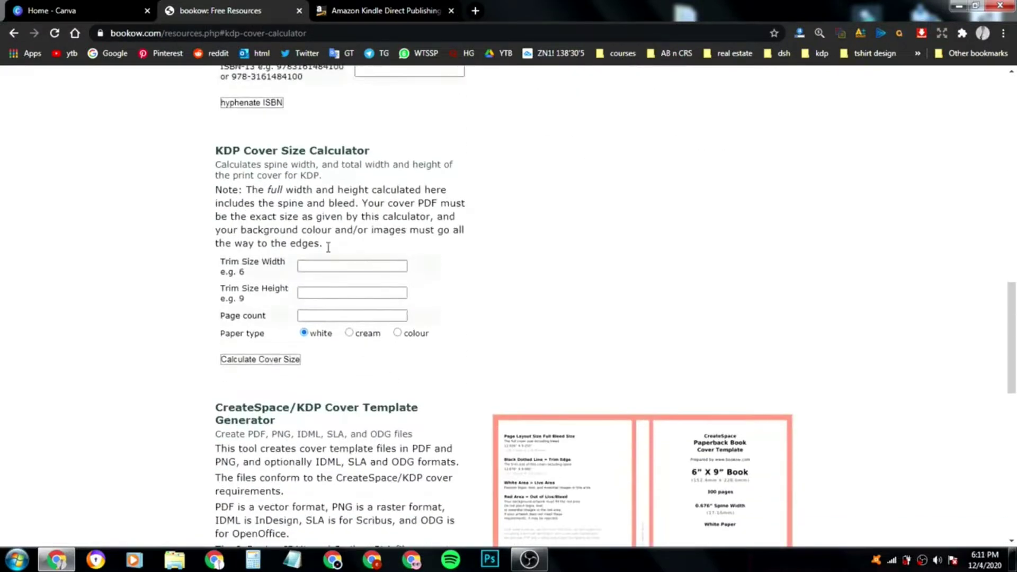
left_click_drag(219, 152, 370, 150)
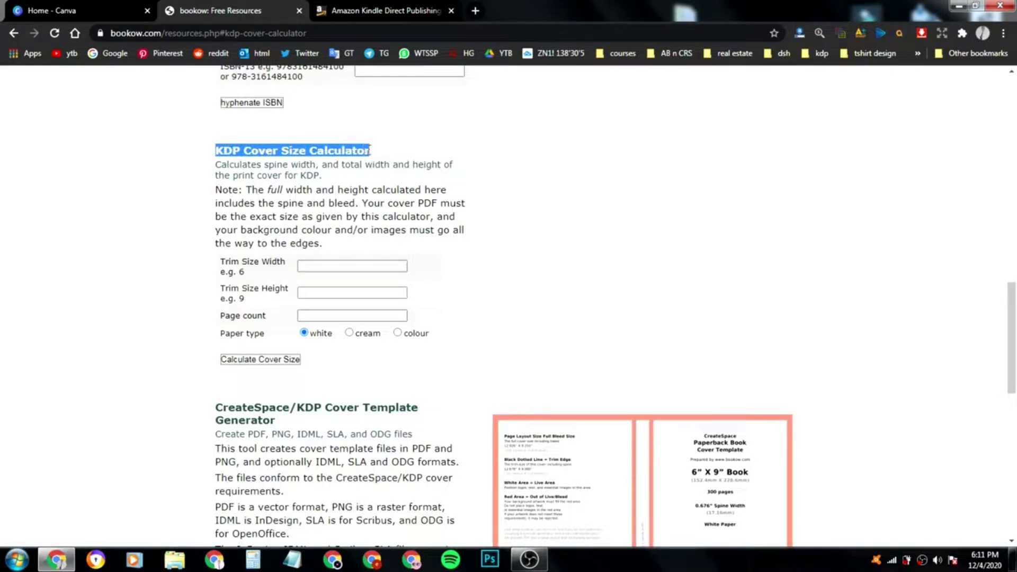
- Set the trim size to 8 wide by 10 high and the page count to 120 in the KDP Cover Size Calculator
left_click(339, 265)
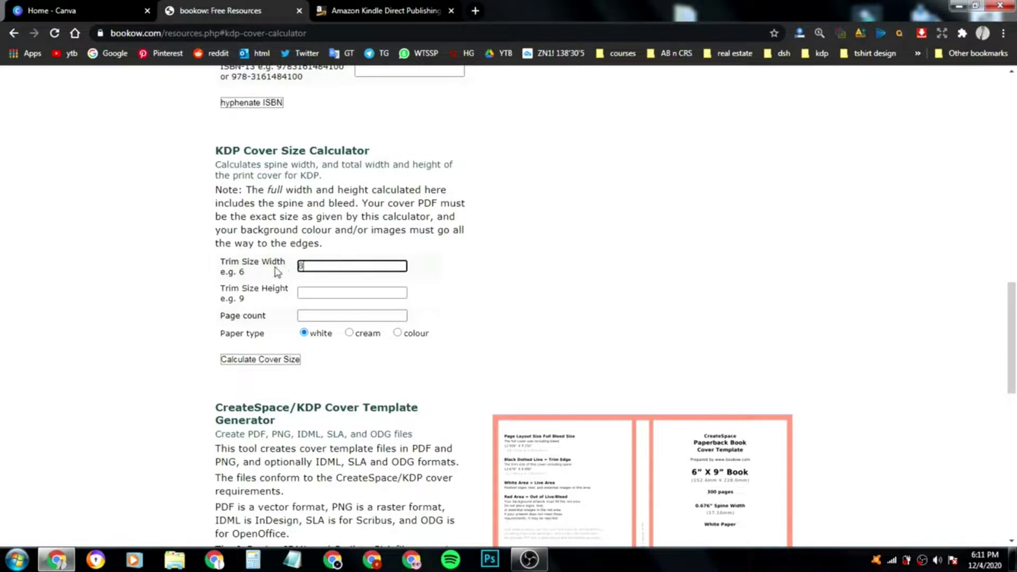
left_click(322, 291)
type("10")
left_click(315, 317)
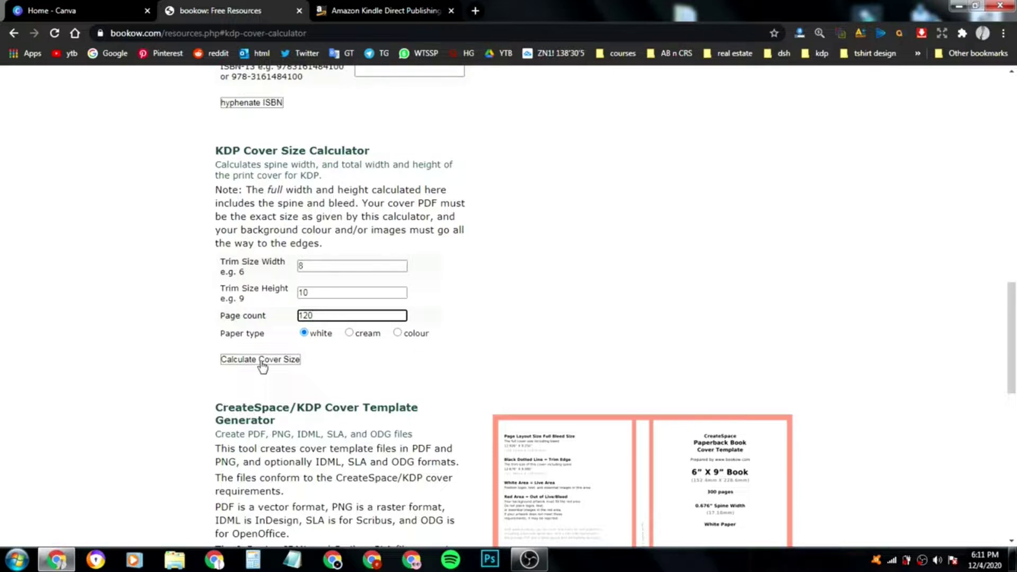
- Calculate the KDP cover size from the entered trim size and page count and bring the results into view
scroll(262, 366, "down", 1)
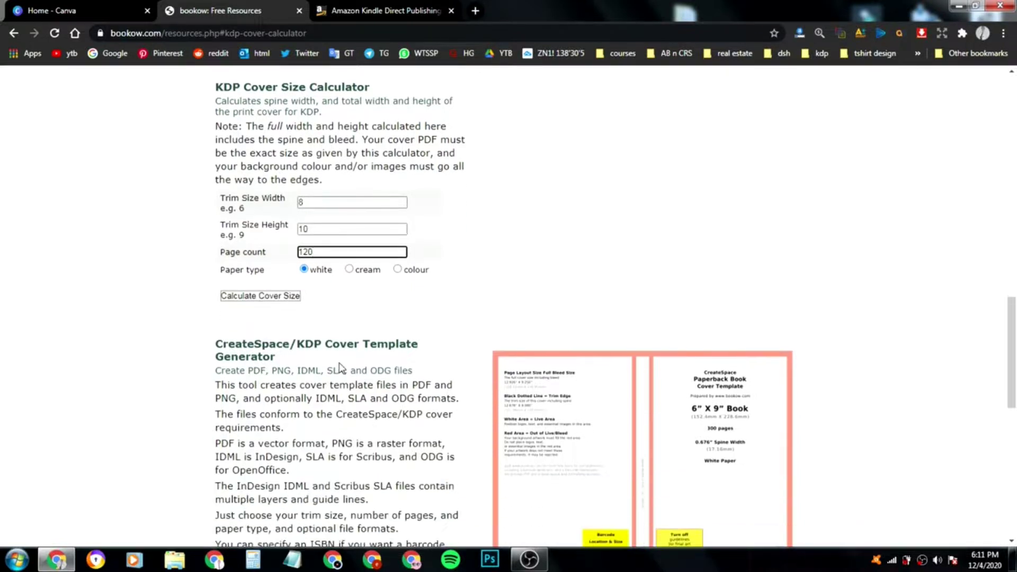
left_click(290, 298)
scroll(291, 305, "down", 5)
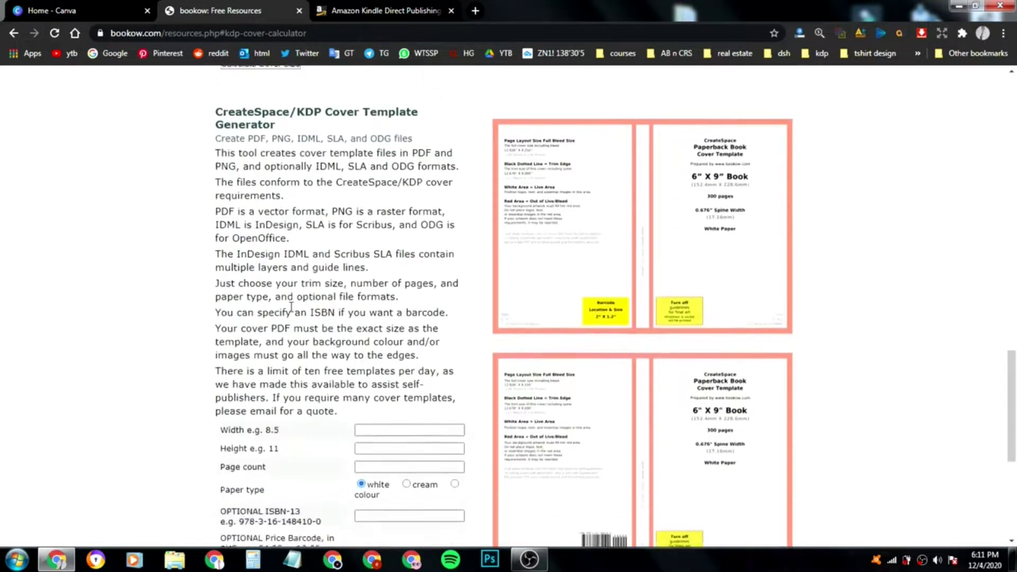
scroll(251, 346, "down", 4)
scroll(259, 349, "up", 10)
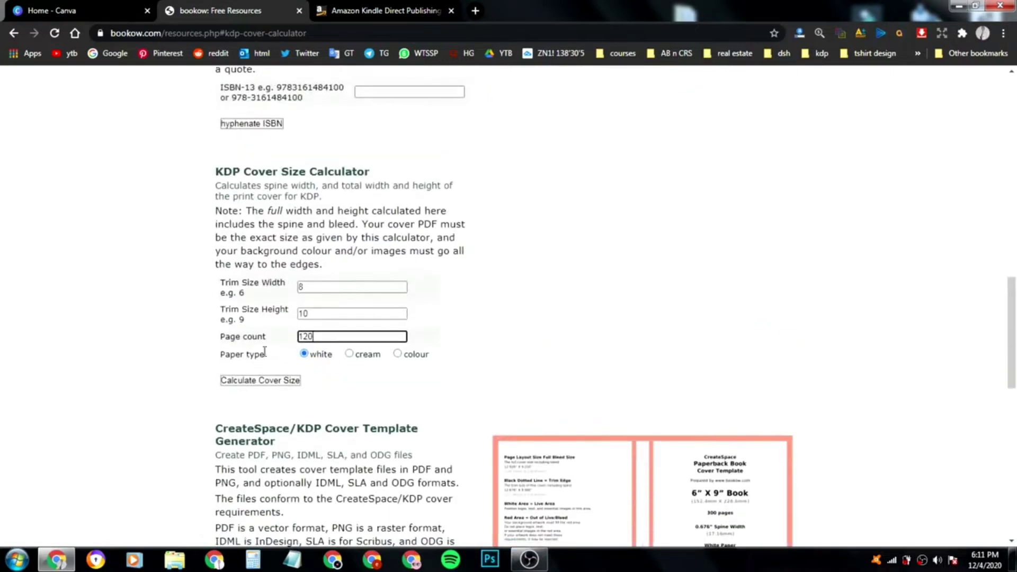
left_click(273, 382)
scroll(275, 386, "down", 1)
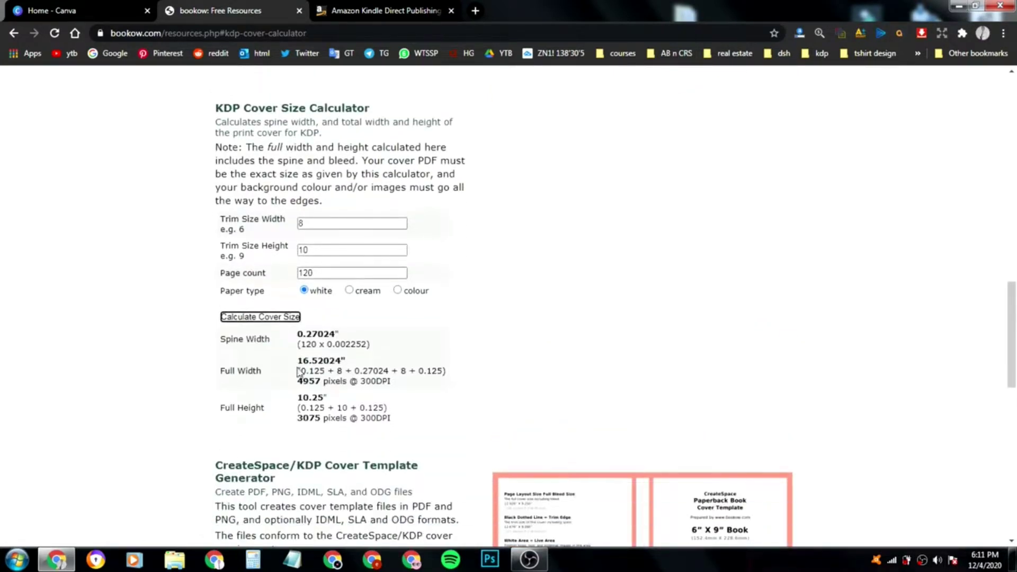
- Examine the calculated spine width, full width and full height of the cover
triple_click(246, 342)
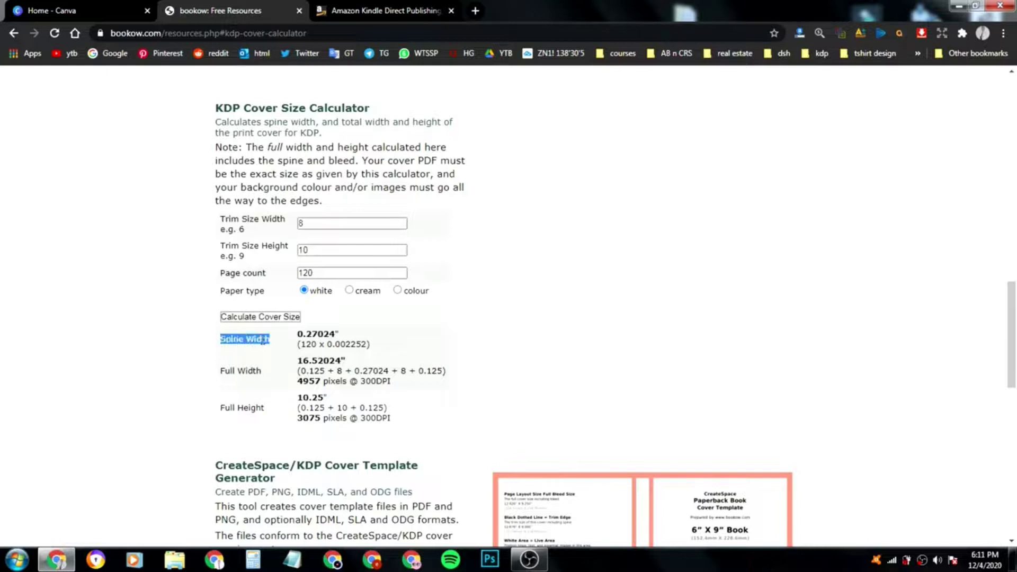
left_click(164, 358)
double_click(238, 370)
left_click(182, 411)
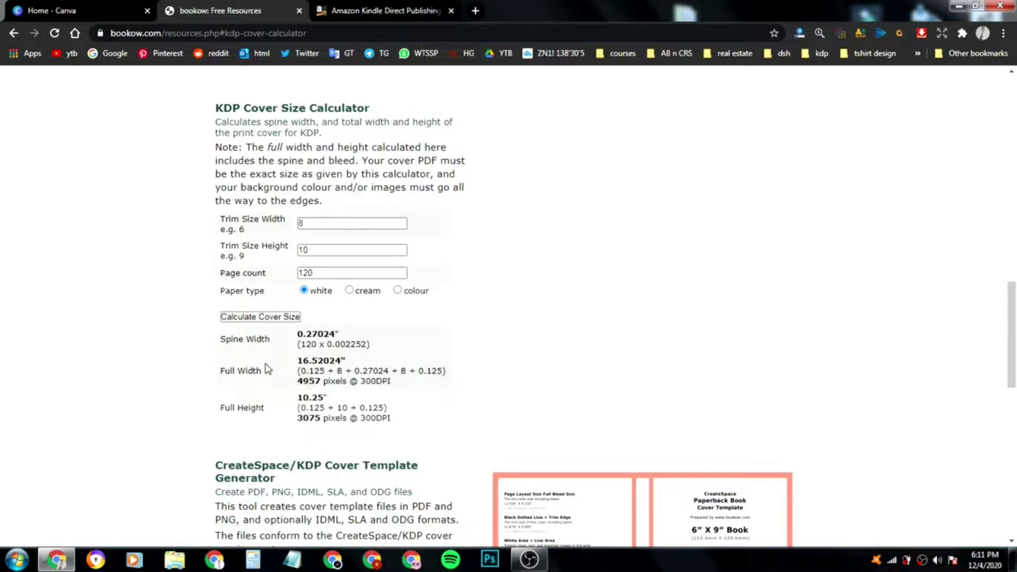
left_click_drag(300, 361, 348, 361)
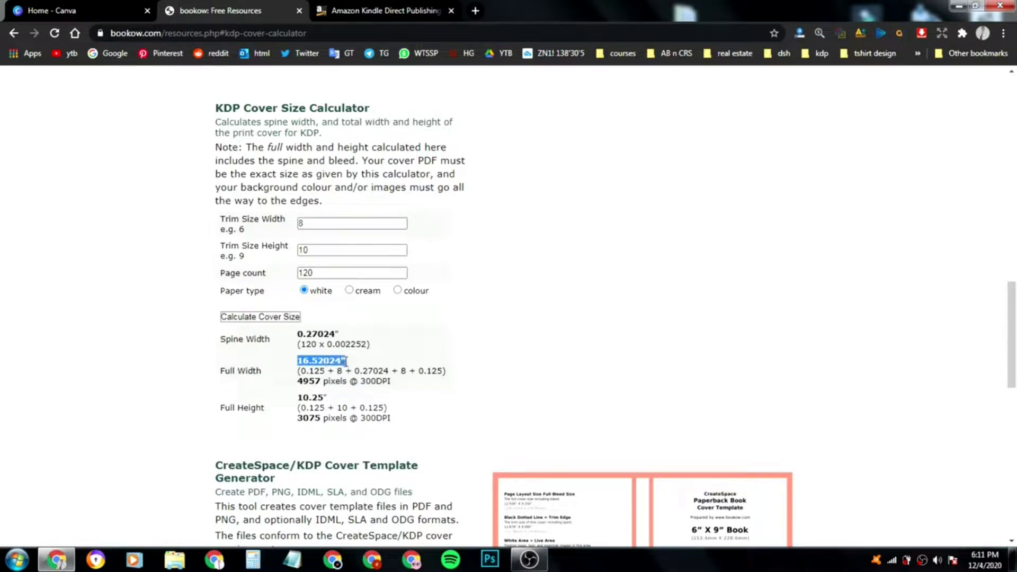
double_click(310, 397)
left_click(310, 397)
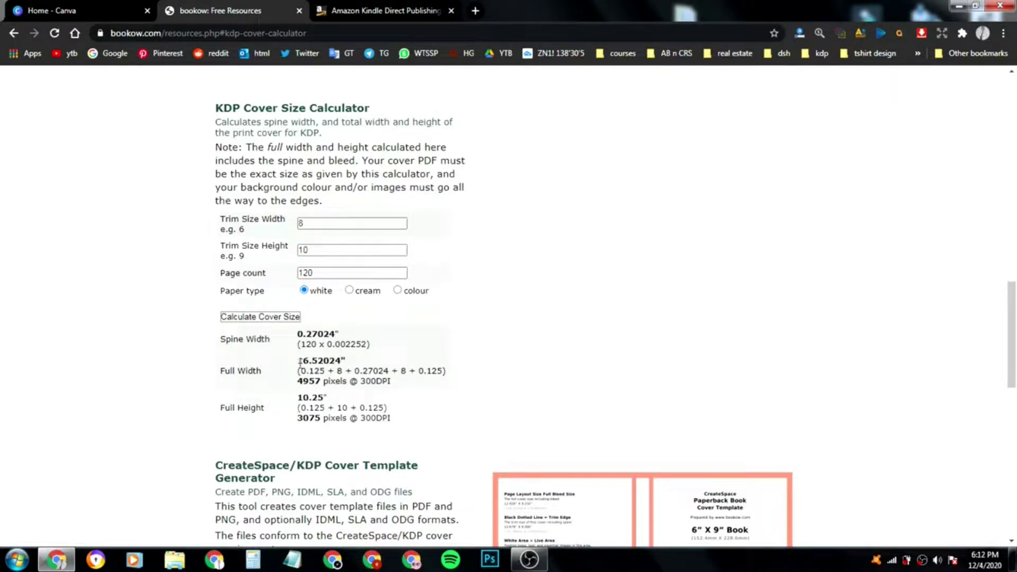
- Copy the calculated full cover width, limited to two decimals as 16.52
left_click_drag(303, 364, 318, 364)
left_click(309, 364)
left_click_drag(300, 363, 321, 363)
right_click(316, 363)
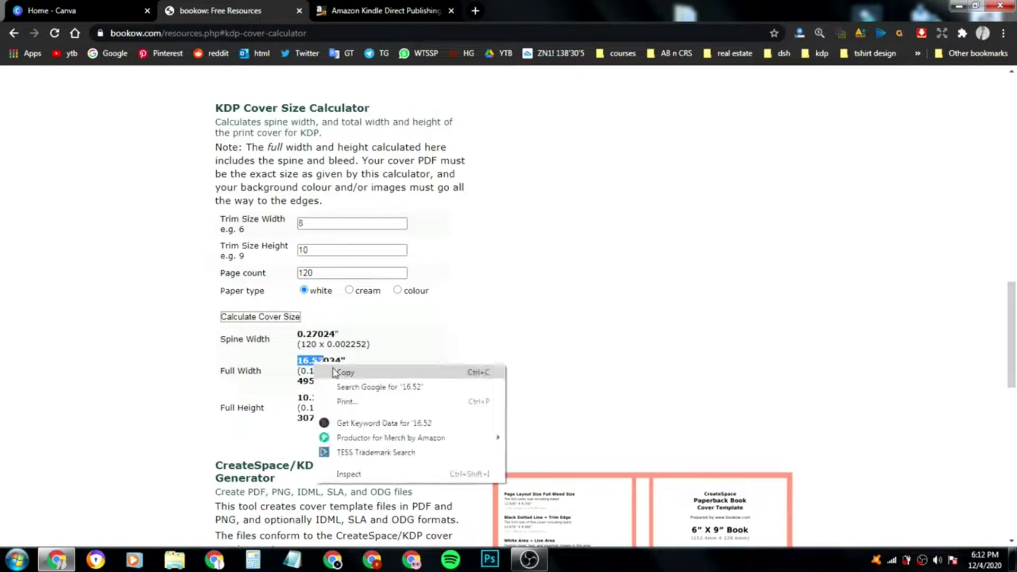
left_click(334, 371)
left_click(306, 361)
left_click_drag(300, 364, 316, 364)
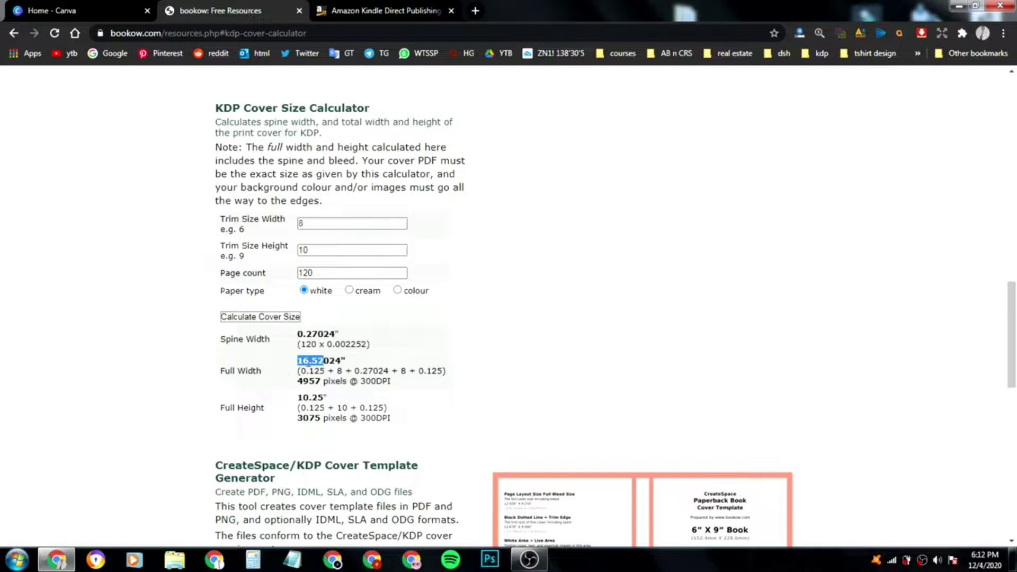
right_click(311, 363)
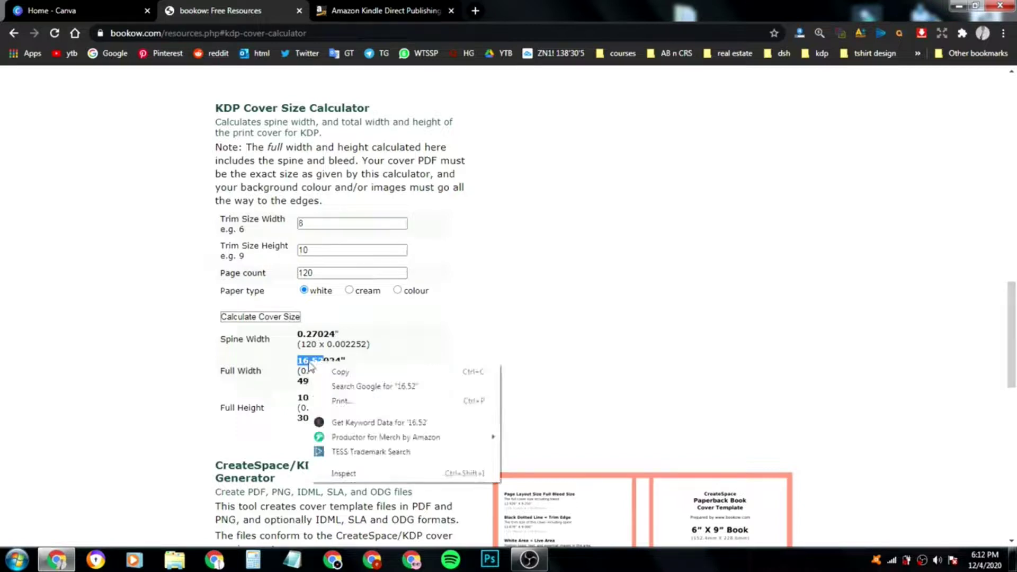
left_click(340, 373)
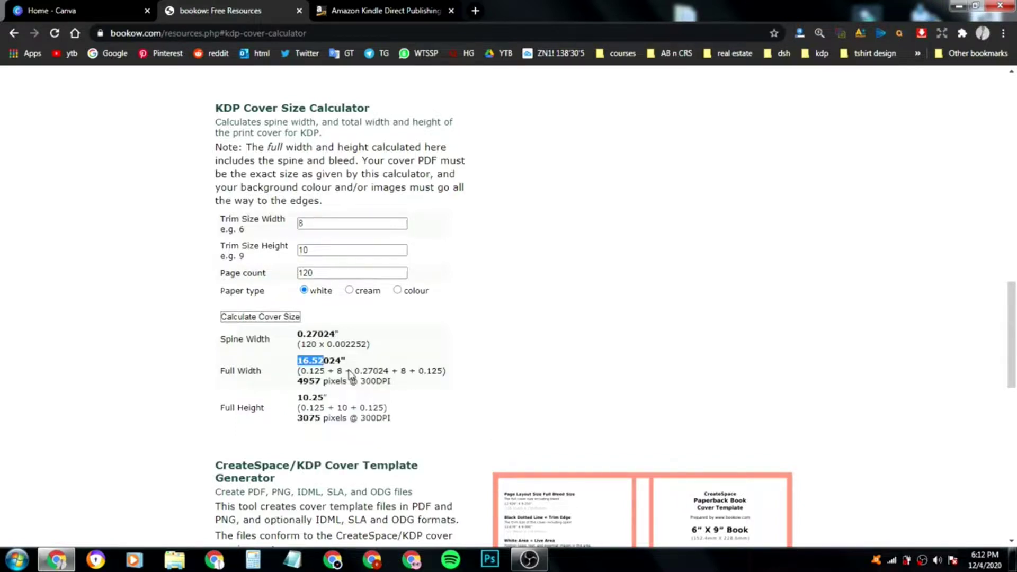
- Paste 16.52 as the width of the custom-size design in Canva
left_click(103, 9)
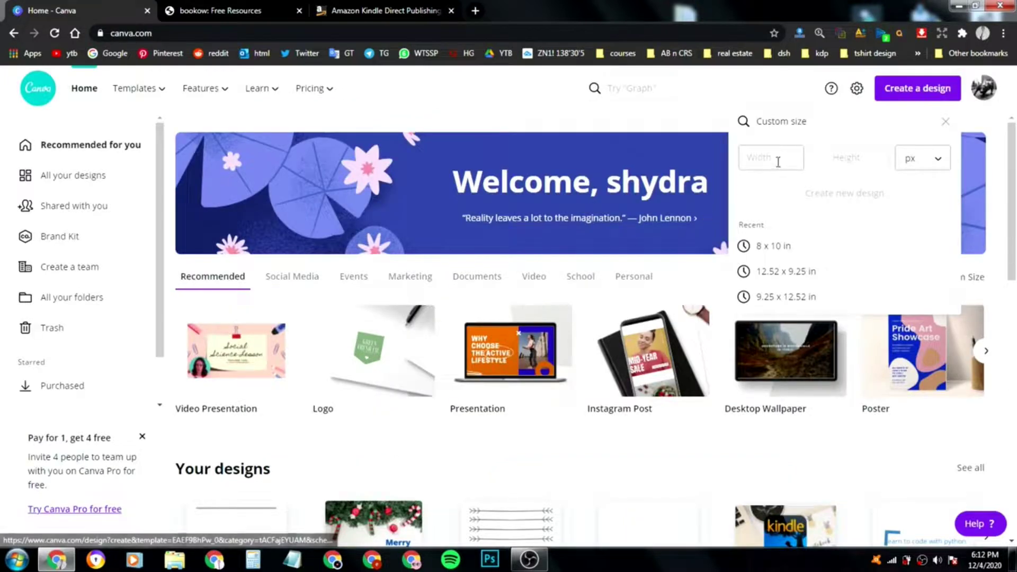
left_click(245, 10)
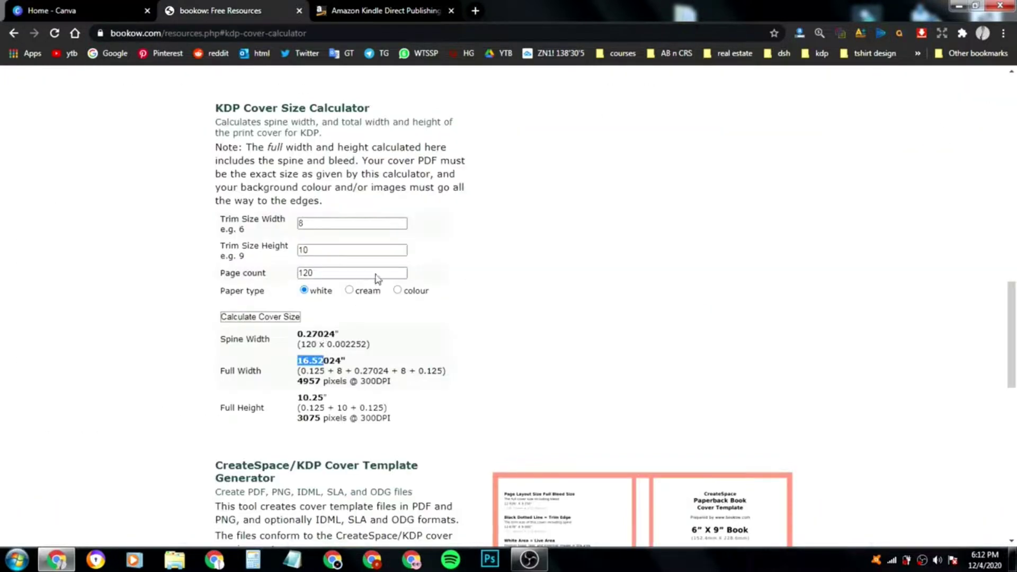
left_click(104, 10)
left_click(769, 158)
right_click(769, 158)
left_click(795, 234)
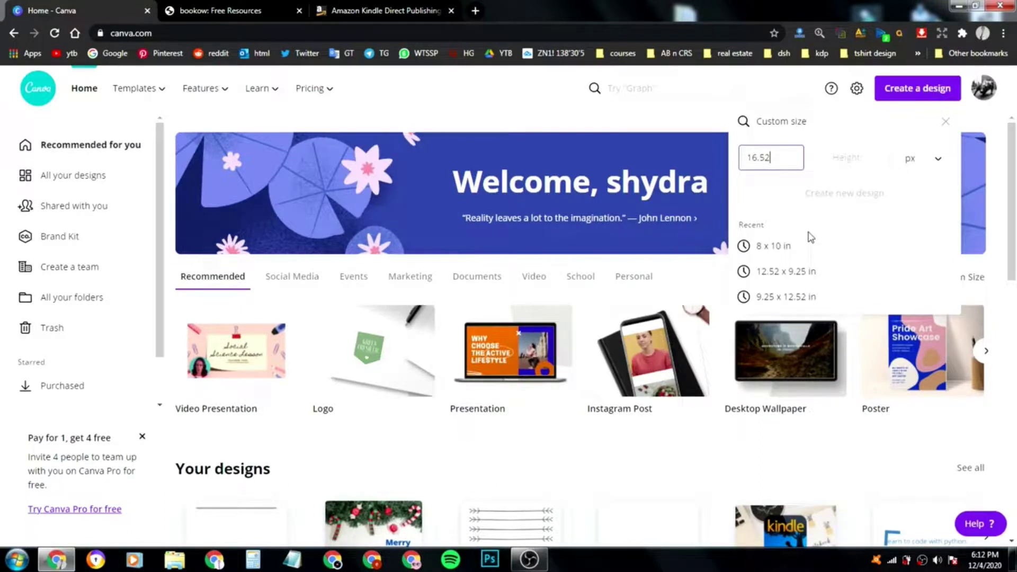
- Copy the calculated full cover height, 10.25, from the bookow cover size results
left_click(271, 7)
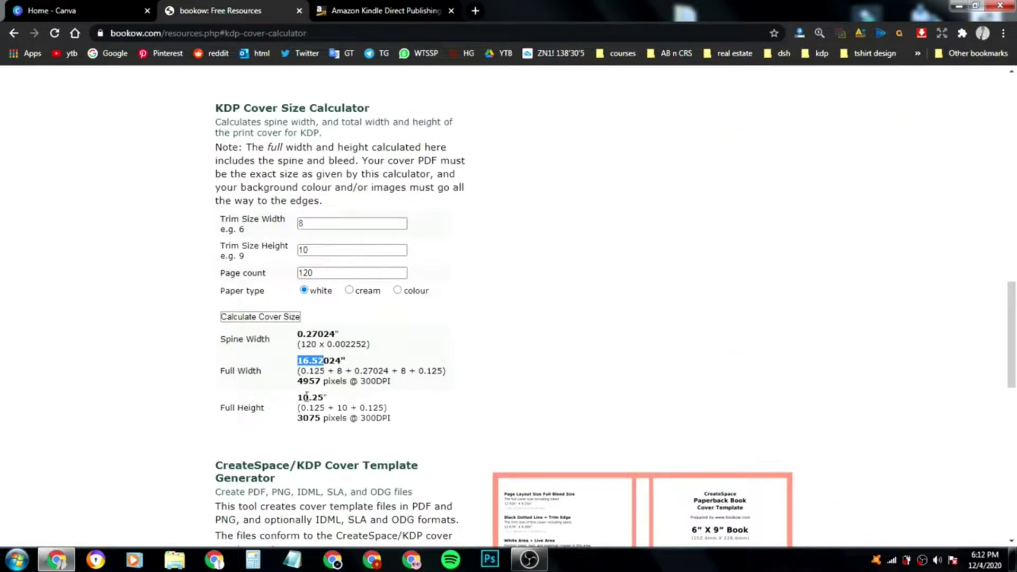
left_click_drag(297, 397, 325, 399)
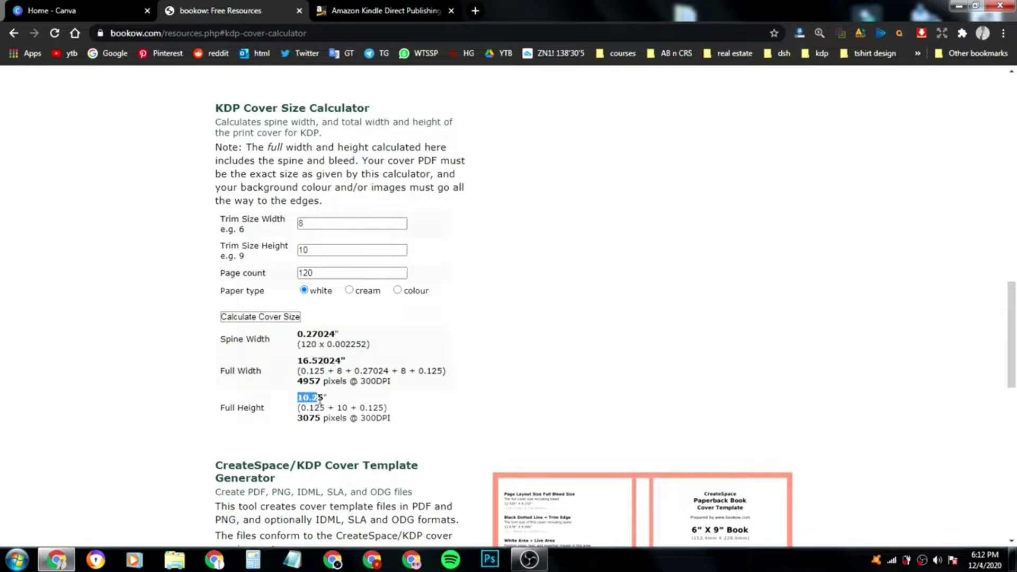
right_click(313, 399)
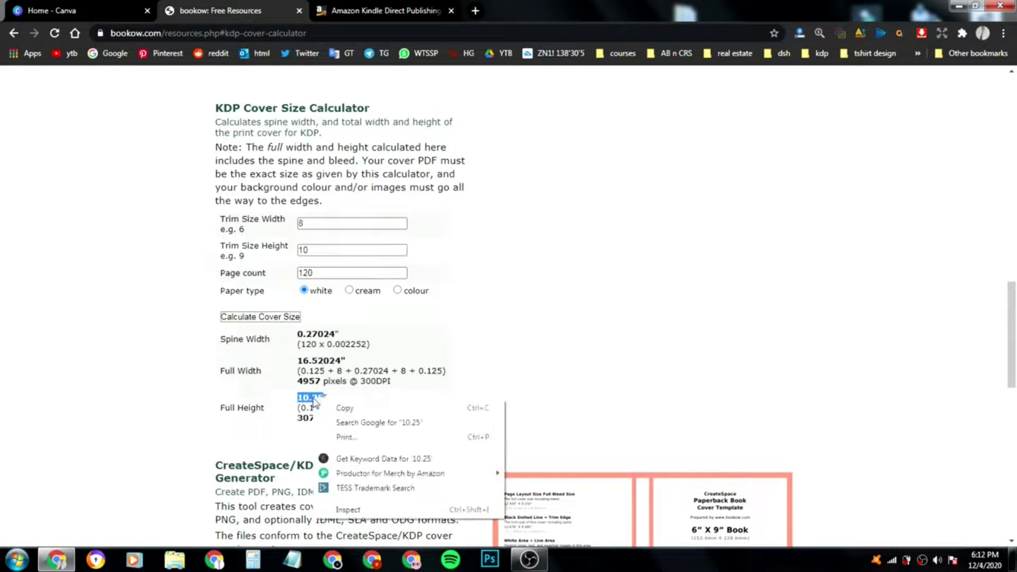
left_click(323, 409)
- In Canva's custom-size form, switch the units to inches and paste 10.25 as the height
left_click(79, 10)
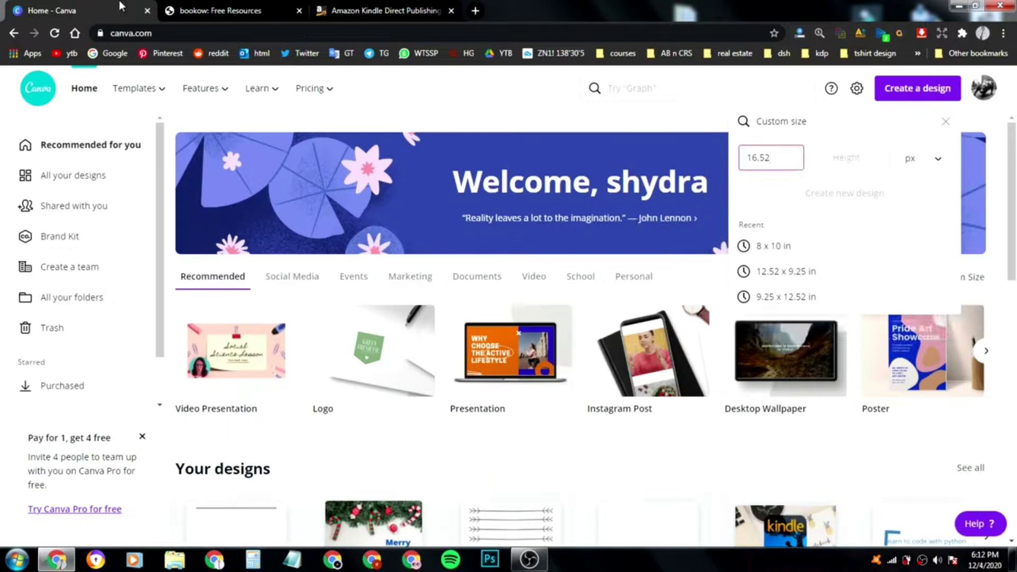
left_click(912, 159)
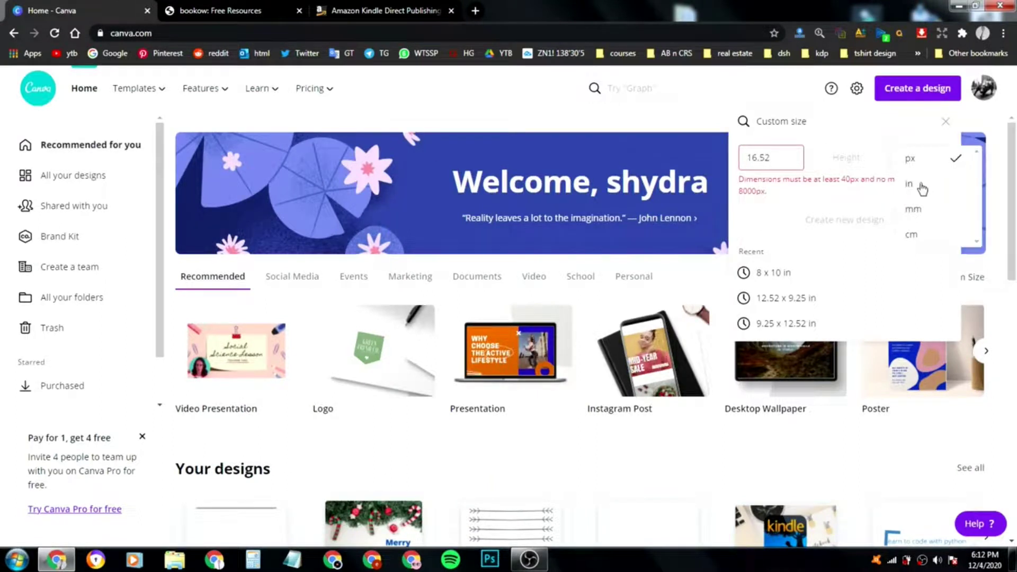
left_click(912, 184)
left_click(868, 157)
right_click(869, 157)
left_click(885, 229)
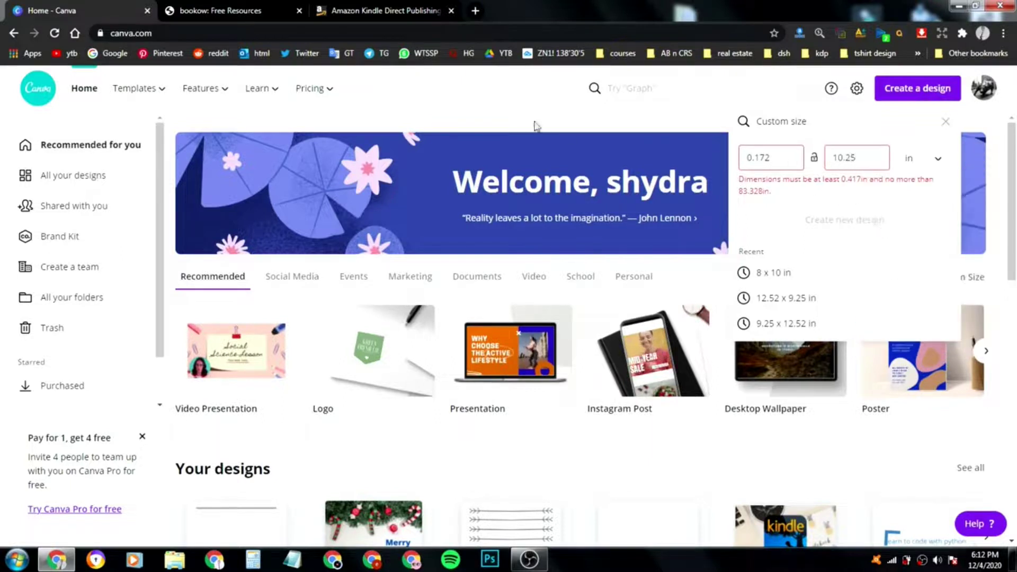
- Copy the calculated full cover width from bookow again, limited to two decimals as 16.52
left_click(245, 10)
left_click(299, 362)
left_click_drag(299, 362, 322, 362)
right_click(322, 362)
left_click(337, 370)
- Replace the custom width in Canva with 16.52 in and create the new 16.52 x 10.25 in design
left_click(101, 11)
double_click(757, 157)
right_click(764, 163)
left_click(798, 213)
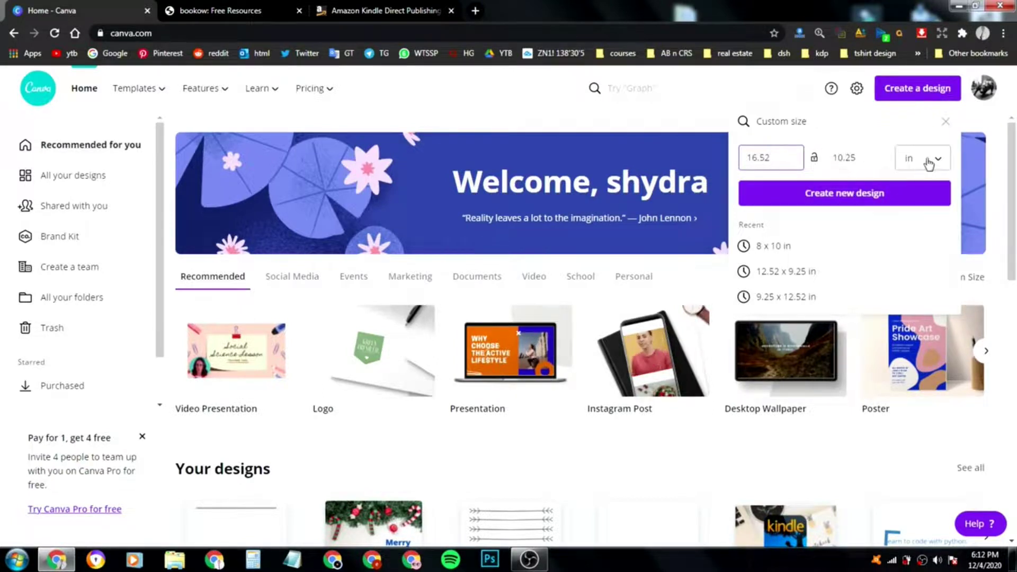
left_click(842, 196)
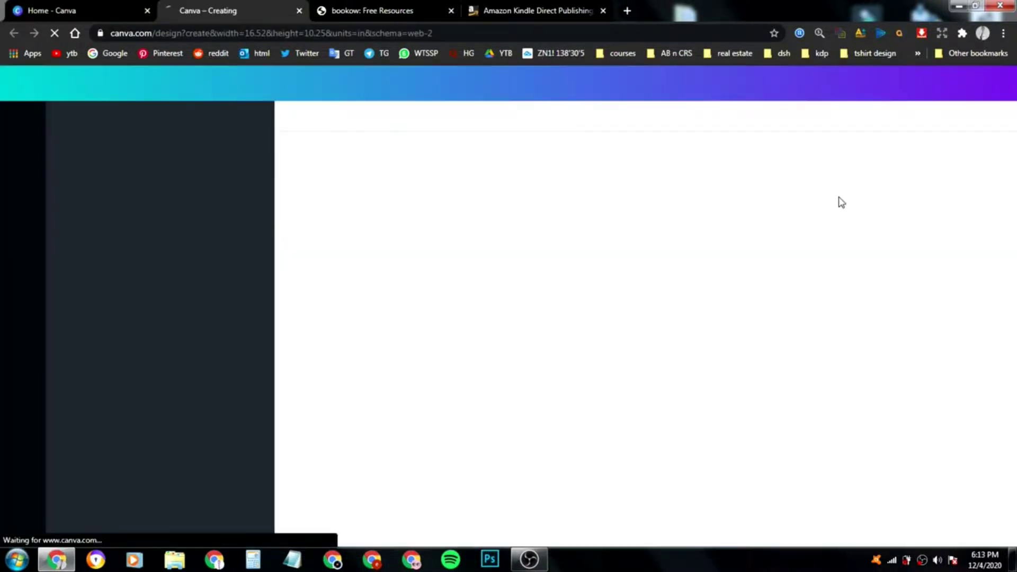
- Close the bookow calculator page and return to the blank cover page in the new Canva design
left_click(385, 8)
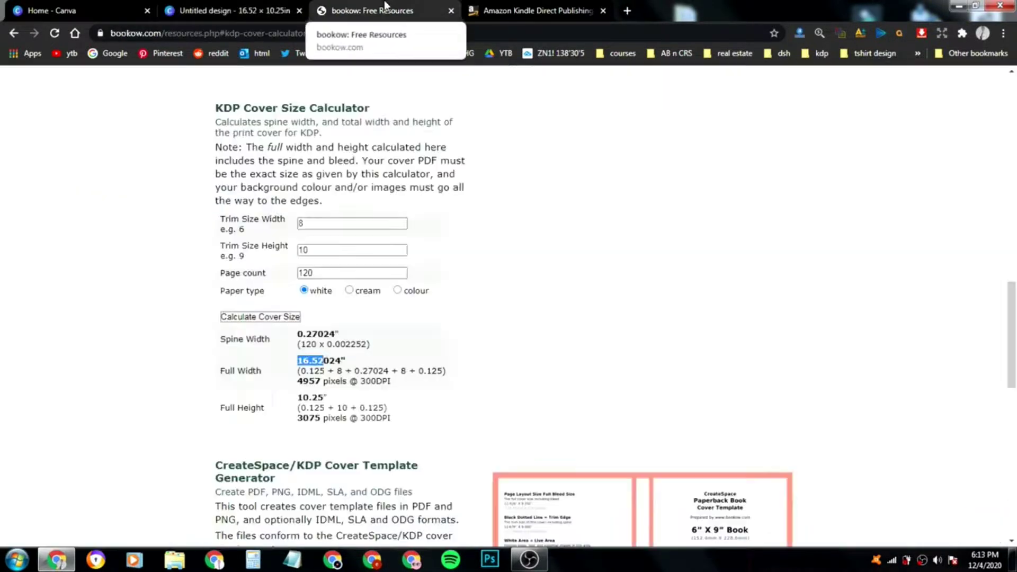
left_click(450, 12)
left_click(284, 8)
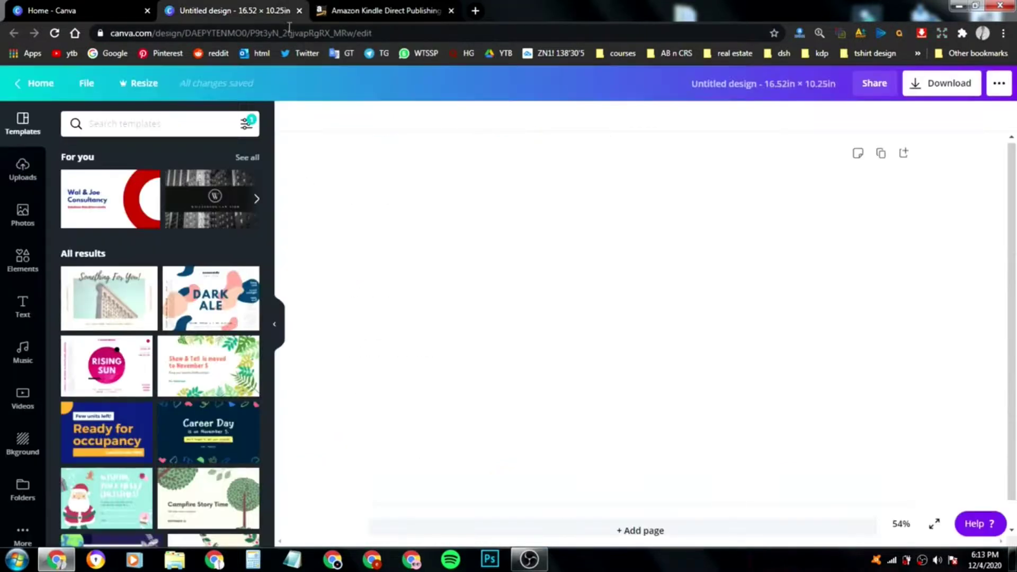
left_click(852, 208)
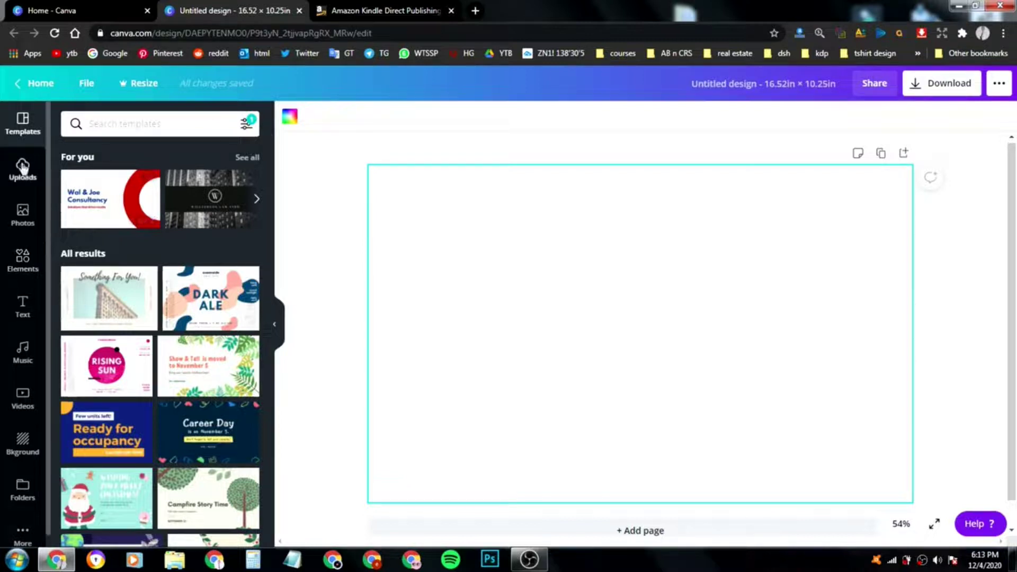
- Search the photos for "colors" and browse the results for a cover background
left_click(22, 212)
left_click(119, 123)
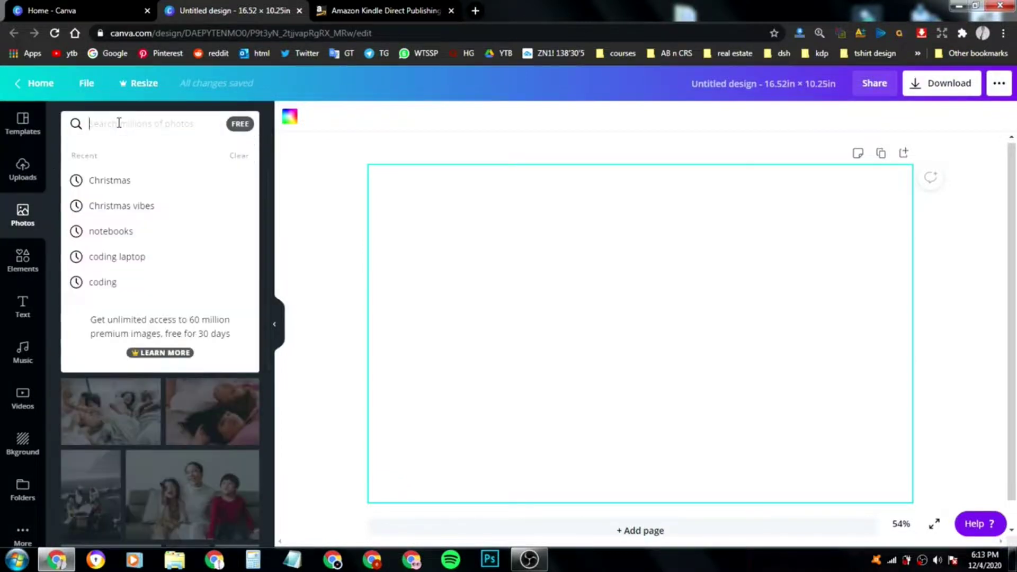
type("colors")
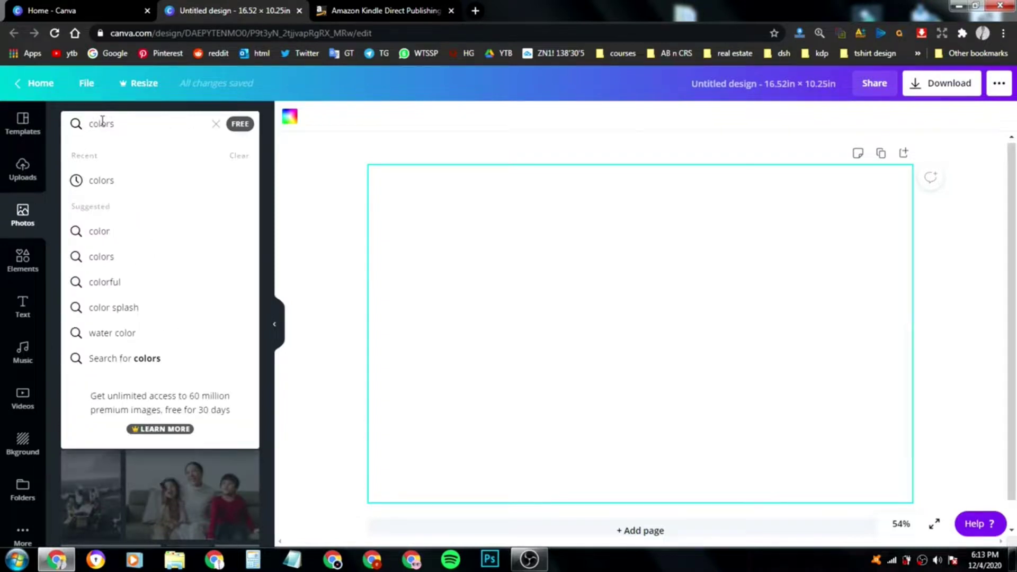
left_click(122, 189)
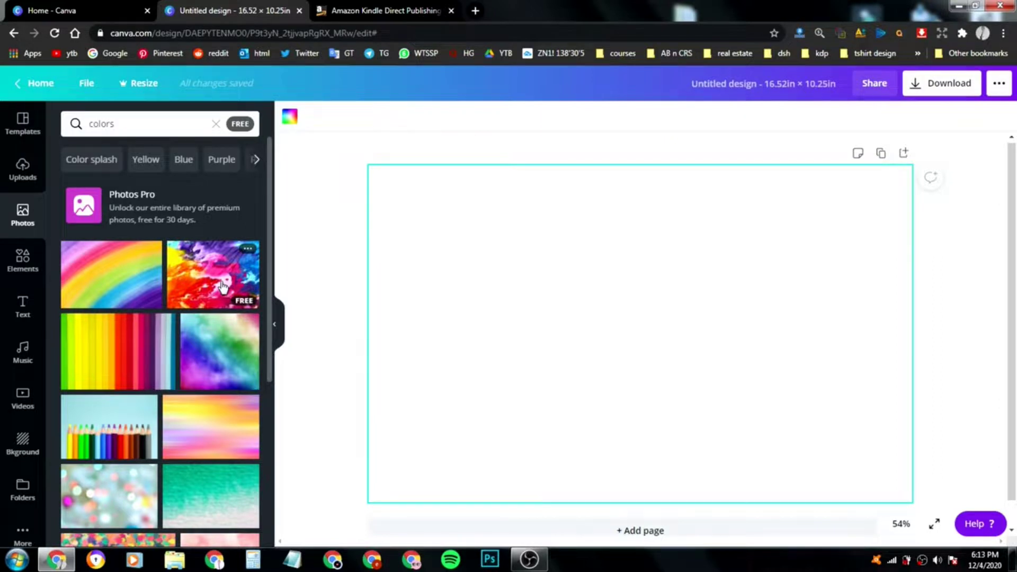
scroll(208, 347, "down", 5)
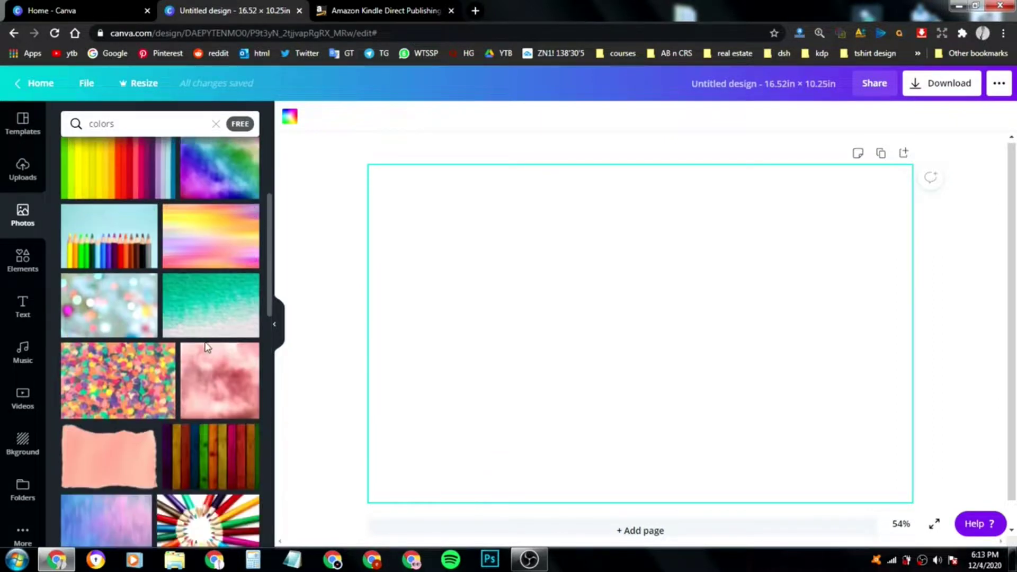
scroll(207, 347, "down", 3)
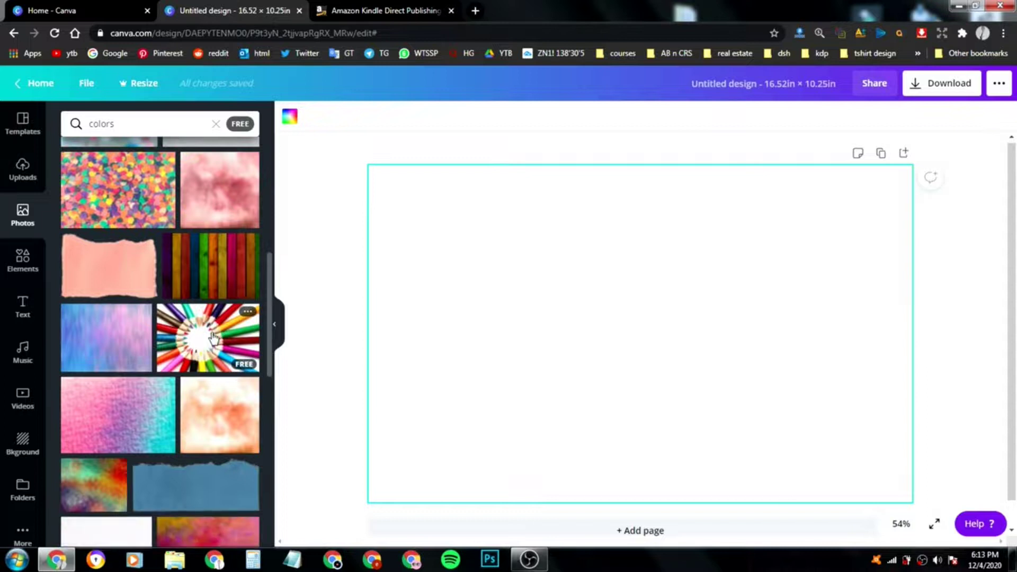
scroll(214, 338, "down", 4)
scroll(196, 291, "down", 3)
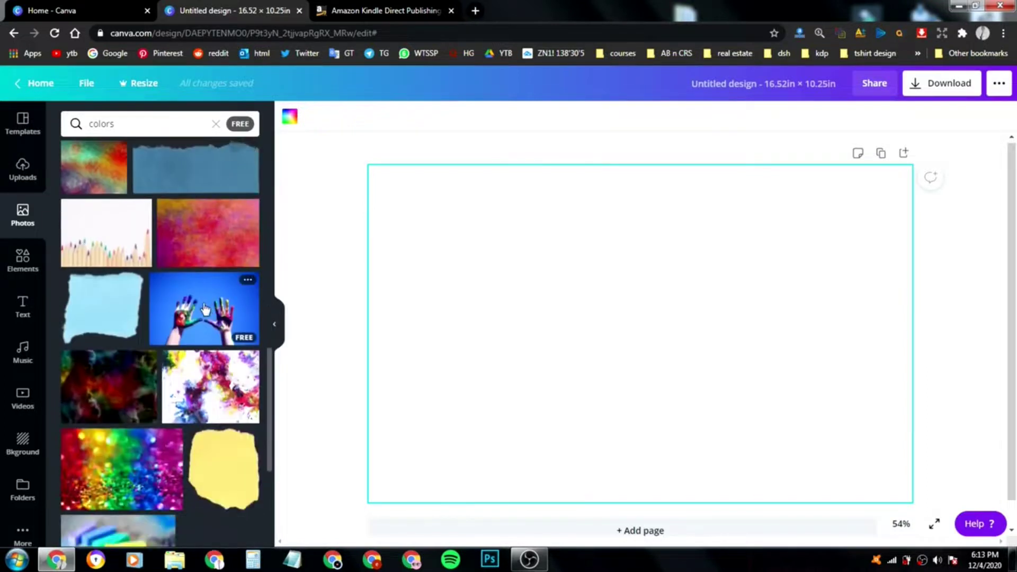
- Try the photo of paint-covered hands on a blue backdrop as the cover's full-page background
left_click(205, 309)
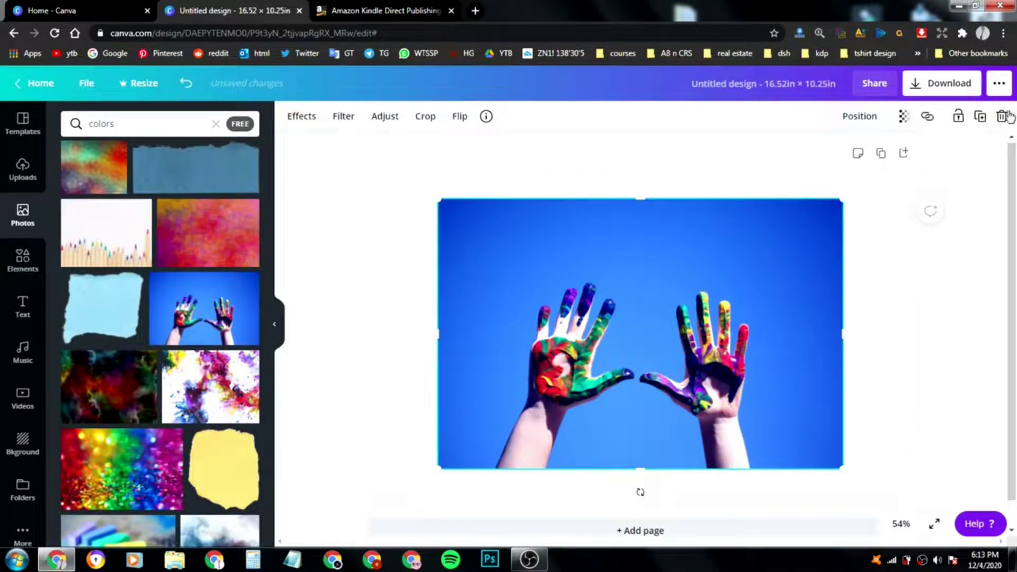
left_click(1008, 117)
left_click_drag(247, 295, 378, 316)
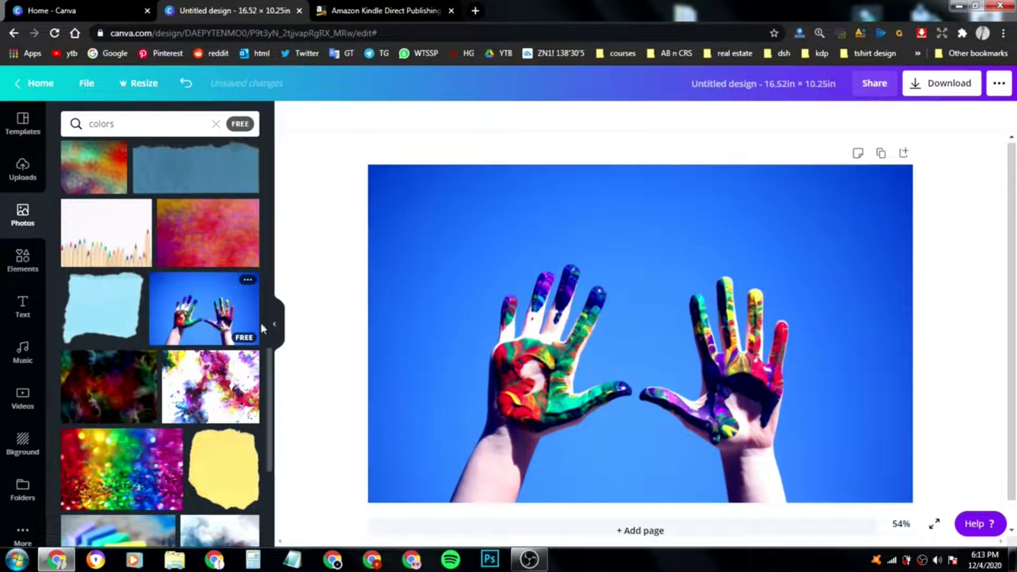
- Fill the cover's background with the multicoloured paint-splatter photo on white
left_click_drag(194, 394, 377, 382)
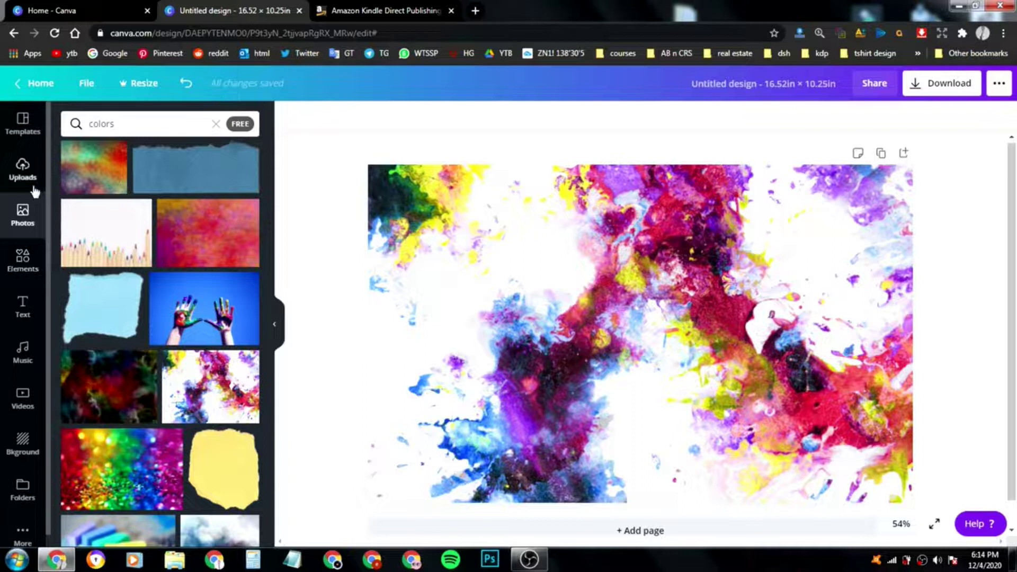
- Add a two-line heading reading "sketching book" and "for girls" to the cover, with the first word's spelling corrected
left_click(22, 306)
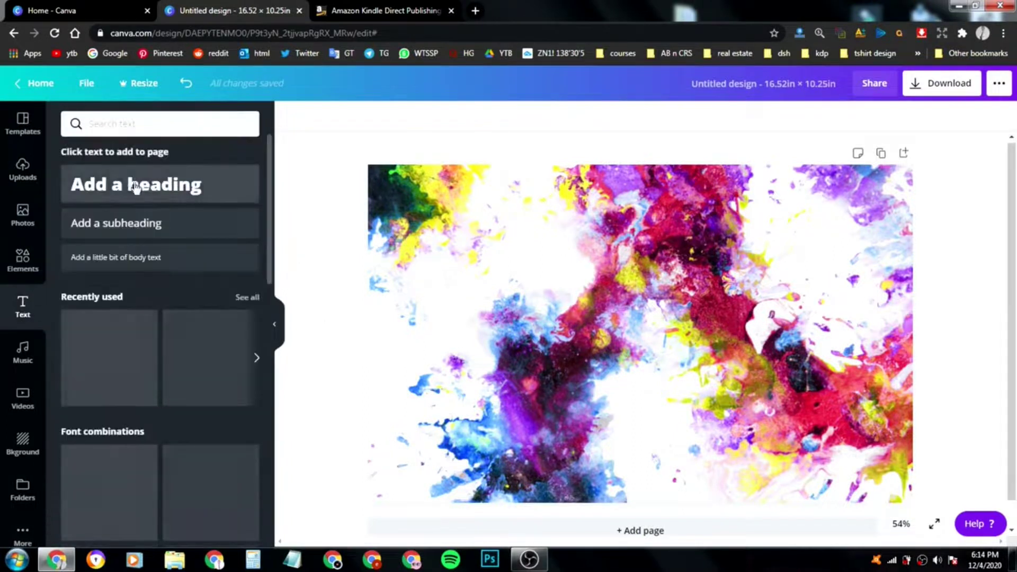
left_click(132, 190)
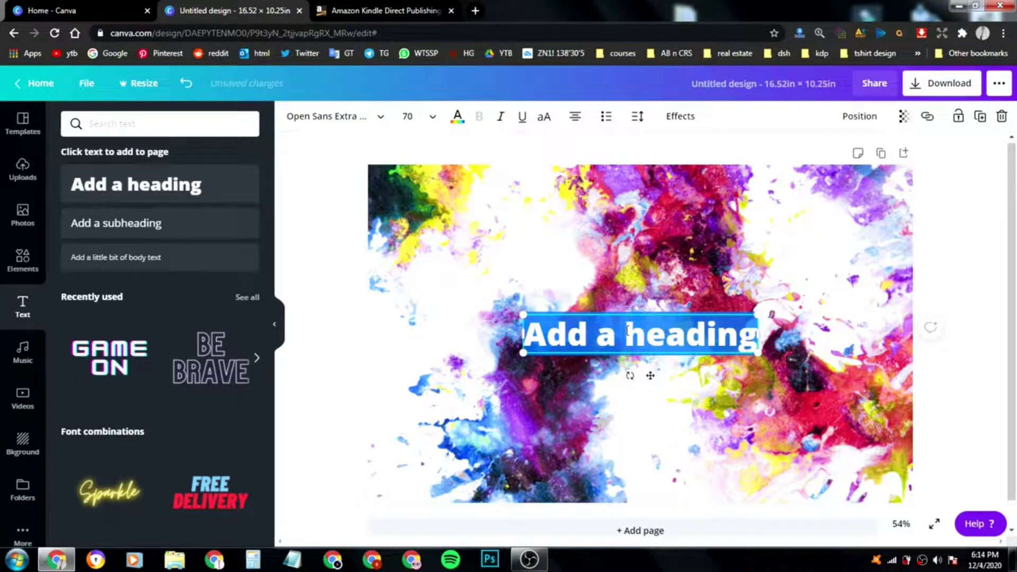
type("cke")
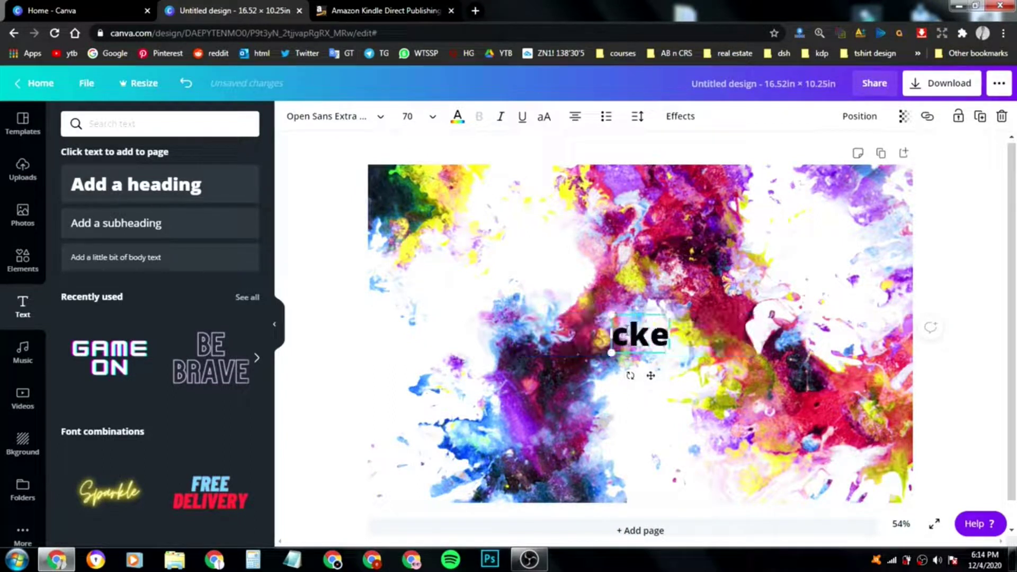
type("tching book")
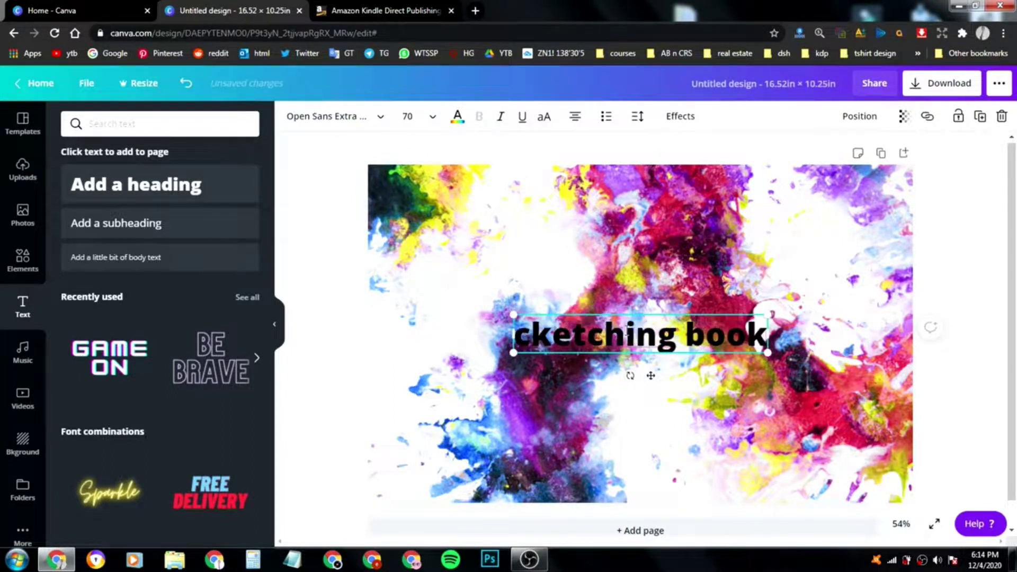
key("Return")
type("for gi")
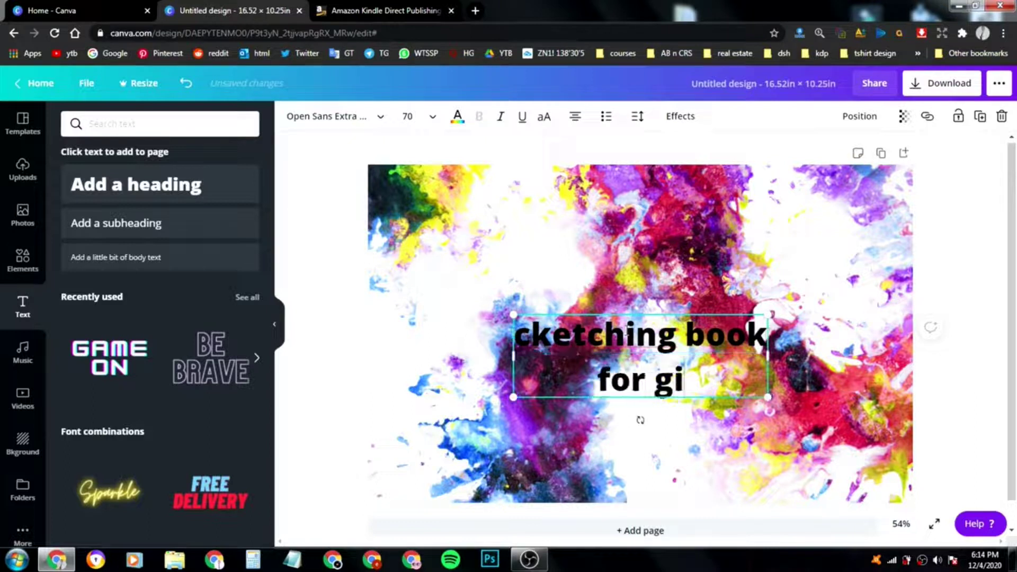
type("rls")
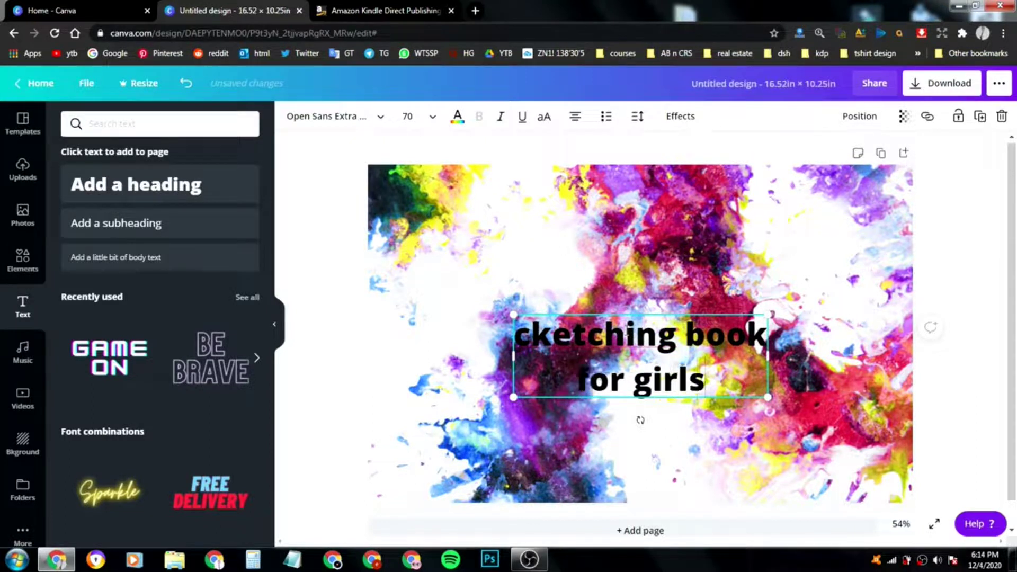
double_click(625, 335)
right_click(625, 335)
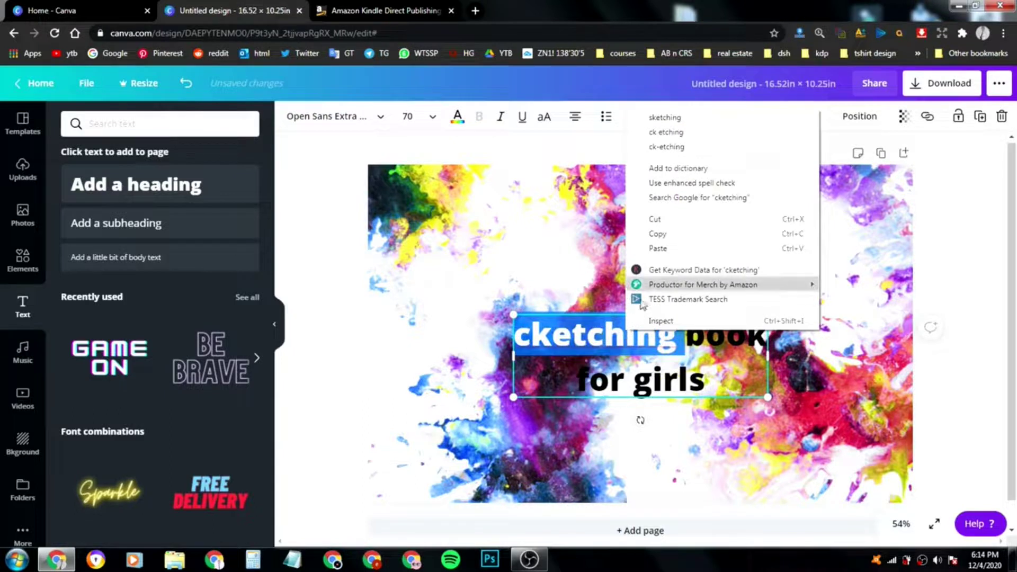
left_click(665, 116)
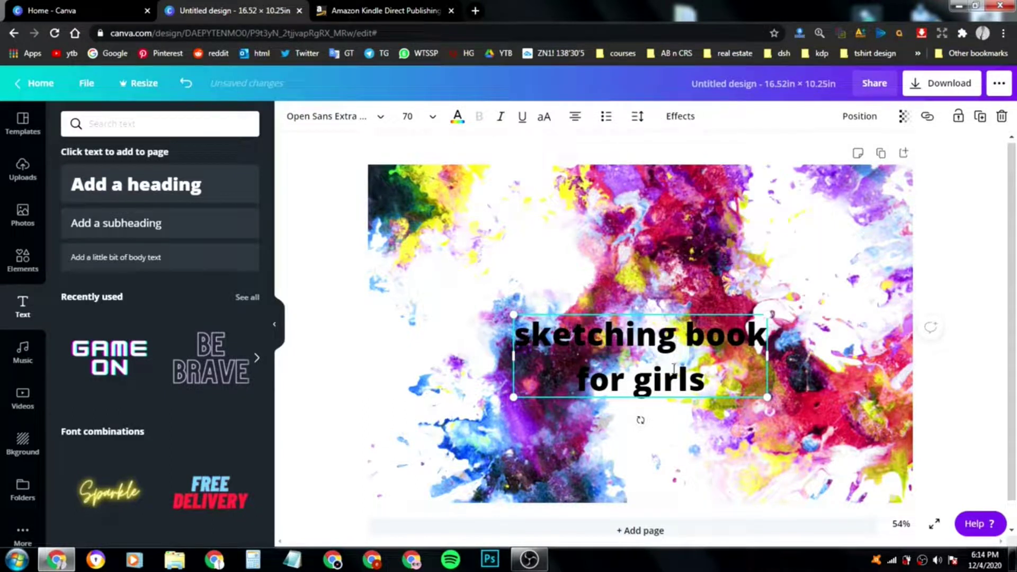
- Enlarge the heading to font size 106, wrapped onto three lines, and move it onto the right half of the cover
left_click_drag(768, 356, 683, 359)
left_click_drag(682, 317, 768, 249)
key("shift+Right")
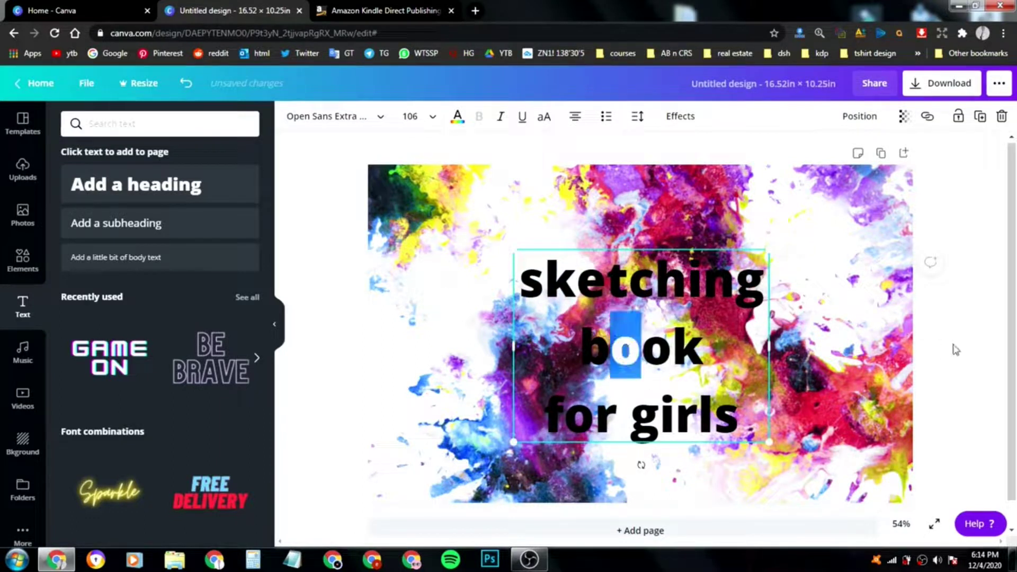
left_click(955, 351)
mouse_move(635, 359)
left_mouse_down()
mouse_move(772, 343)
mouse_move(771, 361)
left_mouse_up()
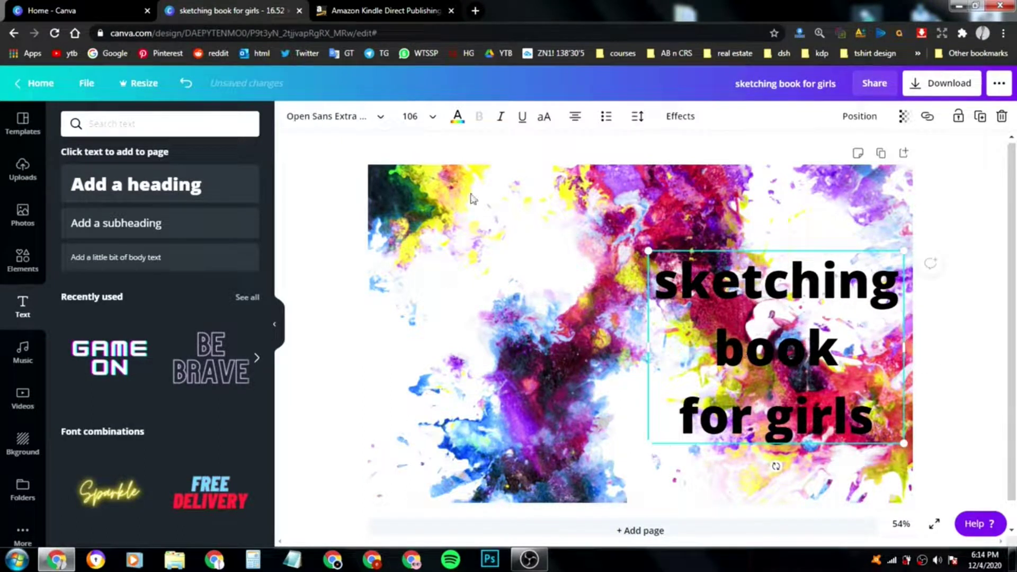
- Try several palette colours on the cover heading and settle on the deep blue-violet
left_click(457, 118)
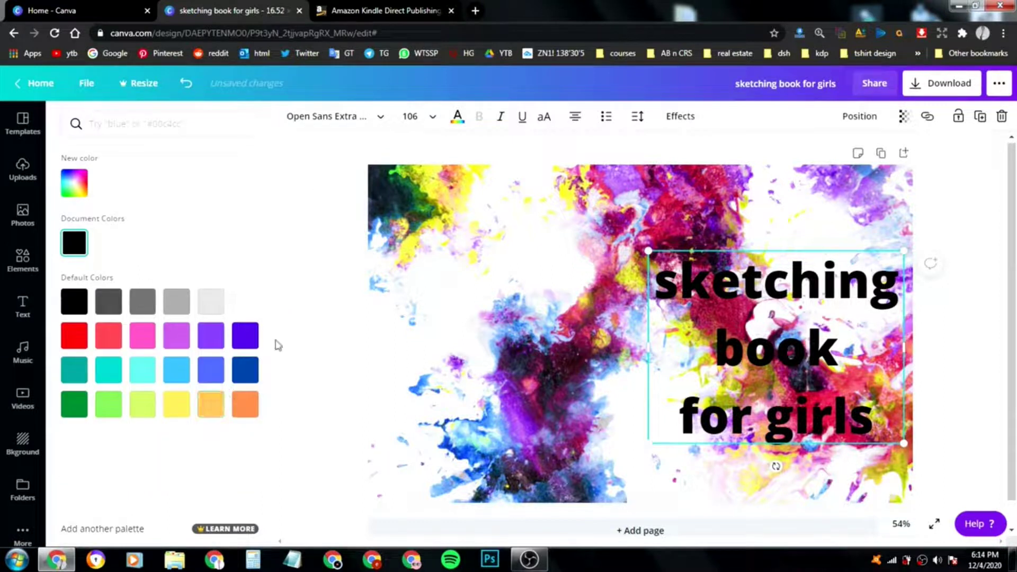
left_click(246, 345)
left_click(246, 374)
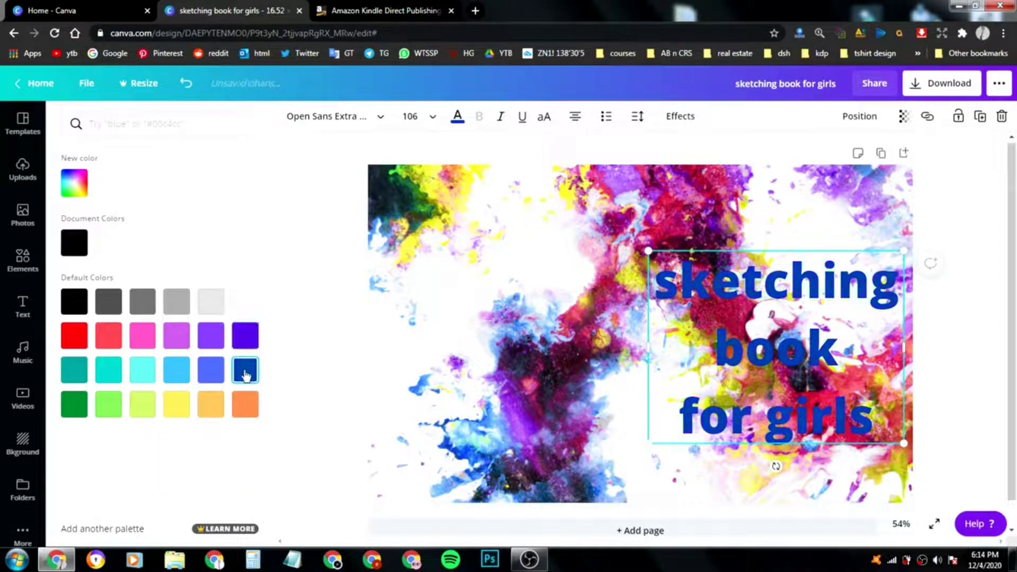
left_click(184, 405)
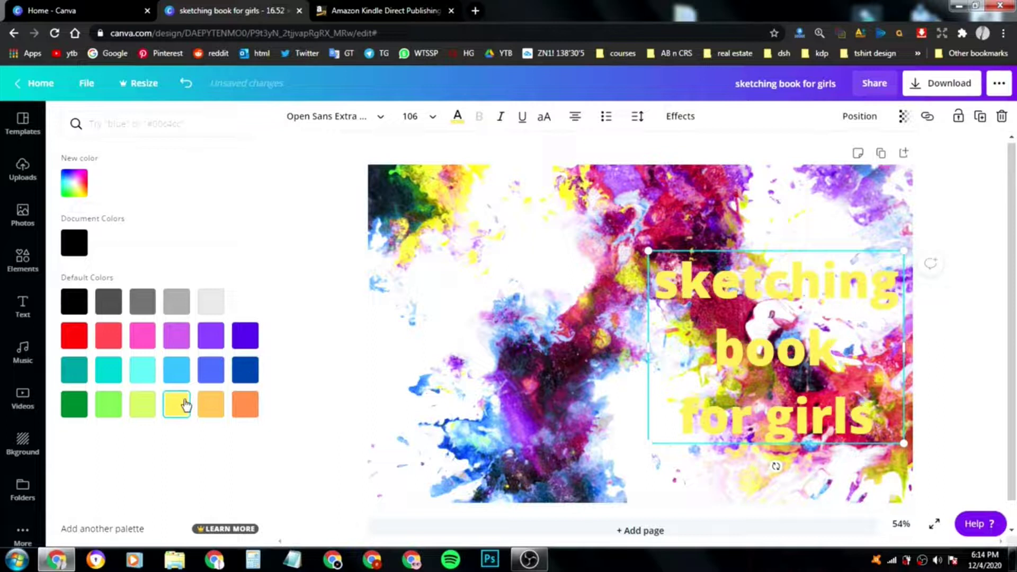
left_click(245, 405)
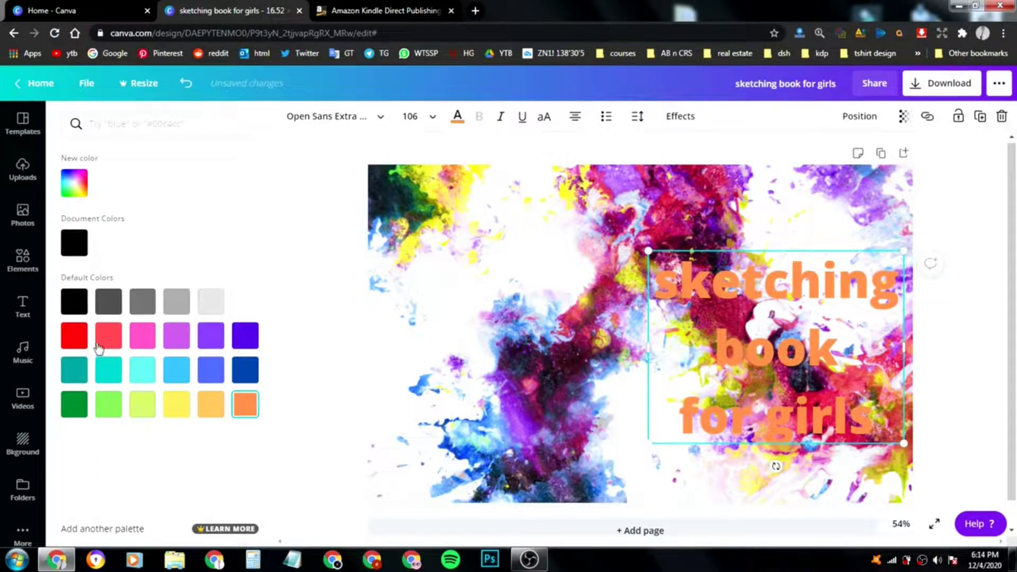
left_click(143, 337)
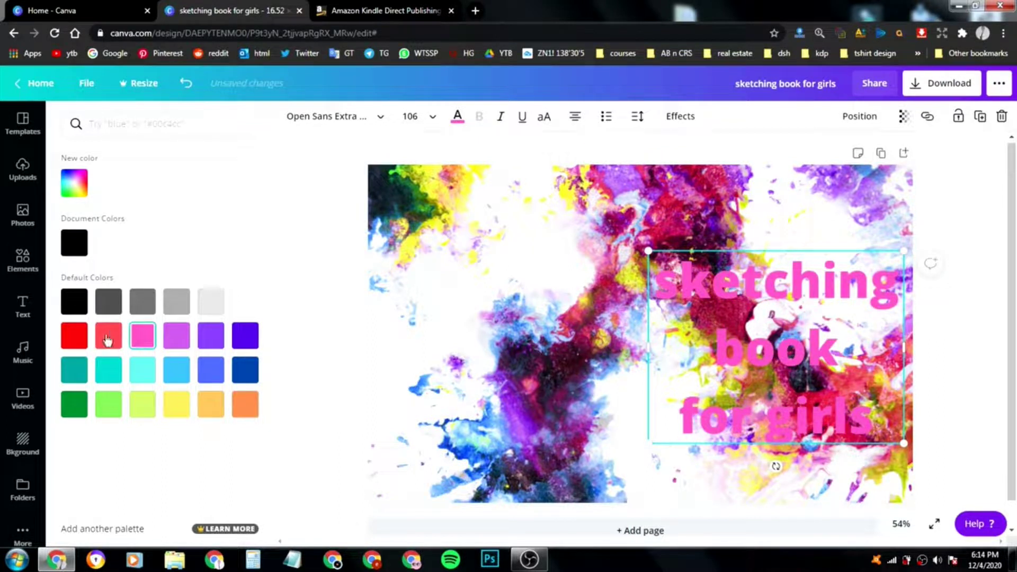
left_click(74, 335)
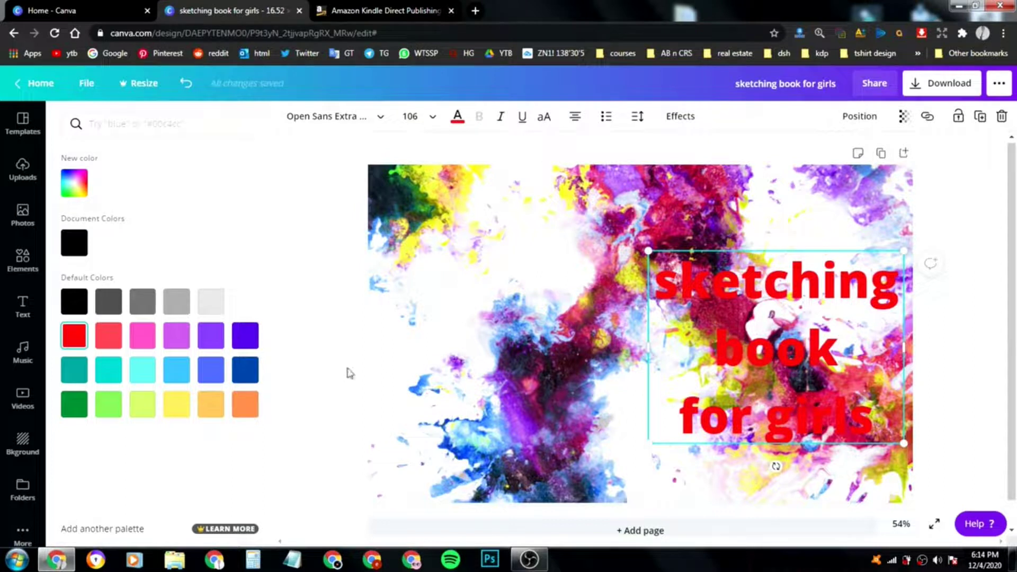
left_click(81, 306)
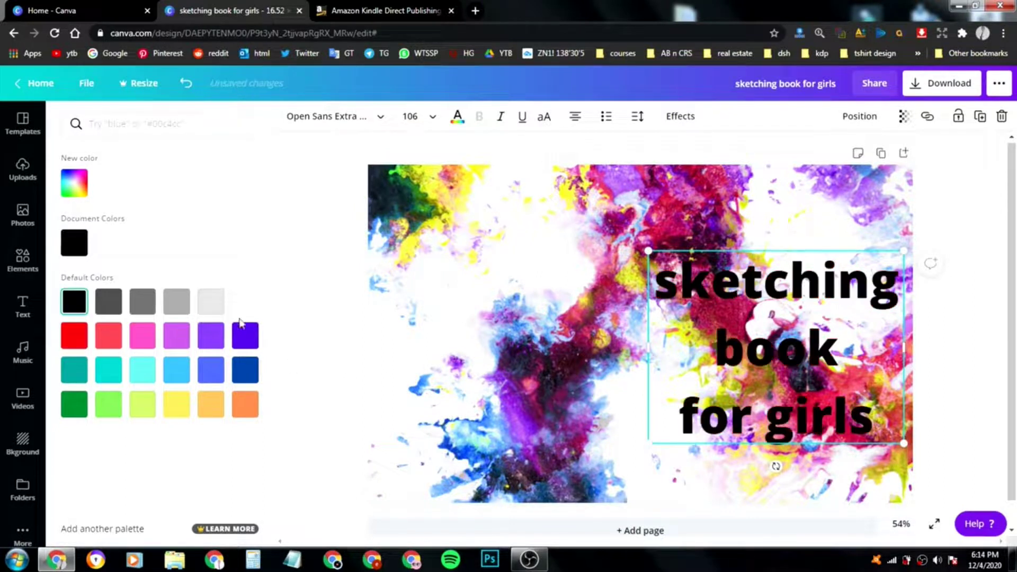
left_click(249, 335)
left_click(335, 332)
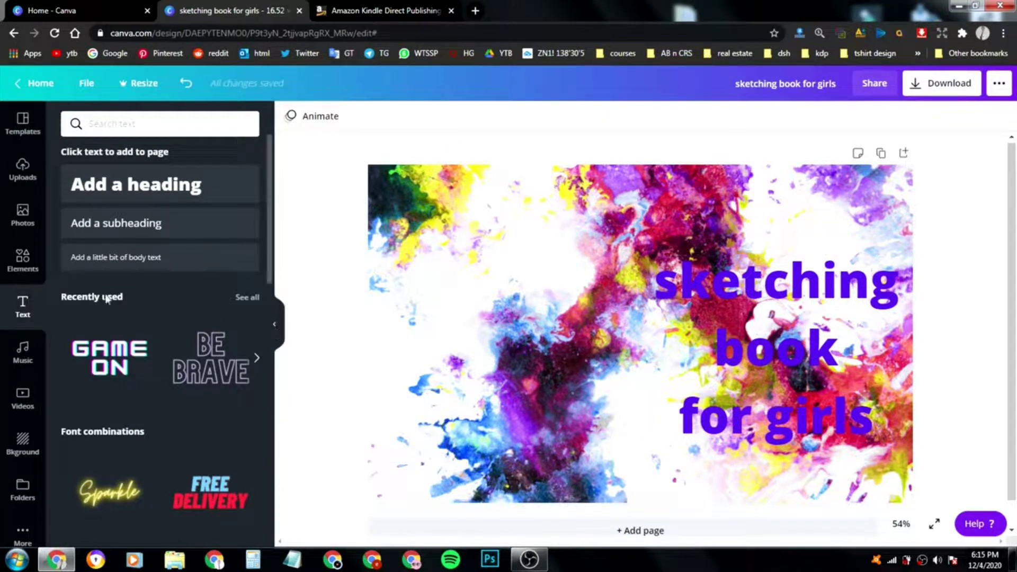
- Try a hexagon shape over the cover heading and delete it
left_click(22, 445)
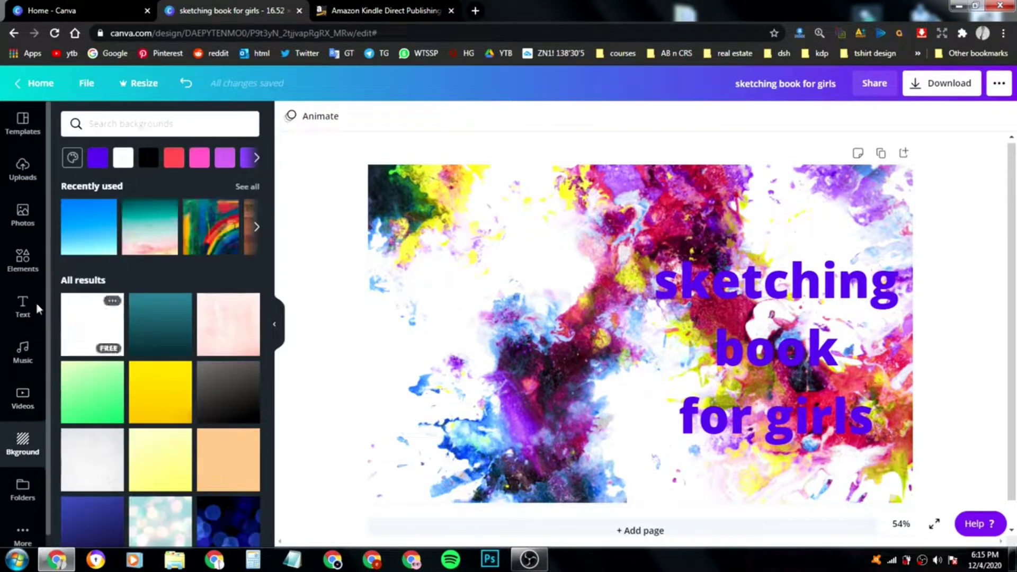
left_click(23, 260)
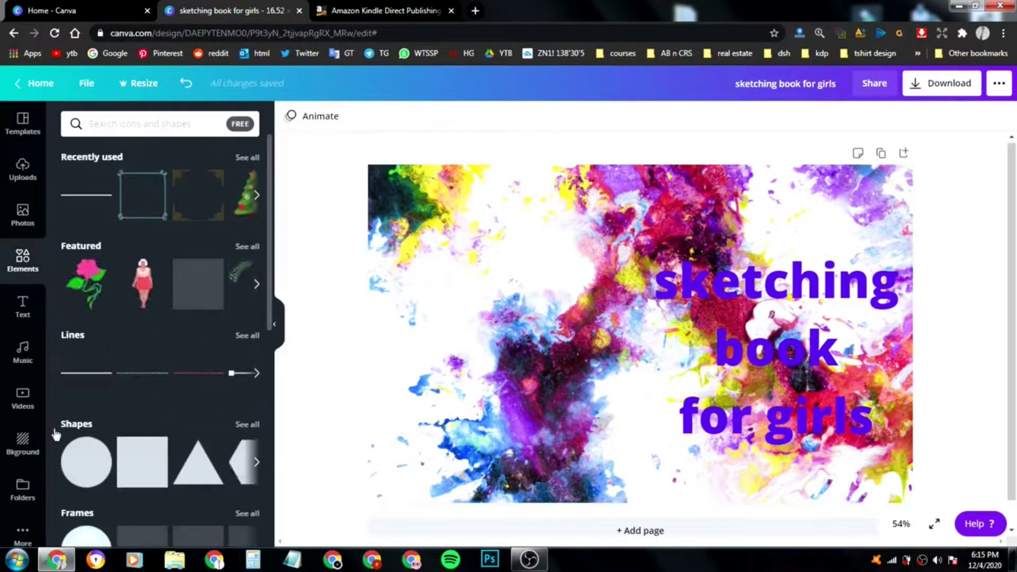
left_click(256, 463)
left_click(257, 464)
left_click(86, 461)
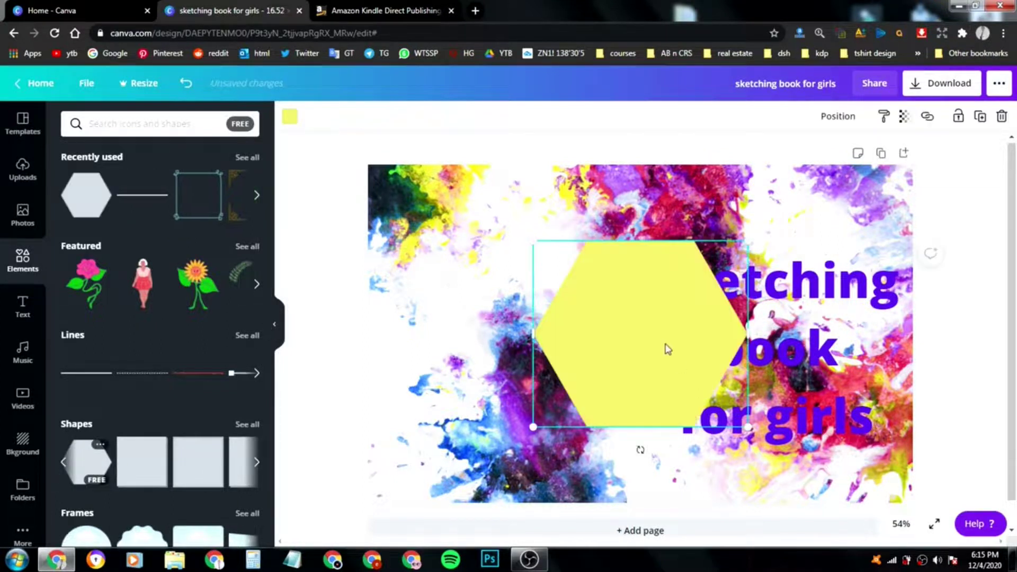
left_click_drag(663, 345, 756, 361)
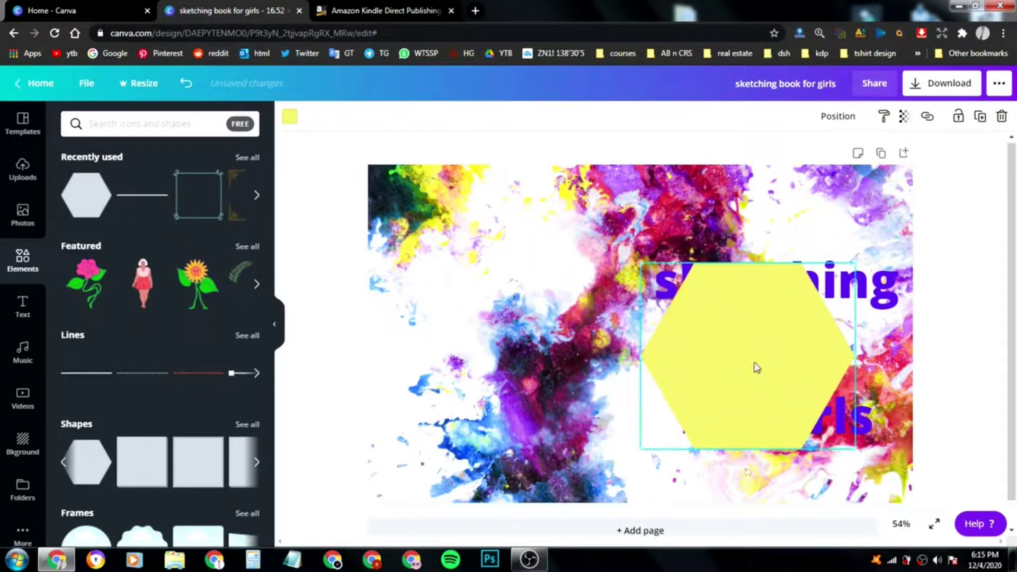
left_click(1002, 117)
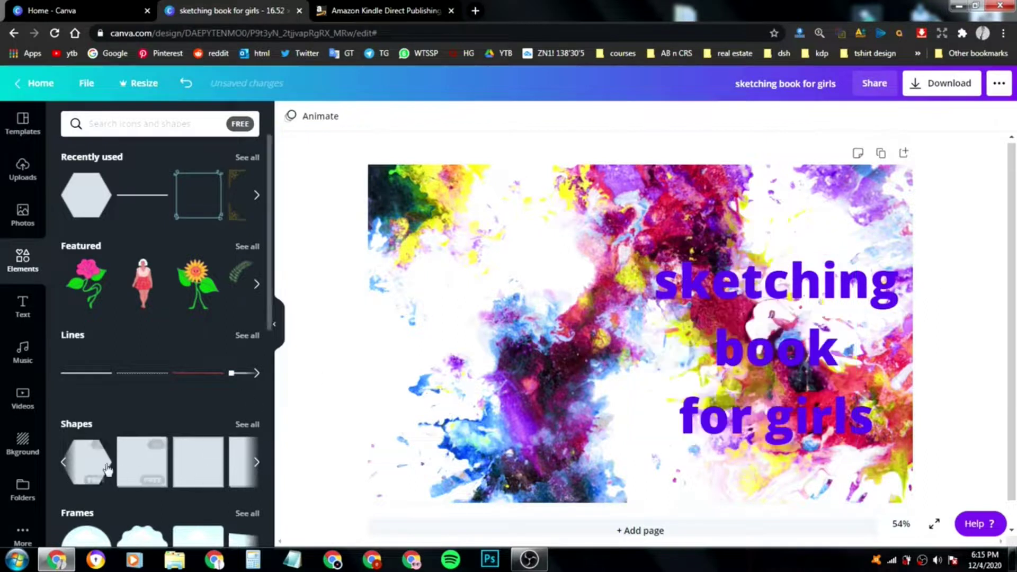
- Add a square shape and stretch it into a rectangle covering the heading on the right half of the cover
left_click(63, 463)
left_click(134, 470)
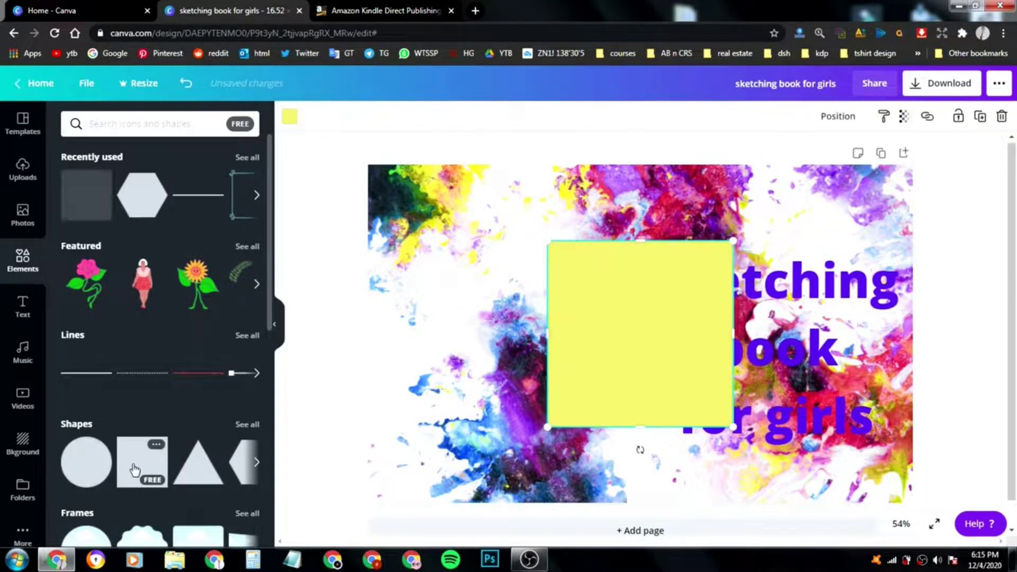
left_click_drag(616, 363, 798, 384)
left_click_drag(823, 260, 820, 254)
left_click_drag(726, 354, 649, 352)
left_click_drag(777, 364, 762, 360)
left_click_drag(638, 353, 653, 354)
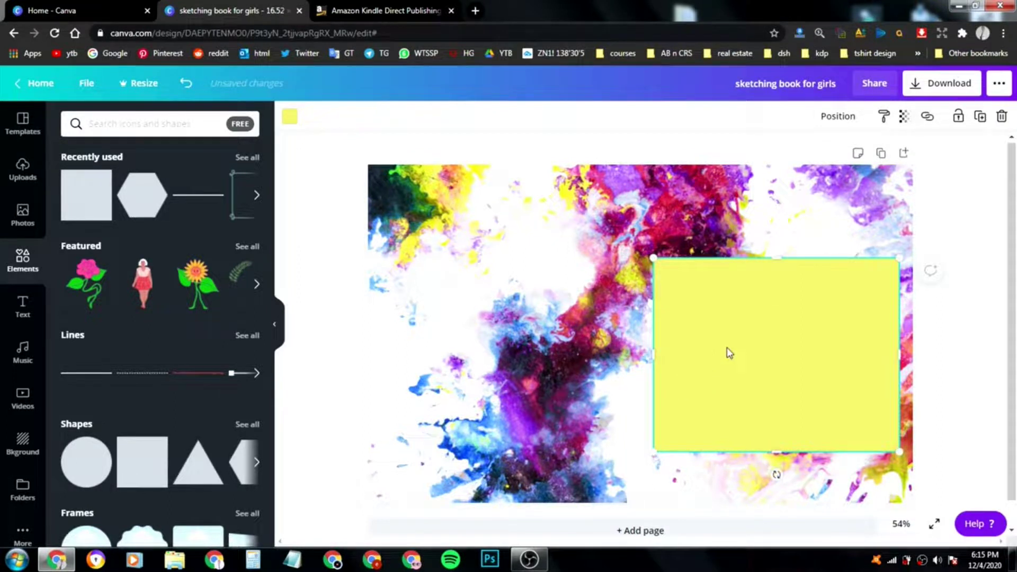
- Send the yellow rectangle backward so it sits behind the heading
left_click(837, 118)
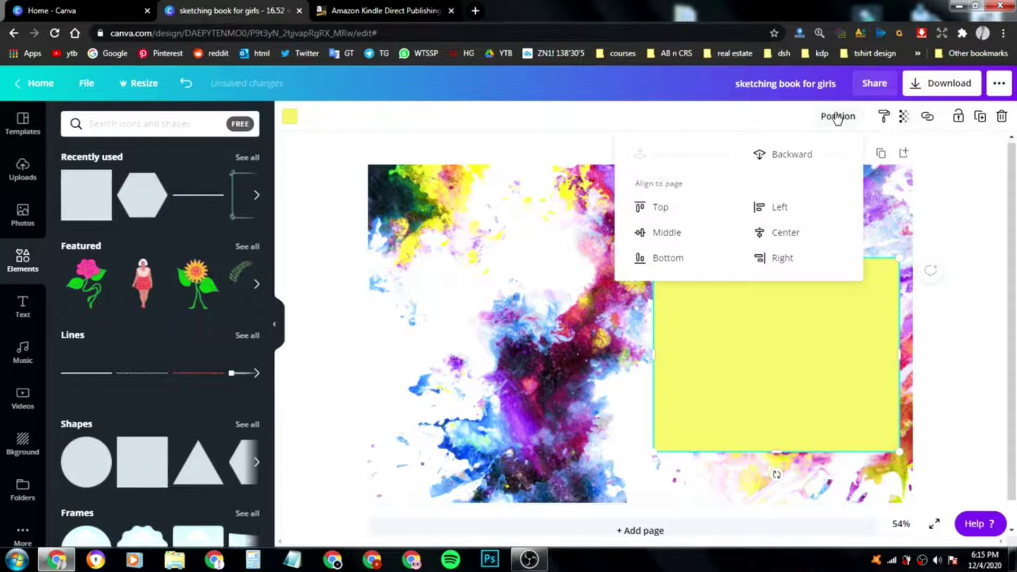
left_click(791, 155)
left_click(965, 221)
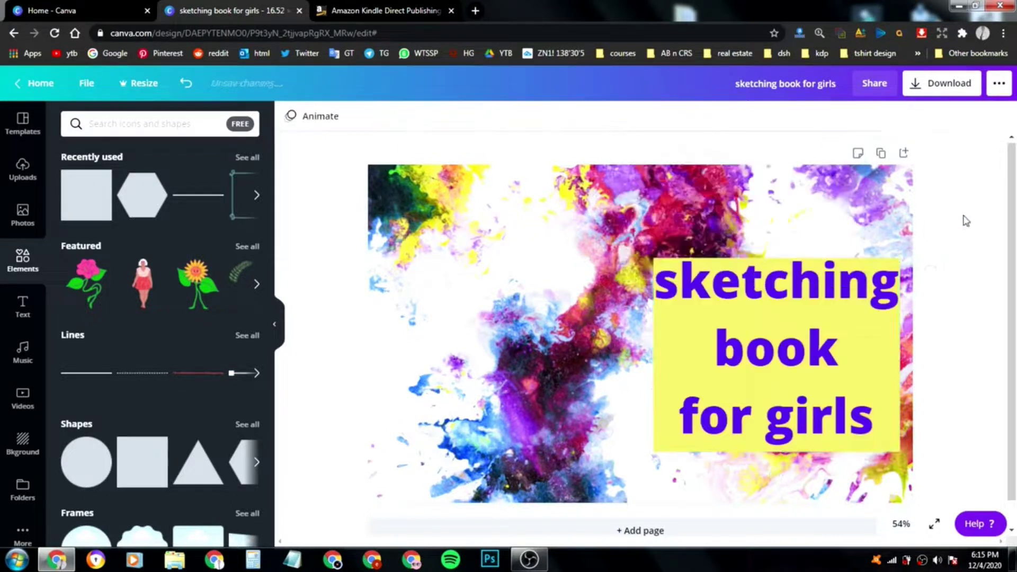
- Make the yellow rectangle semi-transparent and centre the heading over it
left_click(663, 457)
left_click(666, 457)
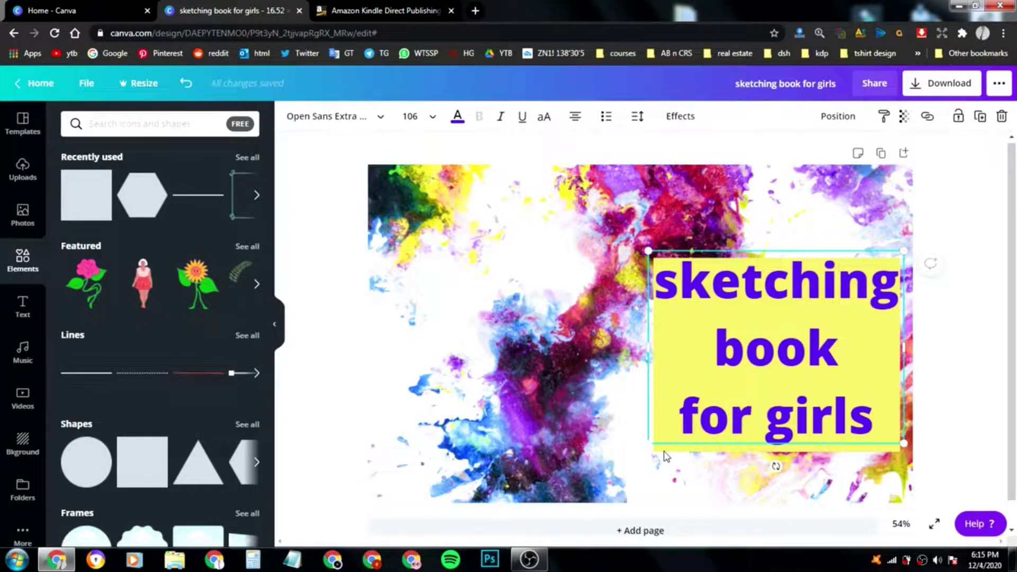
left_click_drag(708, 389, 708, 340)
left_click(684, 441)
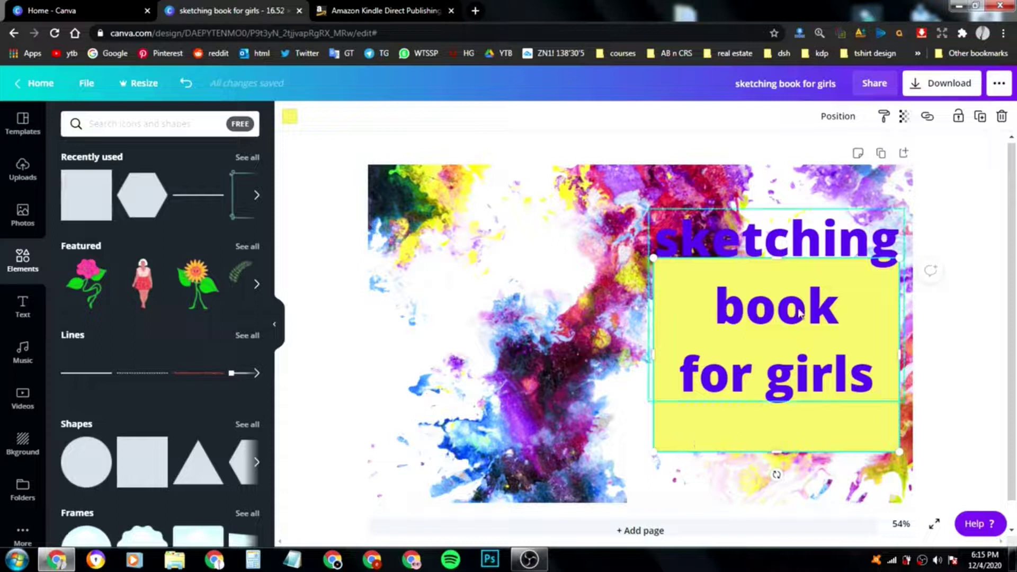
left_click(904, 116)
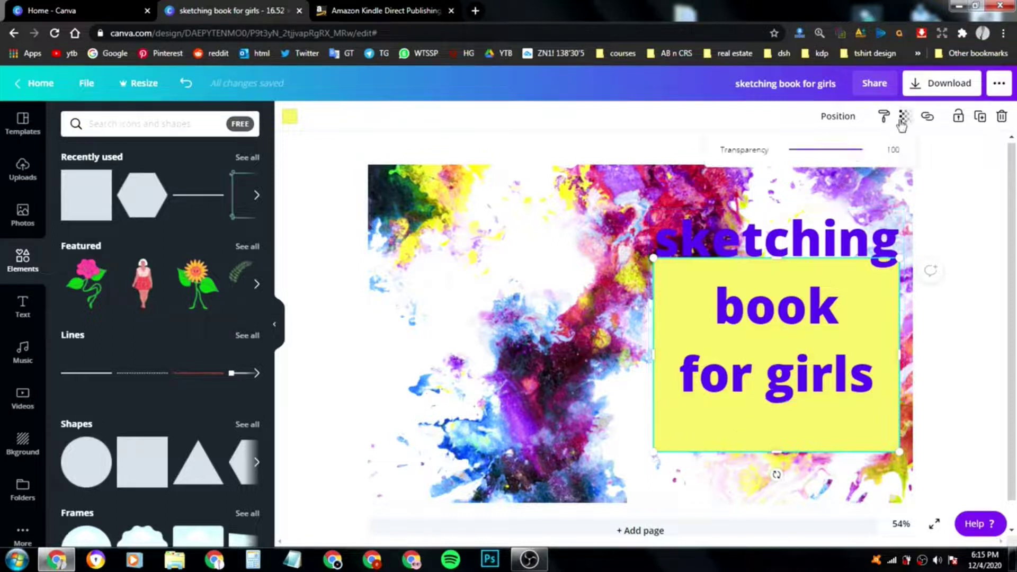
left_click_drag(865, 153, 841, 155)
left_click(967, 211)
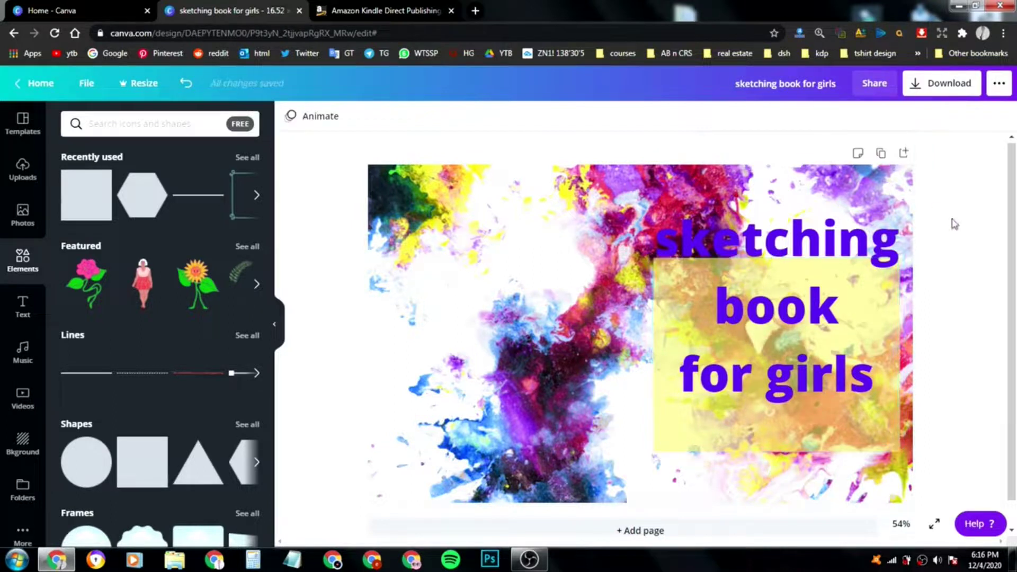
left_click_drag(770, 303, 771, 348)
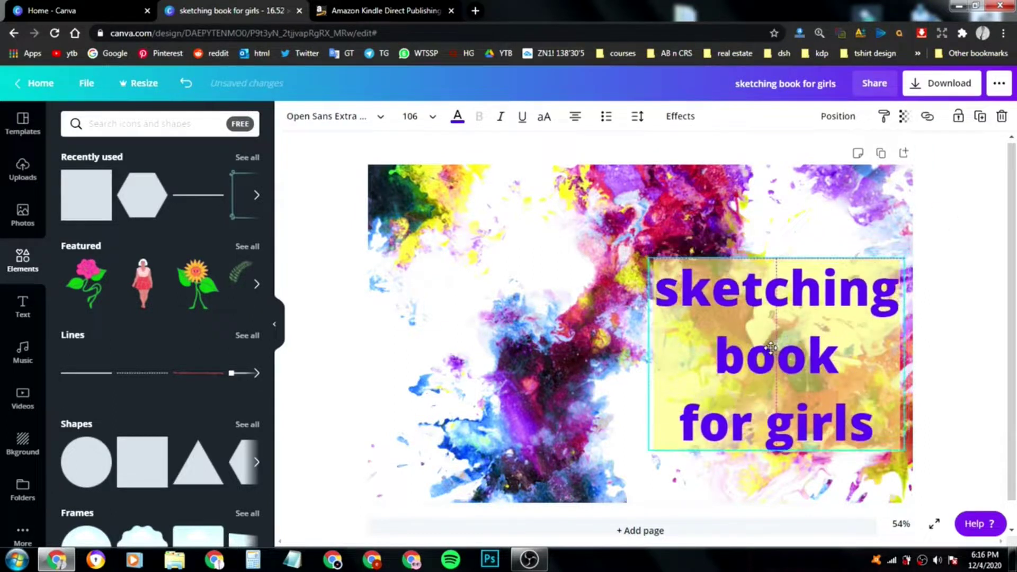
left_click(983, 233)
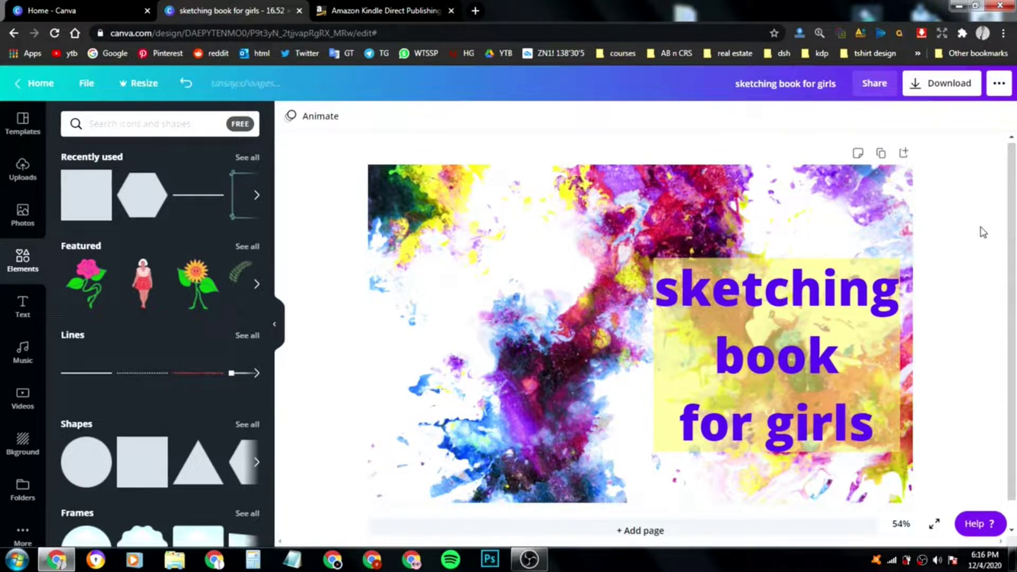
- Recolour the semi-transparent rectangle white and centre the heading over it
left_click_drag(759, 387, 759, 350)
left_click(705, 448)
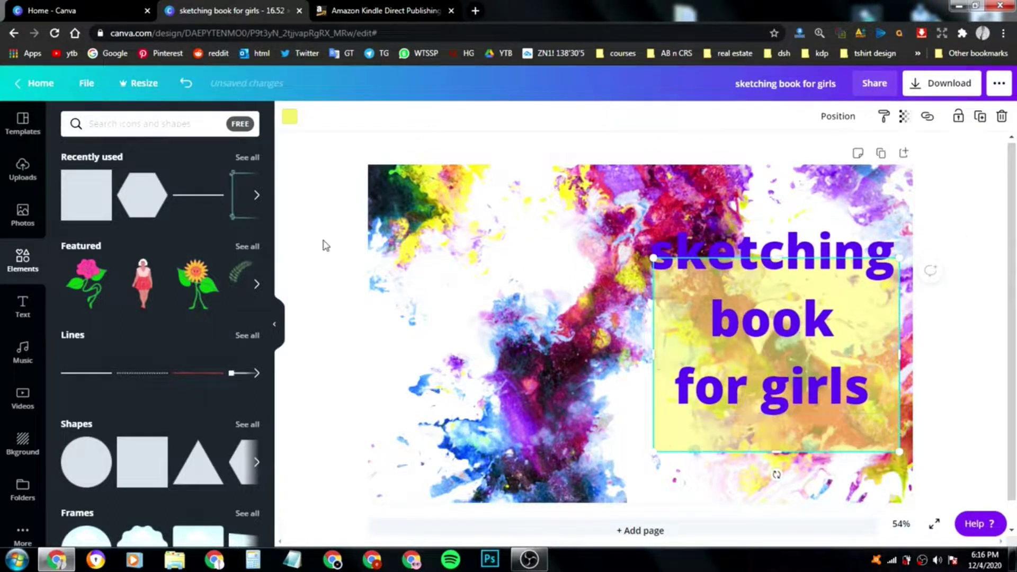
left_click(290, 118)
left_click(148, 247)
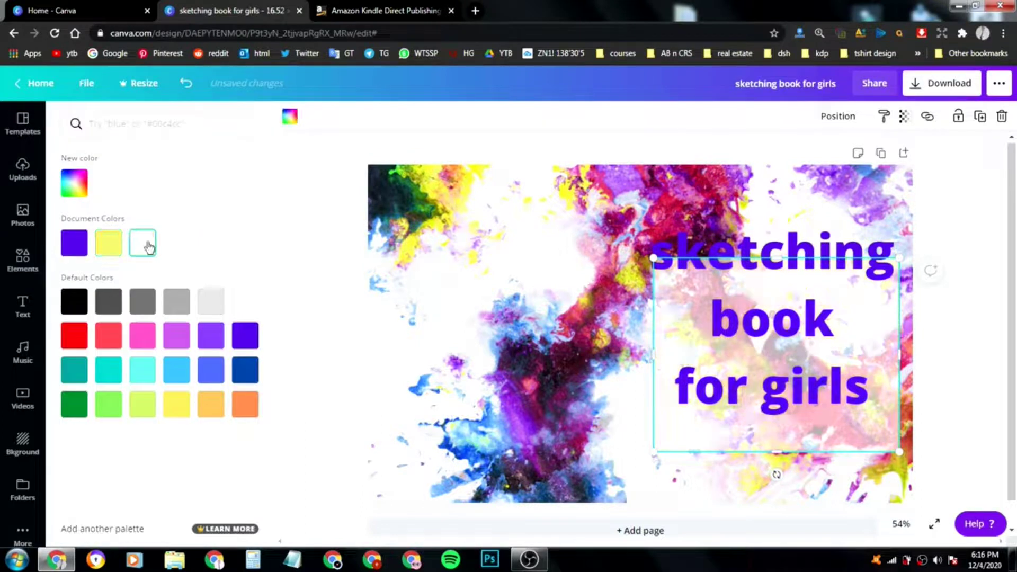
left_click(299, 261)
left_click_drag(794, 286, 797, 320)
left_click(329, 227)
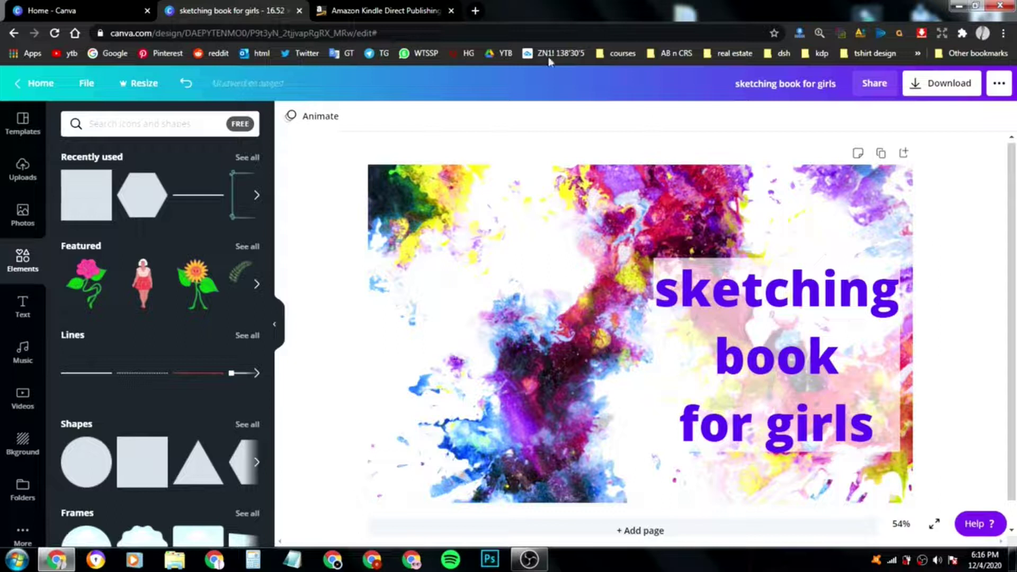
- Switch to the KDP cover templates page and request the template for 8 x 10 in trim, 120 pages and white paper
left_click(387, 9)
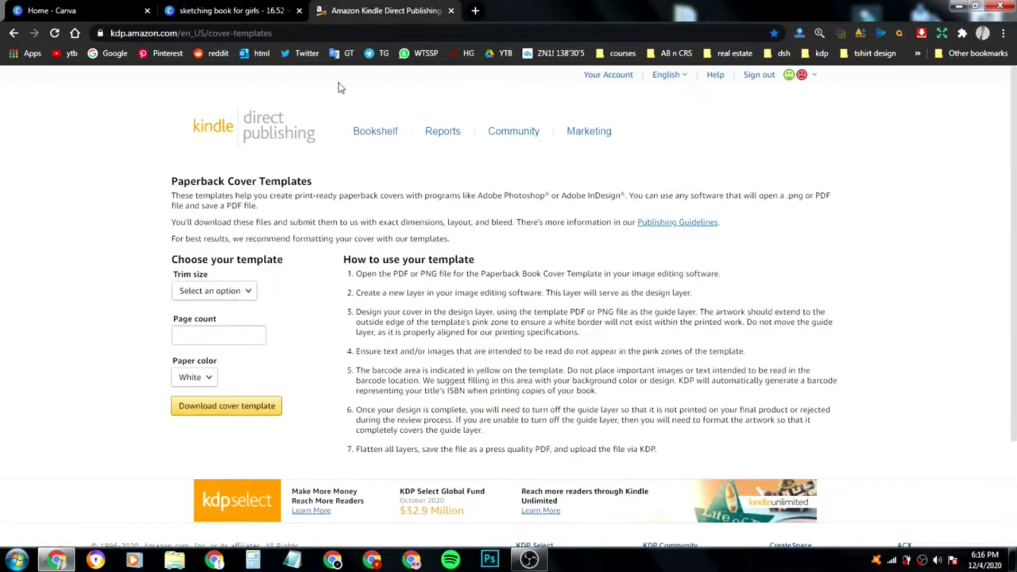
left_click(240, 293)
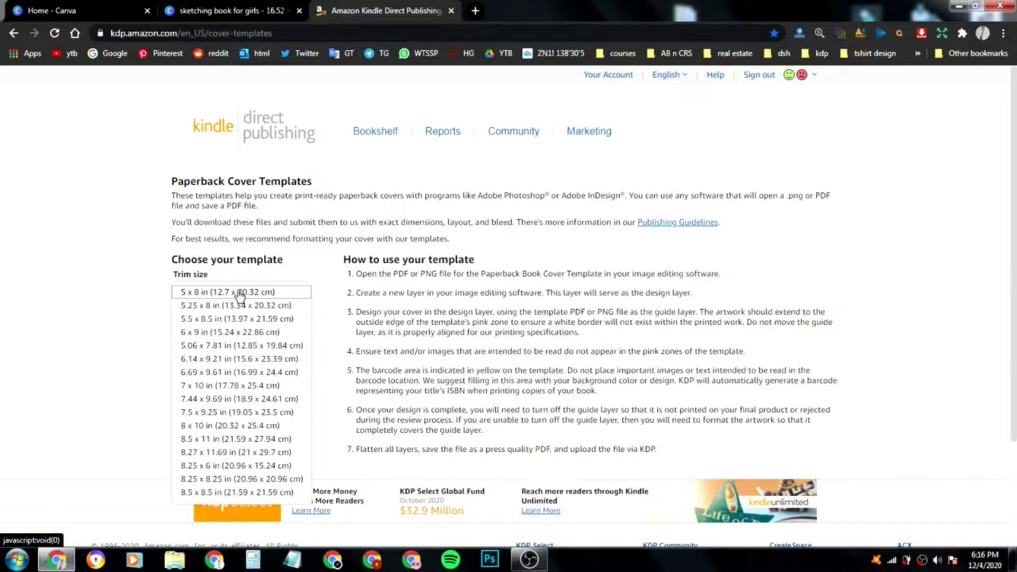
left_click(135, 296)
left_click(212, 292)
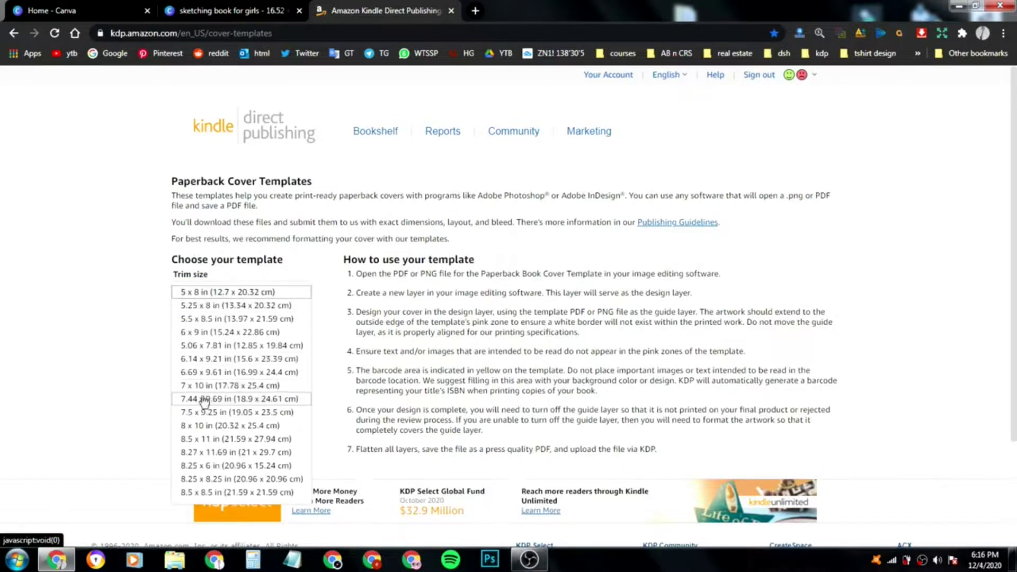
left_click(215, 428)
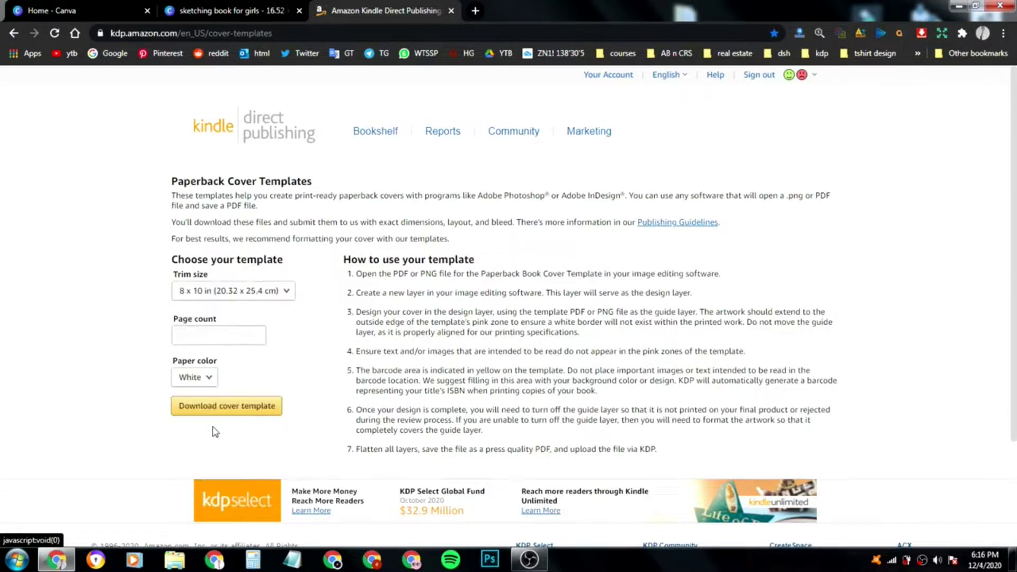
left_click(218, 330)
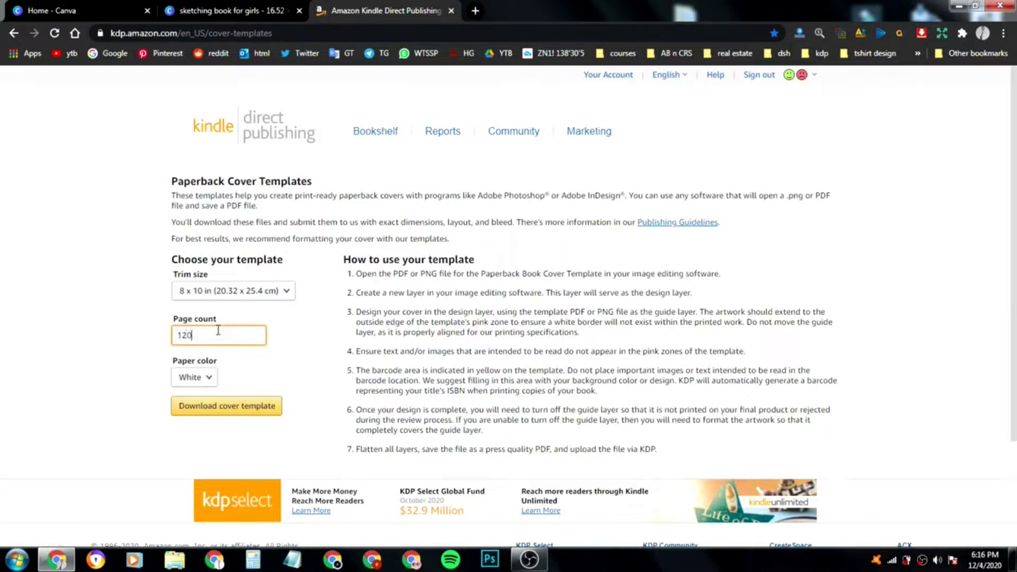
left_click(227, 407)
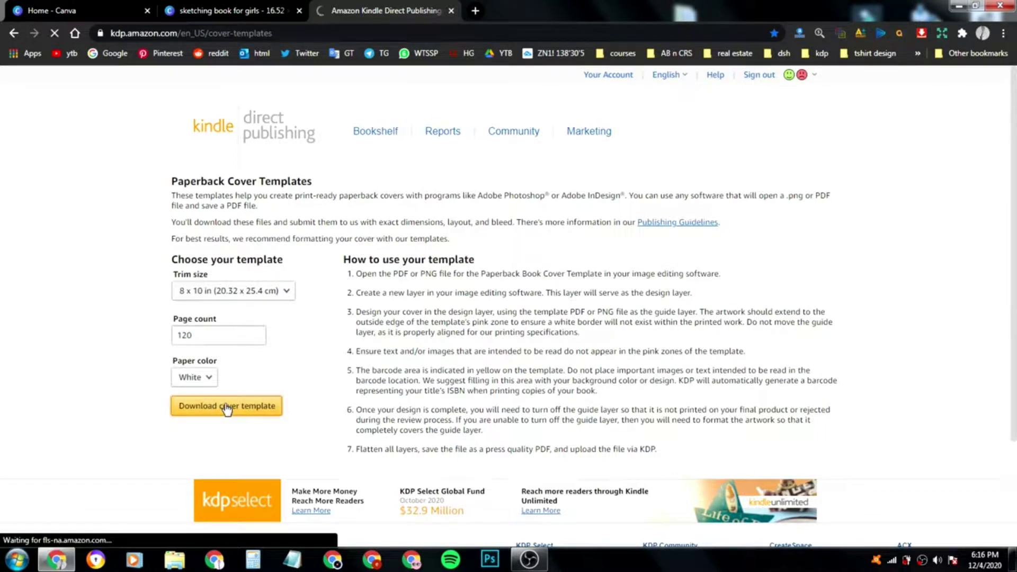
left_click(226, 407)
- Copy the KDP cover templates page address and open it in Avast Secure Browser
left_click(213, 34)
key("super+c")
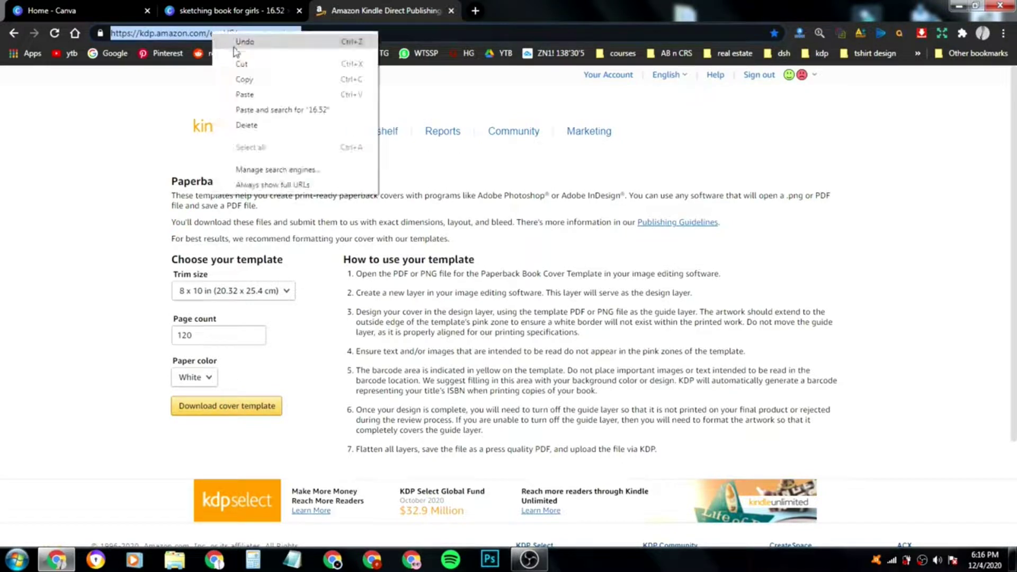
left_click(245, 80)
left_click(110, 557)
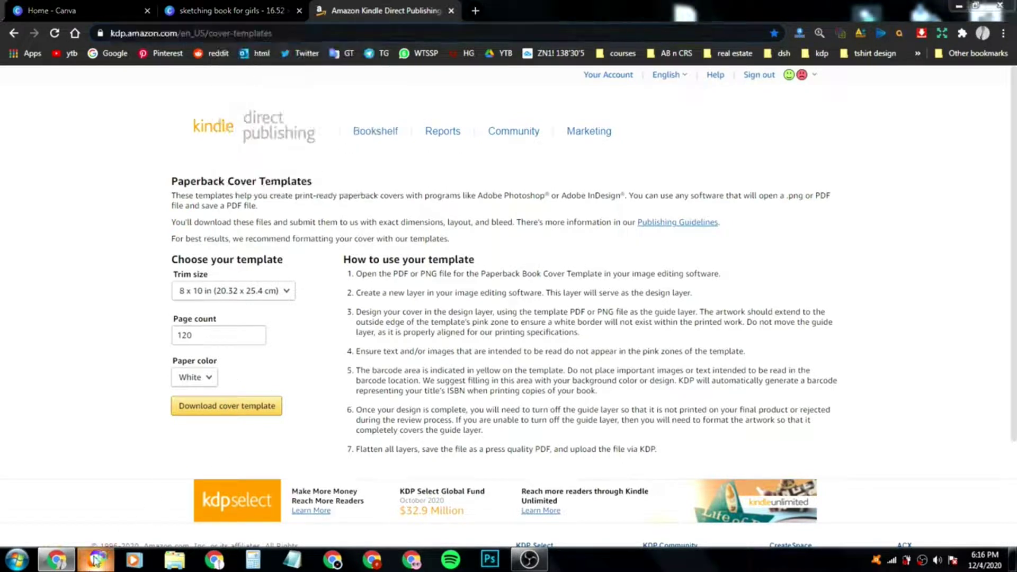
left_click(1003, 5)
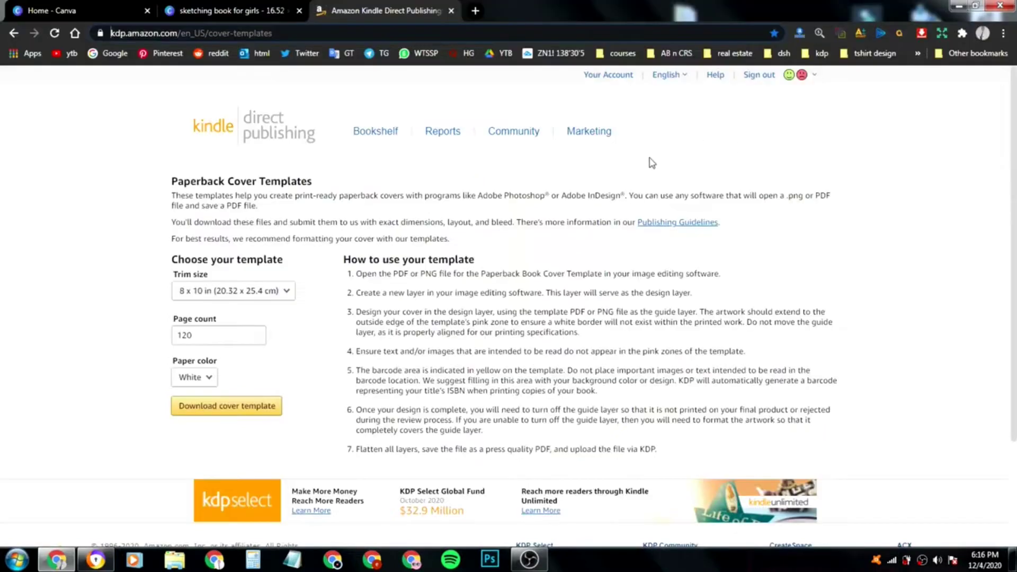
left_click(96, 559)
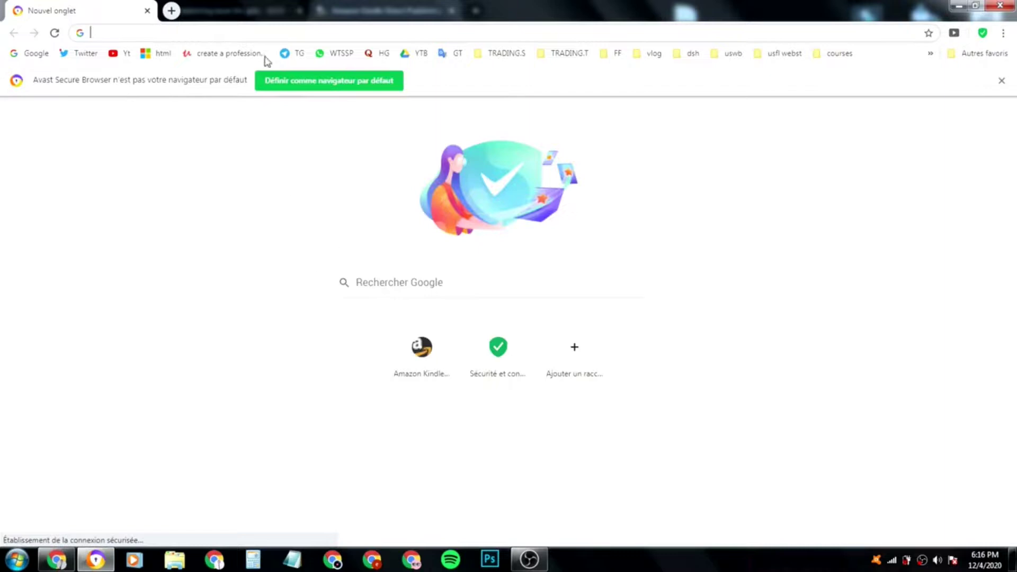
right_click(265, 35)
left_click(307, 99)
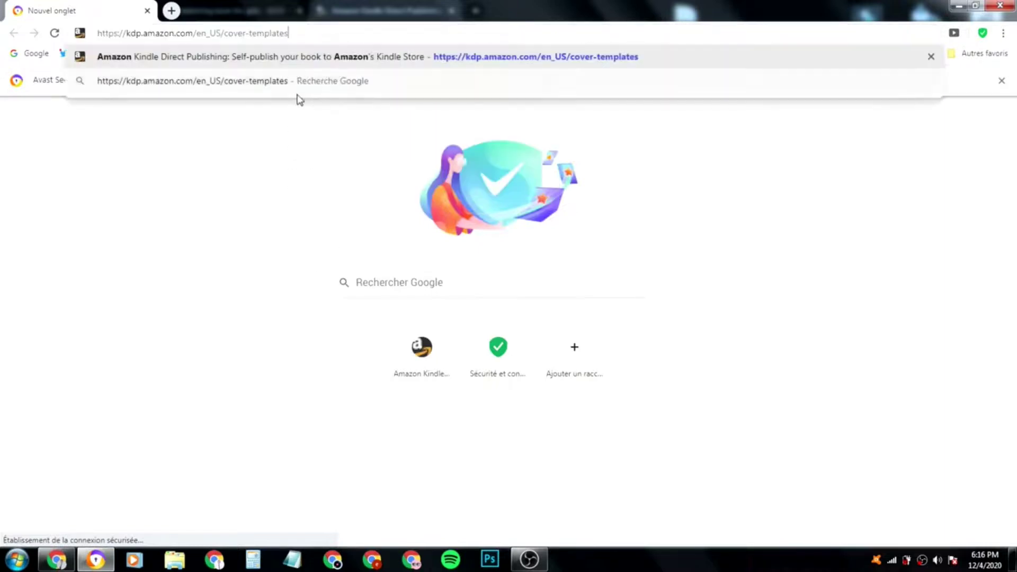
left_click(241, 62)
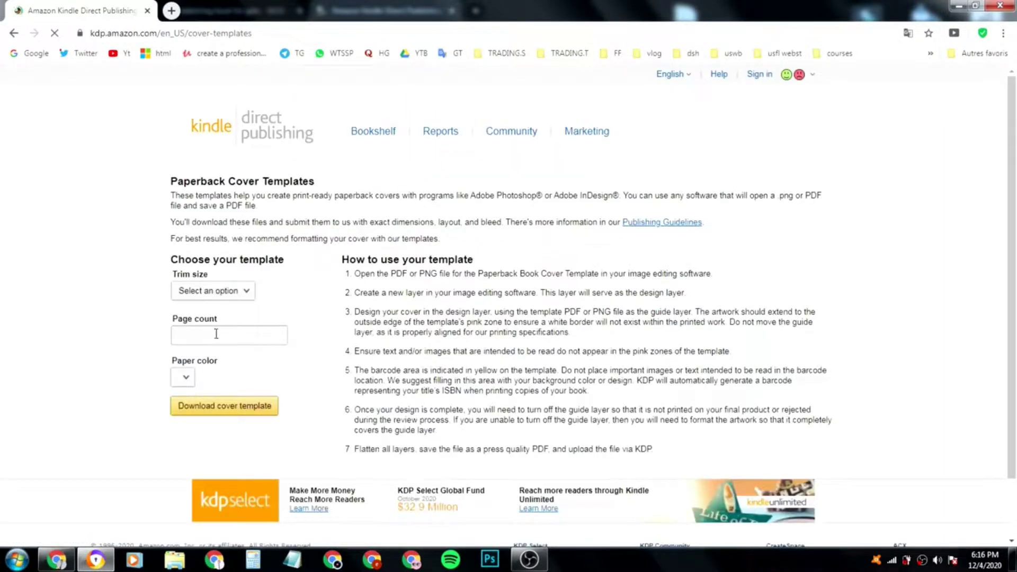
- Download the paperback cover template for 8 x 10 in trim size and 120 pages
left_click(228, 299)
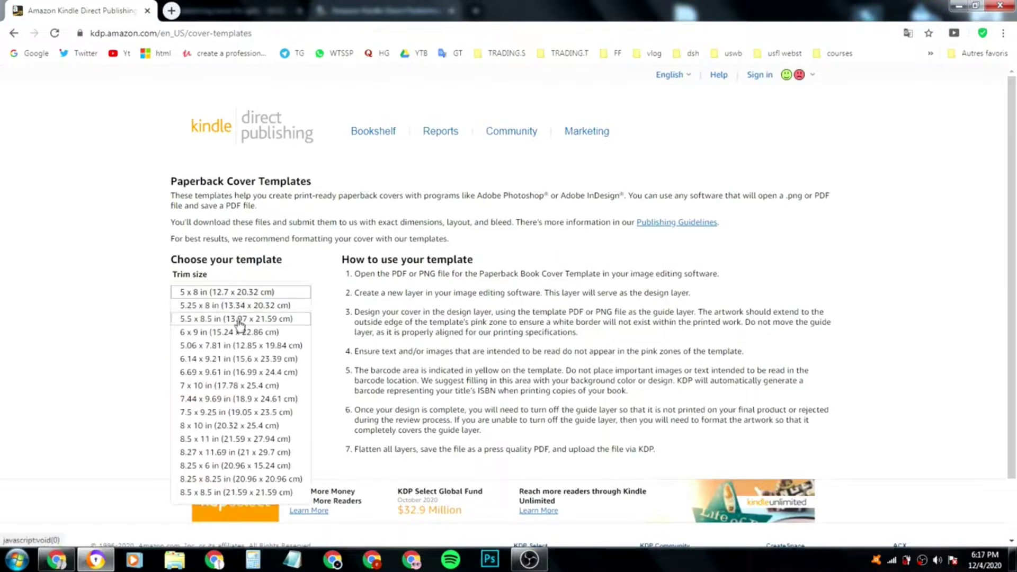
left_click(216, 427)
left_click(211, 327)
type("120")
left_click(227, 411)
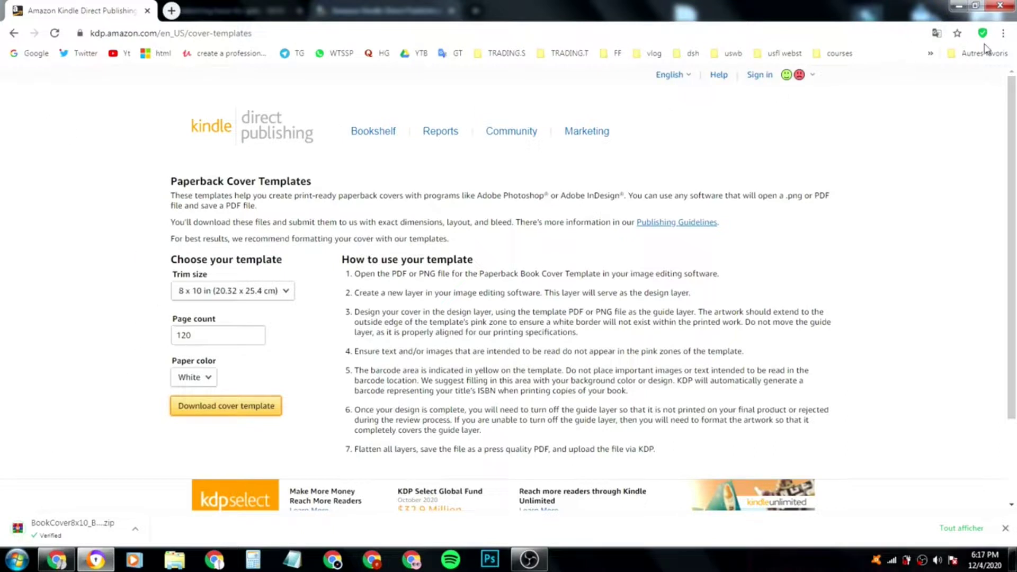
- Locate the downloaded BookCover8x10_BW_120.zip in its folder and move it to the desktop
left_click(1003, 34)
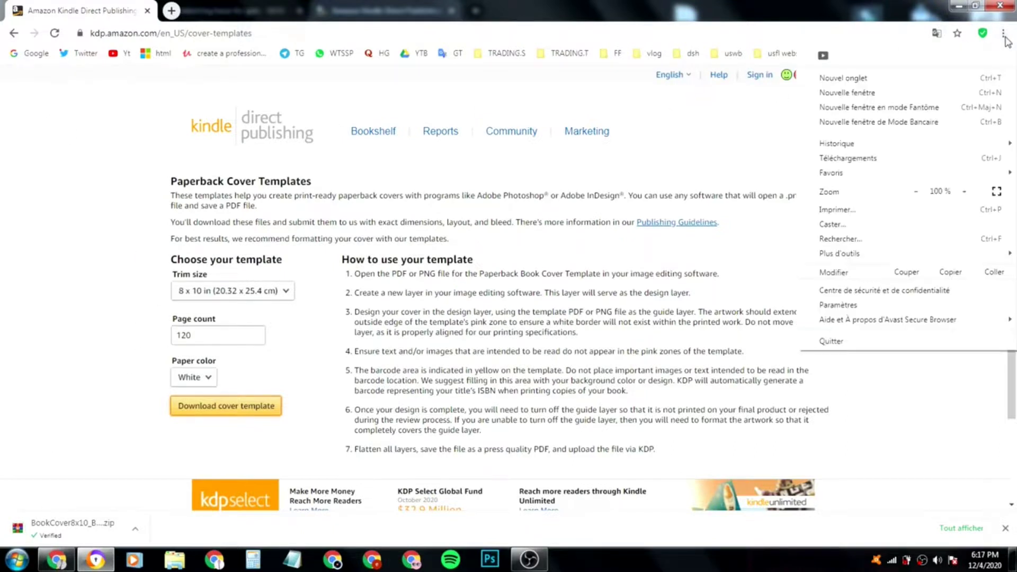
left_click(853, 160)
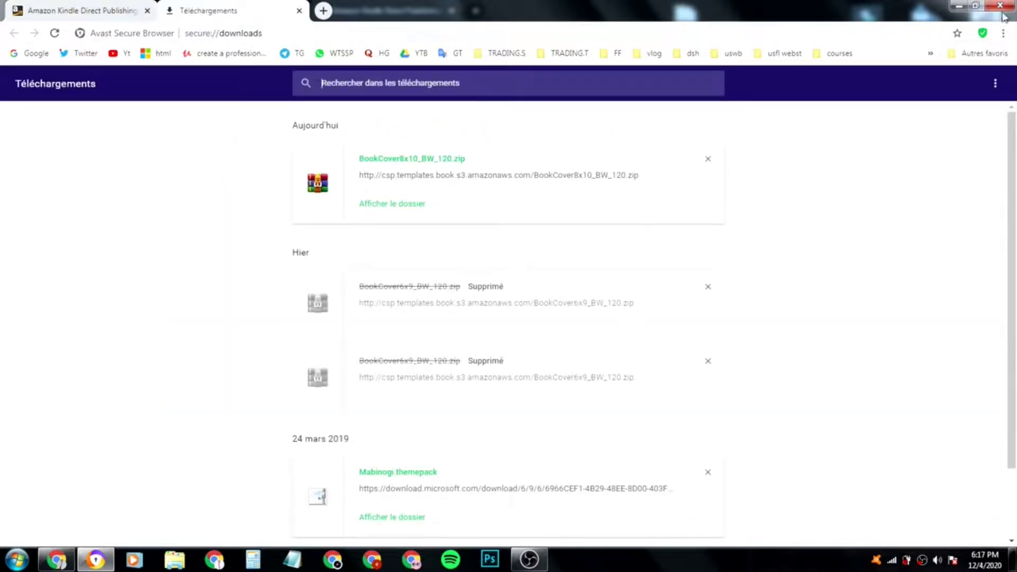
left_click(394, 205)
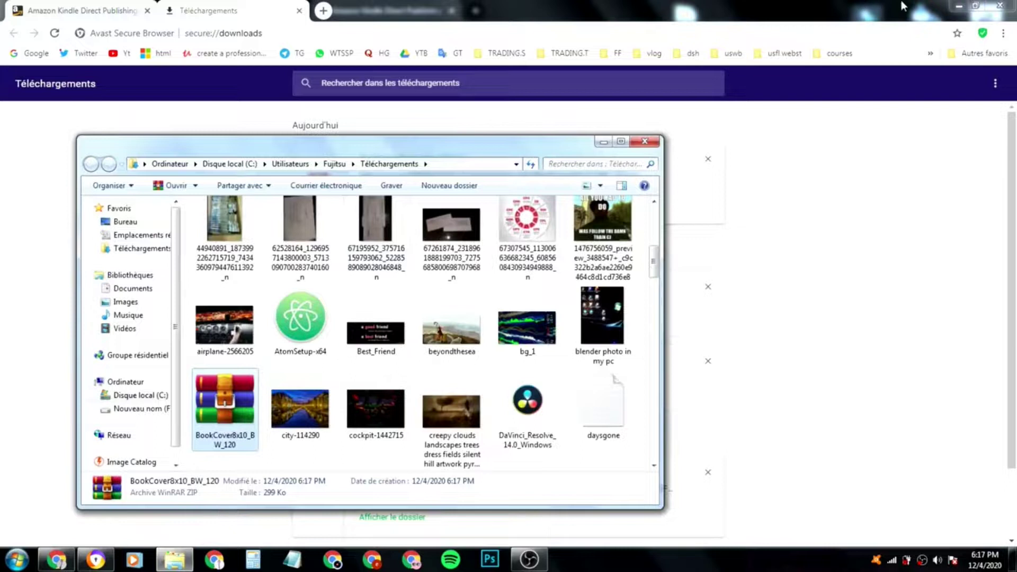
left_click(959, 6)
left_click(959, 6)
left_click(958, 6)
left_click_drag(225, 419, 760, 363)
left_click(645, 141)
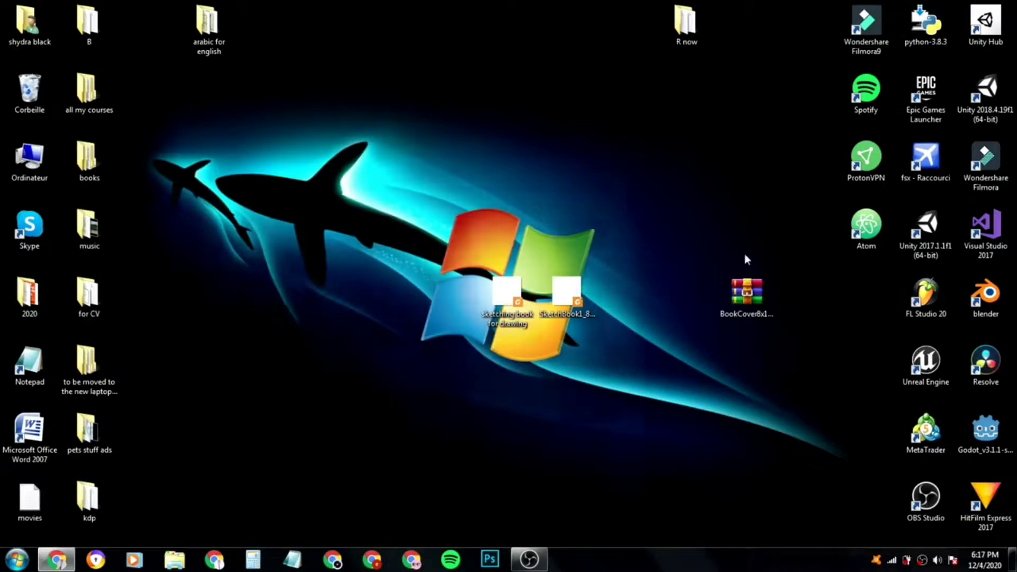
- Extract 8x10_BW_120.png from the archive onto the desktop and move the archive to the recycle bin
double_click(753, 292)
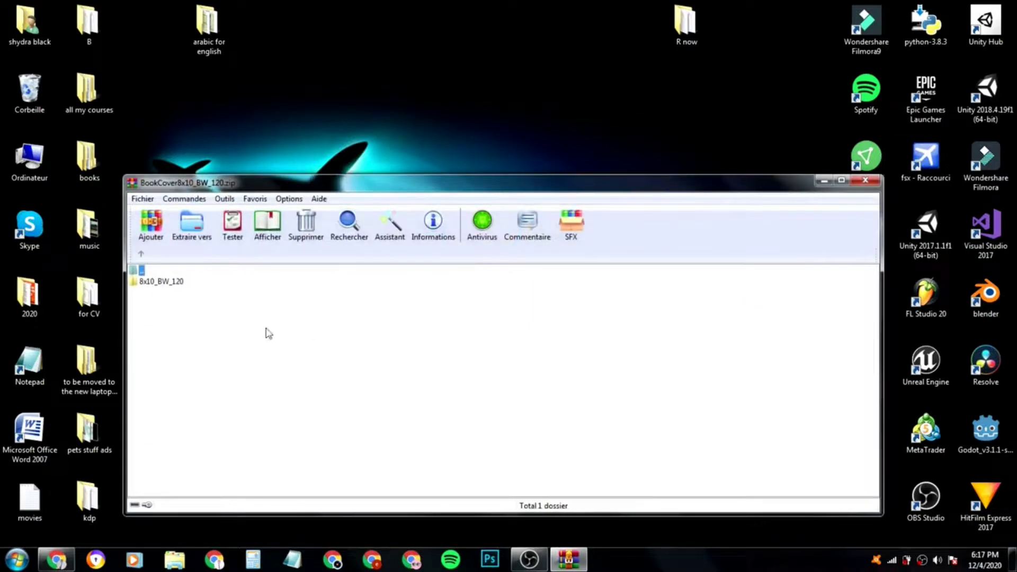
double_click(172, 282)
left_click(177, 283)
left_click_drag(177, 293, 431, 129)
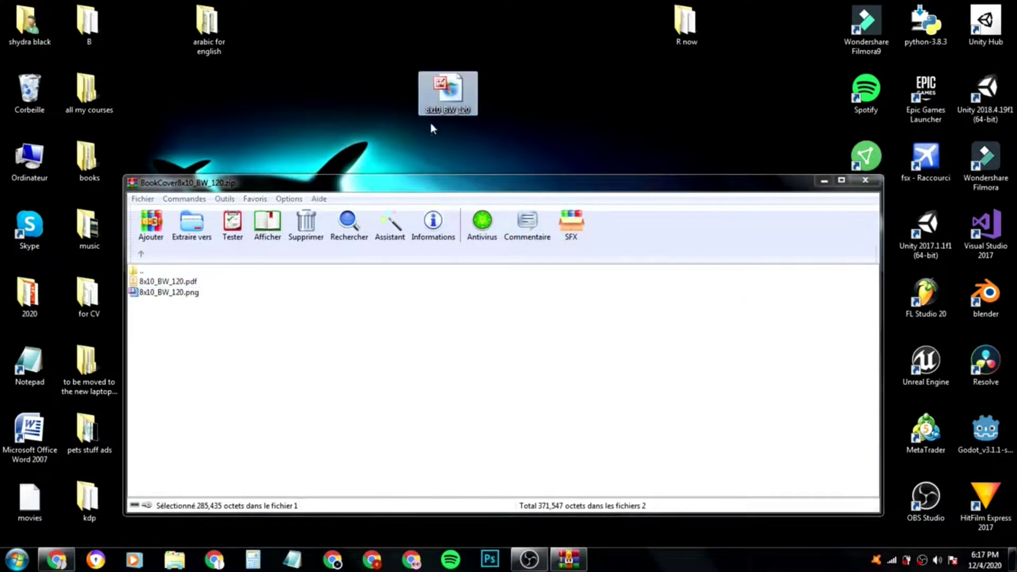
left_click(865, 180)
left_click_drag(746, 294, 29, 87)
- Open the extracted 8x10_BW_120 image to examine the cover template's layout, and close the viewer
left_click(448, 95)
double_click(448, 95)
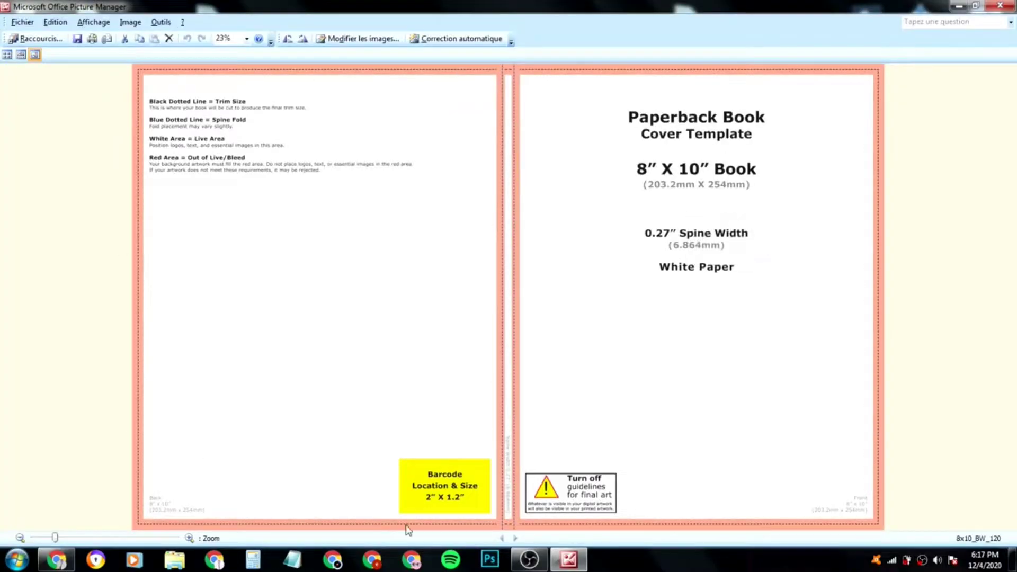
left_click(1000, 6)
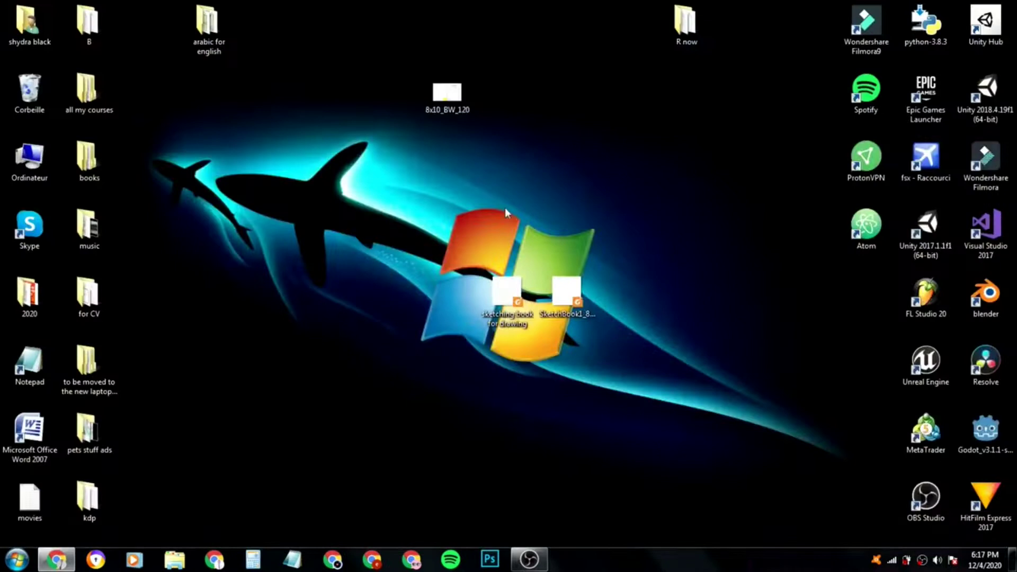
left_click(439, 99)
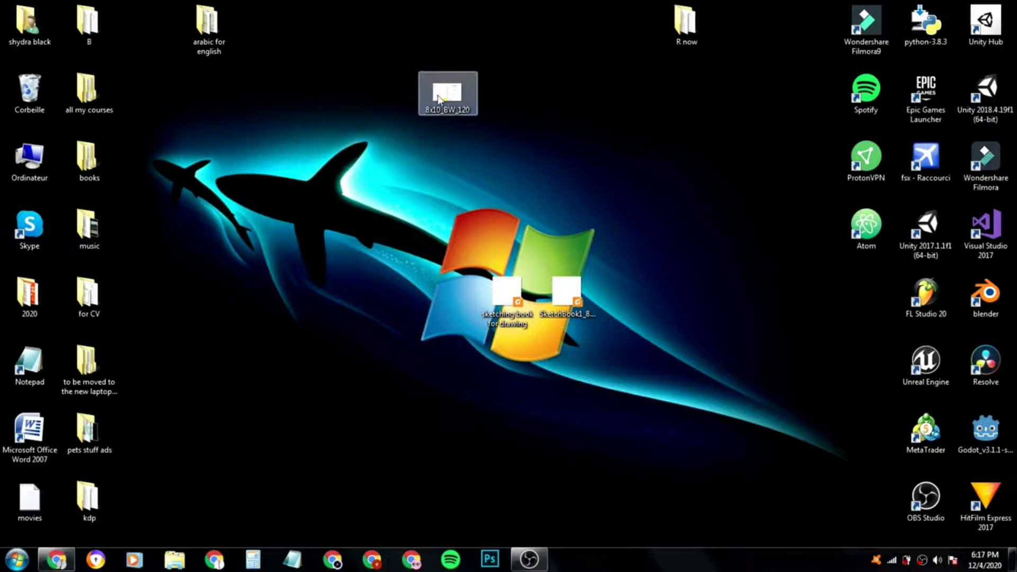
left_click(213, 40)
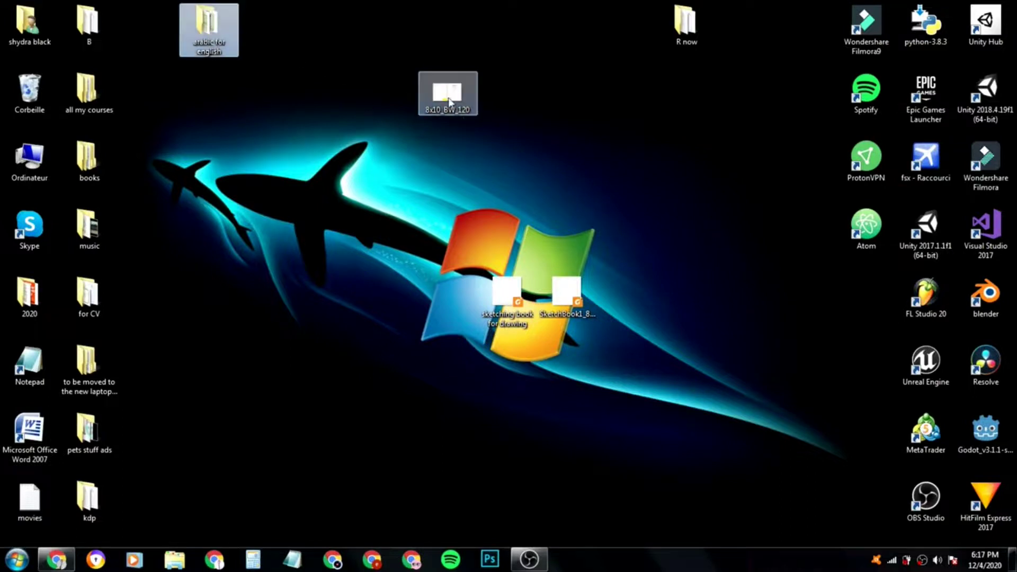
right_click(373, 147)
left_click(391, 184)
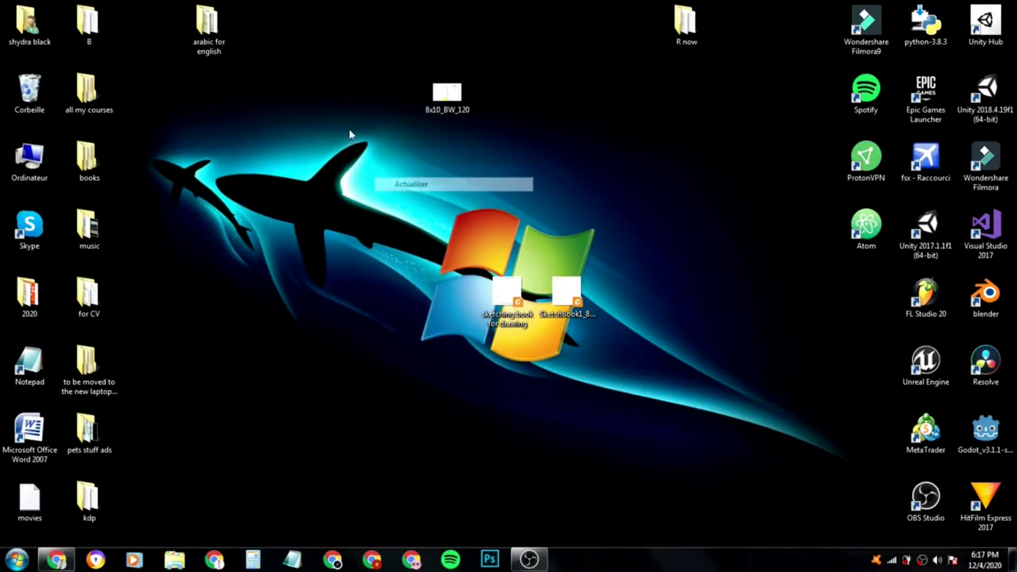
left_click(223, 38)
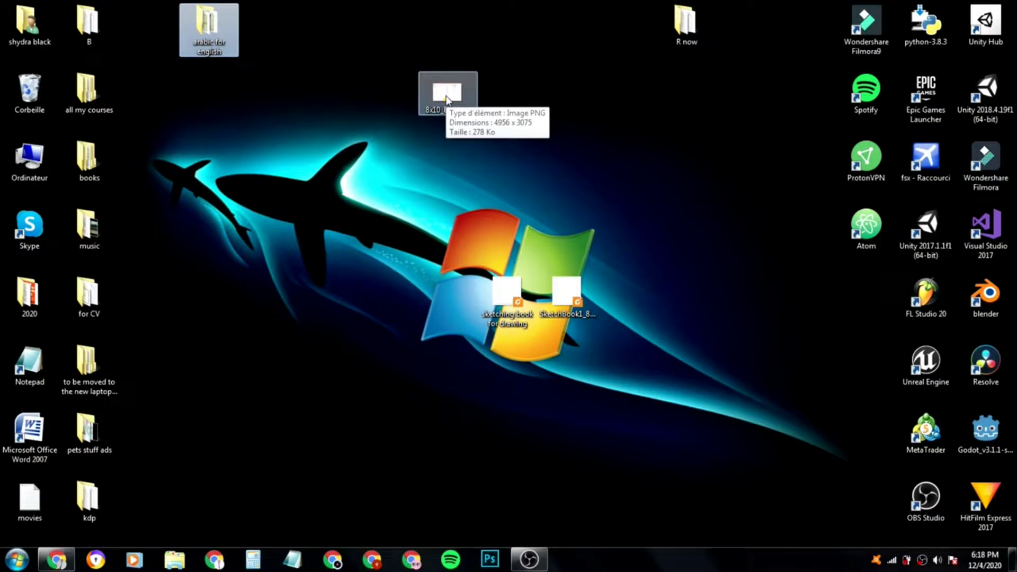
left_click(418, 147)
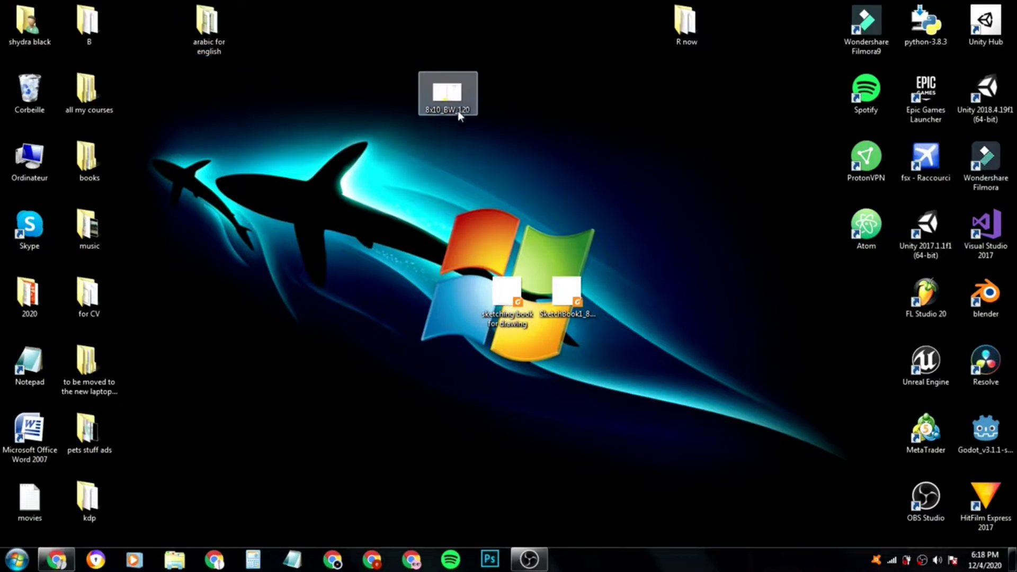
- Switch back to the Canva cover design, closing the KDP page, and upload the 8x10_BW_120 template image from the device
left_click(66, 561)
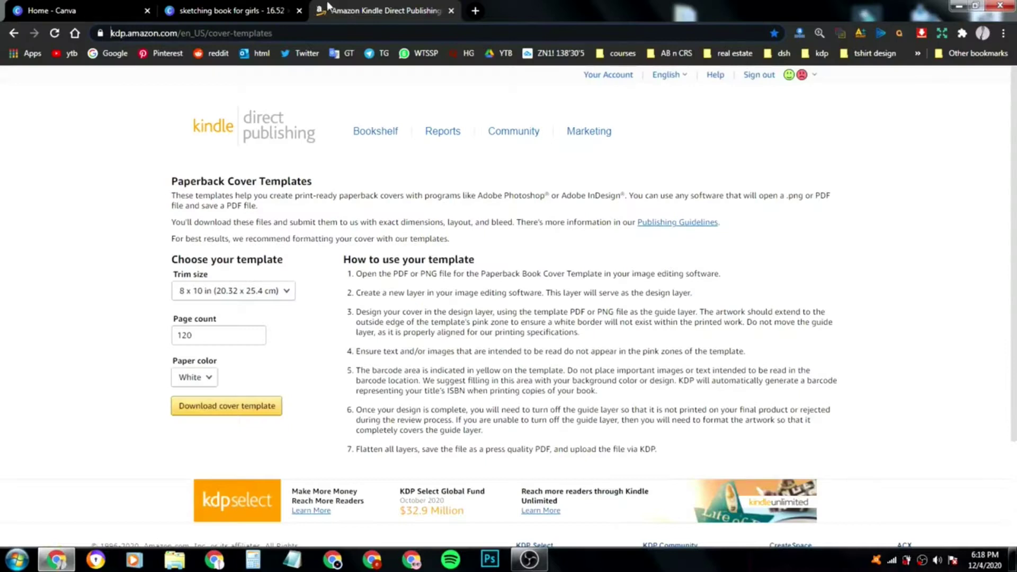
left_click(451, 10)
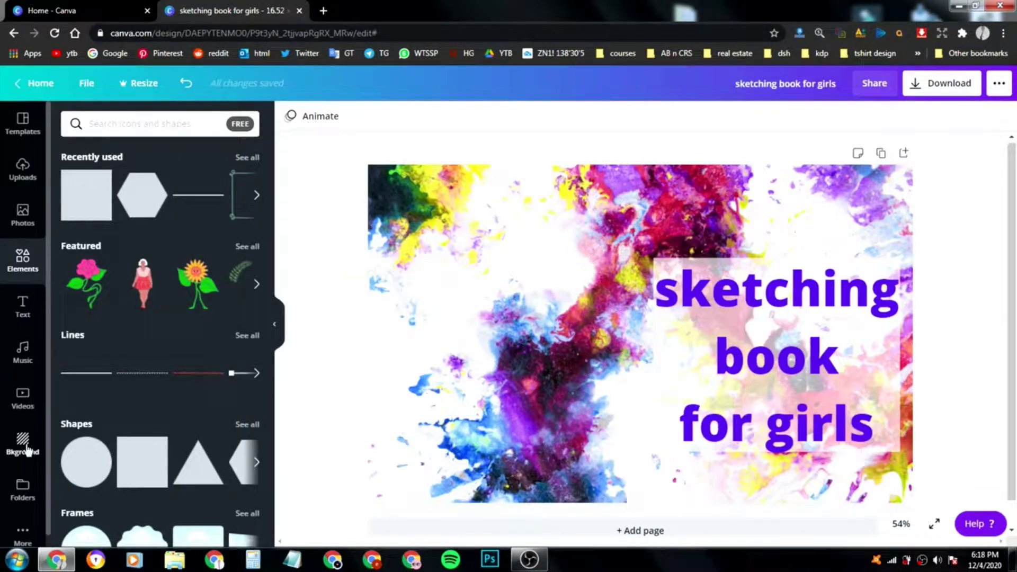
left_click(22, 168)
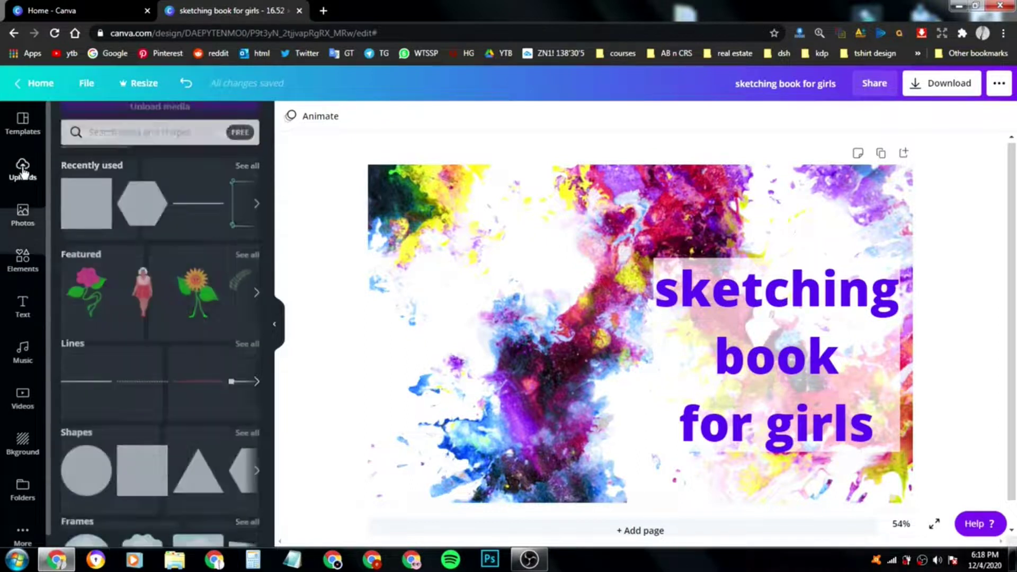
left_click(148, 127)
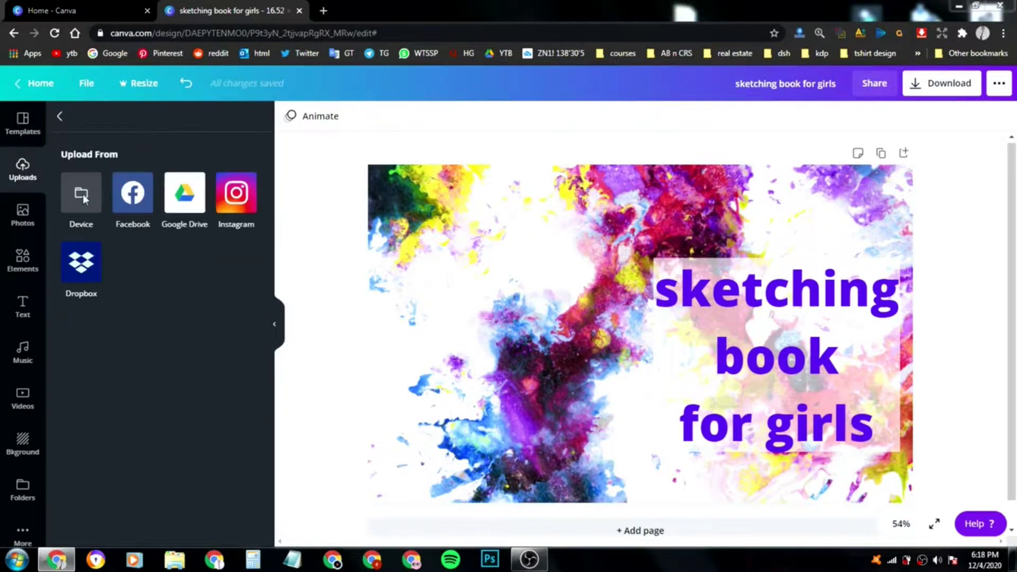
left_click(83, 194)
double_click(209, 159)
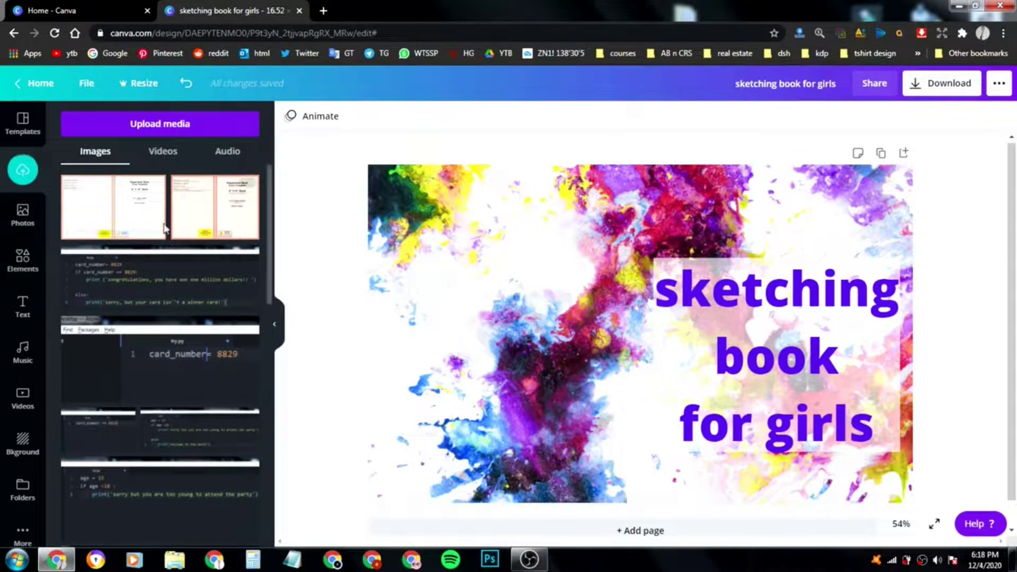
- Place the uploaded template image on the cover and enlarge it to fill the whole page
left_click(114, 216)
left_click_drag(586, 330, 512, 281)
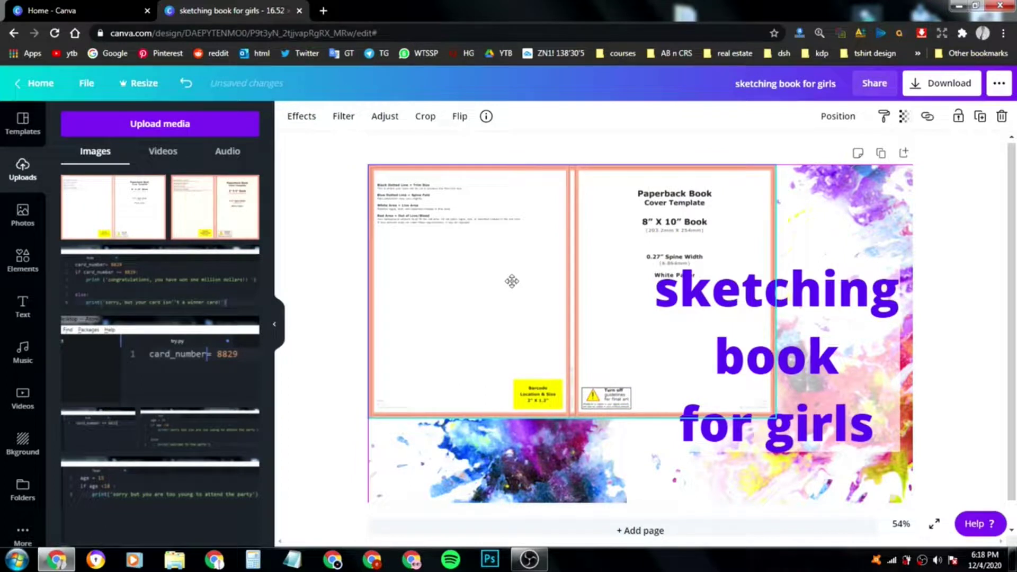
left_click_drag(776, 416, 910, 498)
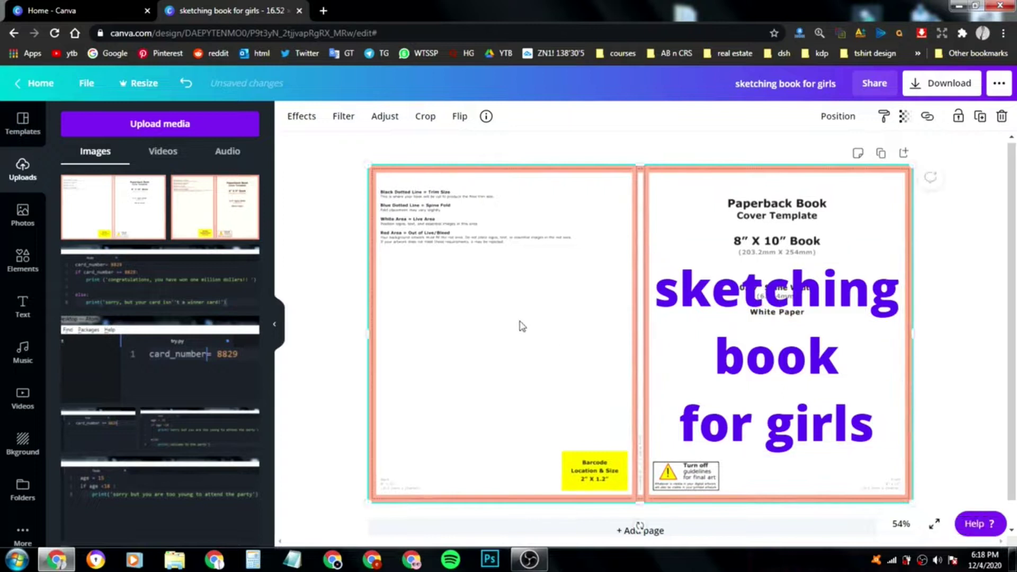
- Make the template overlay semi-transparent to compare the cover artwork with its guide lines
left_click(905, 116)
left_click_drag(872, 151, 830, 154)
left_click(959, 223)
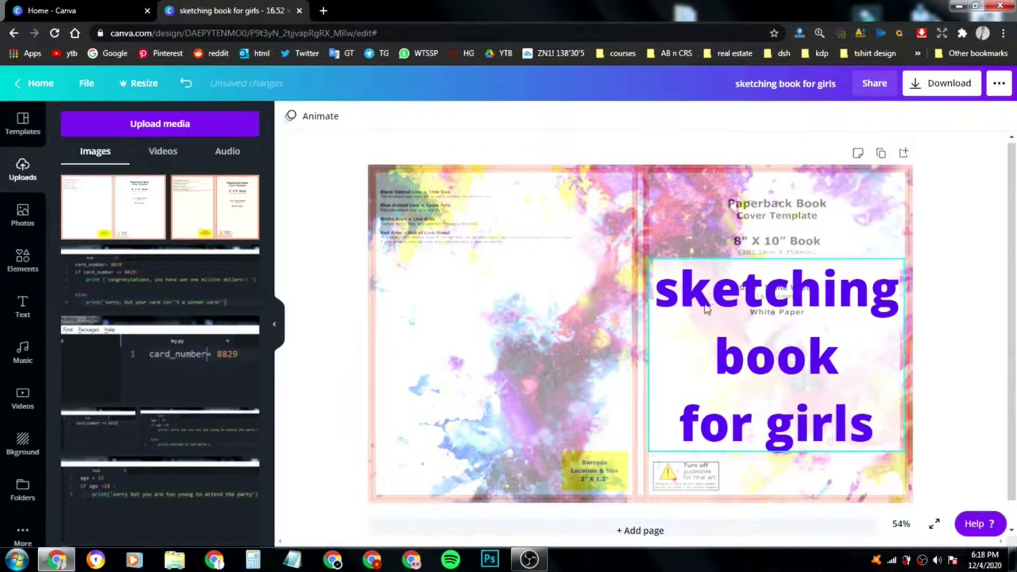
left_click(547, 236)
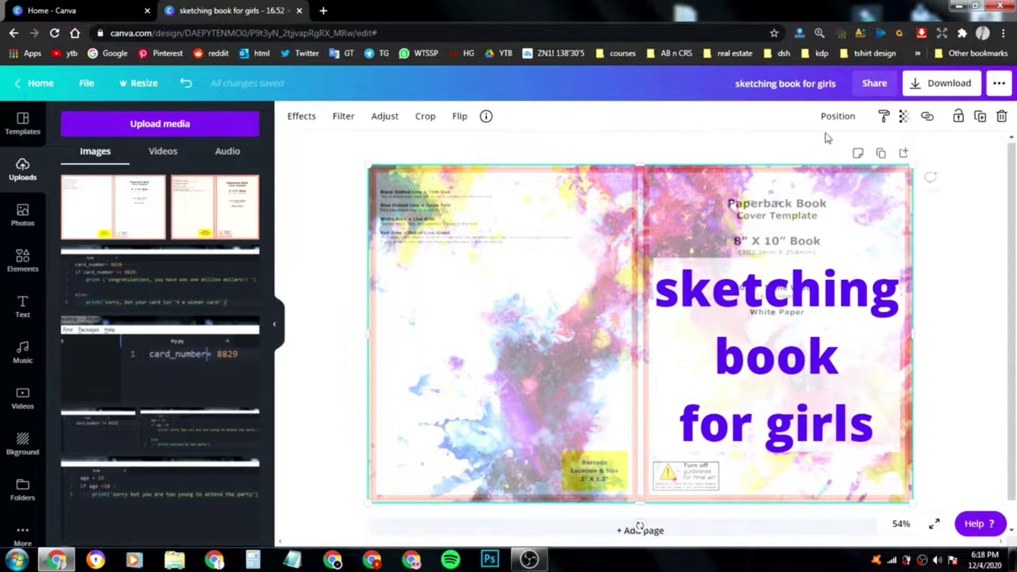
left_click(846, 116)
left_click(960, 181)
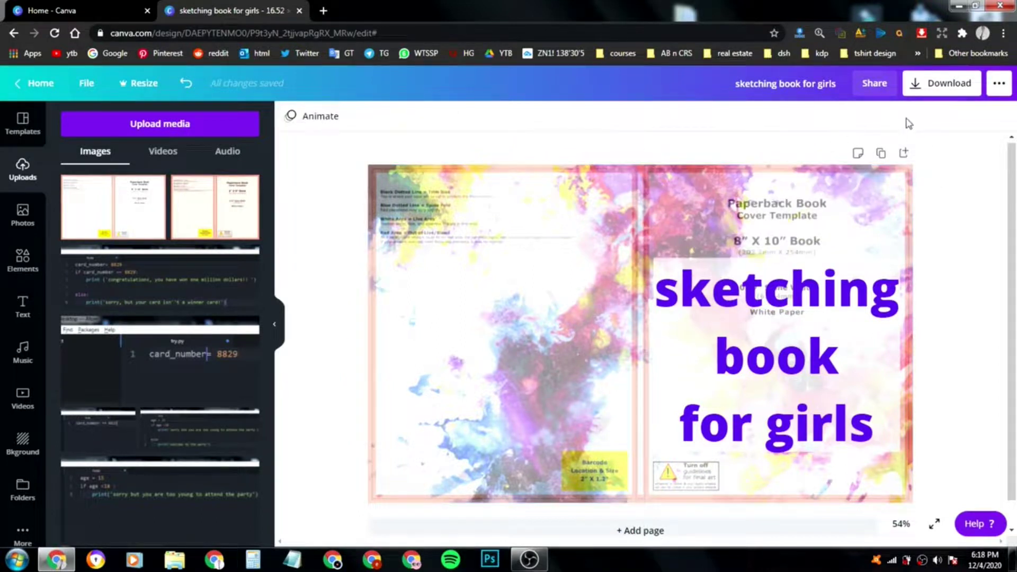
- Raise the template overlay's opacity again to examine the guides, and delete it from the cover
left_click(704, 232)
left_click(905, 116)
left_click_drag(838, 154, 862, 150)
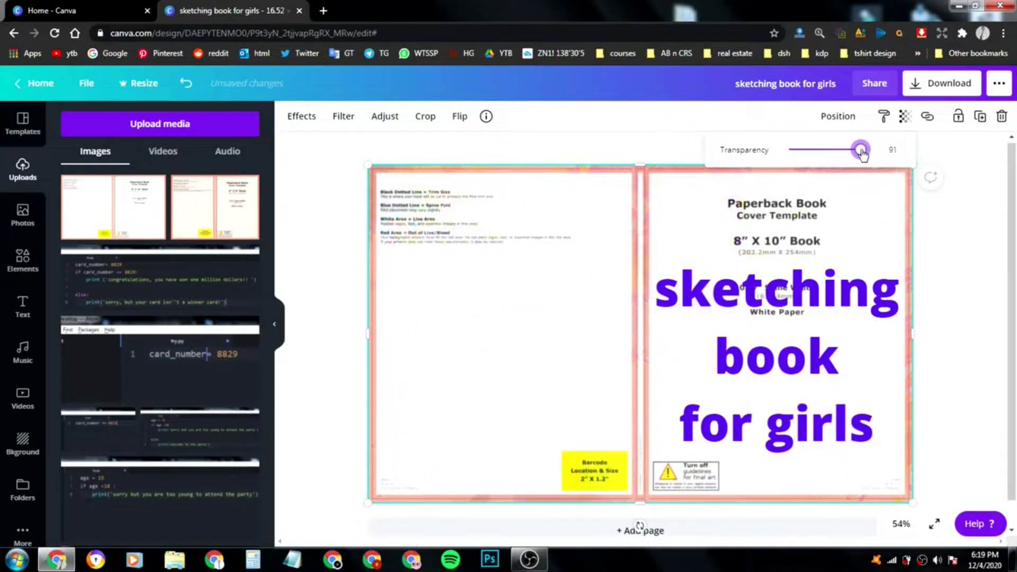
left_click(588, 137)
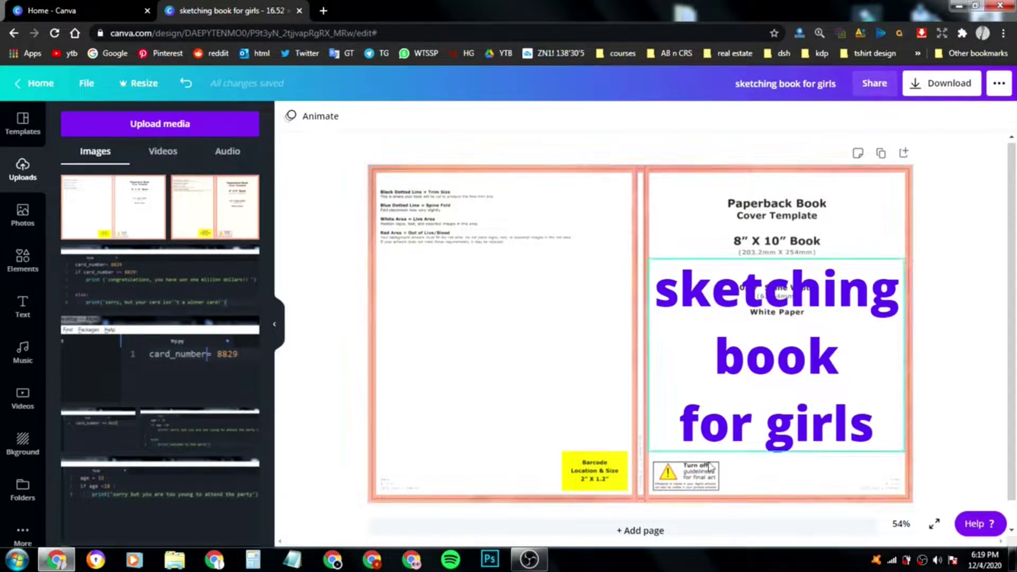
left_click(539, 252)
left_click(1001, 116)
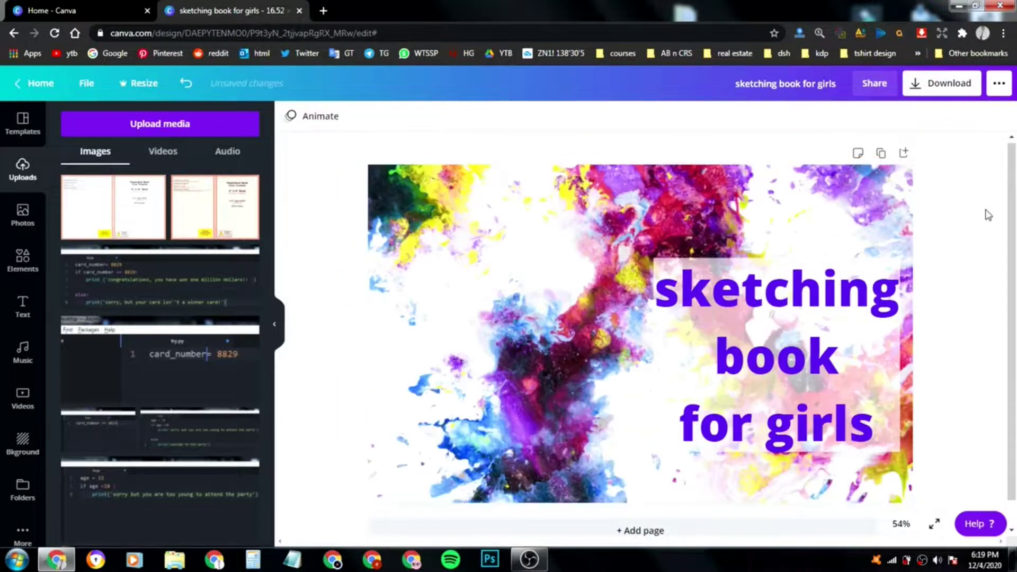
- Download the cover as PDF Print, save it to the desktop as "sketching book for girls", and close the design
left_click(915, 91)
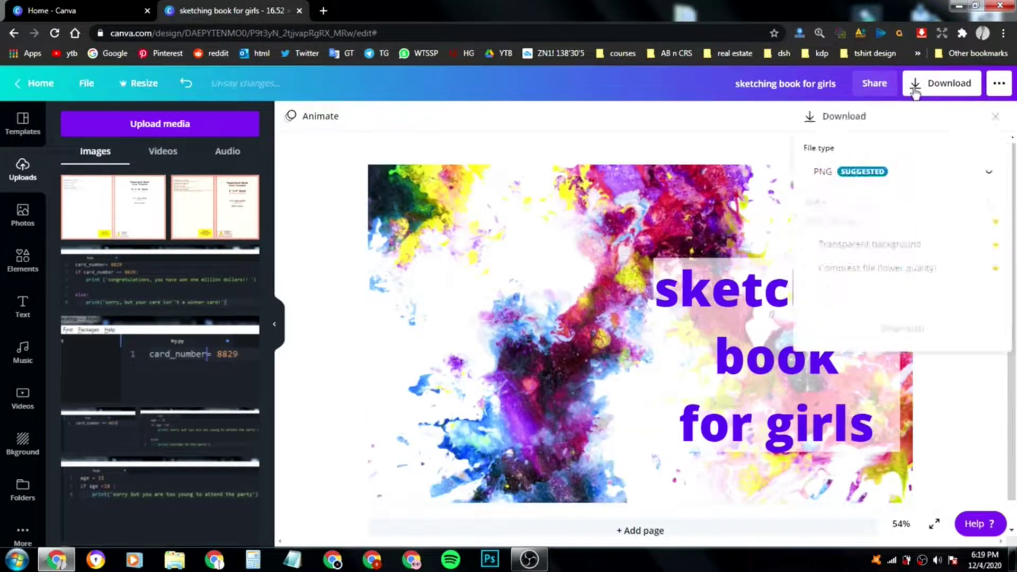
left_click(839, 174)
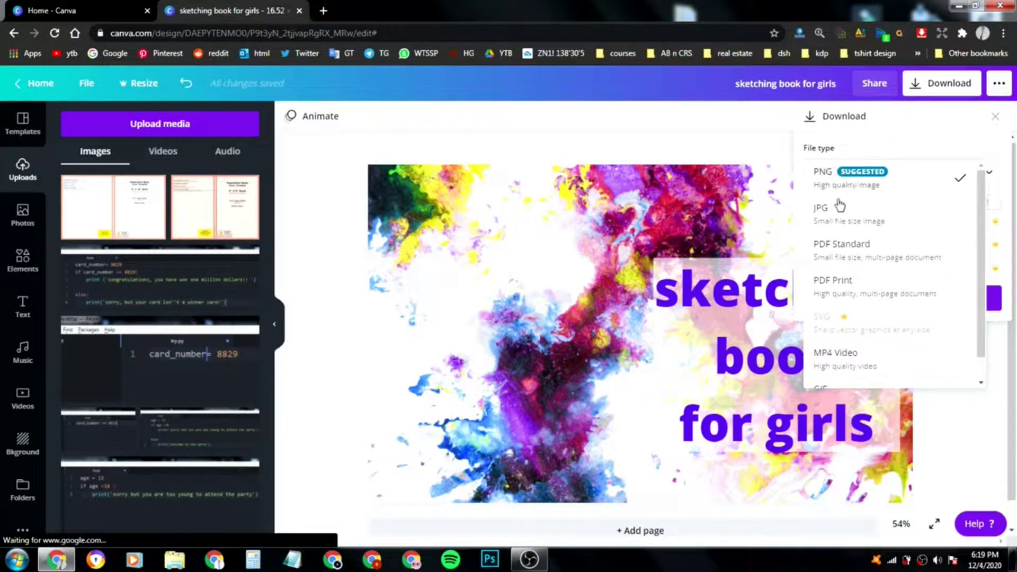
left_click(849, 283)
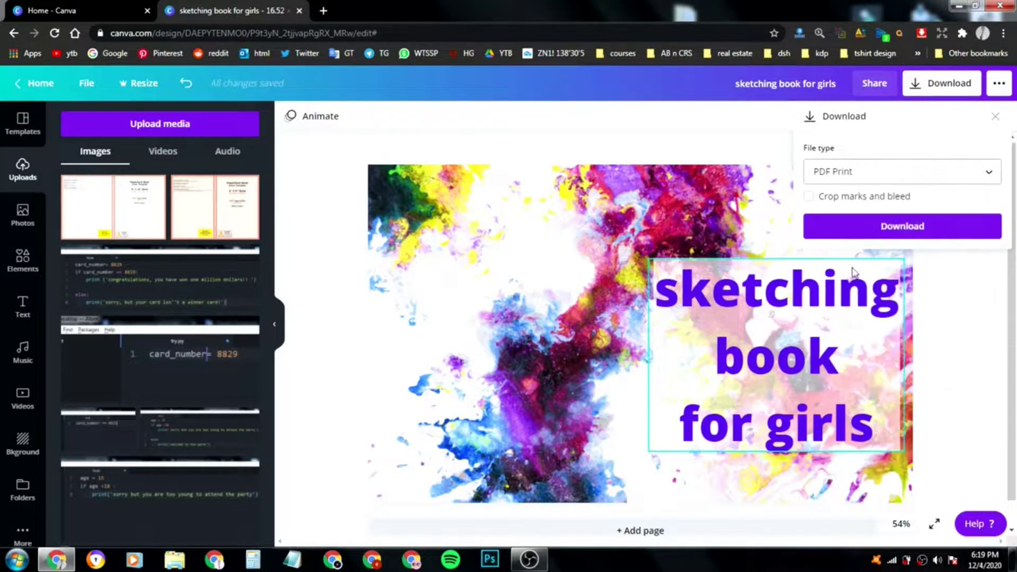
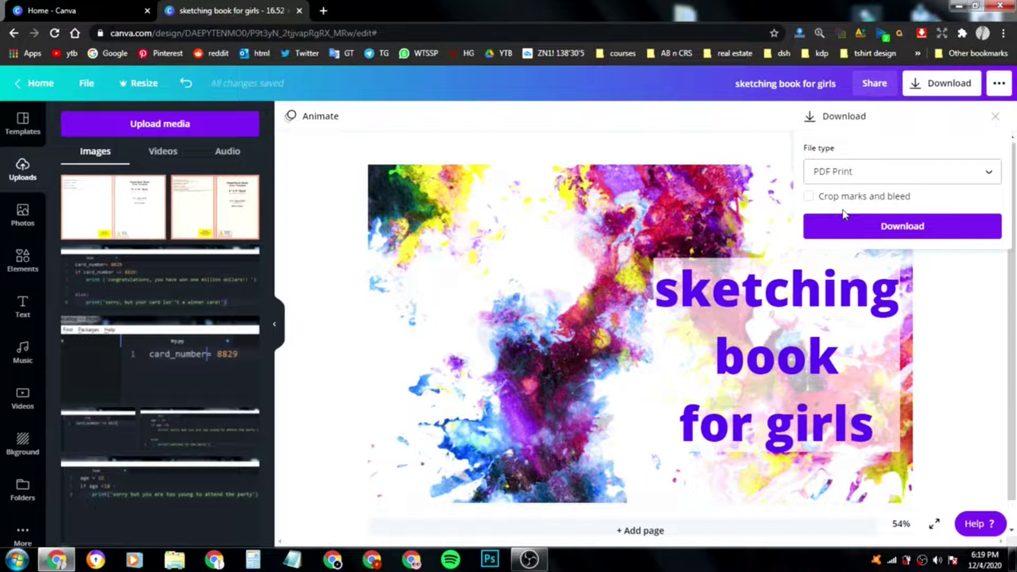
left_click(913, 231)
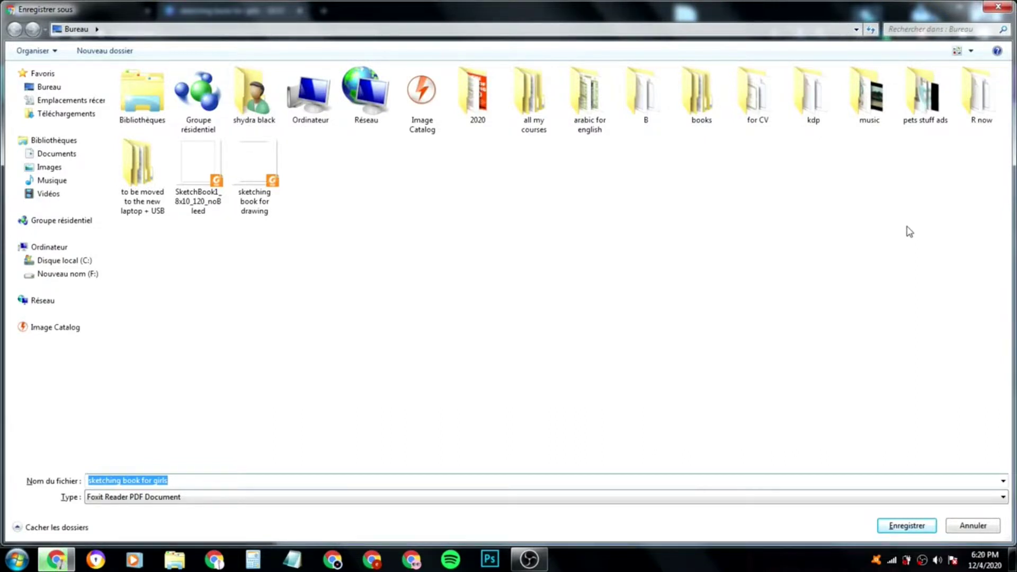
key("Return")
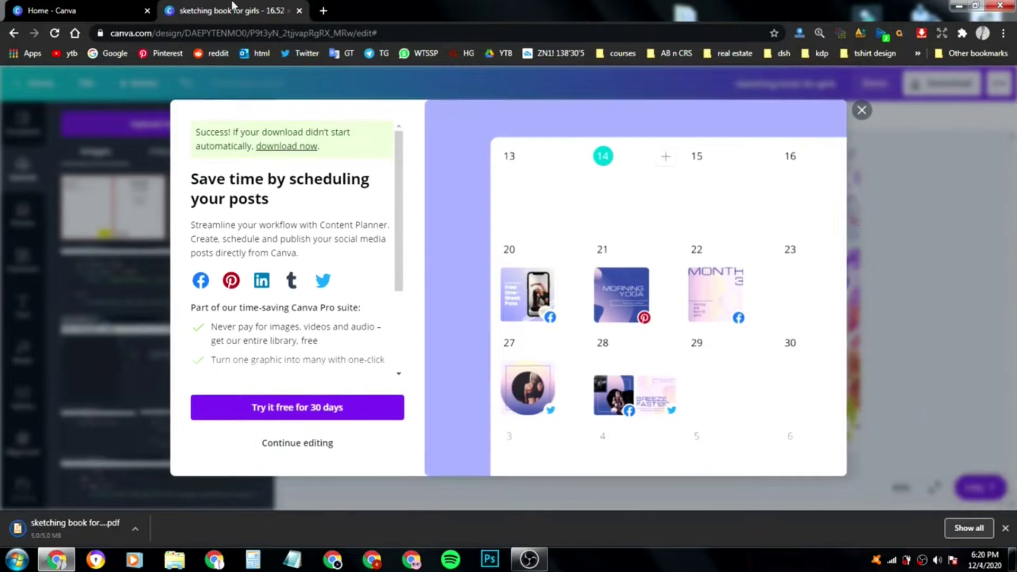
left_click(299, 14)
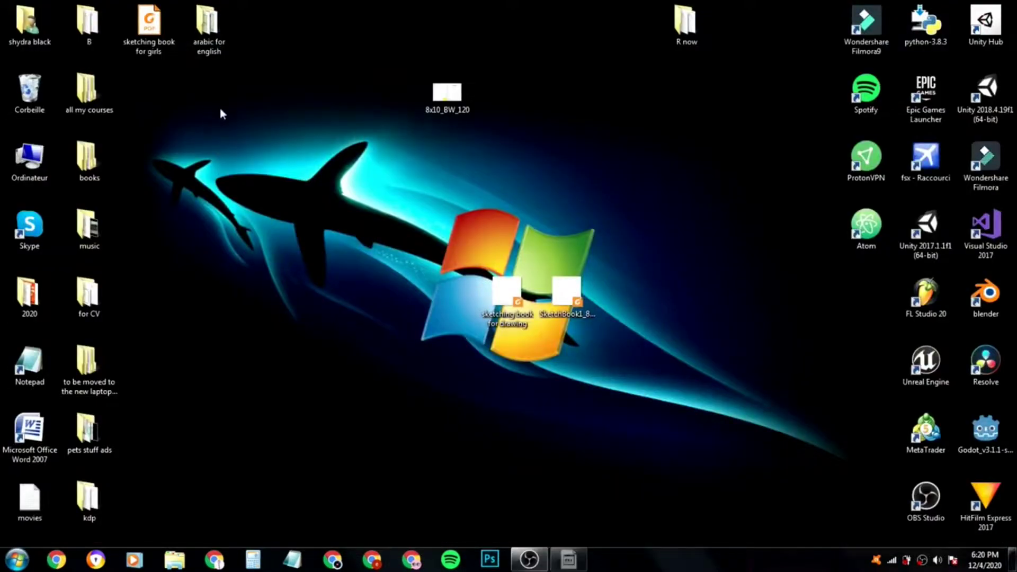
- Place the "sketching book for girls" cover PDF and the SketchBook1_8x10_120_noBleed interior PDF side by side on the desktop
left_click(151, 40)
left_click_drag(706, 268, 688, 237)
left_click_drag(567, 291, 628, 237)
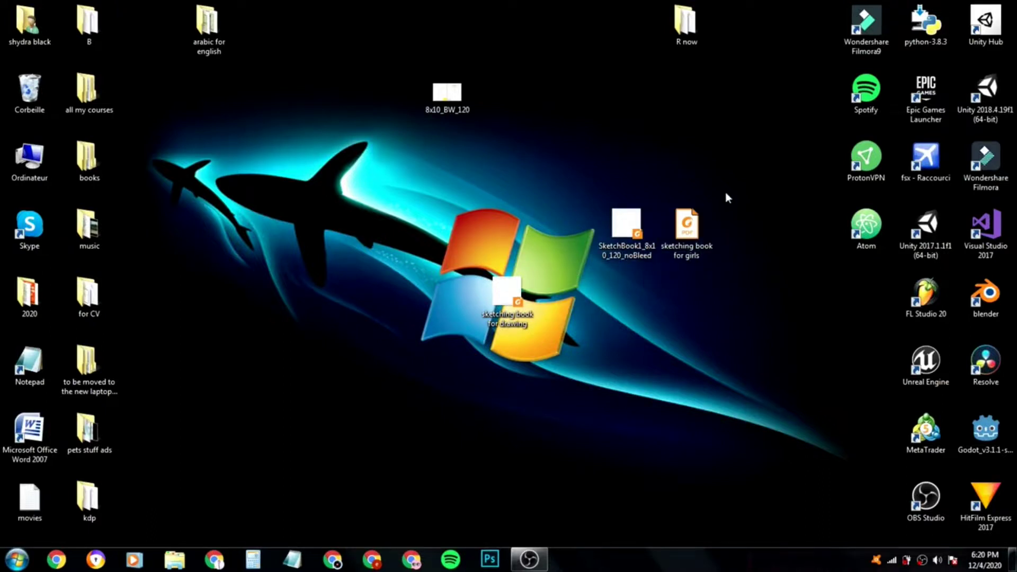
left_click_drag(711, 195, 584, 274)
left_click(583, 274)
left_click(632, 233)
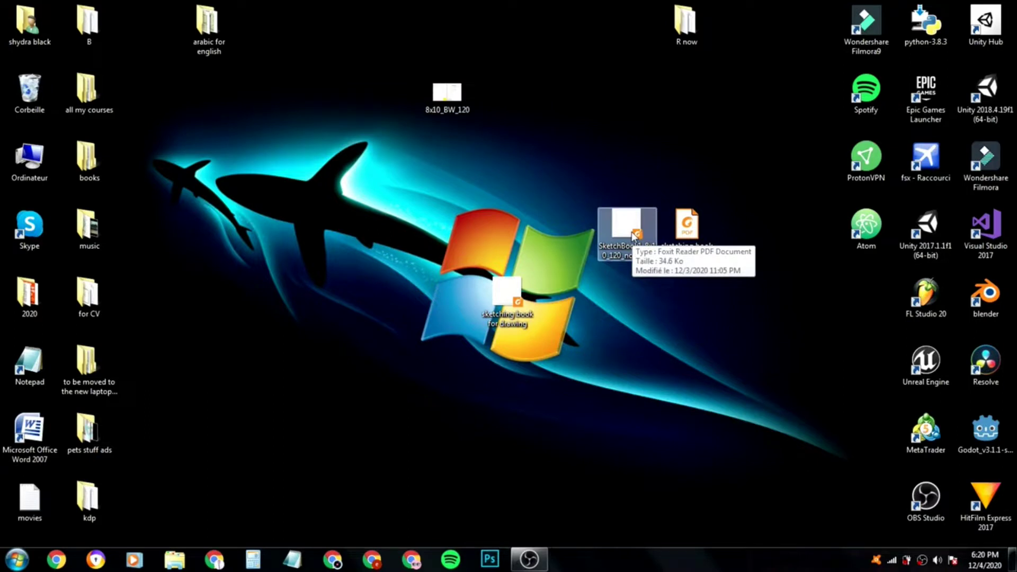
left_click(687, 233)
right_click(662, 170)
left_click(700, 204)
- Open the "sketching book for girls" PDF in Foxit Reader to check the whole cover, and close it
double_click(688, 223)
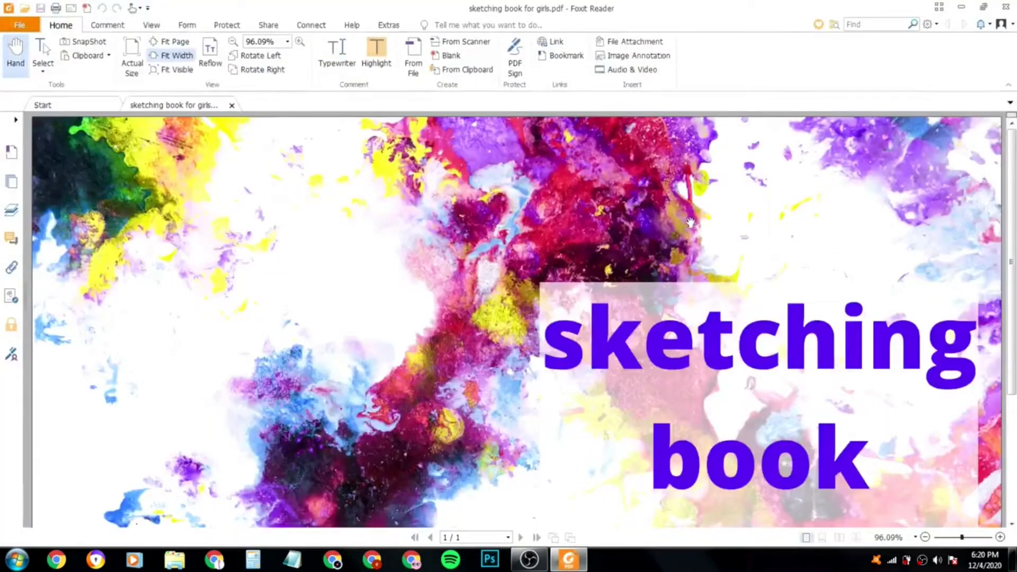
left_click_drag(961, 538, 950, 539)
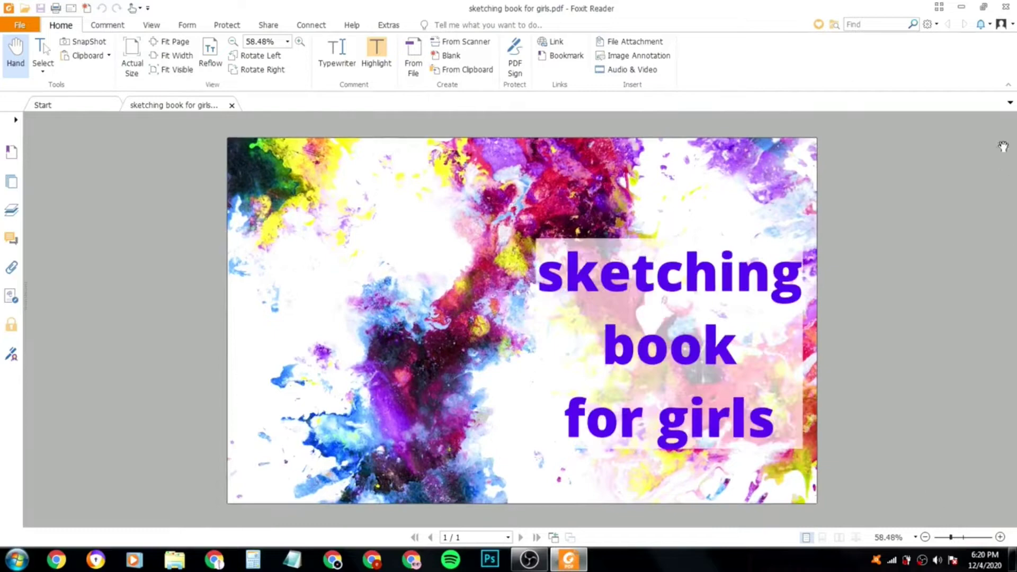
left_click(1006, 7)
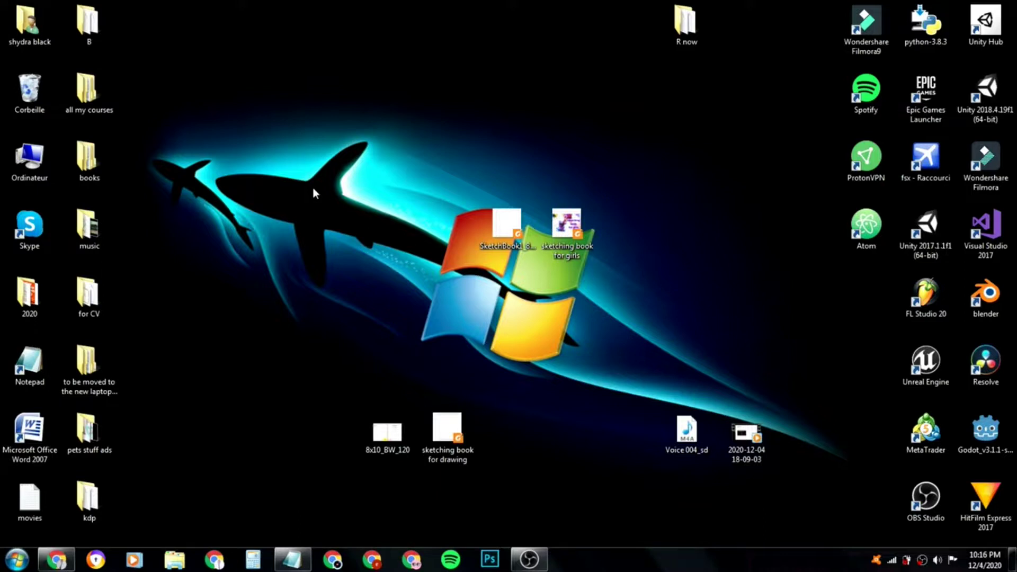
double_click(567, 233)
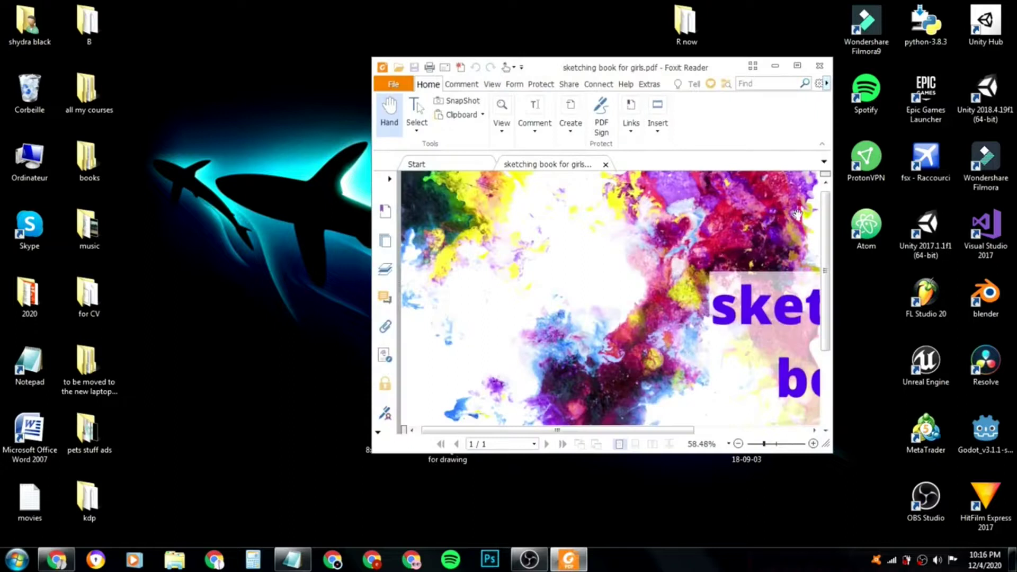
left_click(798, 66)
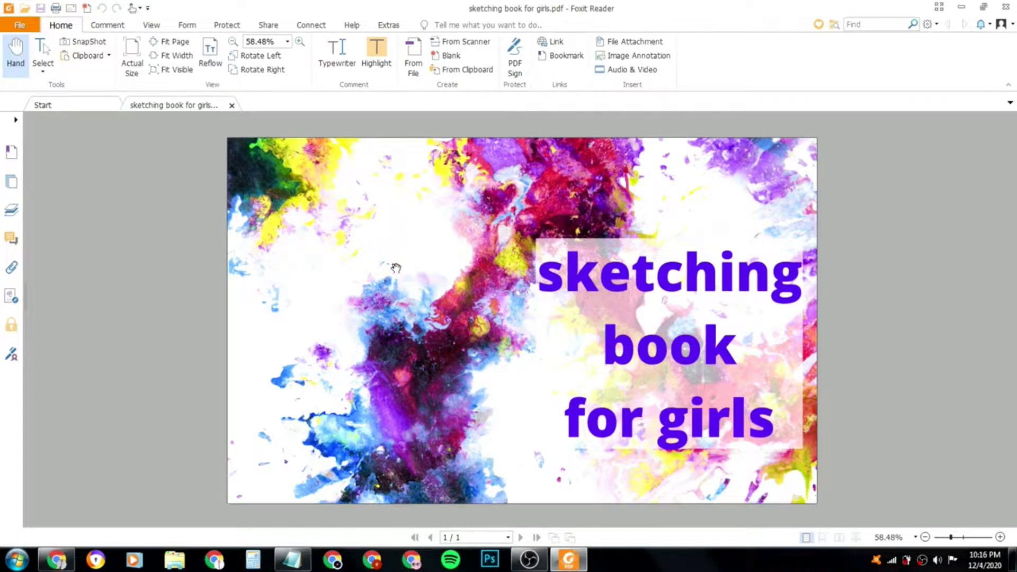
left_click(1008, 7)
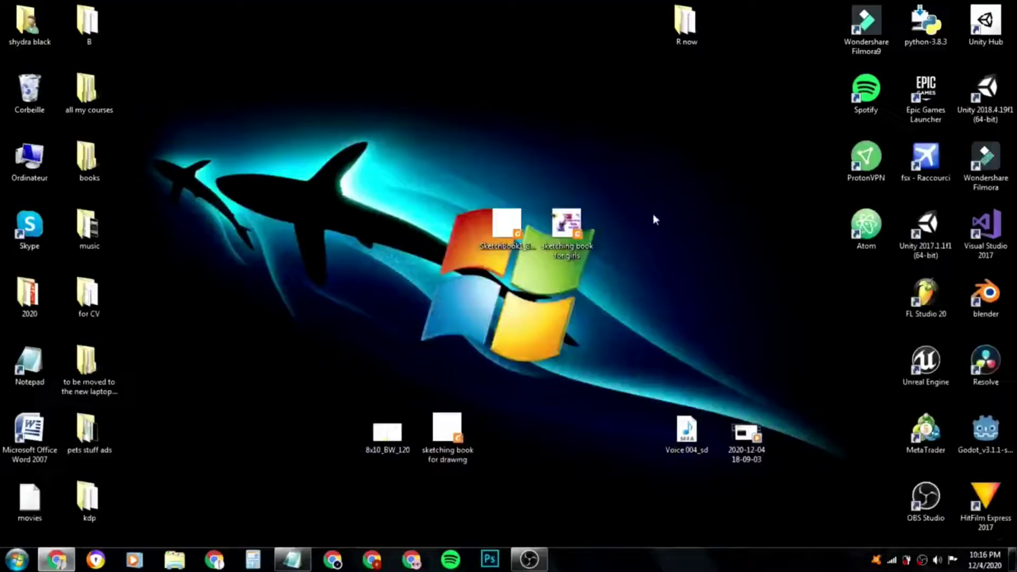
- Open the SketchBook1_8x10_120_noBleed PDF, look through its framed interior pages, and close it
double_click(500, 235)
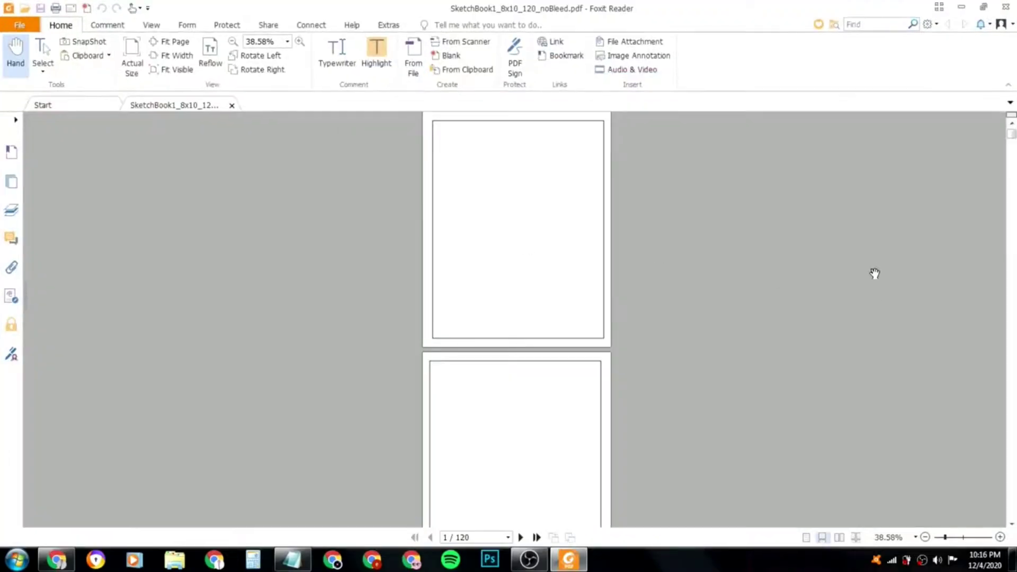
left_click_drag(1012, 138, 1012, 329)
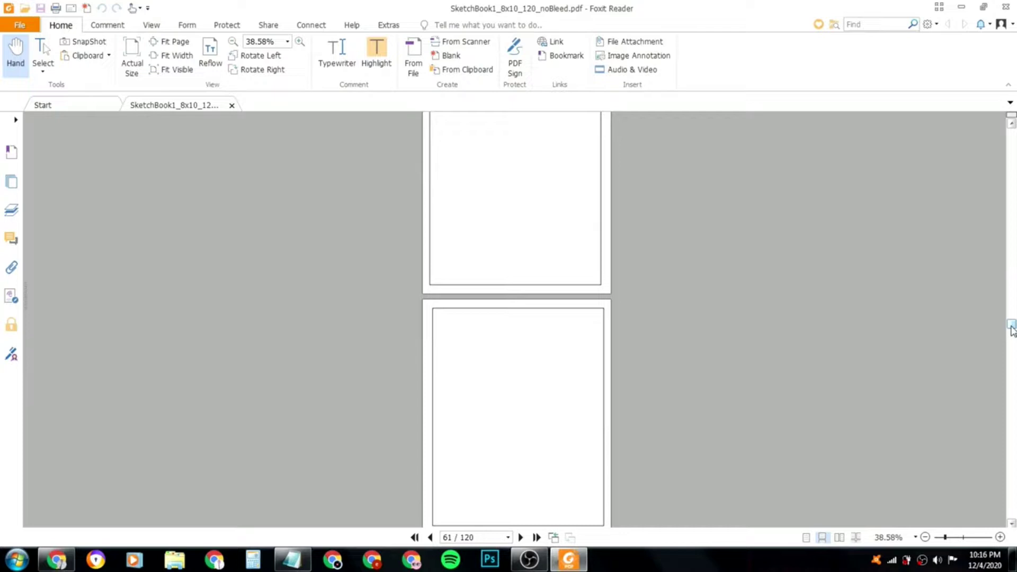
left_click_drag(1012, 327, 1012, 393)
left_click(1006, 7)
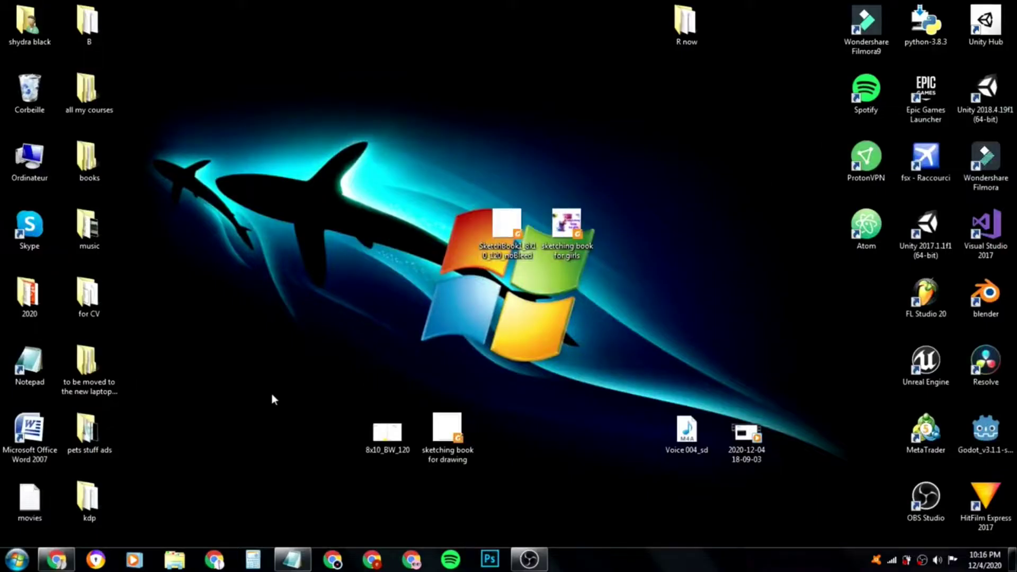
- Switch to the Kindle Direct Publishing bookshelf in Chrome and close the YouTube page
left_click(56, 560)
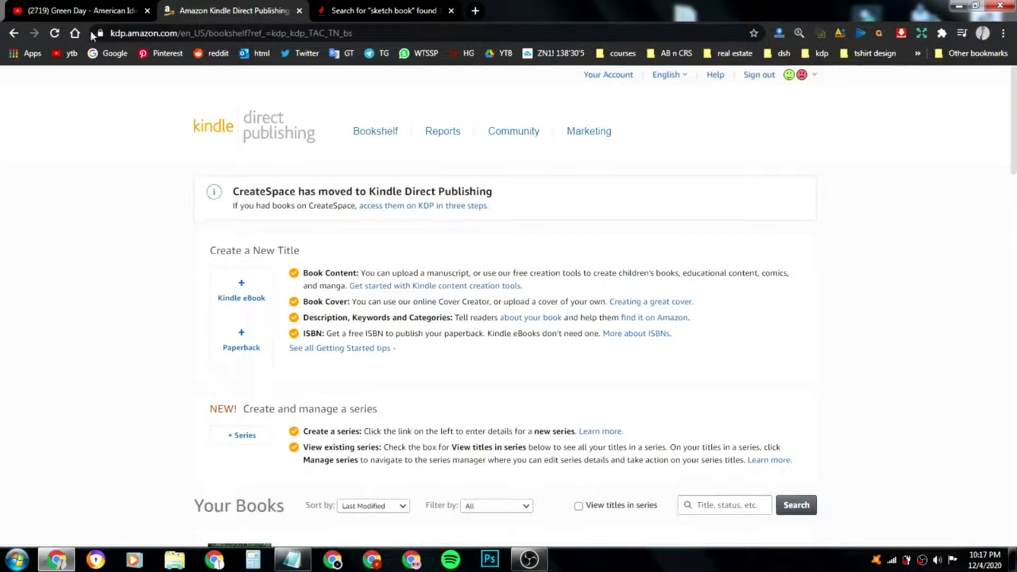
left_click(106, 11)
left_click(147, 11)
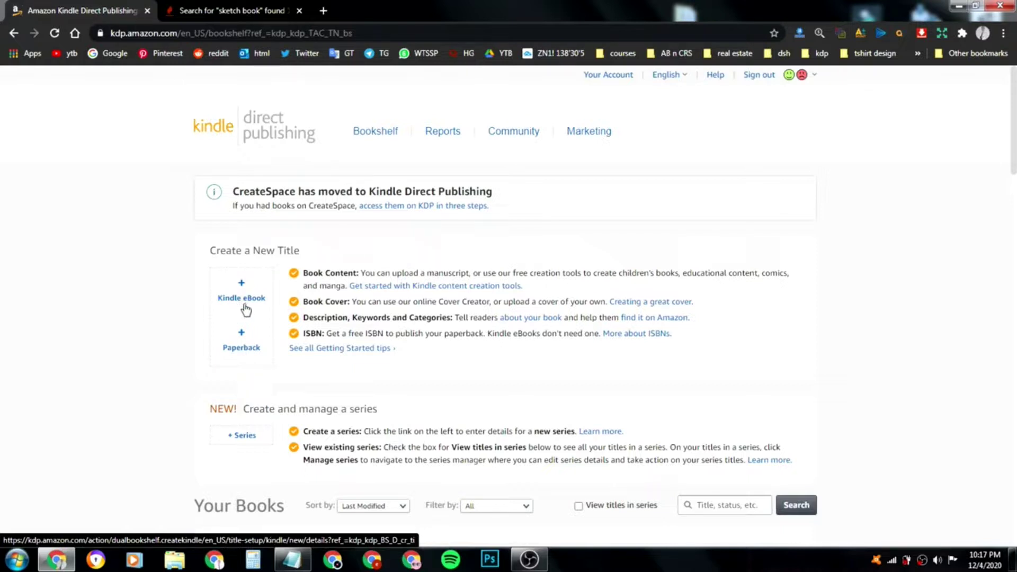
- Browse the contents of the kdp folder on the desktop and close the folder
left_click(56, 560)
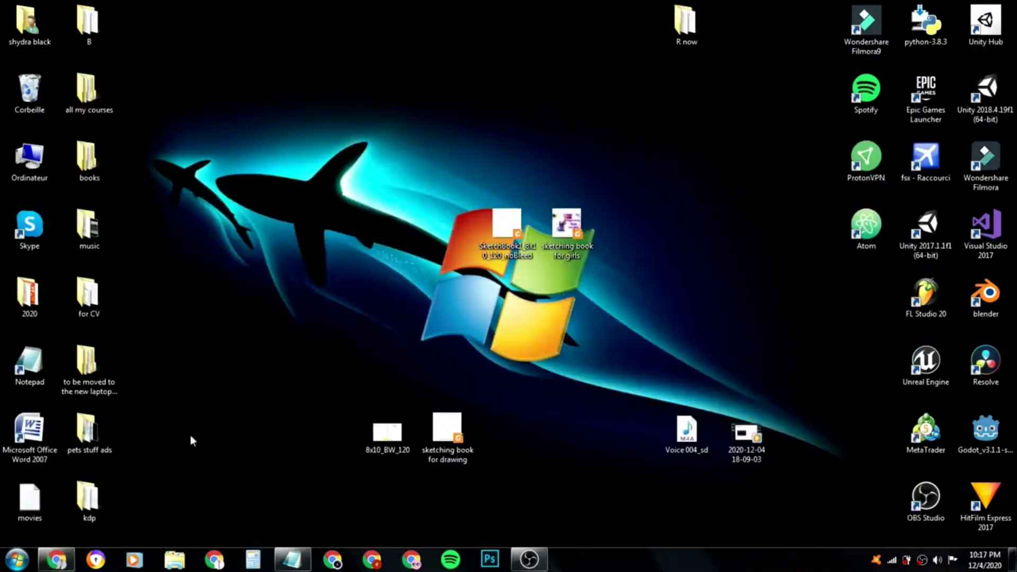
left_click(92, 502)
double_click(91, 503)
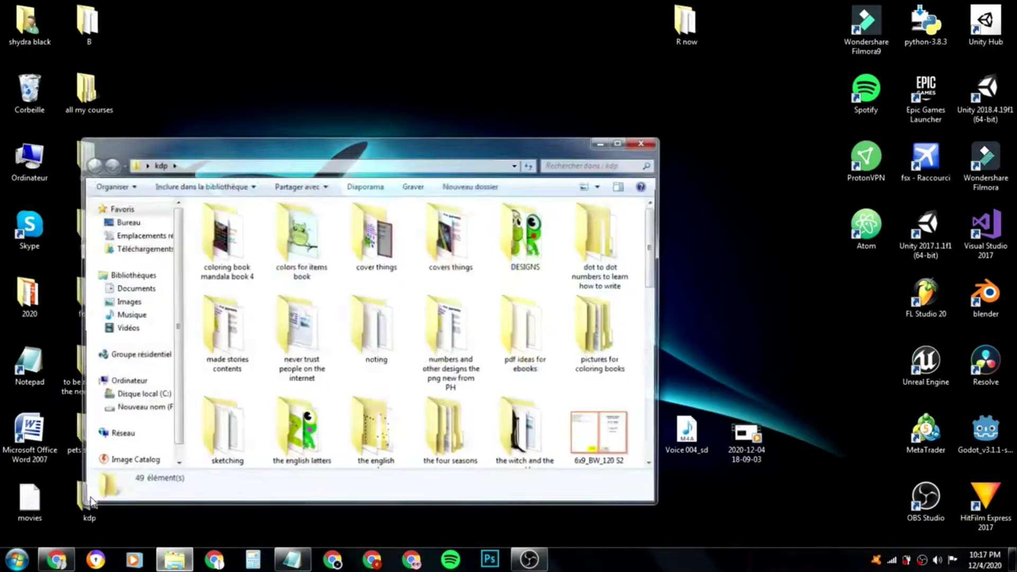
scroll(423, 328, "down", 5)
scroll(424, 329, "up", 1)
left_click(645, 141)
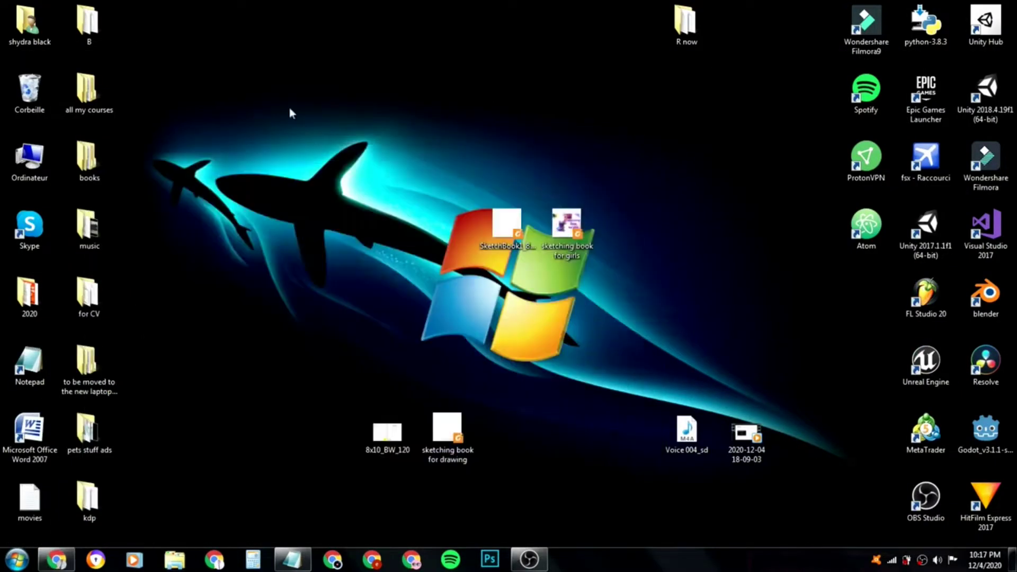
- Open "ebook python 2 finell" from the python ebook folder in books, examine its pages as an eBook example, and close everything
double_click(103, 160)
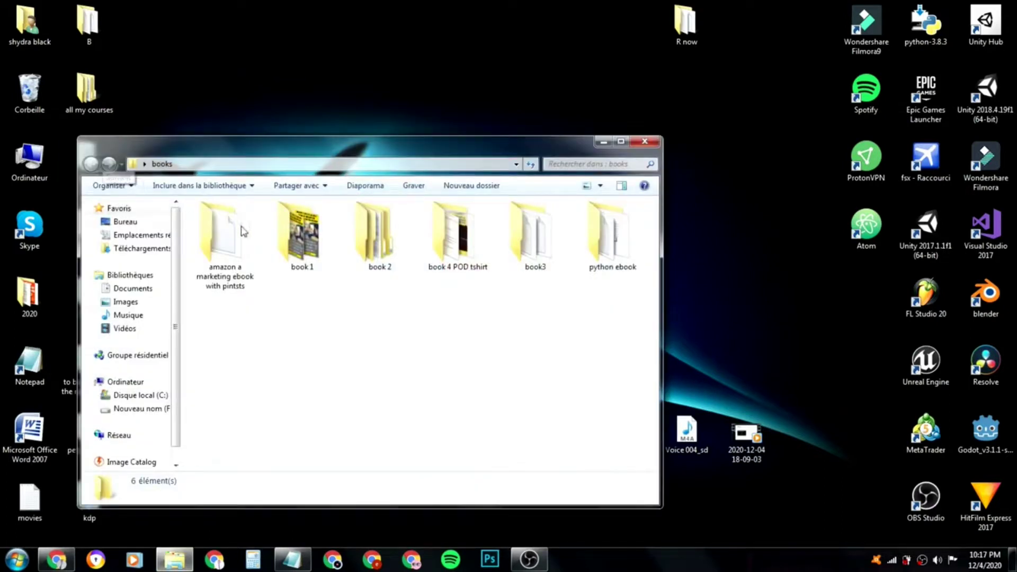
double_click(612, 237)
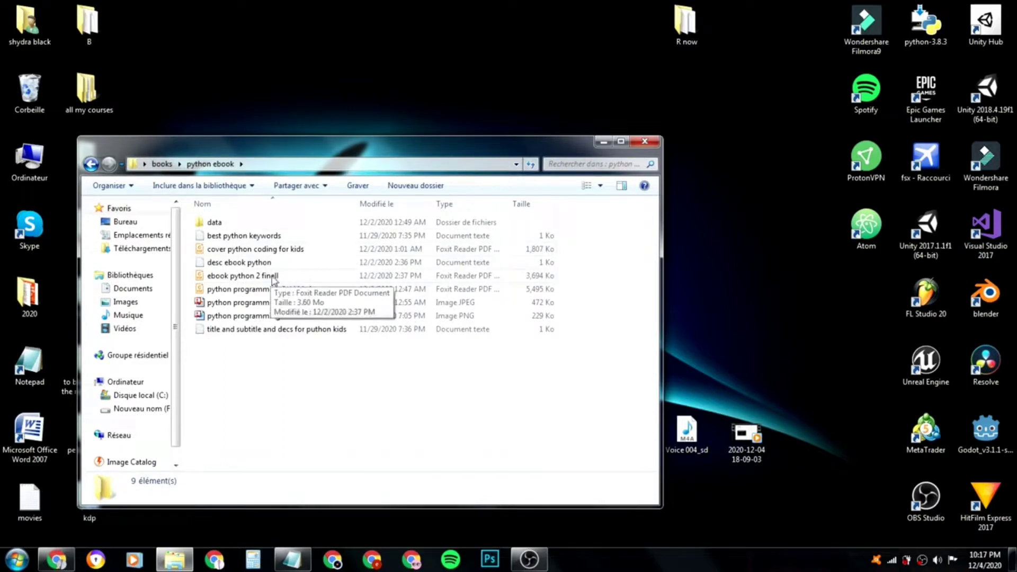
double_click(293, 278)
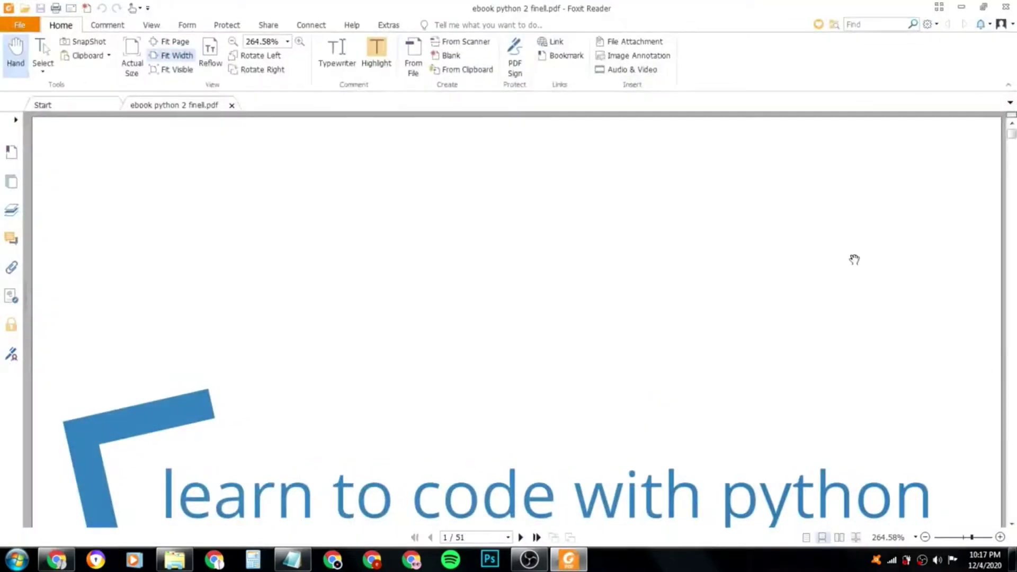
left_click(963, 537)
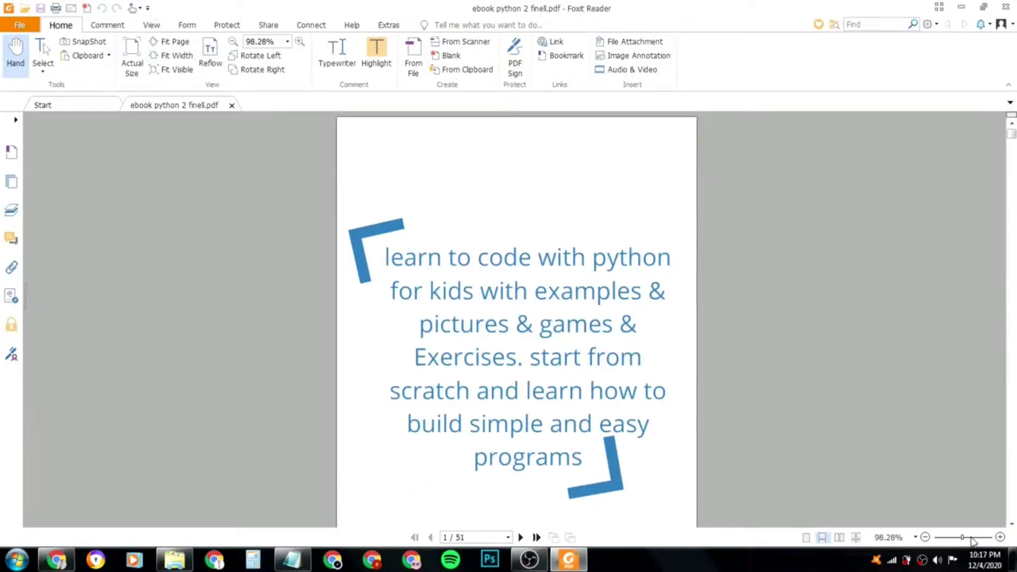
left_click_drag(1012, 133, 1012, 307)
left_click_drag(962, 538, 958, 537)
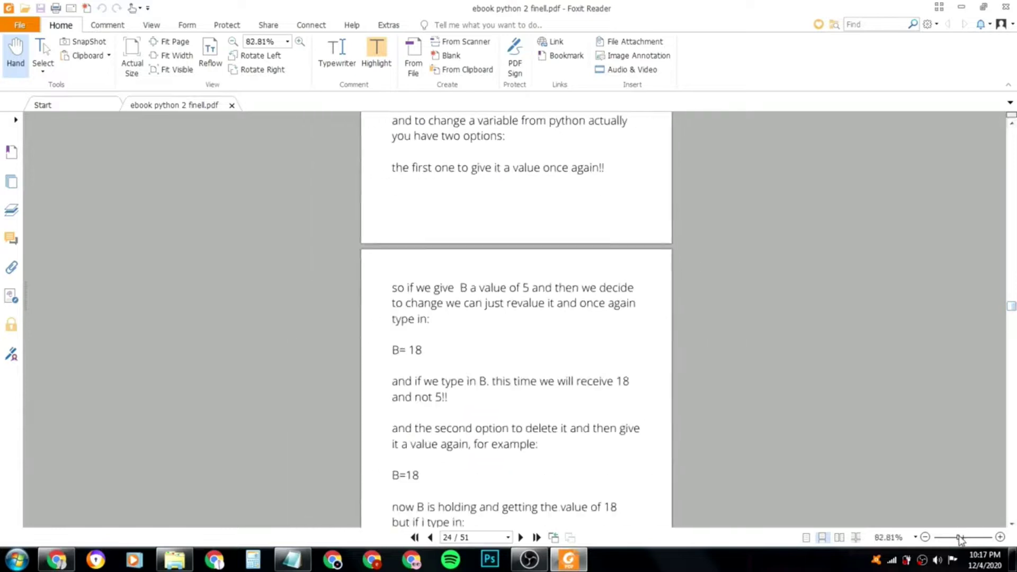
left_click_drag(1012, 309, 1012, 304)
scroll(1012, 307, "down", 5)
left_click(1006, 7)
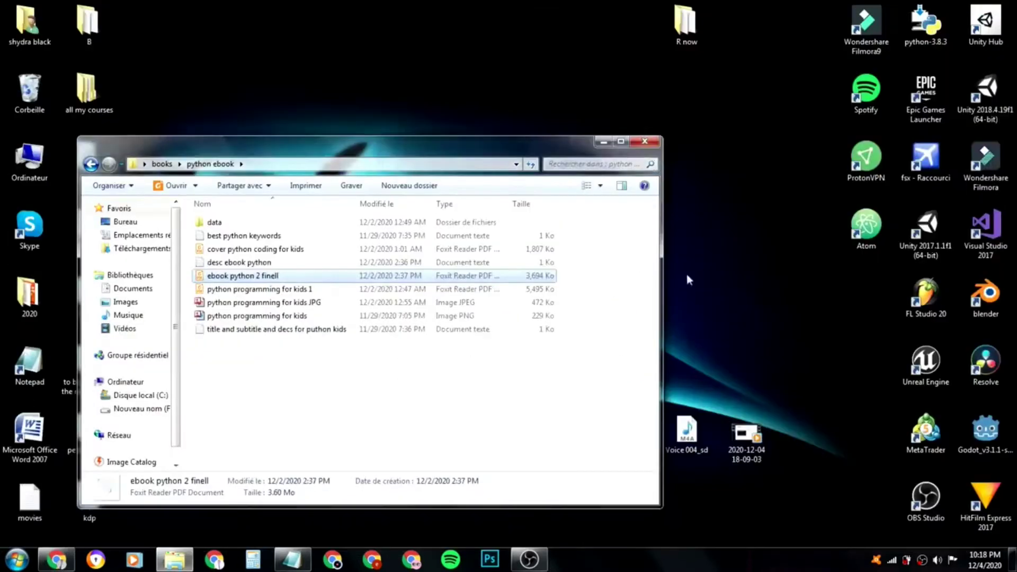
left_click(654, 144)
- Return to the Kindle Direct Publishing bookshelf in Chrome and start creating a new paperback title
left_click(58, 557)
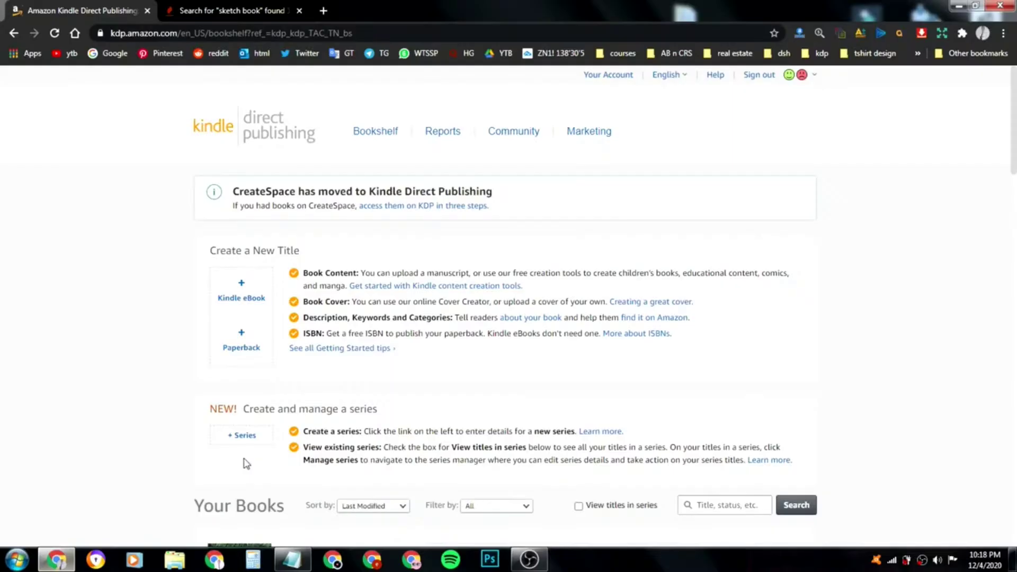
left_click(59, 556)
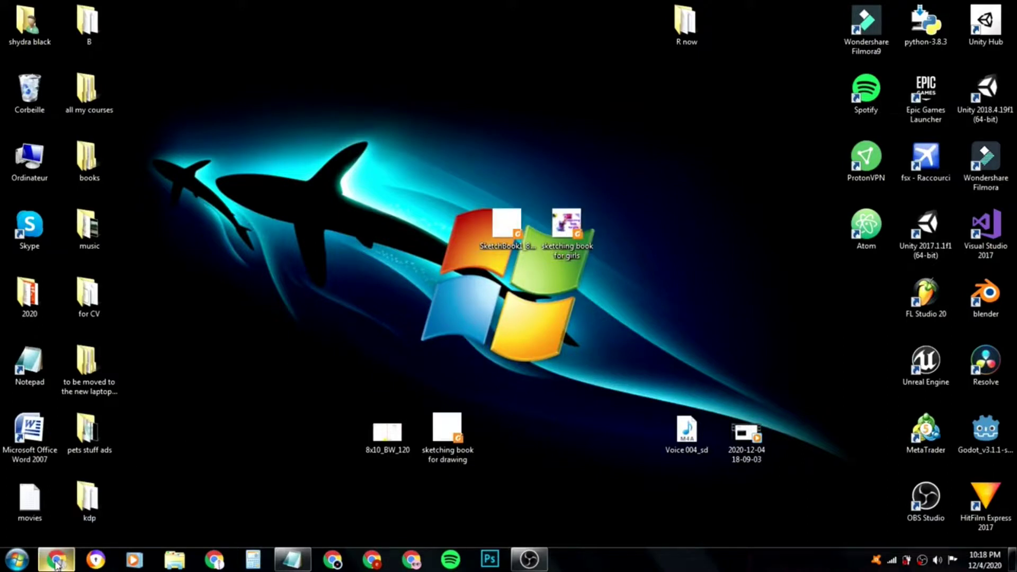
left_click(57, 561)
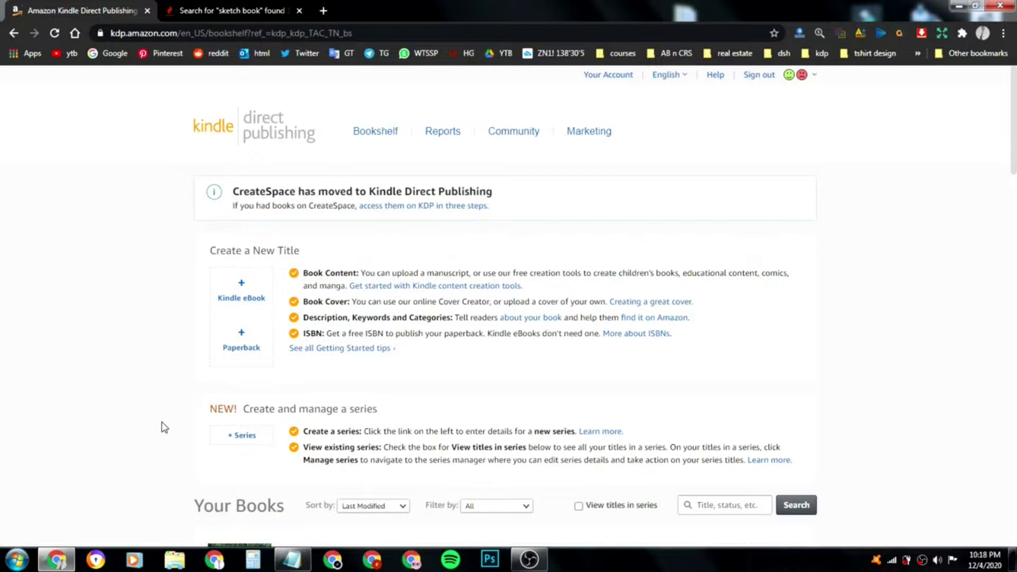
left_click(248, 350)
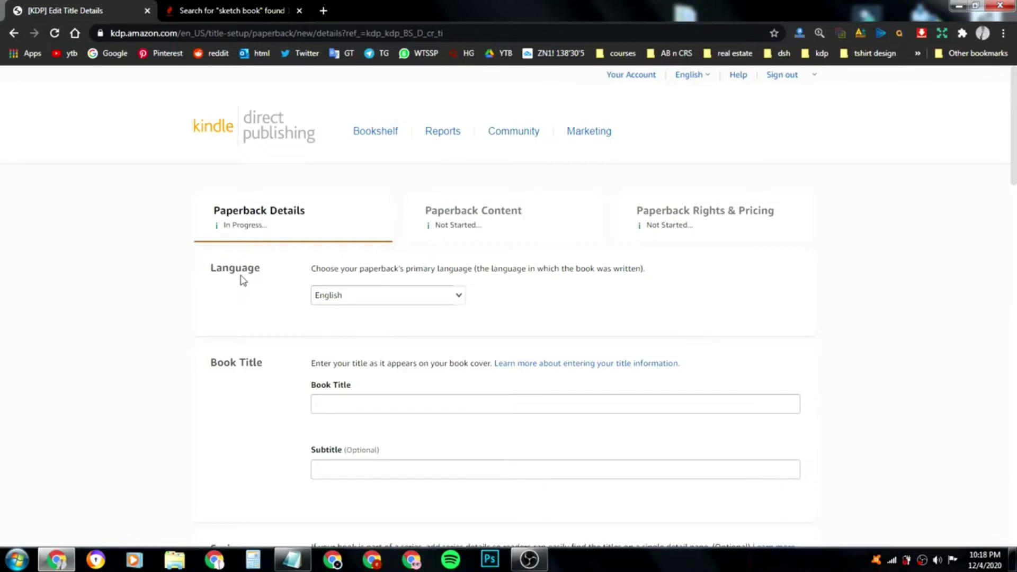
- Look over the paperback details form and choose English as the book's primary language
scroll(242, 280, "down", 6)
scroll(243, 365, "down", 7)
scroll(241, 357, "up", 13)
scroll(243, 357, "down", 1)
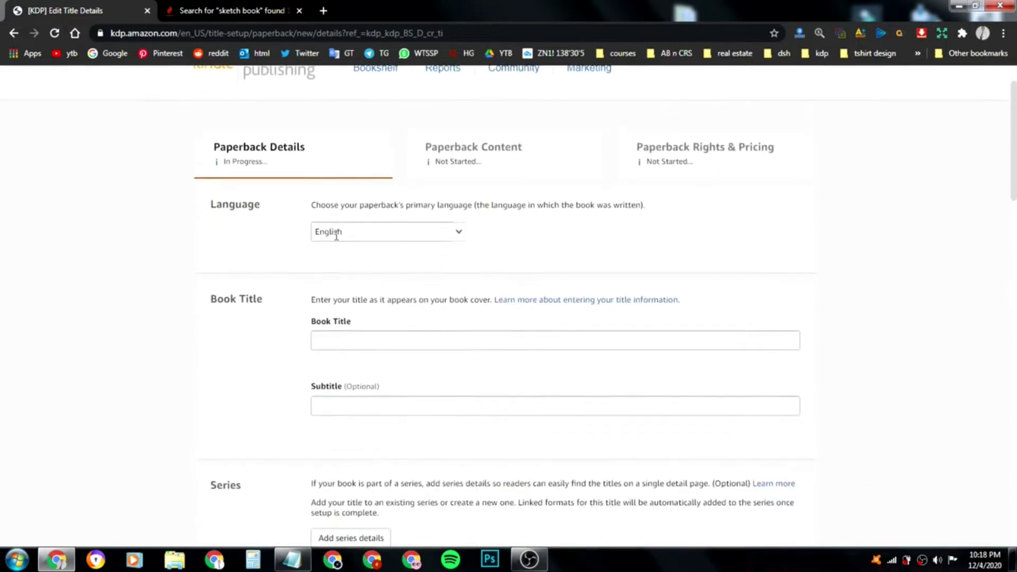
left_click(458, 240)
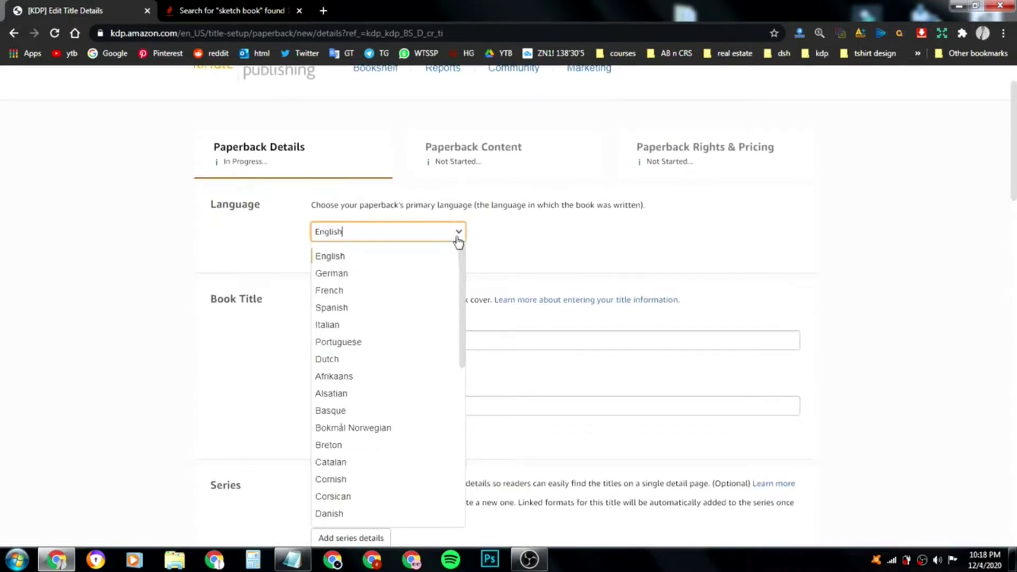
left_click(324, 259)
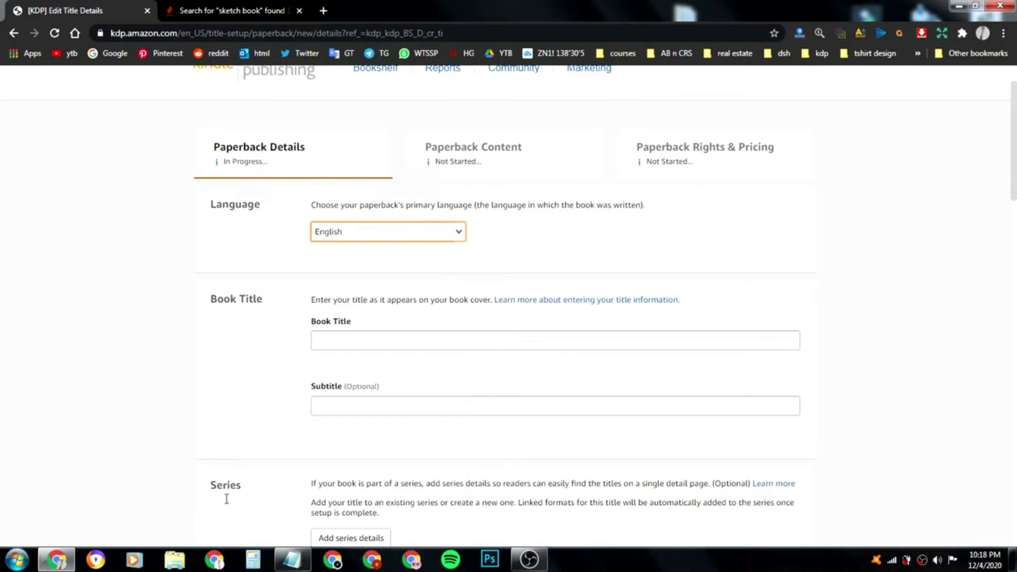
- Consult the cover PDF in Foxit Reader, switch back to Chrome and enter "sketching book for girls" as the book title
left_click(56, 560)
double_click(566, 225)
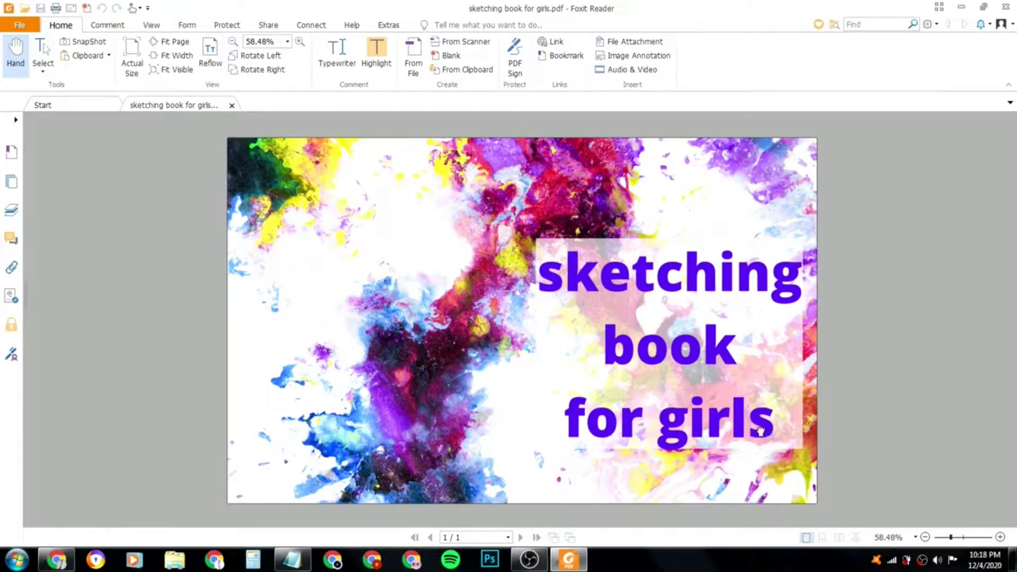
mouse_move(769, 422)
left_mouse_down()
mouse_move(689, 419)
mouse_move(567, 276)
mouse_move(548, 273)
left_mouse_up()
key("super+c")
right_click(547, 273)
key("Escape")
left_click(961, 6)
left_click(62, 560)
right_click(424, 337)
left_click(455, 410)
- Copy the notes paragraph from "large sketch book for doodling" to "120 pages 8*10" in Notepad and paste it as the subtitle
left_click(321, 404)
left_click(291, 562)
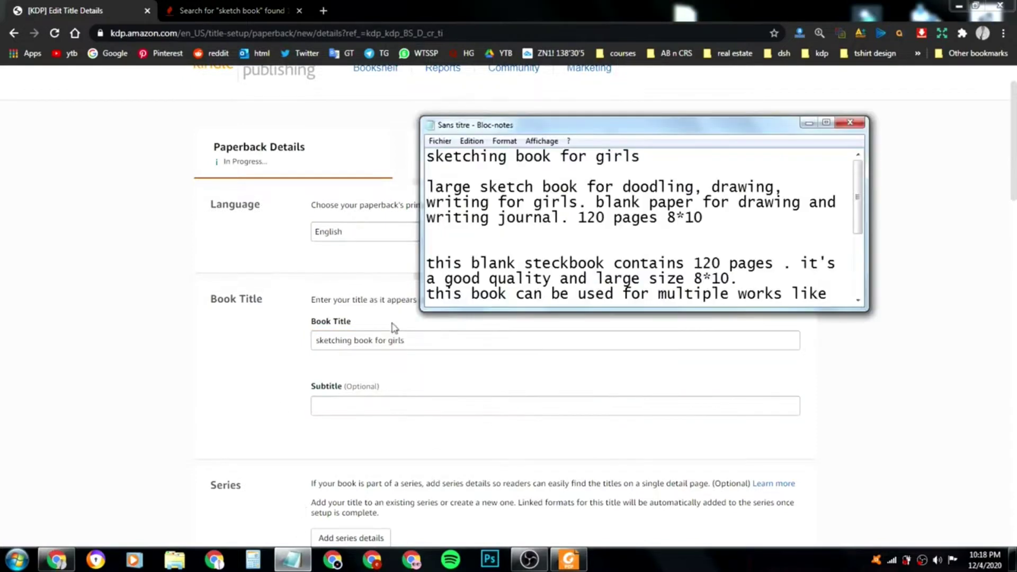
left_click_drag(718, 221, 430, 189)
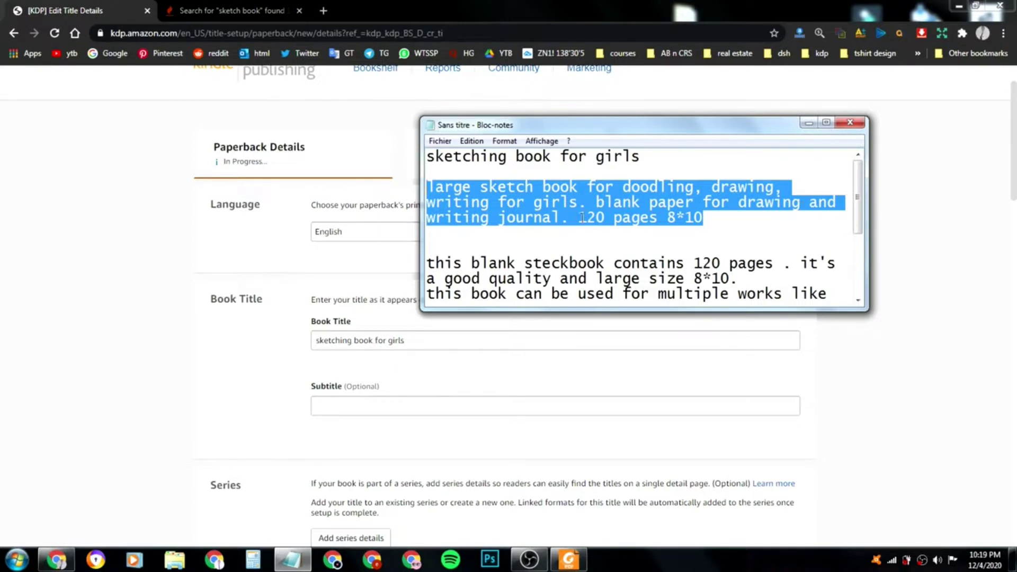
right_click(650, 205)
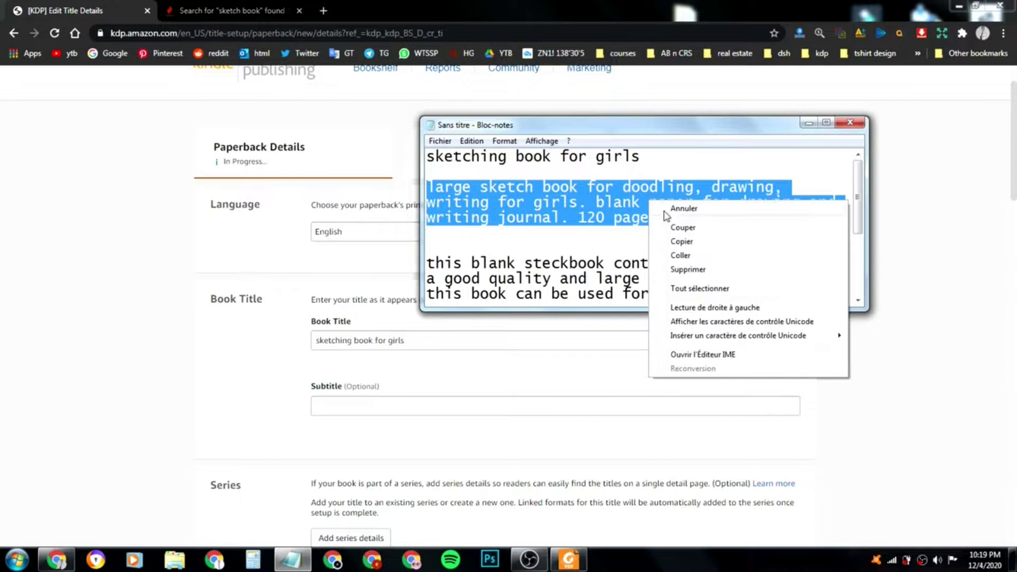
left_click(678, 238)
left_click(809, 125)
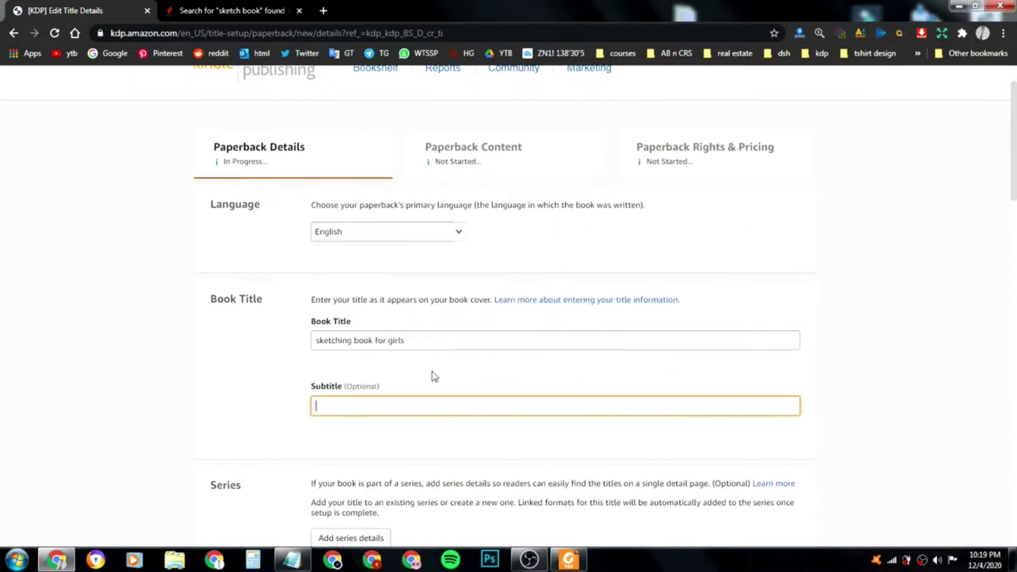
right_click(429, 409)
left_click(468, 292)
left_click(927, 347)
- Skip the series and edition number sections and enter the primary author's last name
scroll(597, 381, "down", 5)
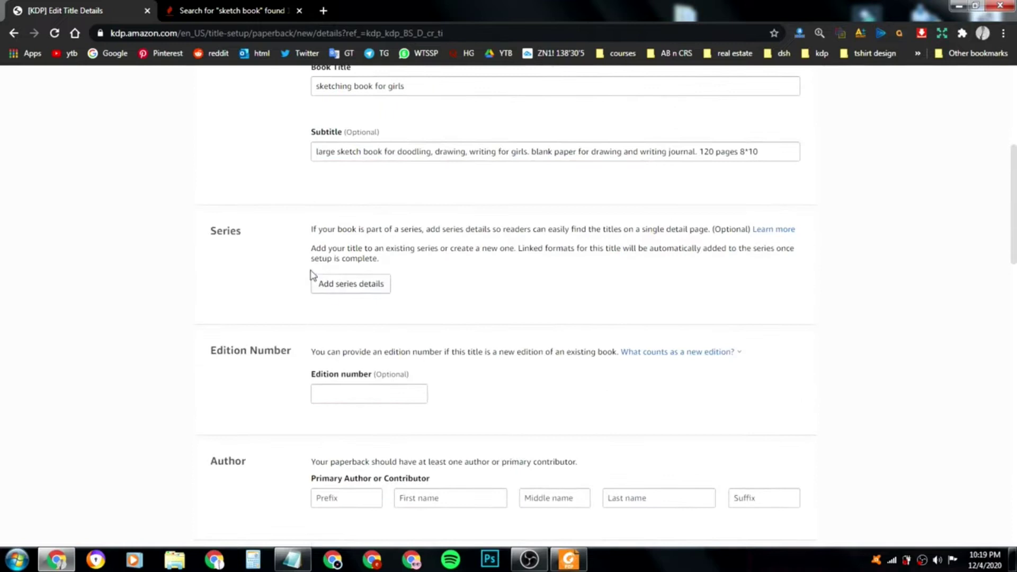
scroll(303, 274, "down", 1)
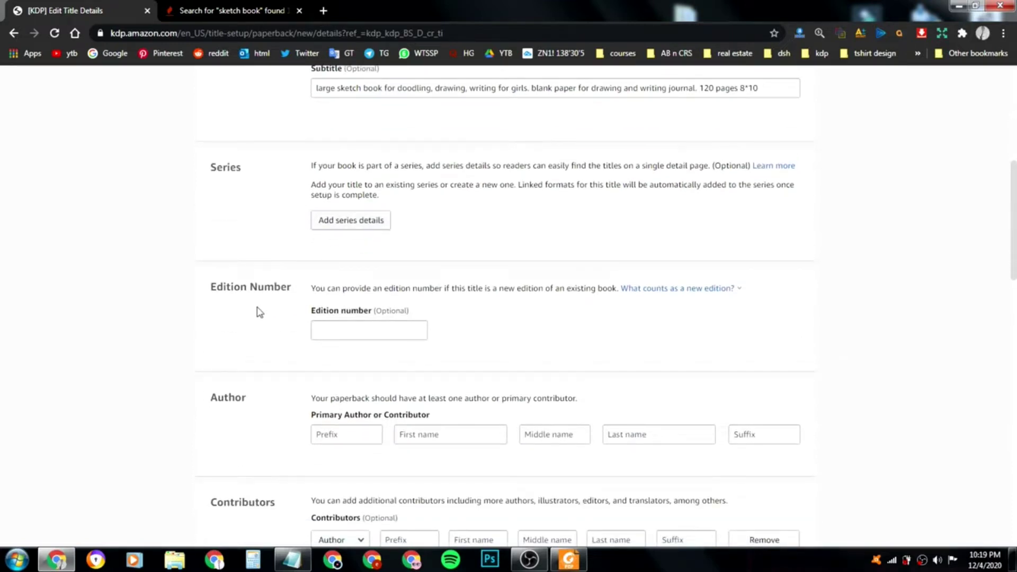
scroll(257, 355, "down", 1)
left_click(650, 371)
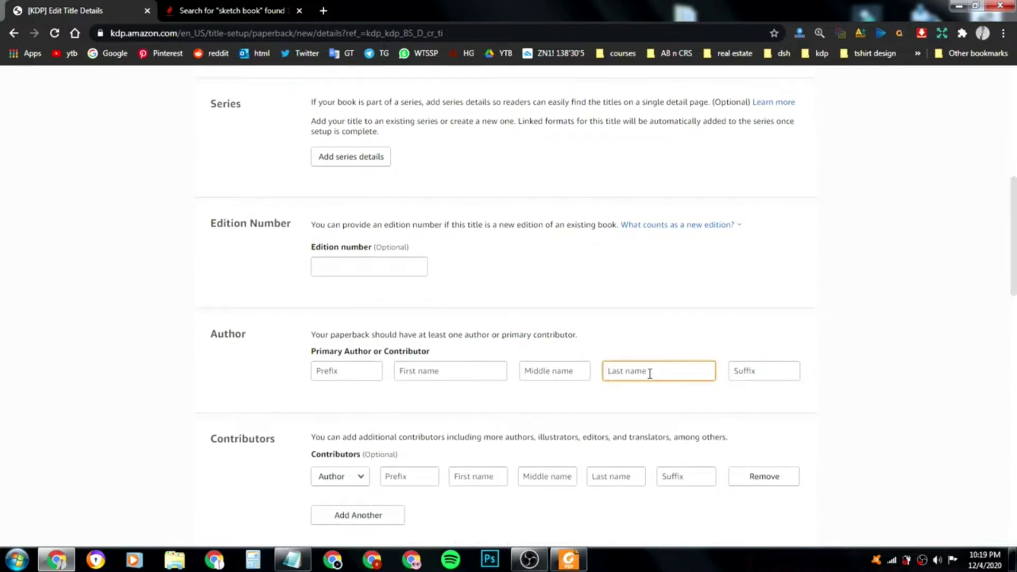
type("shydh")
type("a")
left_click(890, 370)
- Switch to the Notepad notes and bring up the description text that starts with "this blank steckbook contains 120 pages"
scroll(800, 376, "down", 3)
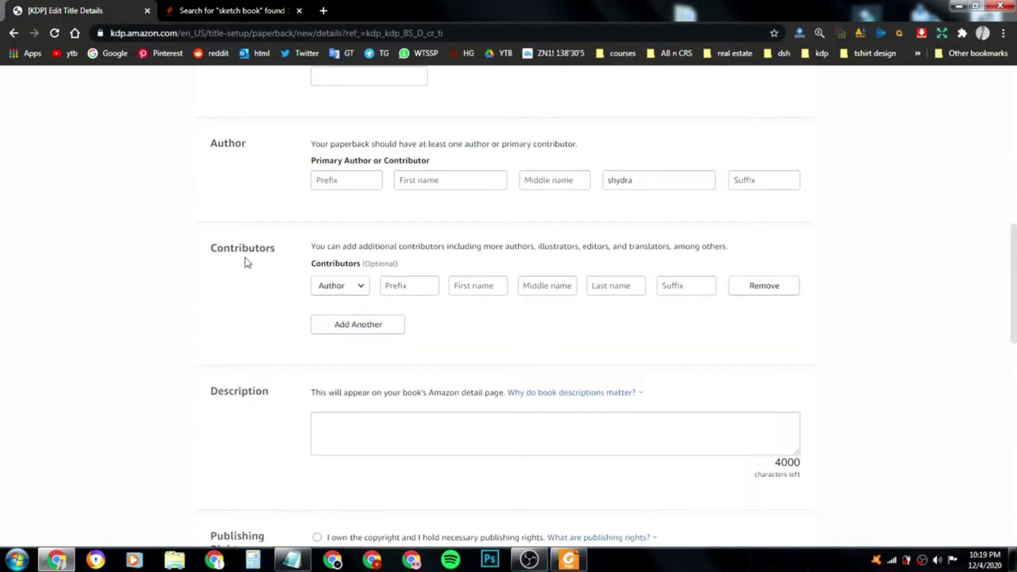
scroll(418, 460, "down", 1)
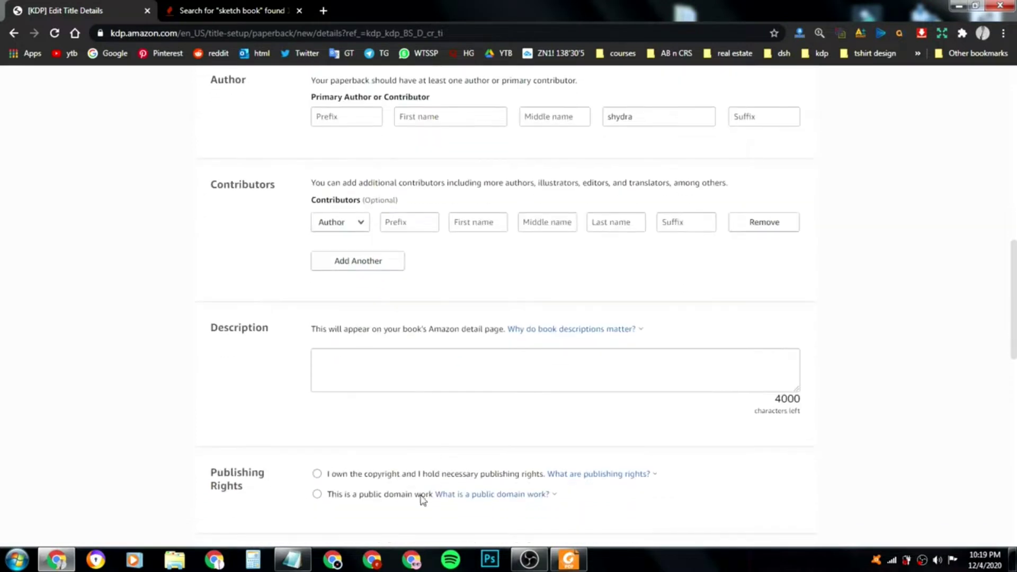
left_click(295, 562)
left_click_drag(858, 233, 864, 271)
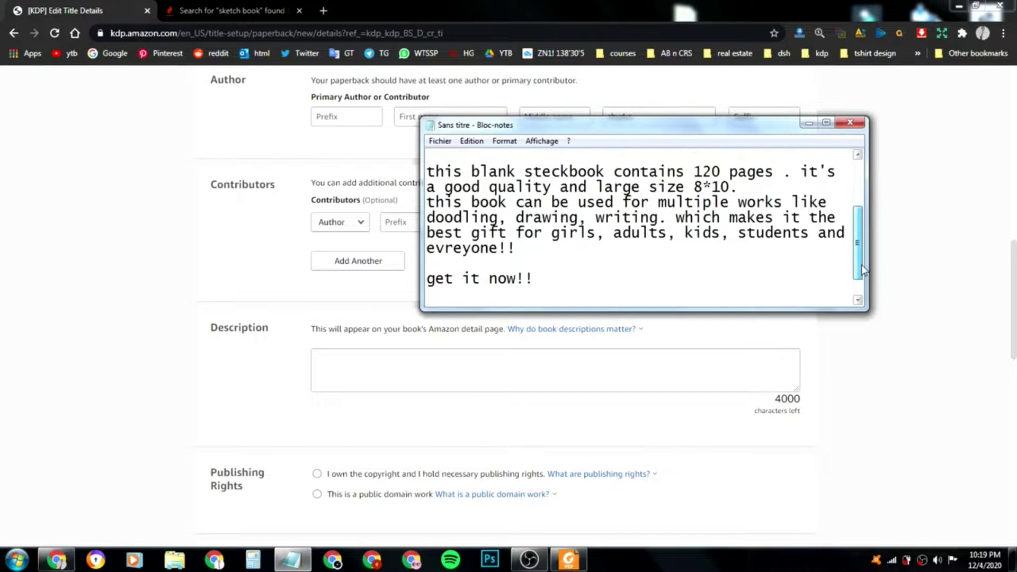
left_click_drag(532, 279, 428, 172)
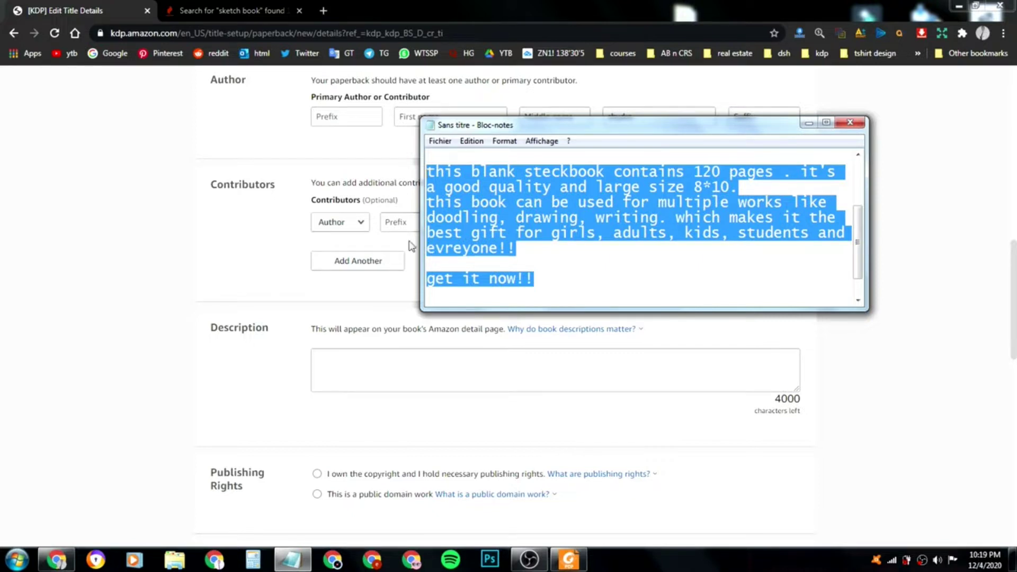
left_click(505, 187)
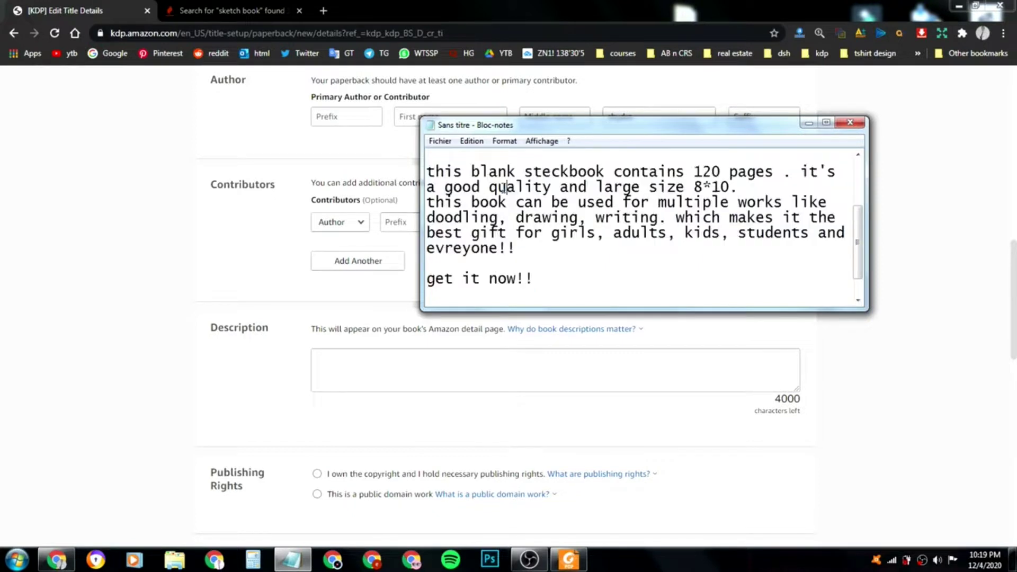
left_click_drag(537, 280, 429, 170)
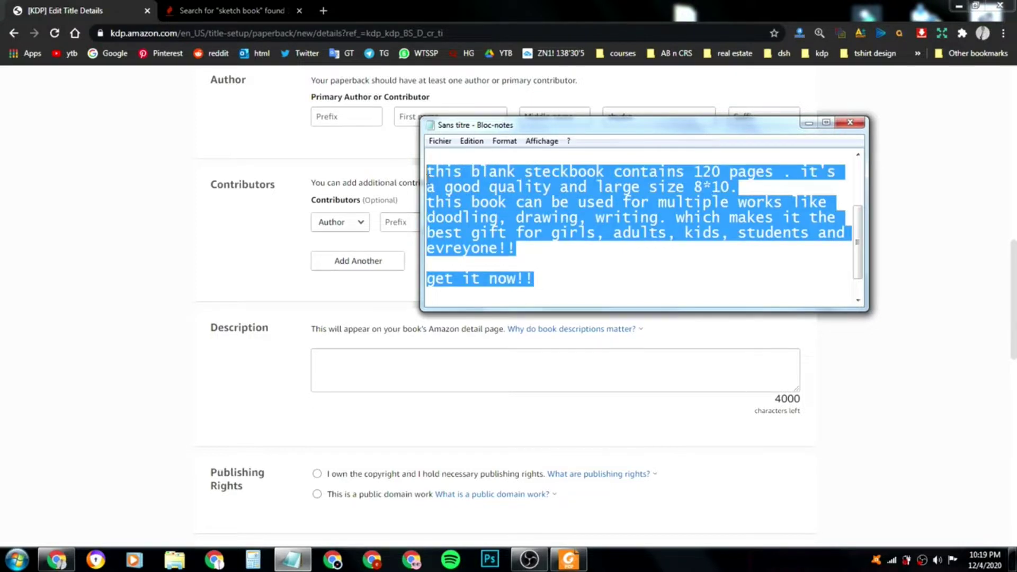
right_click(441, 182)
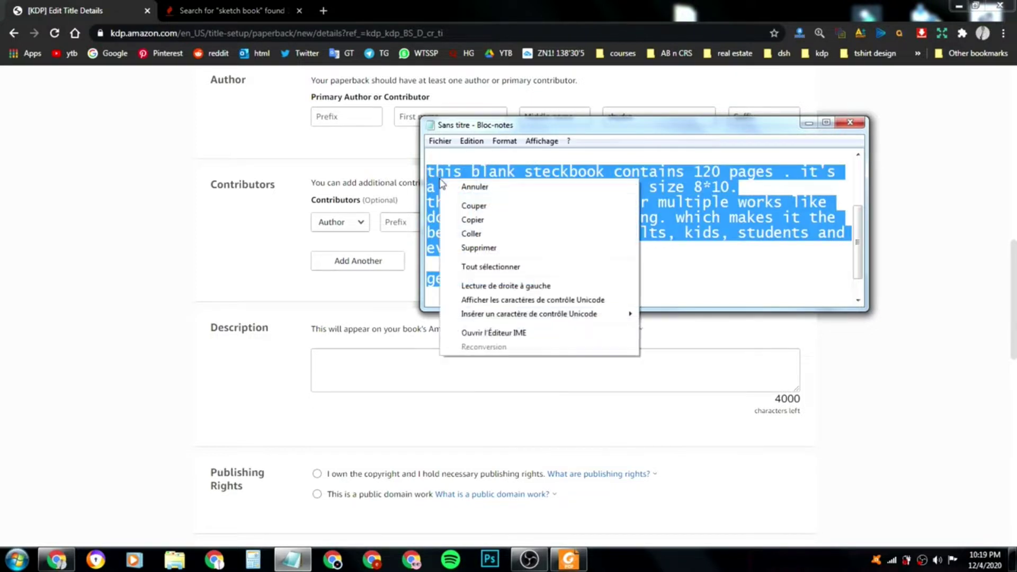
left_click(500, 219)
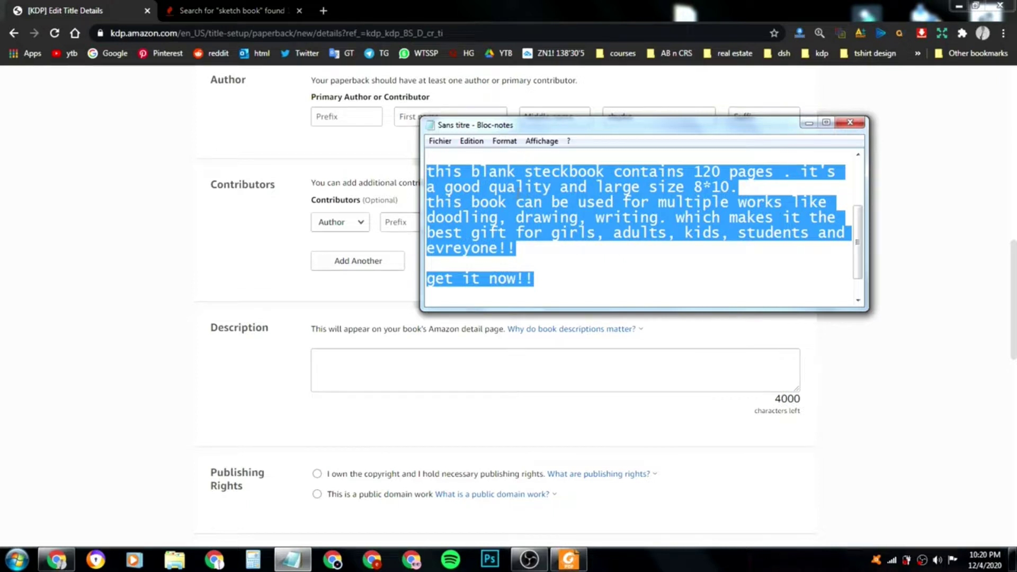
left_click(522, 217)
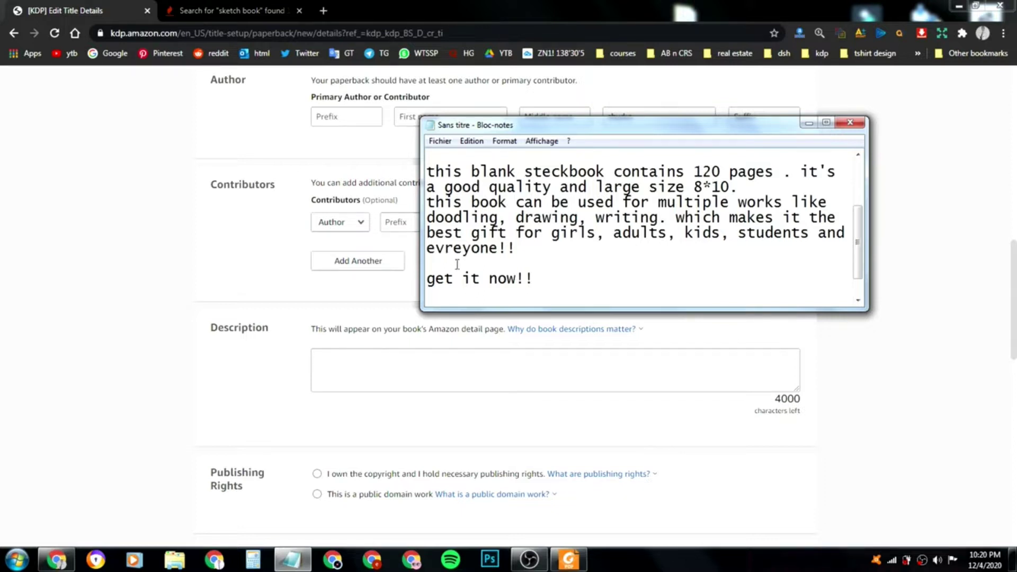
- Correct the misspelled word above "get it now!!" to "everyone" in the notes and paste the full text into the book's description
left_click_drag(503, 248, 430, 253)
type("everyone")
left_click_drag(530, 285, 430, 173)
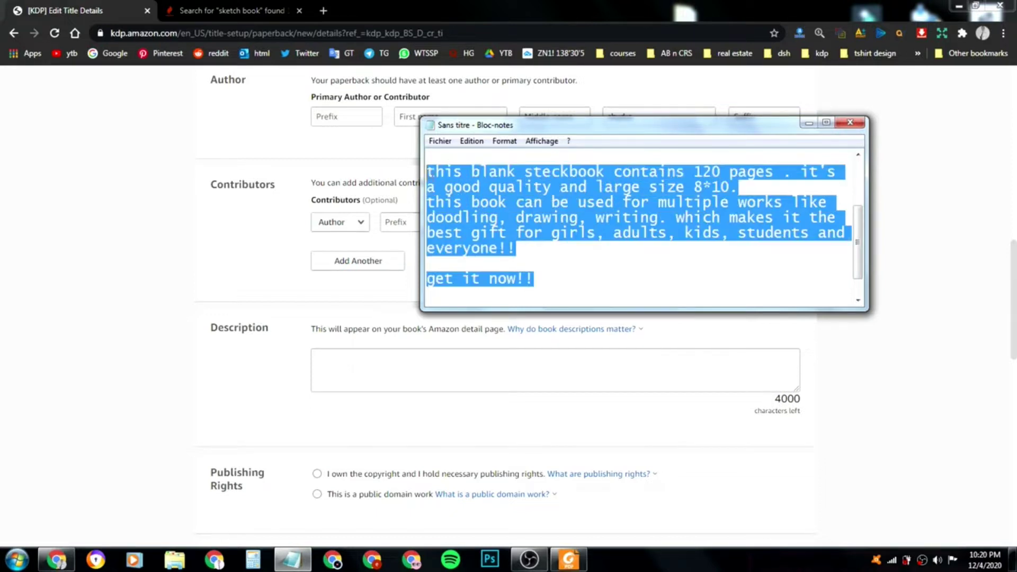
right_click(435, 182)
left_click(466, 218)
left_click(809, 123)
right_click(459, 373)
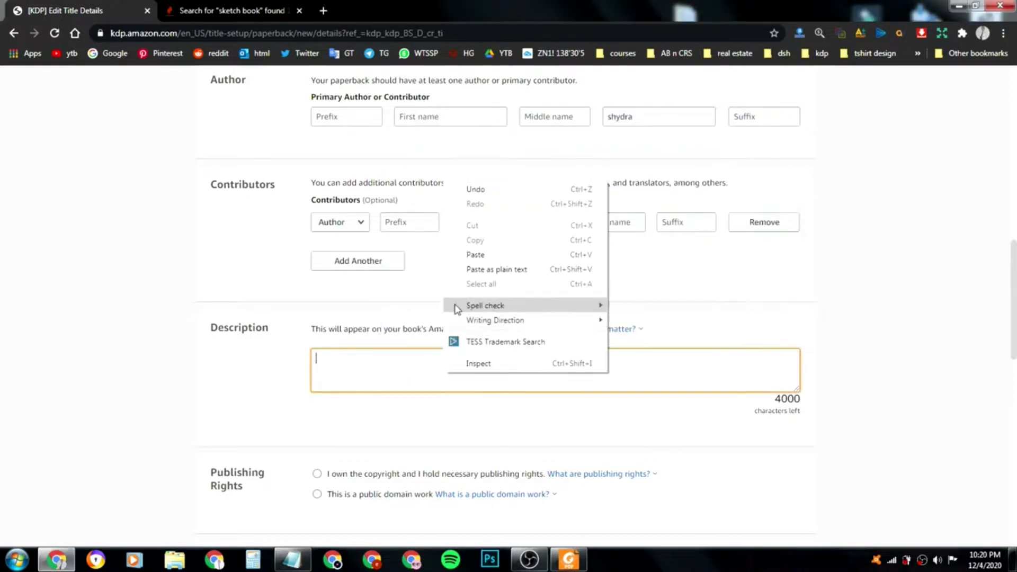
left_click(474, 270)
left_click(863, 365)
- Set the publishing rights to owning the copyright and holding the necessary publishing rights
scroll(543, 238, "down", 3)
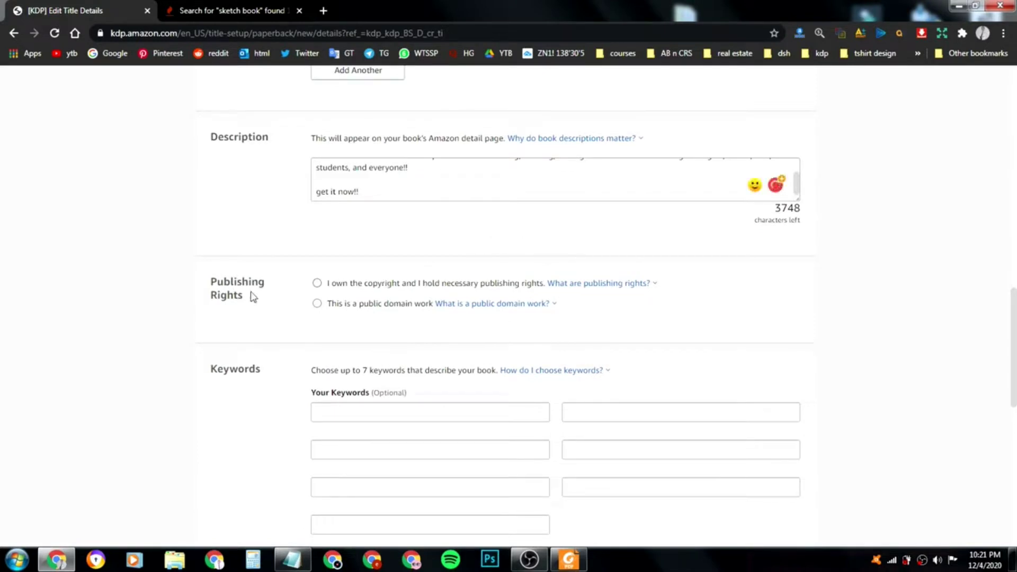
left_click(317, 284)
scroll(365, 199, "down", 3)
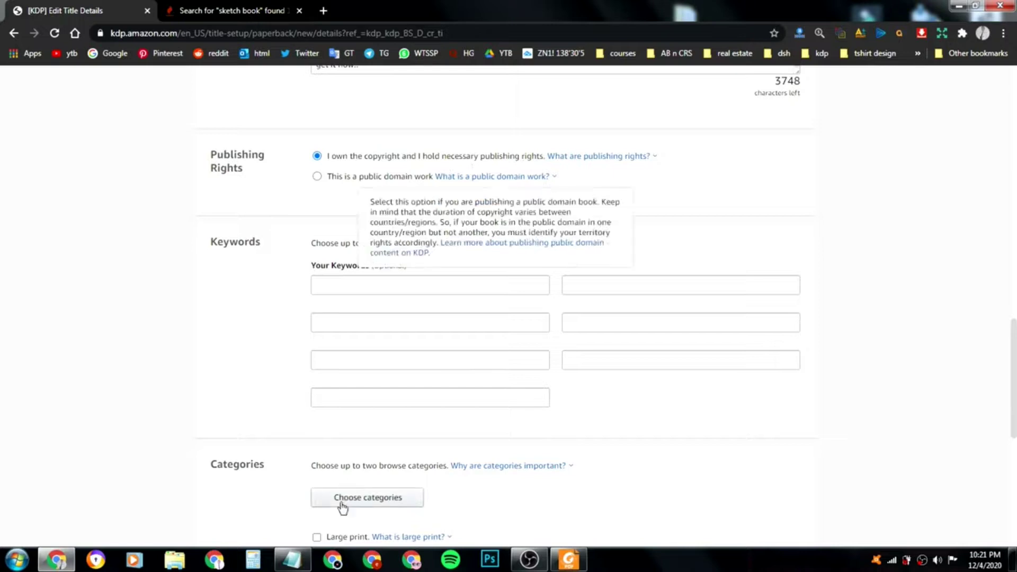
- Copy "sketch books for kids 9-12" from the Keyword Tool results and paste it into the book's first keyword field
scroll(228, 373, "down", 1)
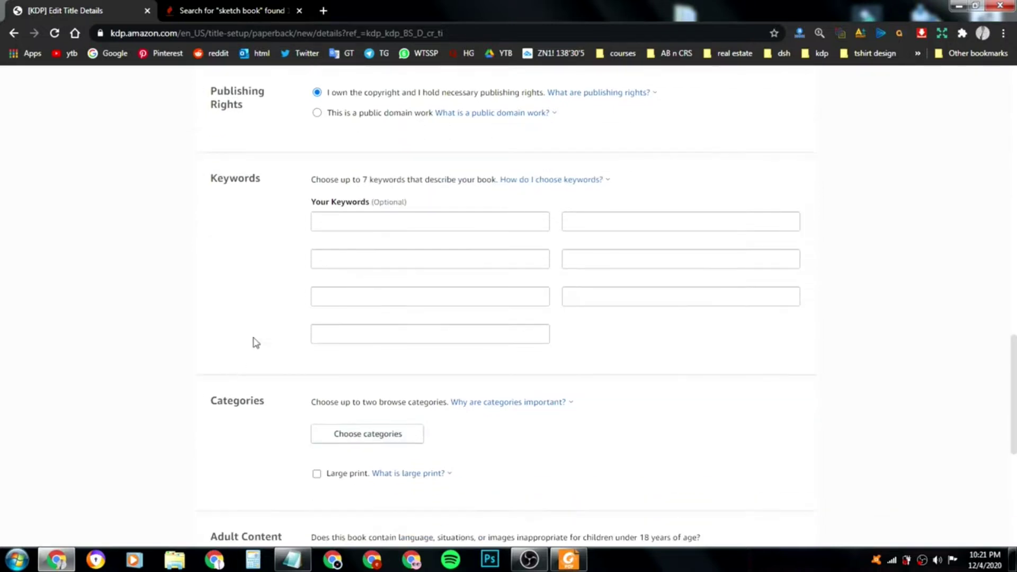
left_click(212, 6)
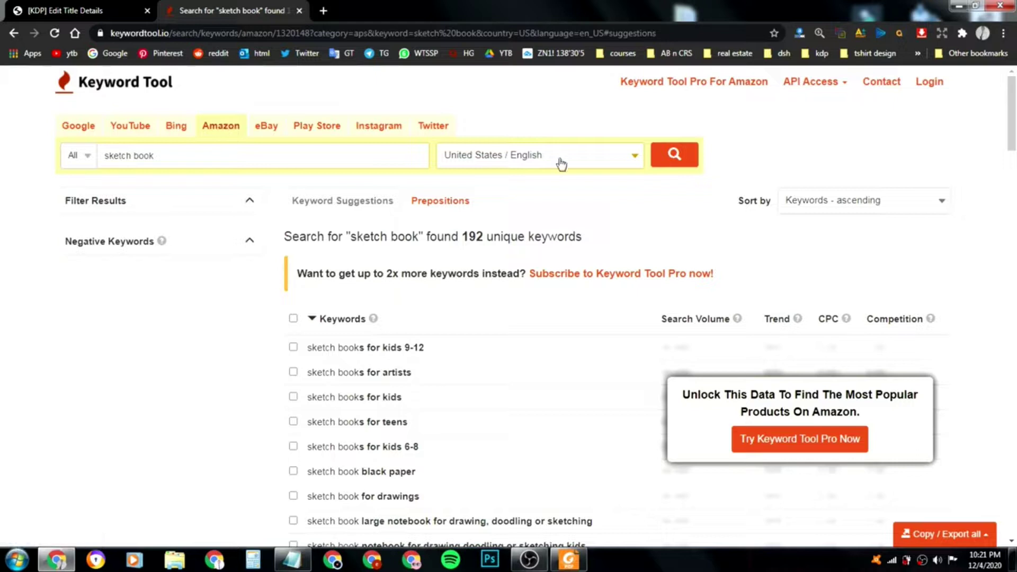
left_click(674, 154)
scroll(370, 365, "down", 1)
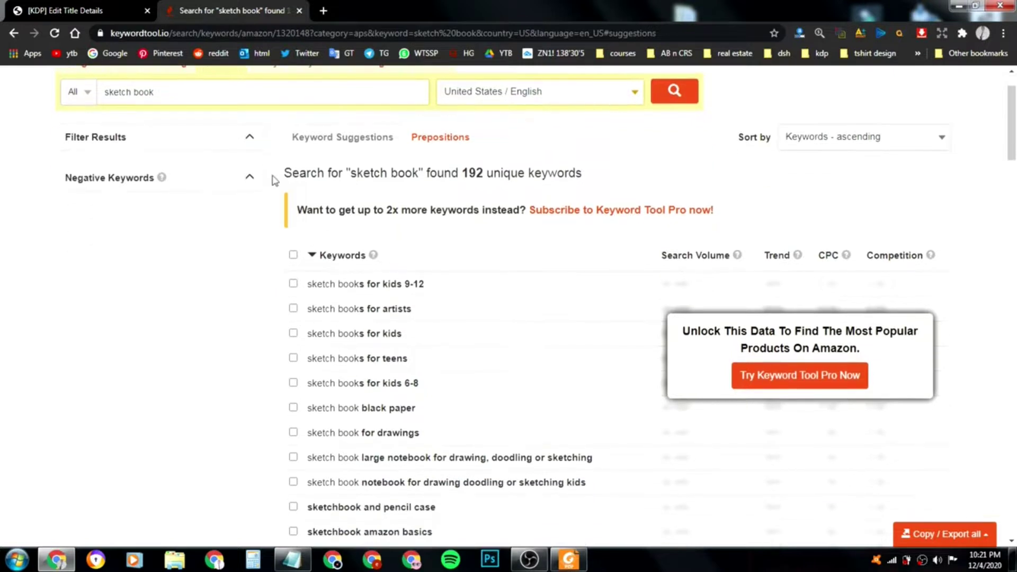
mouse_move(308, 285)
left_mouse_down()
mouse_move(431, 291)
mouse_move(410, 291)
left_mouse_up()
right_click(409, 292)
left_click(432, 298)
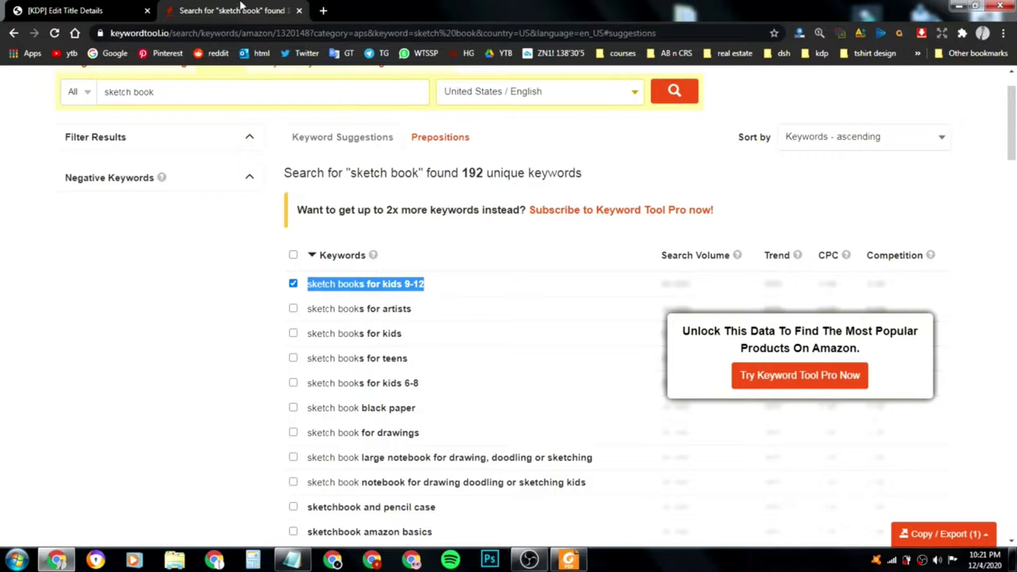
left_click(142, 7)
right_click(390, 221)
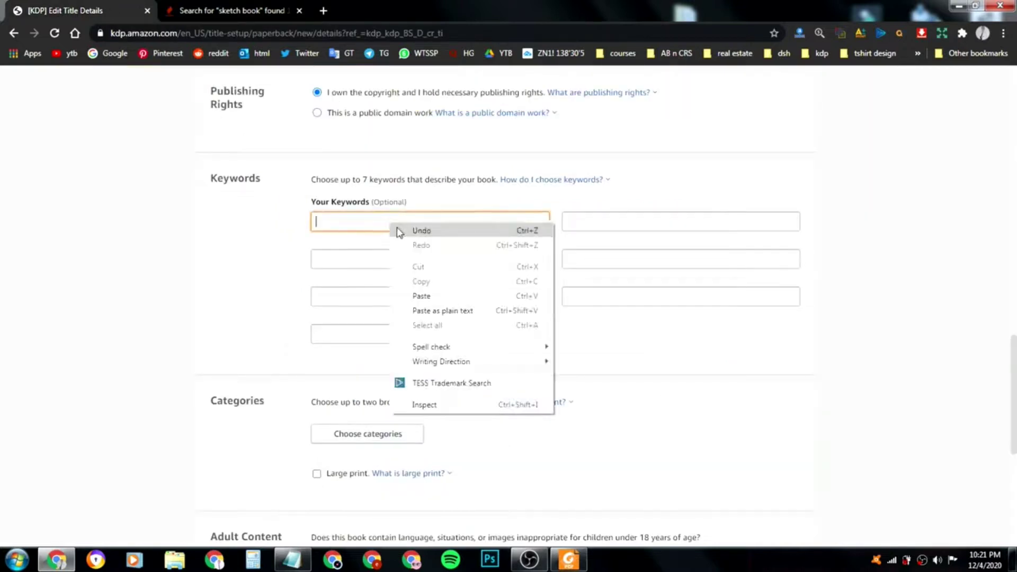
left_click(425, 295)
- Copy "sketch books for artists" from the Keyword Tool results into the keyword field below the first one
left_click(270, 8)
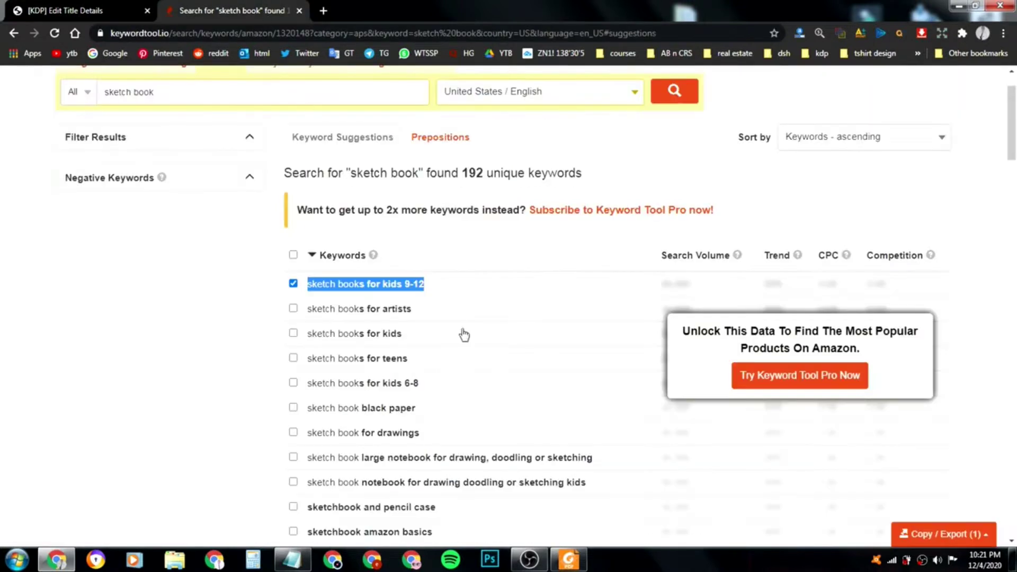
left_click_drag(309, 247, 412, 253)
right_click(381, 249)
left_click(405, 257)
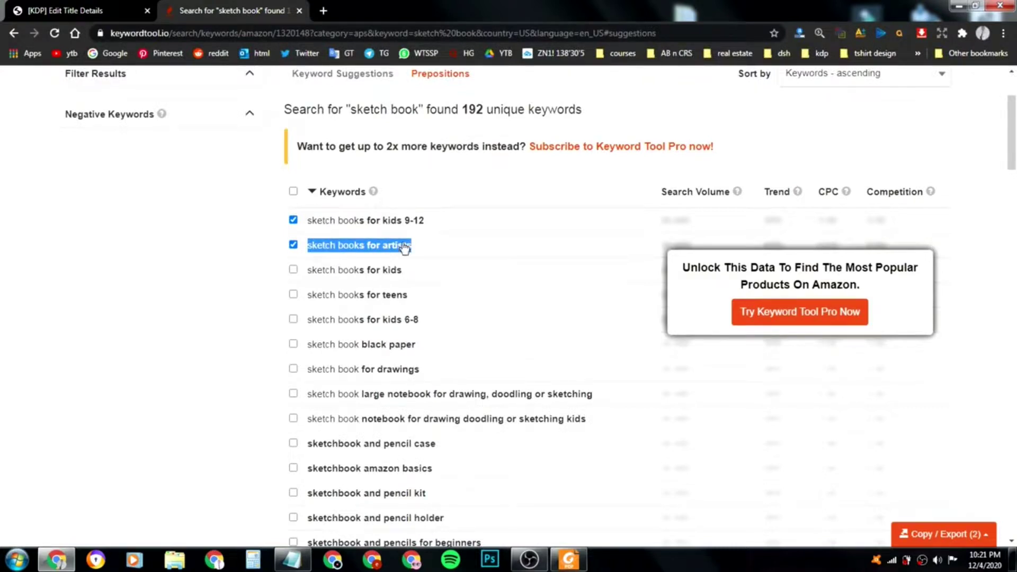
left_click(79, 9)
left_click(350, 258)
right_click(349, 259)
left_click(408, 325)
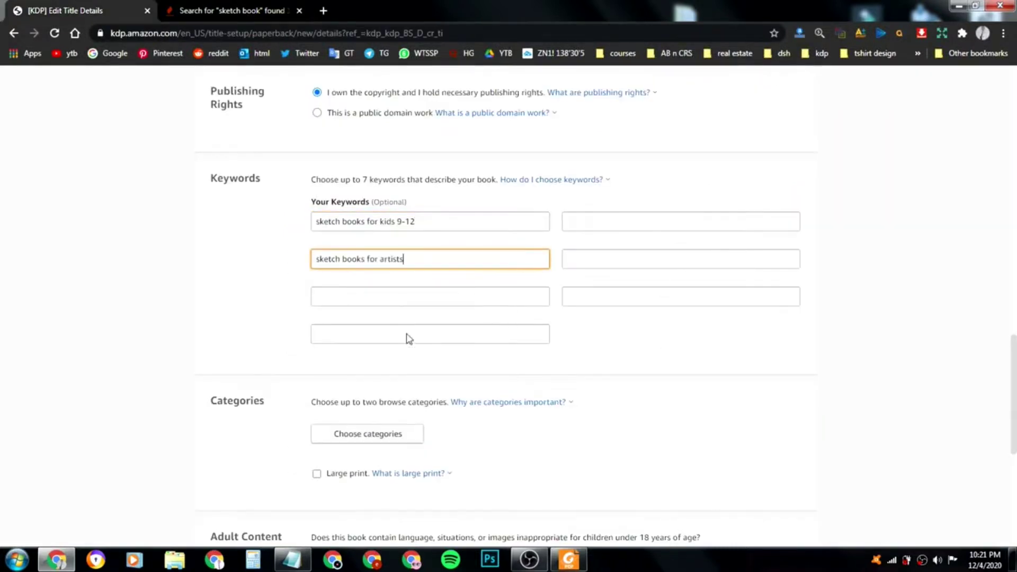
- Copy "sketch book for drawings" from the Keyword Tool results into the keyword field below "sketch books for artists"
left_click(204, 7)
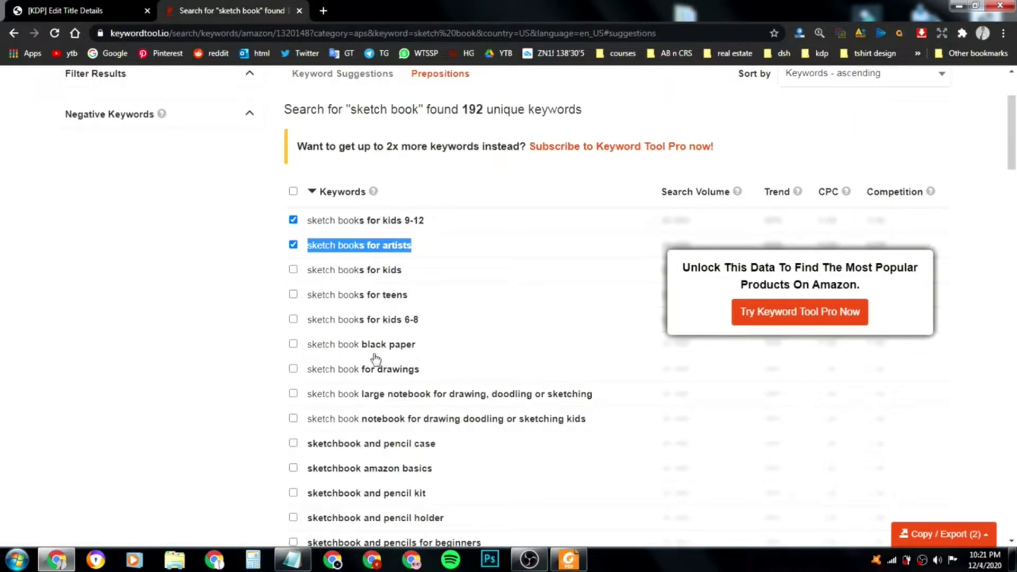
left_click_drag(306, 371, 420, 373)
right_click(403, 371)
left_click(415, 380)
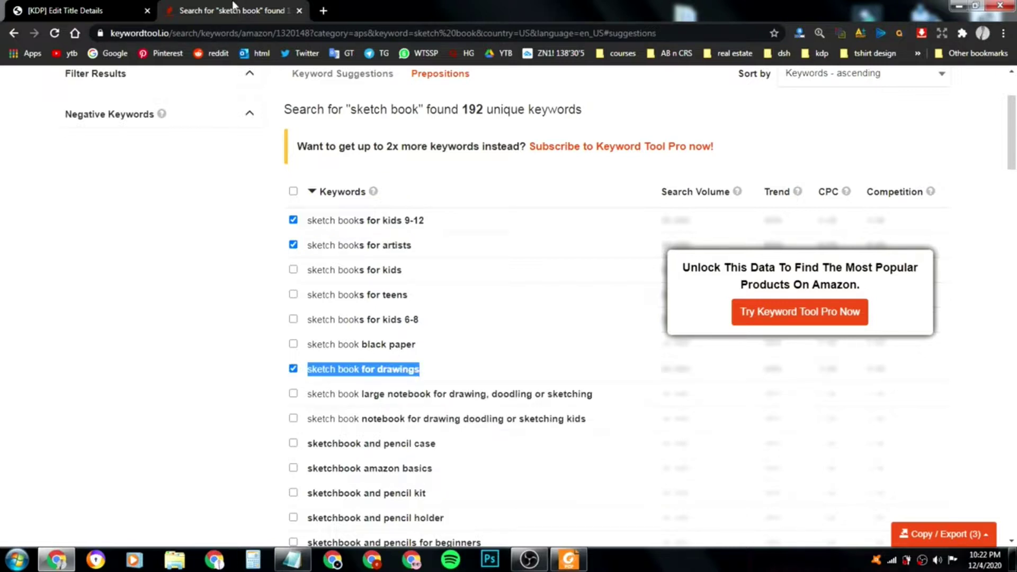
left_click(130, 9)
right_click(380, 295)
left_click(394, 367)
- Copy "sketch book large notebook for drawing, doodling or sketching" from the Keyword Tool results into the keyword field below "sketch book for drawings"
left_click(223, 9)
scroll(347, 315, "down", 1)
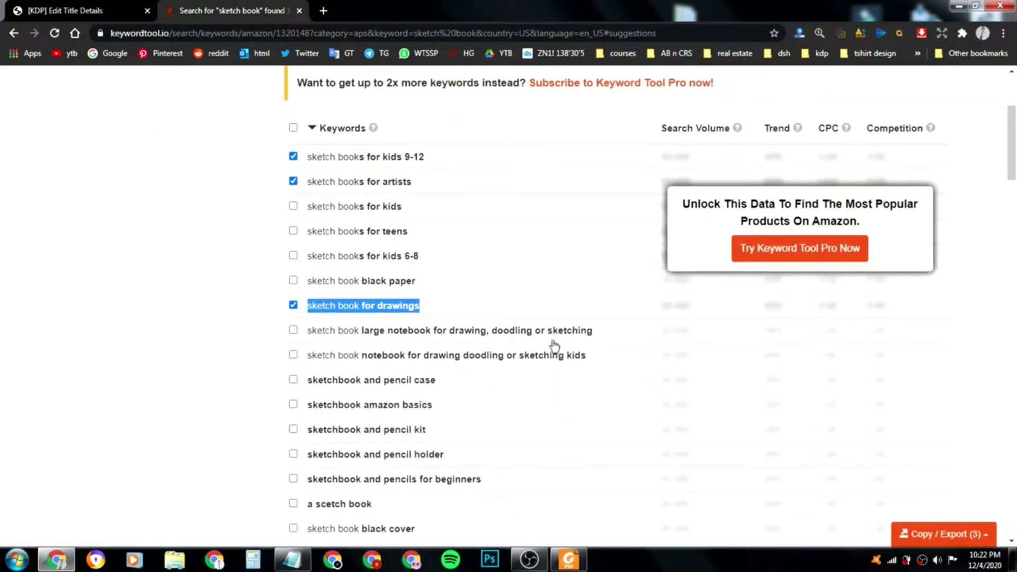
left_click_drag(310, 335, 595, 338)
right_click(587, 345)
left_click(599, 344)
left_click(106, 7)
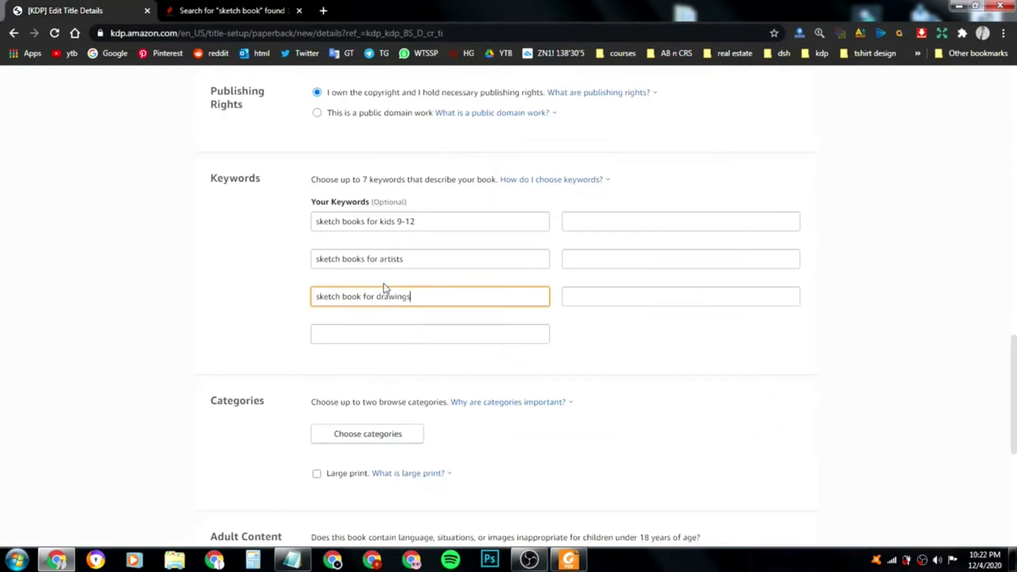
right_click(412, 336)
left_click(452, 413)
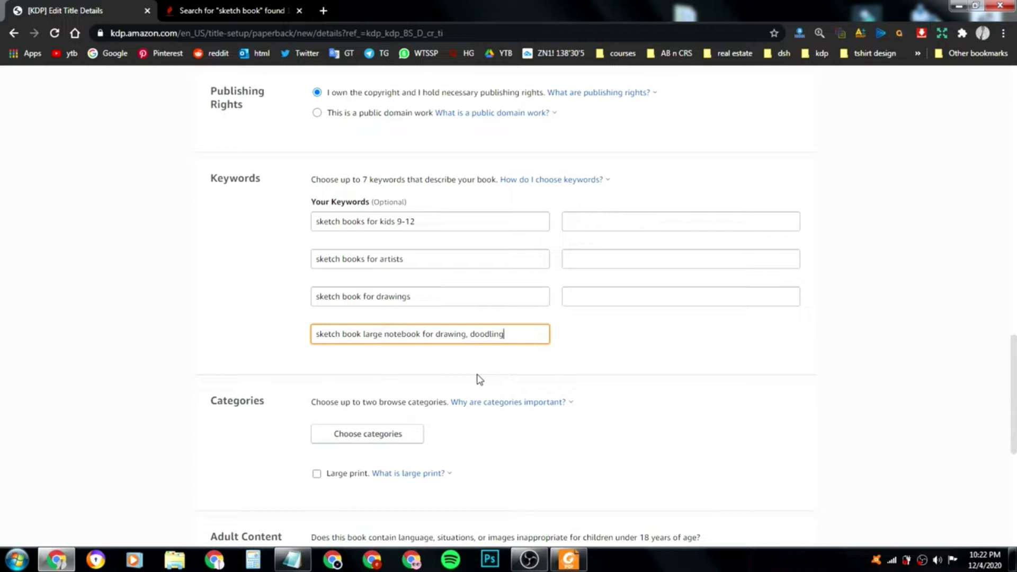
- Return to the Keyword Tool results and deselect every ticked keyword
key("ctrl+Tab")
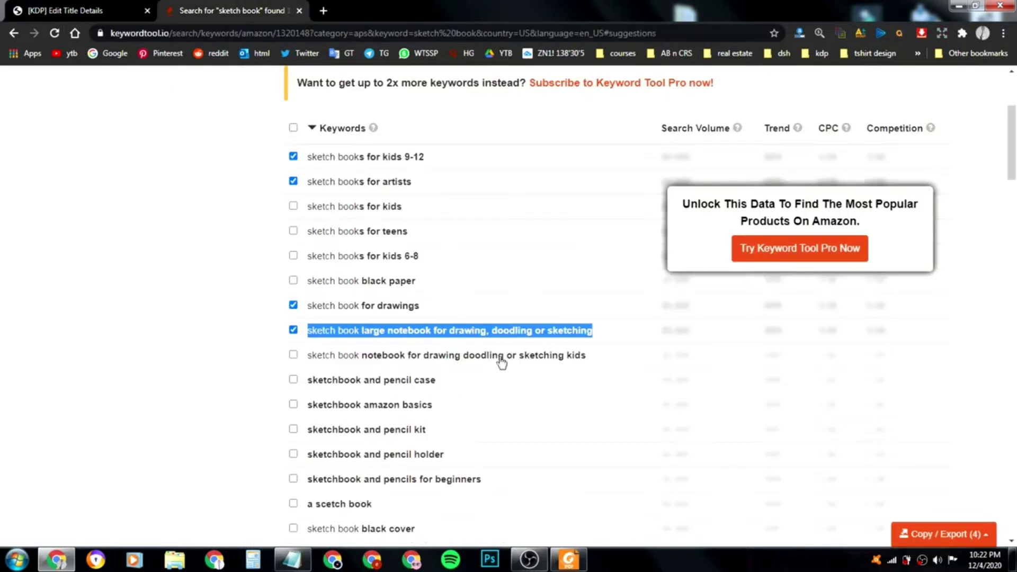
left_click(314, 358)
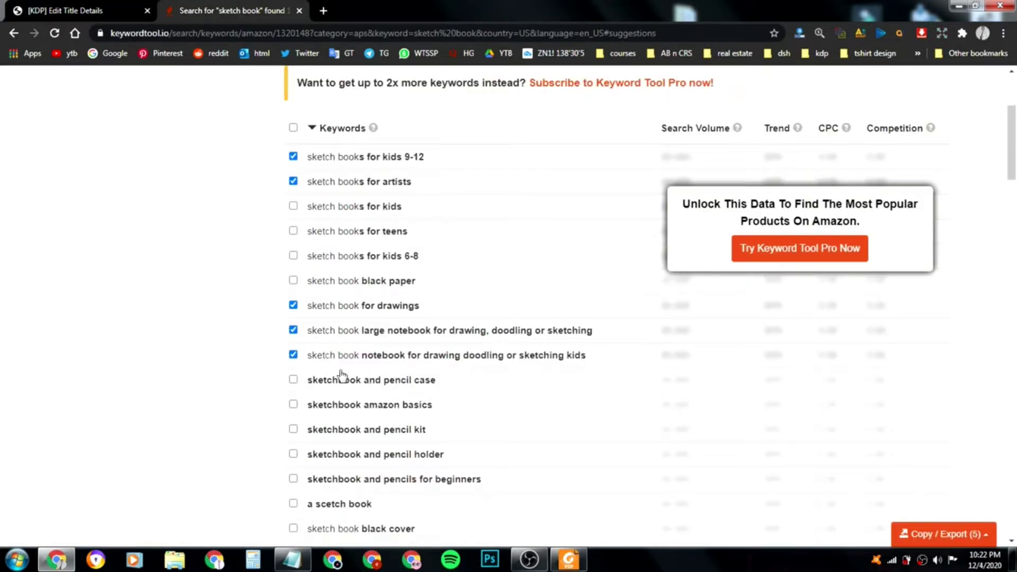
left_click_drag(308, 359, 573, 366)
left_click(520, 365)
left_click(293, 331)
left_click(293, 305)
left_click(293, 181)
left_click(293, 156)
left_click(293, 354)
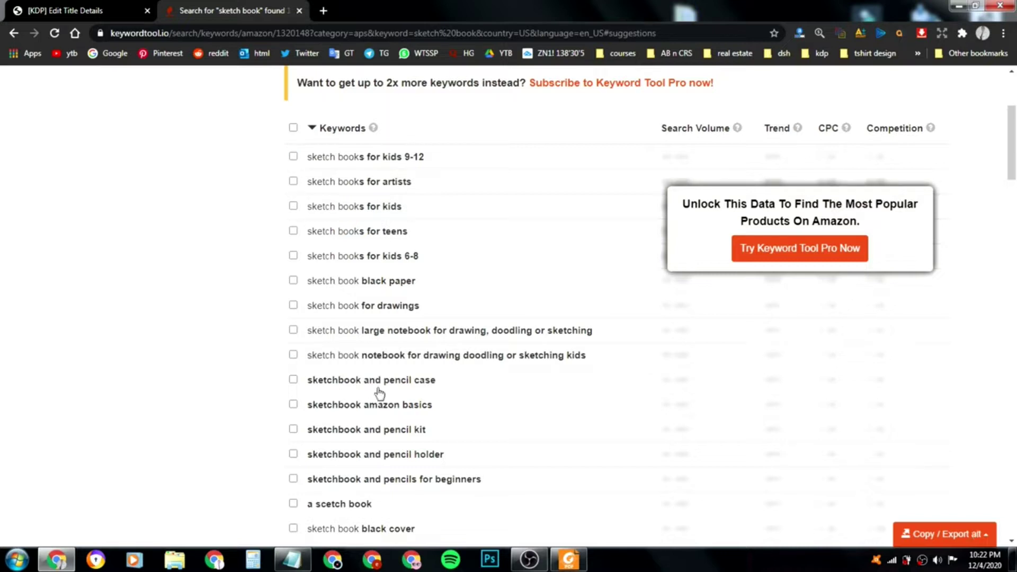
- Find "kids sketchbook for drawing" in the Keyword Tool results and copy it into the book's fifth keyword field
scroll(416, 393, "down", 1)
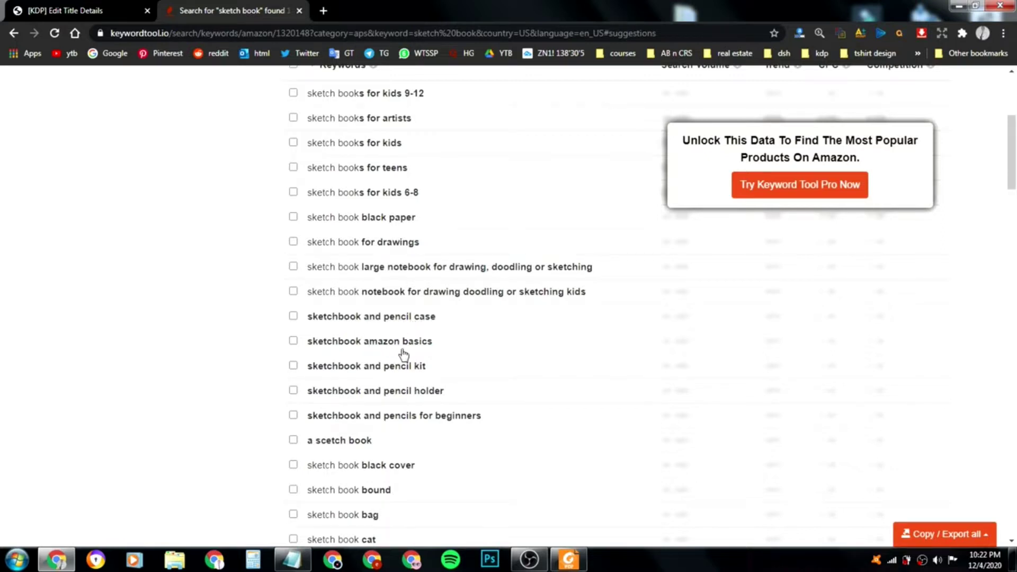
scroll(402, 357, "down", 1)
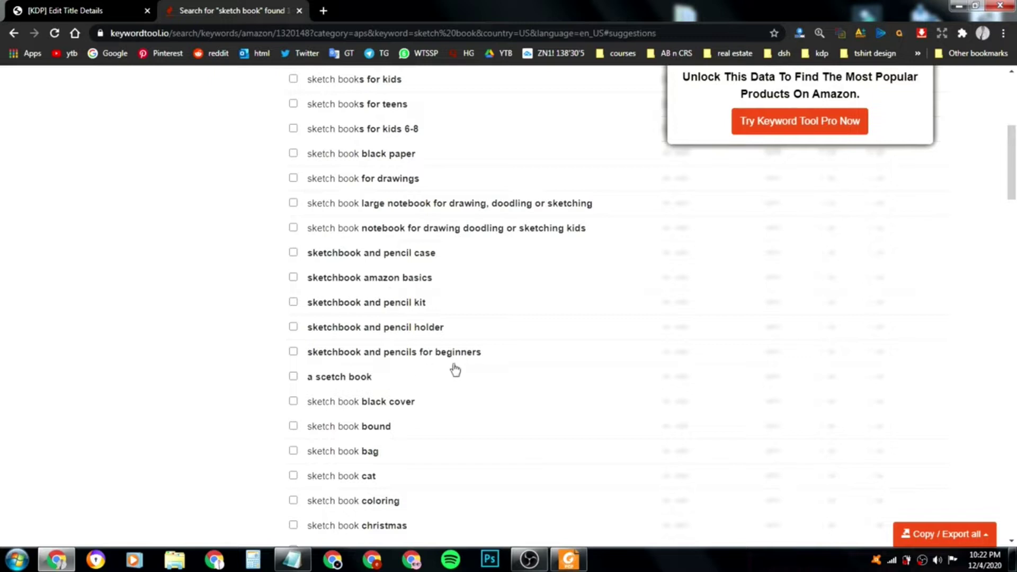
scroll(312, 381, "down", 1)
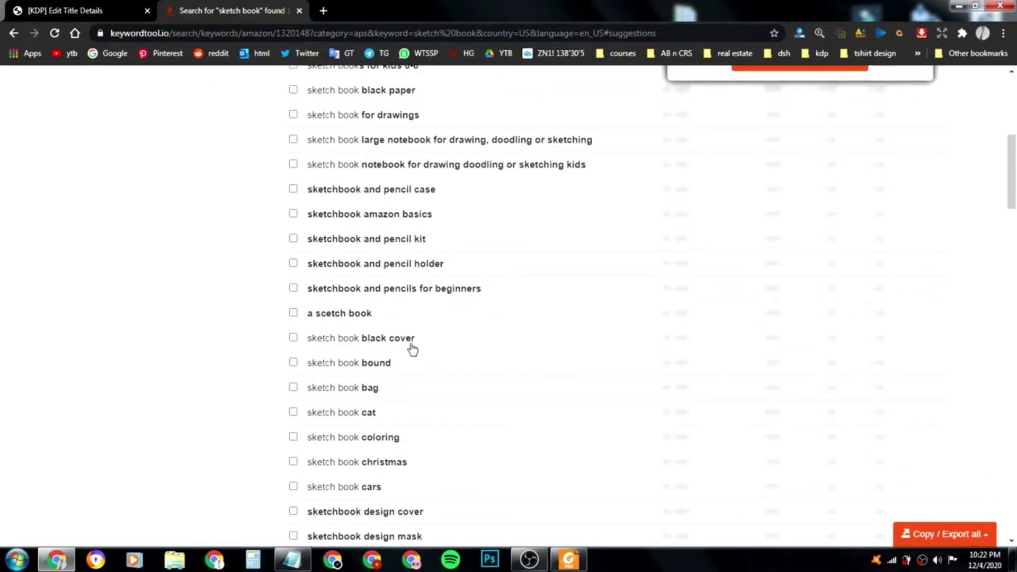
scroll(380, 398, "down", 1)
scroll(398, 398, "down", 1)
scroll(402, 395, "down", 1)
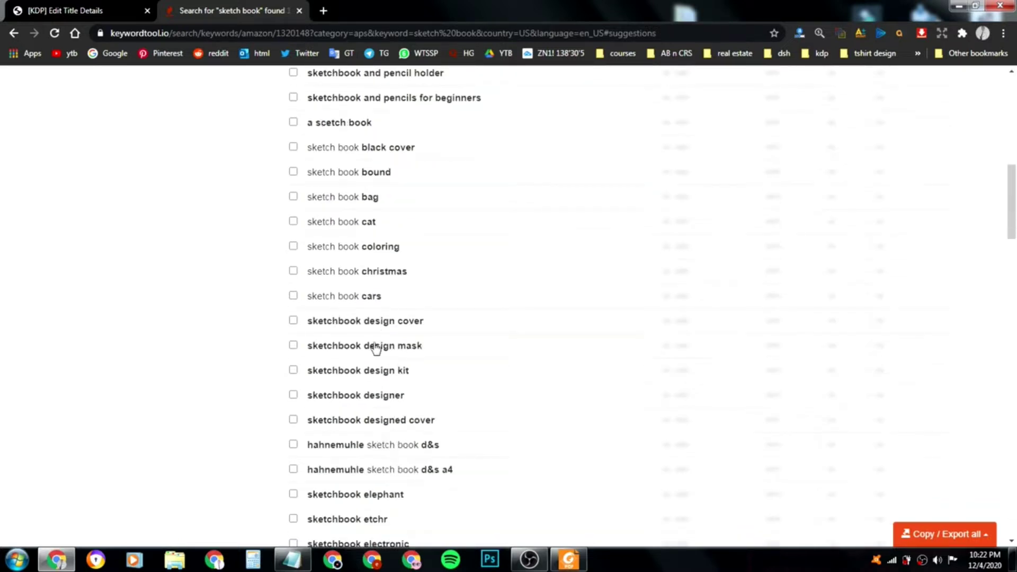
scroll(398, 398, "down", 1)
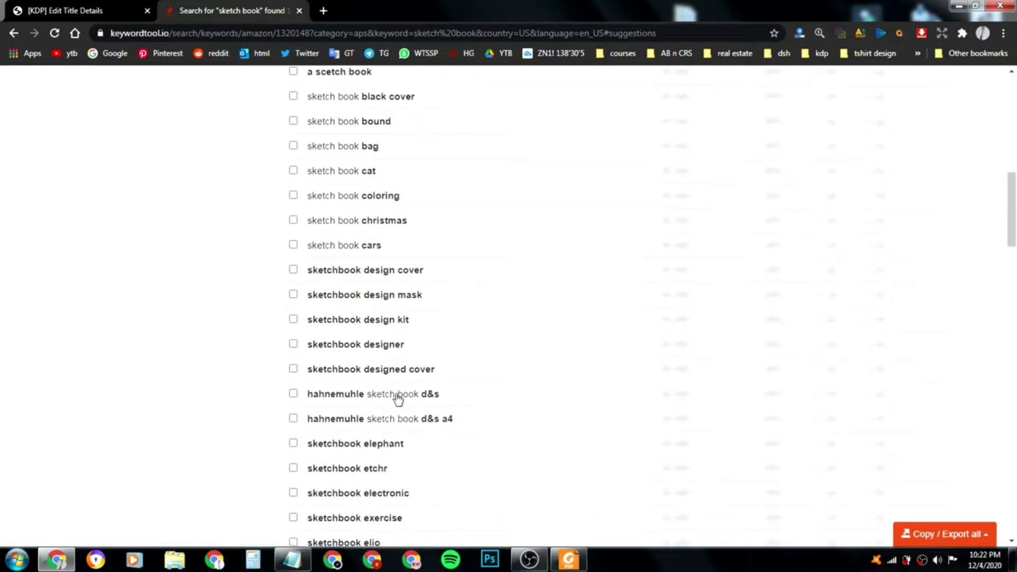
scroll(385, 419, "down", 1)
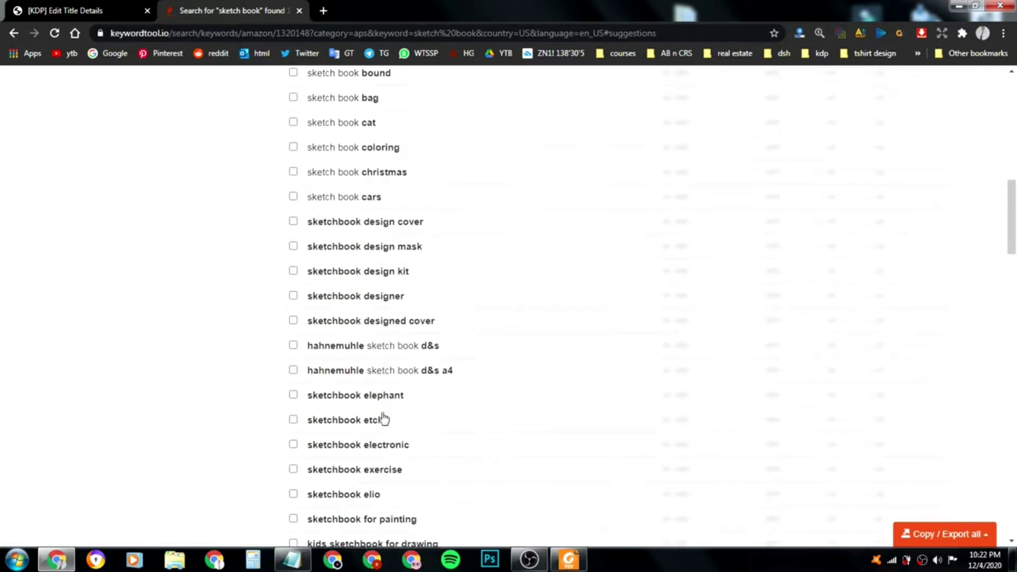
scroll(390, 392, "down", 1)
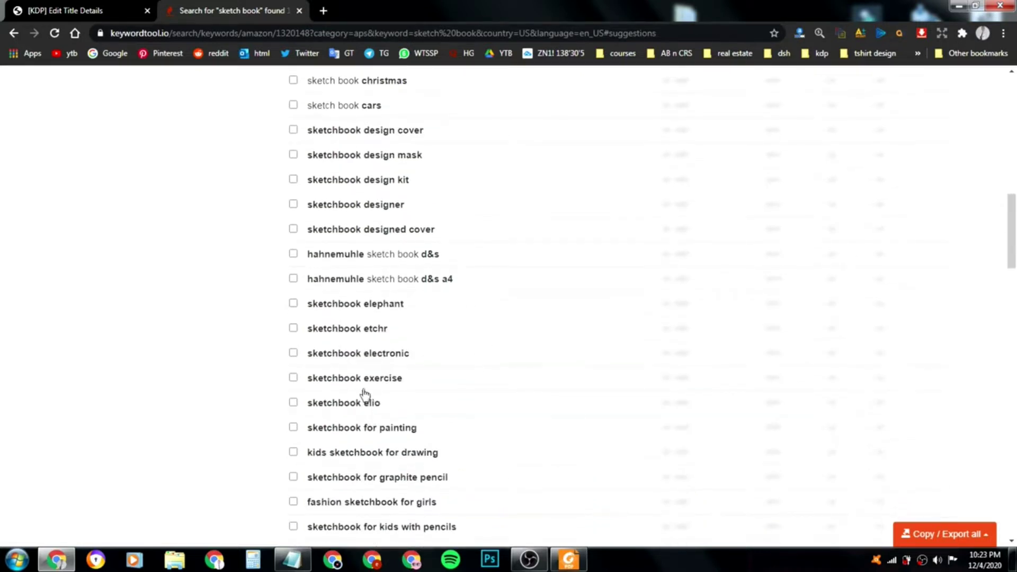
scroll(397, 390, "down", 1)
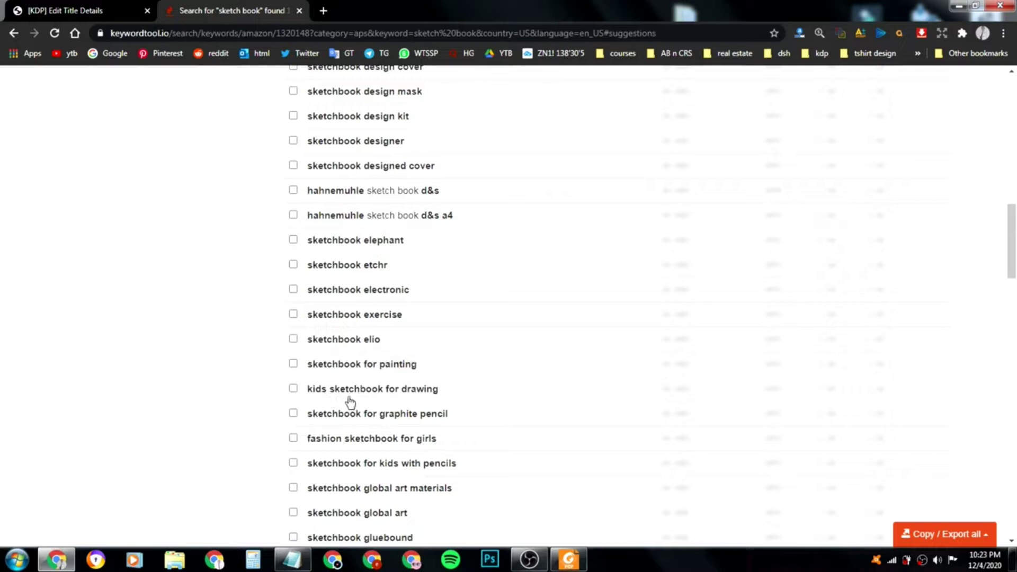
left_click_drag(307, 393, 443, 395)
right_click(443, 395)
left_click(480, 400)
left_click(91, 5)
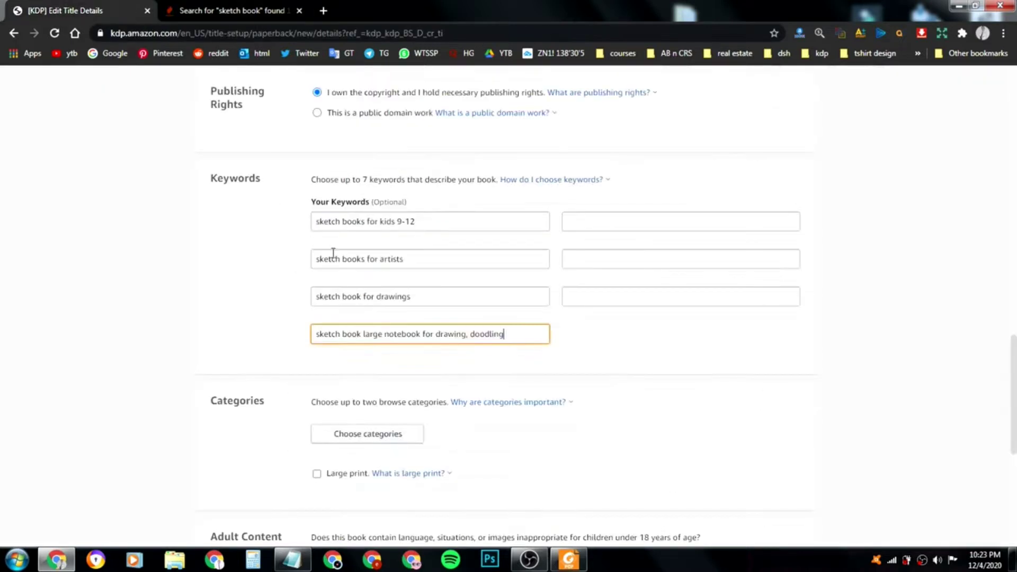
right_click(609, 221)
left_click(643, 305)
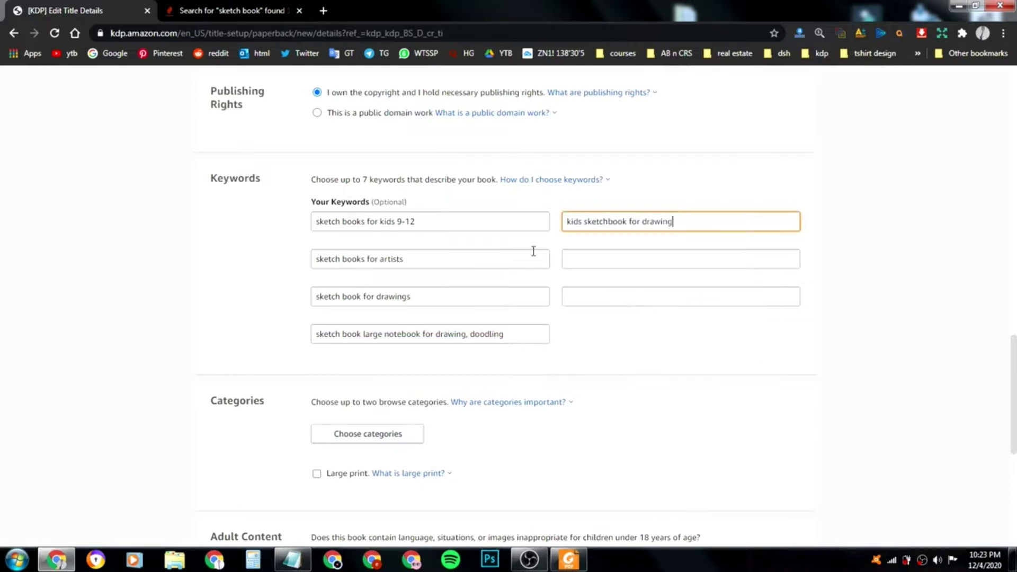
- Copy "sketchbook high quality" from the Keyword Tool results into the keyword field below "kids sketchbook for drawing"
left_click(233, 11)
scroll(391, 267, "down", 2)
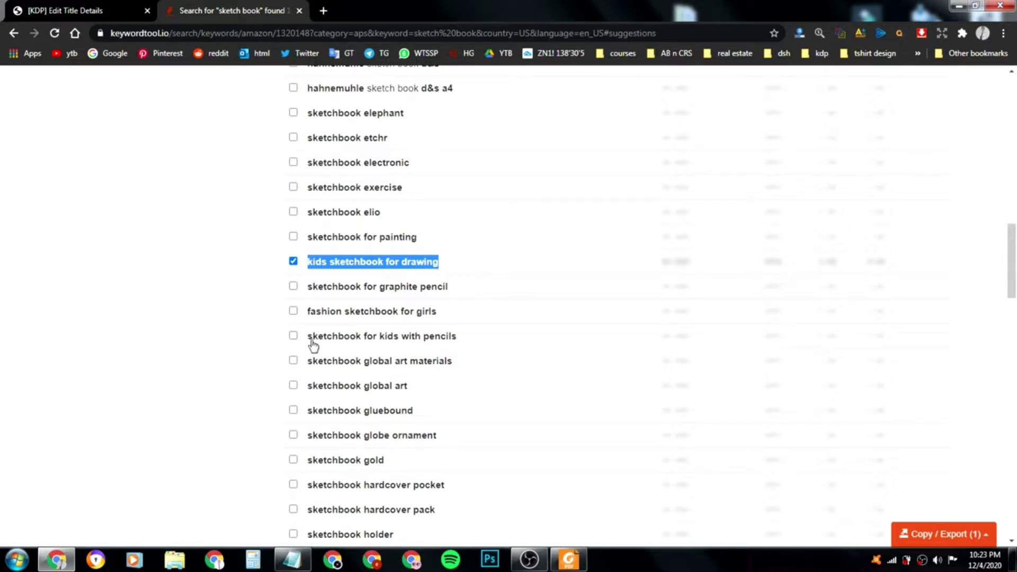
scroll(415, 347, "down", 1)
scroll(412, 355, "down", 2)
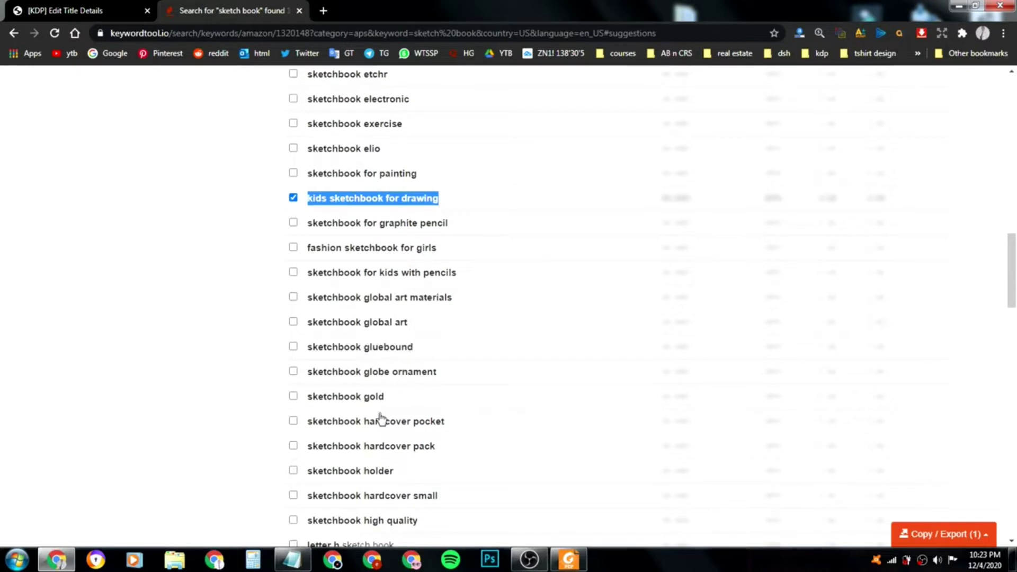
scroll(382, 417, "down", 2)
scroll(404, 427, "down", 3)
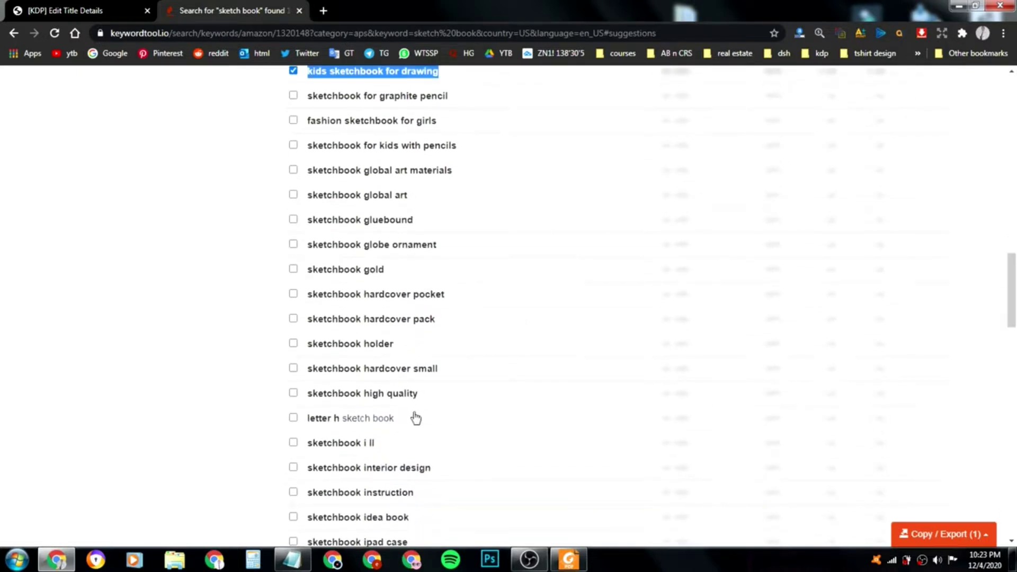
left_click(307, 403)
left_click_drag(308, 403, 418, 402)
right_click(418, 402)
left_click(431, 411)
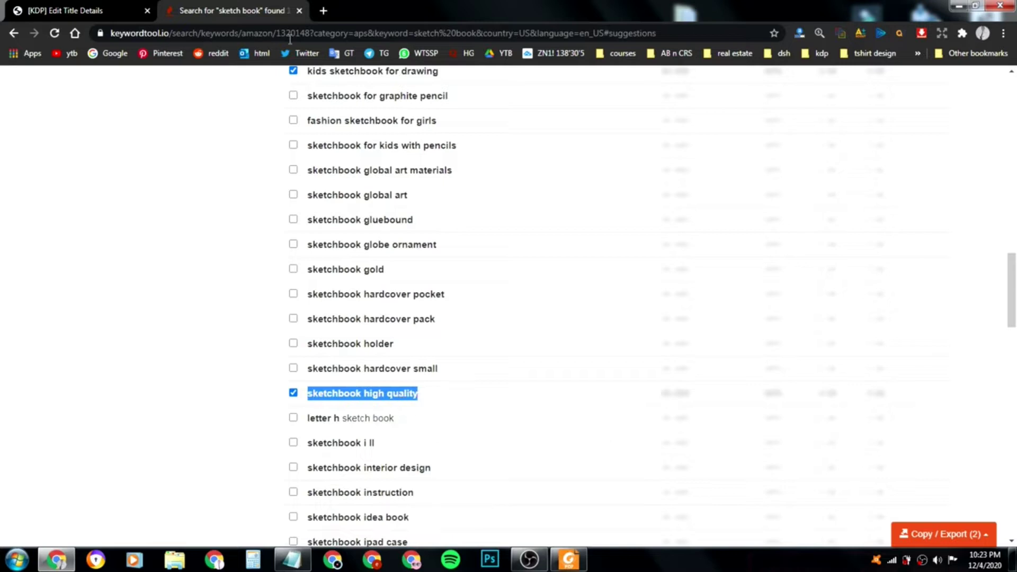
left_click(104, 15)
right_click(636, 262)
left_click(682, 337)
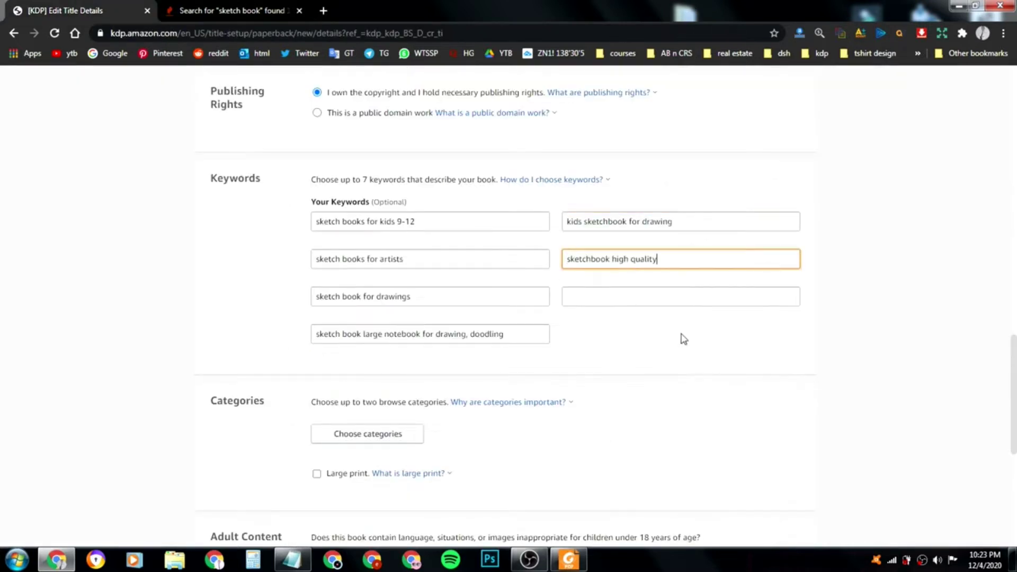
- Copy "sketch book large size" from the Keyword Tool results into the last empty keyword field
left_click(262, 8)
scroll(391, 449, "down", 1)
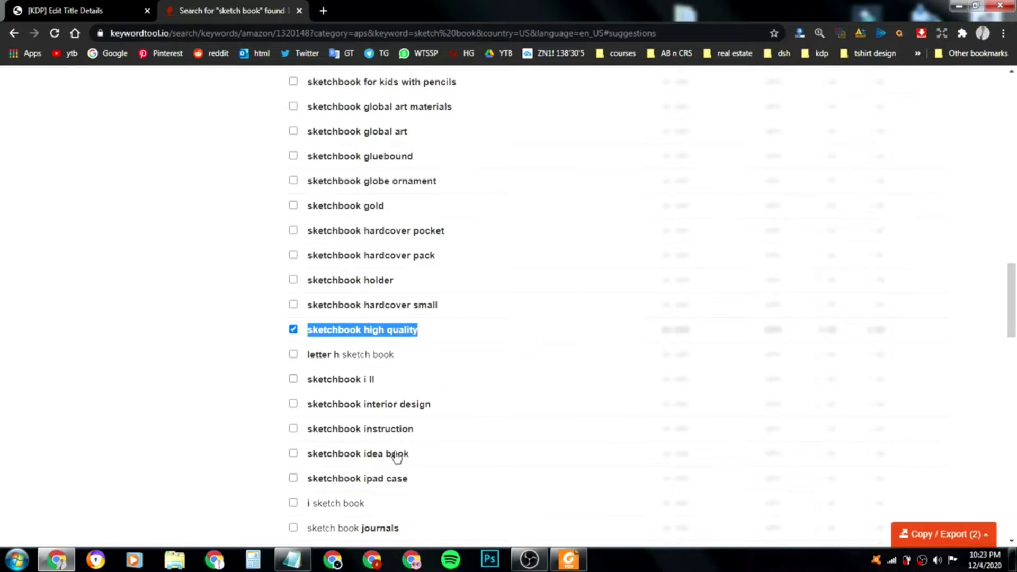
scroll(397, 456, "down", 1)
scroll(392, 491, "down", 1)
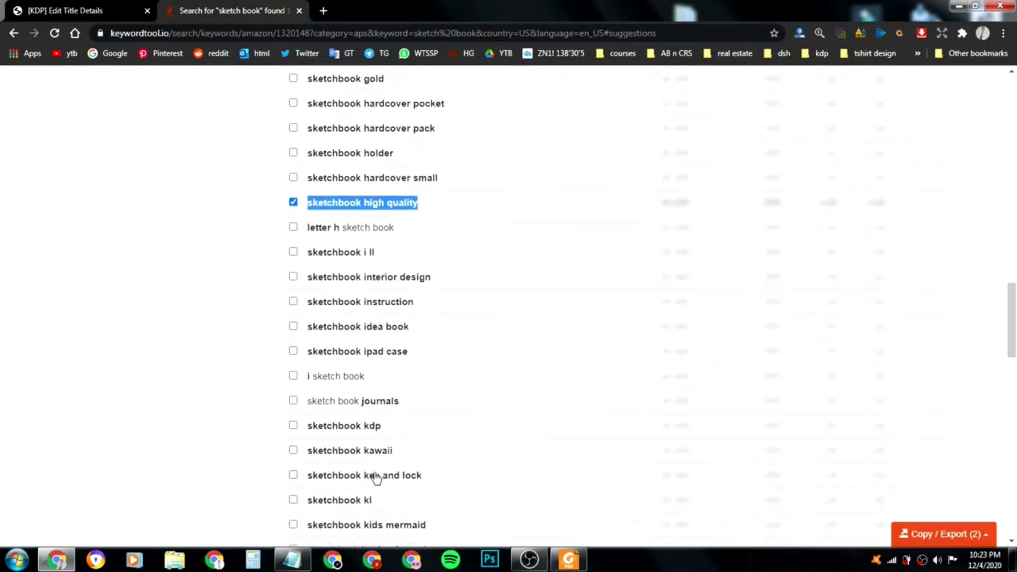
scroll(394, 498, "down", 1)
scroll(403, 501, "down", 1)
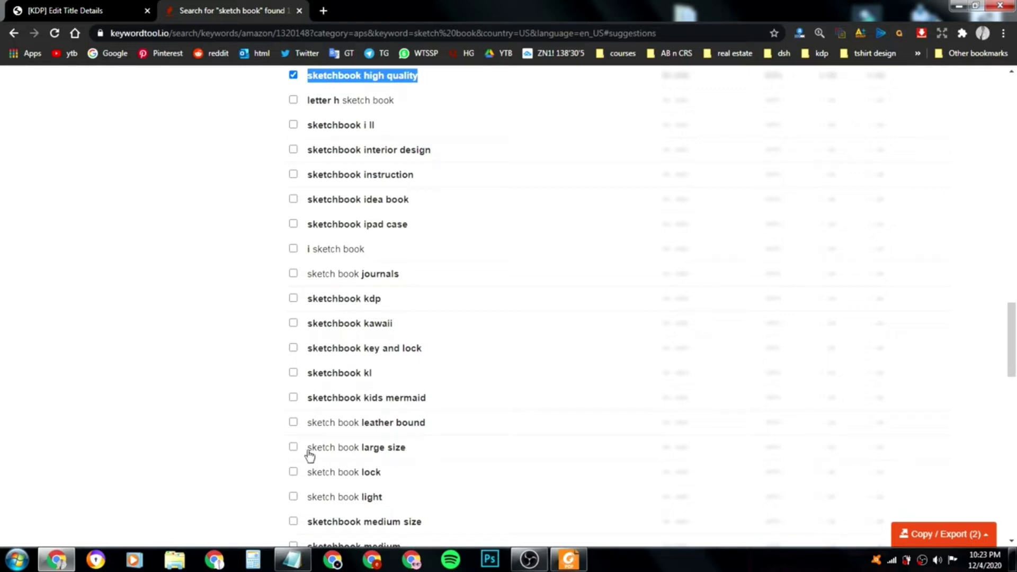
left_click_drag(308, 451, 398, 453)
right_click(397, 452)
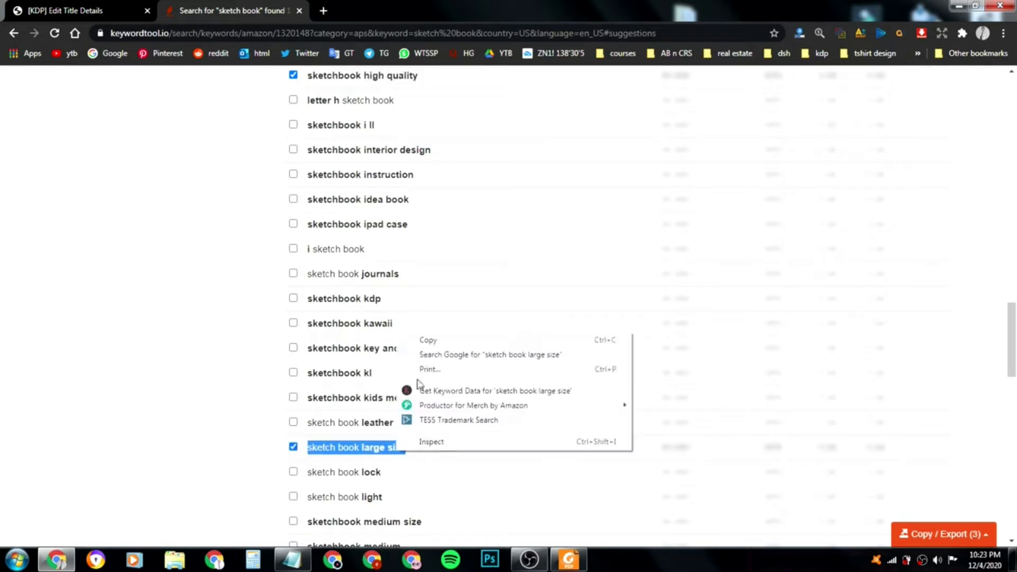
left_click(426, 341)
left_click(139, 8)
left_click(602, 293)
right_click(603, 293)
left_click(644, 362)
left_click(1004, 333)
- Assign the book to the Non-Classifiable category and save the category choice
scroll(879, 342, "down", 1)
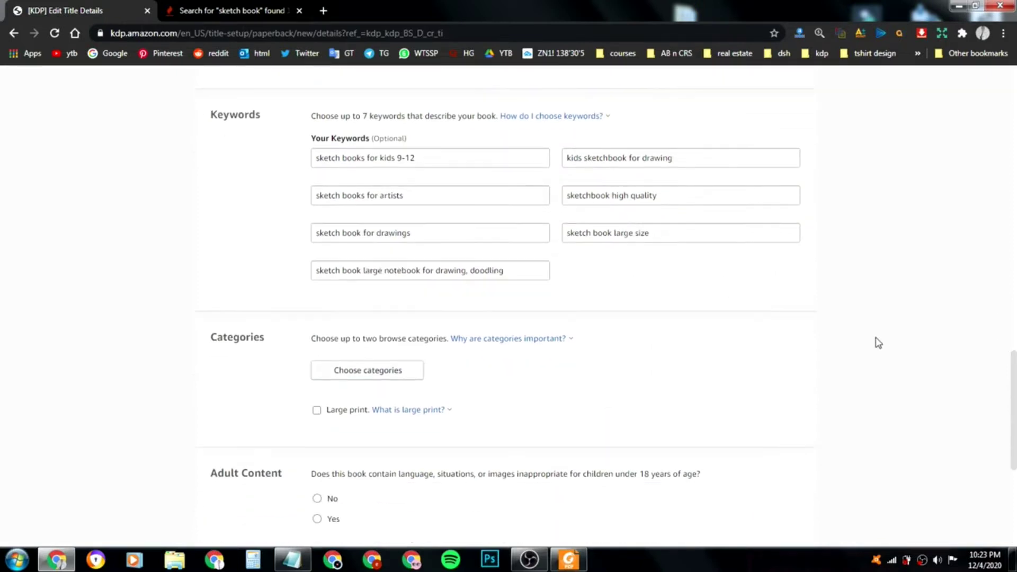
left_click(406, 373)
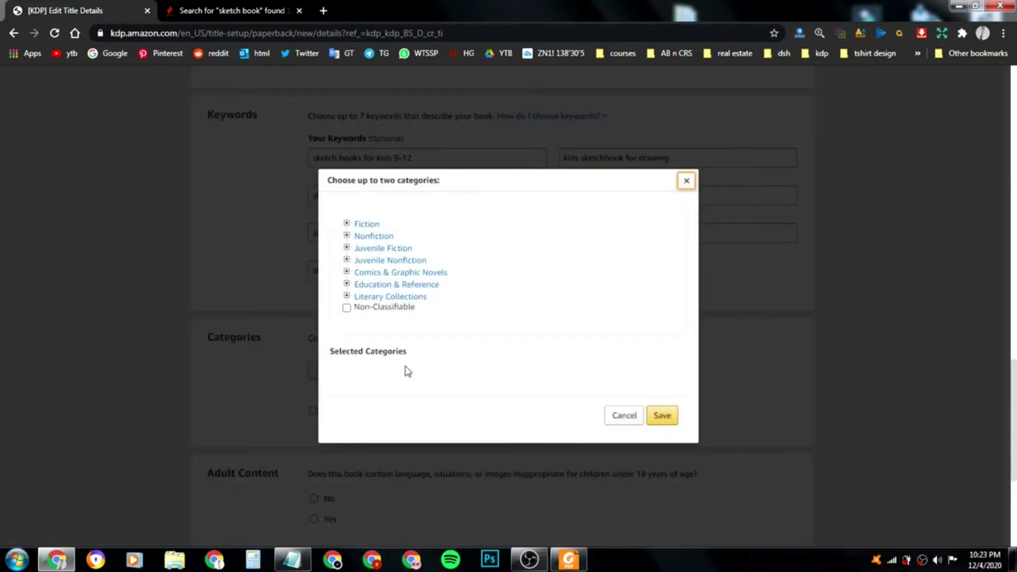
left_click(347, 308)
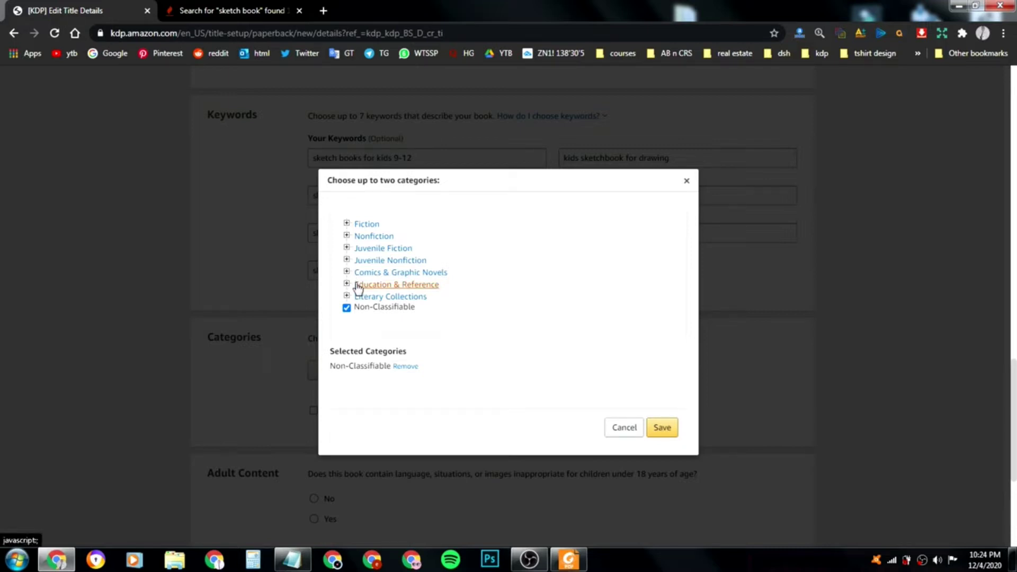
left_click(662, 427)
- Answer No to the adult content question, then save the paperback details and continue to the content page
scroll(330, 337, "down", 4)
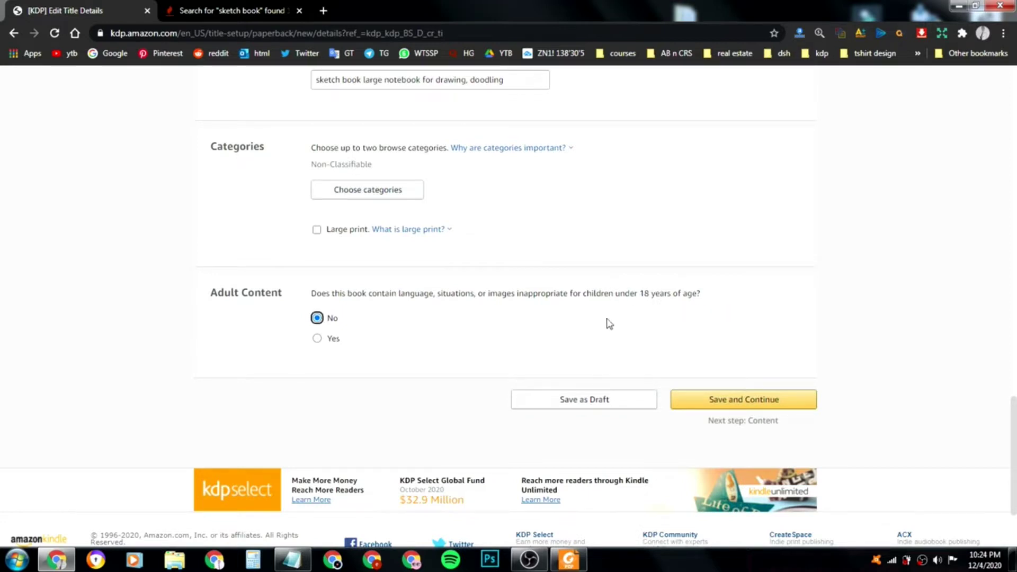
left_click(708, 401)
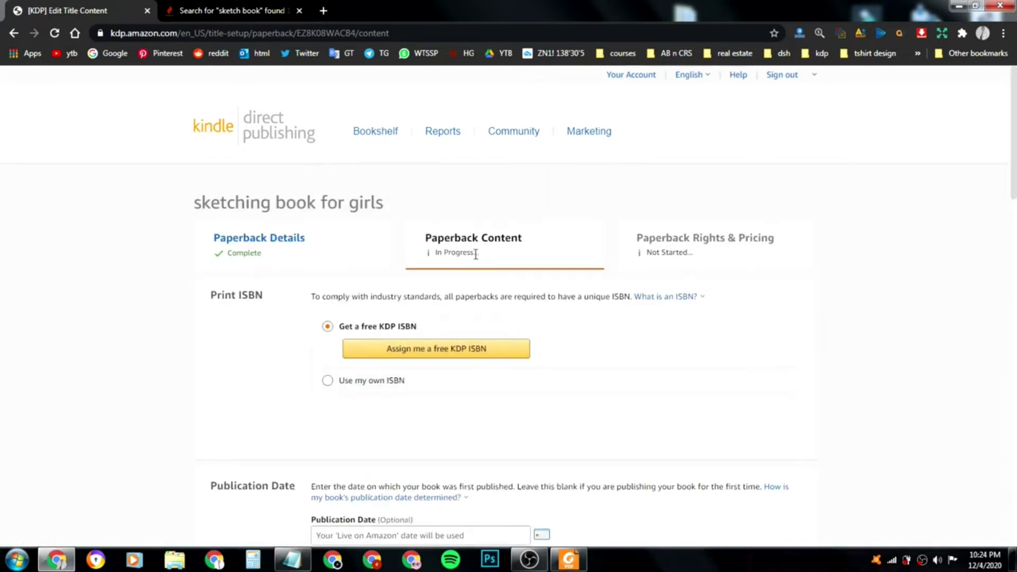
- Assign a free KDP ISBN to the paperback
scroll(476, 254, "down", 3)
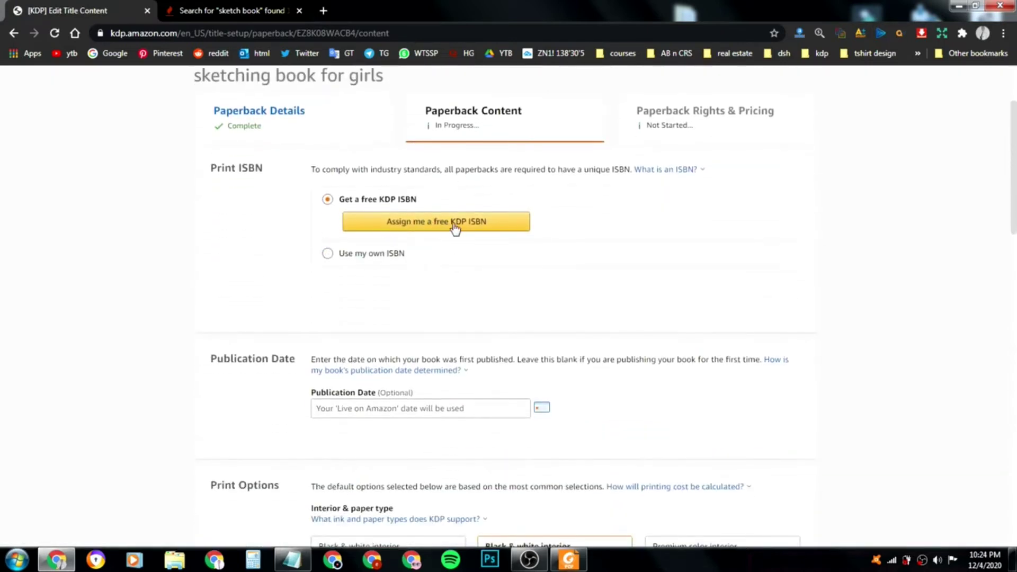
left_click(455, 227)
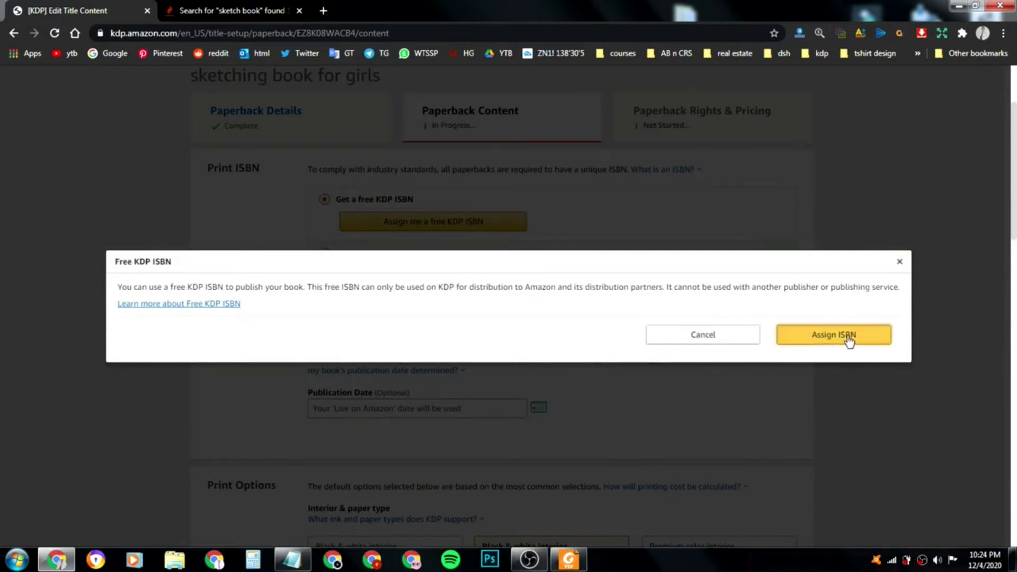
left_click(849, 341)
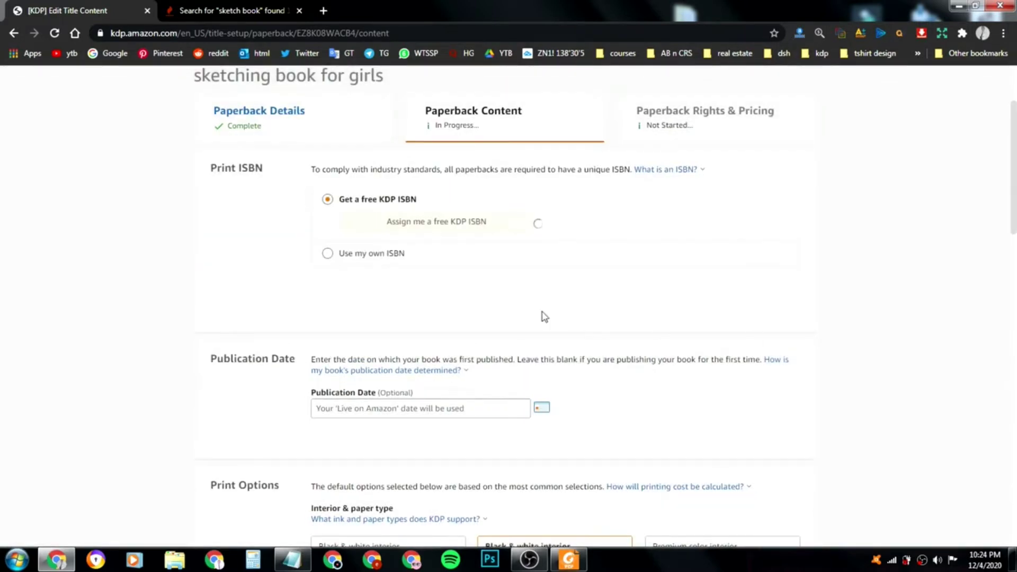
scroll(545, 316, "down", 1)
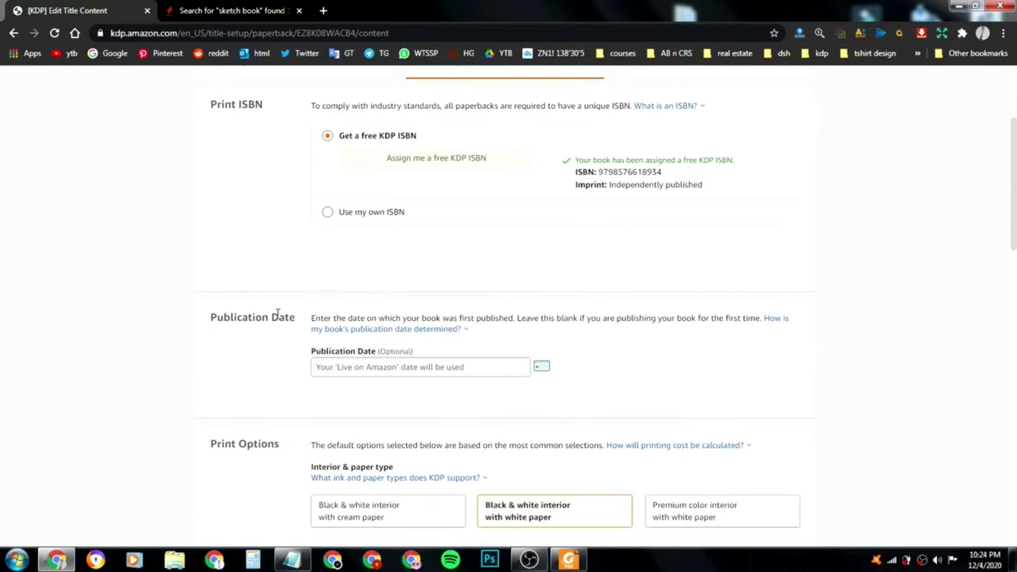
scroll(348, 328, "down", 5)
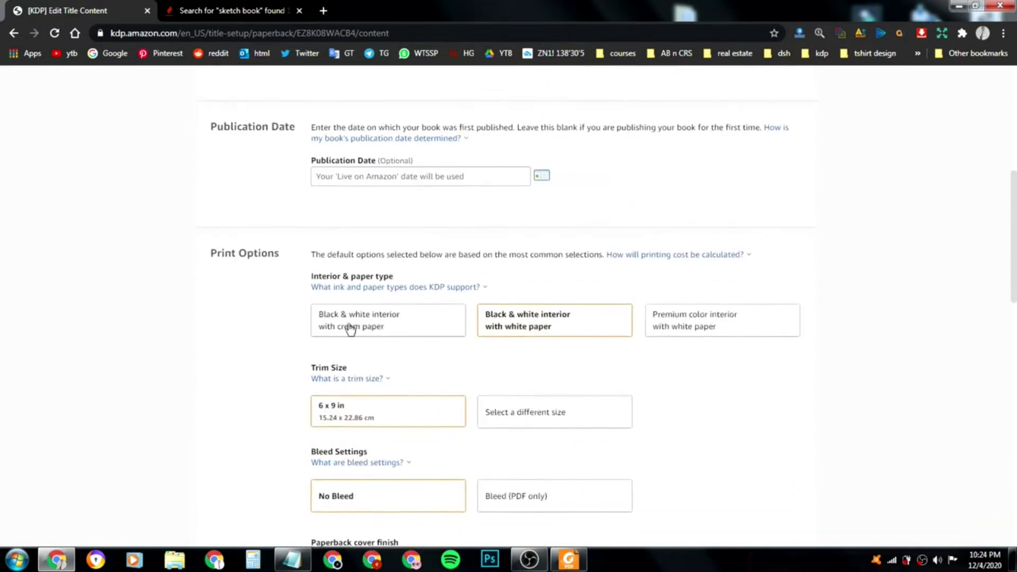
- Keep the black & white interior with white paper and set the trim size to 8 x 10 in
scroll(348, 327, "down", 1)
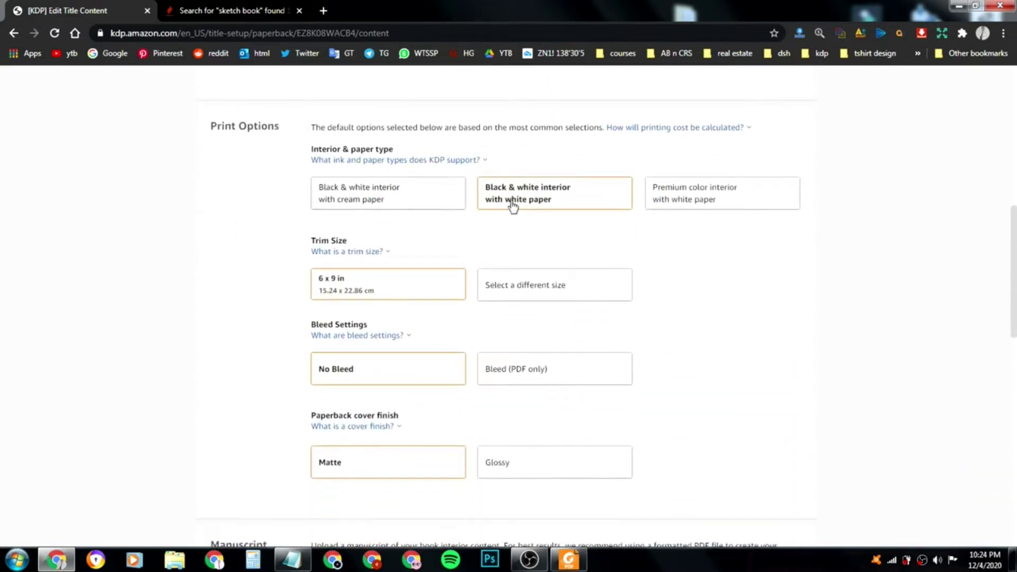
double_click(231, 131)
left_click(246, 148)
left_click(419, 160)
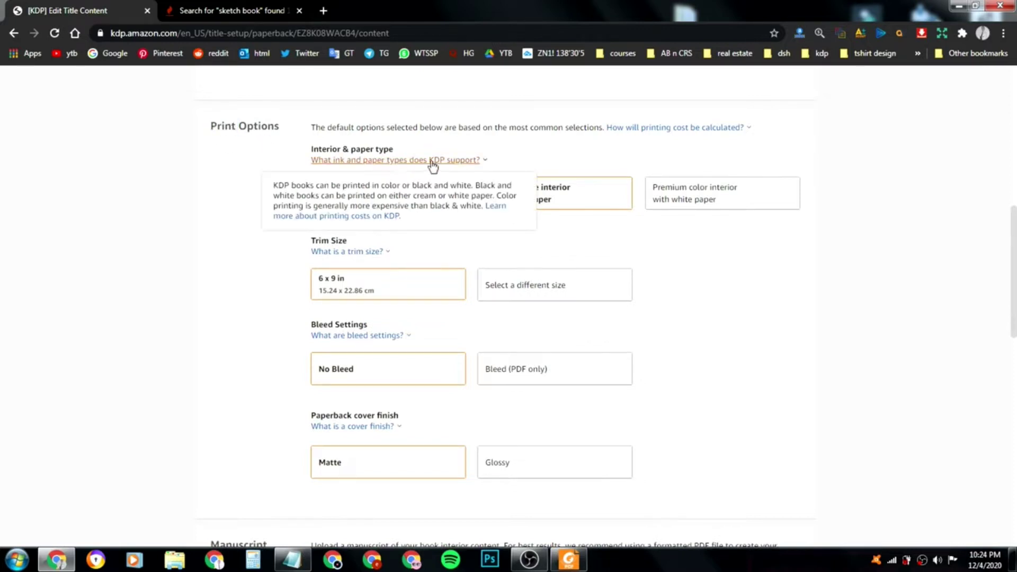
left_click(622, 177)
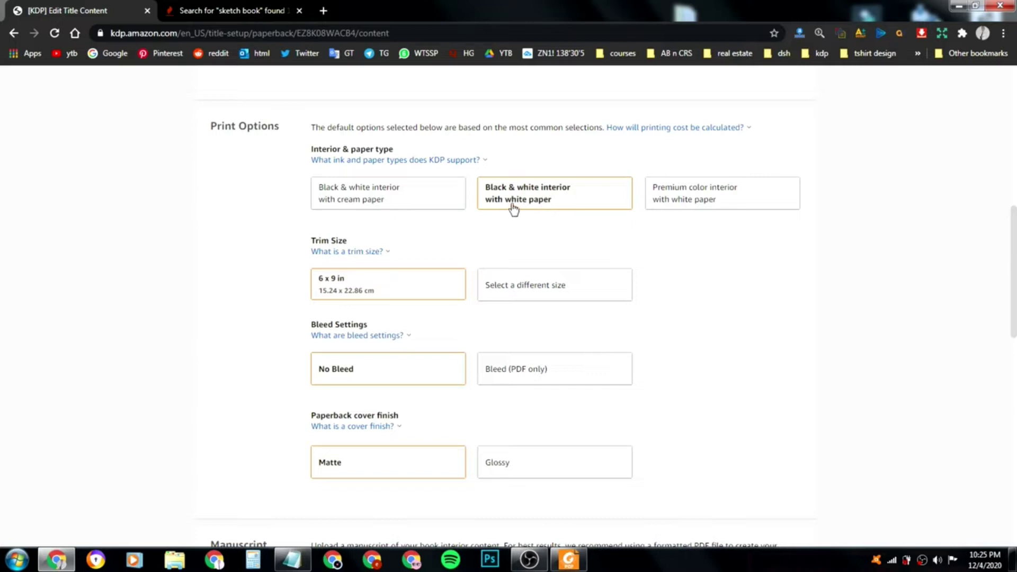
scroll(533, 206, "down", 1)
mouse_move(339, 190)
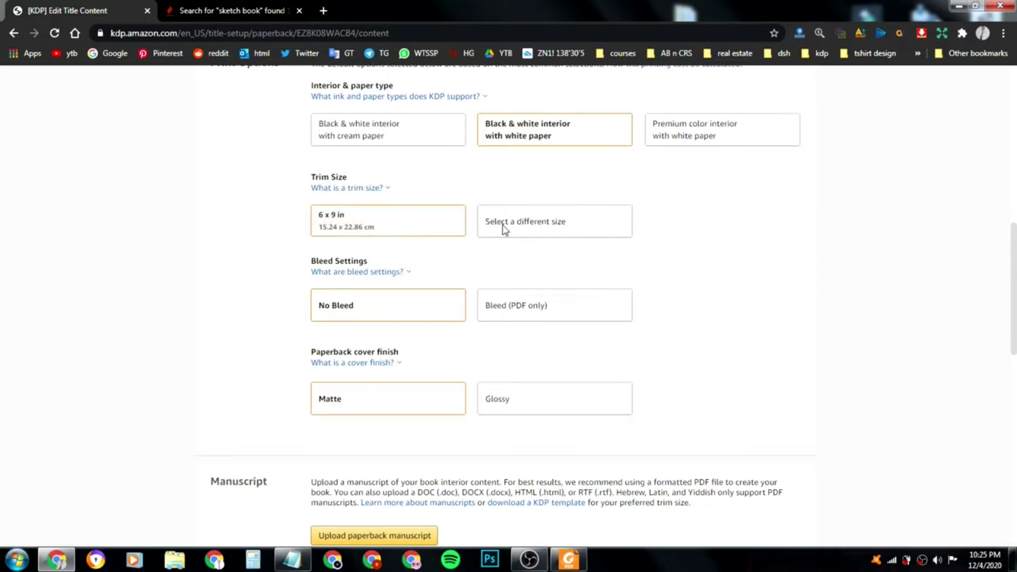
left_click(540, 222)
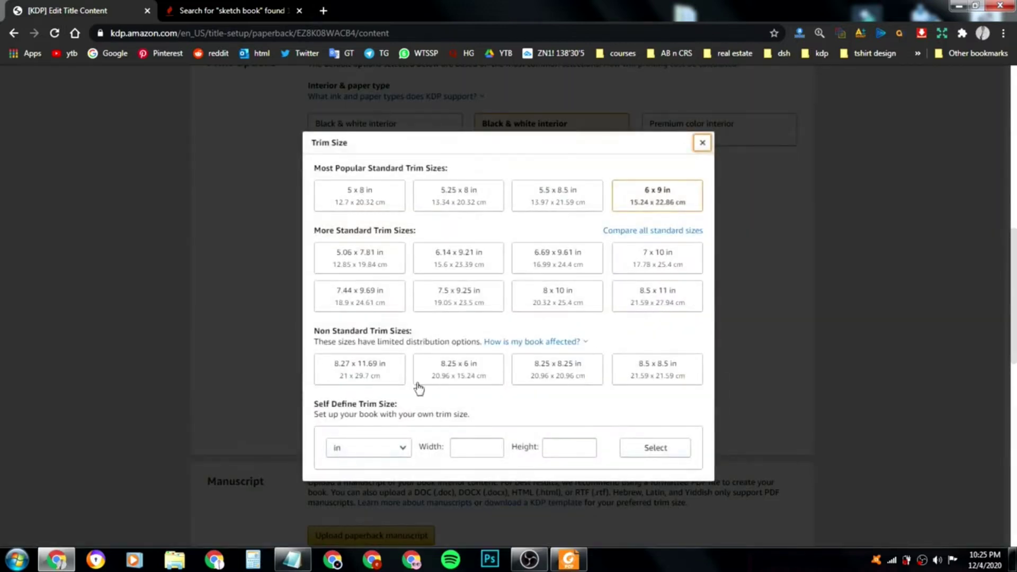
left_click(552, 306)
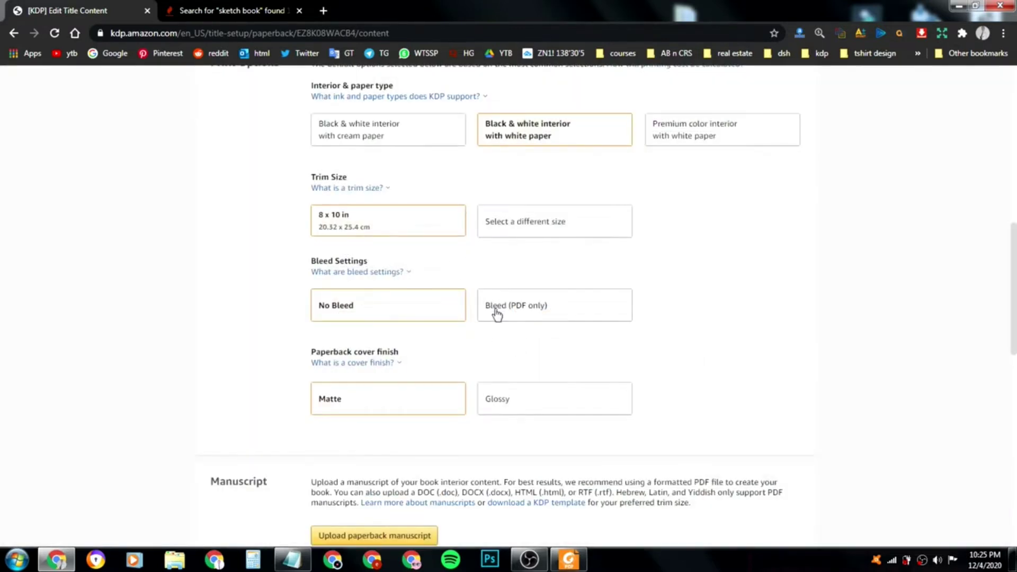
- Open the file selection for the paperback manuscript upload
scroll(371, 326, "down", 2)
scroll(405, 280, "down", 1)
scroll(411, 230, "down", 2)
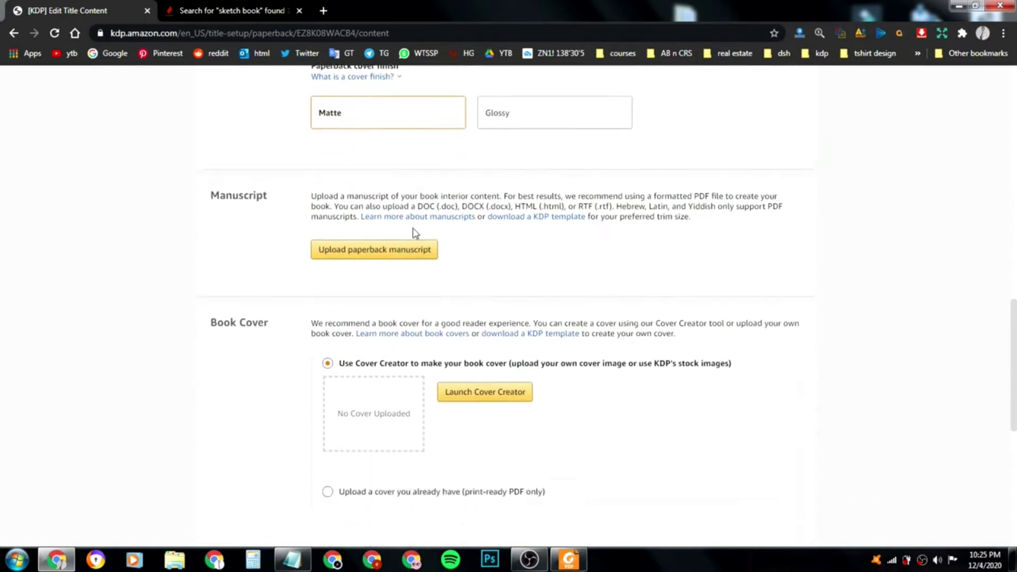
scroll(415, 233, "down", 1)
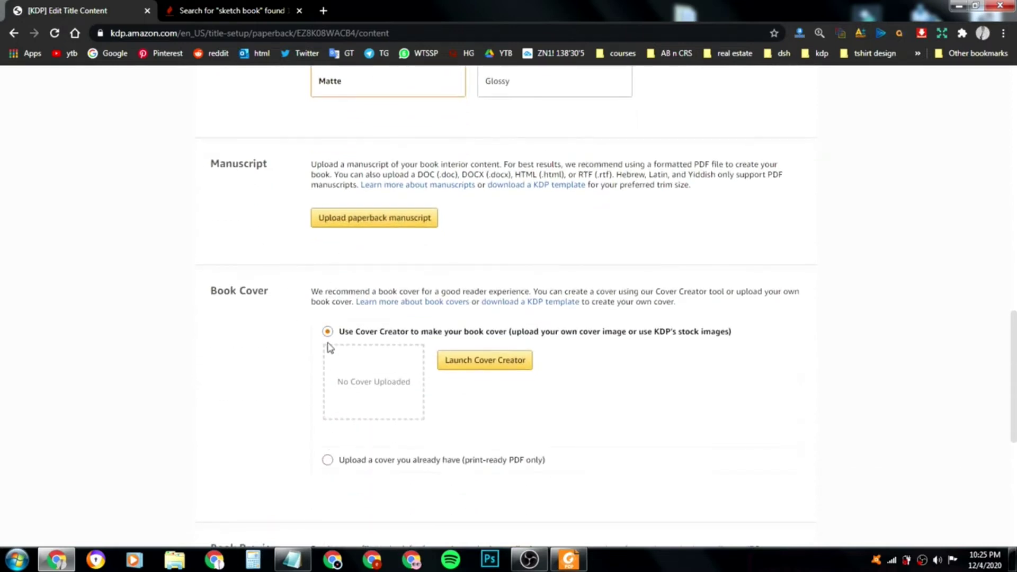
double_click(223, 166)
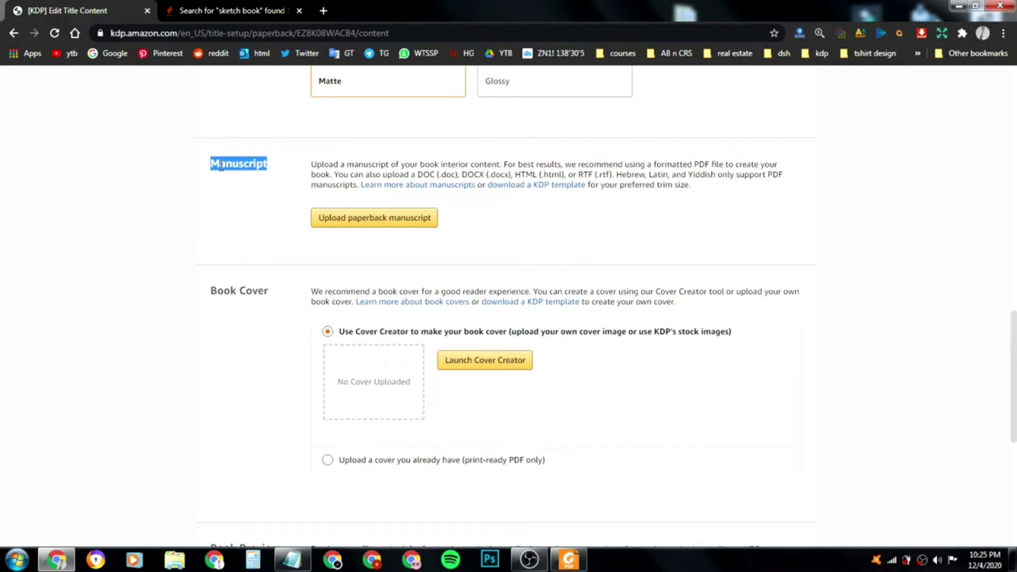
left_click(519, 257)
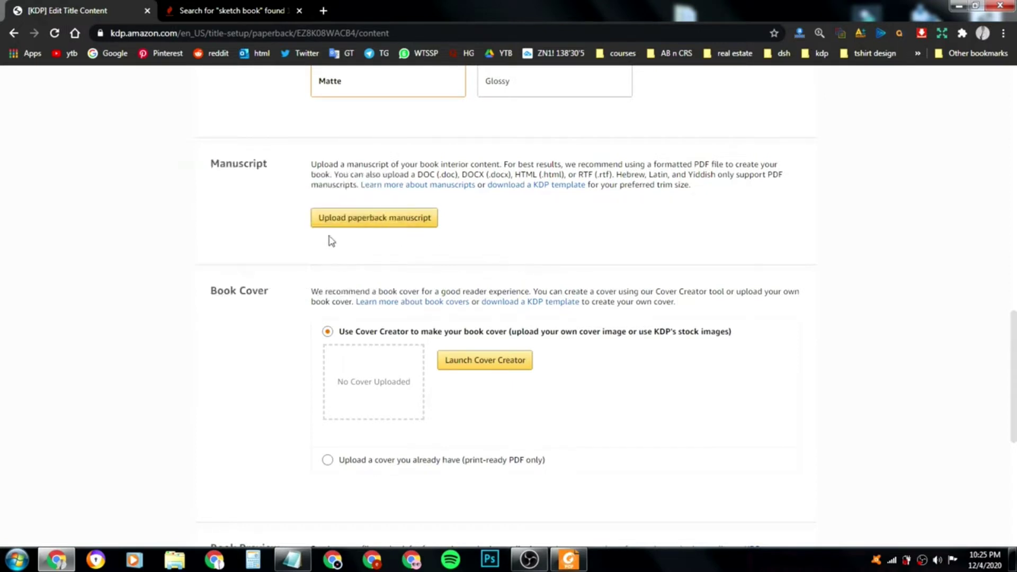
left_click(370, 226)
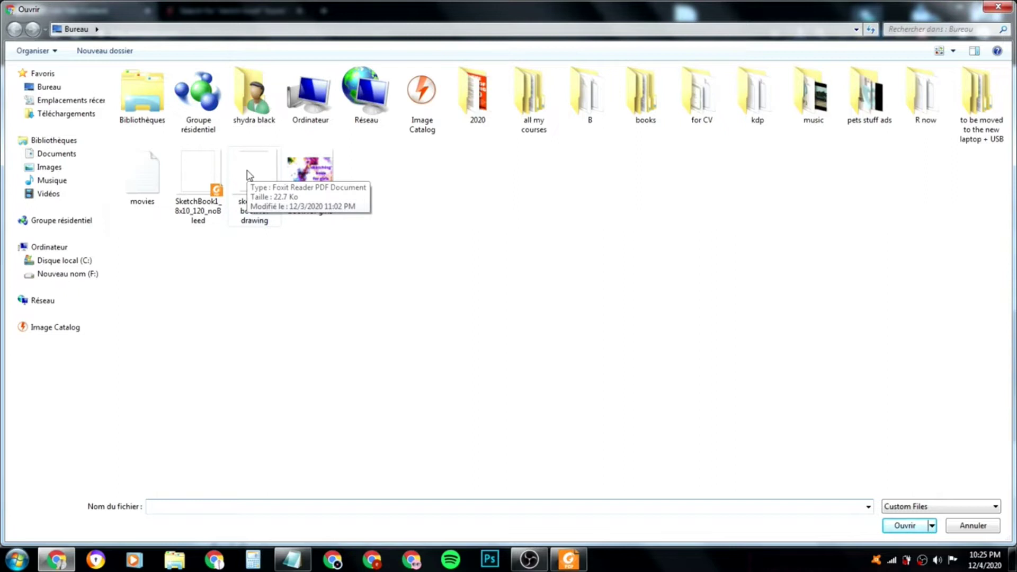
- Open the PDFs SketchBook1_8x10_120_noBleed and "sketching book for drawing" in Foxit Reader to check which is the right interior
right_click(200, 200)
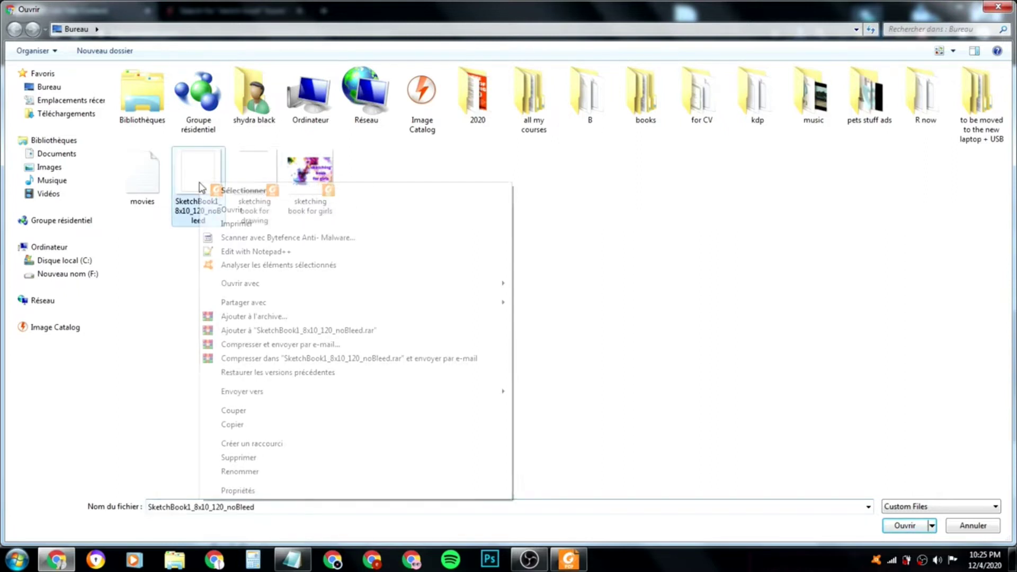
left_click(225, 210)
scroll(803, 273, "down", 6)
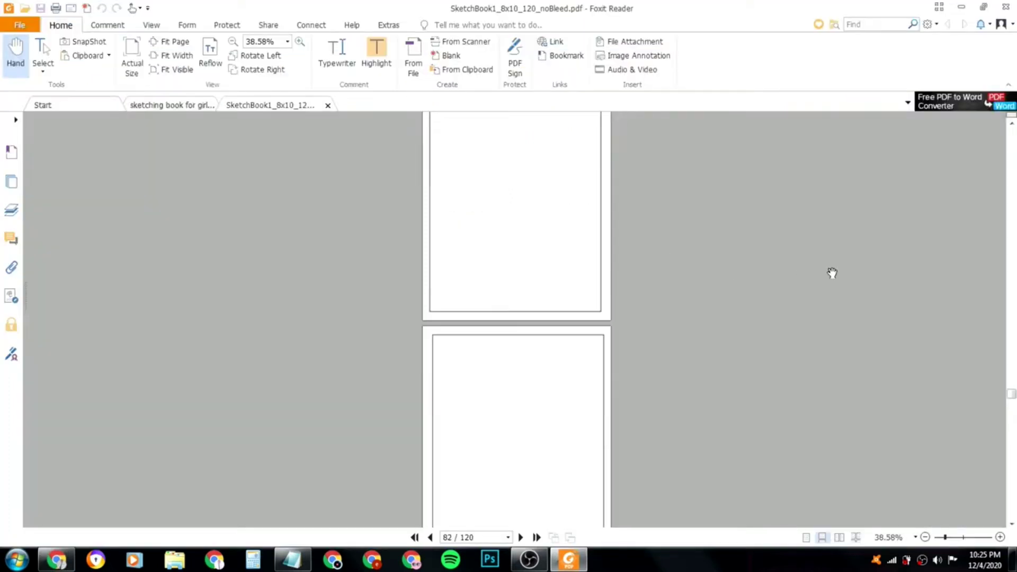
left_click_drag(1013, 399, 1012, 134)
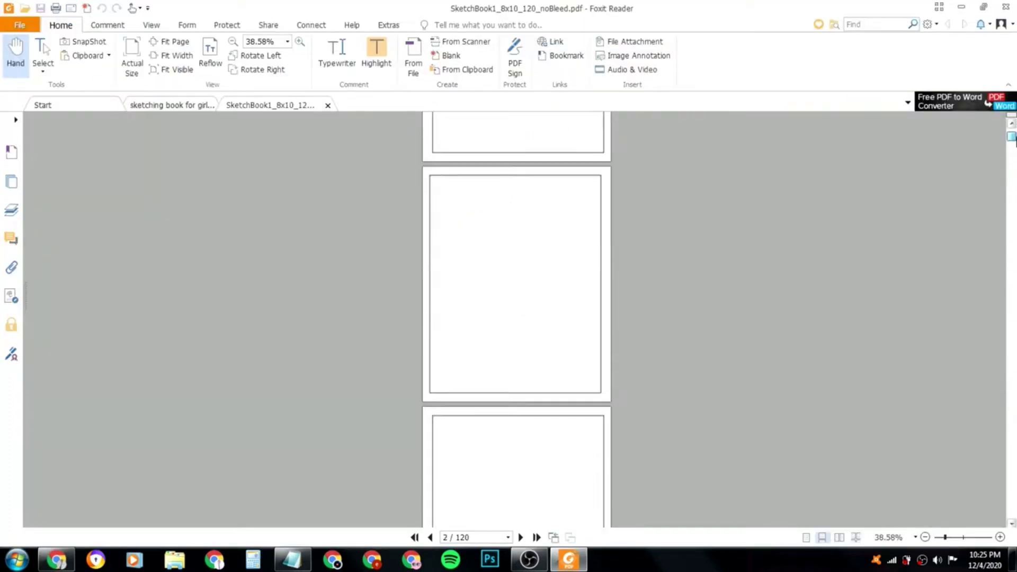
left_click(1006, 7)
left_click(526, 288)
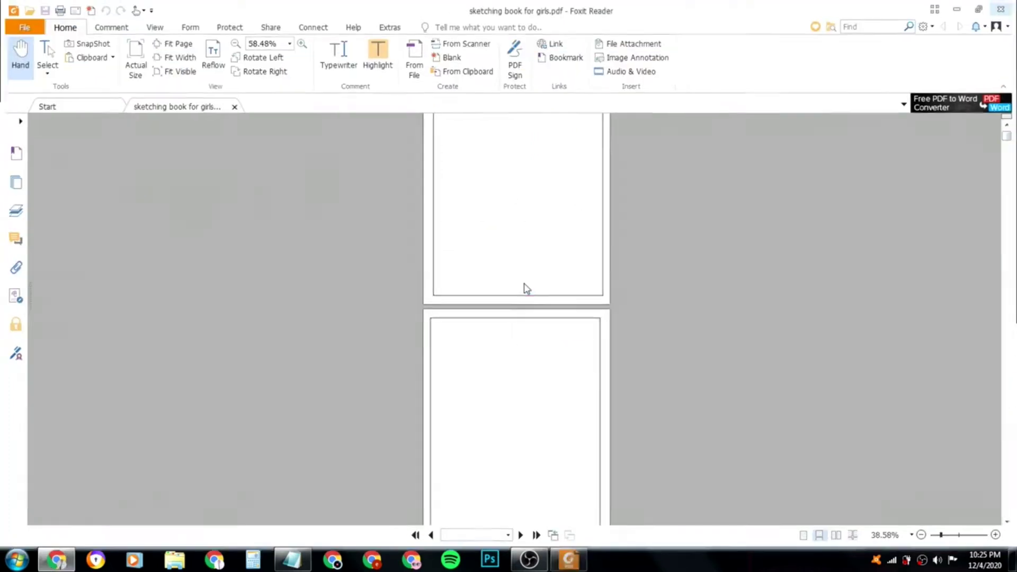
right_click(254, 184)
left_click(286, 210)
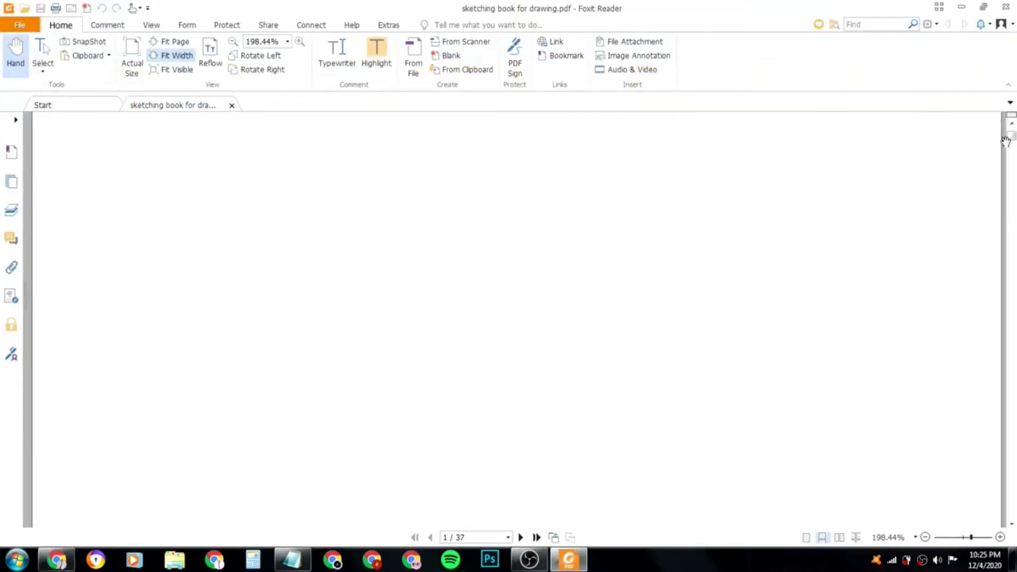
left_click(1006, 7)
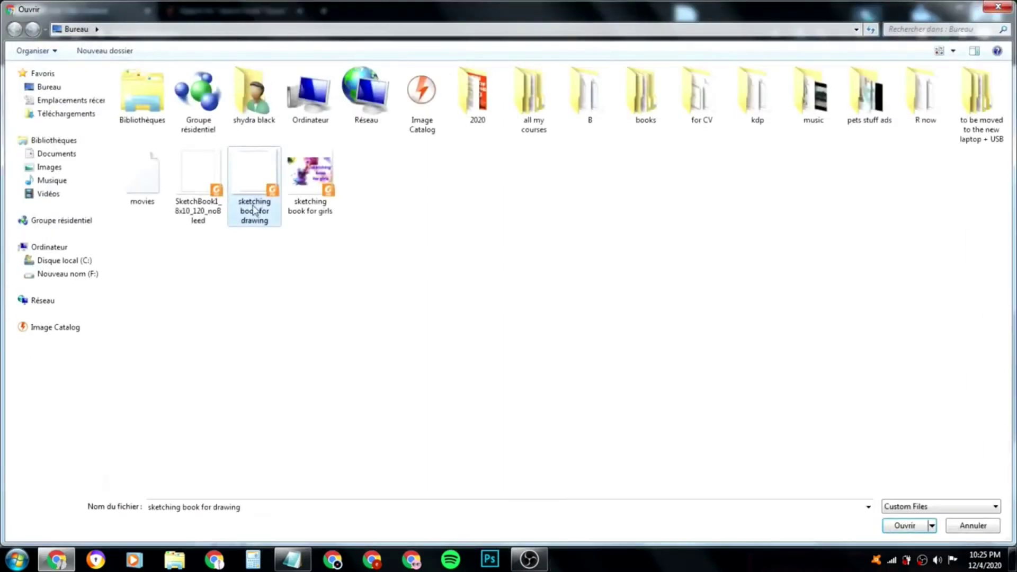
- Upload SketchBook1_8x10_120_noBleed as the manuscript and the print-ready PDF "sketching book for girls" as the book cover
double_click(191, 181)
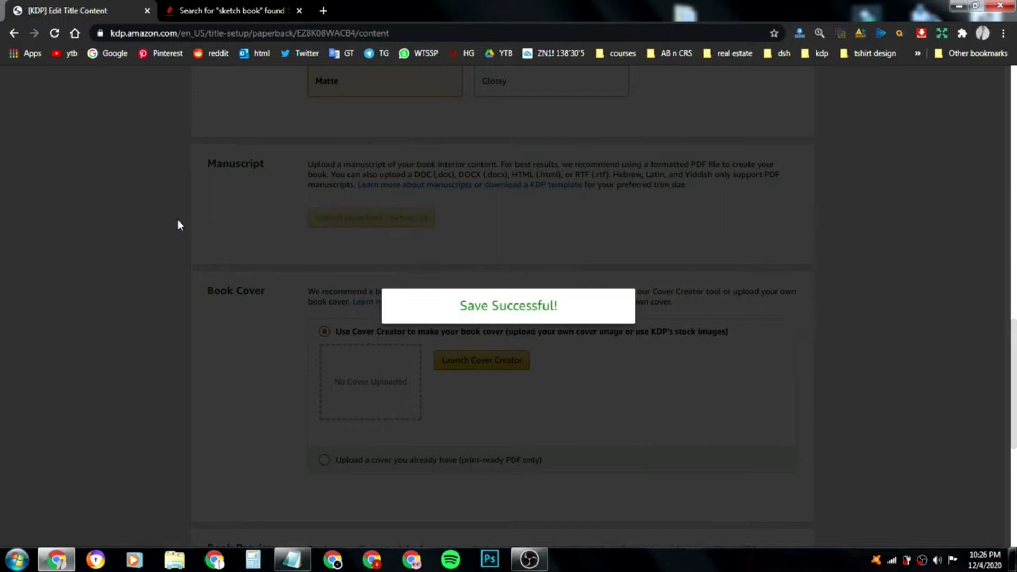
scroll(180, 226, "down", 1)
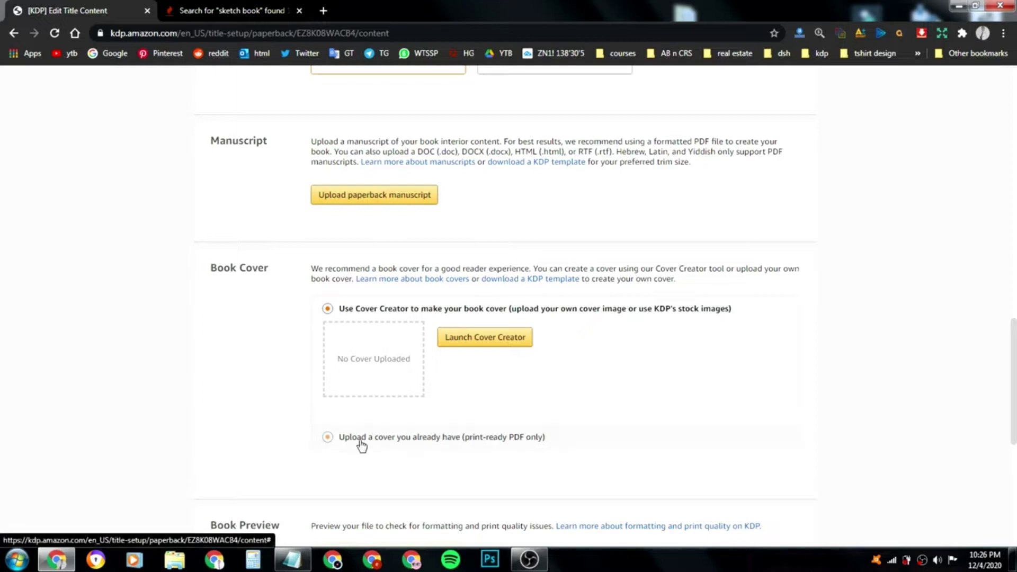
left_click(435, 445)
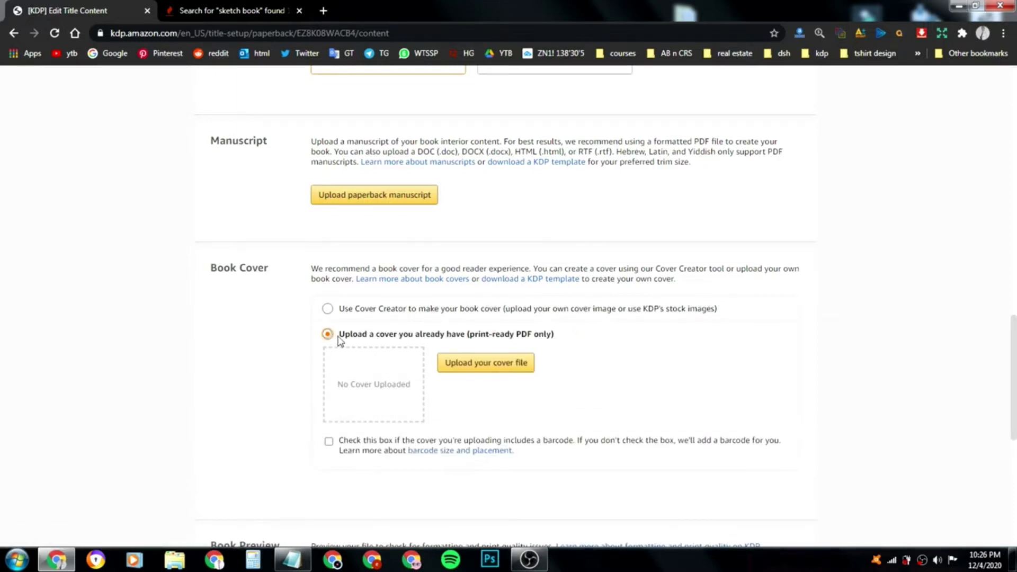
left_click(499, 373)
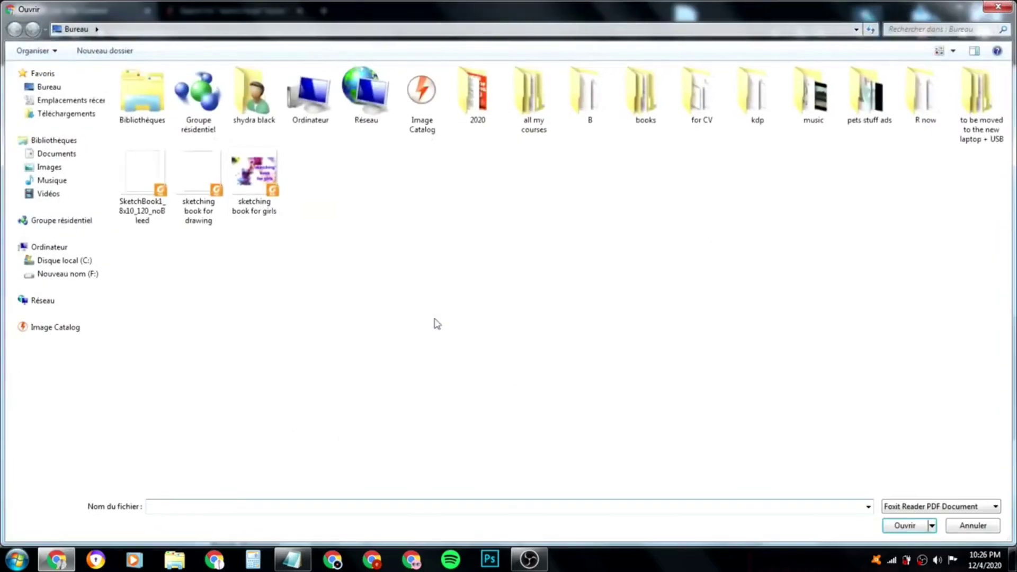
double_click(265, 181)
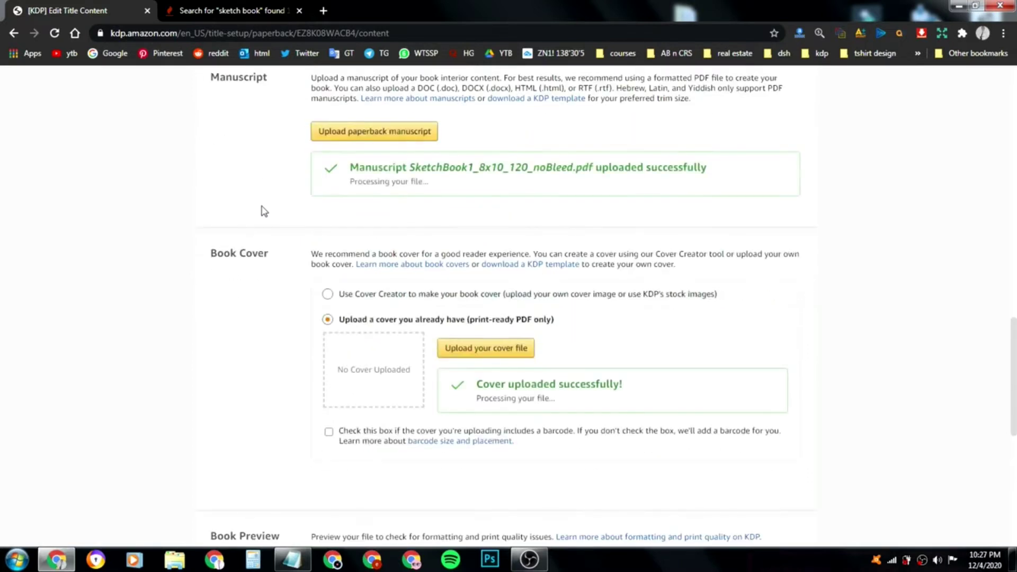
- Check the processing status of the uploaded manuscript and cover files
triple_click(366, 185)
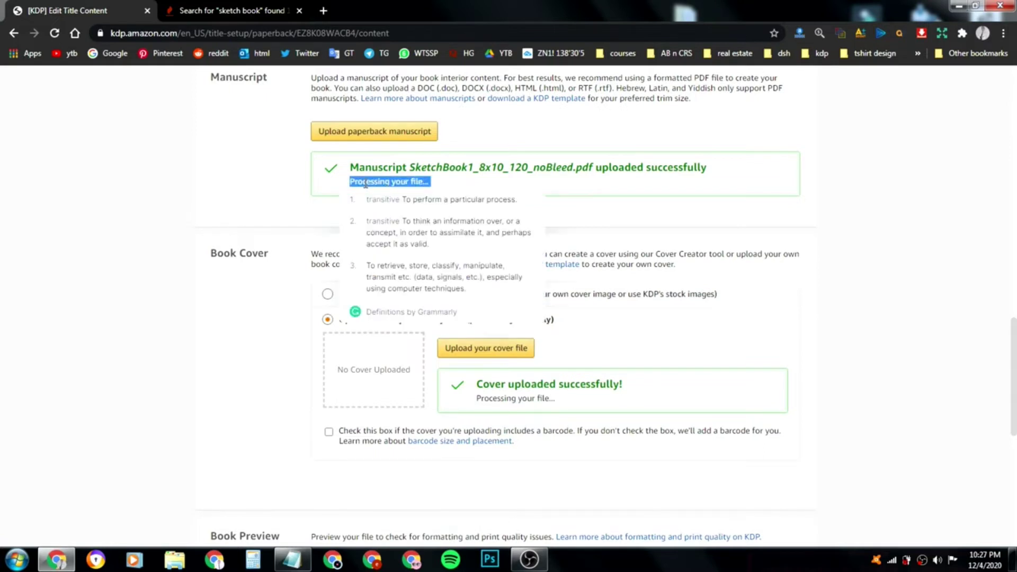
double_click(239, 77)
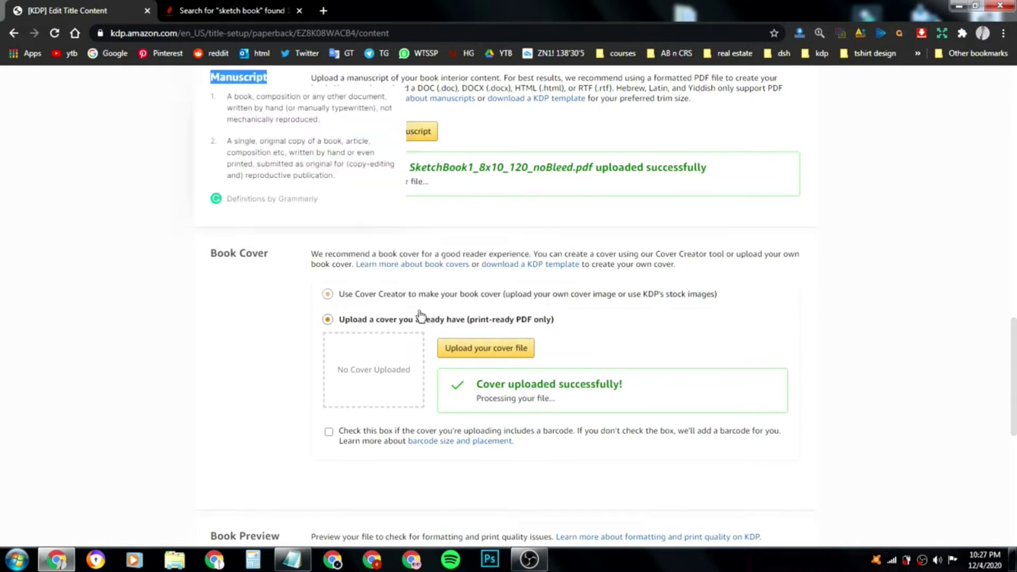
triple_click(498, 400)
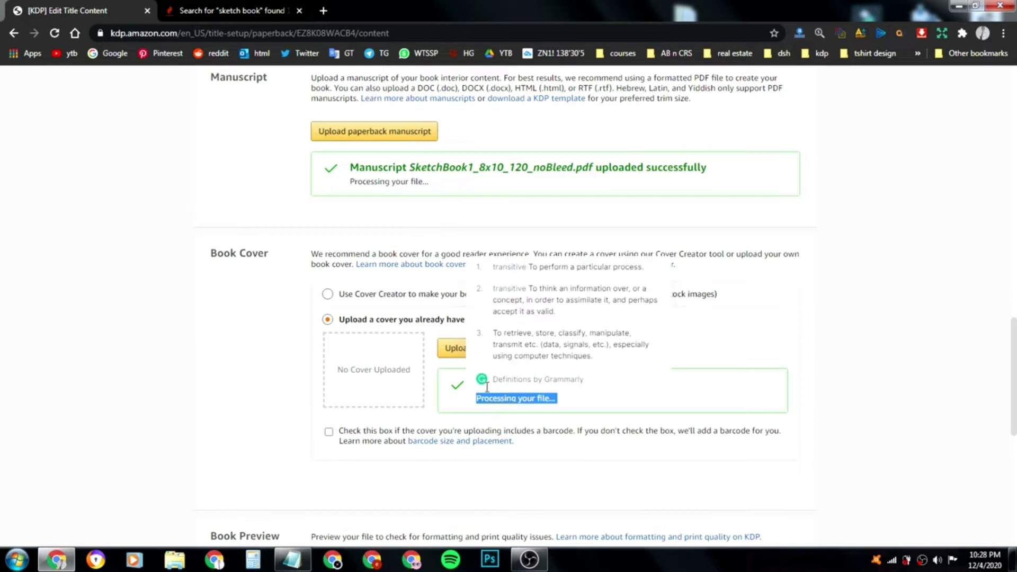
triple_click(249, 253)
left_click(217, 293)
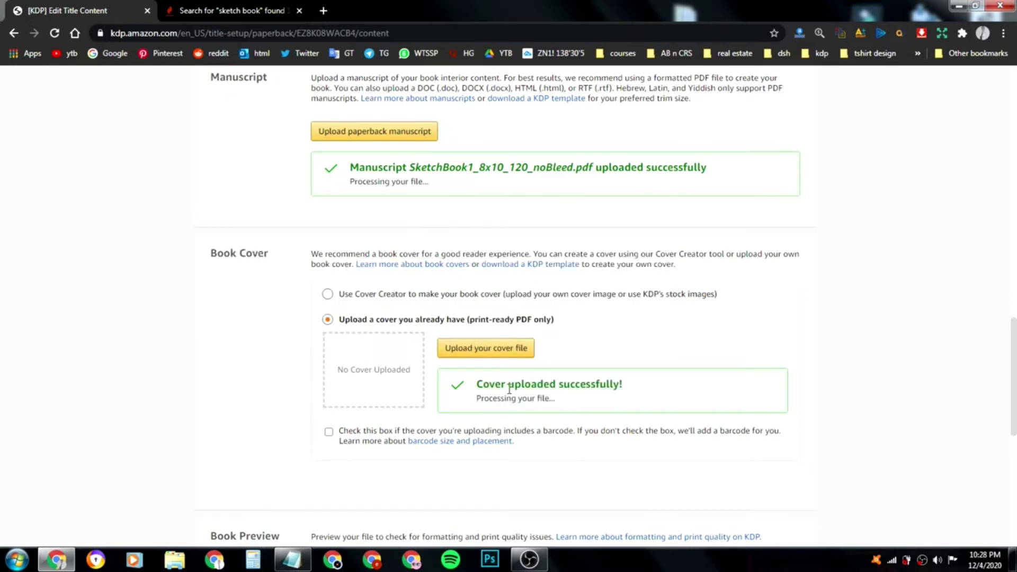
left_click_drag(478, 400, 556, 399)
left_click(537, 397)
triple_click(537, 398)
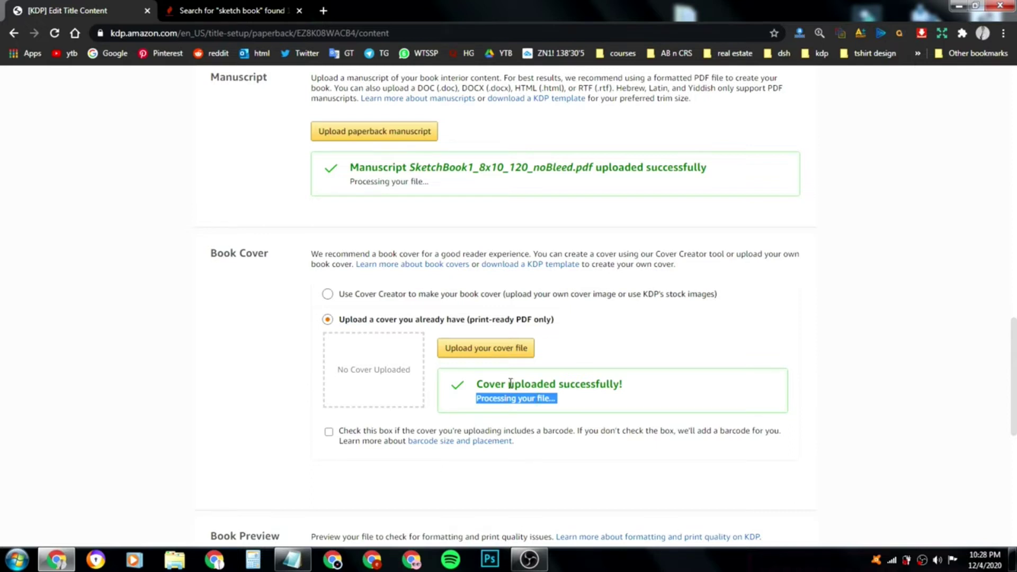
left_click(596, 358)
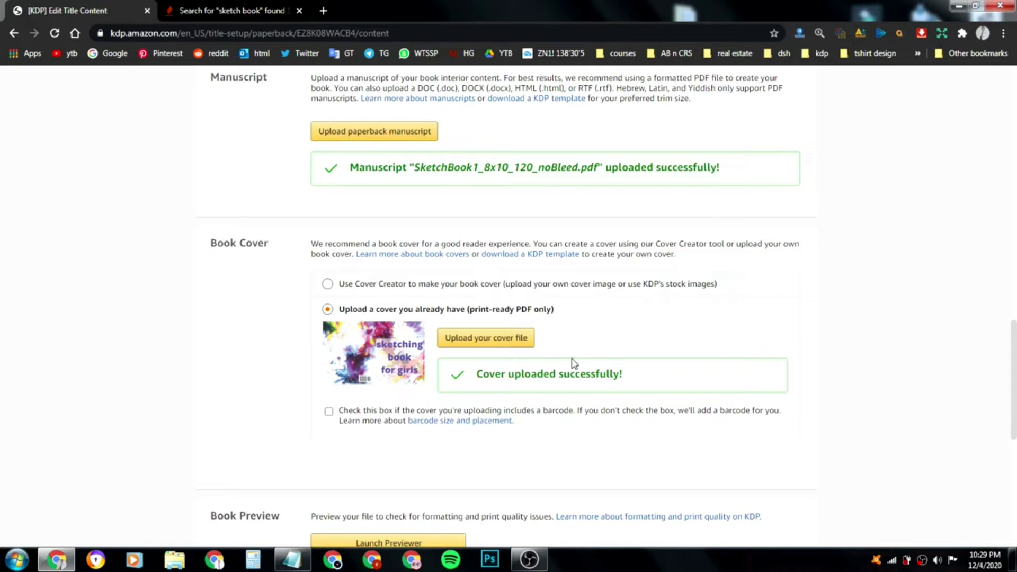
- Try to save the paperback content and continue to the pricing page
scroll(574, 363, "down", 5)
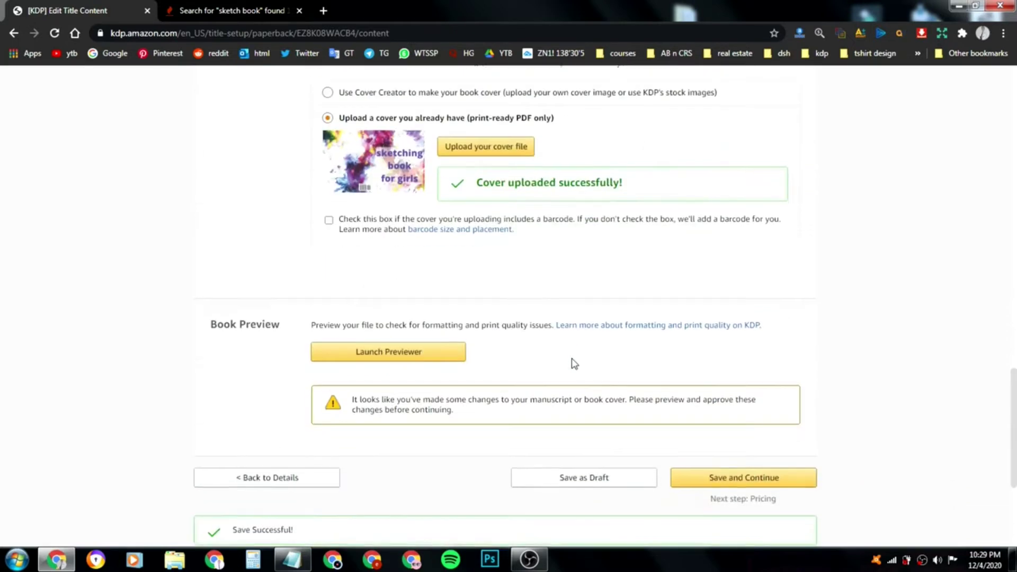
left_click(720, 407)
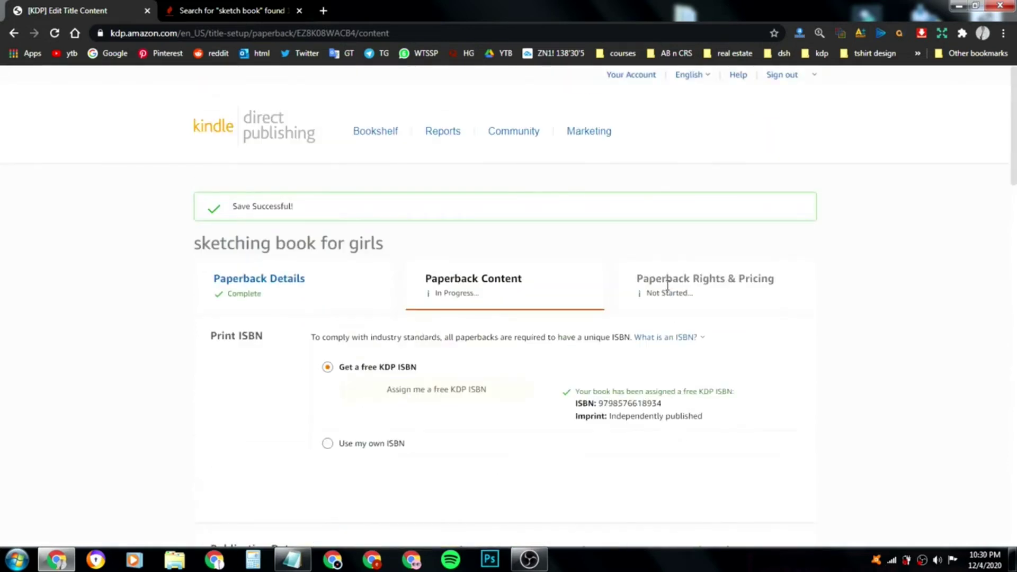
scroll(890, 325, "down", 20)
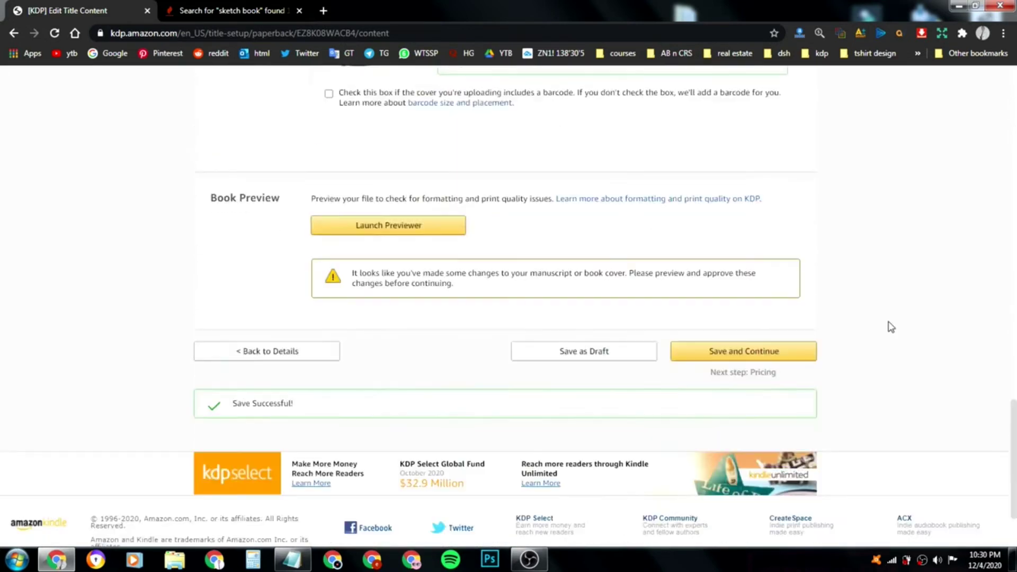
scroll(887, 326, "down", 2)
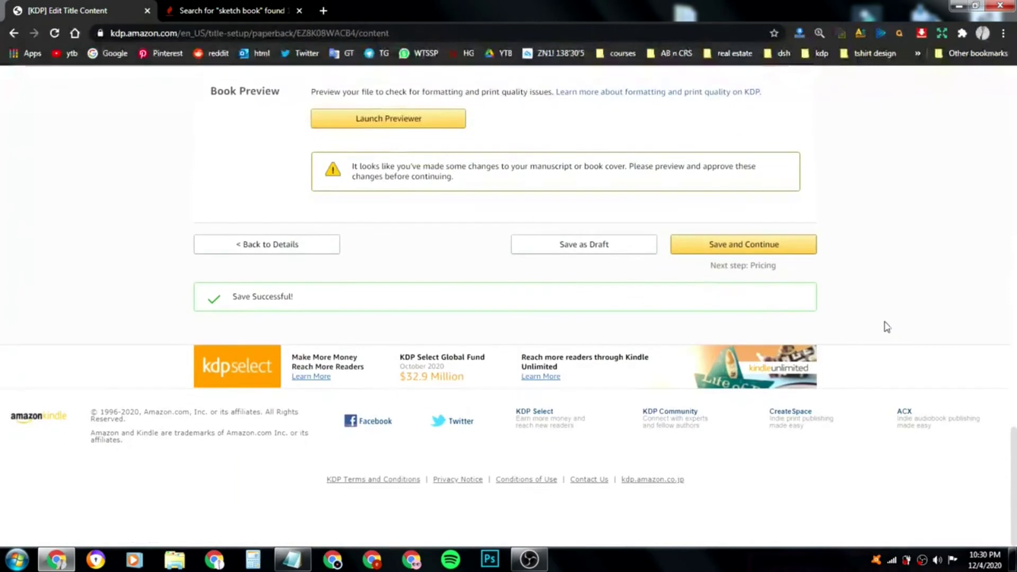
left_click(774, 249)
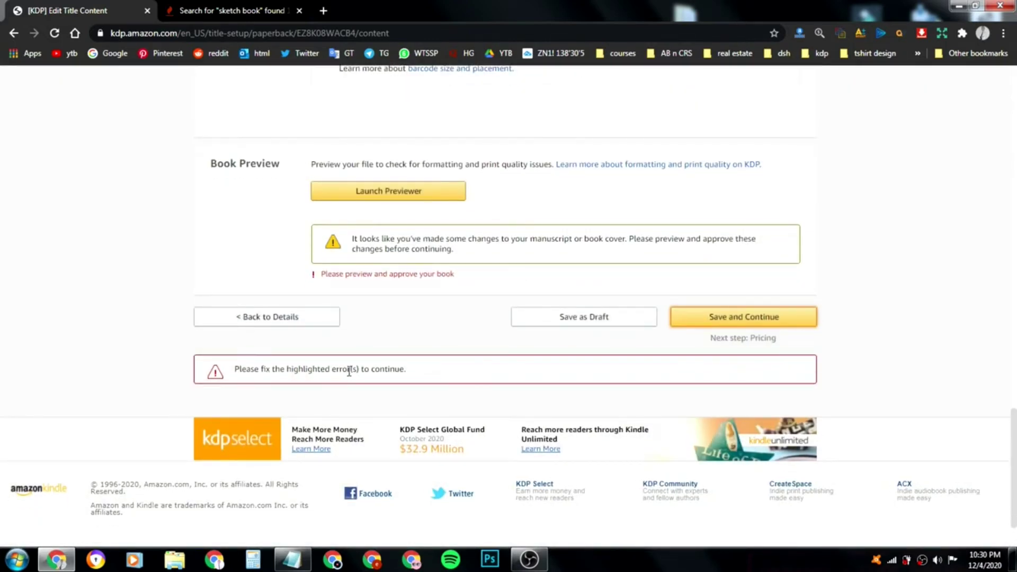
- Launch the Print Previewer to preview the book's manuscript and cover
scroll(349, 372, "up", 1)
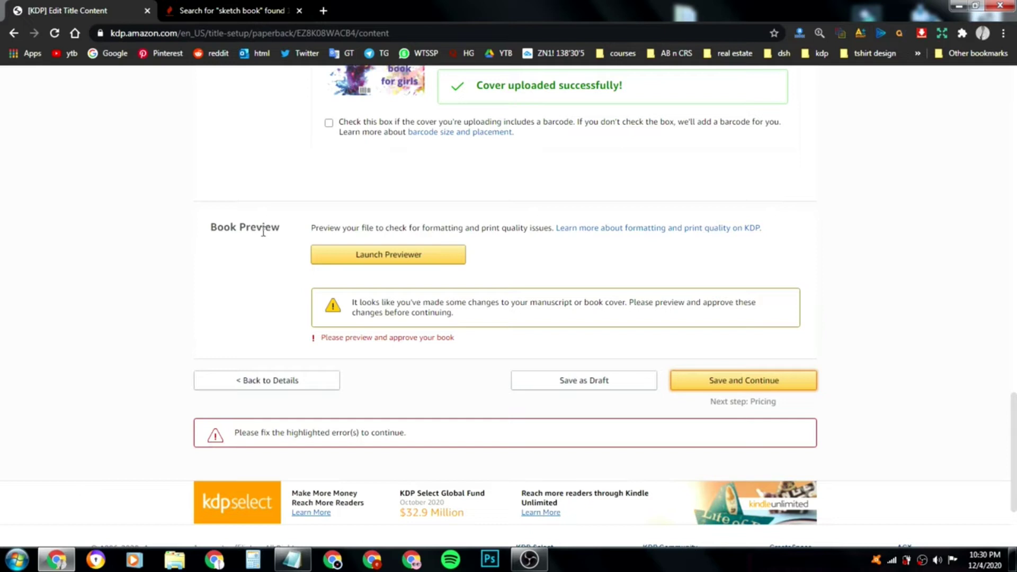
left_click(385, 259)
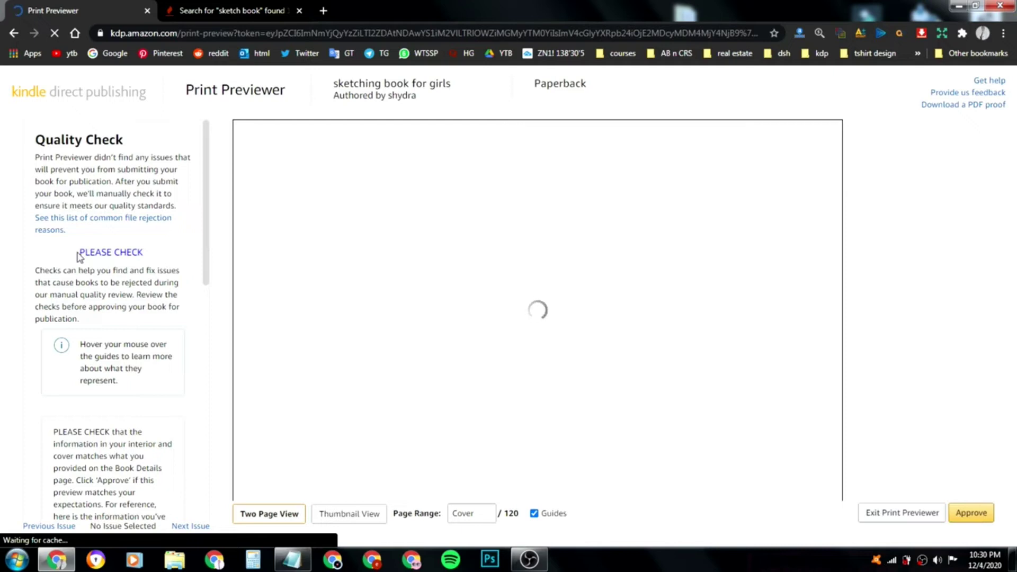
- Review the Quality Check notes and page through the book's cover and interior in the print preview
triple_click(112, 249)
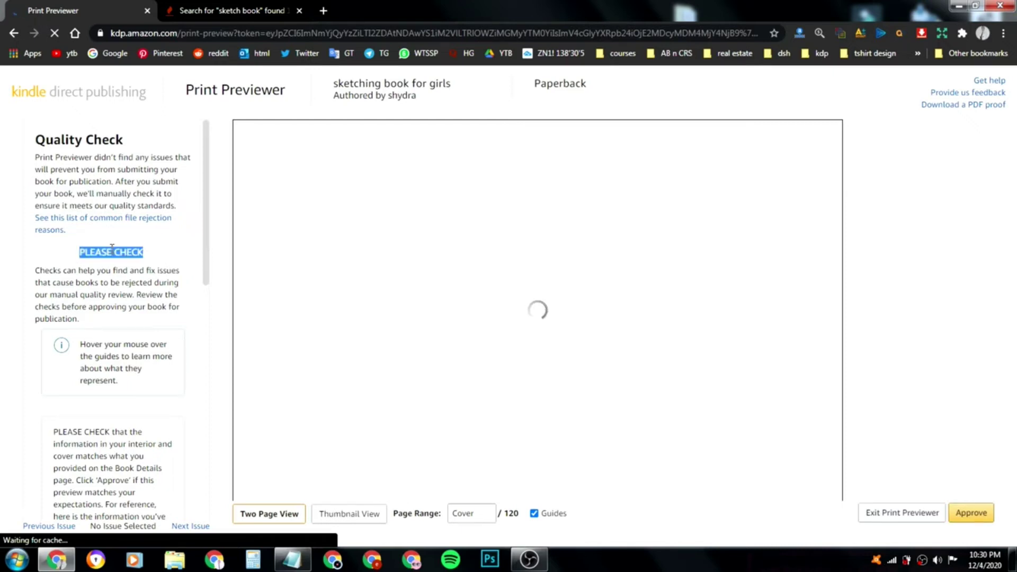
left_click(83, 253)
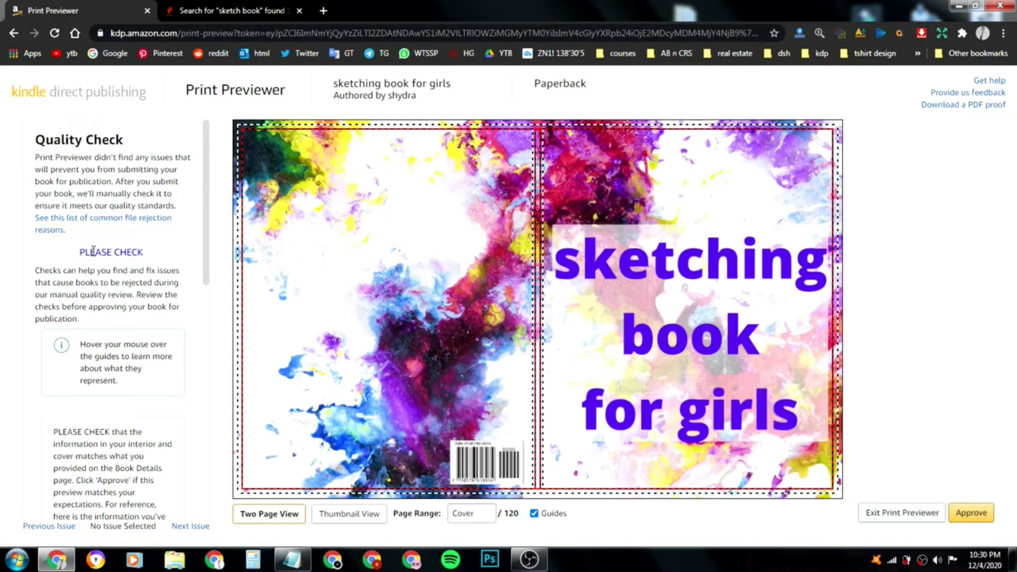
triple_click(94, 251)
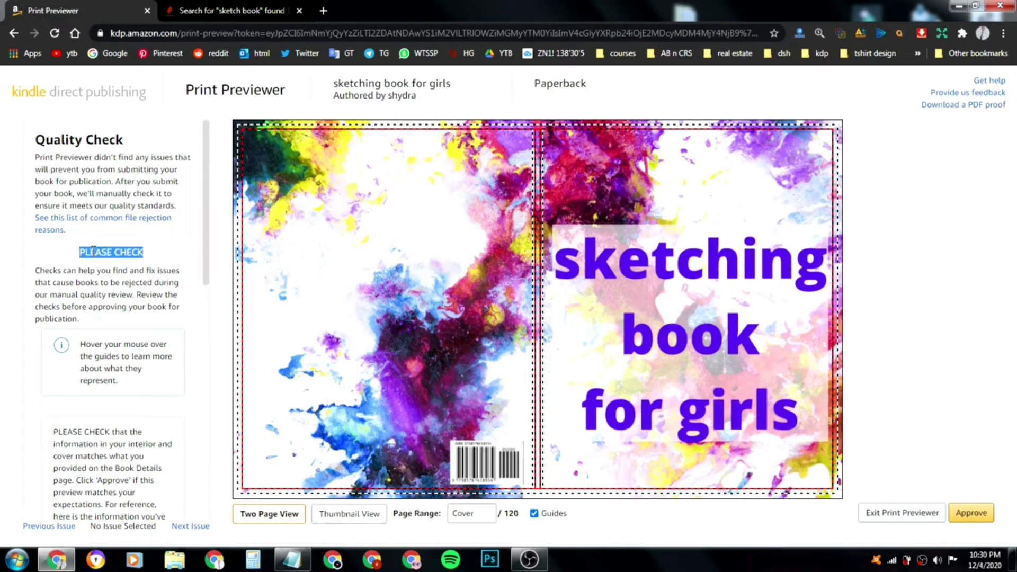
left_click(91, 254)
left_click_drag(82, 253, 148, 258)
left_click(825, 286)
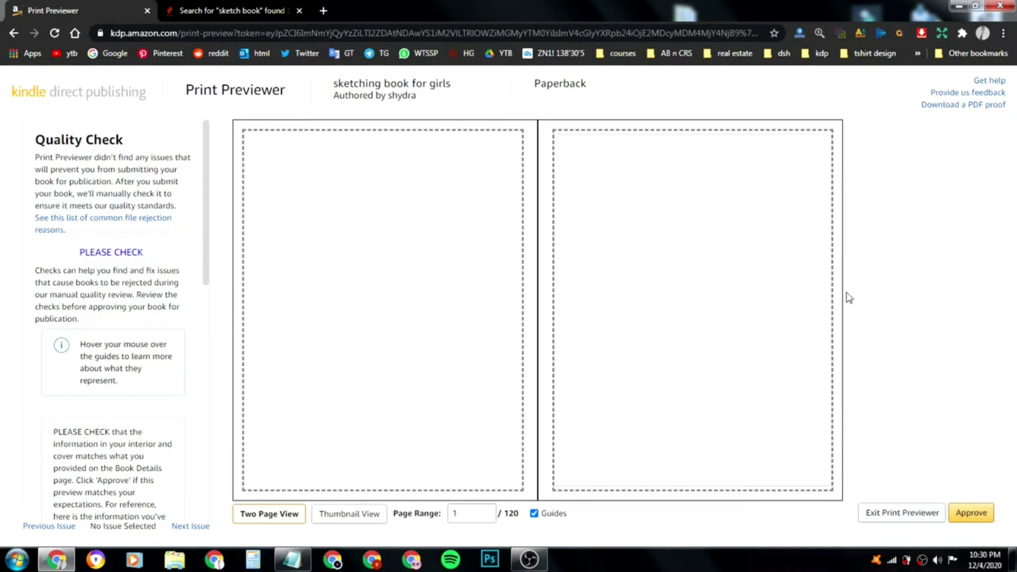
left_click(827, 292)
left_click(825, 291)
left_click(826, 294)
- Approve the print preview, save the paperback content and continue to the pricing page
left_click(976, 514)
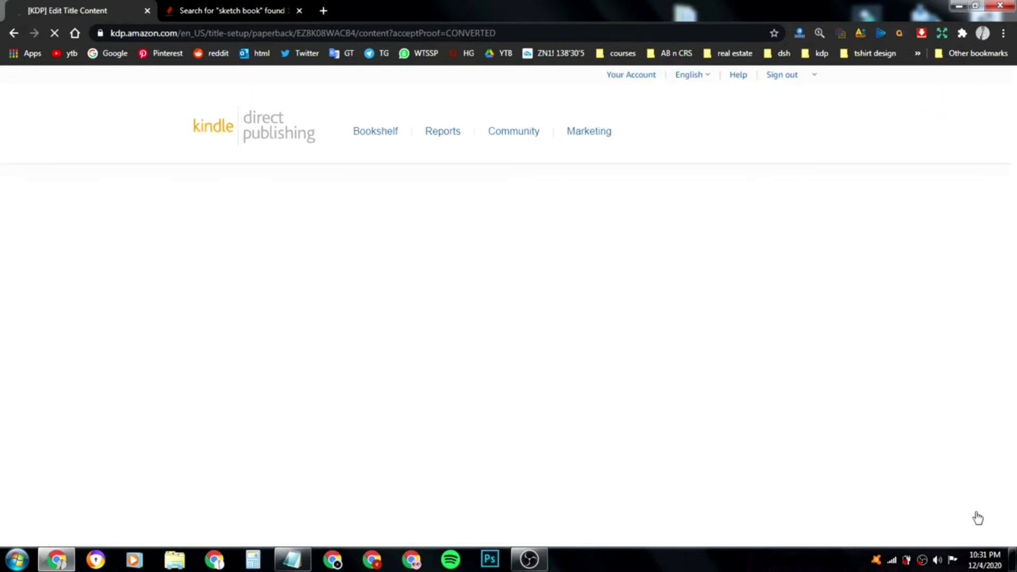
scroll(788, 432, "down", 12)
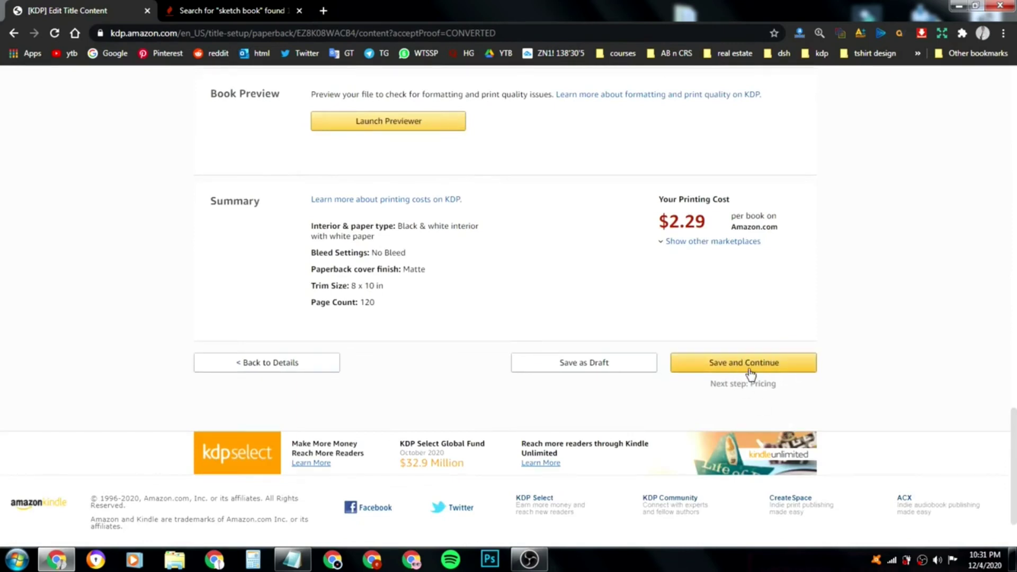
left_click(749, 371)
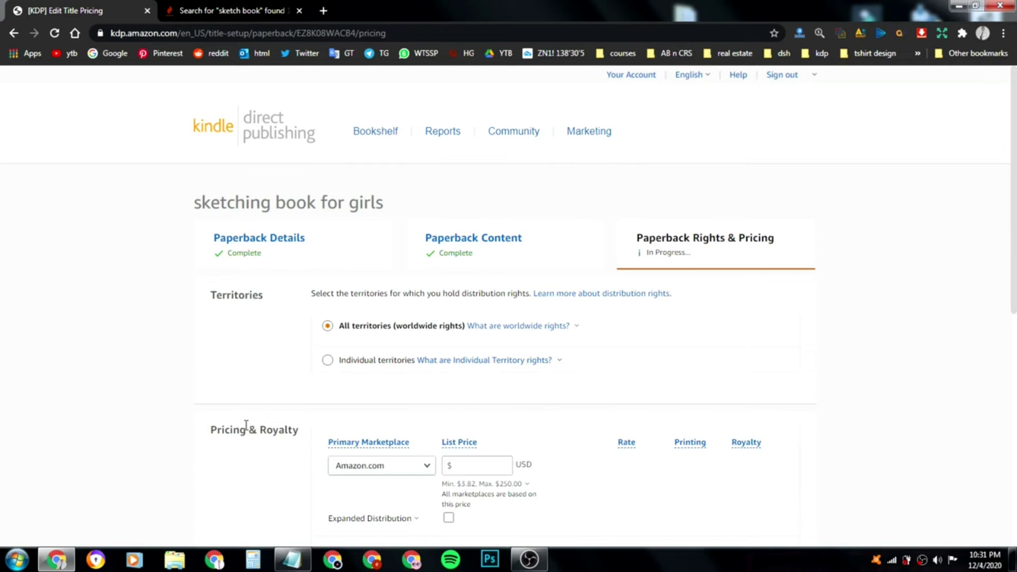
- Set the paperback's Amazon.com list price to 7.99 USD
scroll(228, 401, "down", 1)
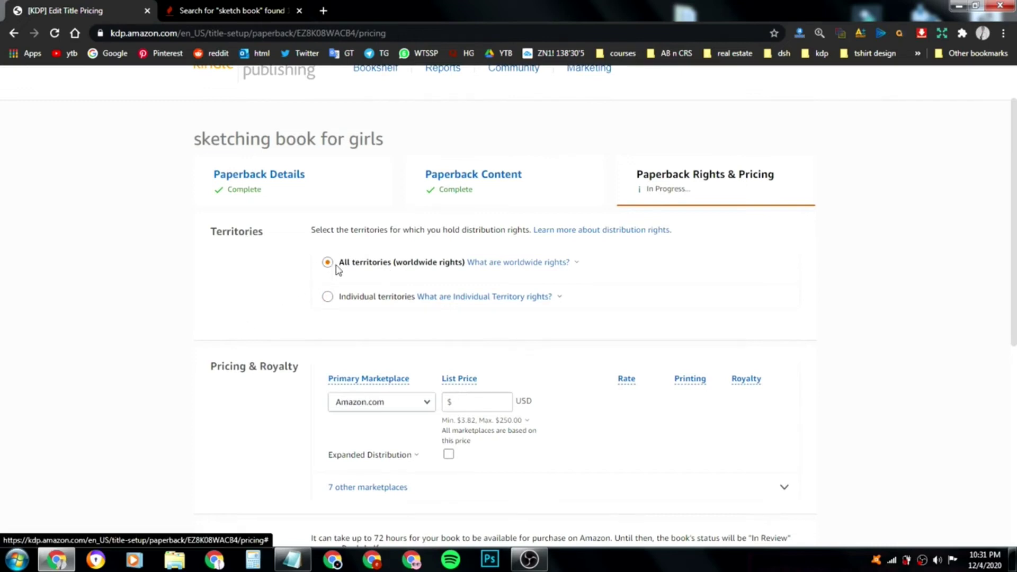
scroll(250, 337, "down", 2)
left_click(469, 276)
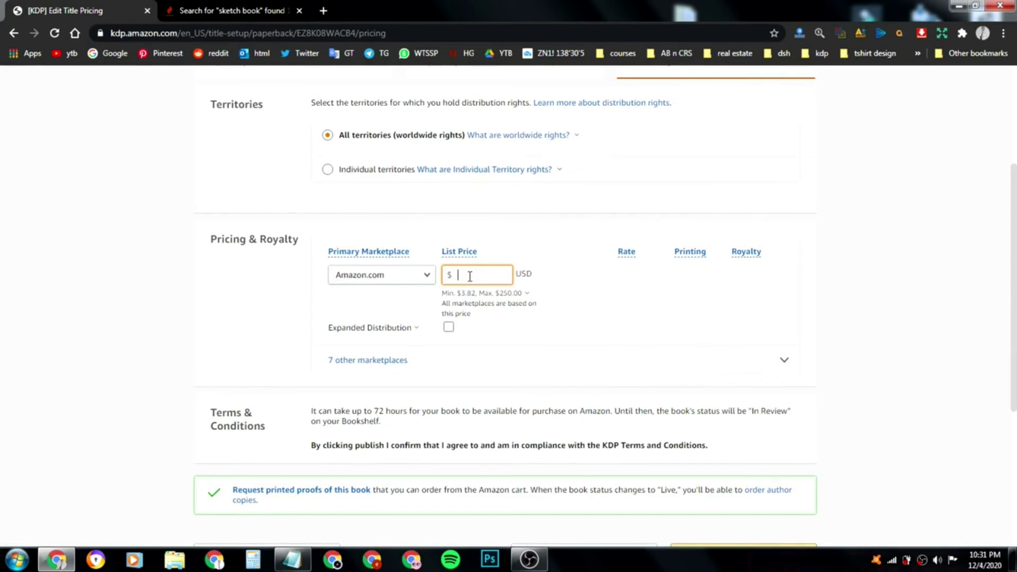
type("11")
type("10")
key("BackSpace")
key("BackSpace")
type("7.99")
left_click(505, 255)
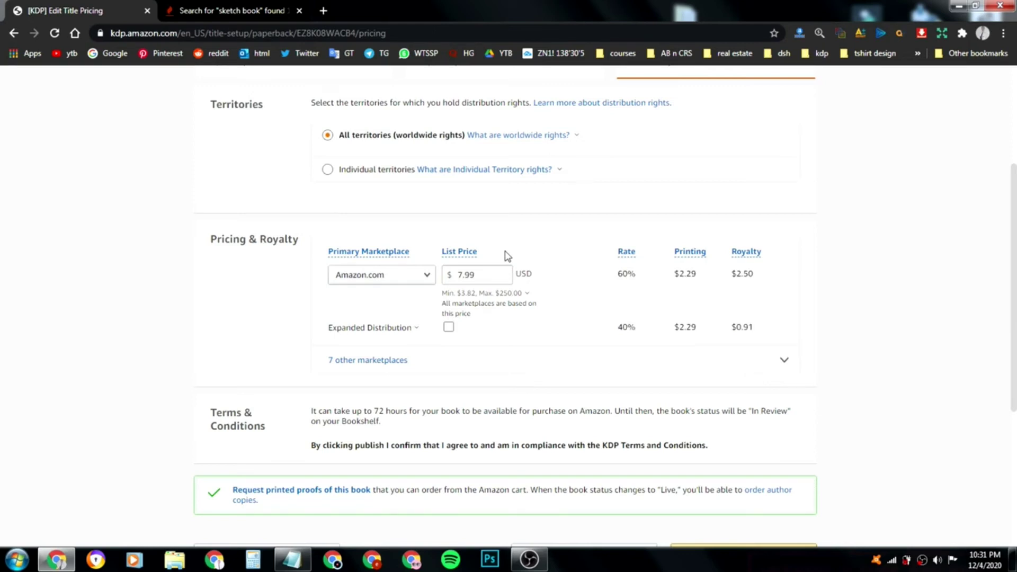
- Expand the 7 other marketplaces, review their list prices and royalties, and collapse the list again
left_click(785, 363)
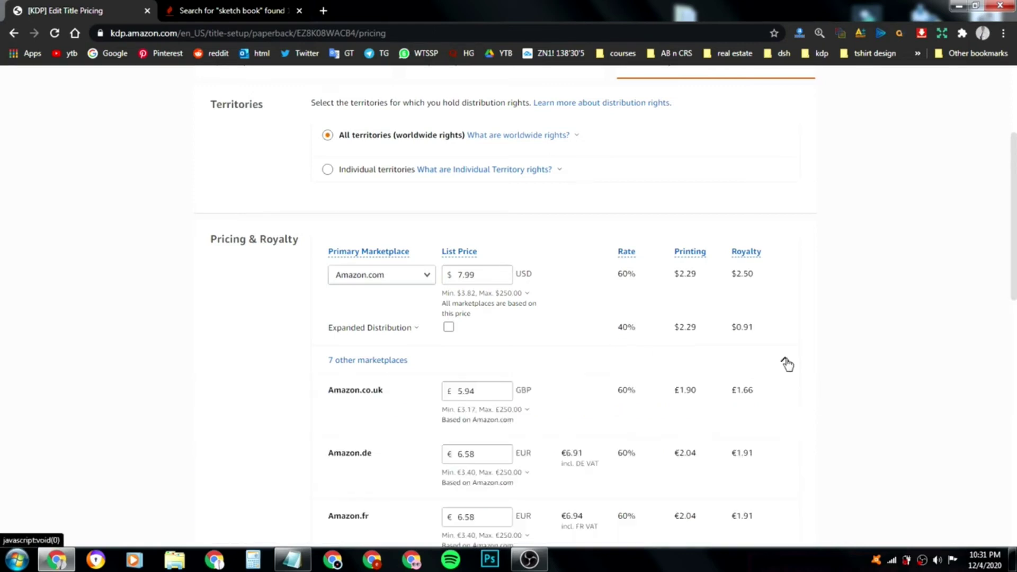
scroll(788, 365, "down", 2)
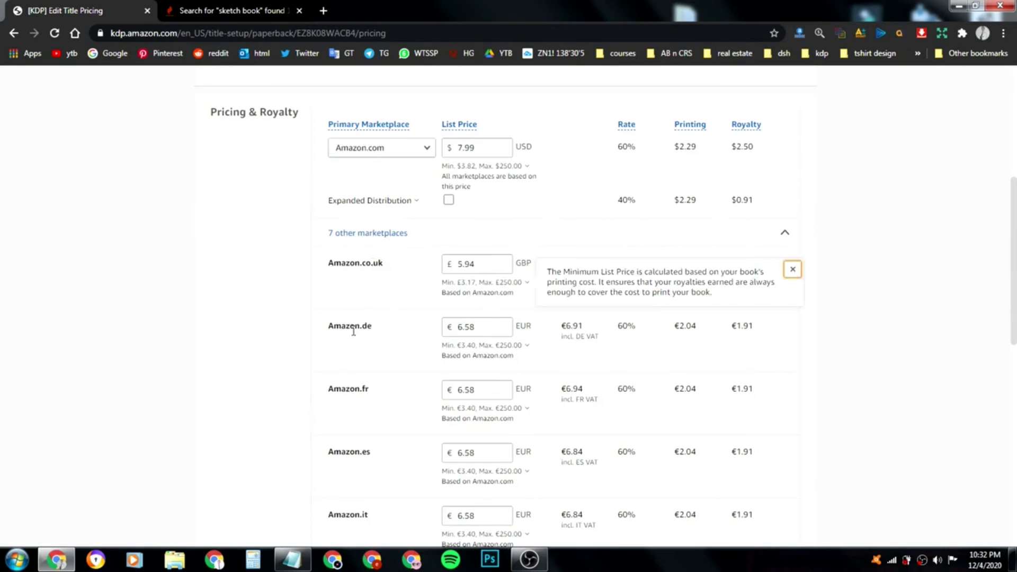
scroll(366, 389, "down", 3)
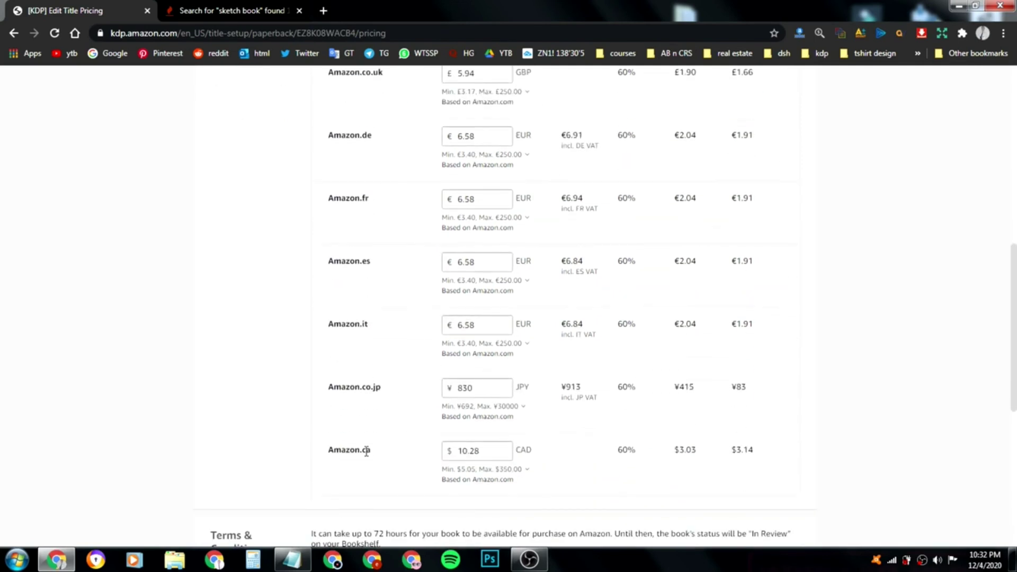
scroll(371, 455, "up", 2)
scroll(372, 457, "up", 5)
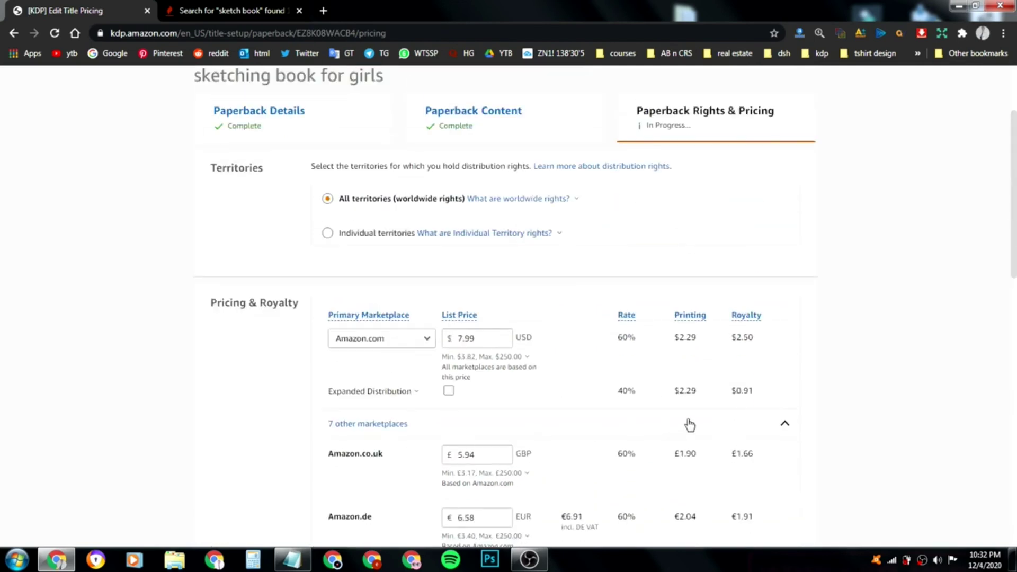
left_click(786, 424)
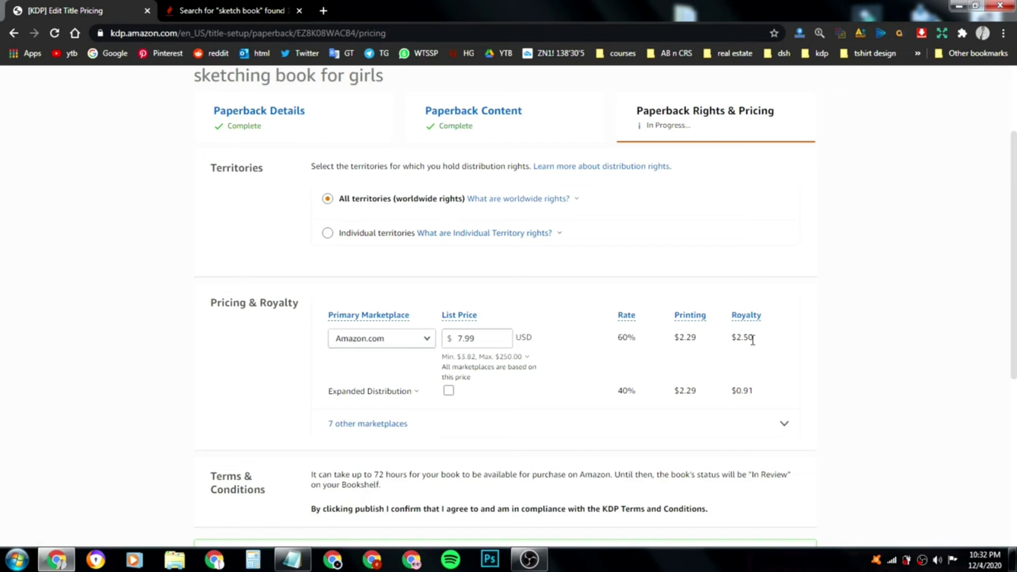
- Publish the paperback book and dismiss the dialog shown over the bookshelf
scroll(761, 345, "down", 2)
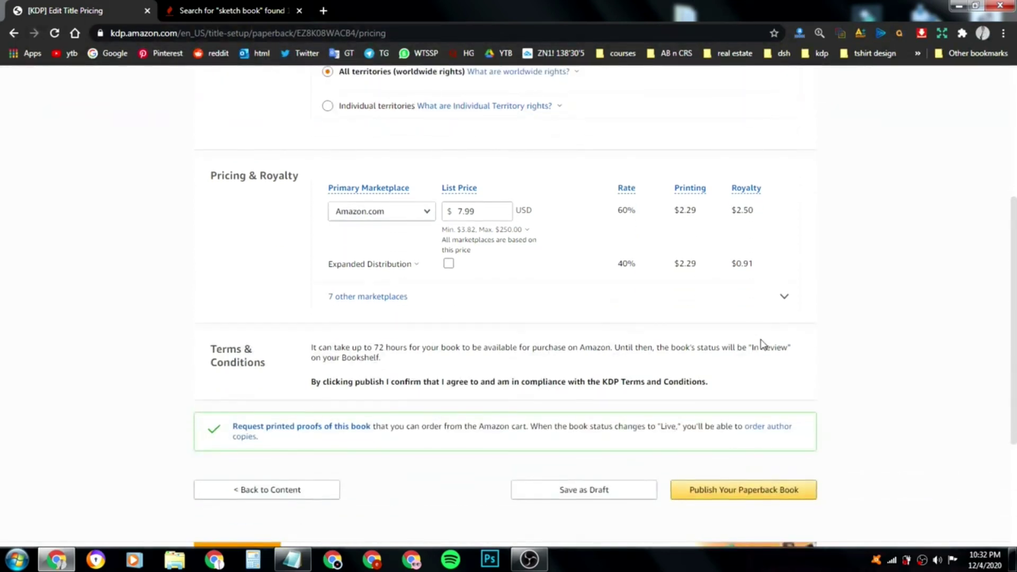
scroll(761, 345, "up", 3)
scroll(761, 345, "down", 5)
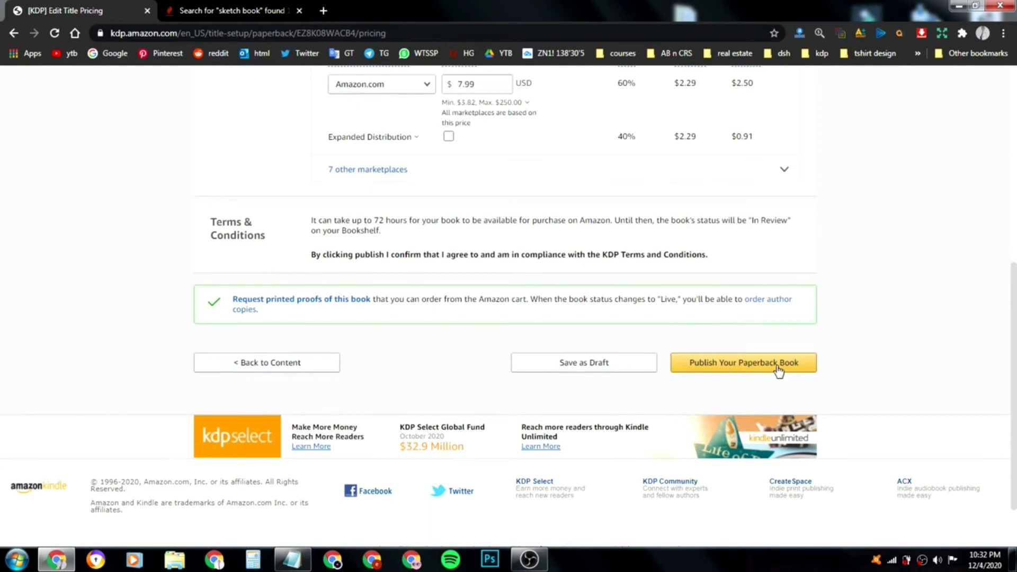
left_click(777, 366)
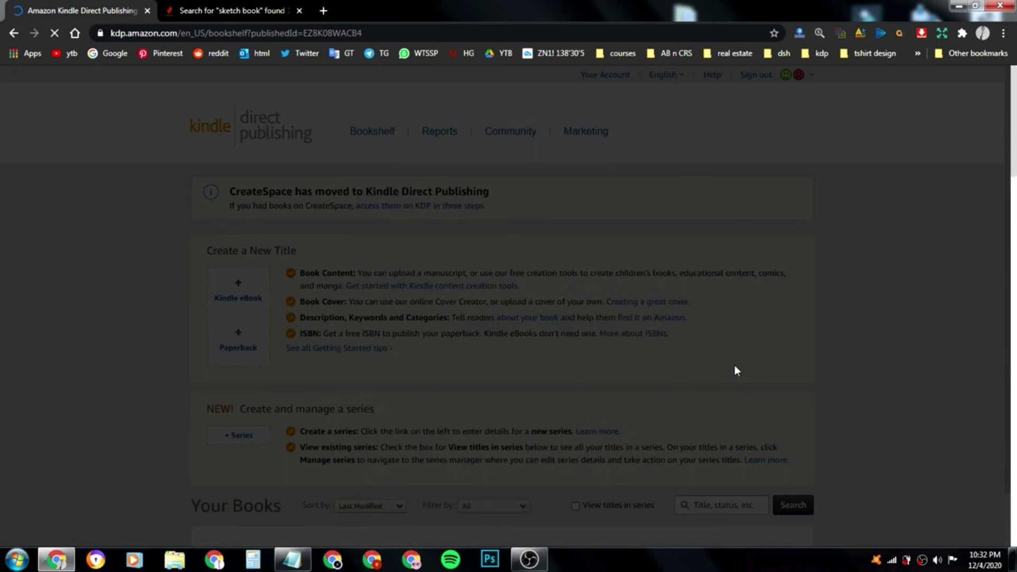
left_click(661, 480)
- Check the status details of the "sketching book for girls" and "Merry Christmas" paperbacks on the bookshelf
scroll(897, 327, "down", 3)
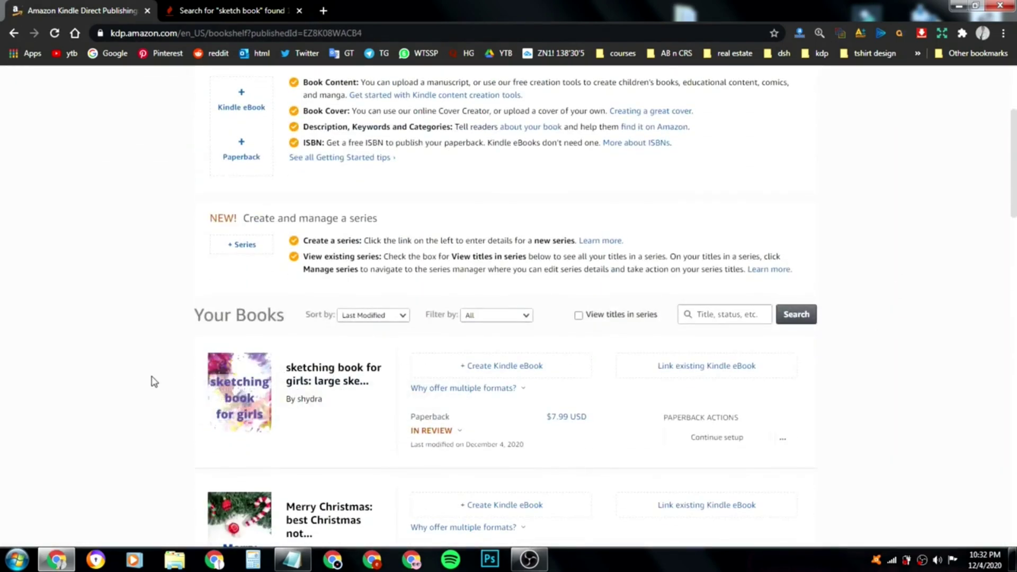
left_click(433, 430)
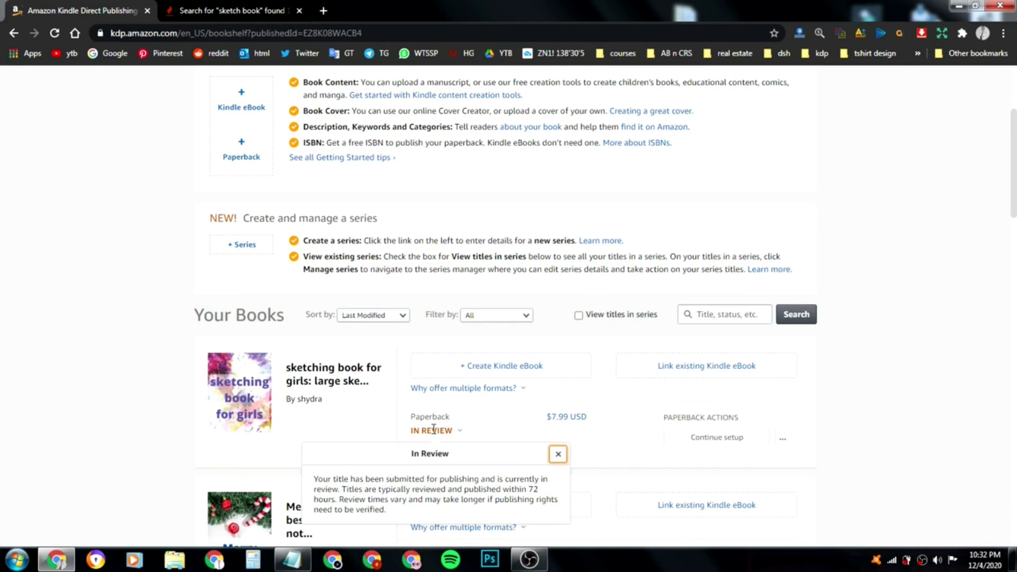
left_click(183, 401)
scroll(183, 401, "down", 1)
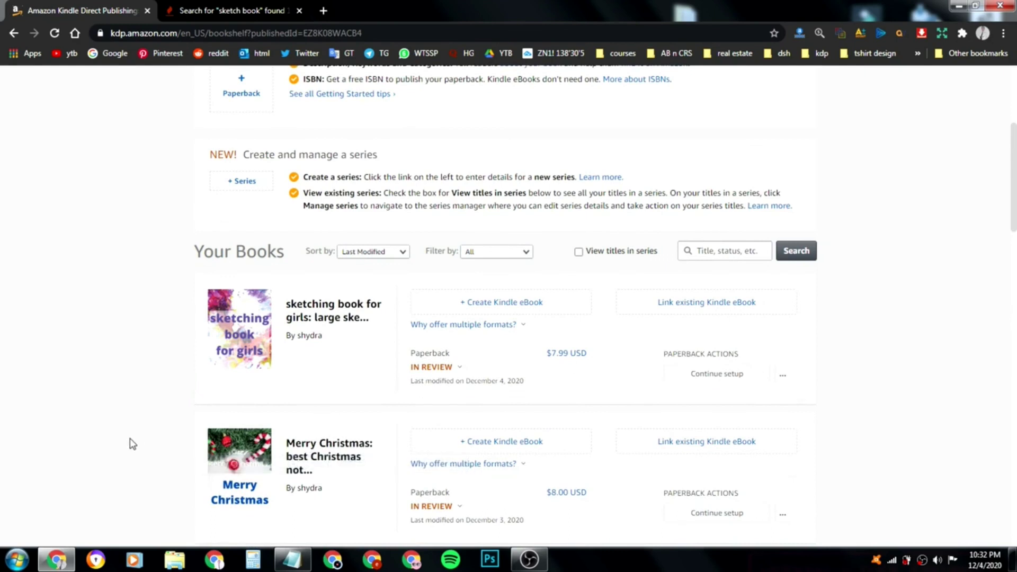
left_click(441, 507)
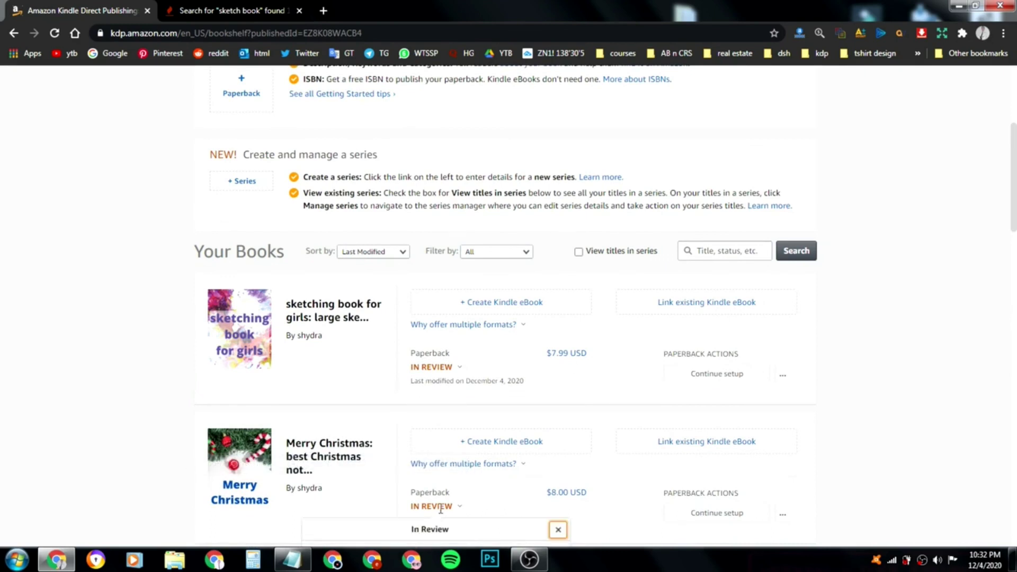